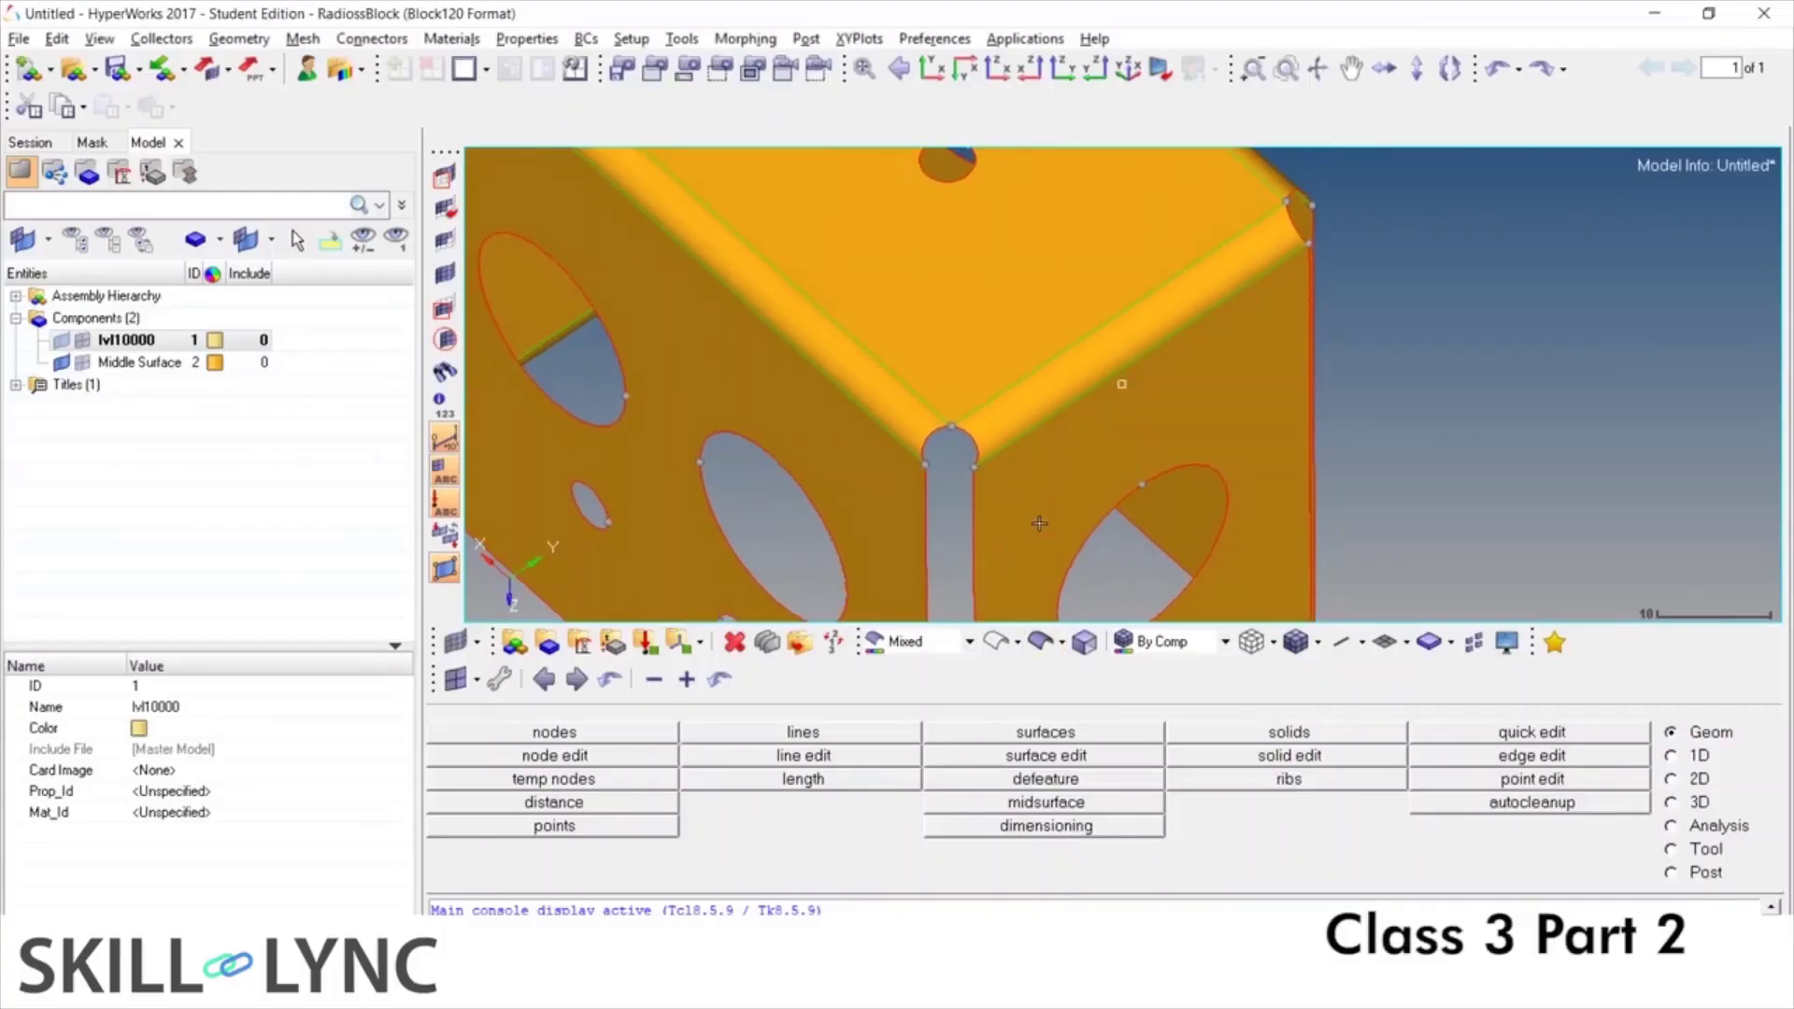
Examine the notched corner where the two bends meet, along with the free edges of the surrounding box faces
{"action": "scroll", "coordinate": [1039, 523], "scroll_direction": "down", "scroll_amount": 5}
{"action": "scroll", "coordinate": [1134, 504], "scroll_direction": "up", "scroll_amount": 8}
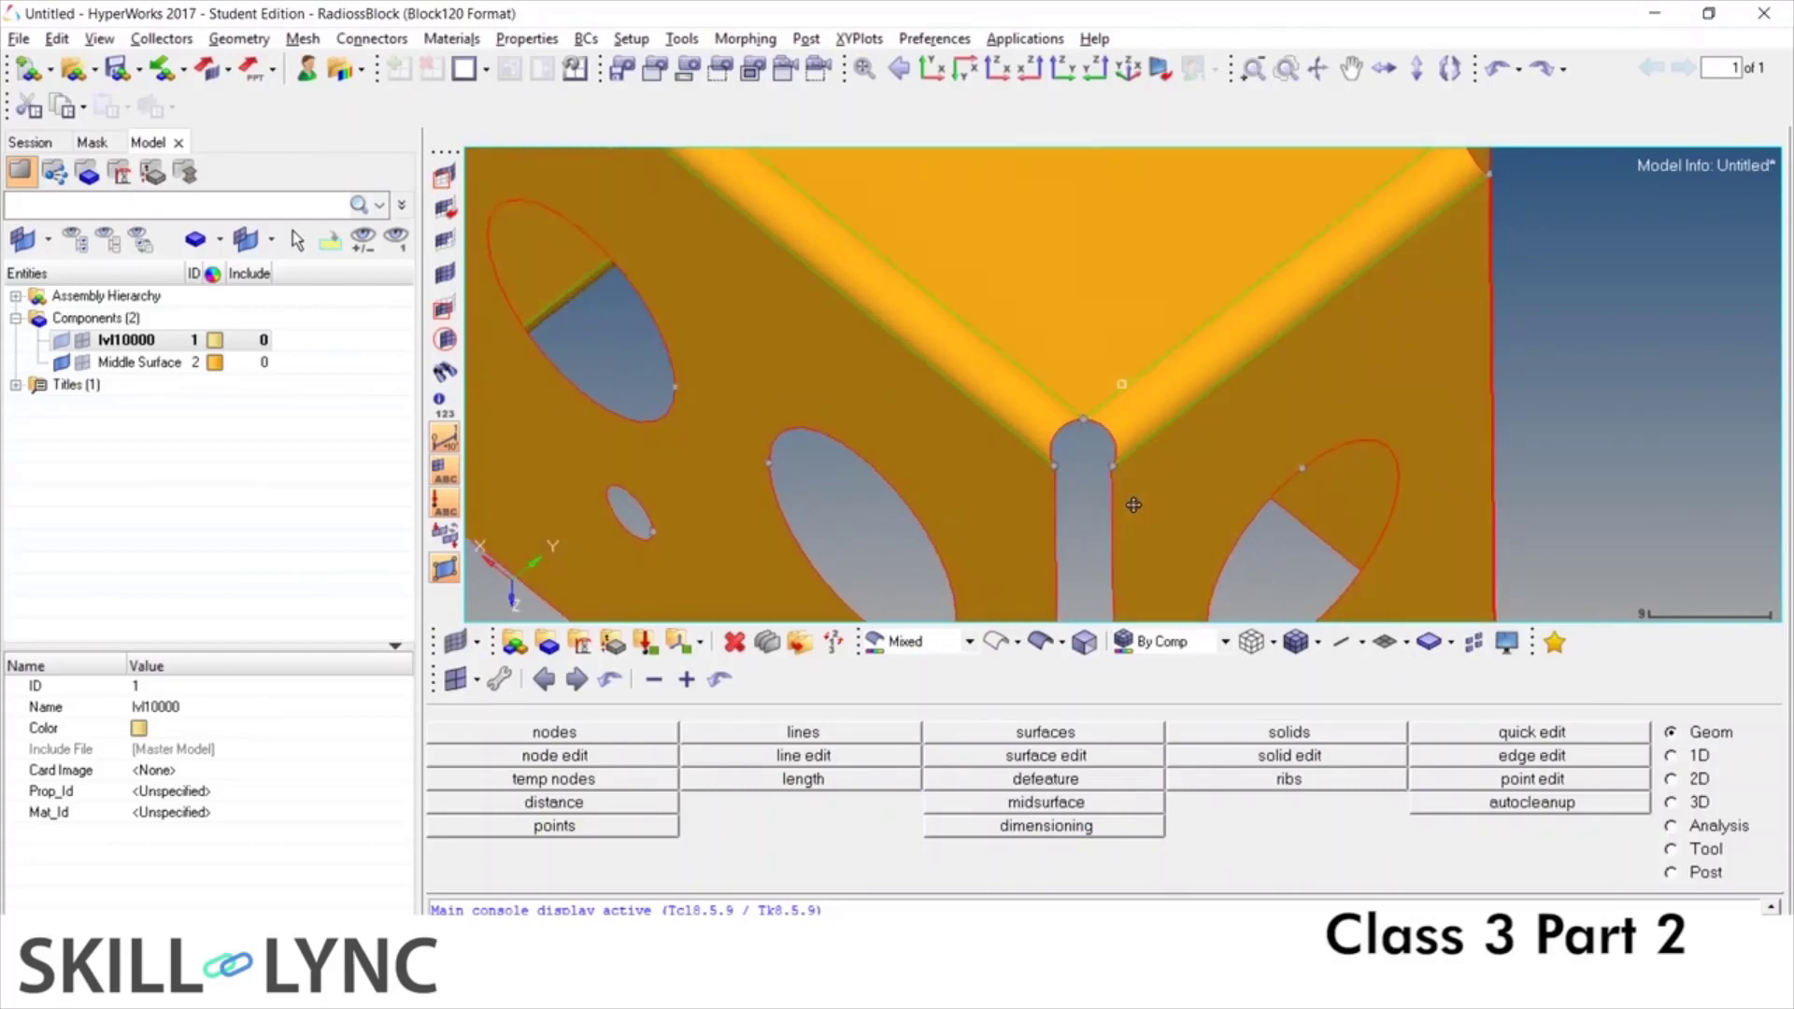
{"action": "scroll", "coordinate": [1133, 505], "scroll_direction": "down", "scroll_amount": 5}
{"action": "scroll", "coordinate": [896, 470], "scroll_direction": "up", "scroll_amount": 3}
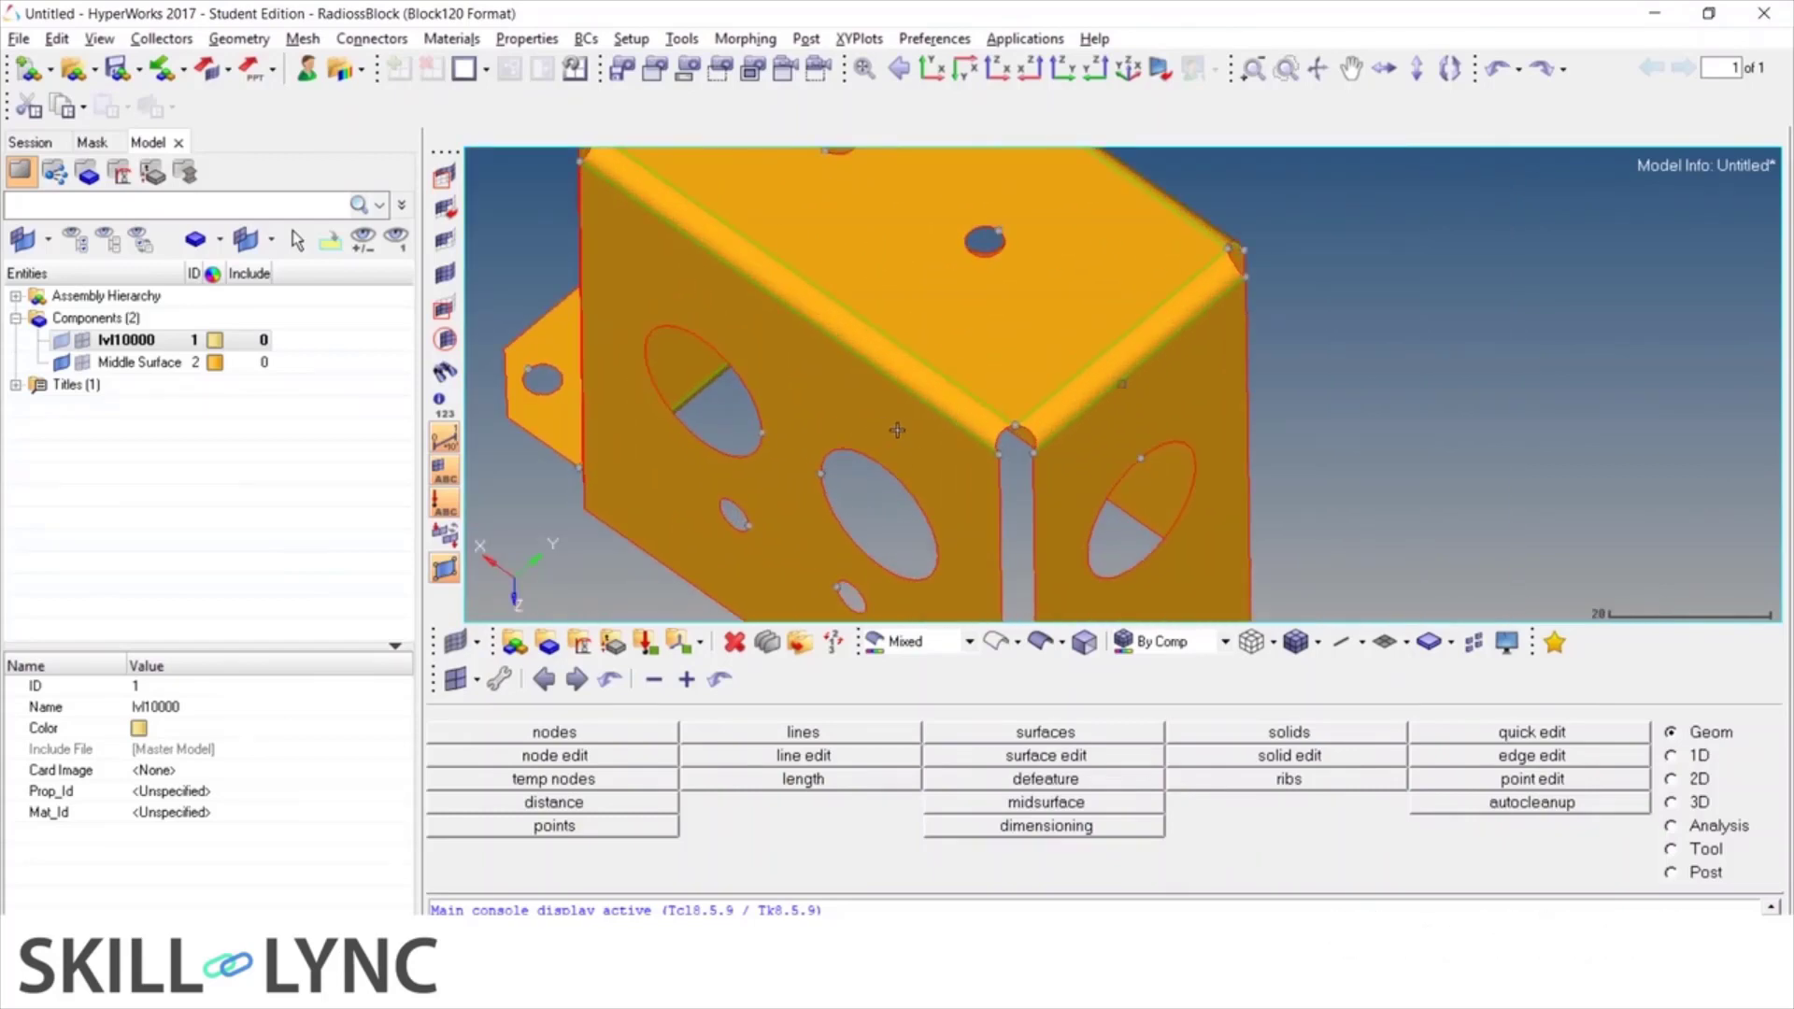
{"action": "scroll", "coordinate": [1051, 375], "scroll_direction": "up", "scroll_amount": 2}
{"action": "scroll", "coordinate": [1049, 379], "scroll_direction": "down", "scroll_amount": 6}
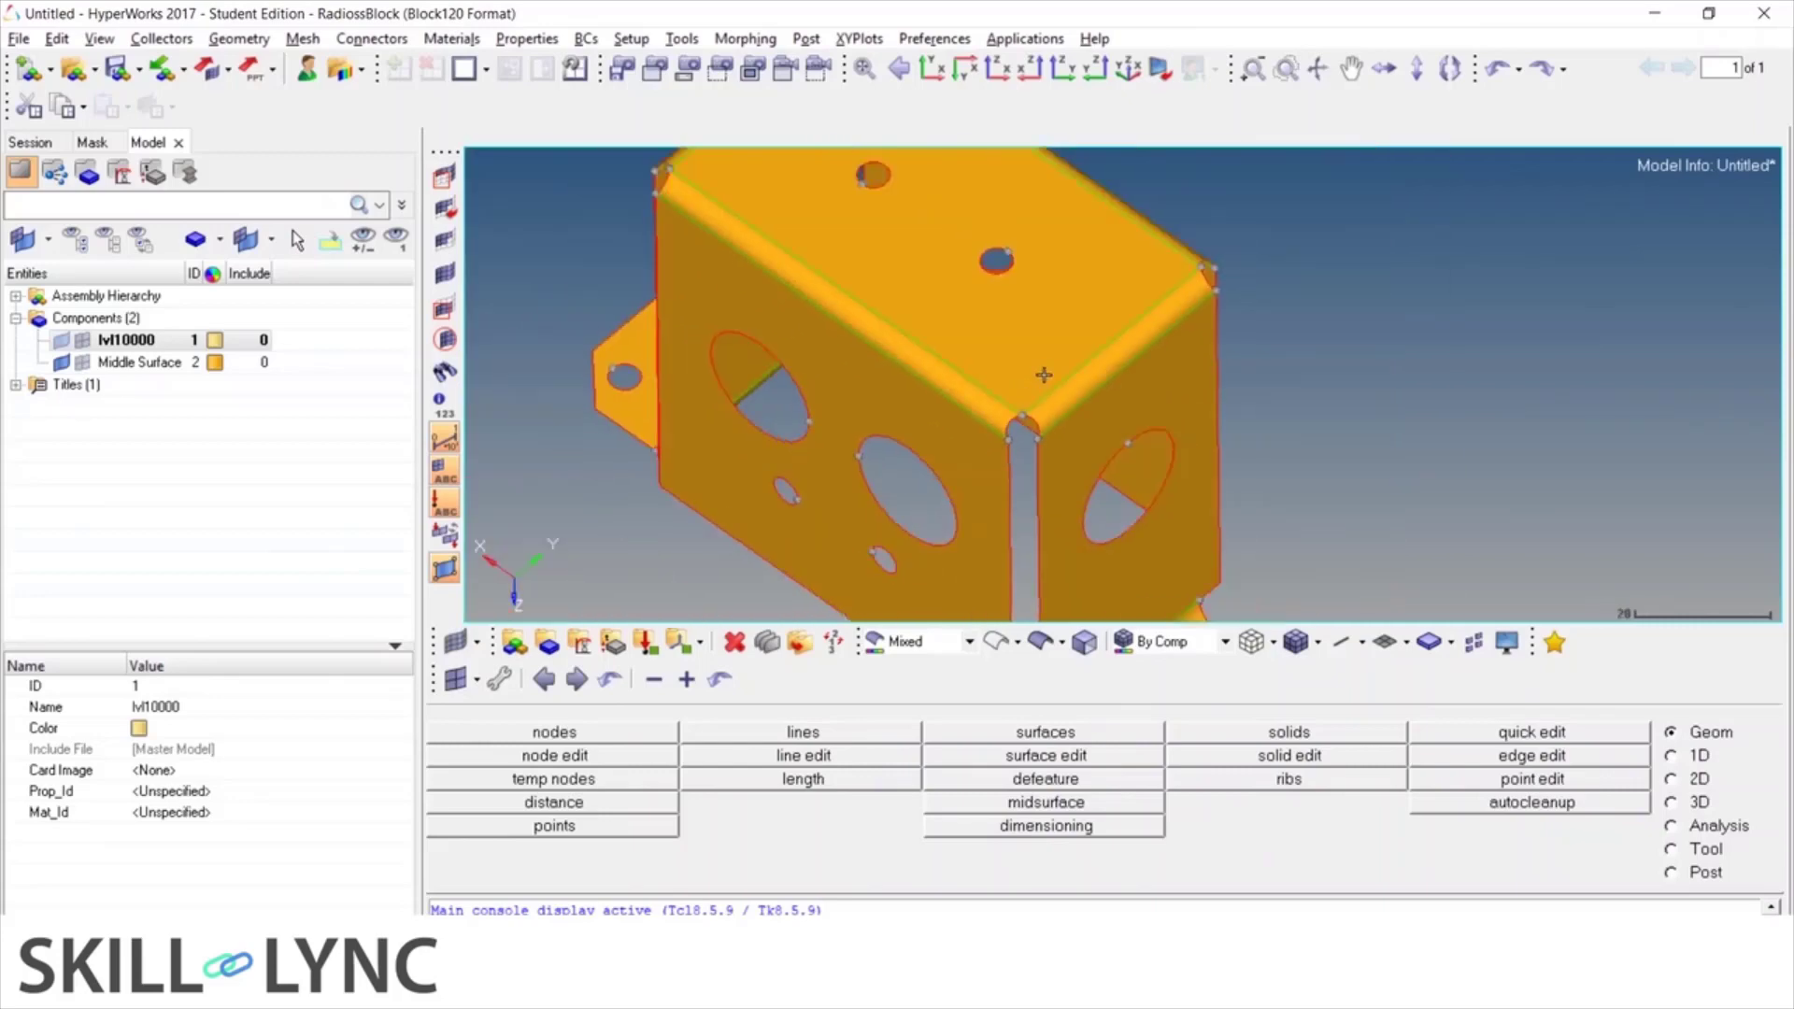
{"action": "left_click_drag", "start_coordinate": [1049, 379], "coordinate": [1102, 521], "text": "ctrl"}
{"action": "scroll", "coordinate": [1119, 421], "scroll_direction": "up", "scroll_amount": 3}
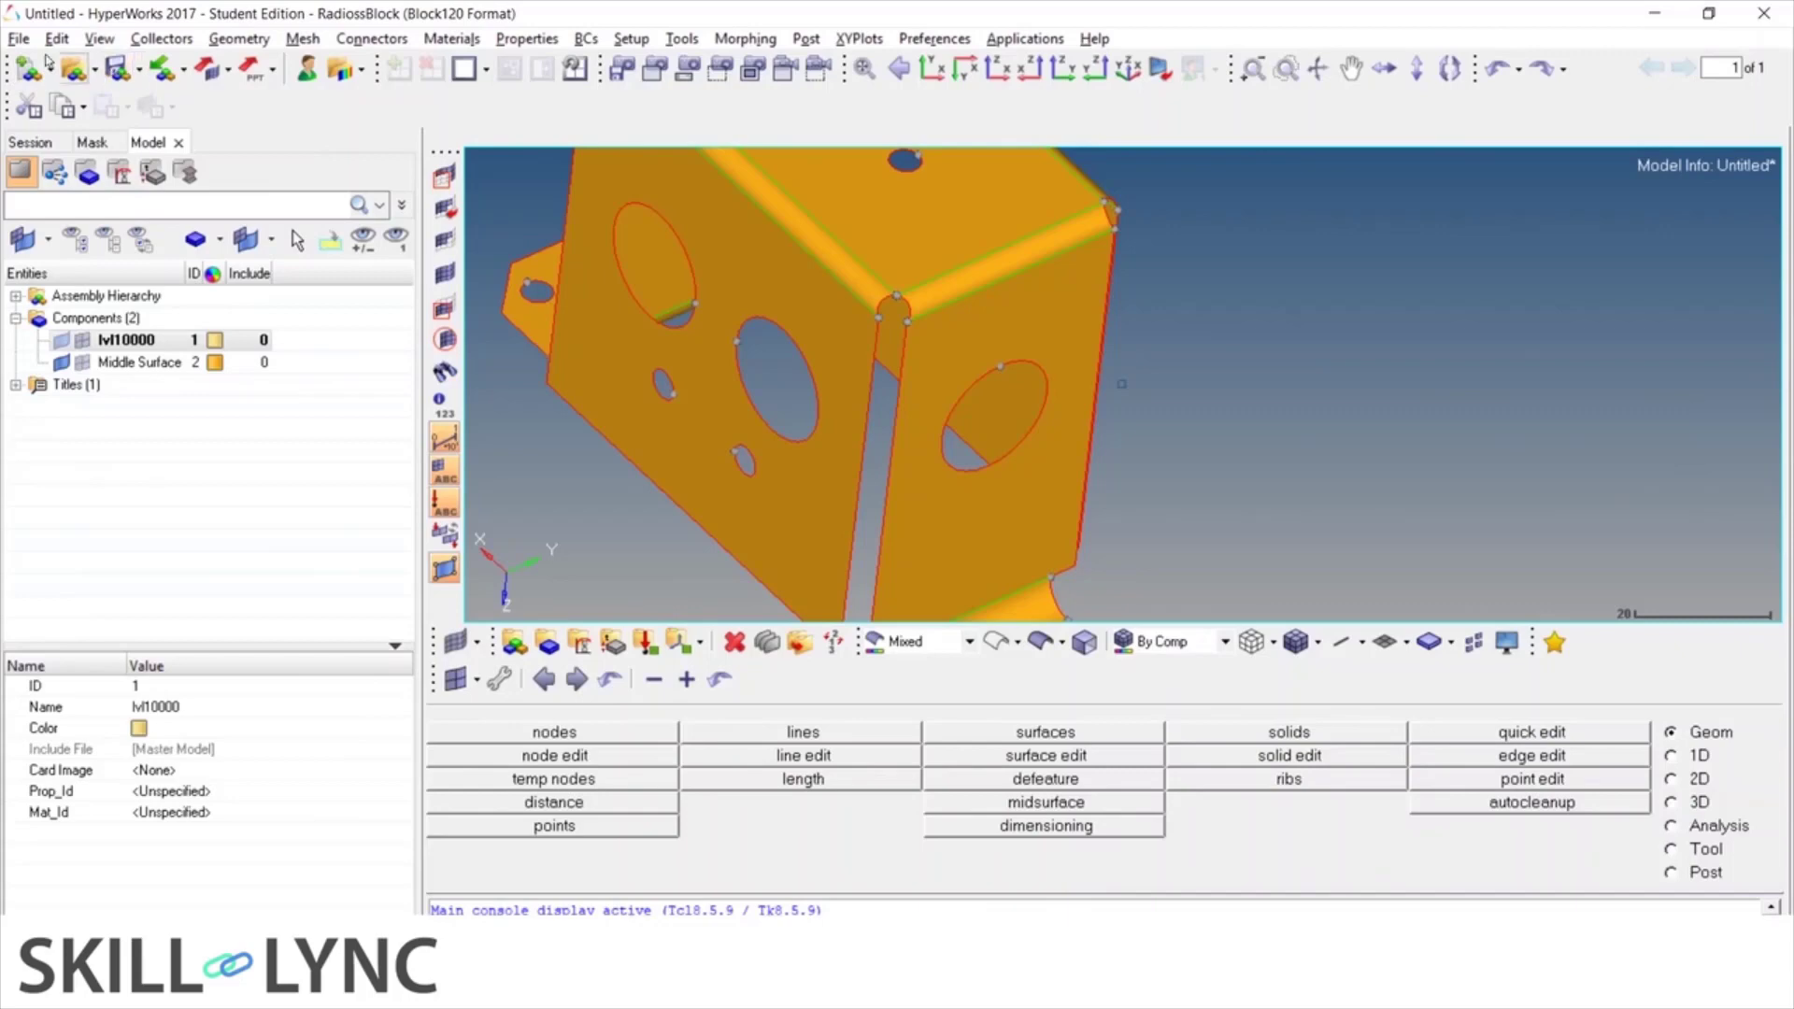
{"action": "left_click", "coordinate": [19, 38]}
{"action": "mouse_move", "coordinate": [74, 140]}
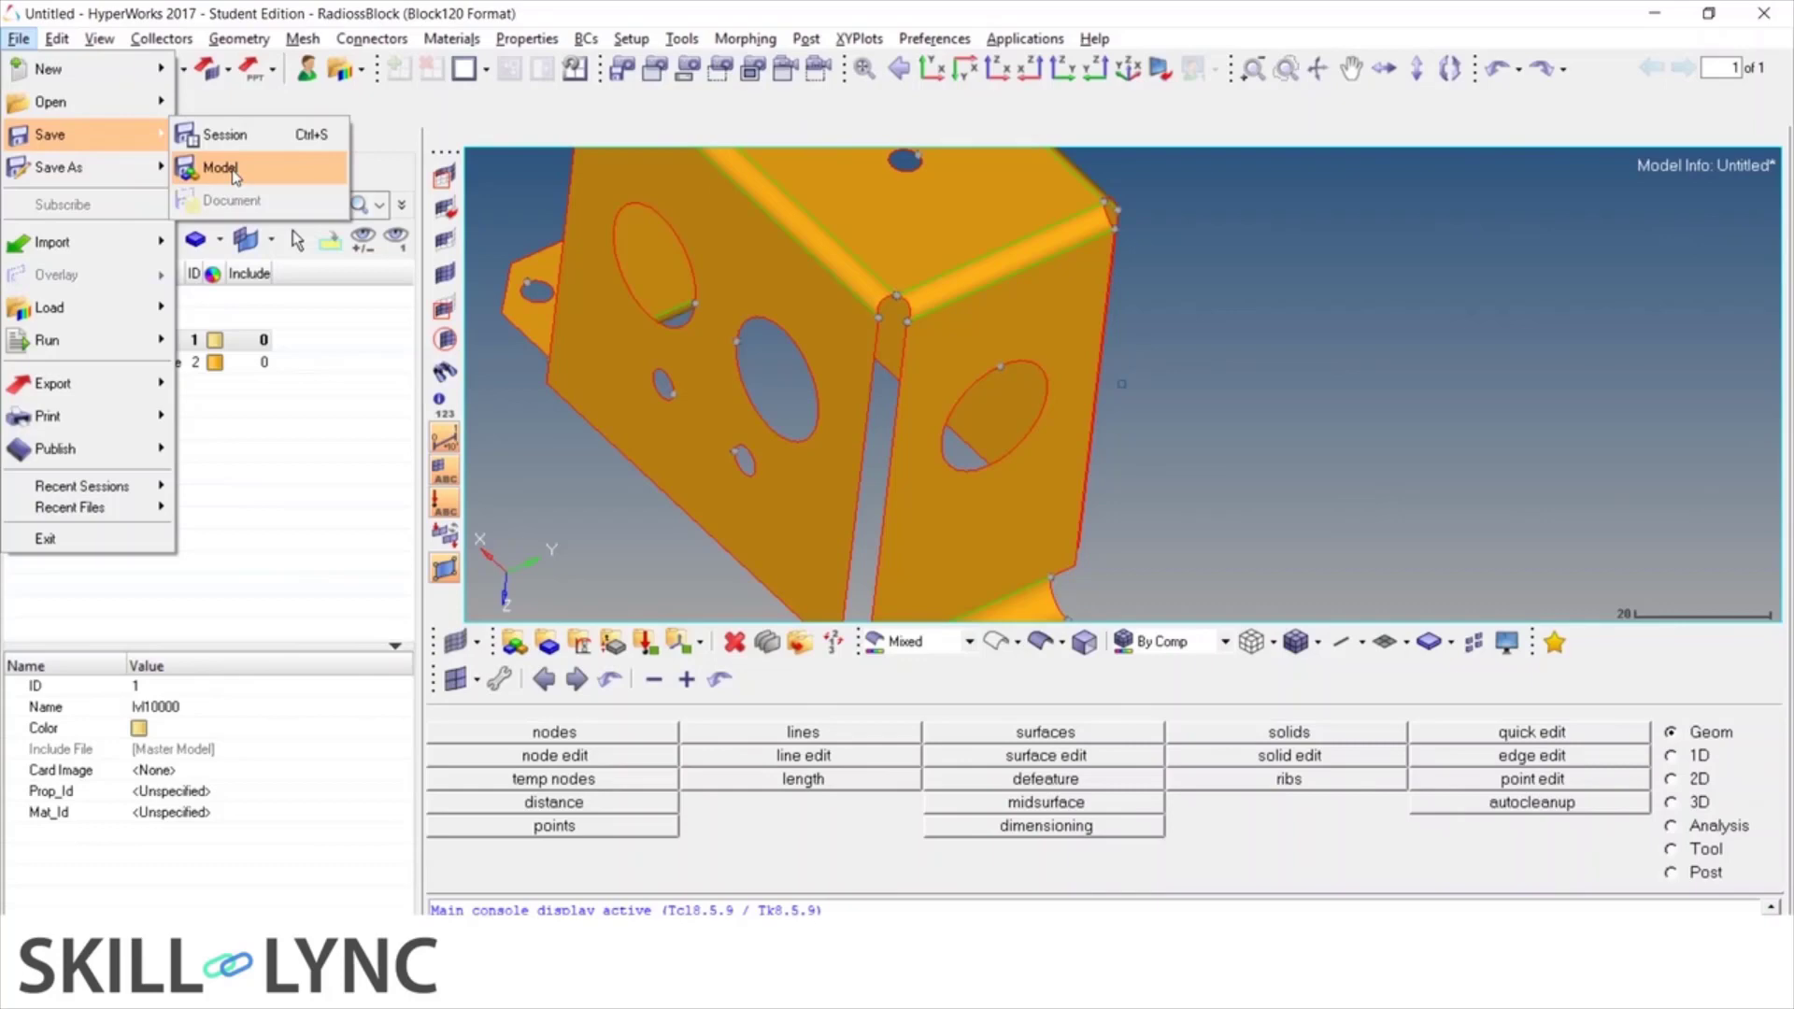
{"action": "left_click", "coordinate": [285, 390]}
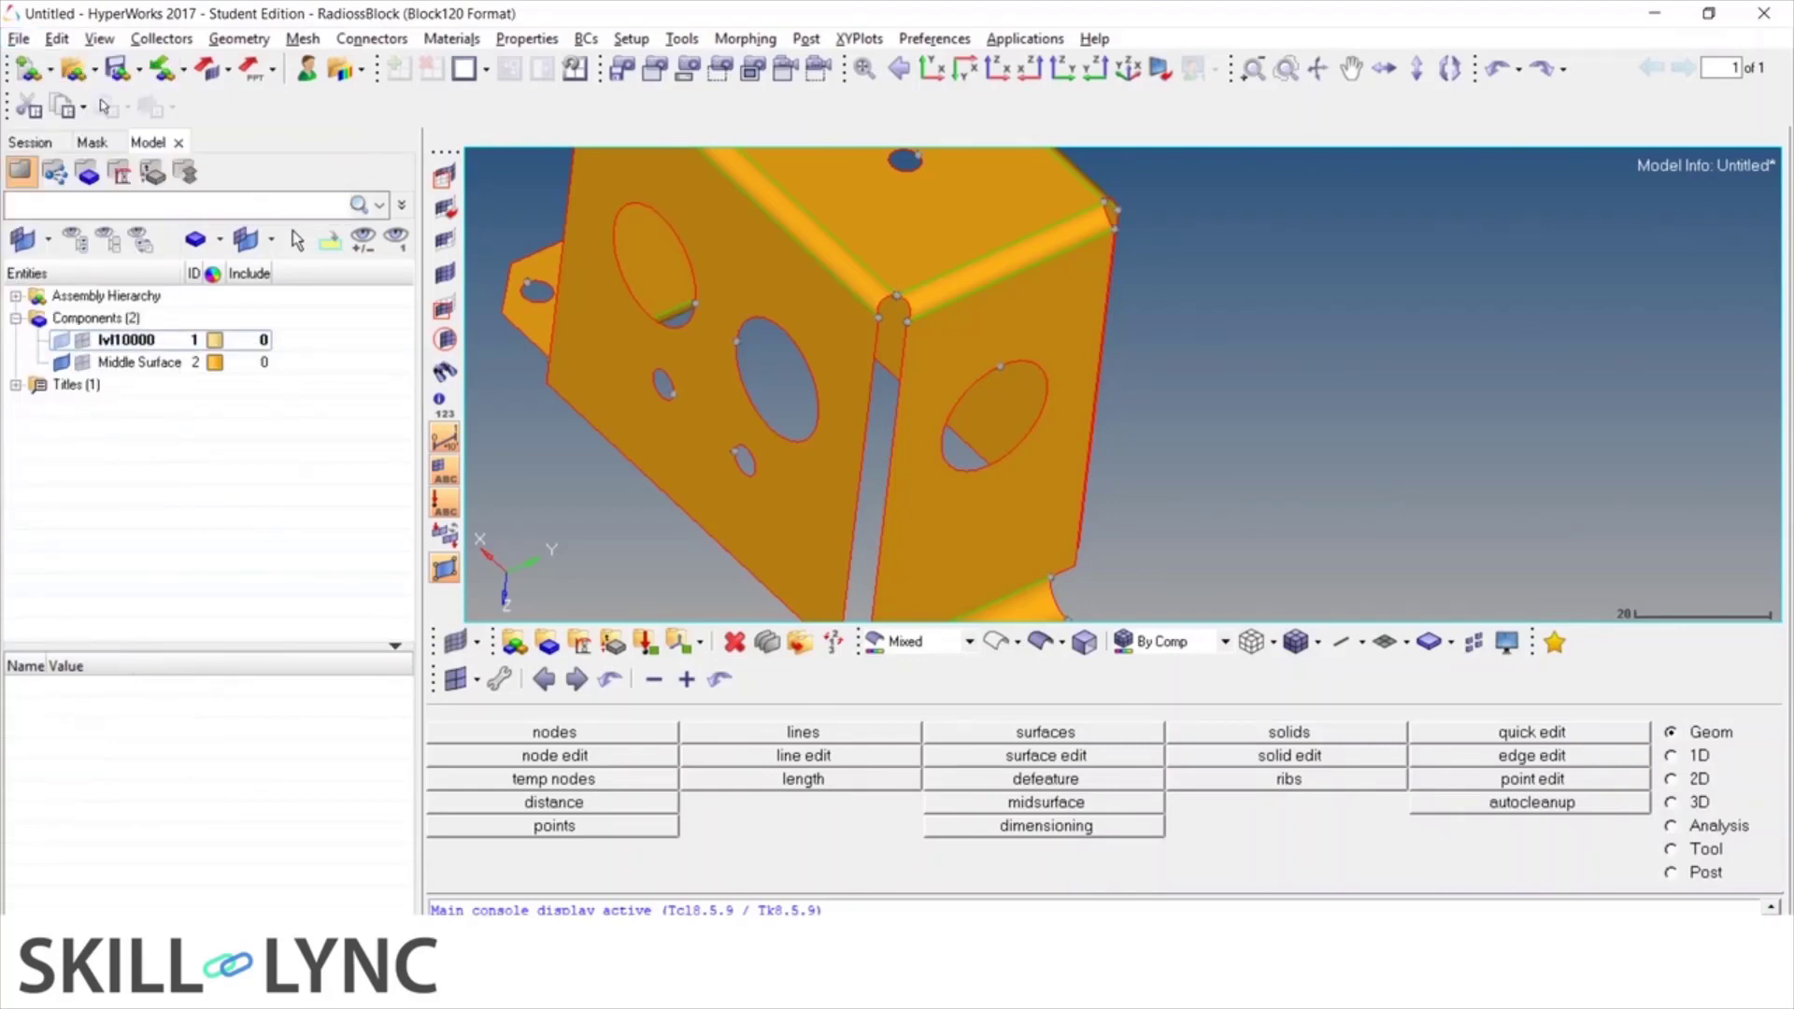
Discard the current model and start a new empty one
{"action": "left_click", "coordinate": [28, 69]}
{"action": "left_click", "coordinate": [967, 570]}
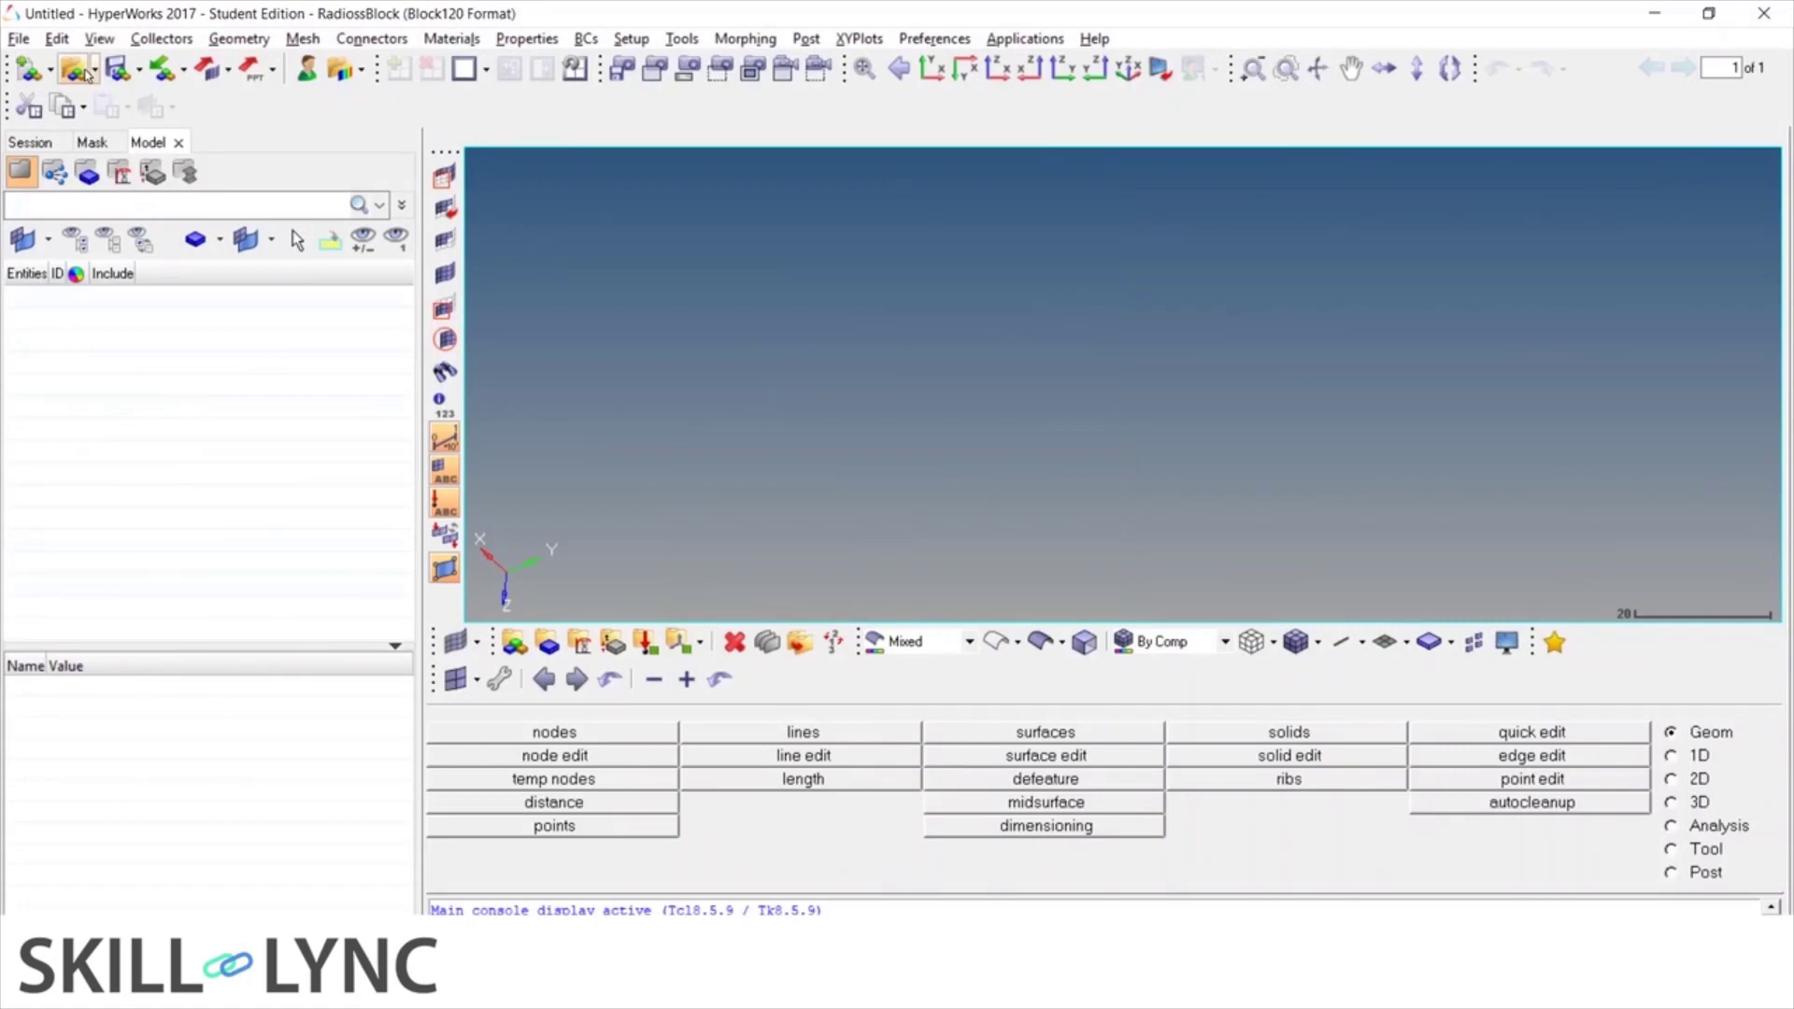
Open the model class_demo_meshed_example.hm from the Week 2 folder
{"action": "left_click", "coordinate": [93, 70]}
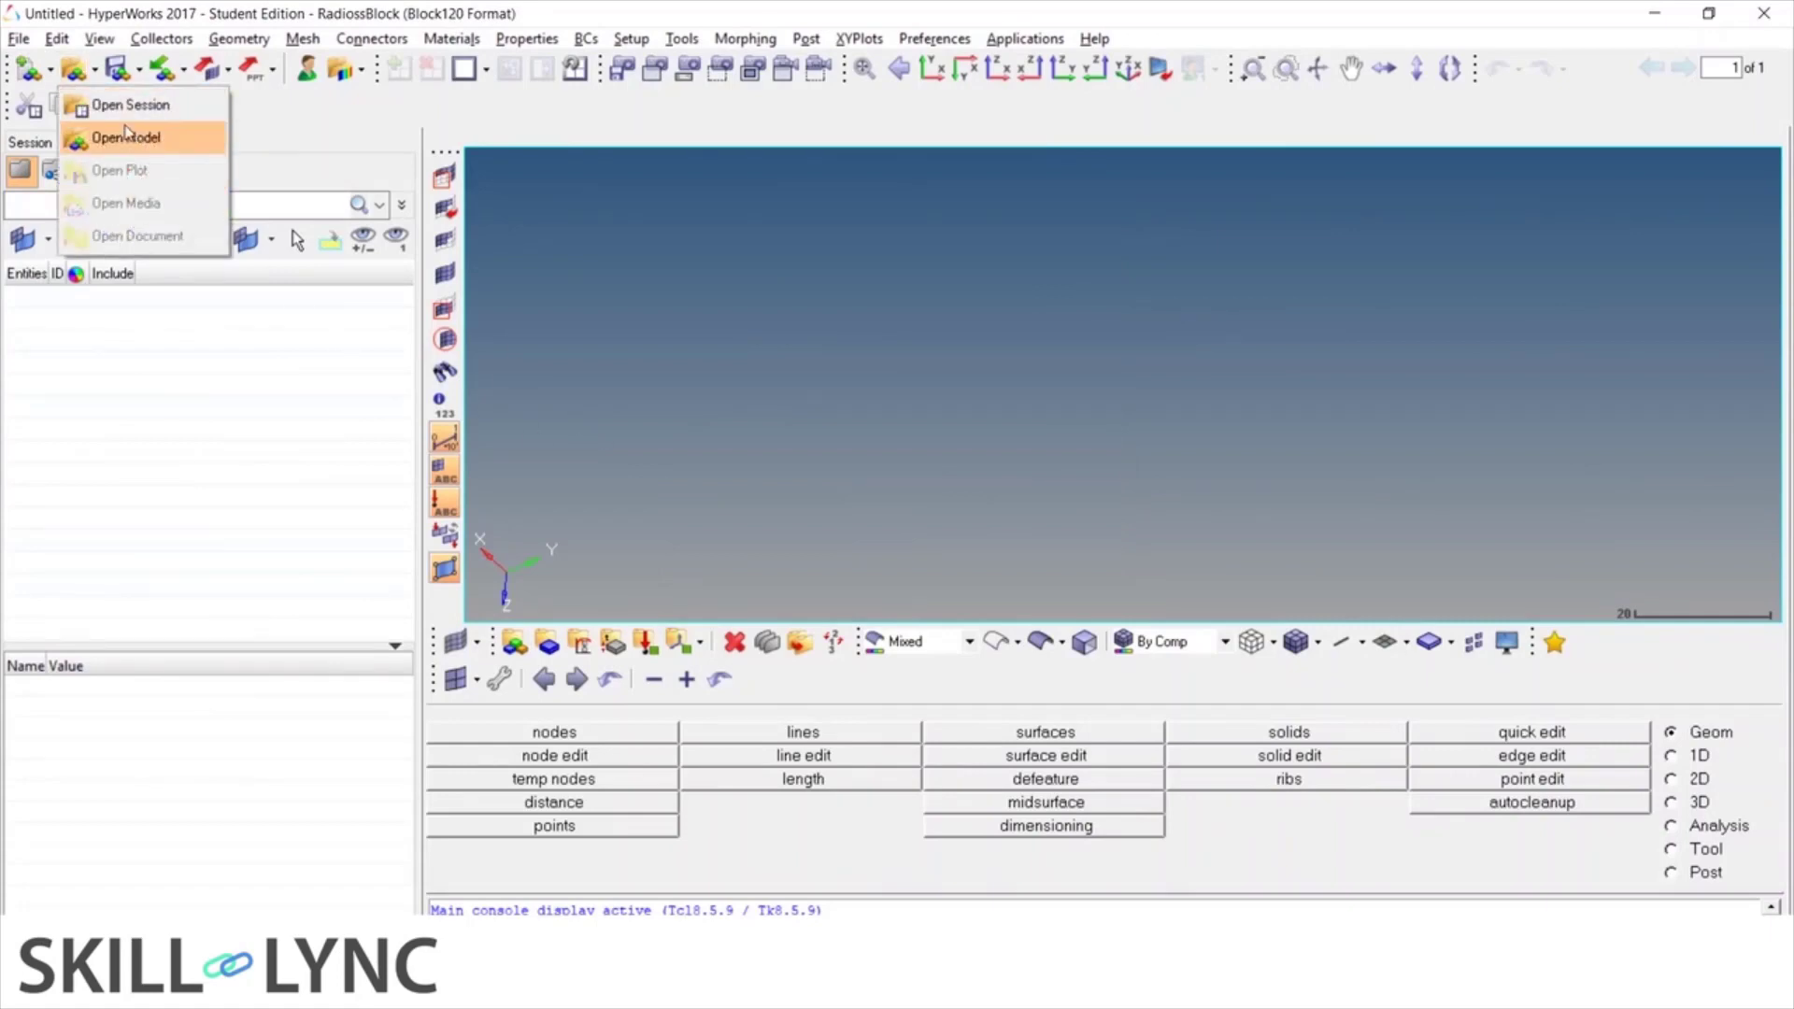
{"action": "left_click", "coordinate": [140, 138]}
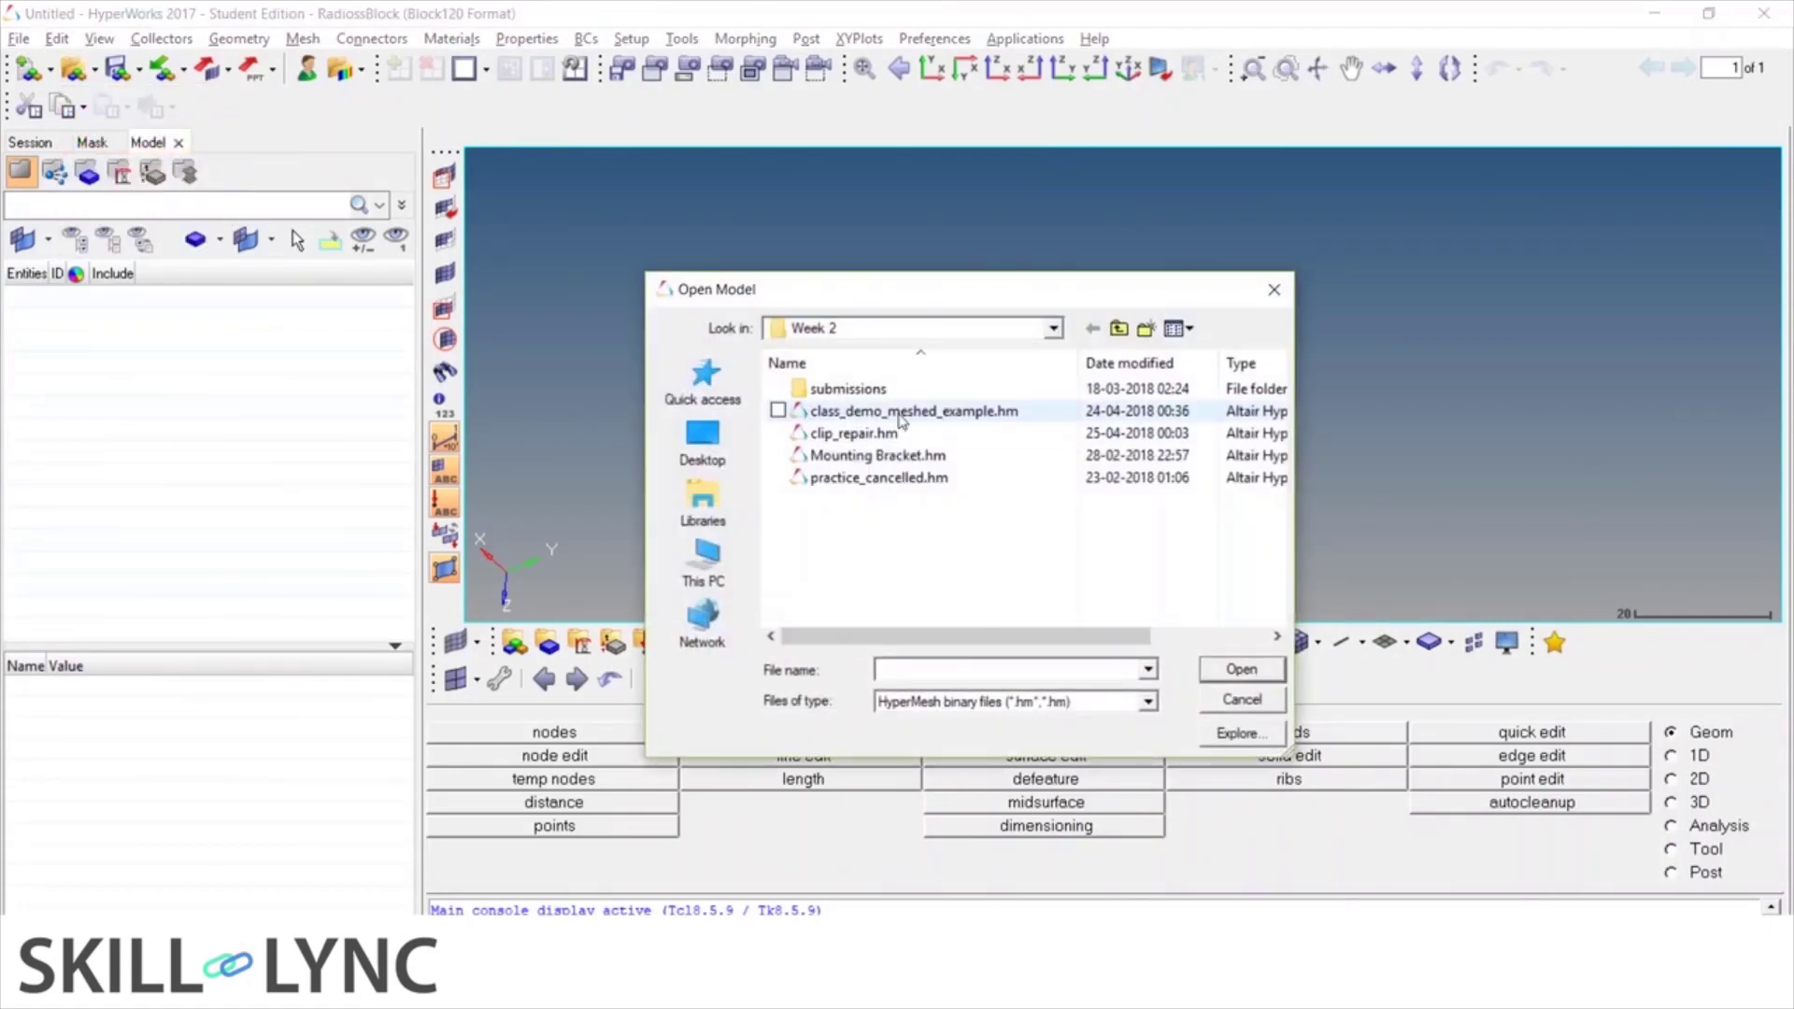
{"action": "left_click", "coordinate": [901, 419]}
{"action": "double_click", "coordinate": [901, 418]}
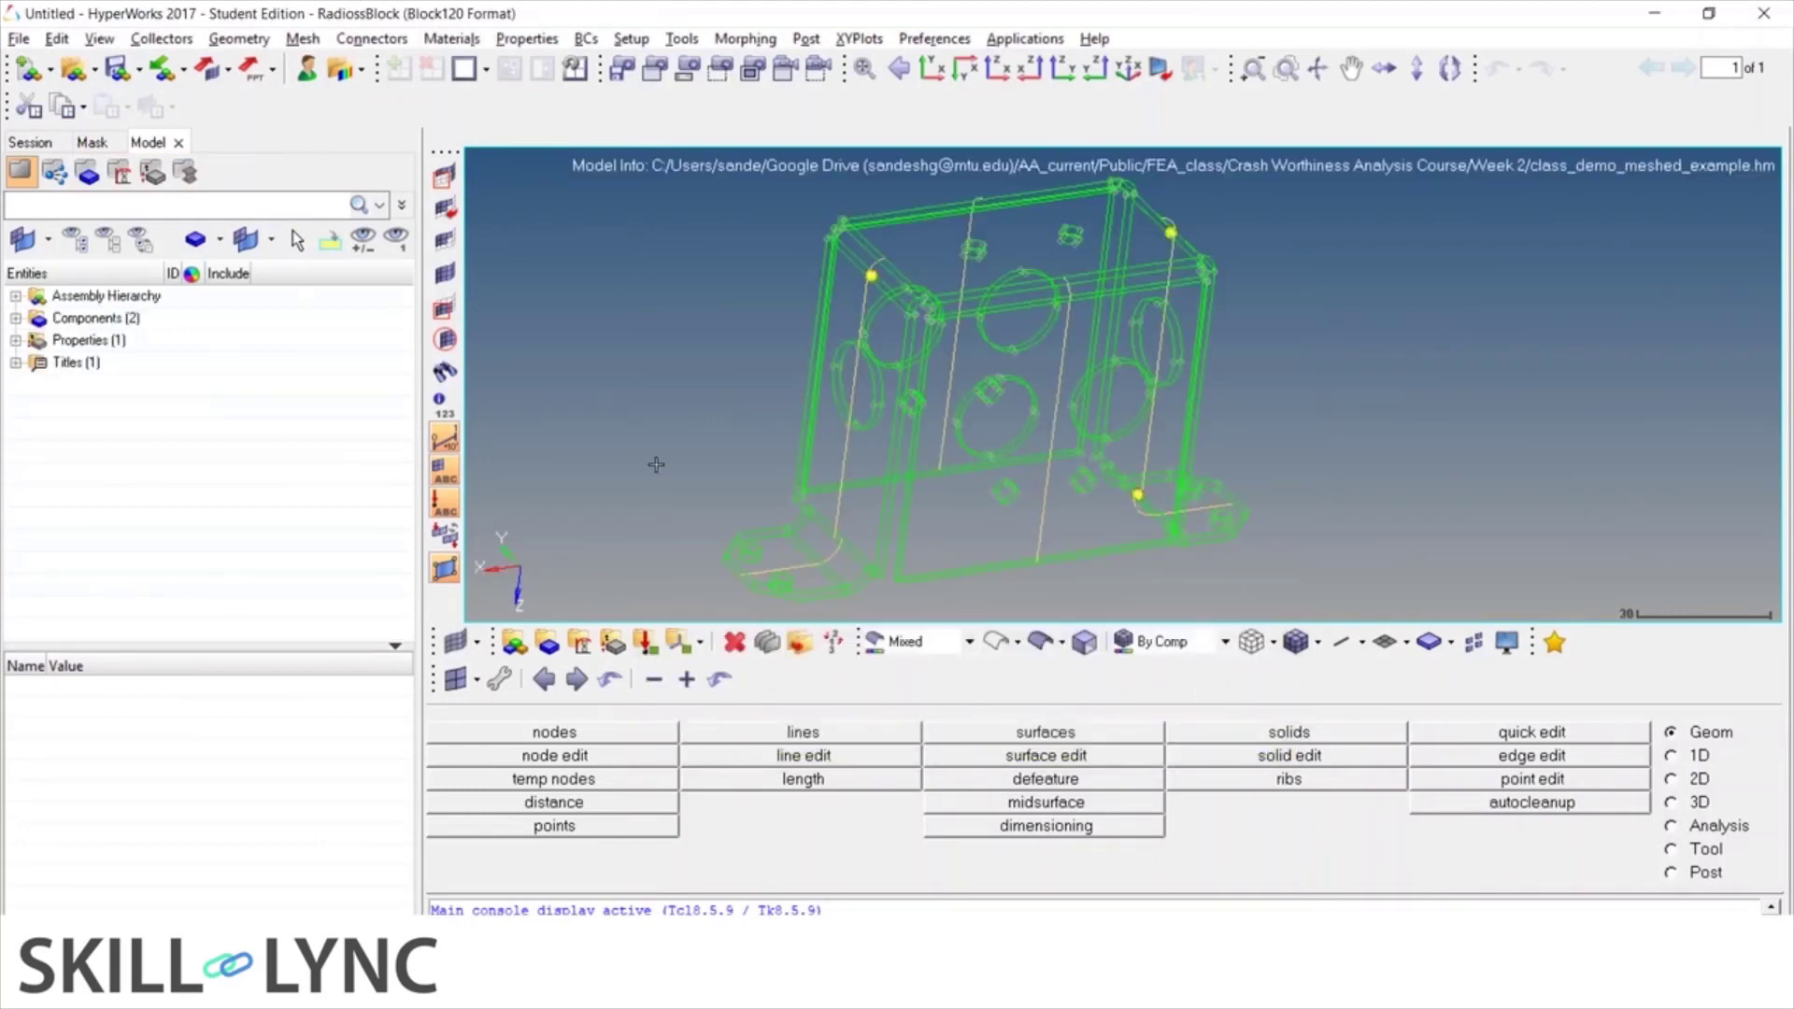
Open Mounting Bracket.hm from the Week 2 folder and inspect the red free edges at the ends of the ribs
{"action": "key", "text": "ctrl+o"}
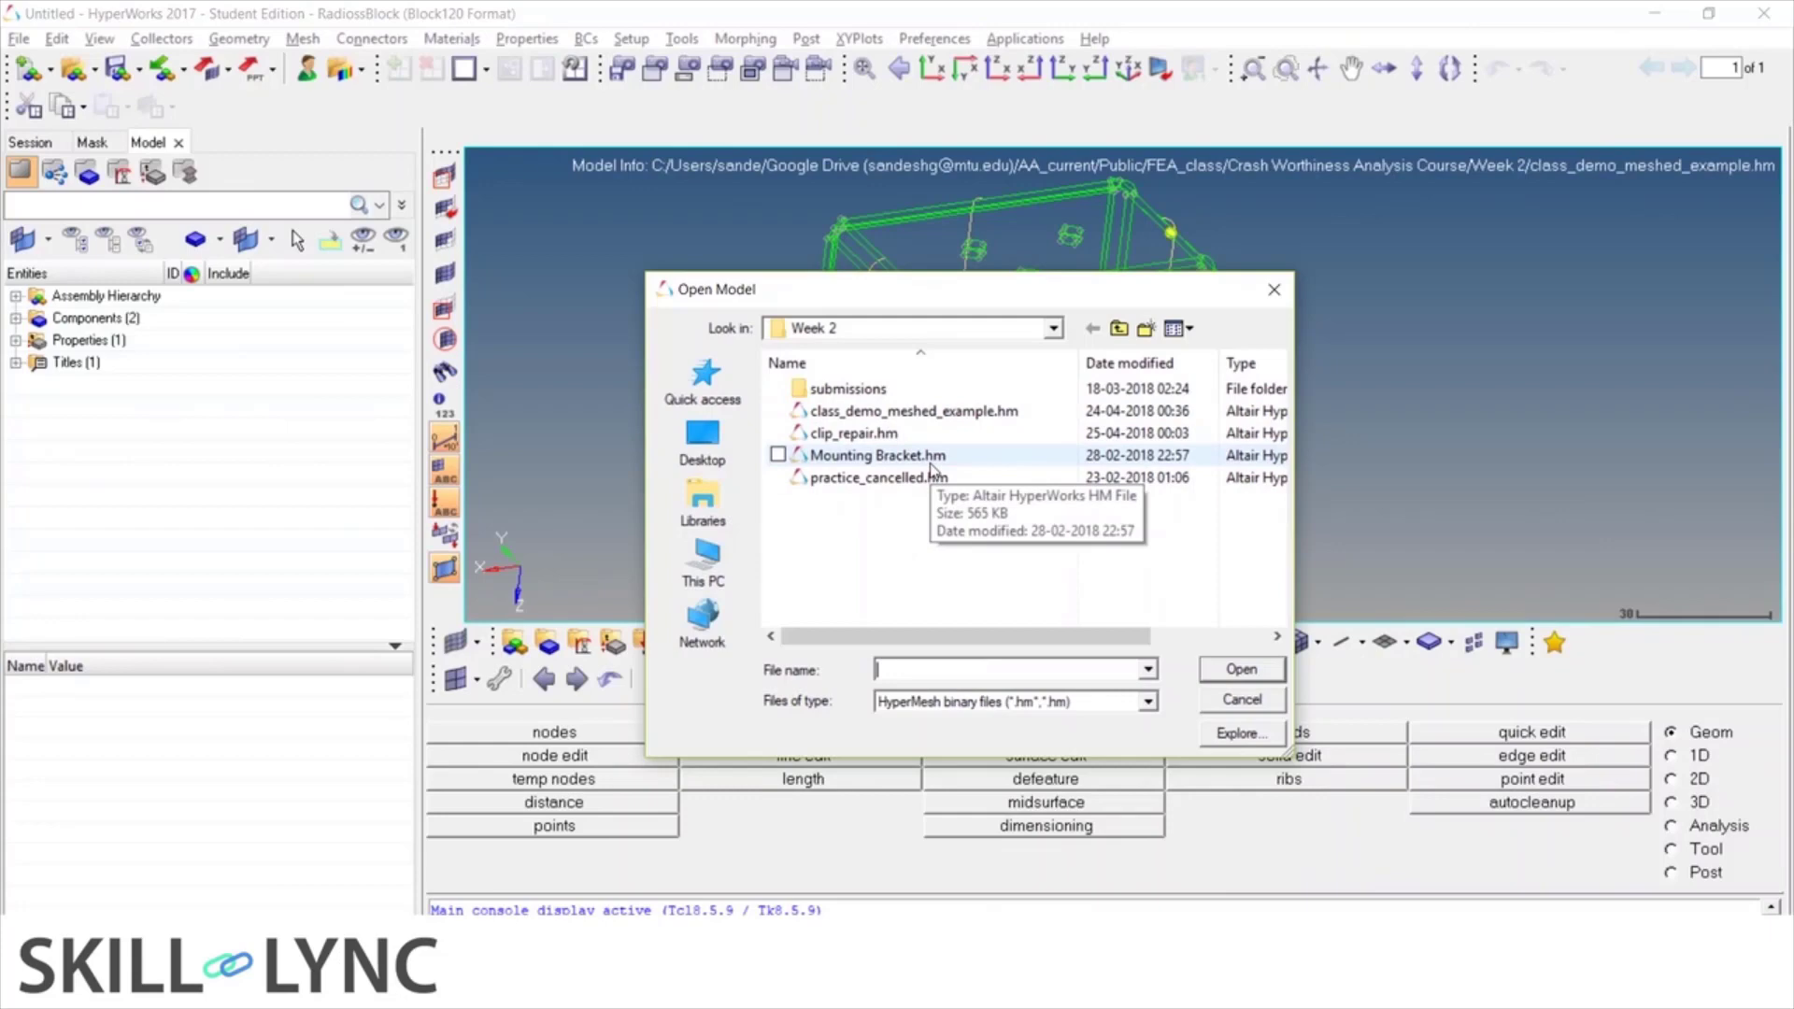
{"action": "double_click", "coordinate": [925, 456]}
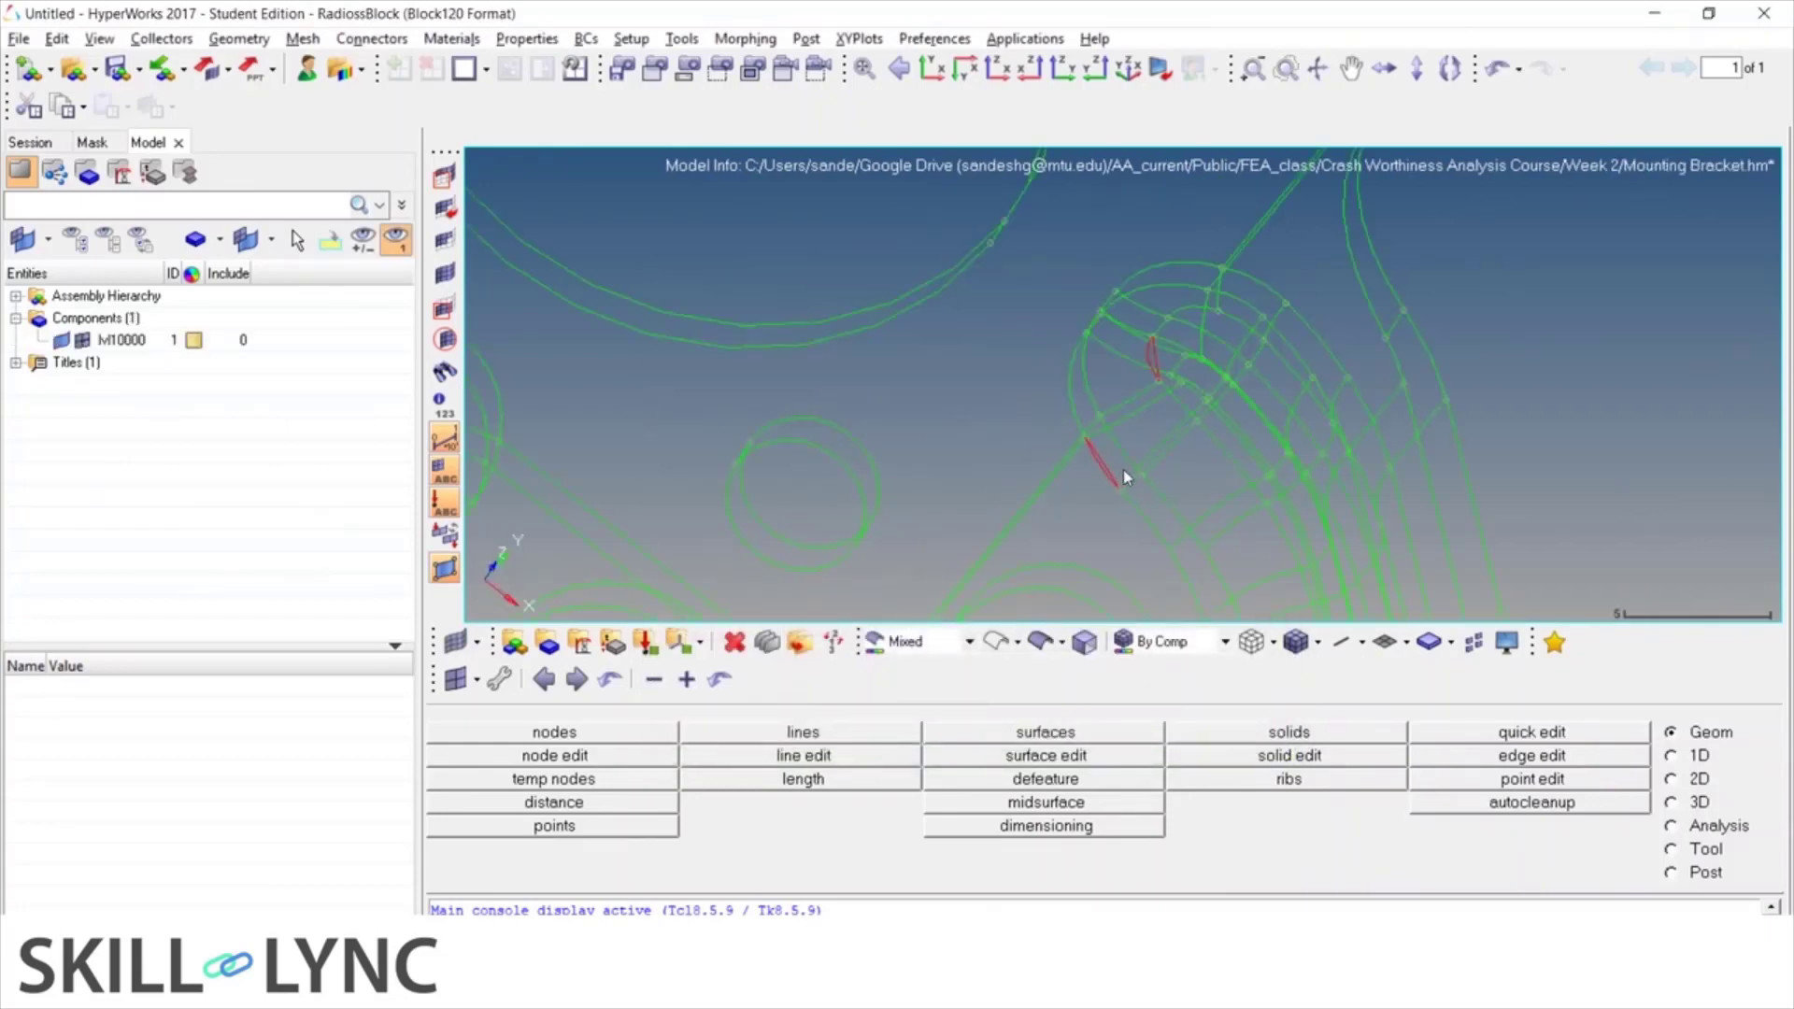
{"action": "left_click_drag", "start_coordinate": [1124, 476], "coordinate": [1073, 414], "text": "ctrl"}
{"action": "scroll", "coordinate": [1042, 420], "scroll_direction": "down", "scroll_amount": 5, "text": "ctrl"}
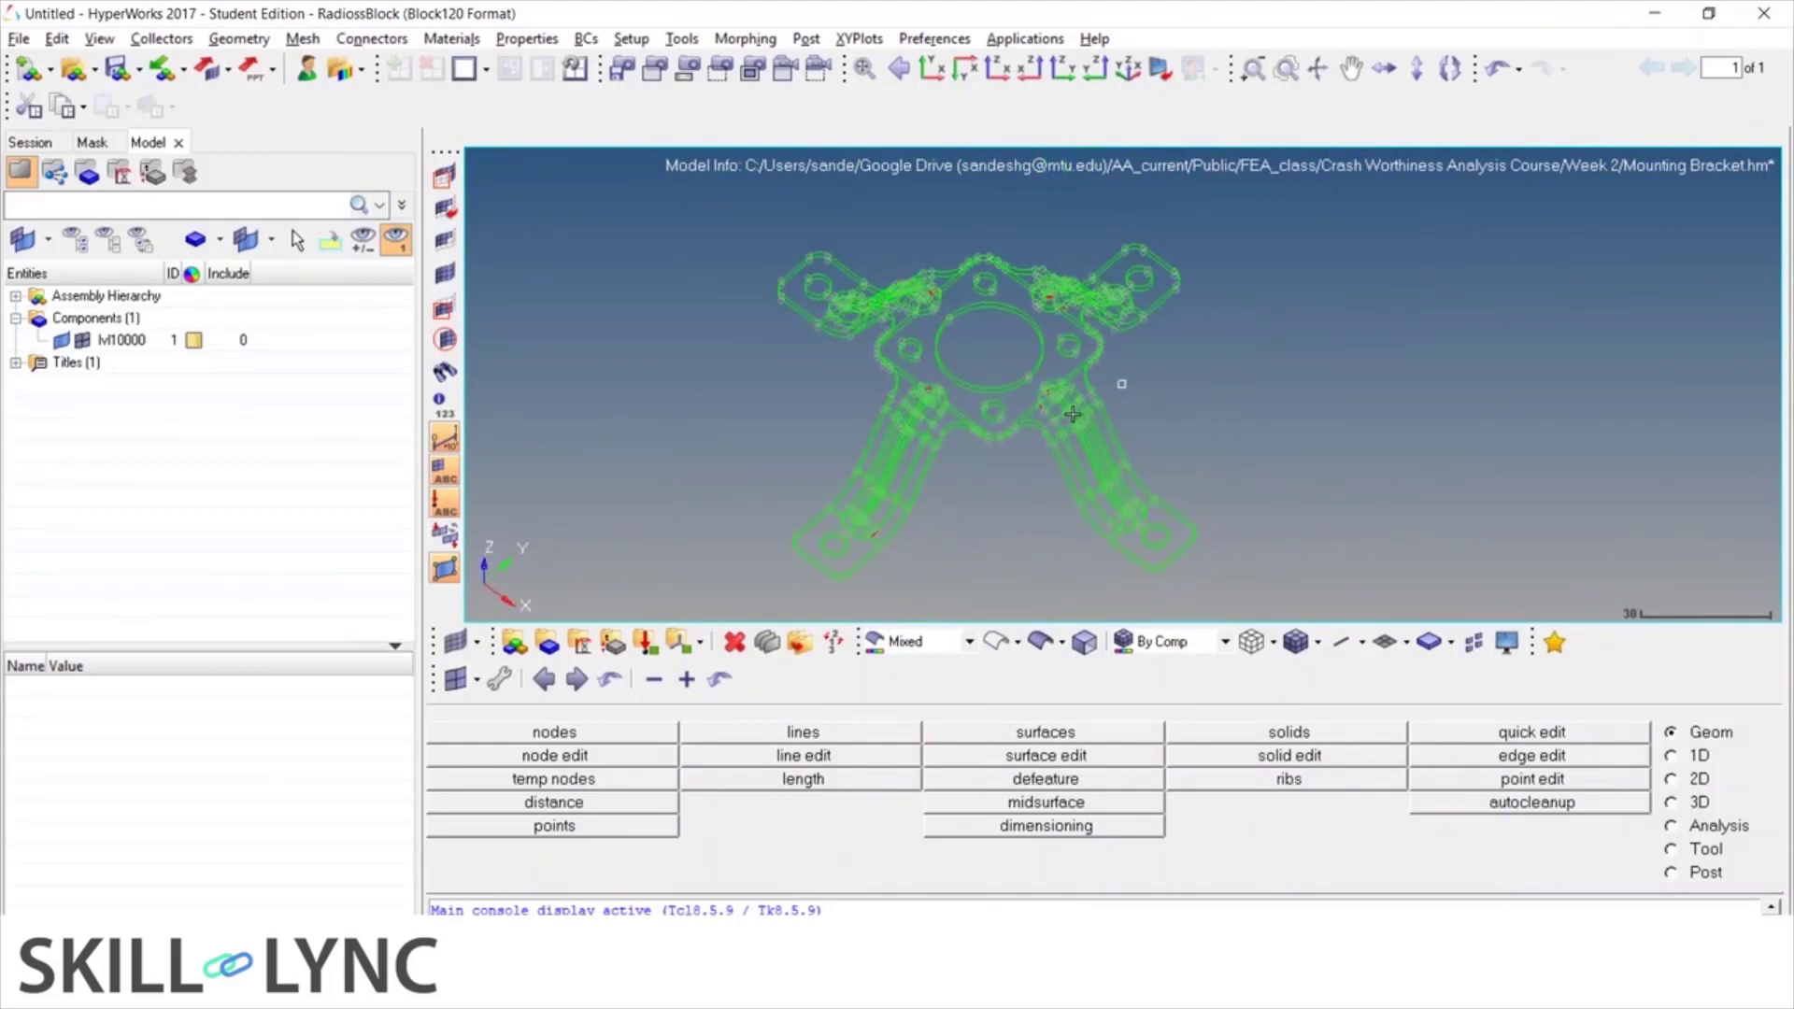
{"action": "scroll", "coordinate": [1072, 414], "scroll_direction": "up", "scroll_amount": 10}
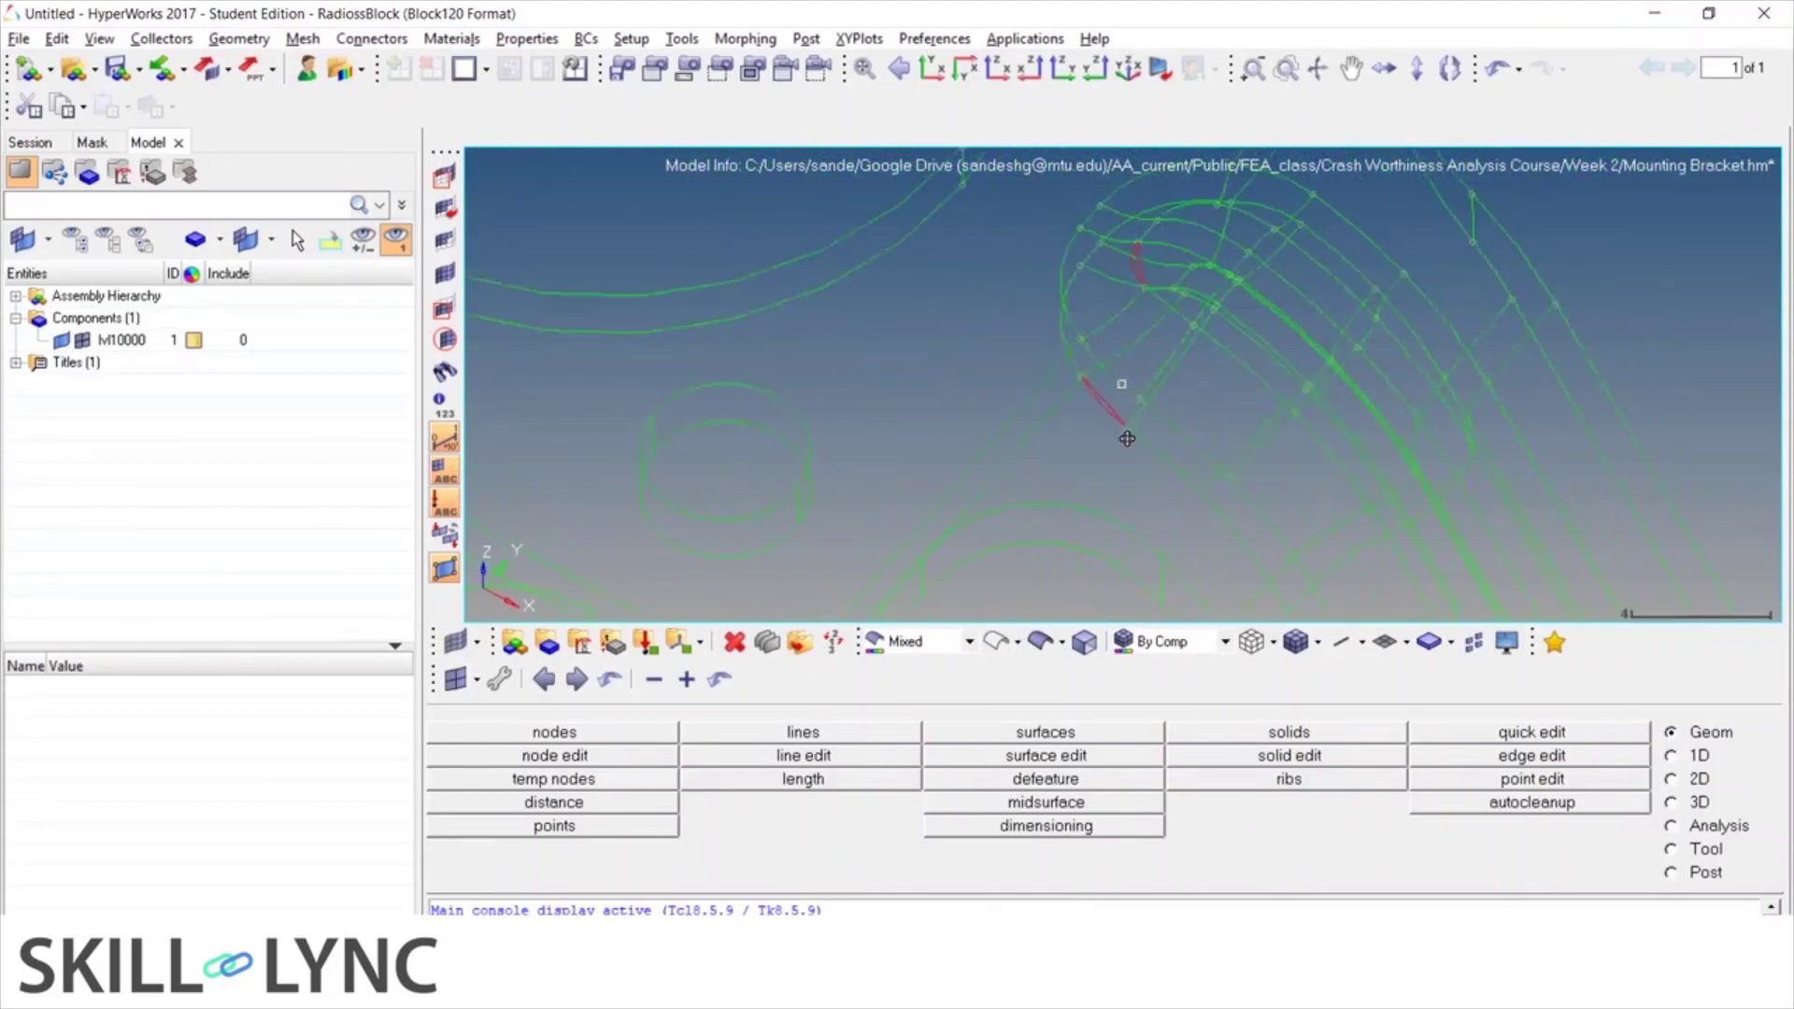
{"action": "scroll", "coordinate": [1127, 438], "scroll_direction": "down", "scroll_amount": 10}
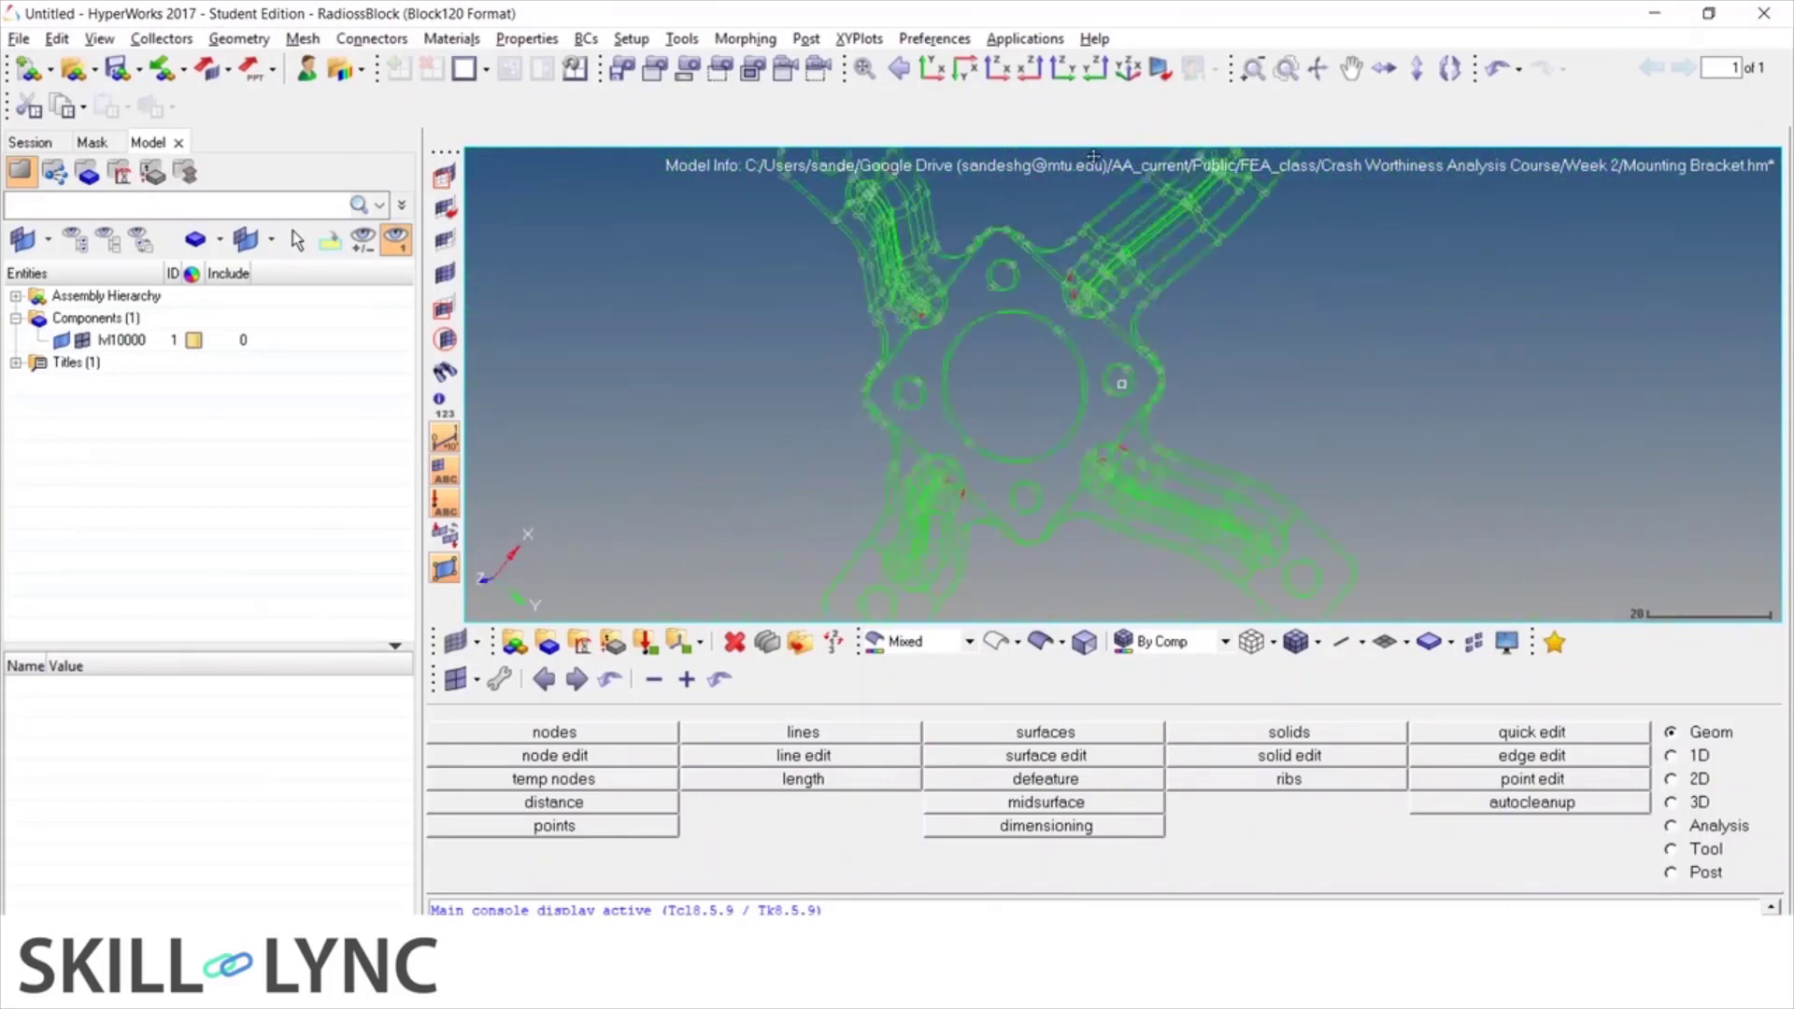
{"action": "left_click_drag", "start_coordinate": [1094, 157], "coordinate": [1004, 301], "text": "ctrl"}
{"action": "scroll", "coordinate": [943, 283], "scroll_direction": "up", "scroll_amount": 9}
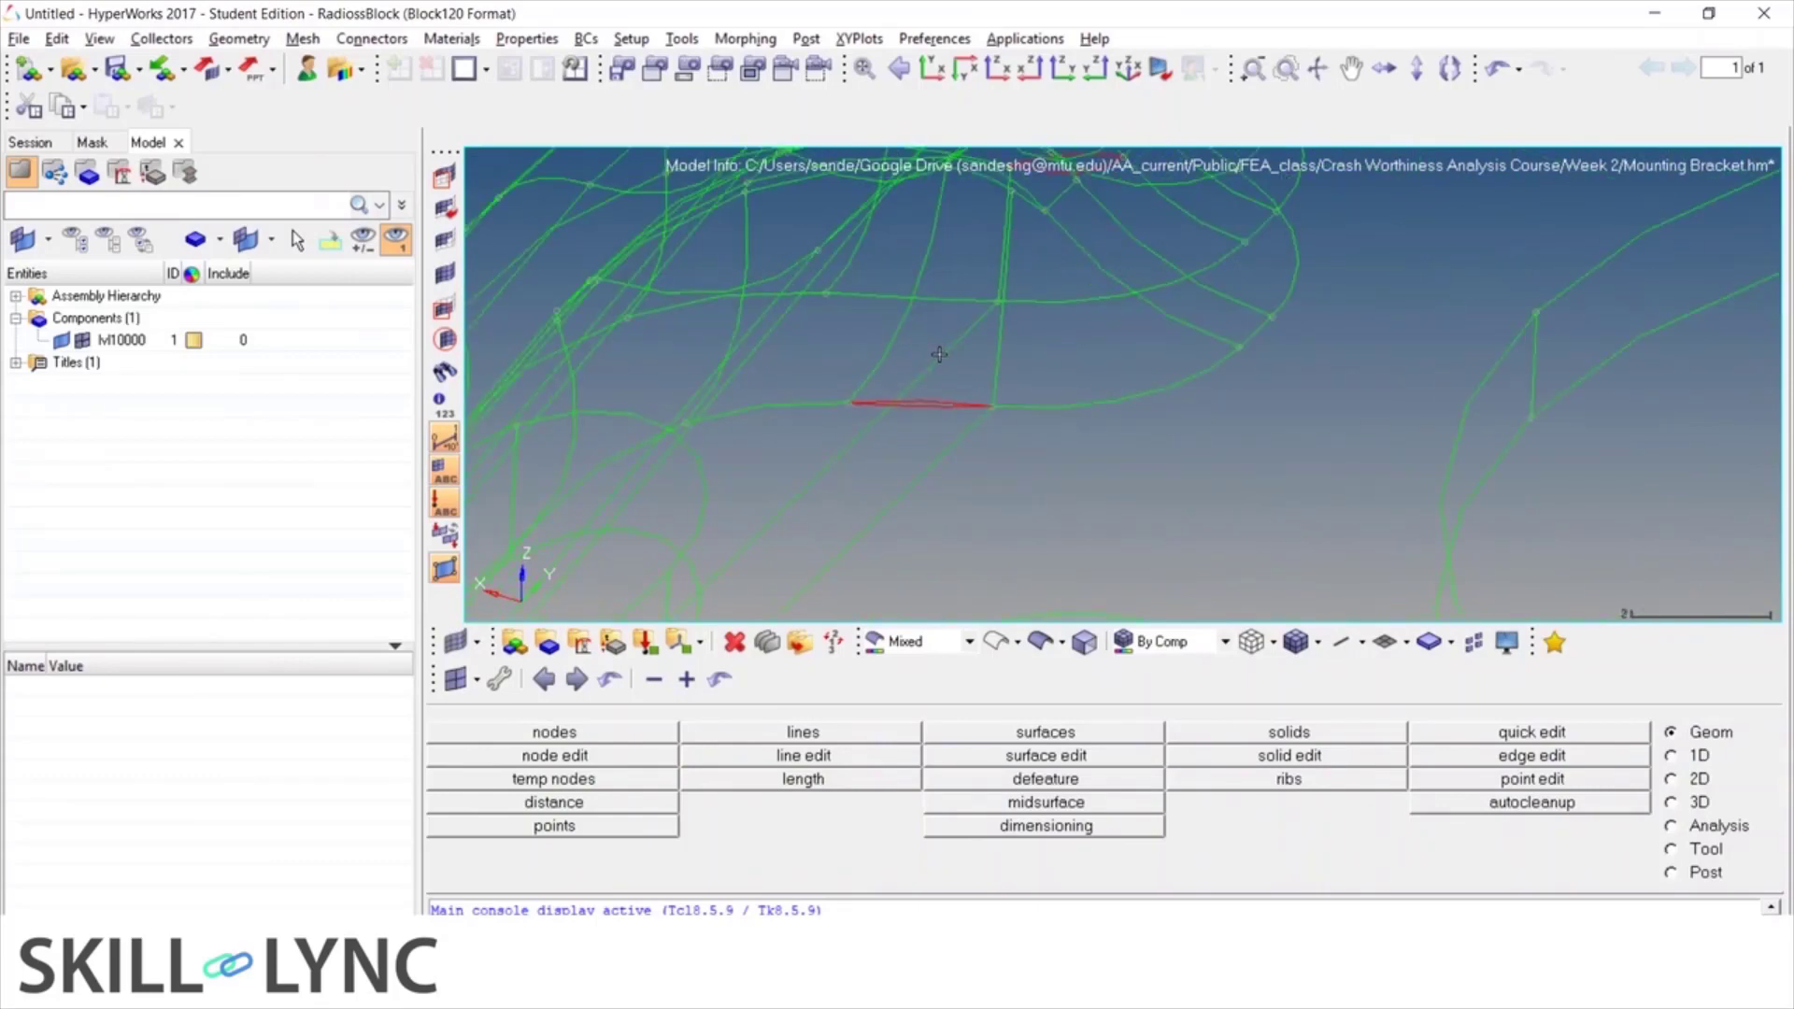
Start Quick Edit and examine the paired free edges around the bracket's rib ends in wireframe
{"action": "left_click", "coordinate": [1490, 732]}
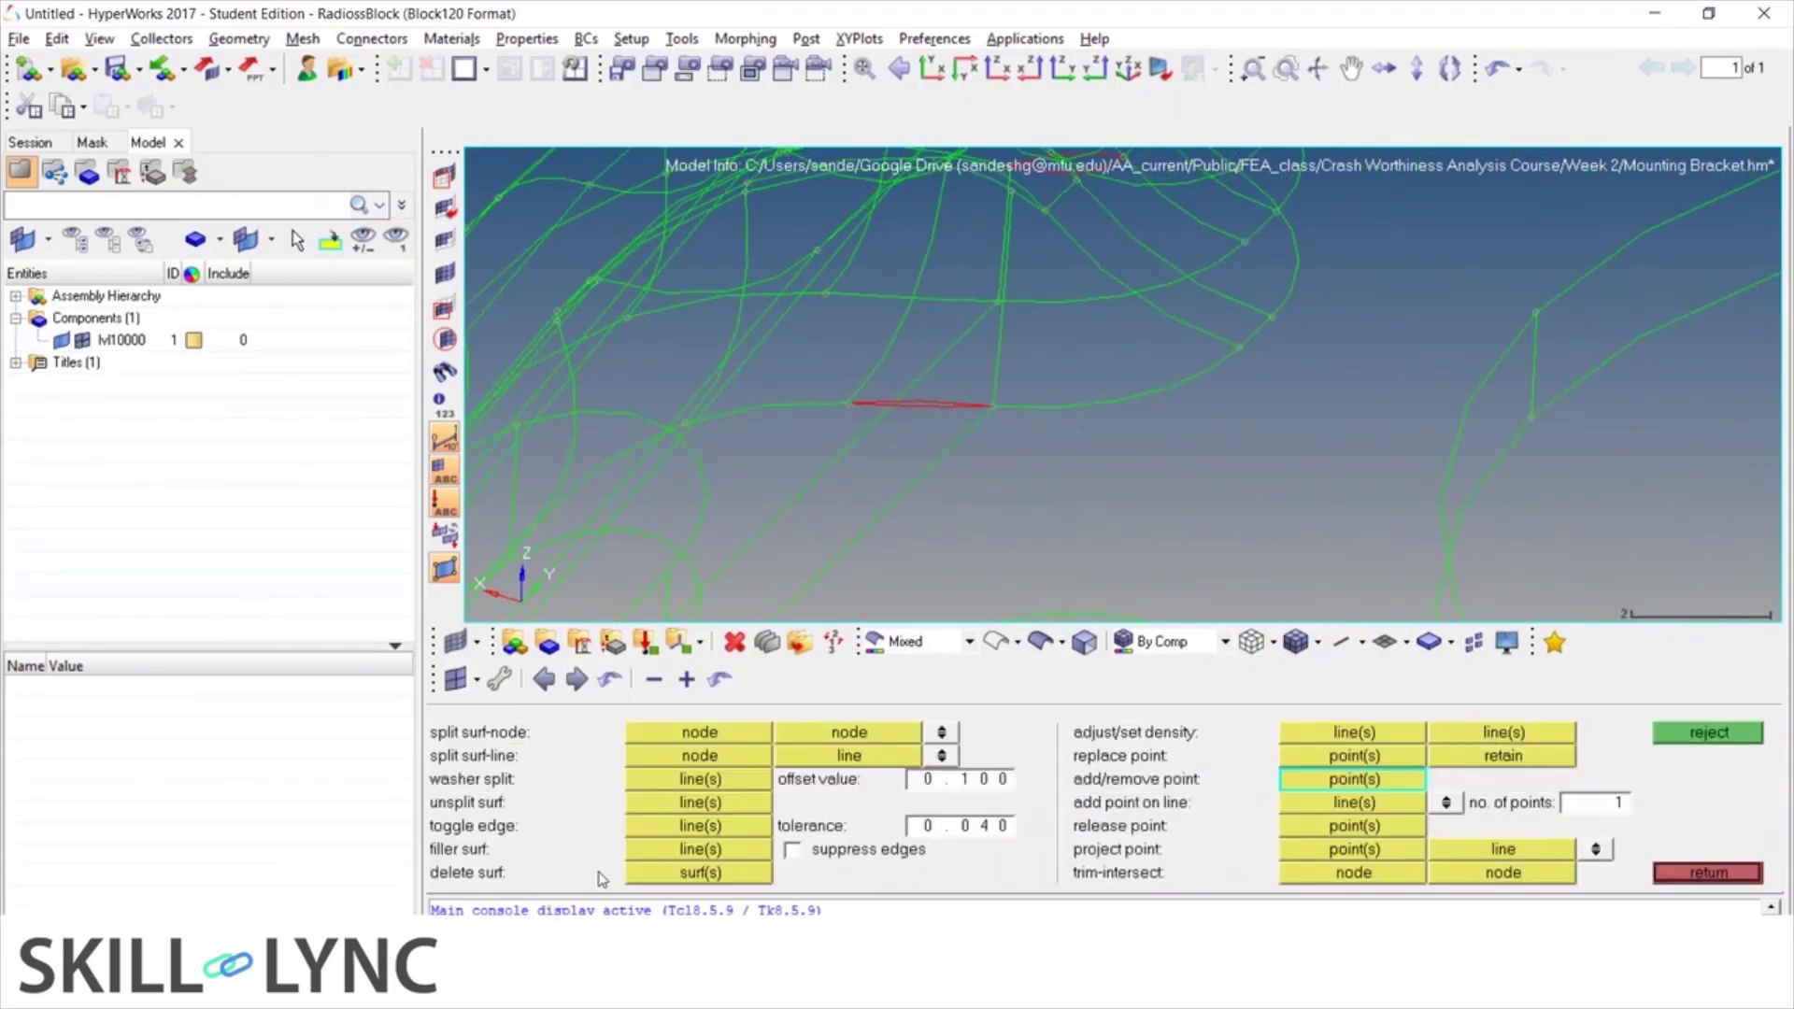
{"action": "left_click", "coordinate": [985, 826]}
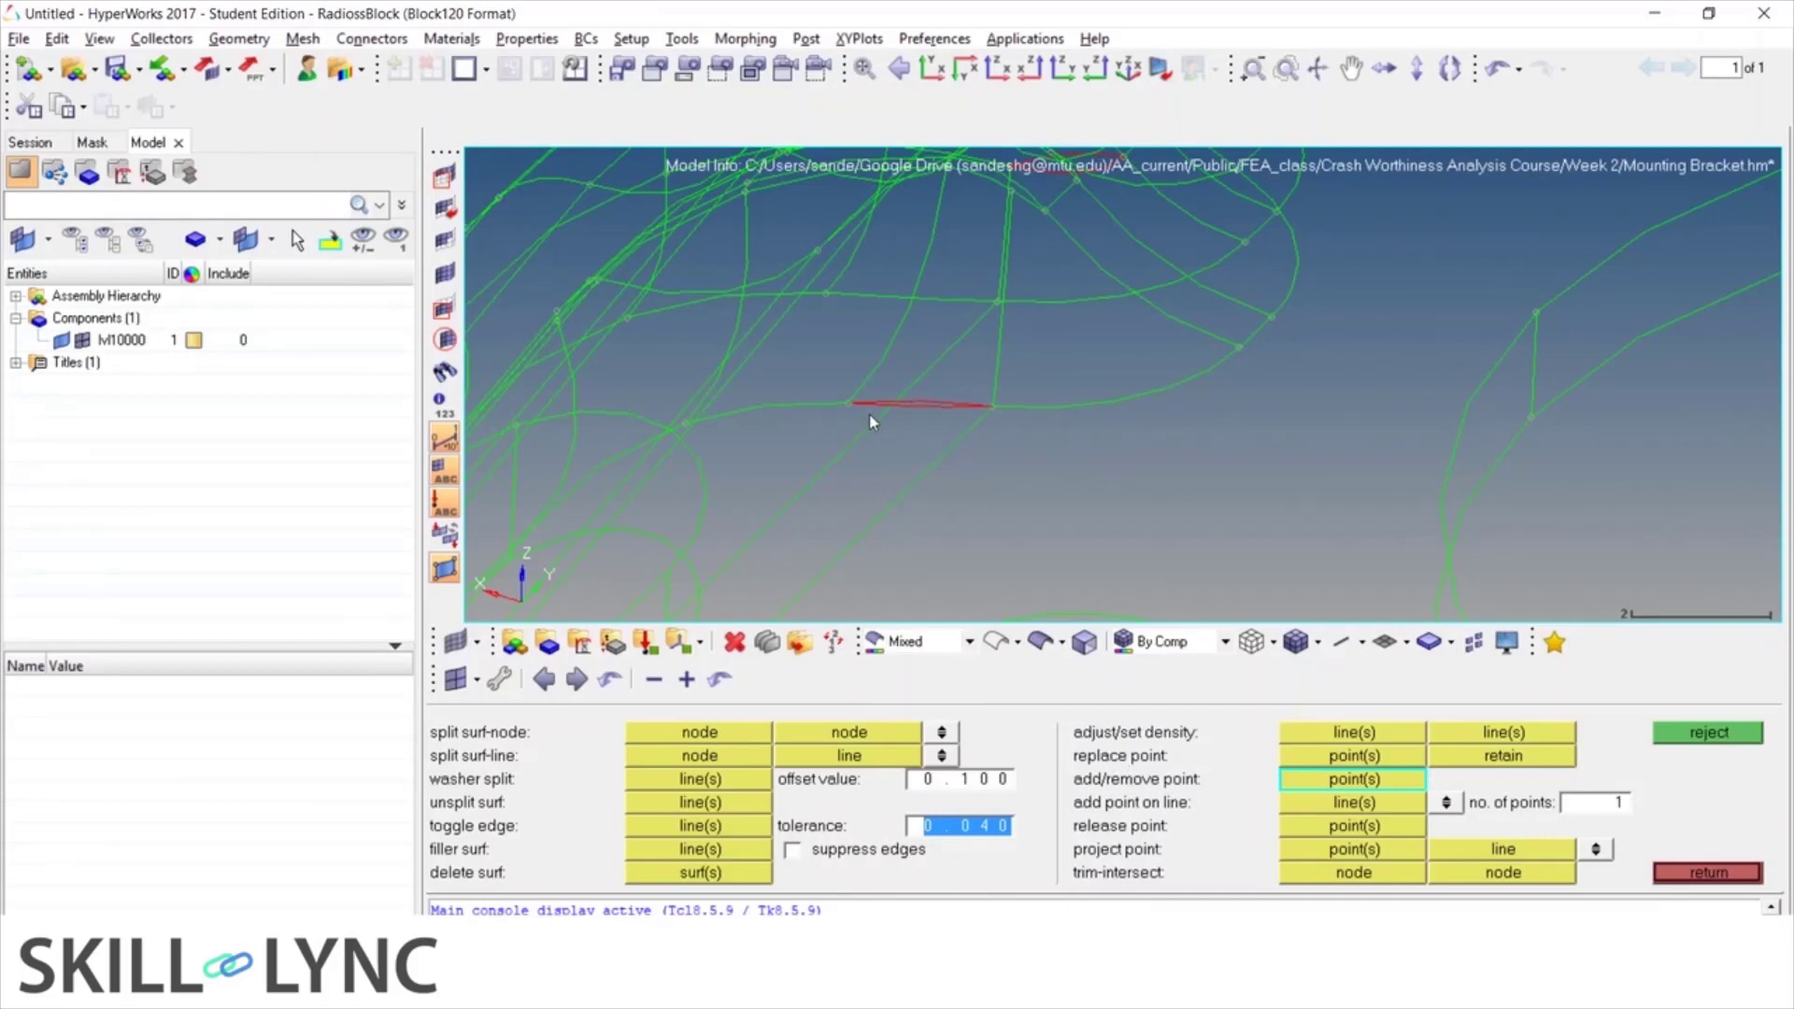
{"action": "scroll", "coordinate": [871, 420], "scroll_direction": "down", "scroll_amount": 8, "text": "ctrl"}
{"action": "left_click_drag", "start_coordinate": [943, 411], "coordinate": [1074, 394], "text": "ctrl"}
{"action": "scroll", "coordinate": [978, 357], "scroll_direction": "up", "scroll_amount": 3, "text": "ctrl"}
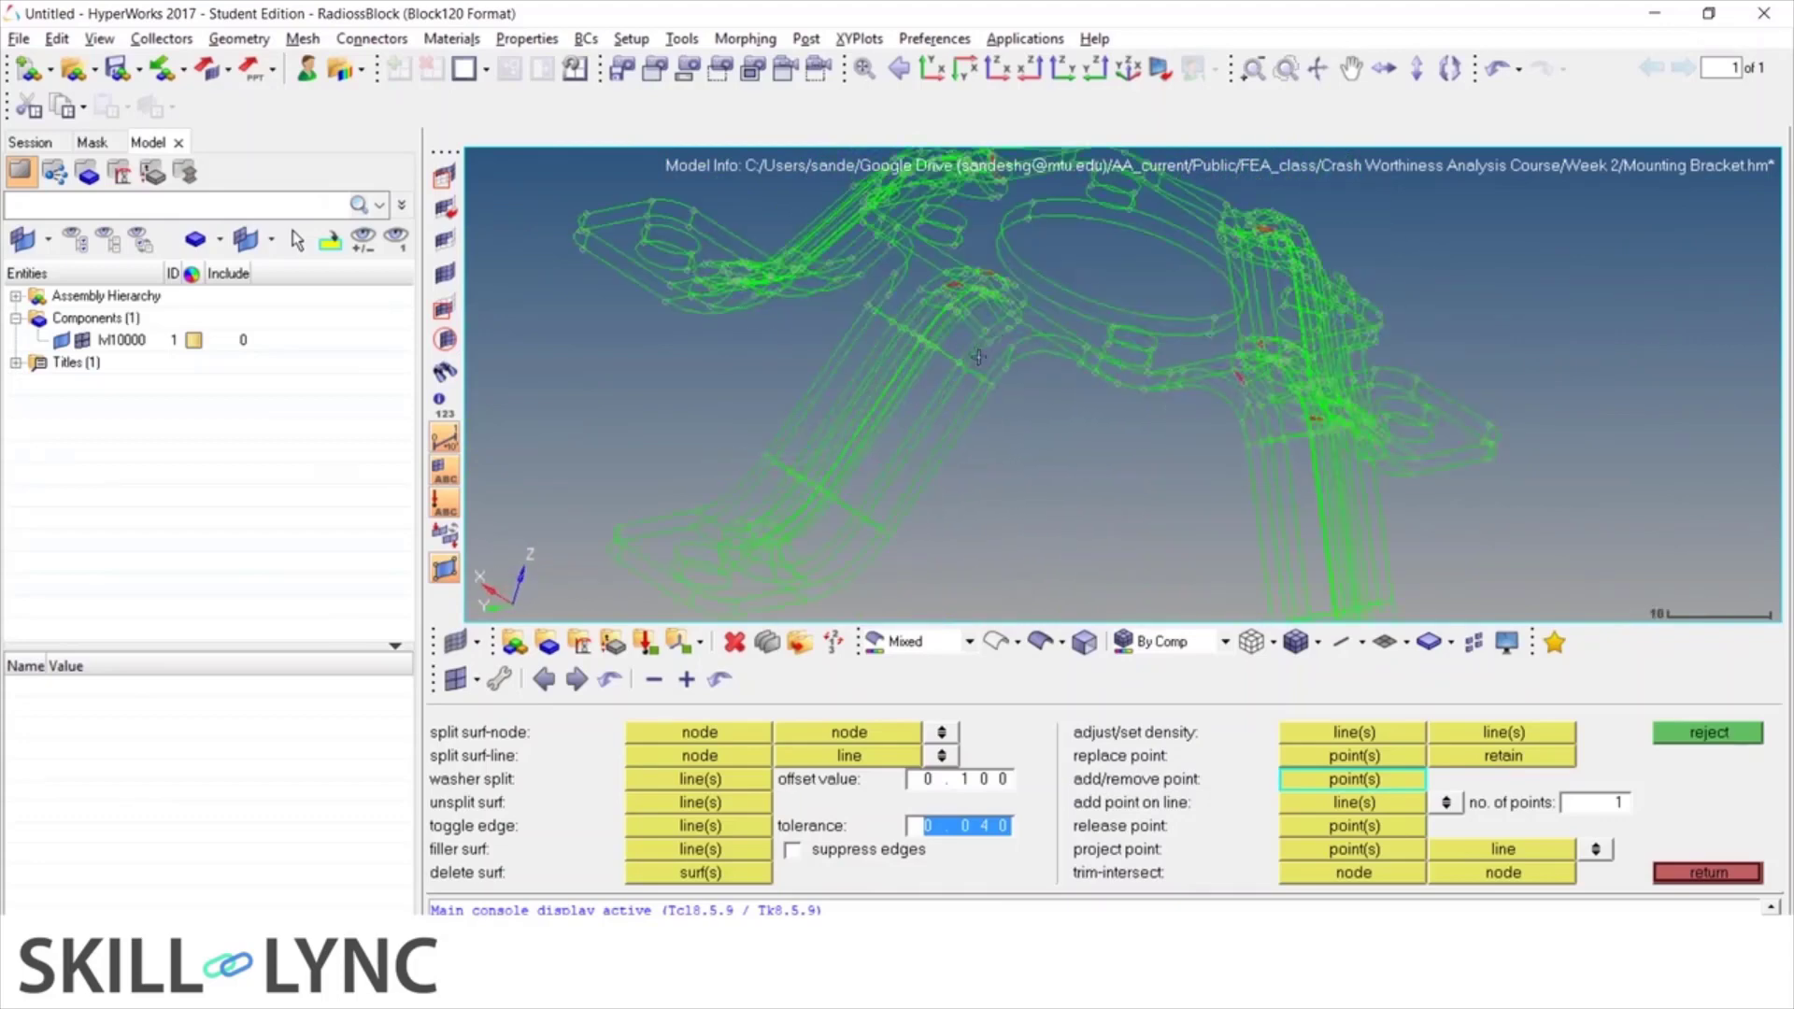
{"action": "left_click_drag", "start_coordinate": [978, 356], "coordinate": [1018, 445], "text": "ctrl"}
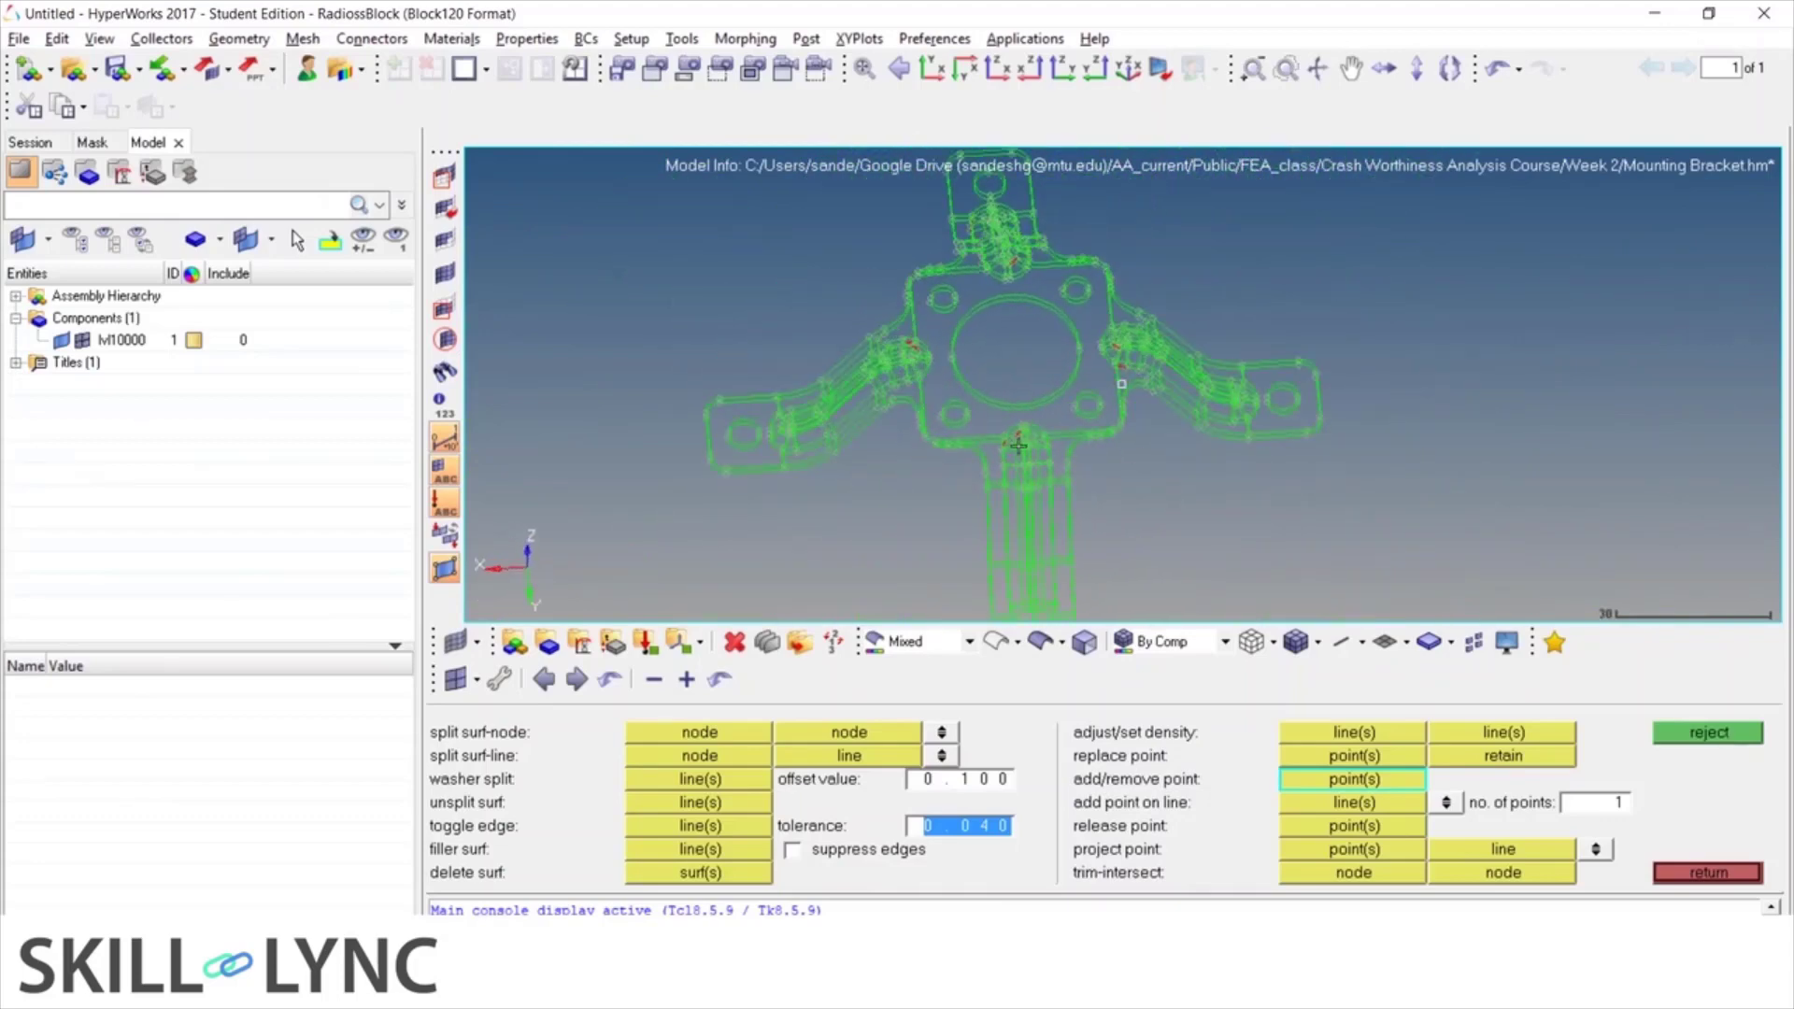
{"action": "scroll", "coordinate": [1017, 446], "scroll_direction": "up", "scroll_amount": 5}
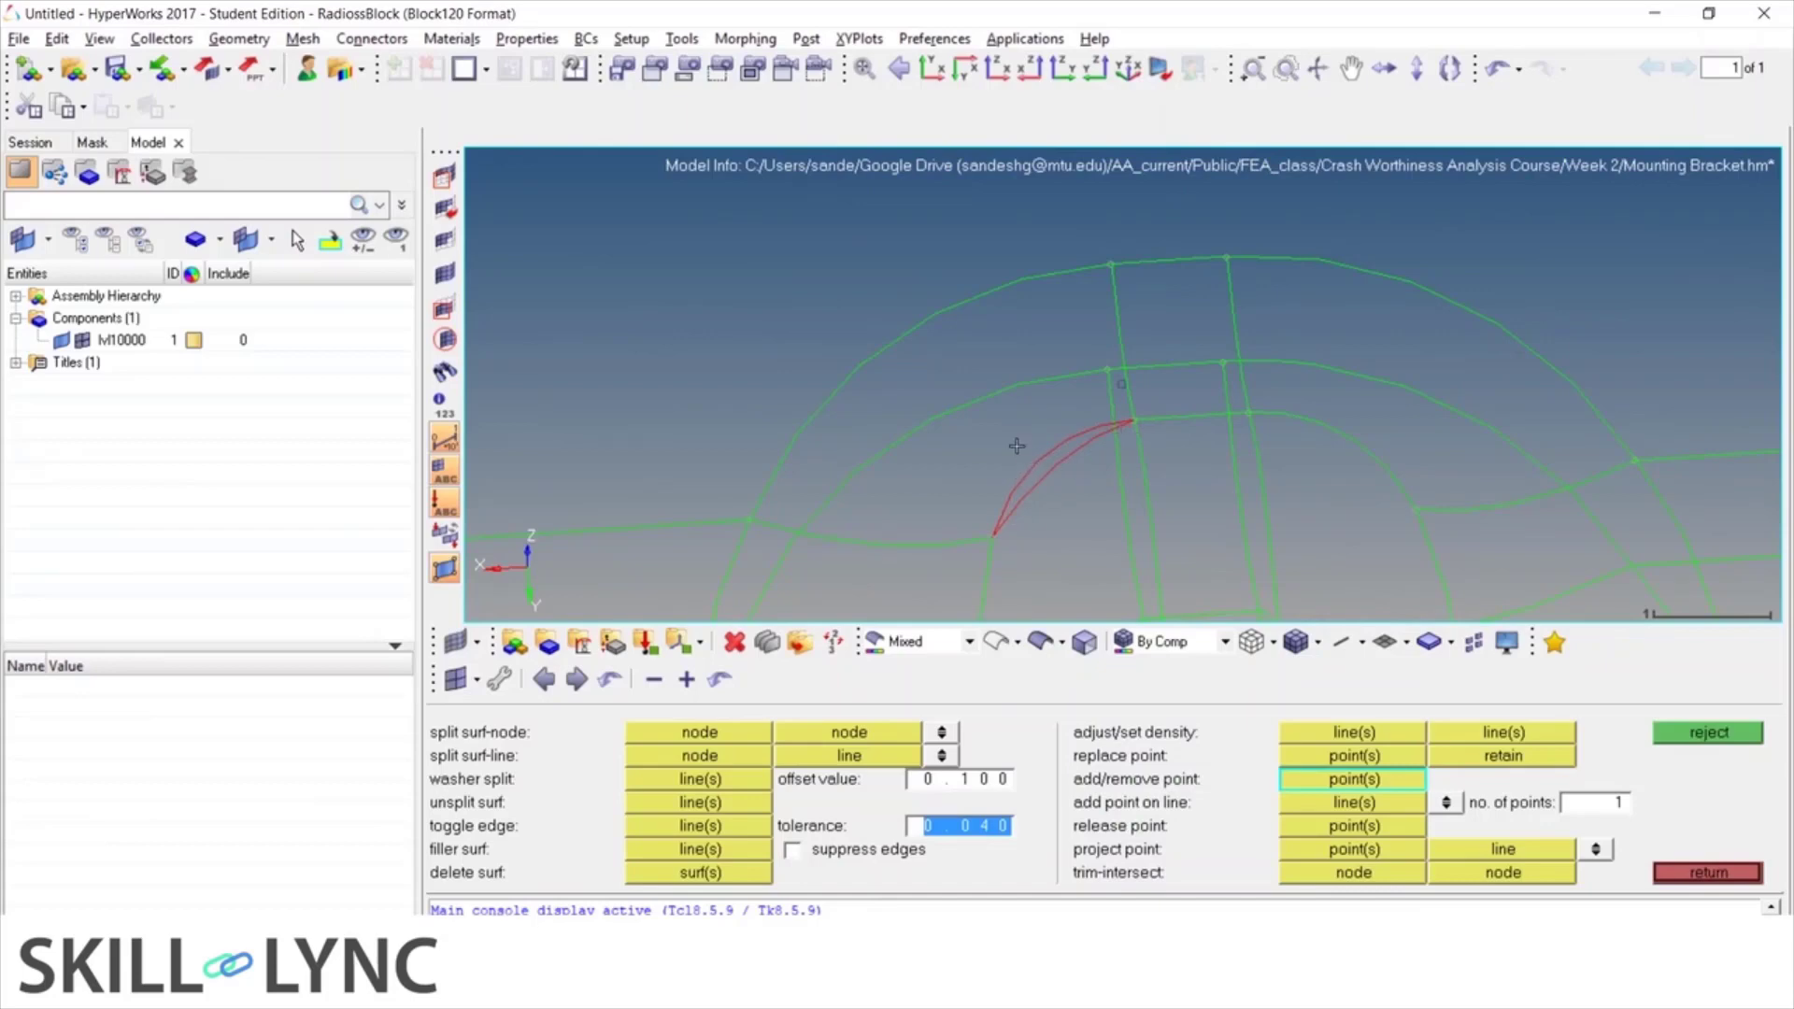
{"action": "scroll", "coordinate": [1017, 446], "scroll_direction": "down", "scroll_amount": 3}
{"action": "scroll", "coordinate": [983, 485], "scroll_direction": "up", "scroll_amount": 5}
{"action": "scroll", "coordinate": [927, 438], "scroll_direction": "down", "scroll_amount": 5}
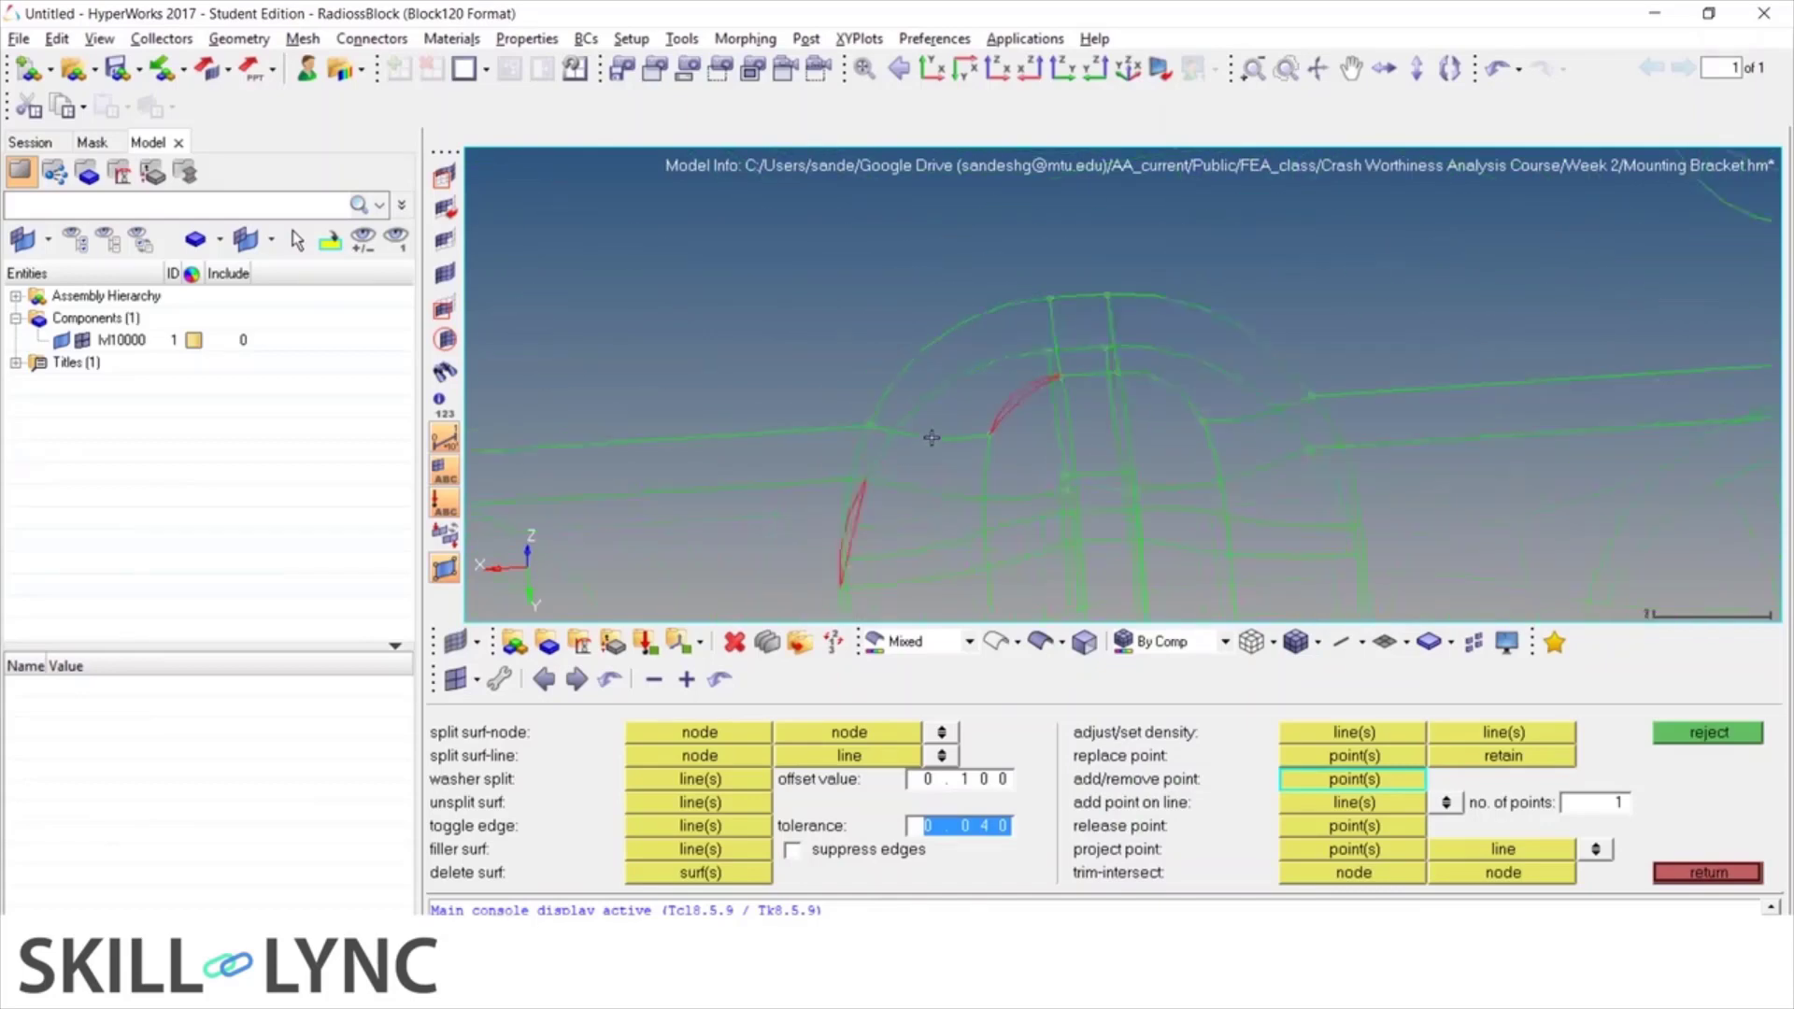
Shade the bracket geometry with surface edges and inspect the sliver gap at the rib's curved end
{"action": "left_click", "coordinate": [1041, 644]}
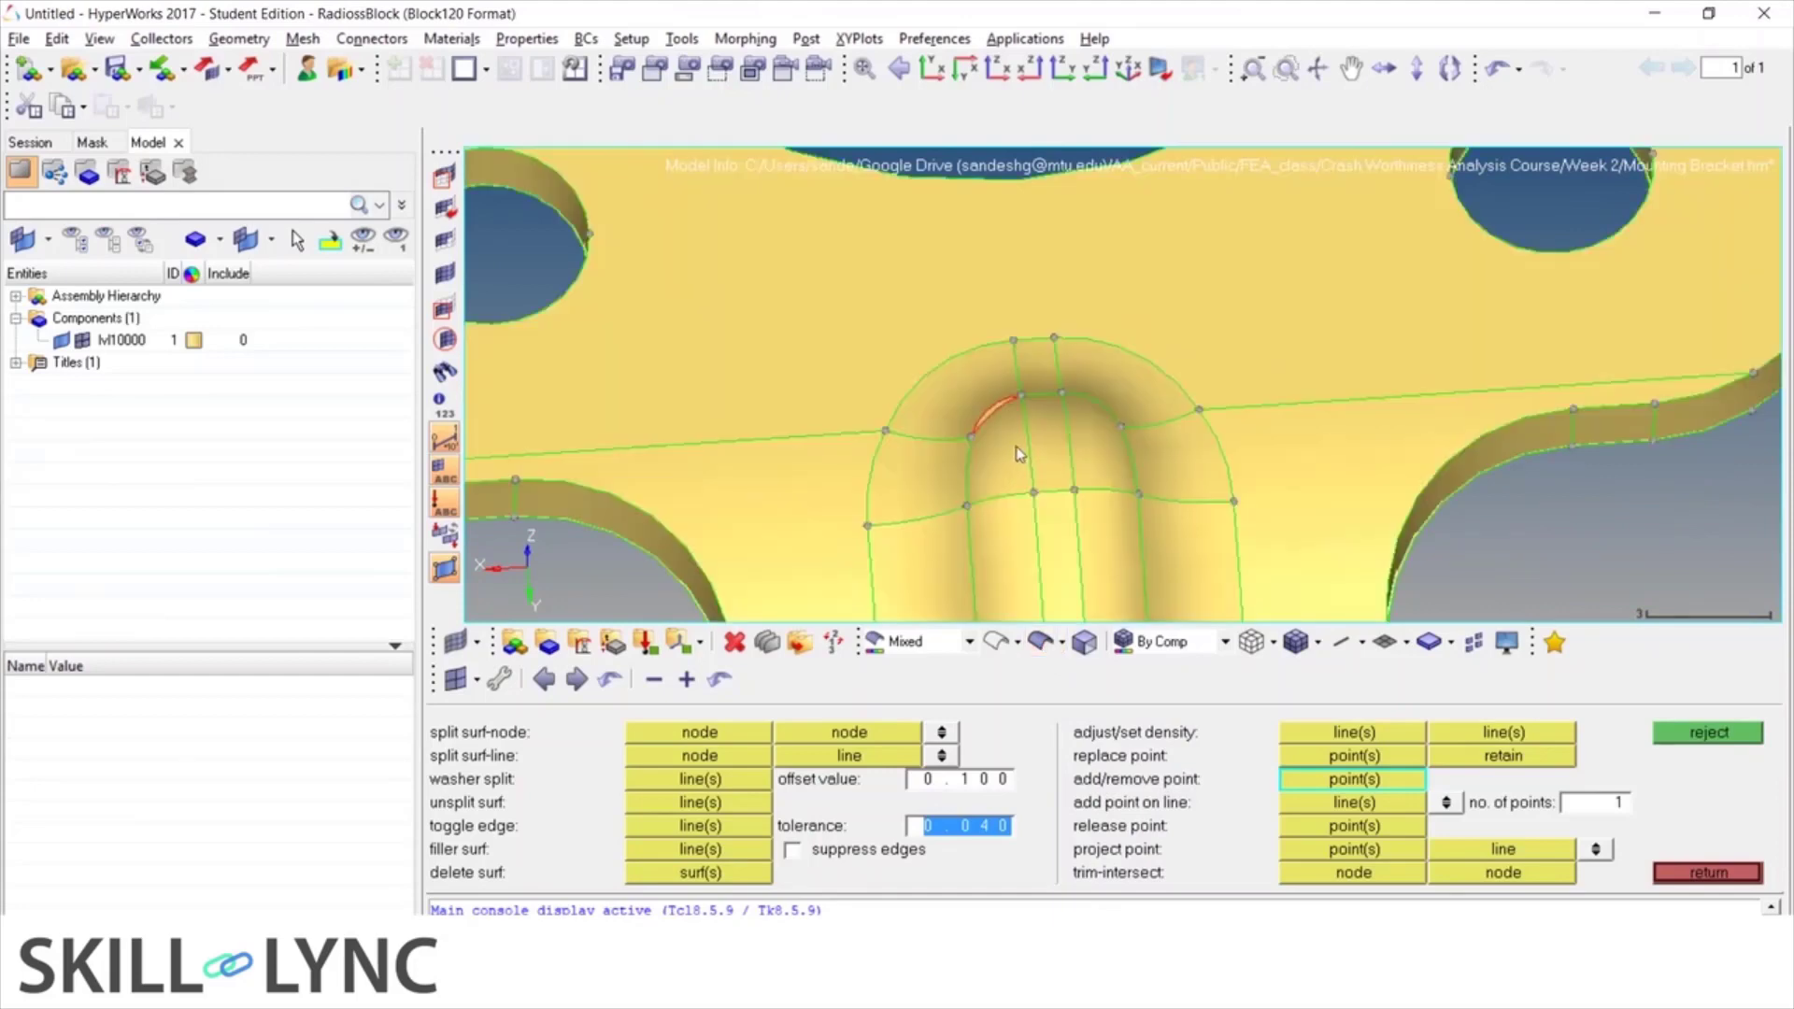
{"action": "left_click_drag", "start_coordinate": [1008, 436], "coordinate": [1118, 439], "text": "ctrl"}
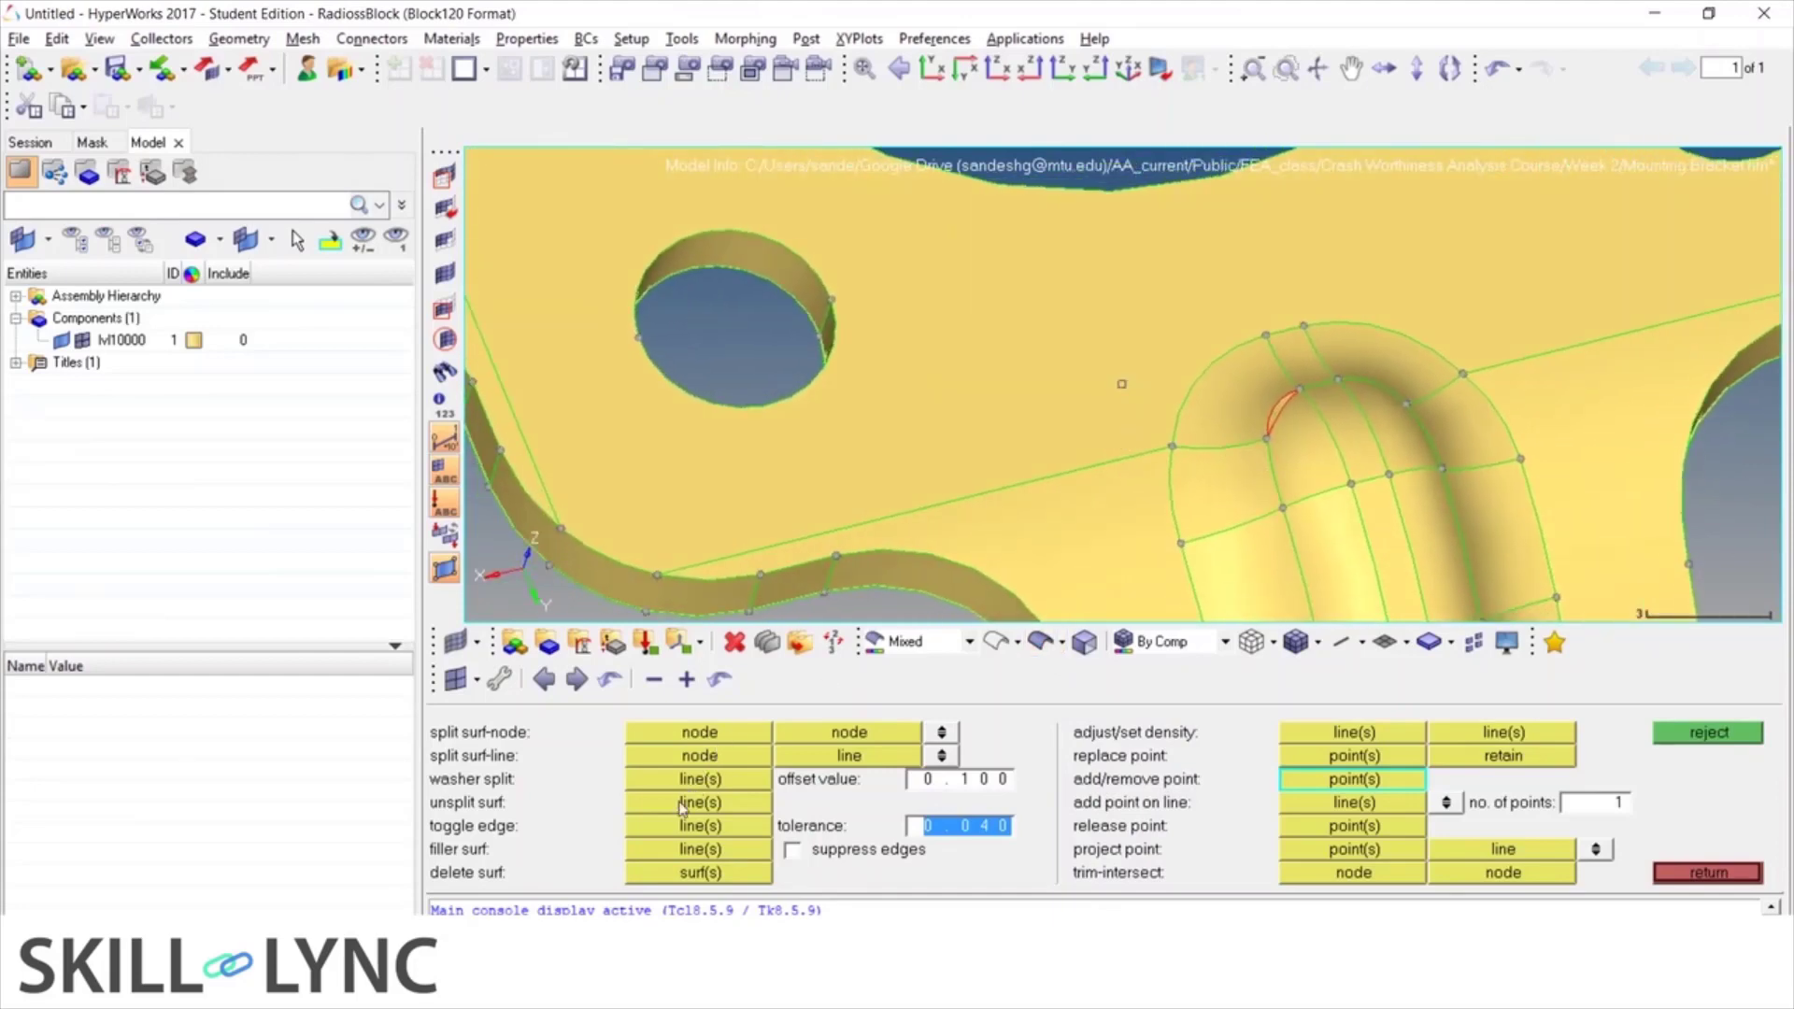
{"action": "scroll", "coordinate": [1268, 401], "scroll_direction": "up", "scroll_amount": 5}
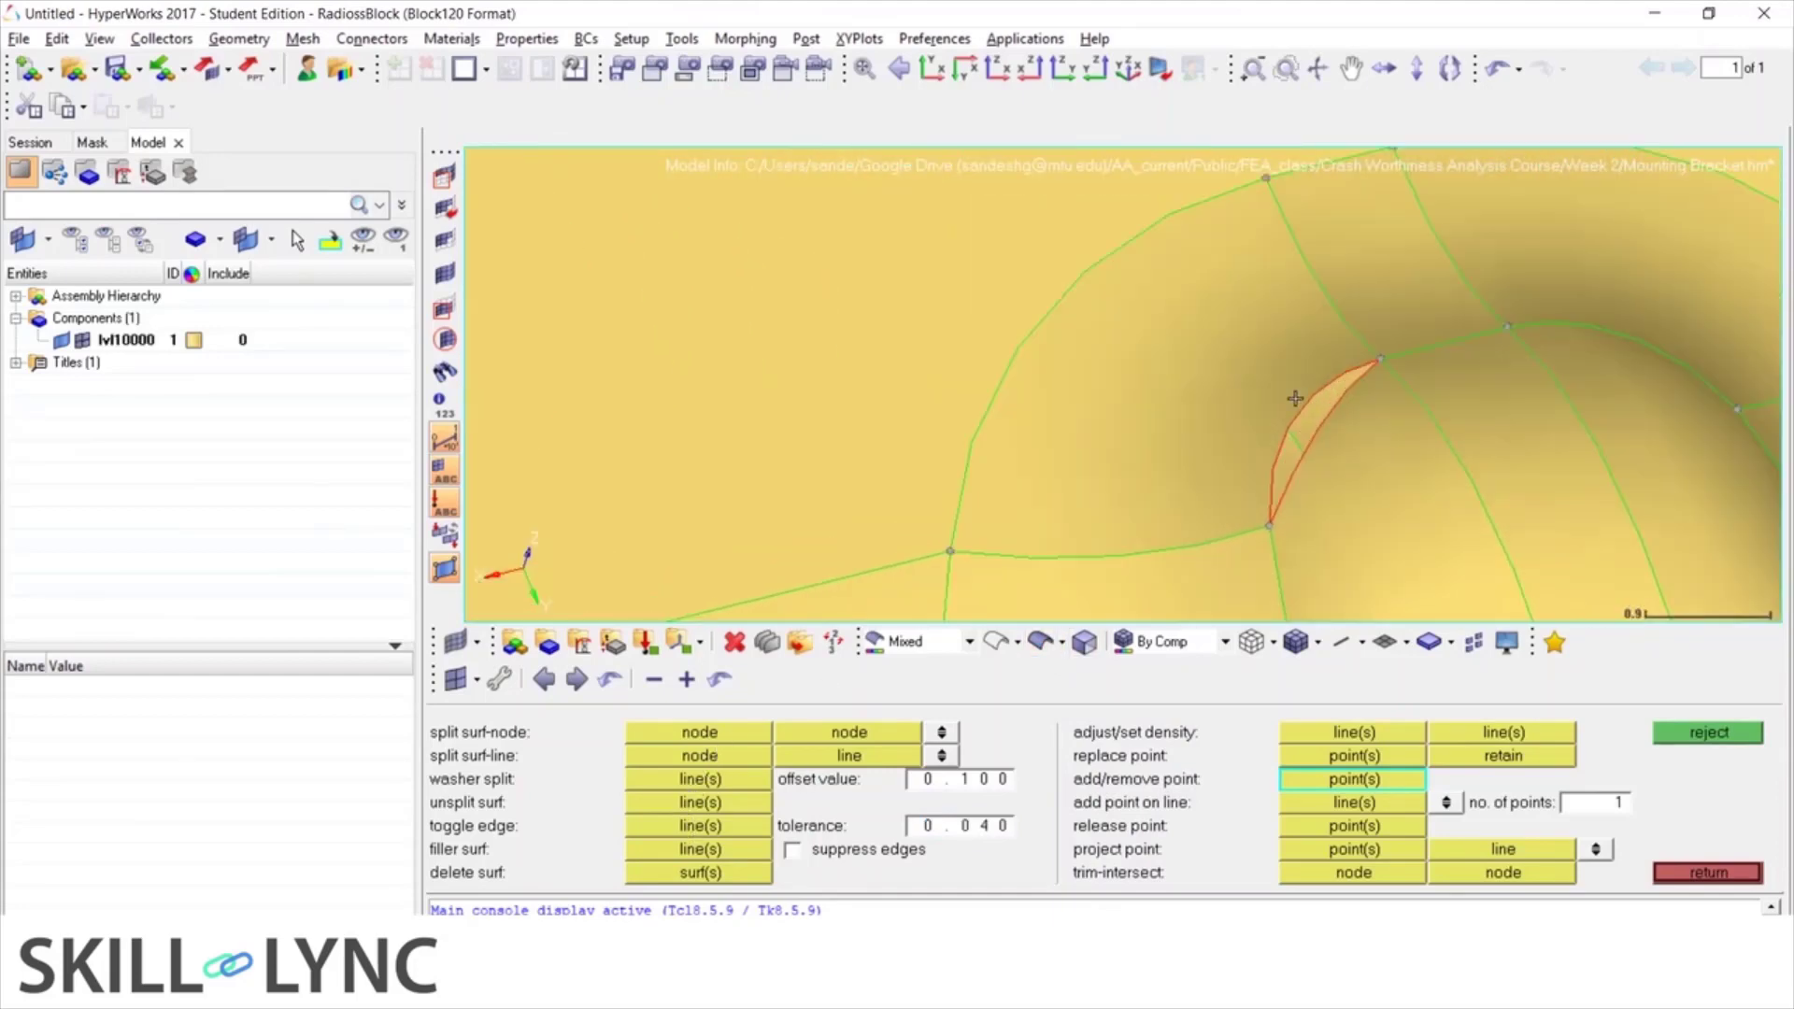
Close the sliver gap at the rib end by toggling its free edge with a tolerance of 3.5
{"action": "left_click", "coordinate": [1687, 738]}
{"action": "left_click", "coordinate": [692, 810]}
{"action": "left_click", "coordinate": [684, 828]}
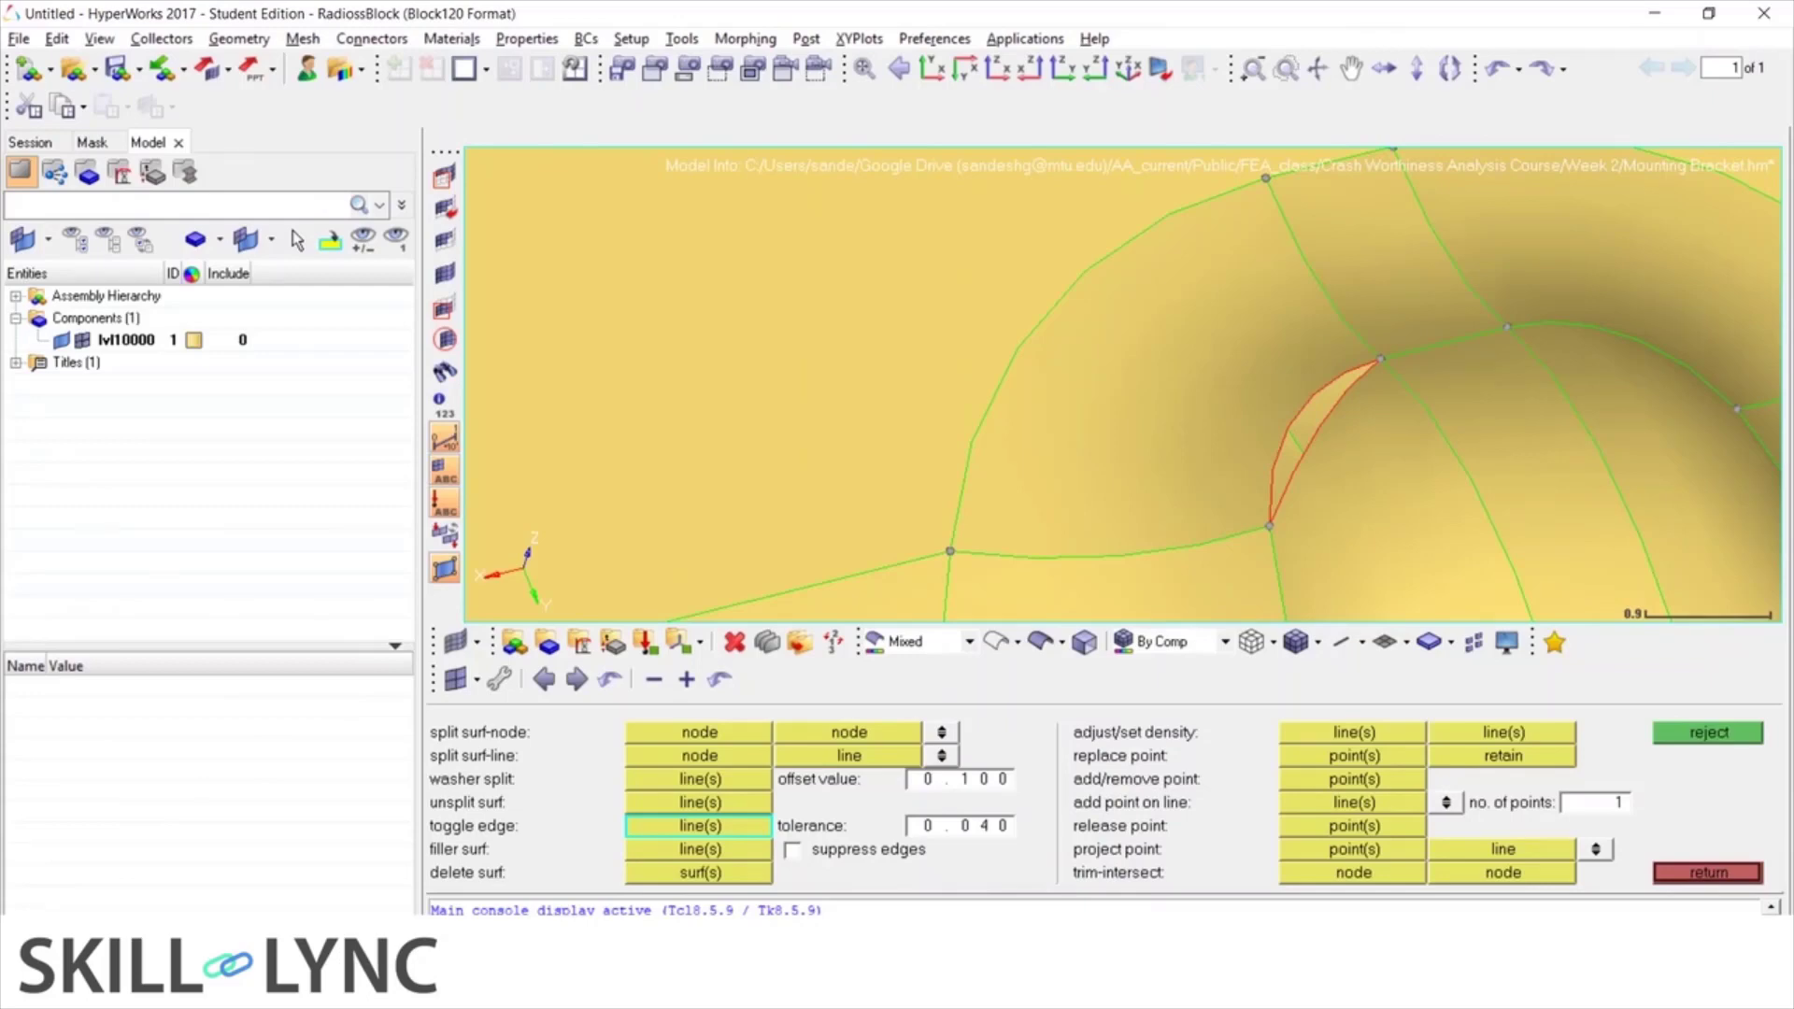
{"action": "left_click", "coordinate": [944, 828]}
{"action": "left_click", "coordinate": [955, 827]}
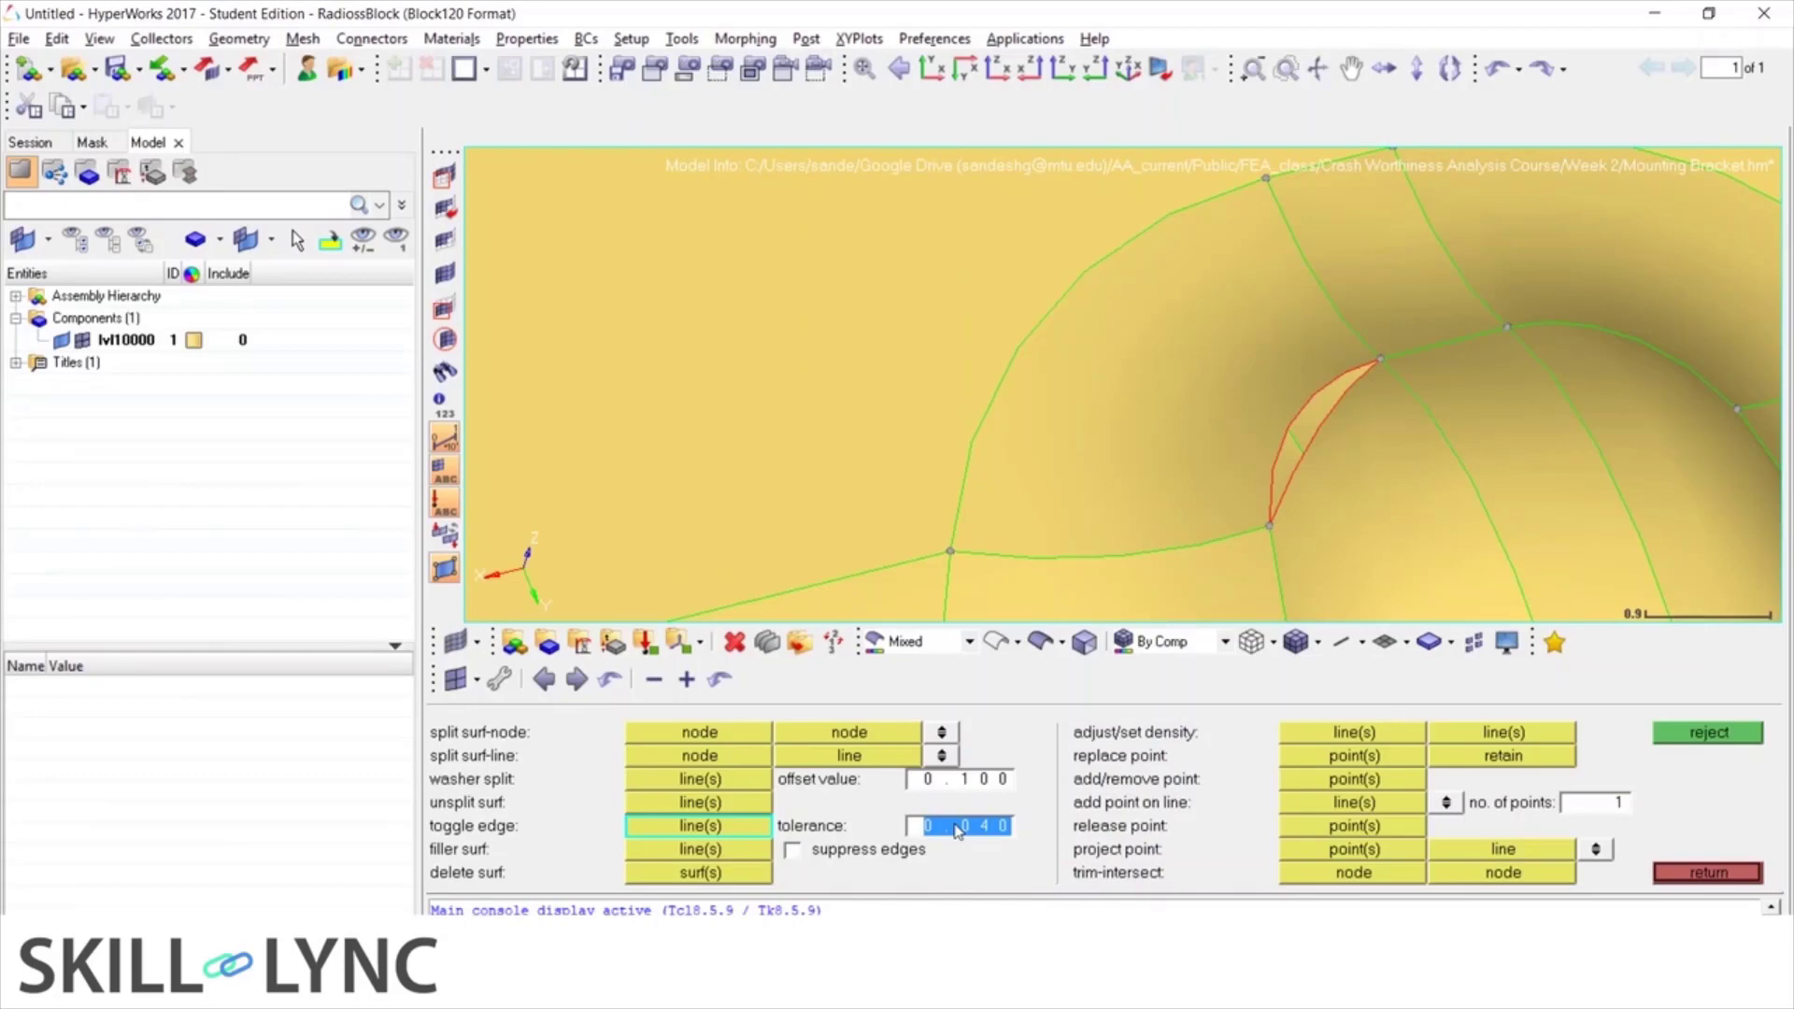
{"action": "type", "text": "3.5"}
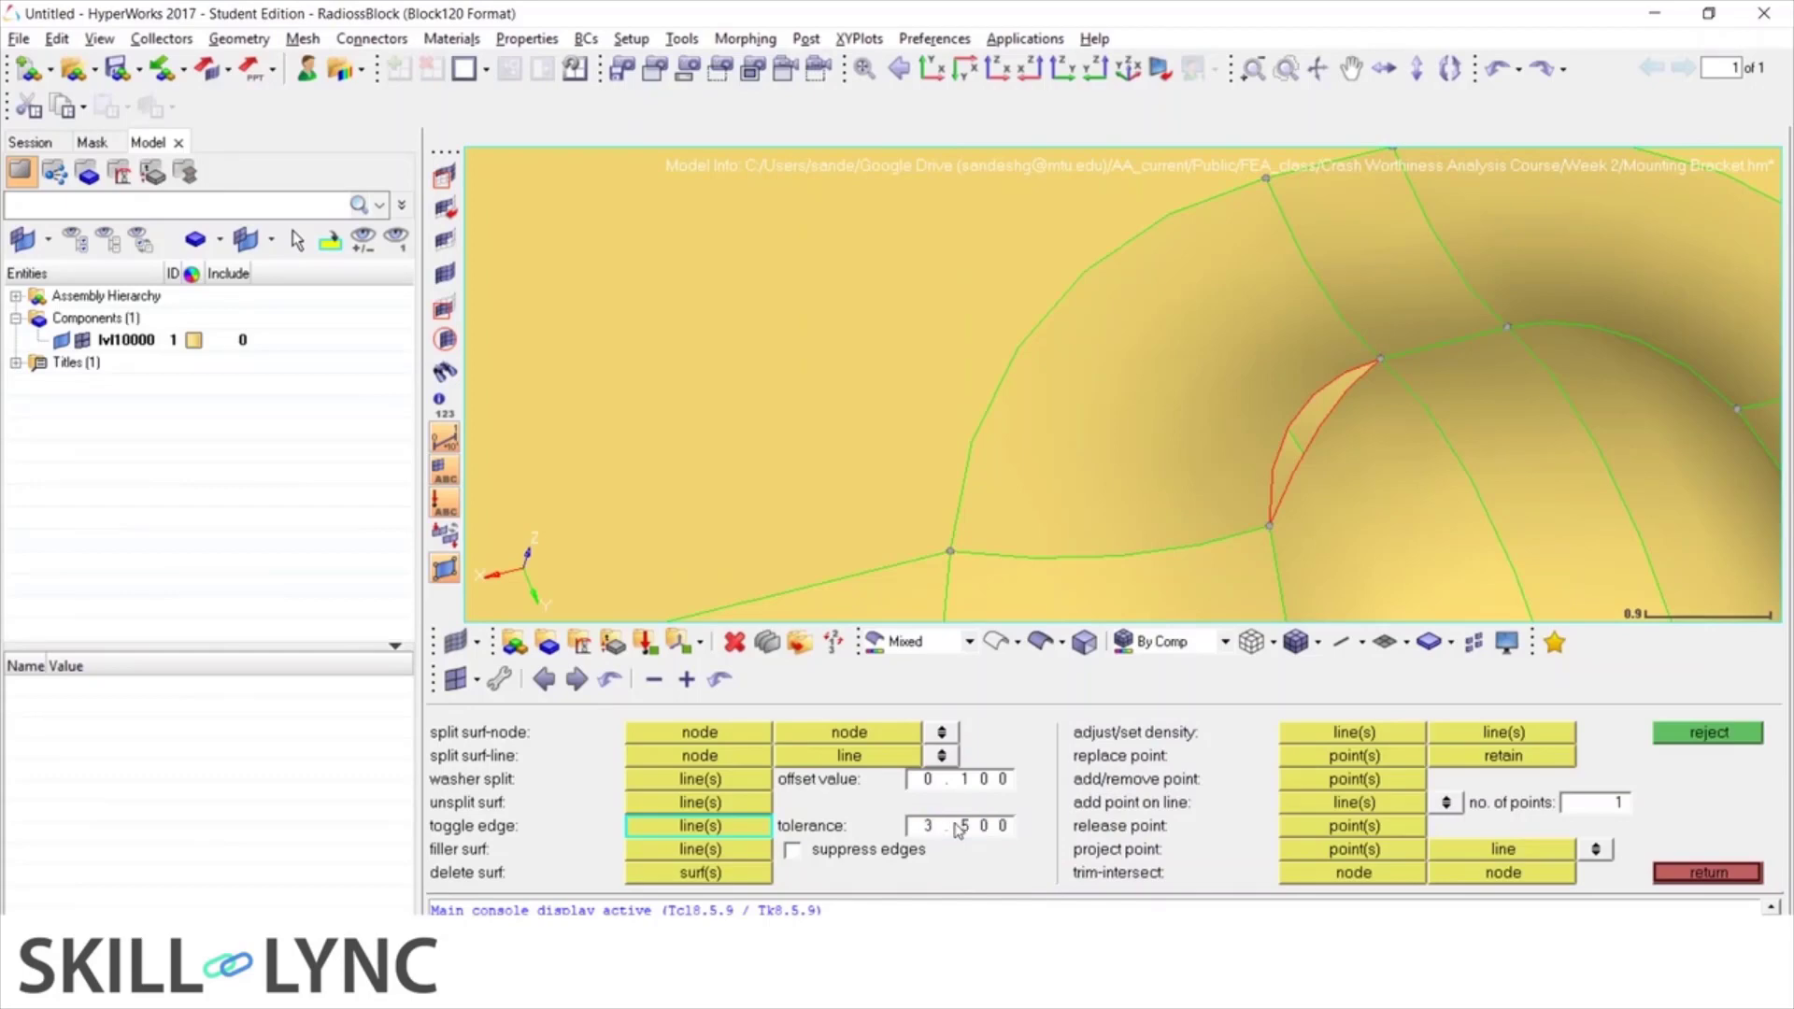
{"action": "left_click", "coordinate": [1306, 402]}
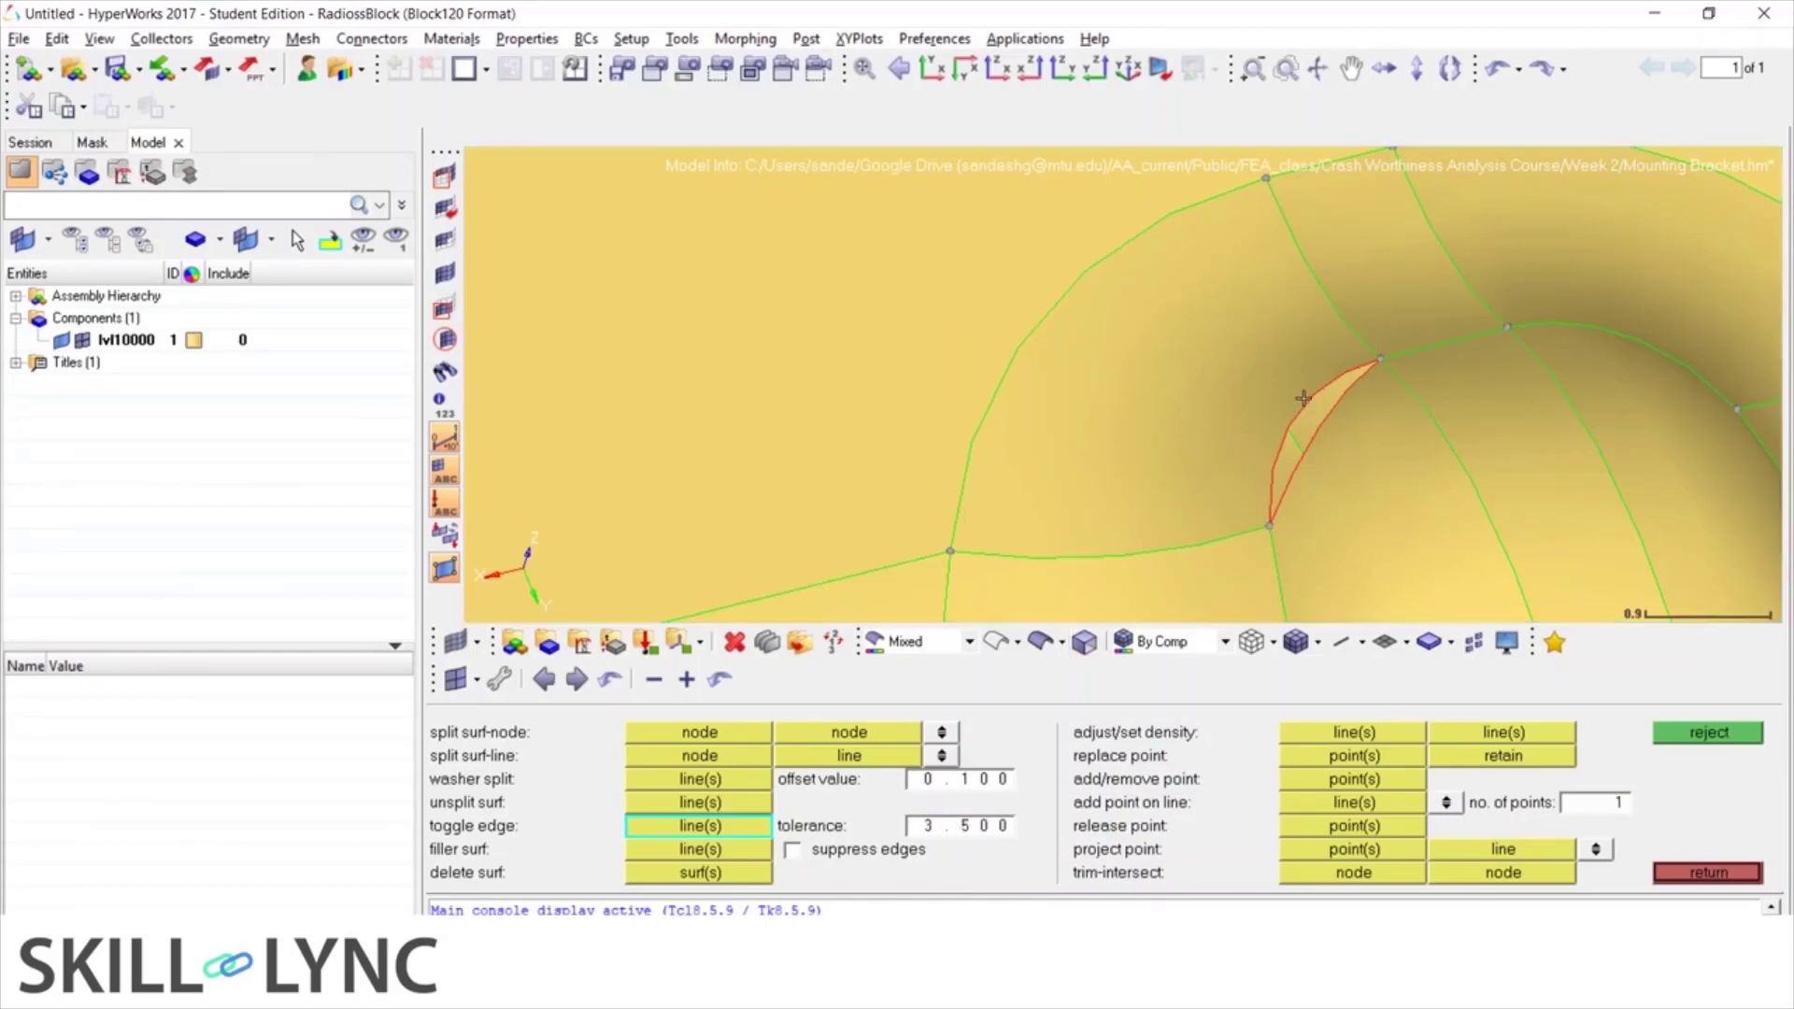
Check the repaired rib end and the whole bracket, leave Quick Edit, and inspect another rib end for remaining free edges
{"action": "scroll", "coordinate": [1304, 400], "scroll_direction": "down", "scroll_amount": 4, "text": "ctrl"}
{"action": "mouse_move", "coordinate": [1304, 400]}
{"action": "left_mouse_down", "text": "ctrl"}
{"action": "mouse_move", "coordinate": [1294, 521]}
{"action": "mouse_move", "coordinate": [1260, 527]}
{"action": "left_mouse_up", "text": "ctrl"}
{"action": "scroll", "coordinate": [1149, 401], "scroll_direction": "down", "scroll_amount": 3}
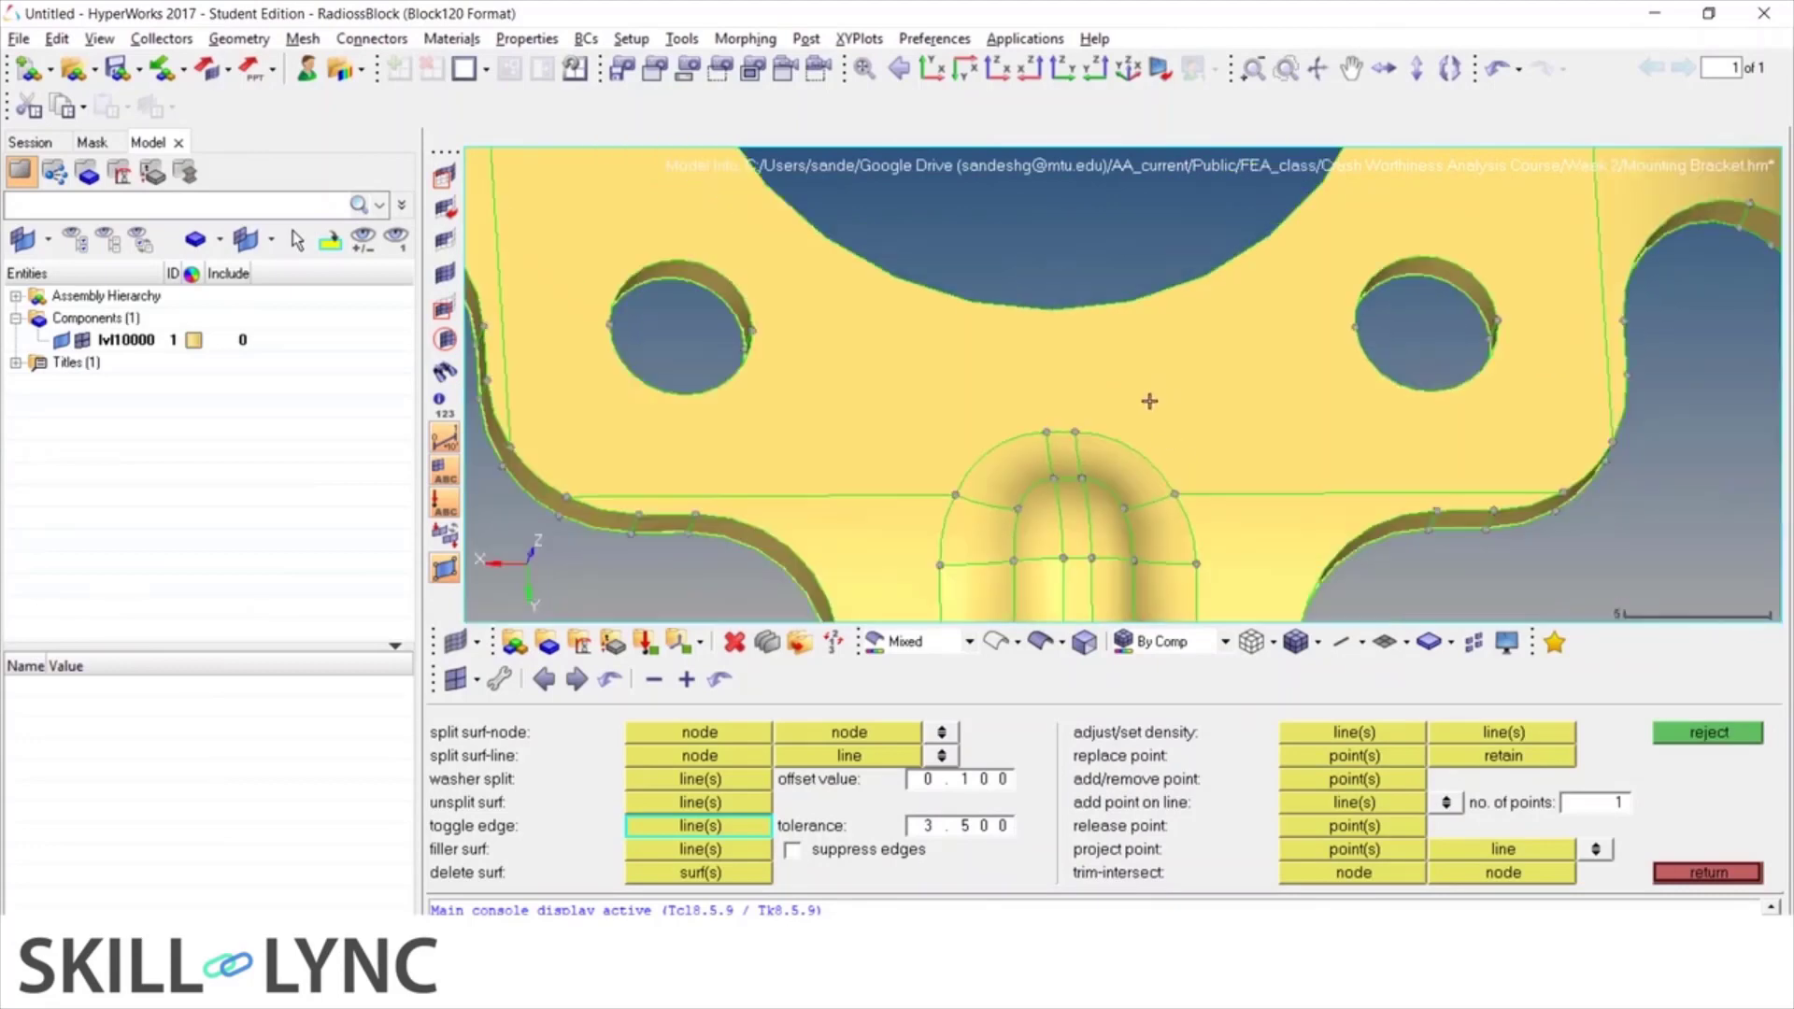
{"action": "scroll", "coordinate": [1085, 524], "scroll_direction": "up", "scroll_amount": 5}
{"action": "mouse_move", "coordinate": [1073, 504]}
{"action": "left_mouse_down", "text": "ctrl"}
{"action": "mouse_move", "coordinate": [1057, 501]}
{"action": "mouse_move", "coordinate": [1135, 493]}
{"action": "left_mouse_up", "text": "ctrl"}
{"action": "scroll", "coordinate": [1134, 419], "scroll_direction": "down", "scroll_amount": 6}
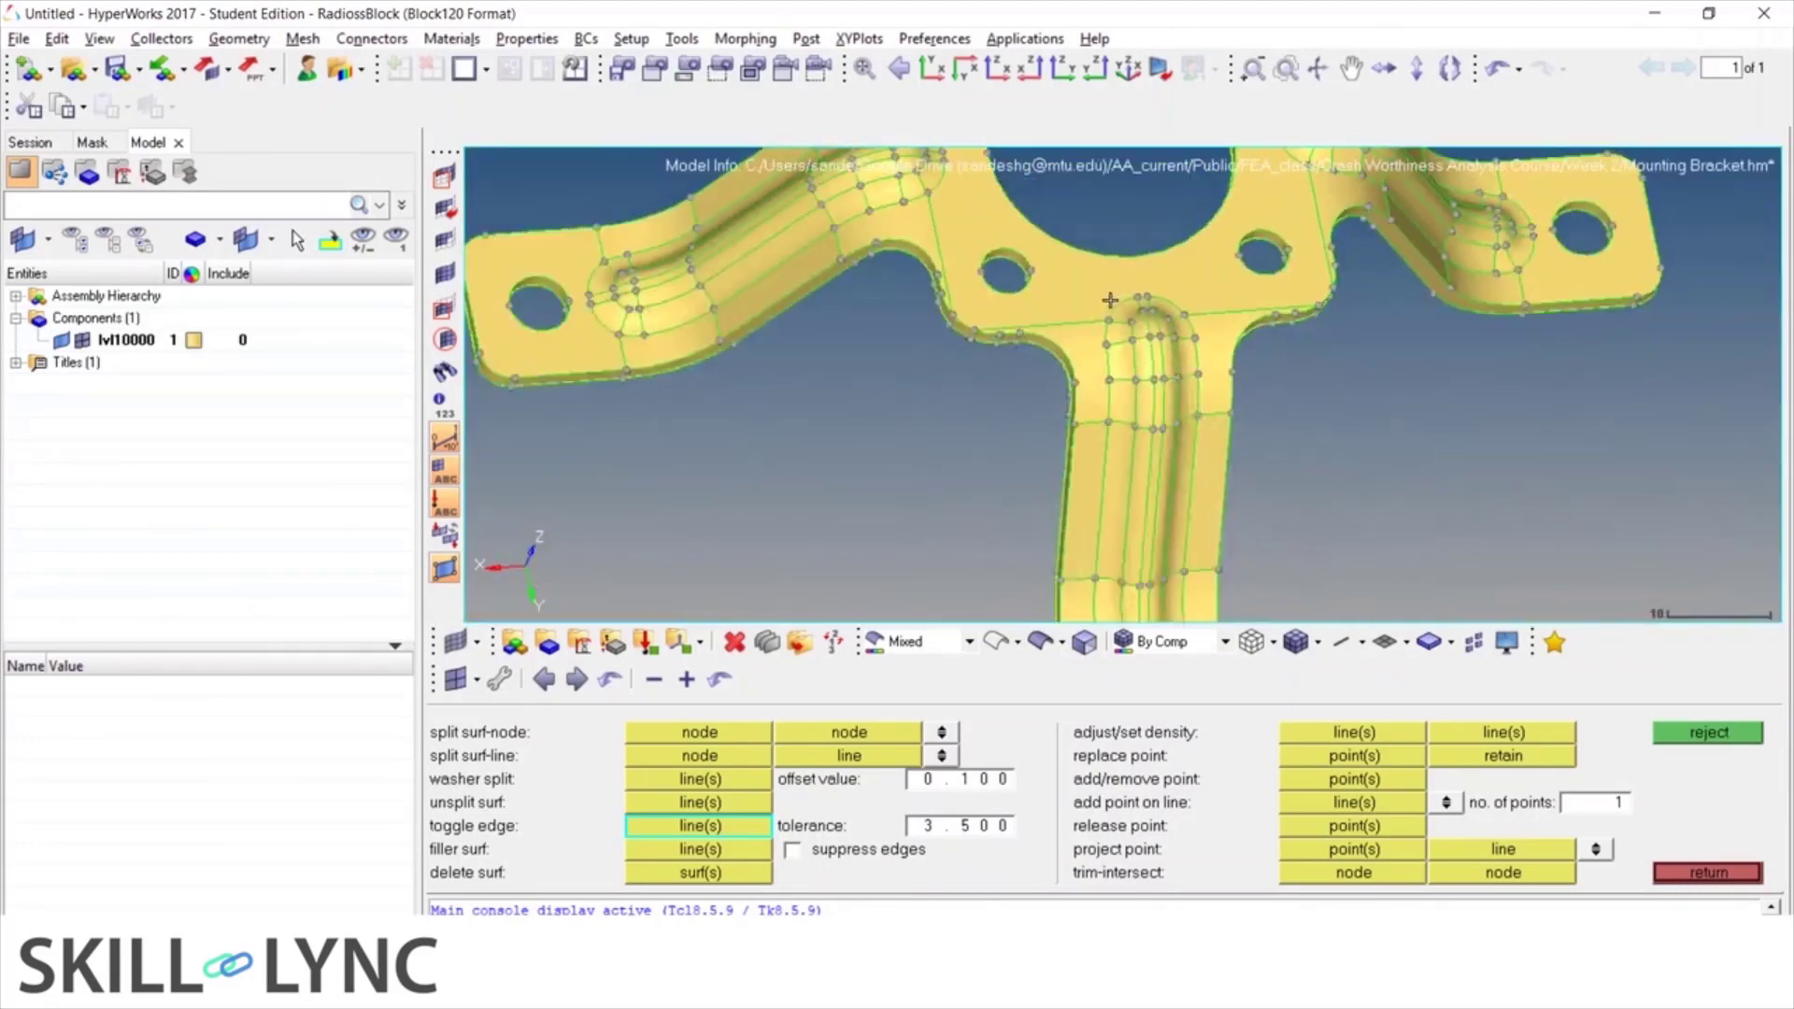
{"action": "scroll", "coordinate": [1196, 514], "scroll_direction": "up", "scroll_amount": 2}
{"action": "scroll", "coordinate": [1081, 419], "scroll_direction": "down", "scroll_amount": 3}
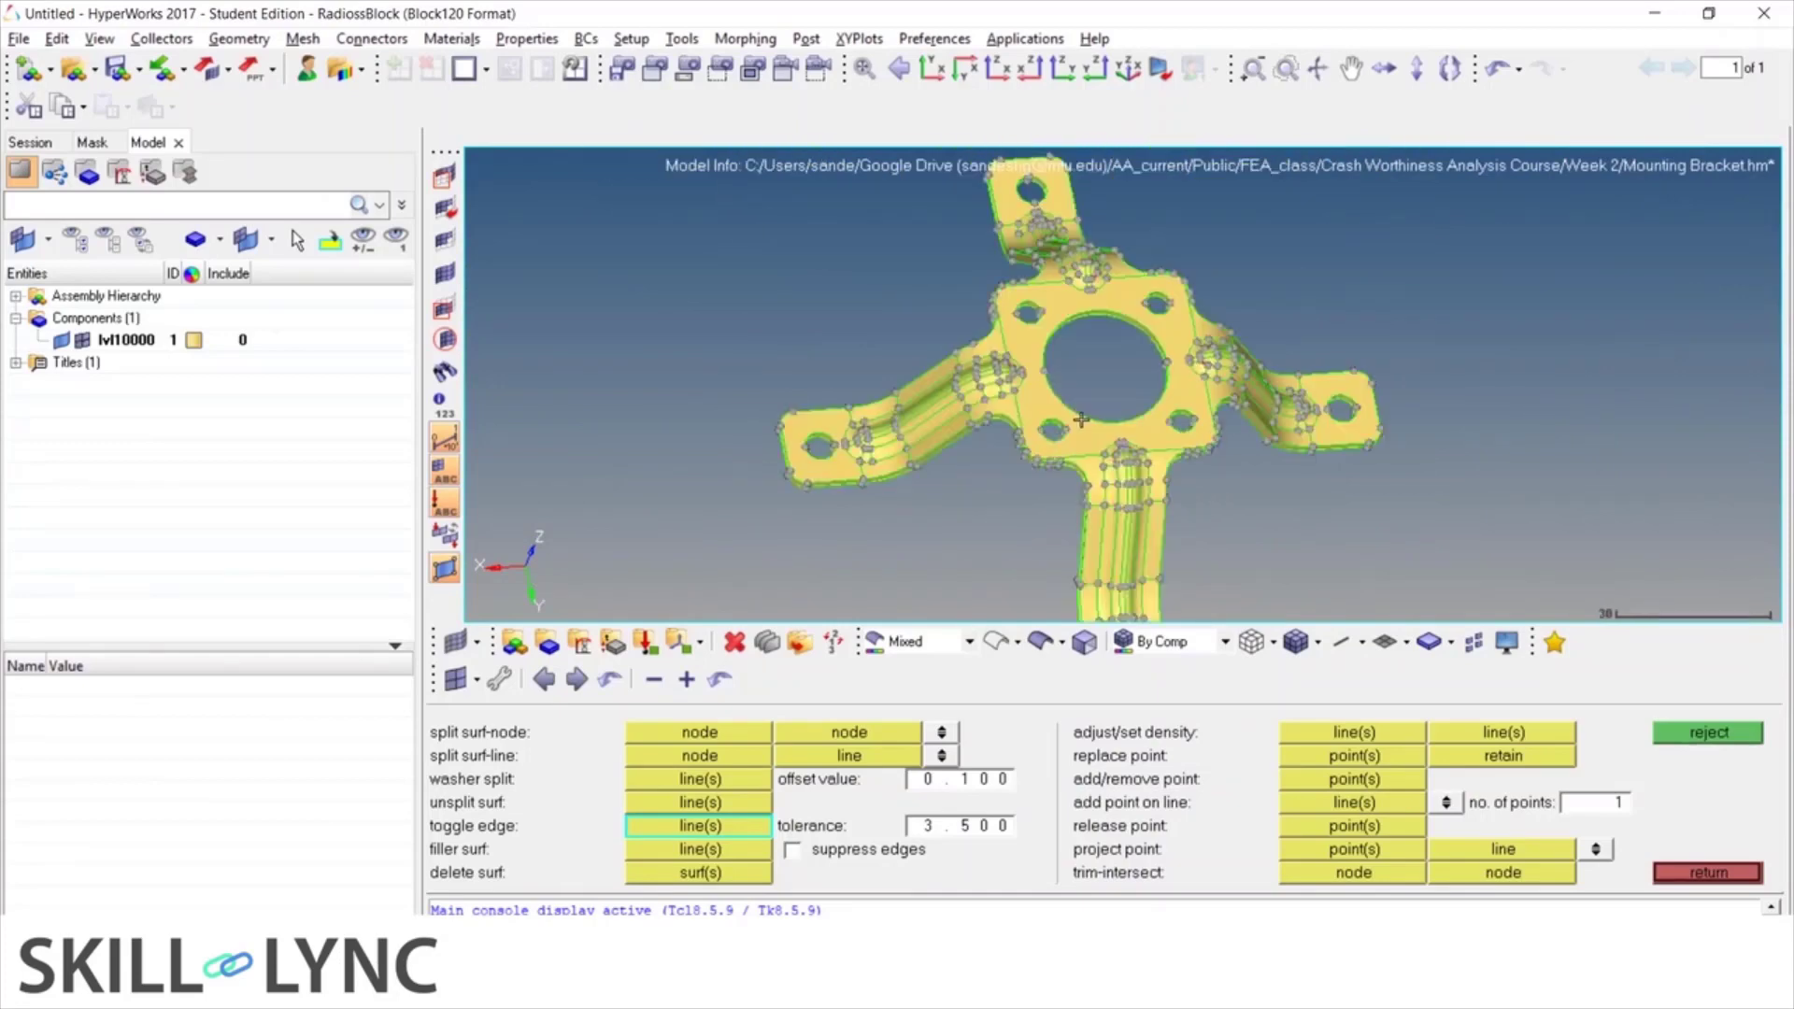
{"action": "left_click_drag", "start_coordinate": [1081, 420], "coordinate": [942, 349], "text": "ctrl"}
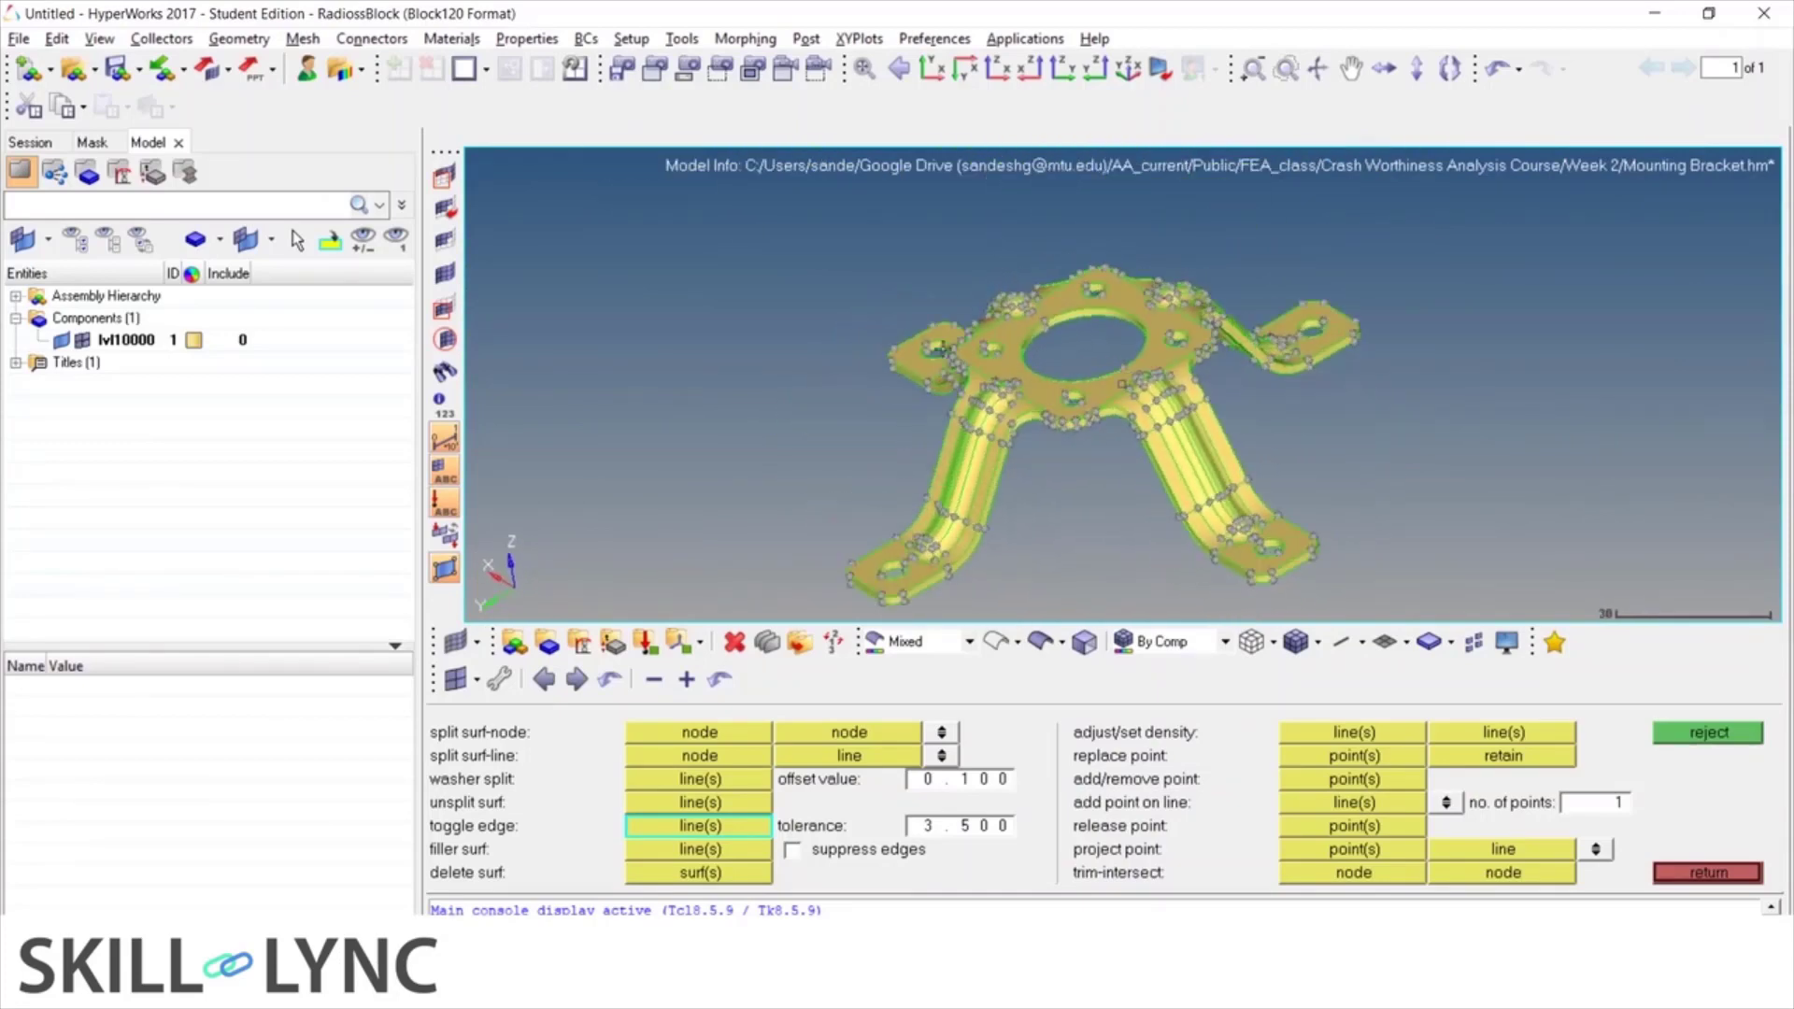
{"action": "key", "text": "Escape"}
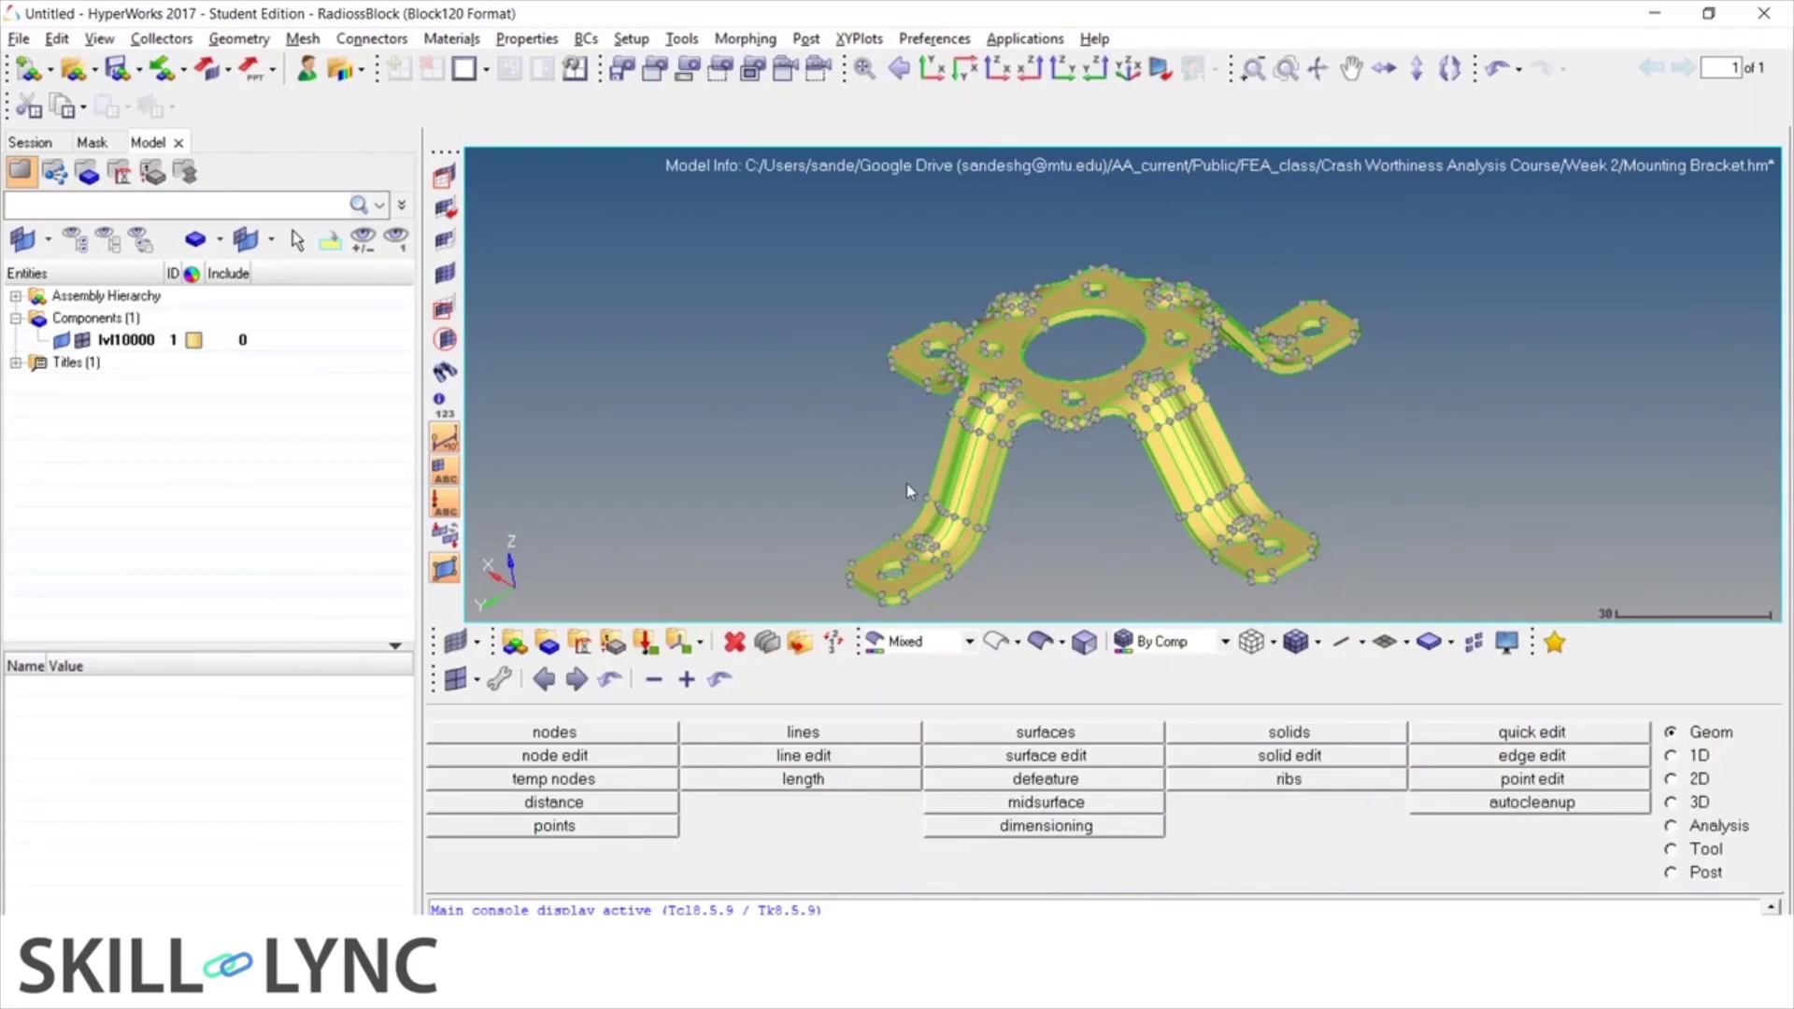
{"action": "scroll", "coordinate": [963, 338], "scroll_direction": "up", "scroll_amount": 10}
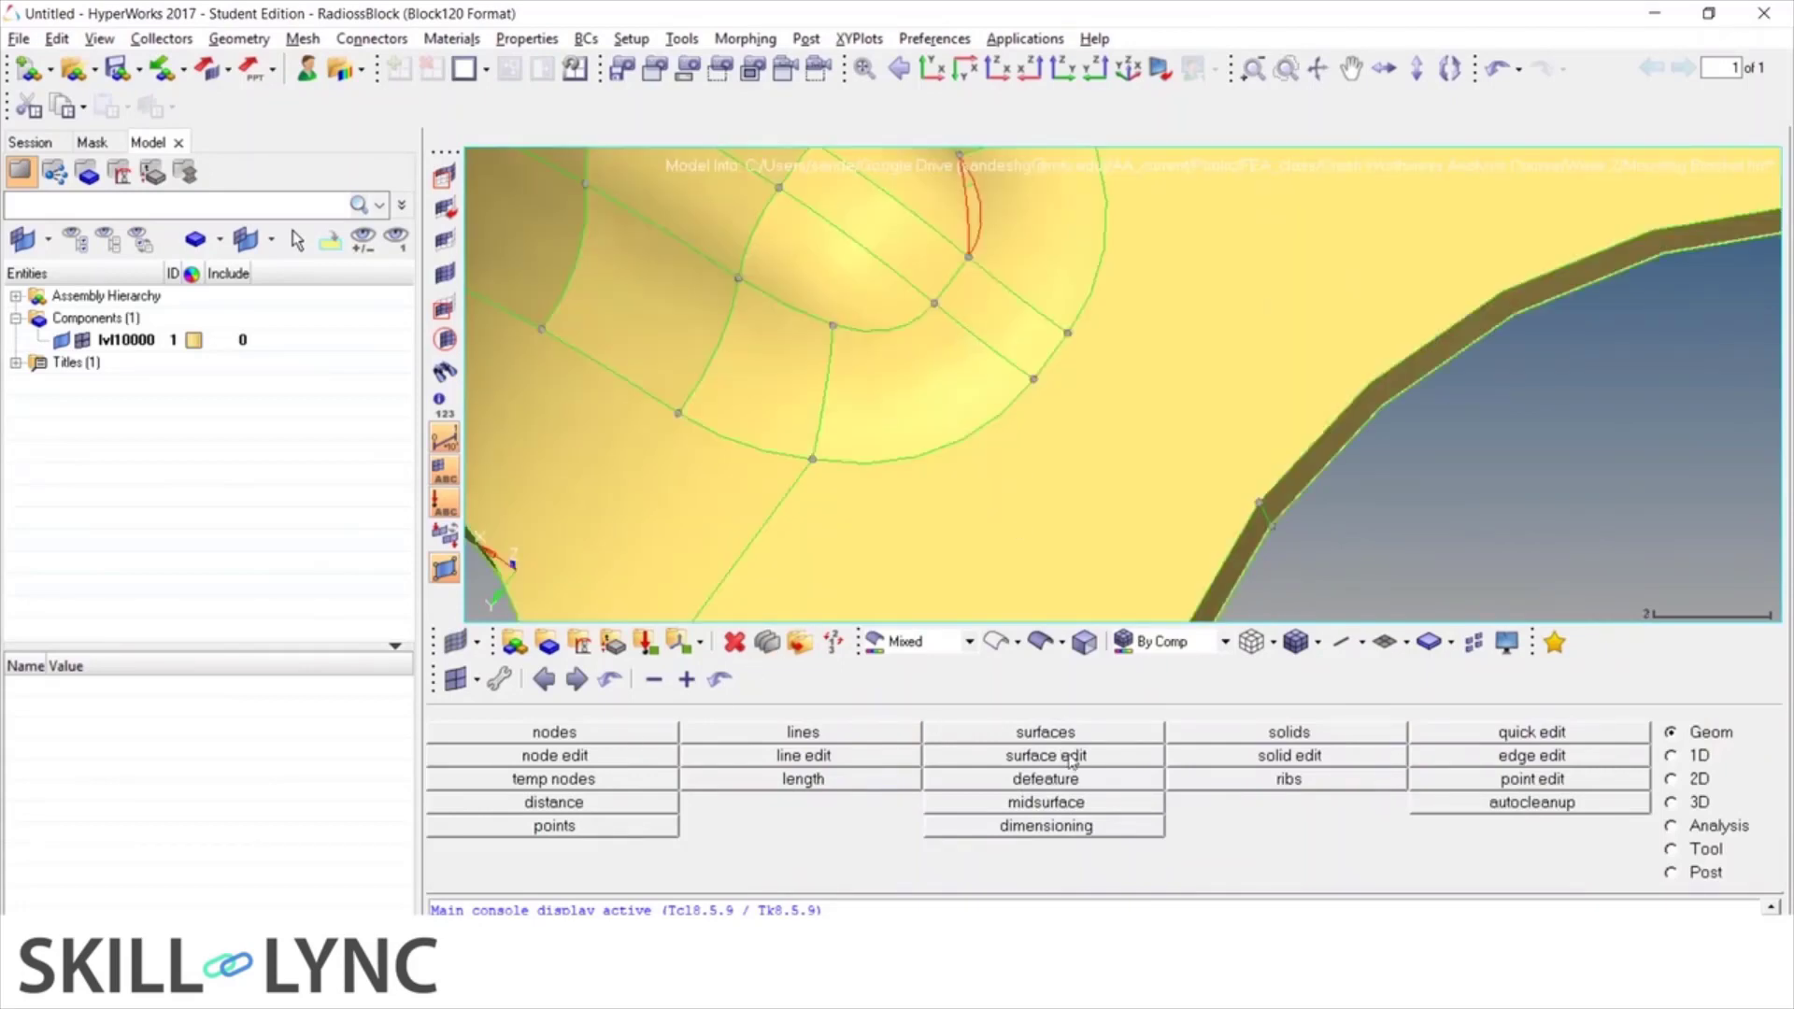
Close the remaining gap at the rib end by toggling its free edge in Quick Edit with a tolerance of 2
{"action": "left_click", "coordinate": [1566, 736]}
{"action": "scroll", "coordinate": [941, 209], "scroll_direction": "up", "scroll_amount": 3}
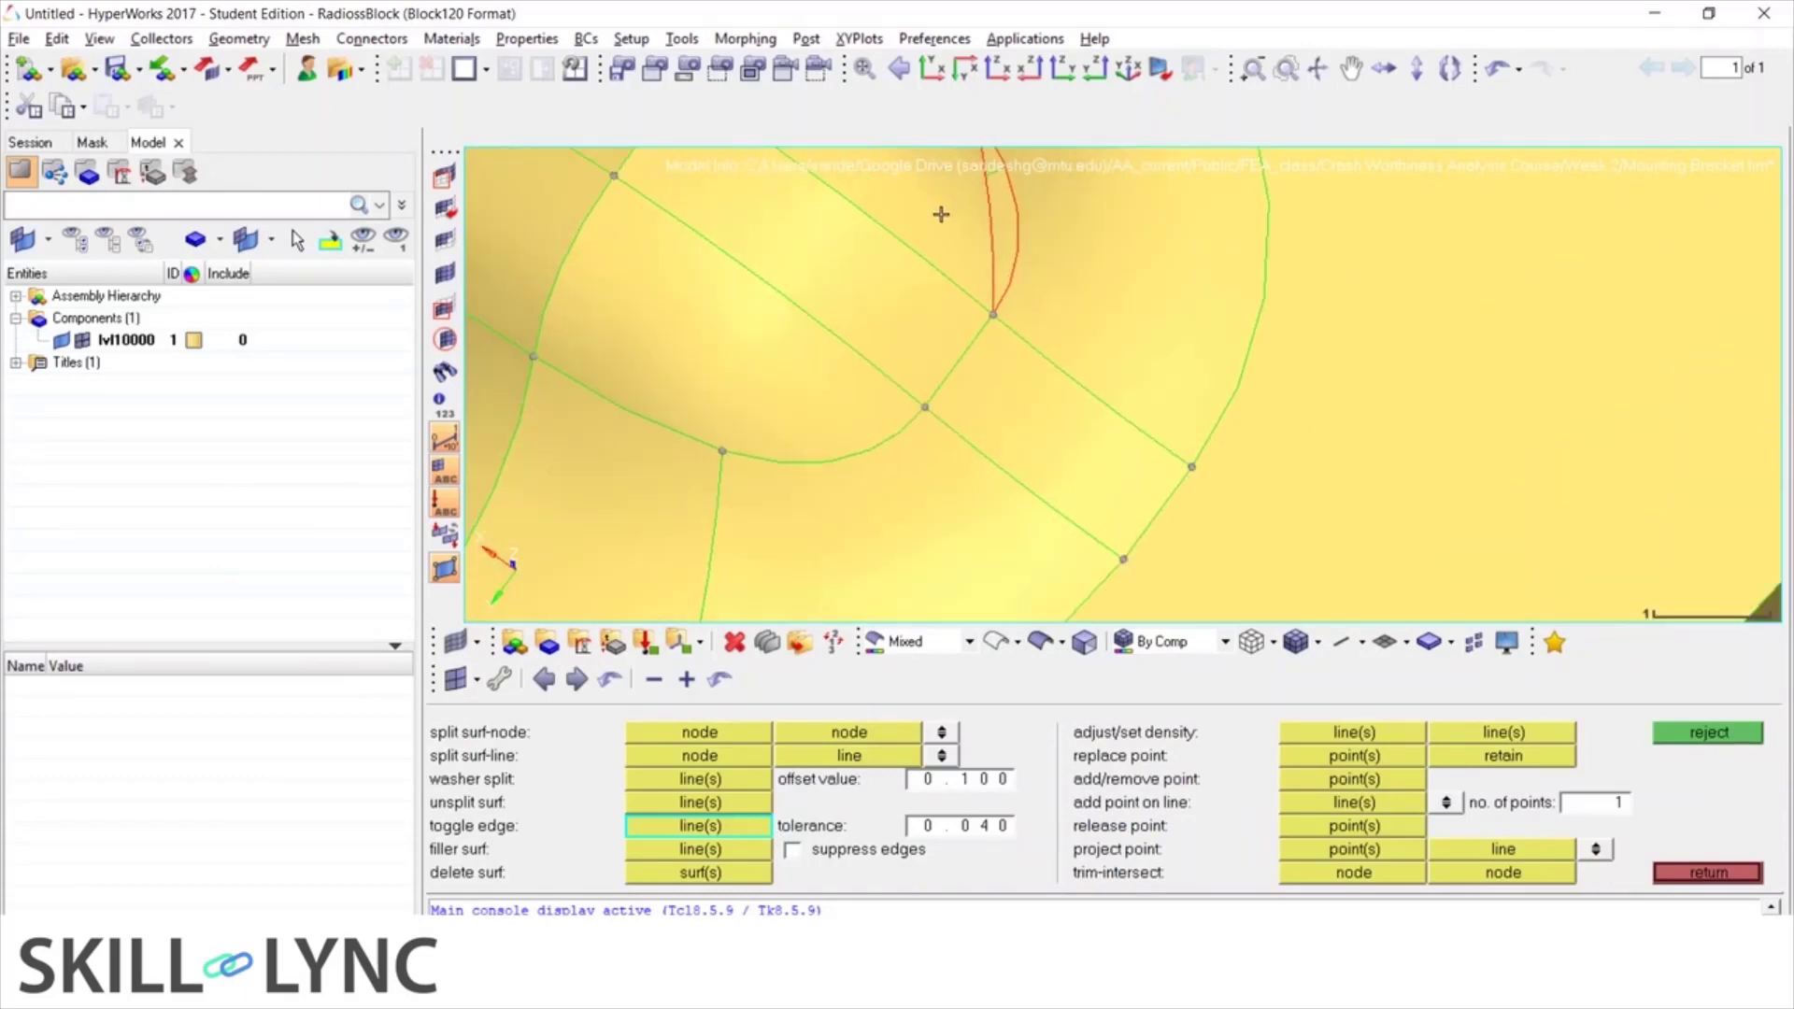
{"action": "key", "text": "f"}
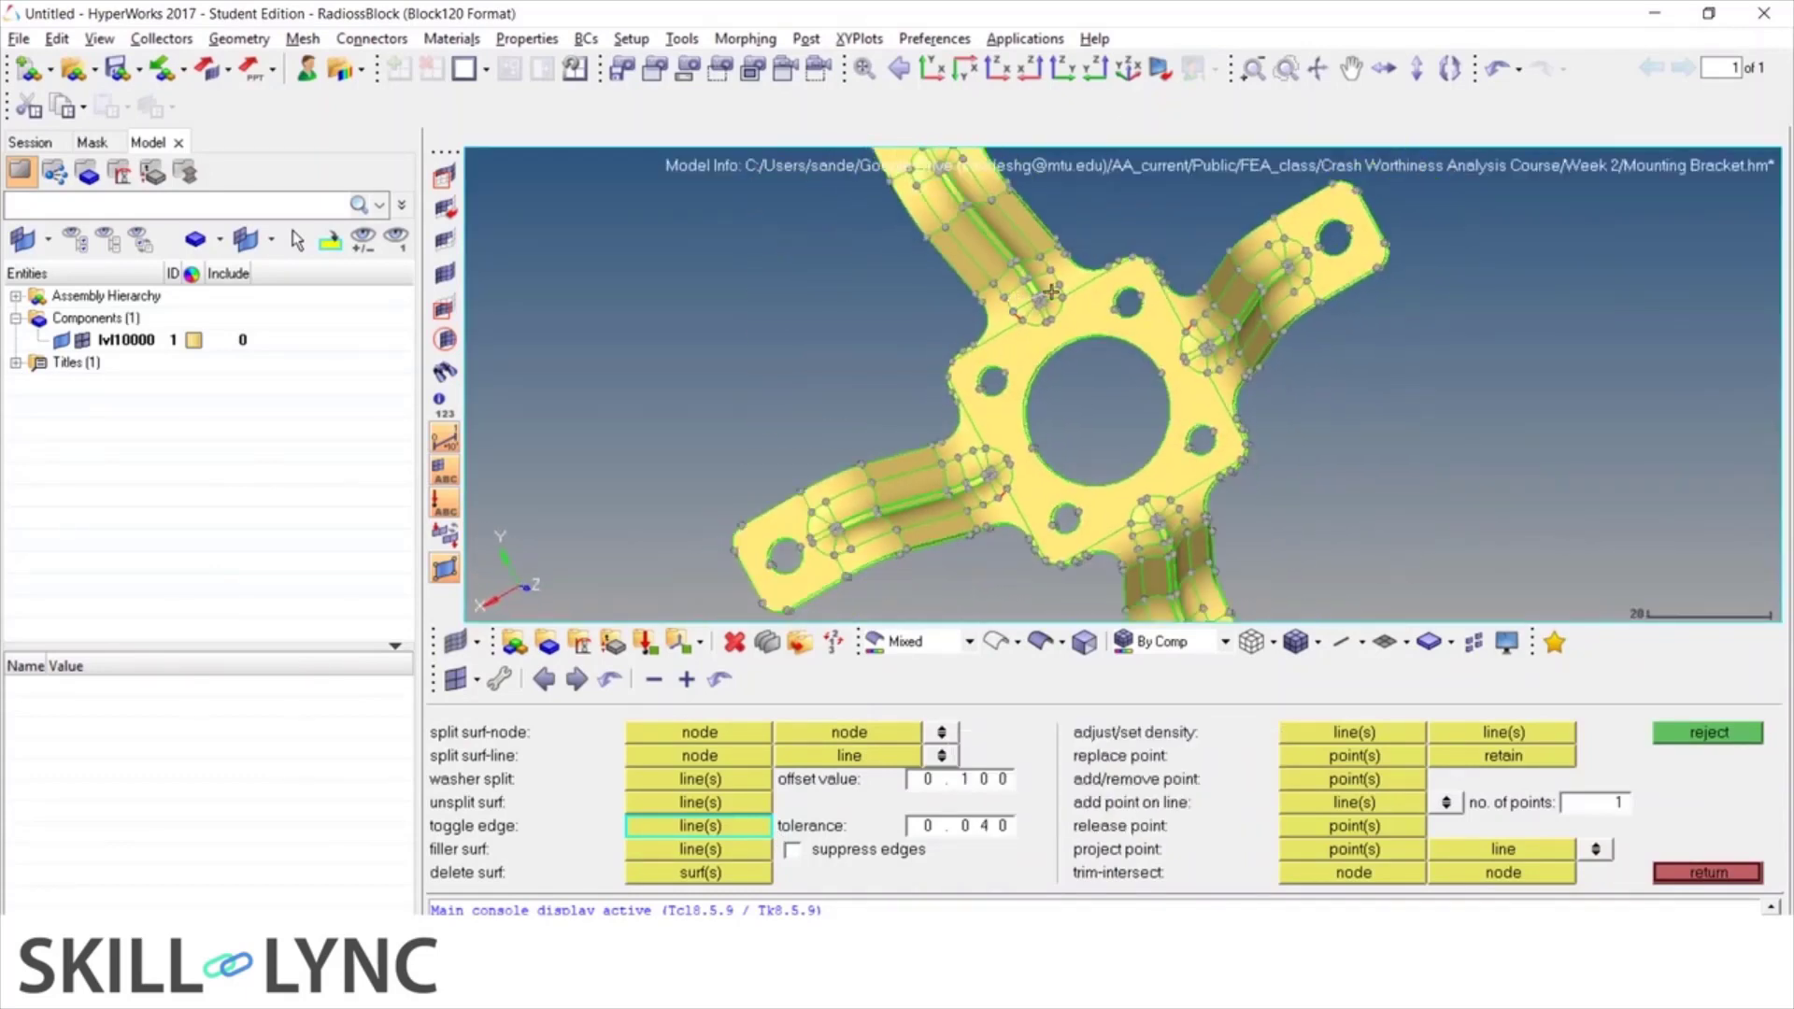
{"action": "scroll", "coordinate": [1032, 304], "scroll_direction": "up", "scroll_amount": 6}
{"action": "scroll", "coordinate": [1029, 394], "scroll_direction": "down", "scroll_amount": 4}
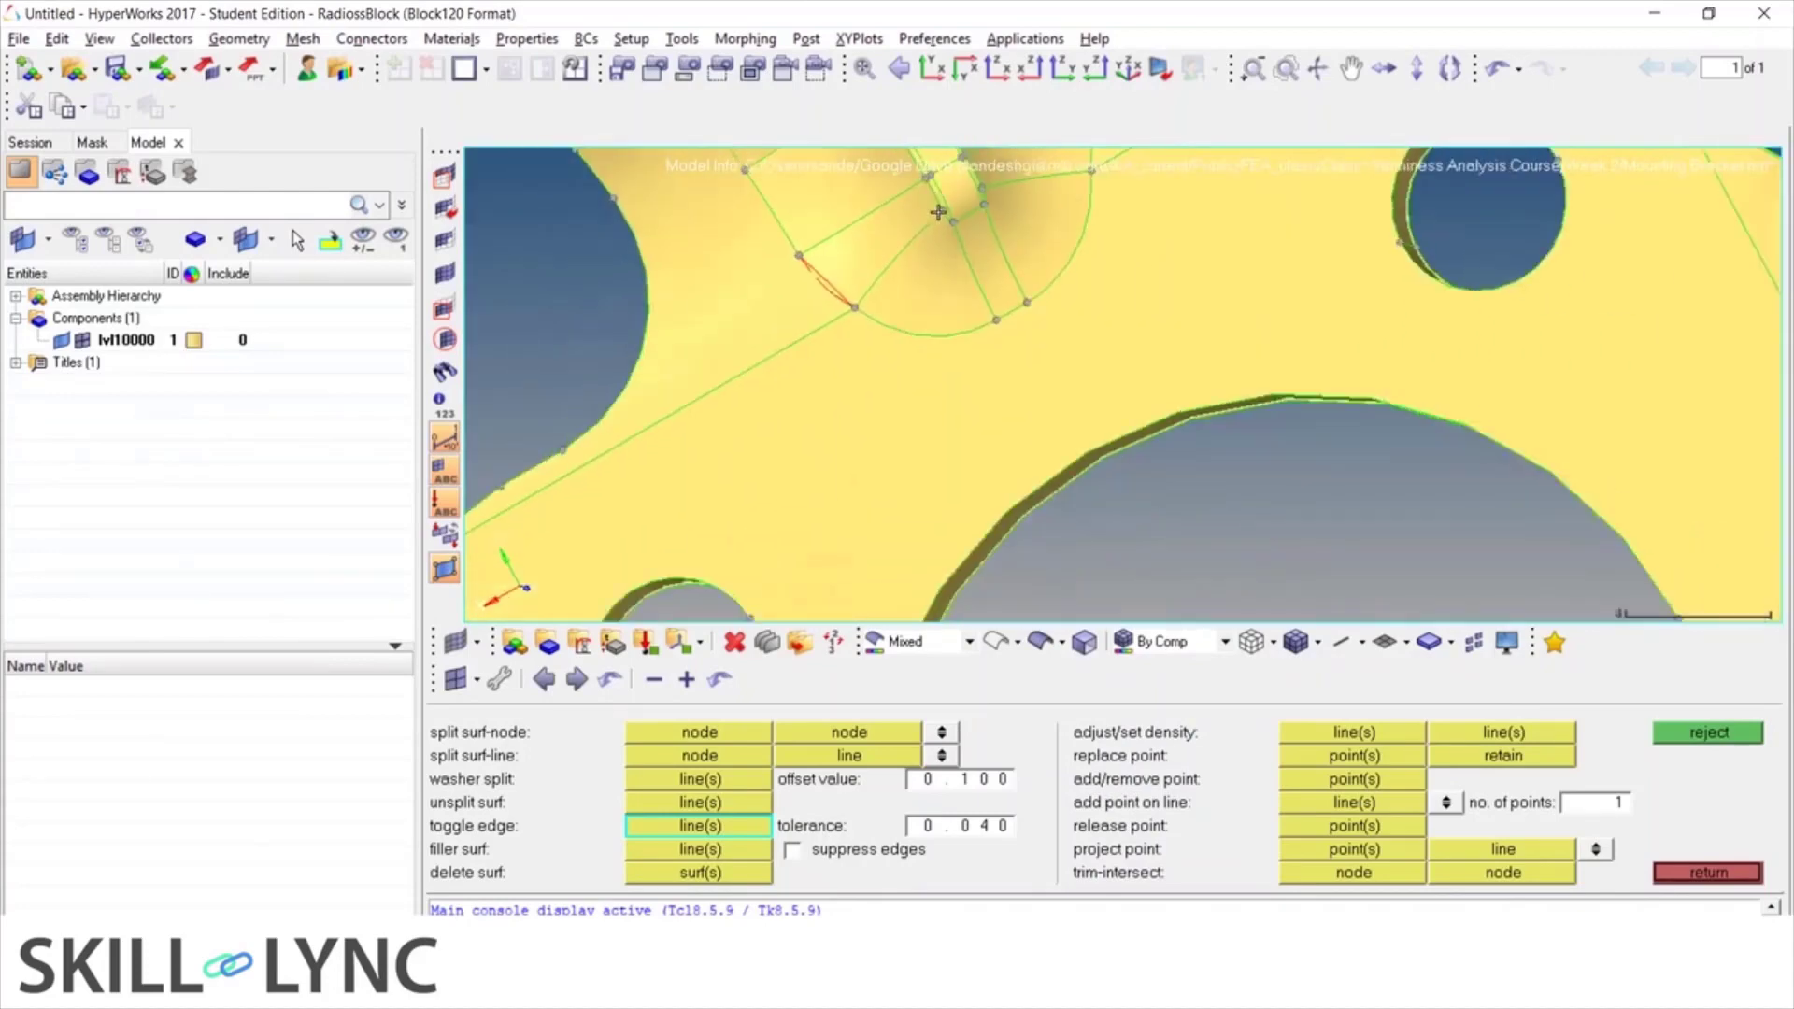
{"action": "scroll", "coordinate": [911, 318], "scroll_direction": "up", "scroll_amount": 4}
{"action": "left_click", "coordinate": [934, 315]}
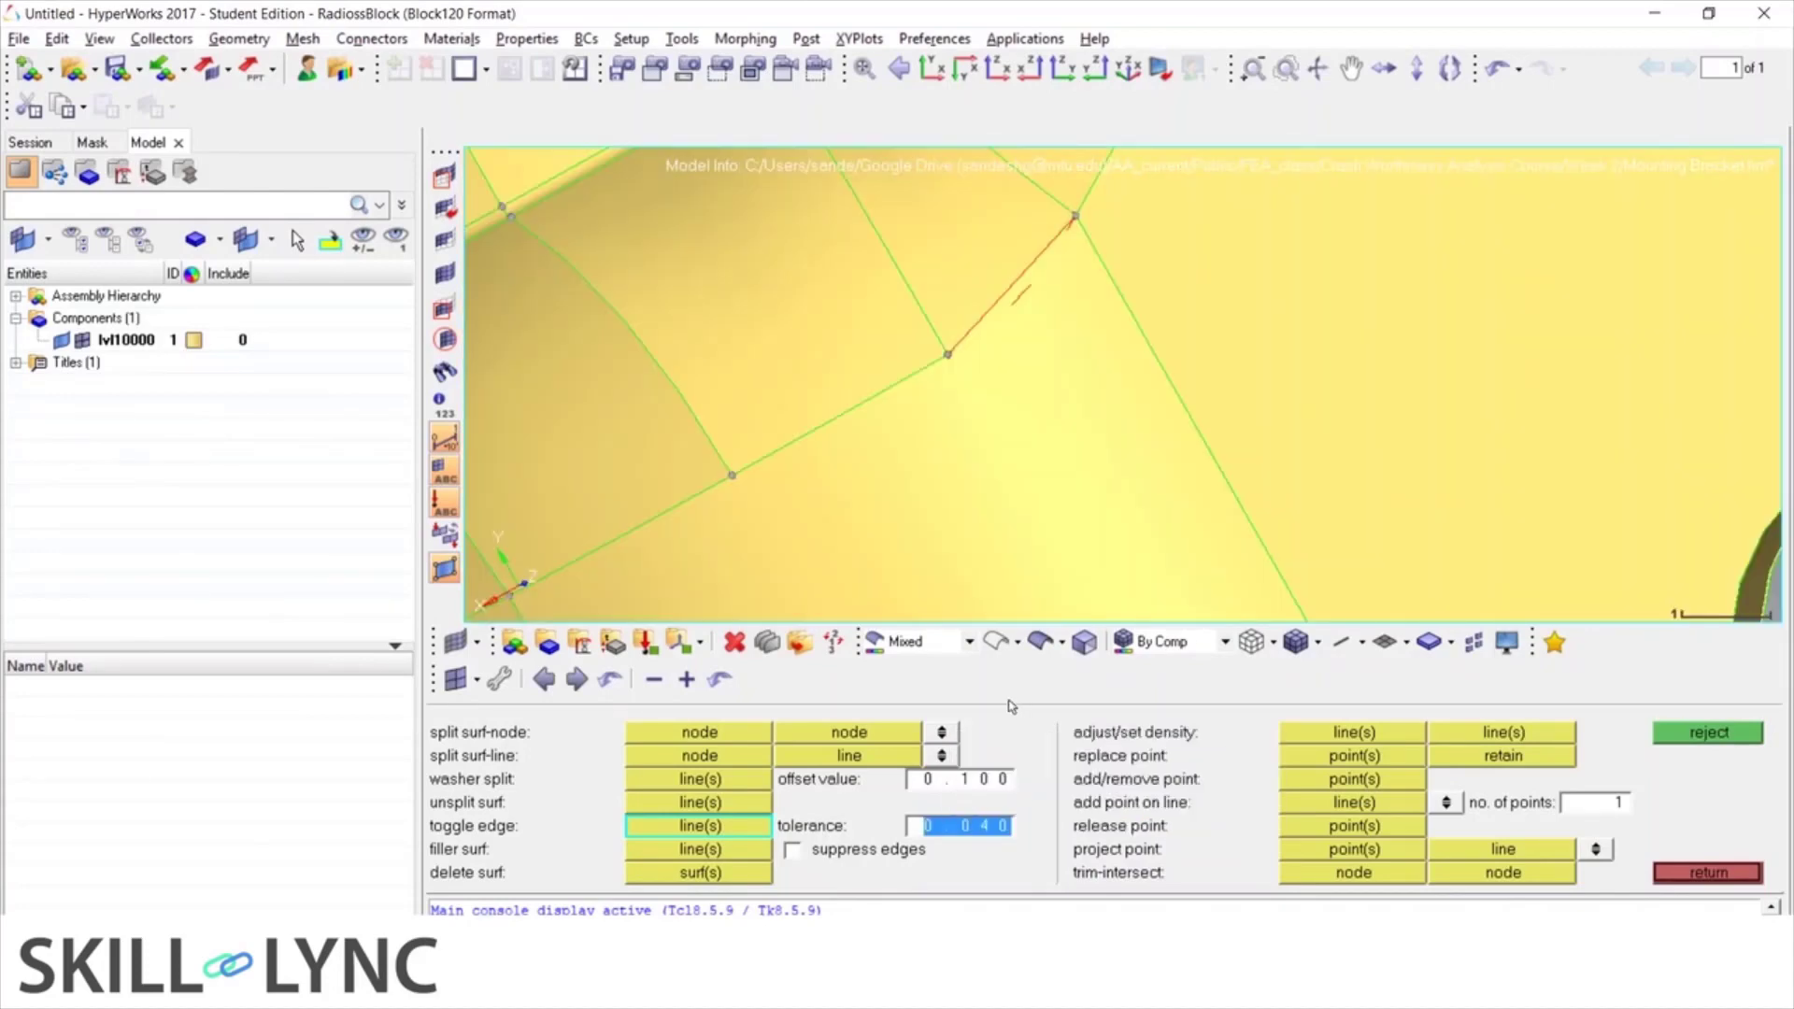
{"action": "type", "text": "2"}
{"action": "key", "text": "Return"}
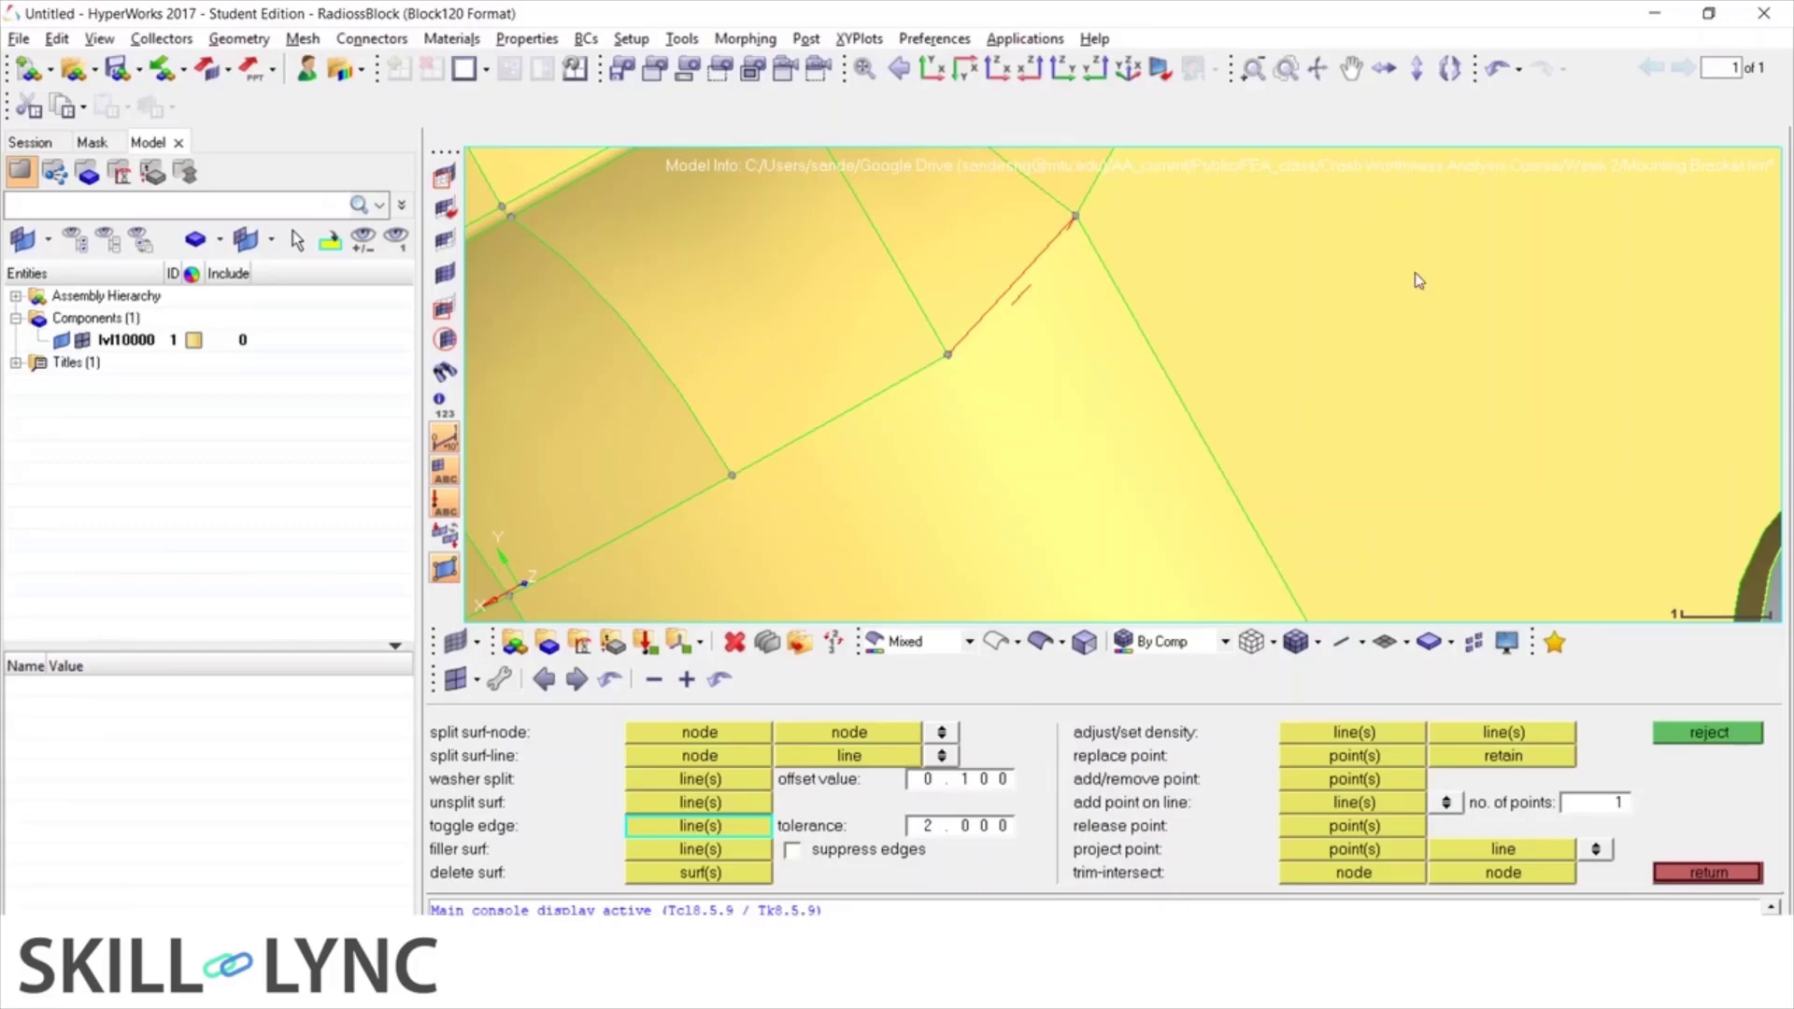
{"action": "left_click", "coordinate": [1019, 294]}
Inspect the bracket's arms and rib ends from several angles for remaining free edges, and leave Quick Edit
{"action": "scroll", "coordinate": [1015, 299], "scroll_direction": "down", "scroll_amount": 7, "text": "ctrl"}
{"action": "scroll", "coordinate": [1069, 288], "scroll_direction": "up", "scroll_amount": 2, "text": "ctrl"}
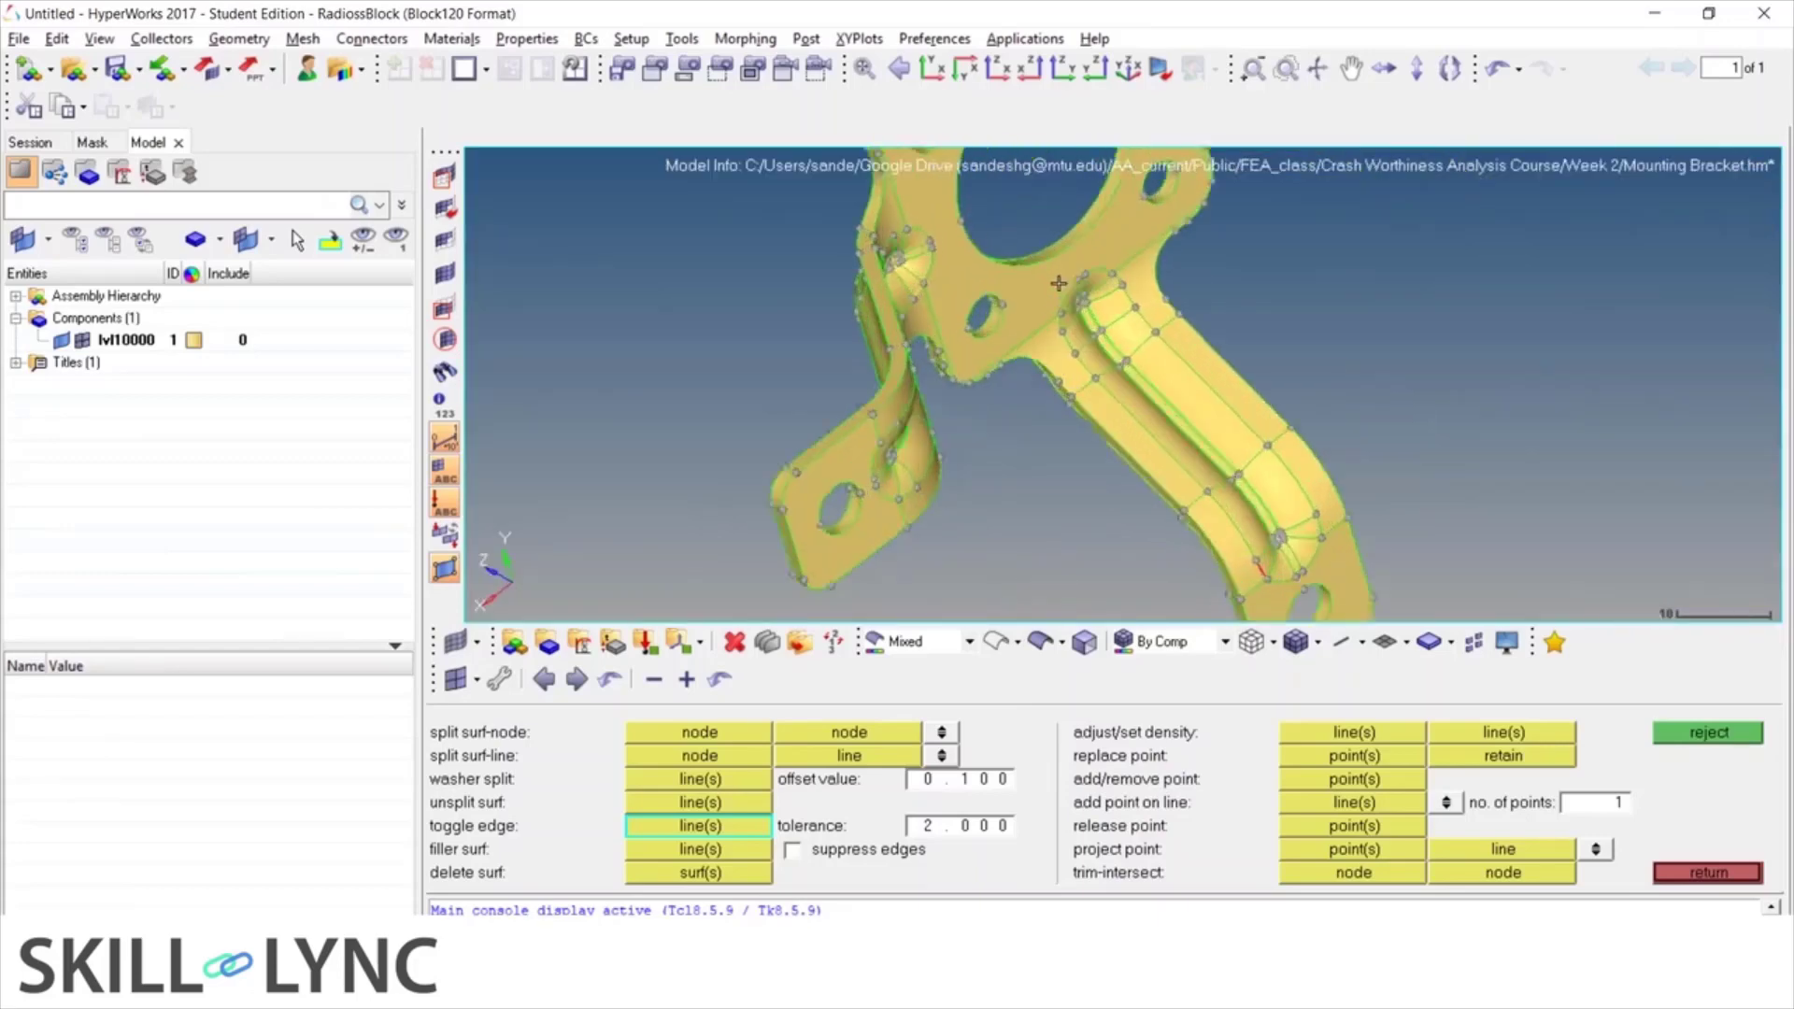
{"action": "scroll", "coordinate": [1069, 288], "scroll_direction": "down", "scroll_amount": 3, "text": "ctrl"}
{"action": "left_click_drag", "start_coordinate": [1069, 288], "coordinate": [990, 221], "text": "ctrl"}
{"action": "right_click_drag", "start_coordinate": [989, 220], "coordinate": [987, 343], "text": "ctrl"}
{"action": "scroll", "coordinate": [987, 343], "scroll_direction": "up", "scroll_amount": 6, "text": "ctrl"}
{"action": "scroll", "coordinate": [963, 275], "scroll_direction": "down", "scroll_amount": 7, "text": "ctrl"}
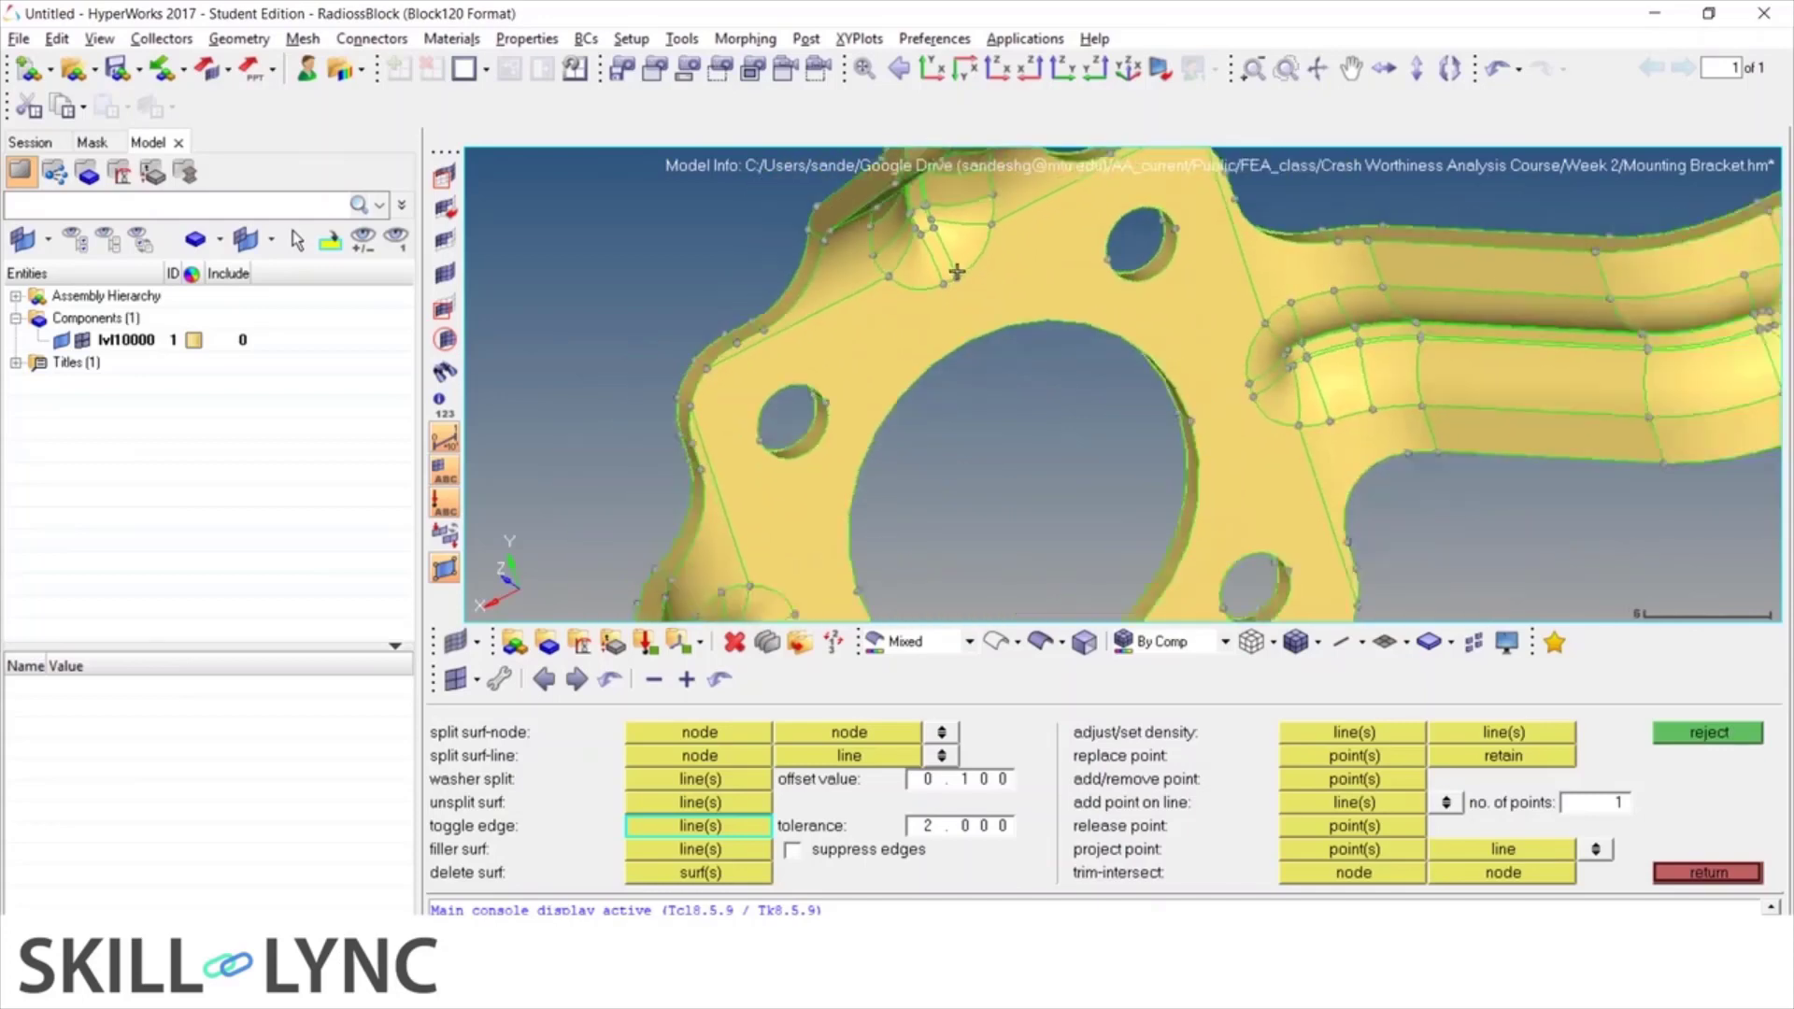
{"action": "mouse_move", "coordinate": [962, 276]}
{"action": "left_mouse_down", "text": "ctrl"}
{"action": "mouse_move", "coordinate": [1093, 476]}
{"action": "mouse_move", "coordinate": [1267, 429]}
{"action": "left_mouse_up", "text": "ctrl"}
{"action": "left_click", "coordinate": [1693, 873]}
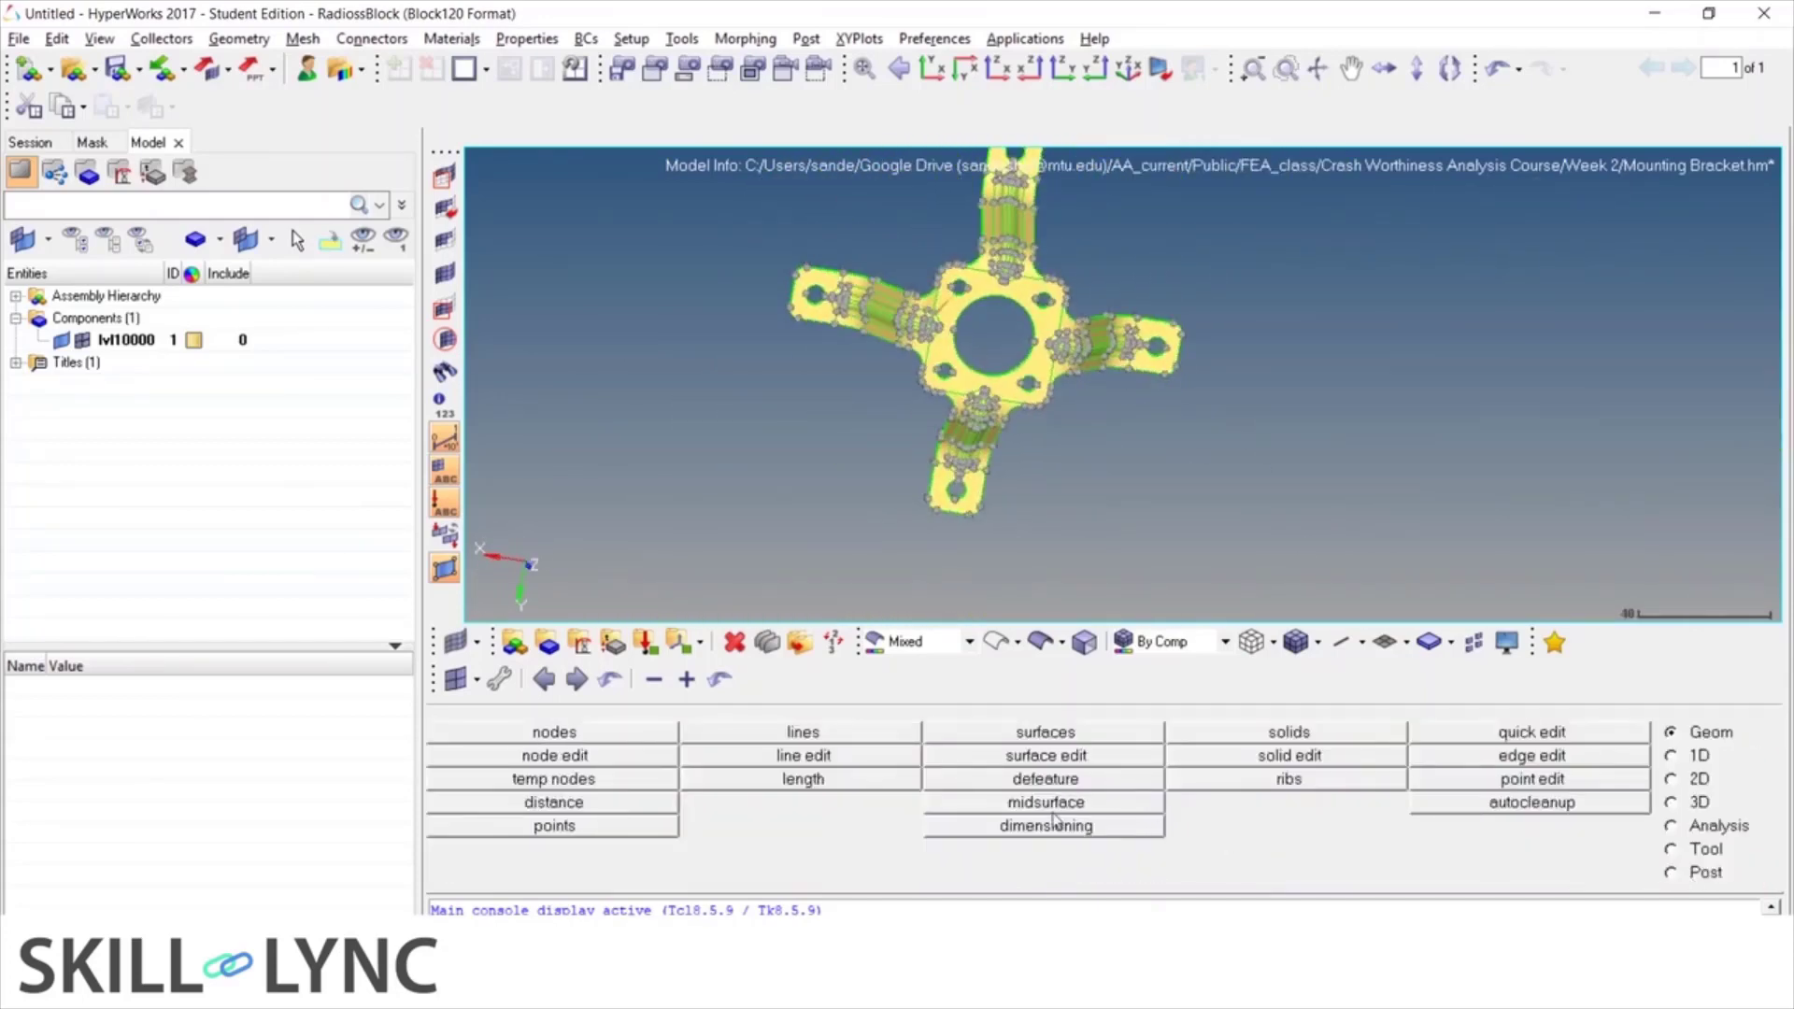
Extract the bracket's midsurface with auto extraction and the closed solid option, expanding the surface selection by face
{"action": "left_click", "coordinate": [1045, 825]}
{"action": "key", "text": "Escape"}
{"action": "left_click", "coordinate": [1036, 809]}
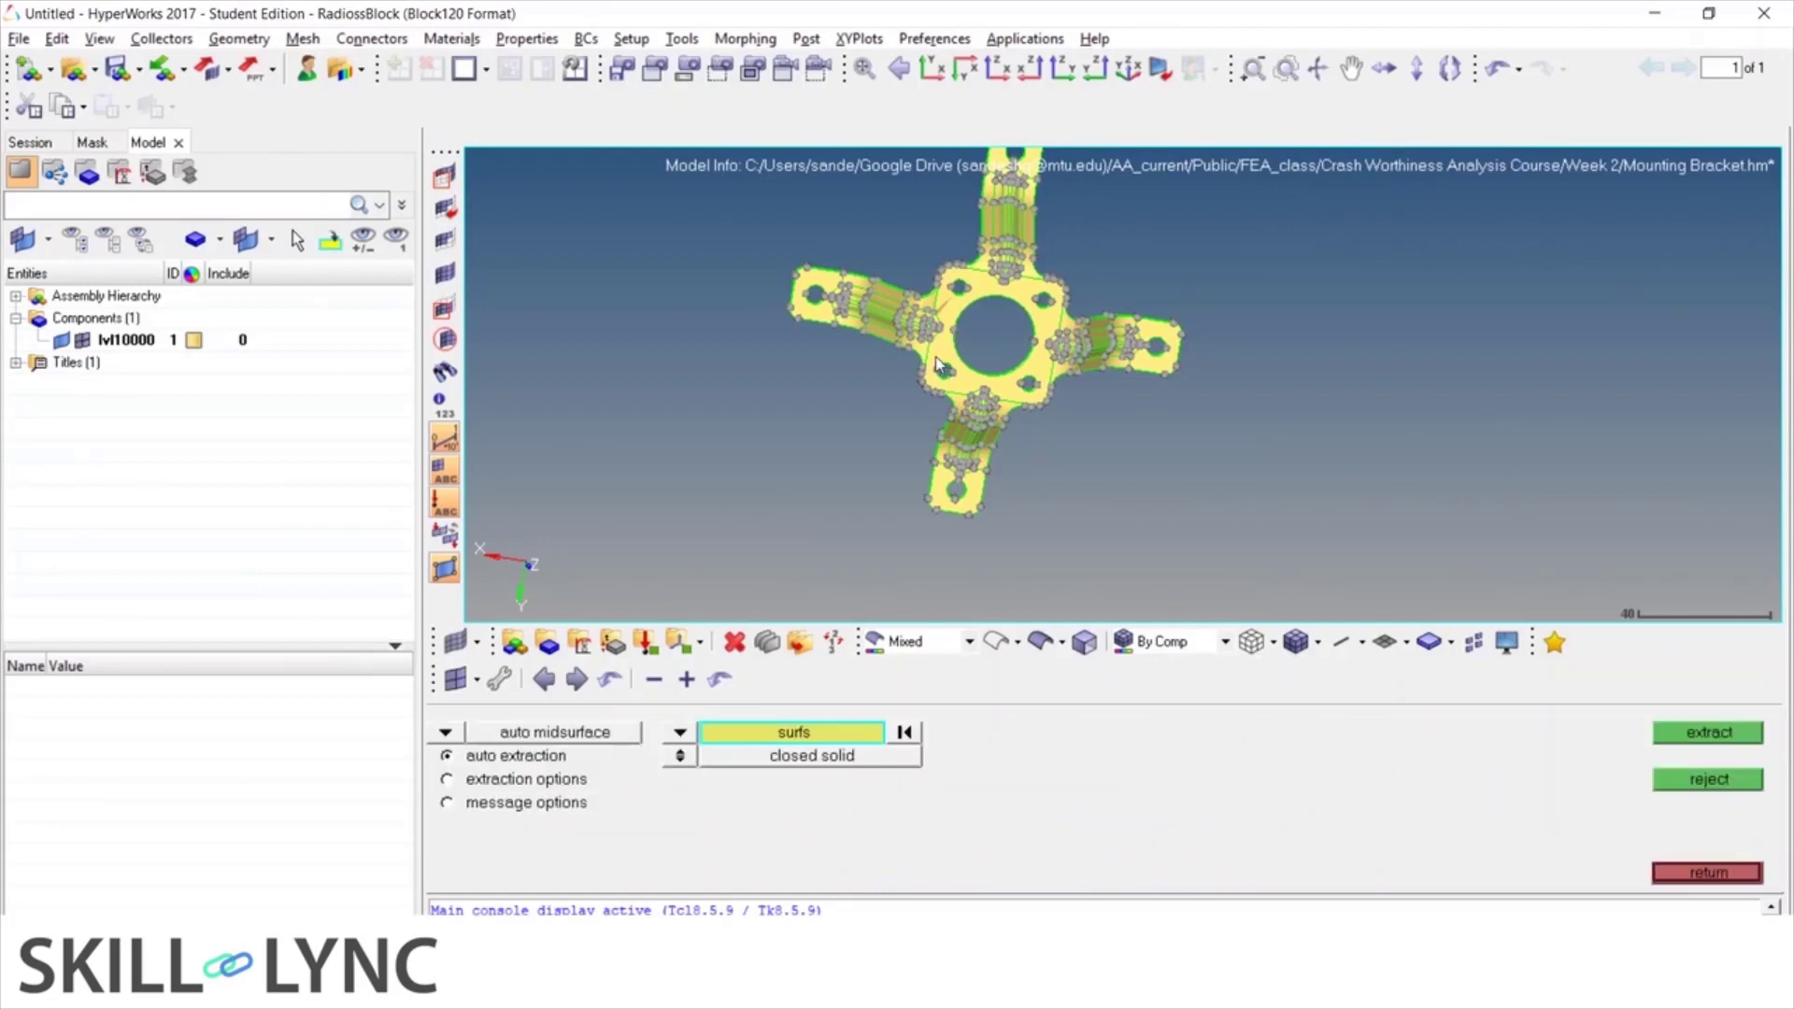
{"action": "left_click", "coordinate": [1020, 280]}
{"action": "left_click", "coordinate": [982, 398]}
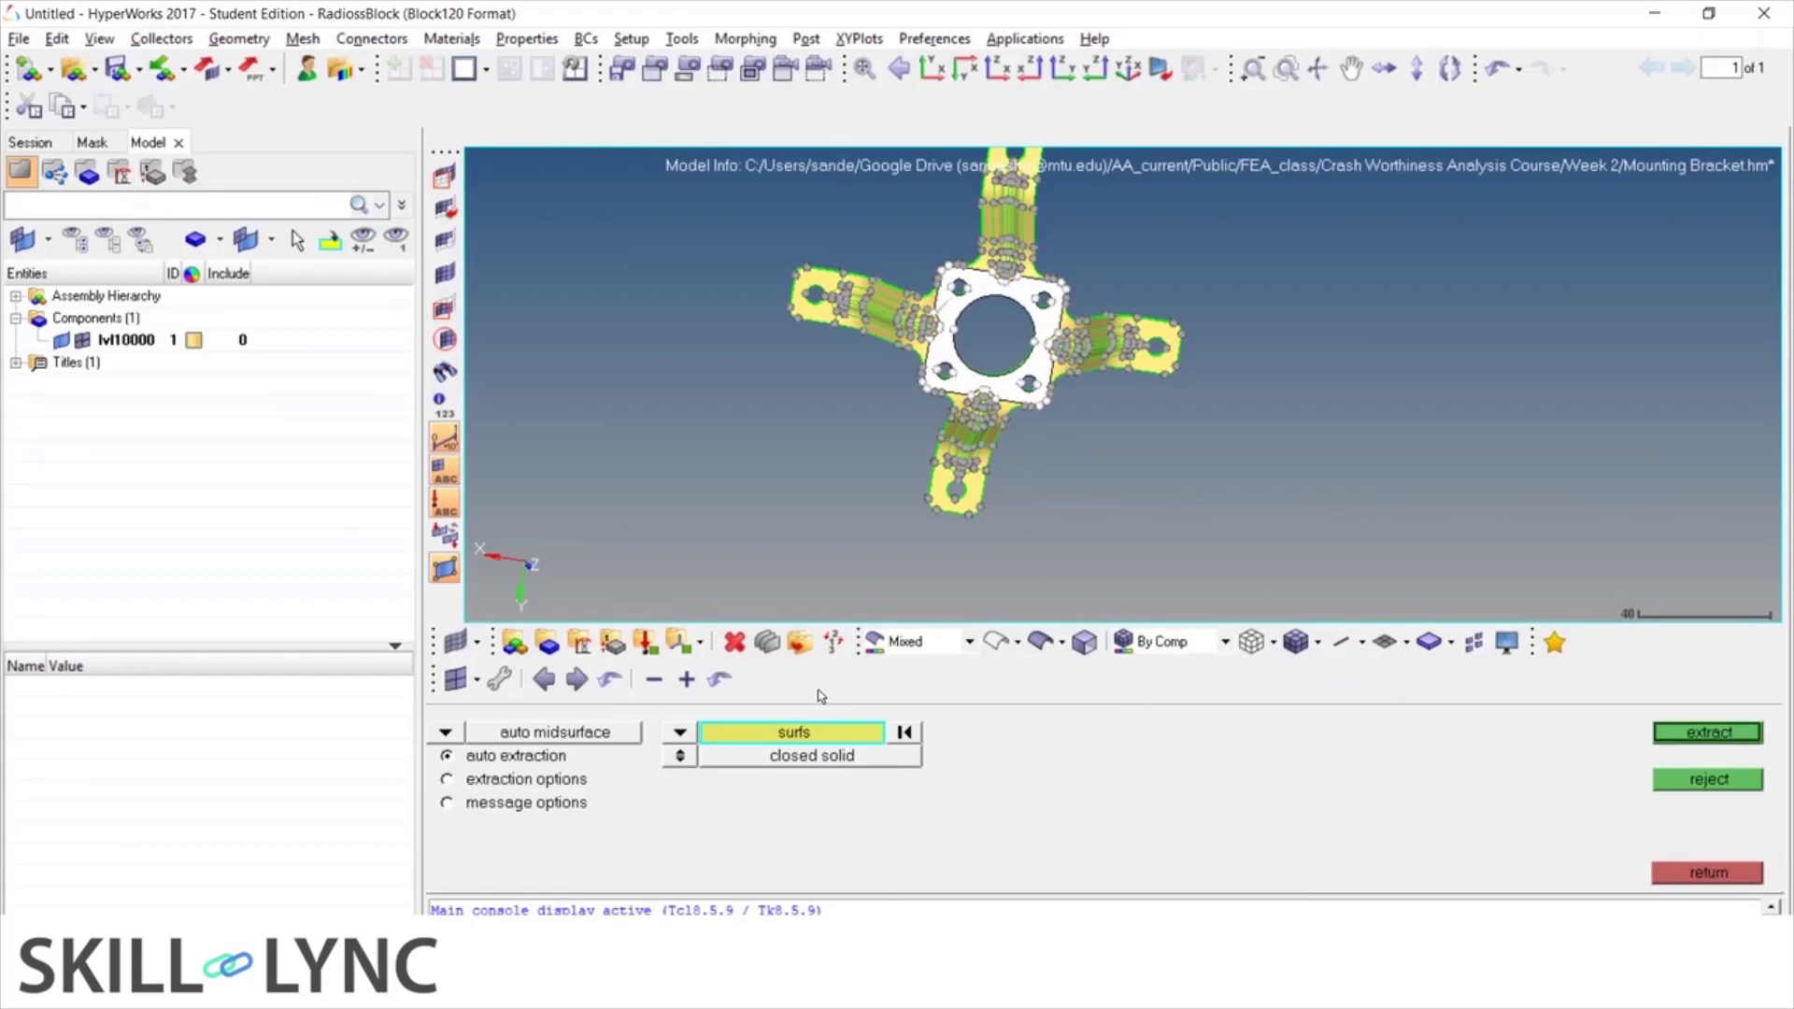
{"action": "left_click", "coordinate": [792, 732]}
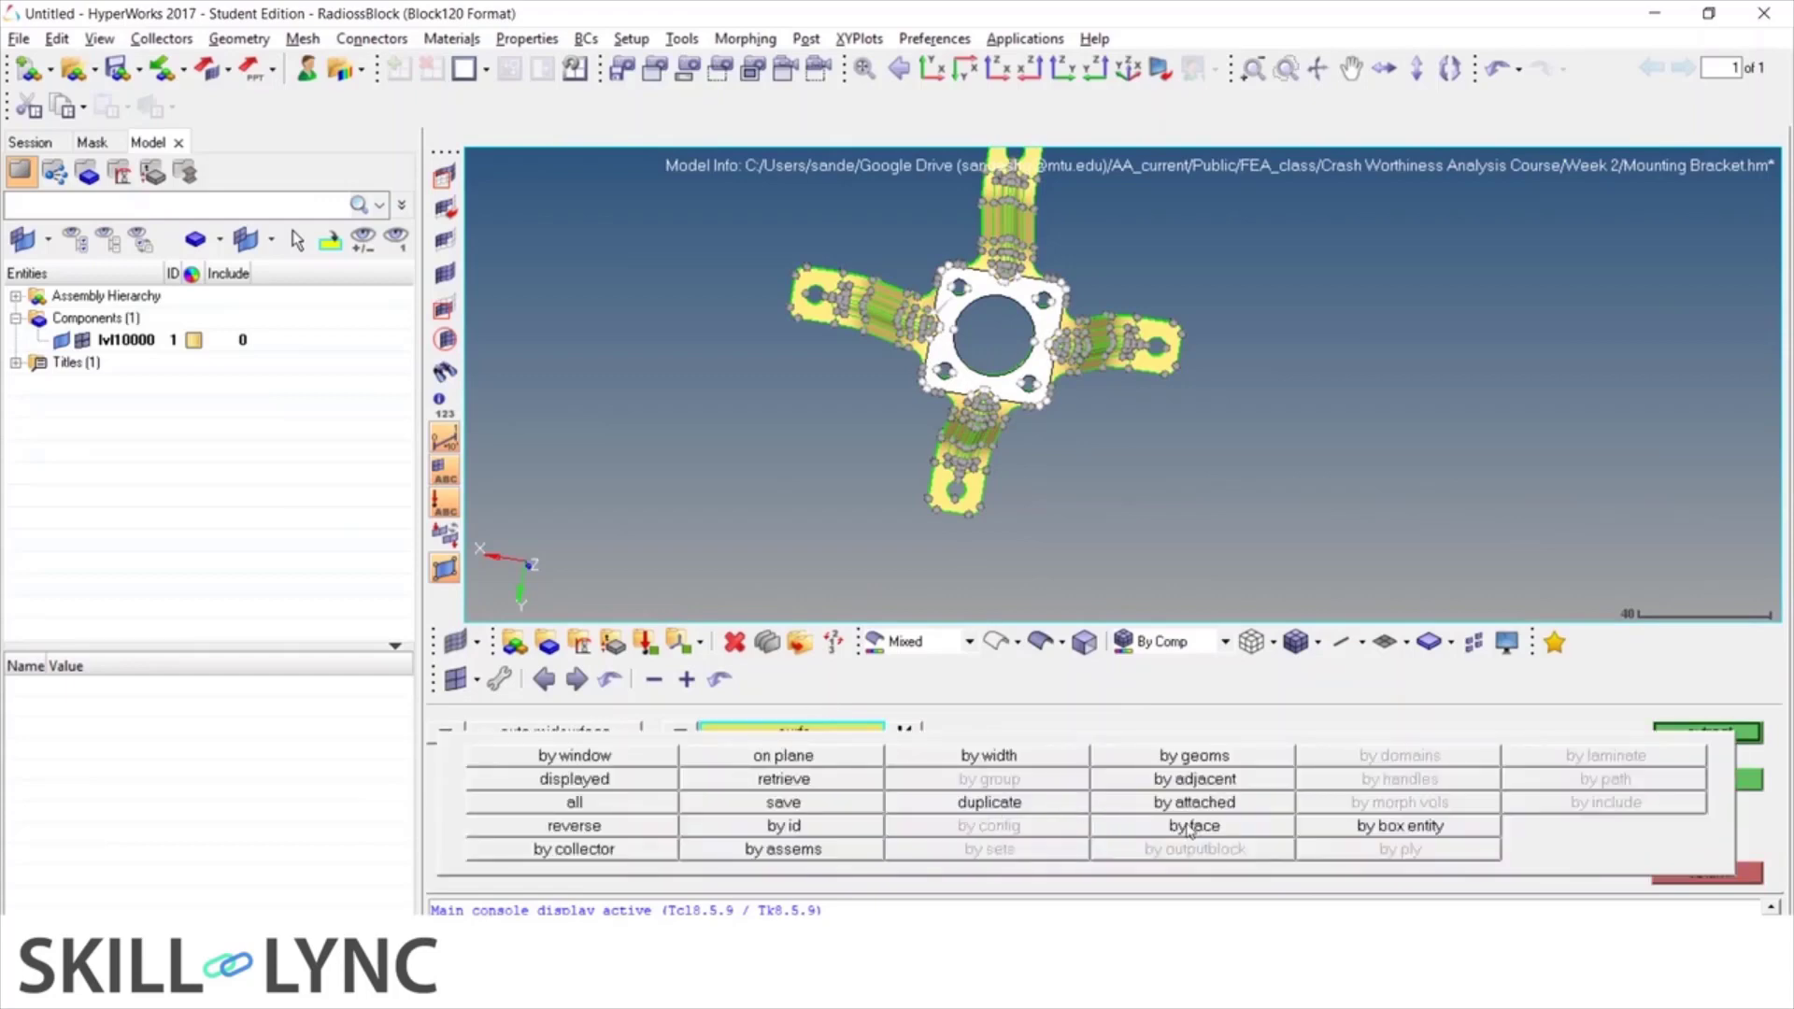
{"action": "left_click", "coordinate": [1189, 829]}
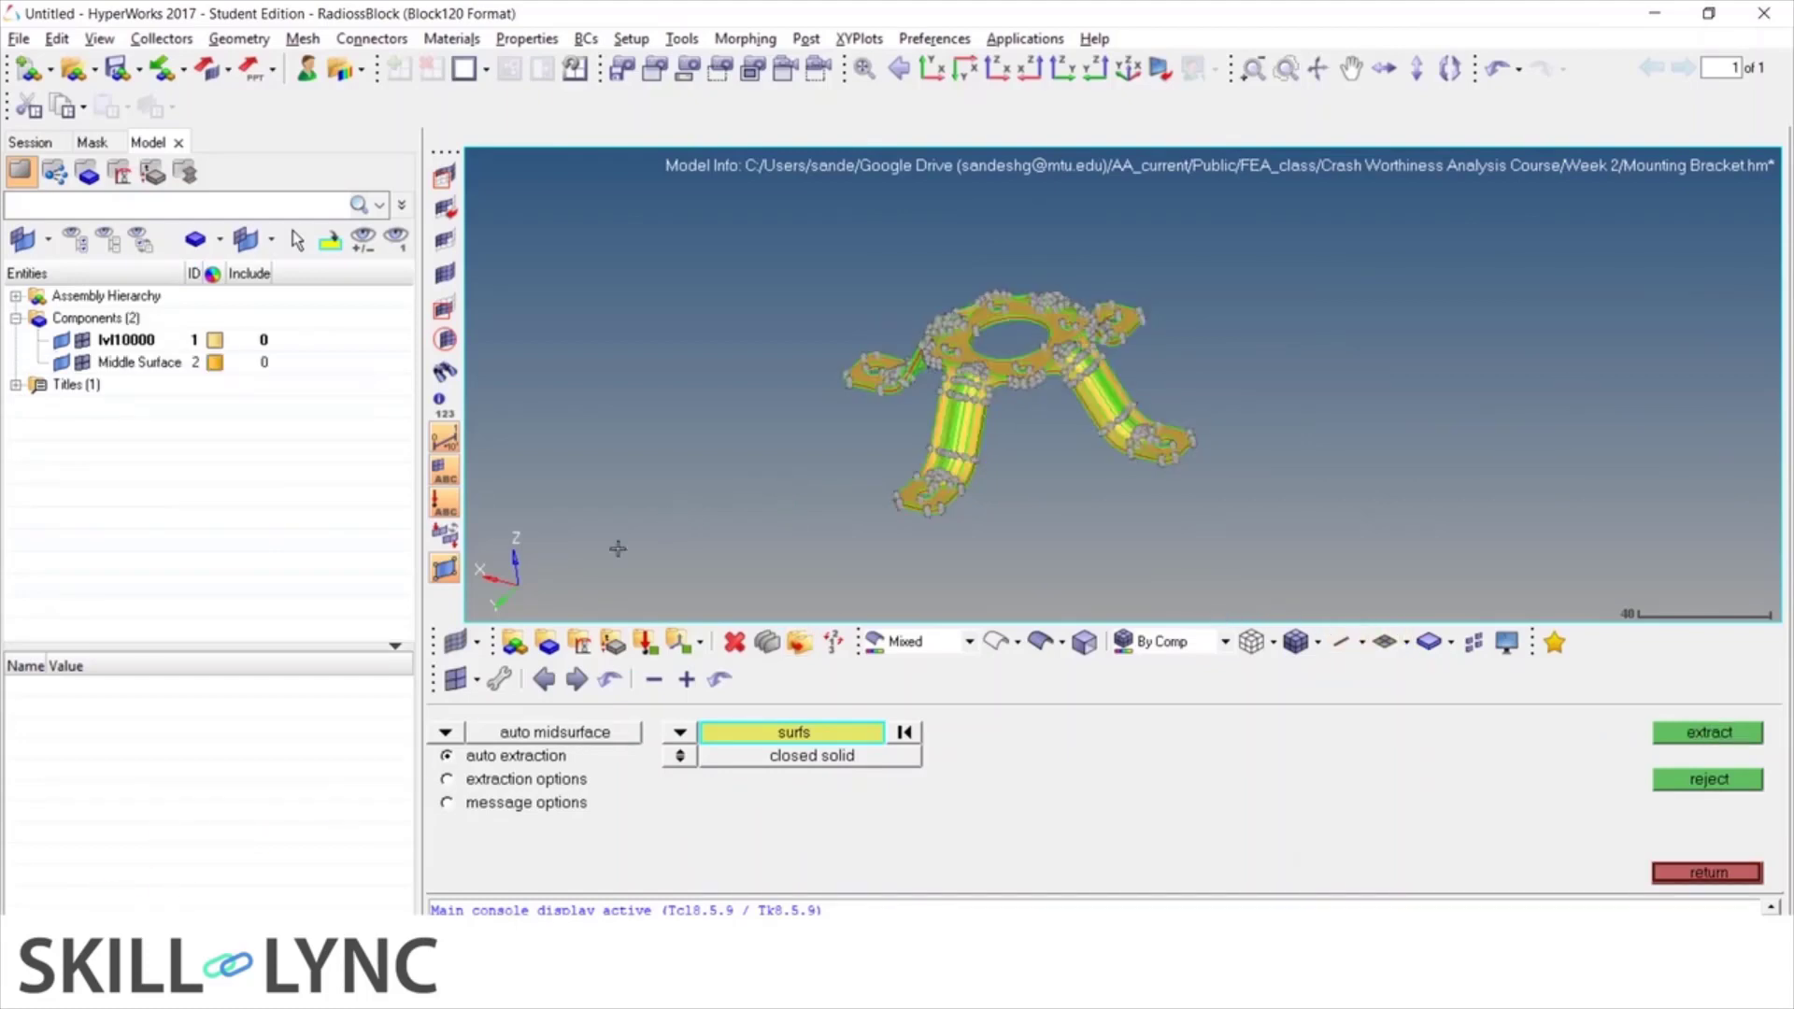
Finish the midsurface extraction and hide the geometry of the lvl10000 component, leaving the Middle Surface component displayed
{"action": "left_click", "coordinate": [148, 363]}
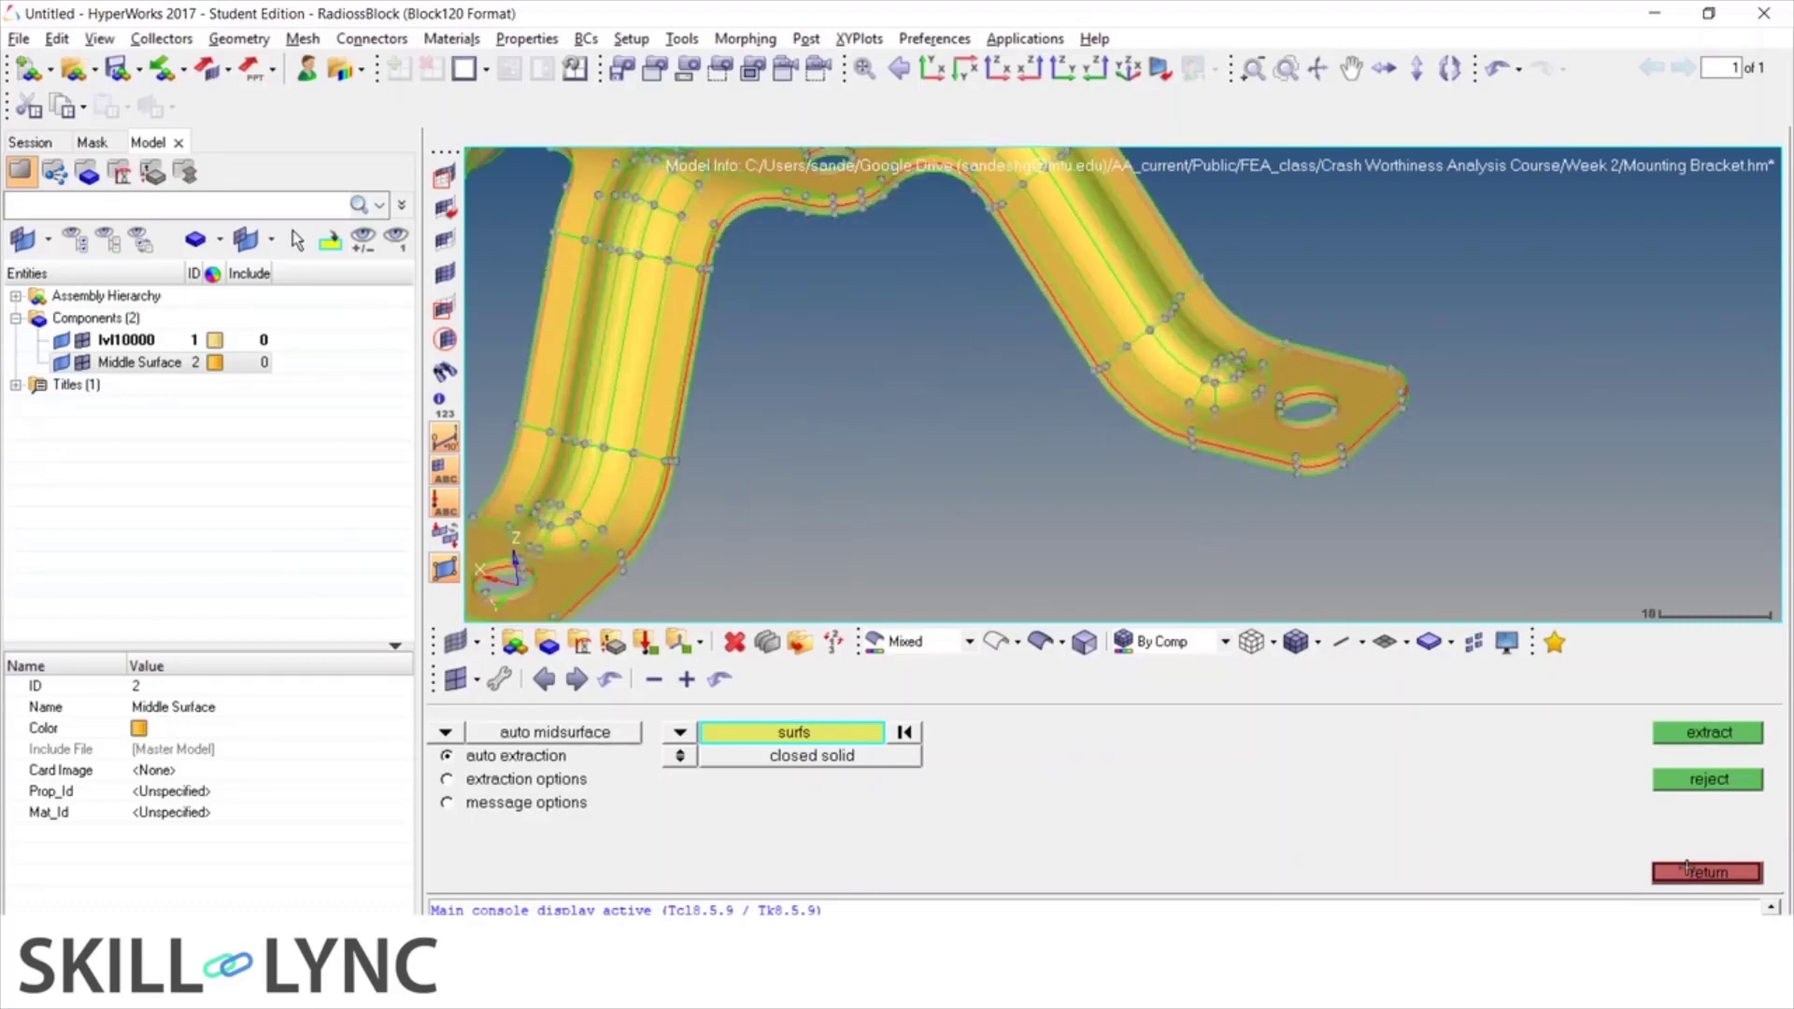
{"action": "left_click", "coordinate": [1689, 873]}
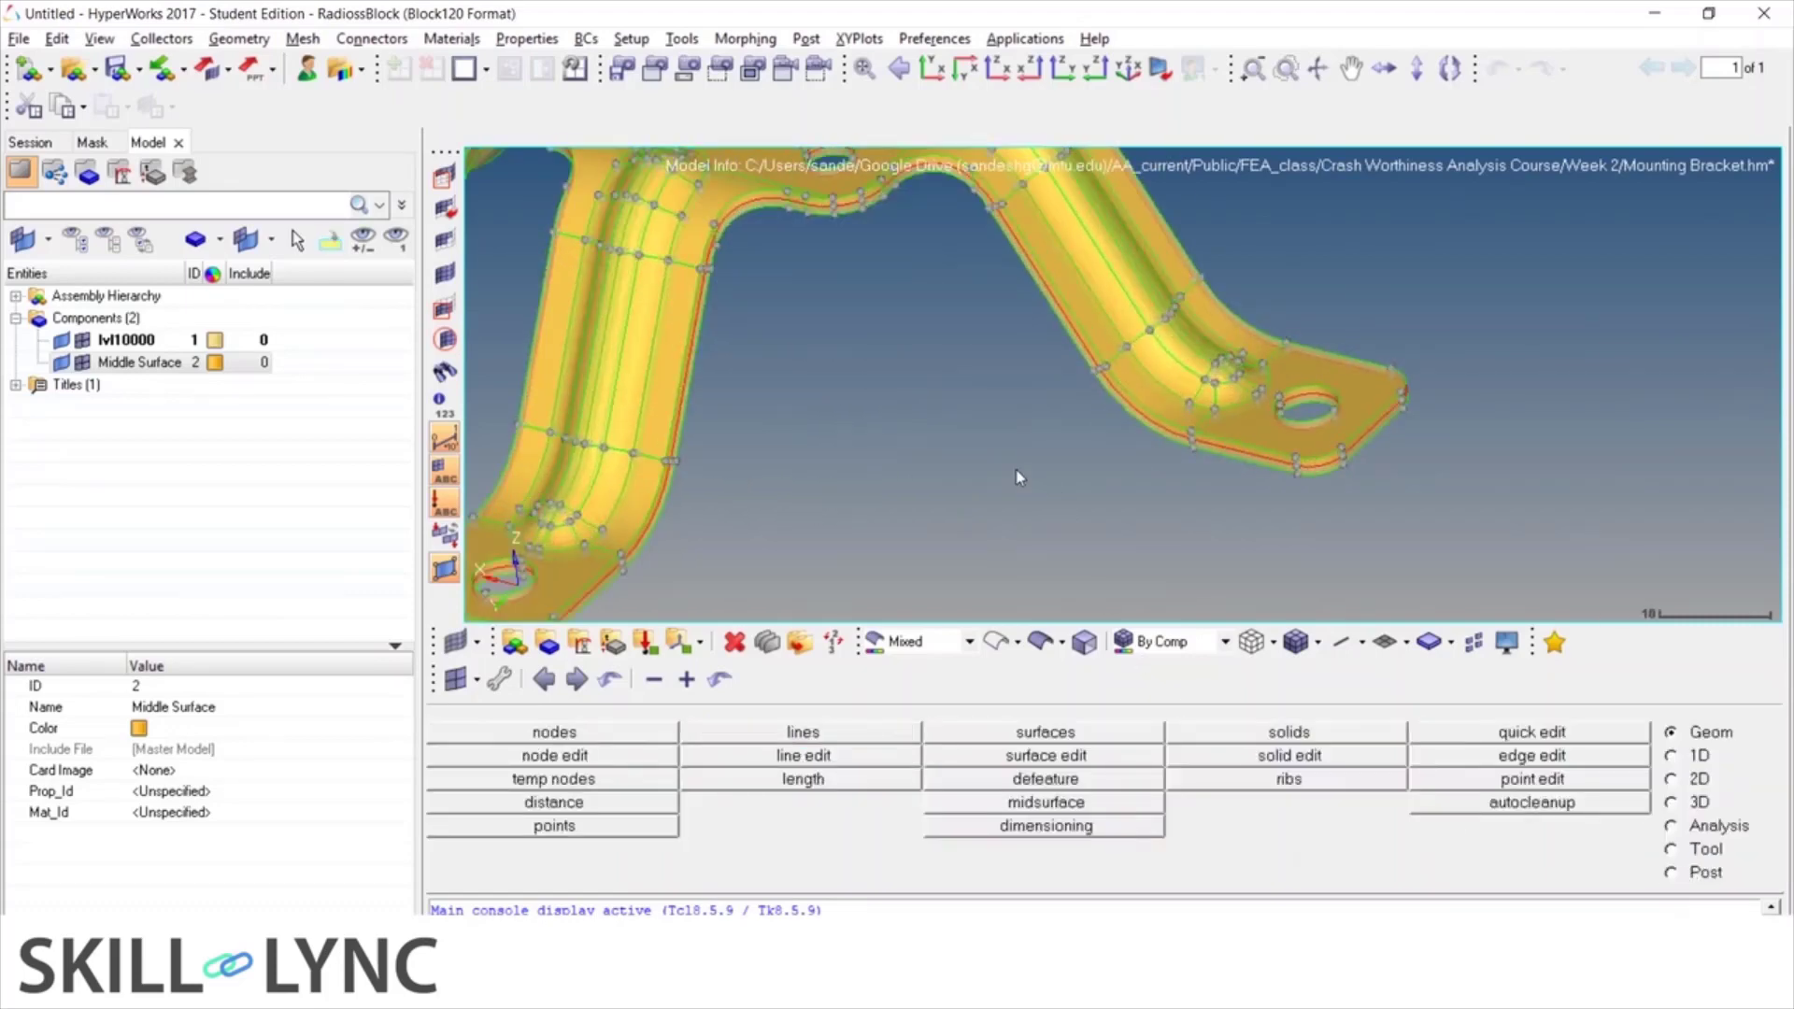
{"action": "left_click", "coordinate": [63, 340]}
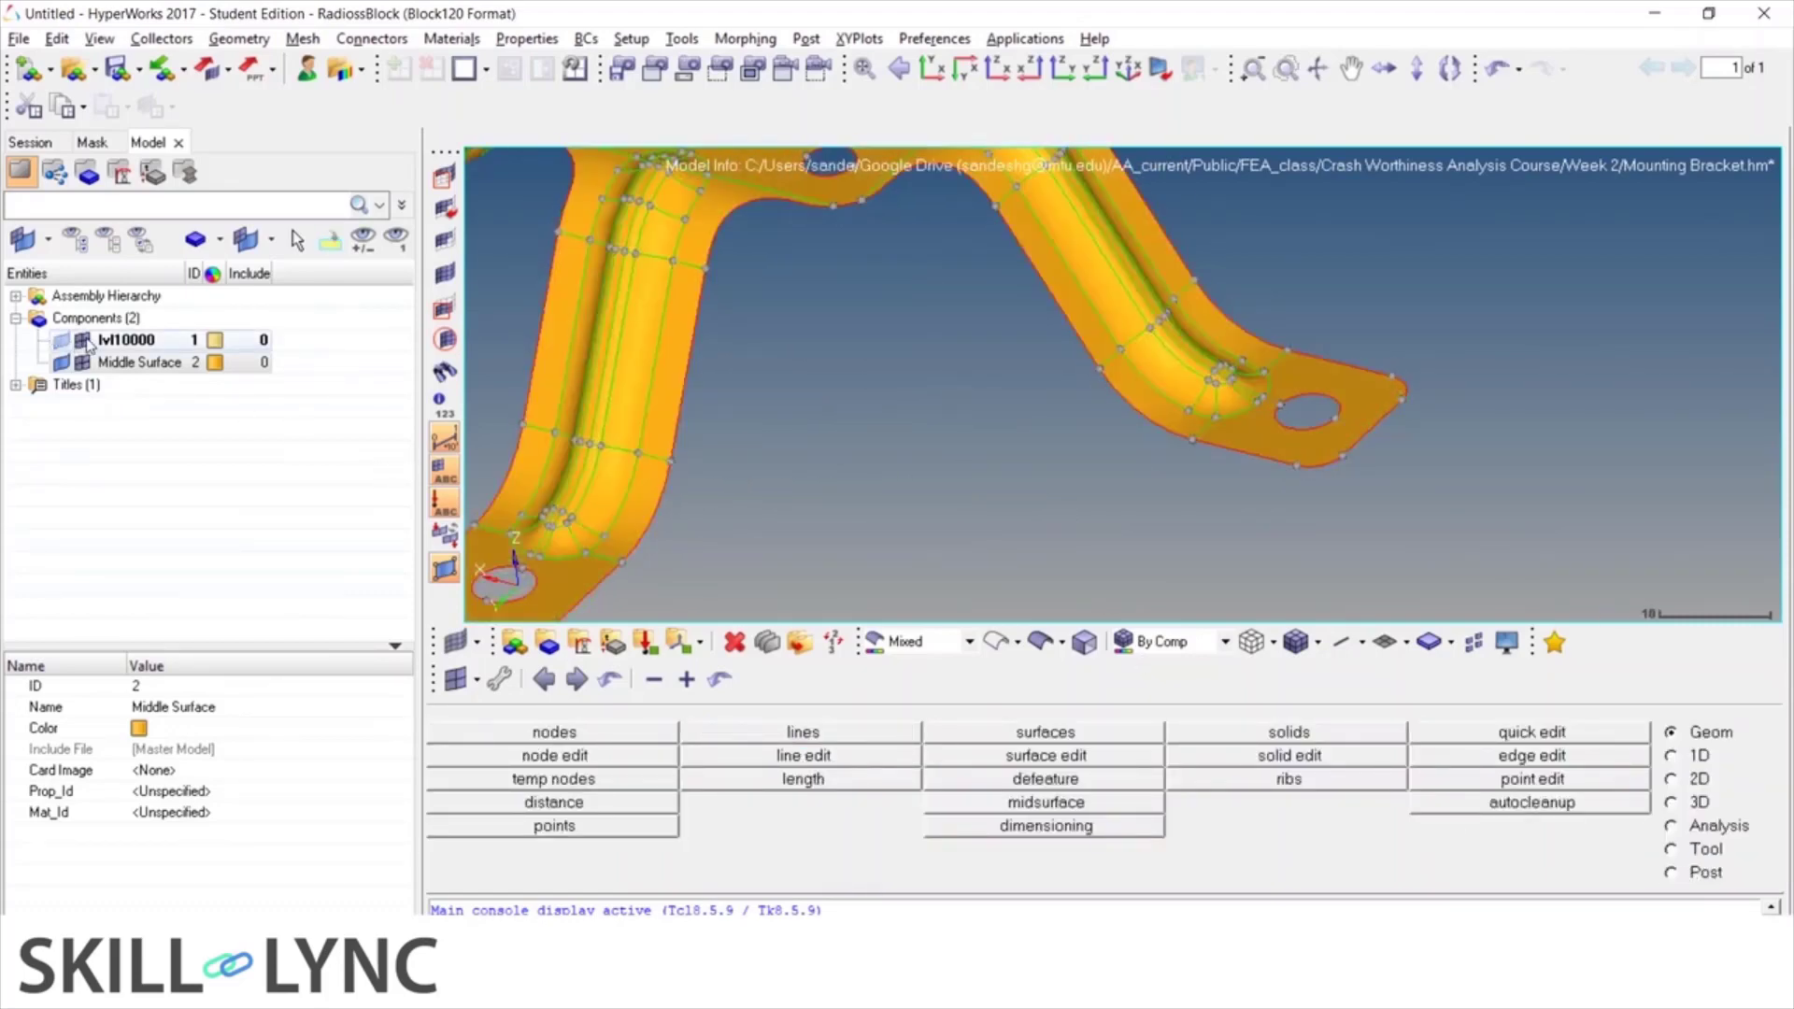
Rename the Middle Surface component as modified and make it the current component
{"action": "right_click", "coordinate": [161, 364]}
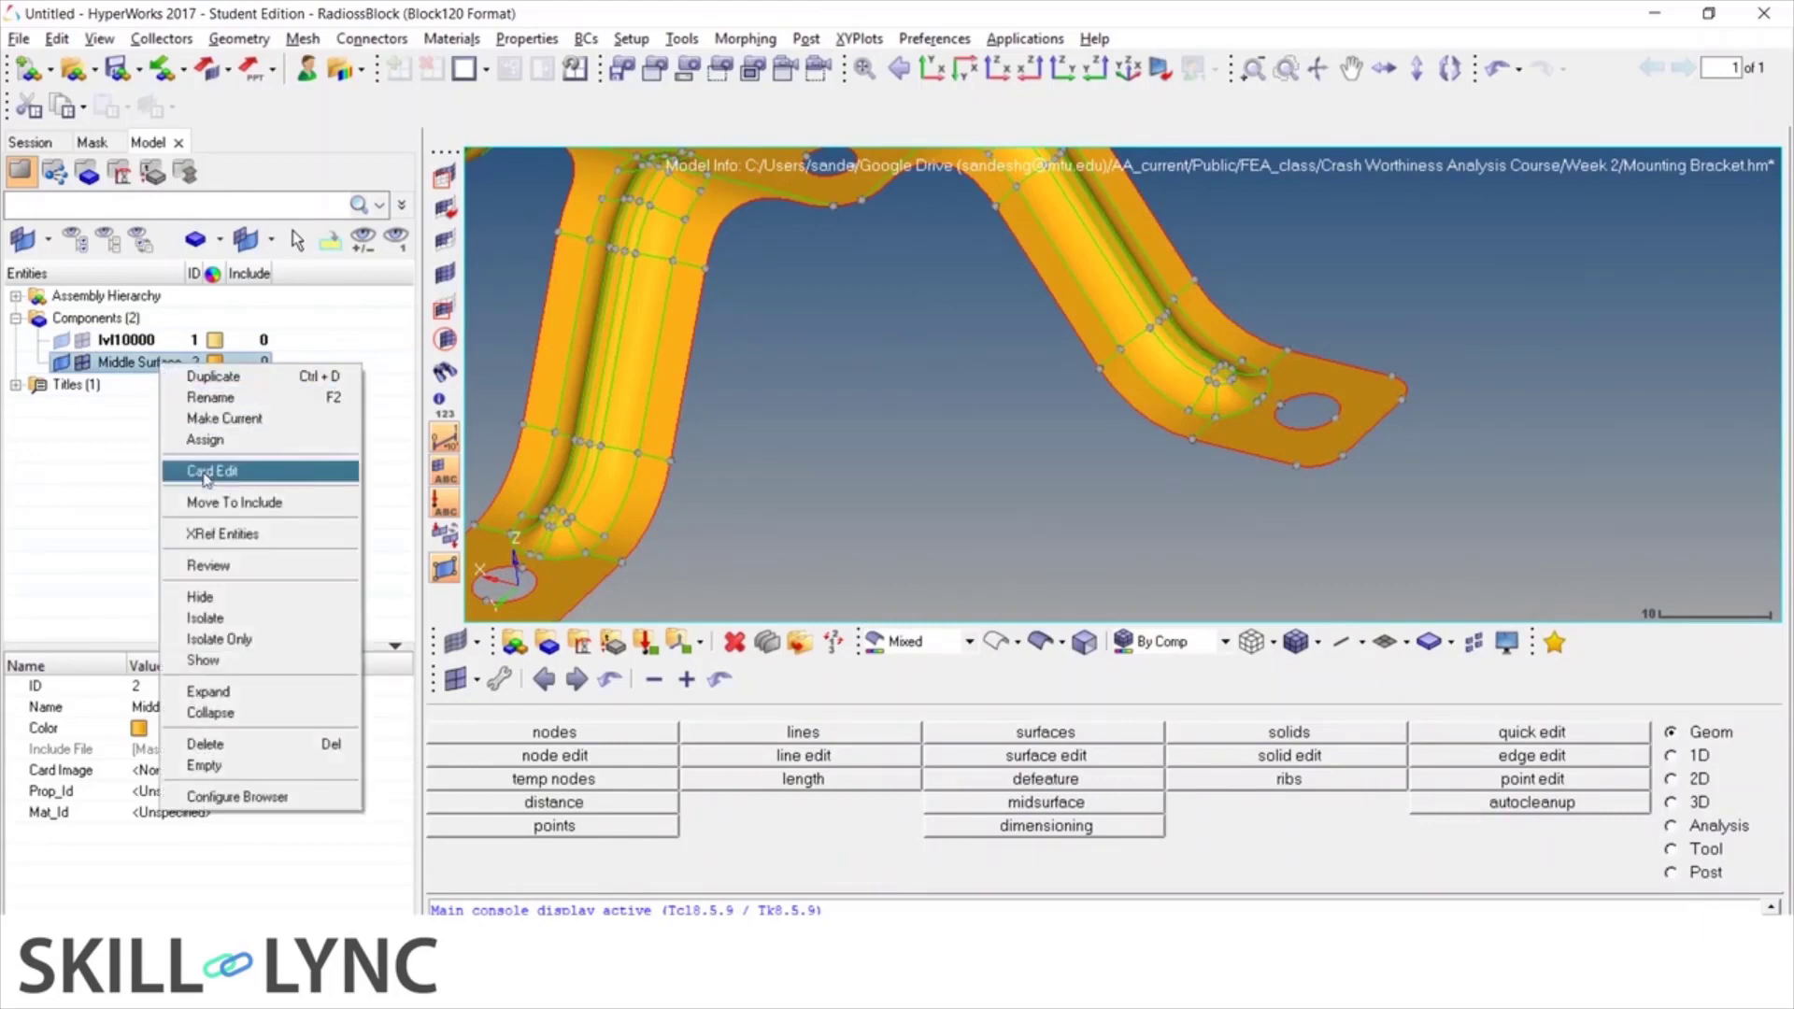
{"action": "left_click", "coordinate": [259, 402]}
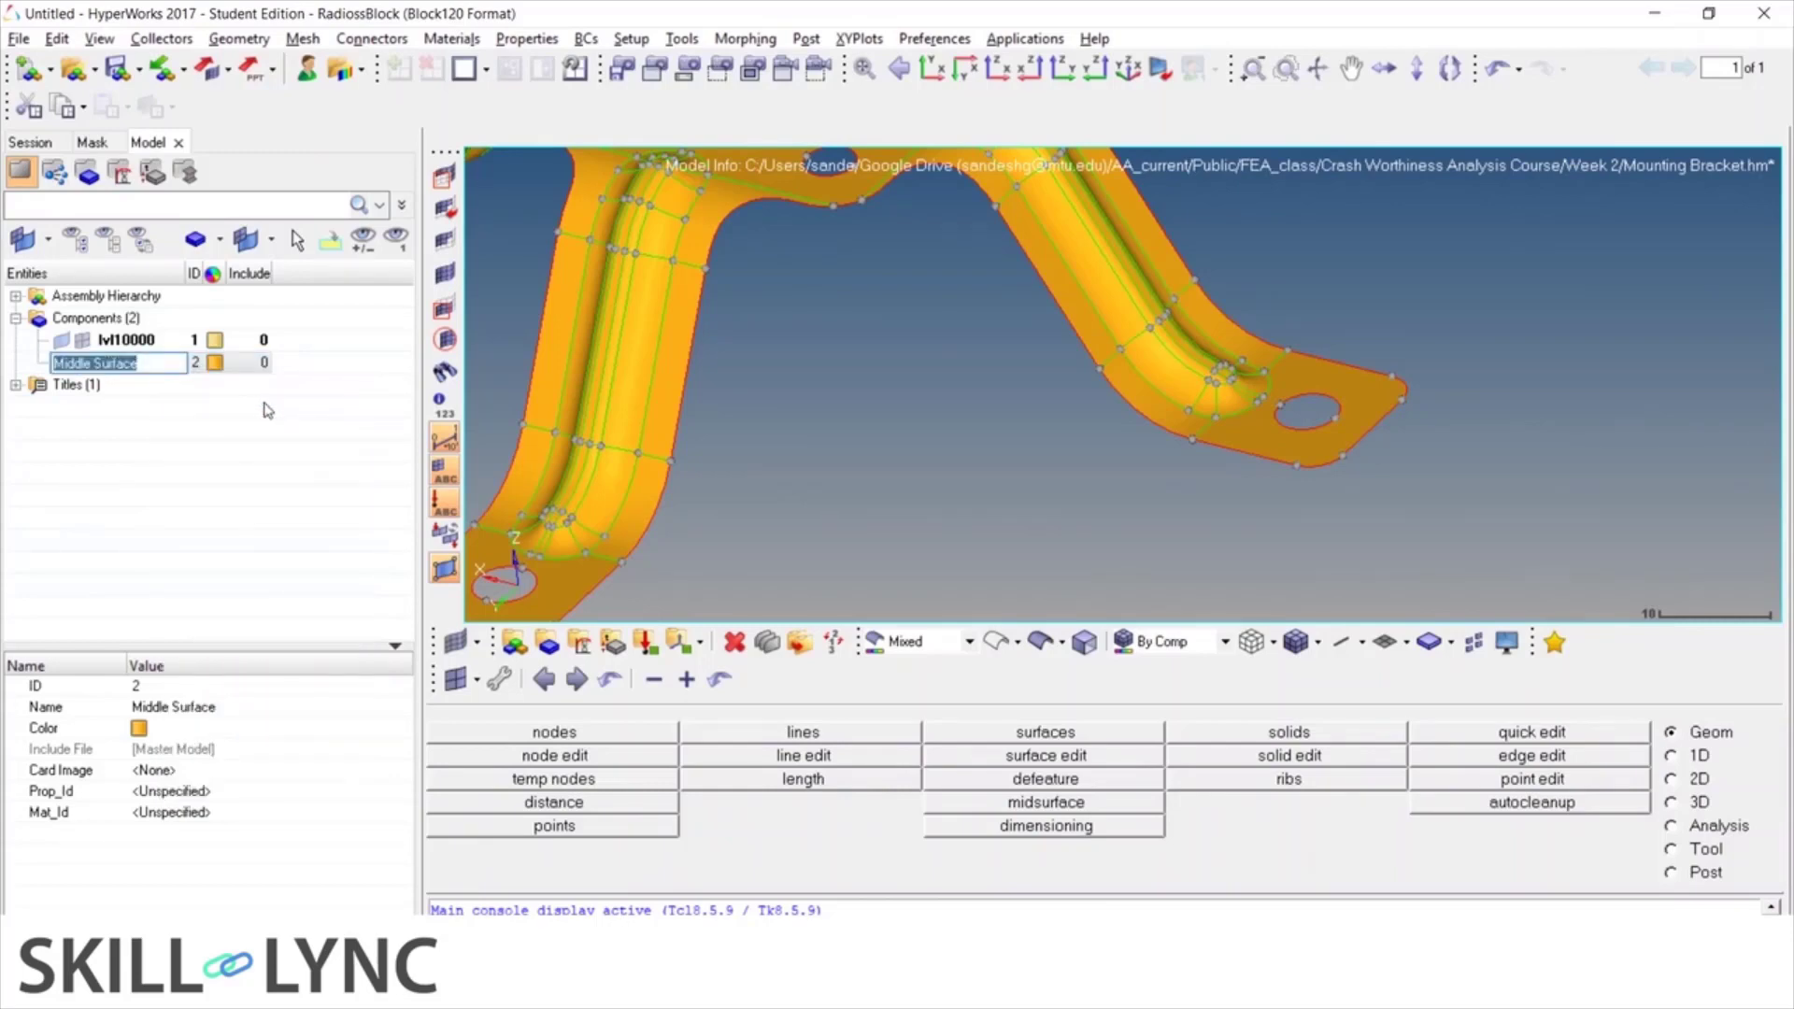
{"action": "type", "text": "modified"}
{"action": "key", "text": "Return"}
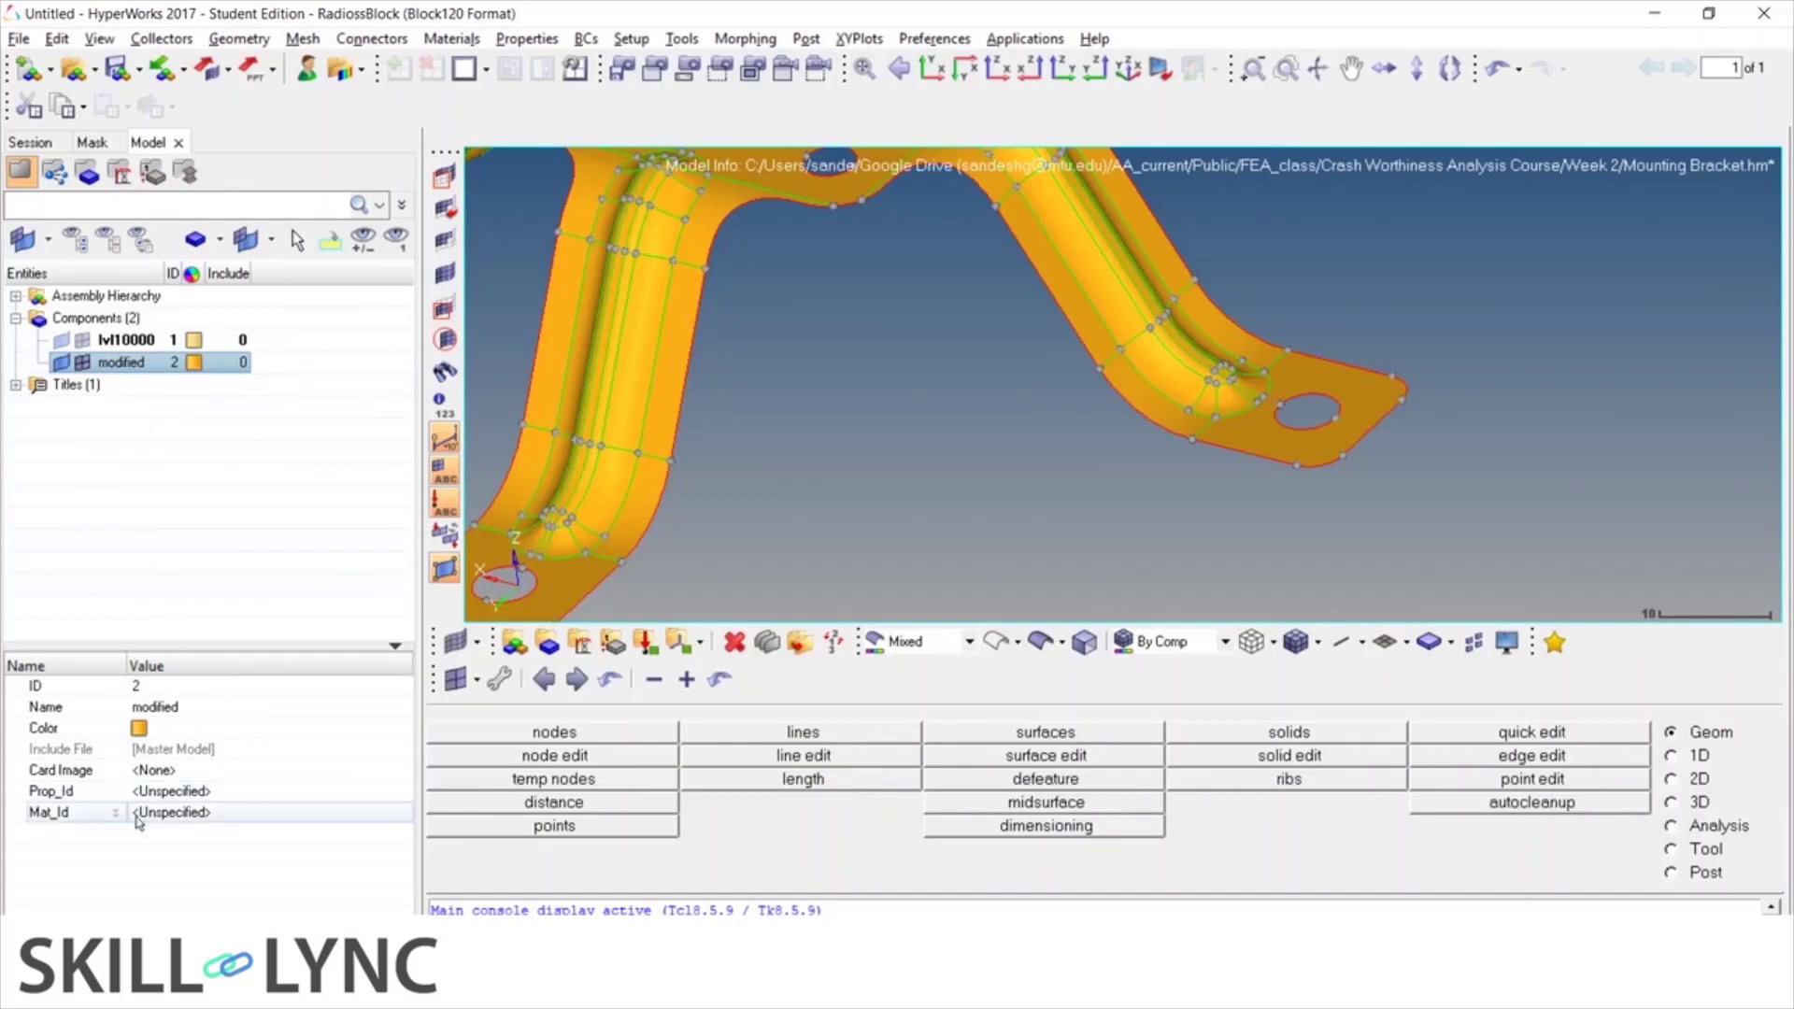
{"action": "right_click", "coordinate": [130, 362]}
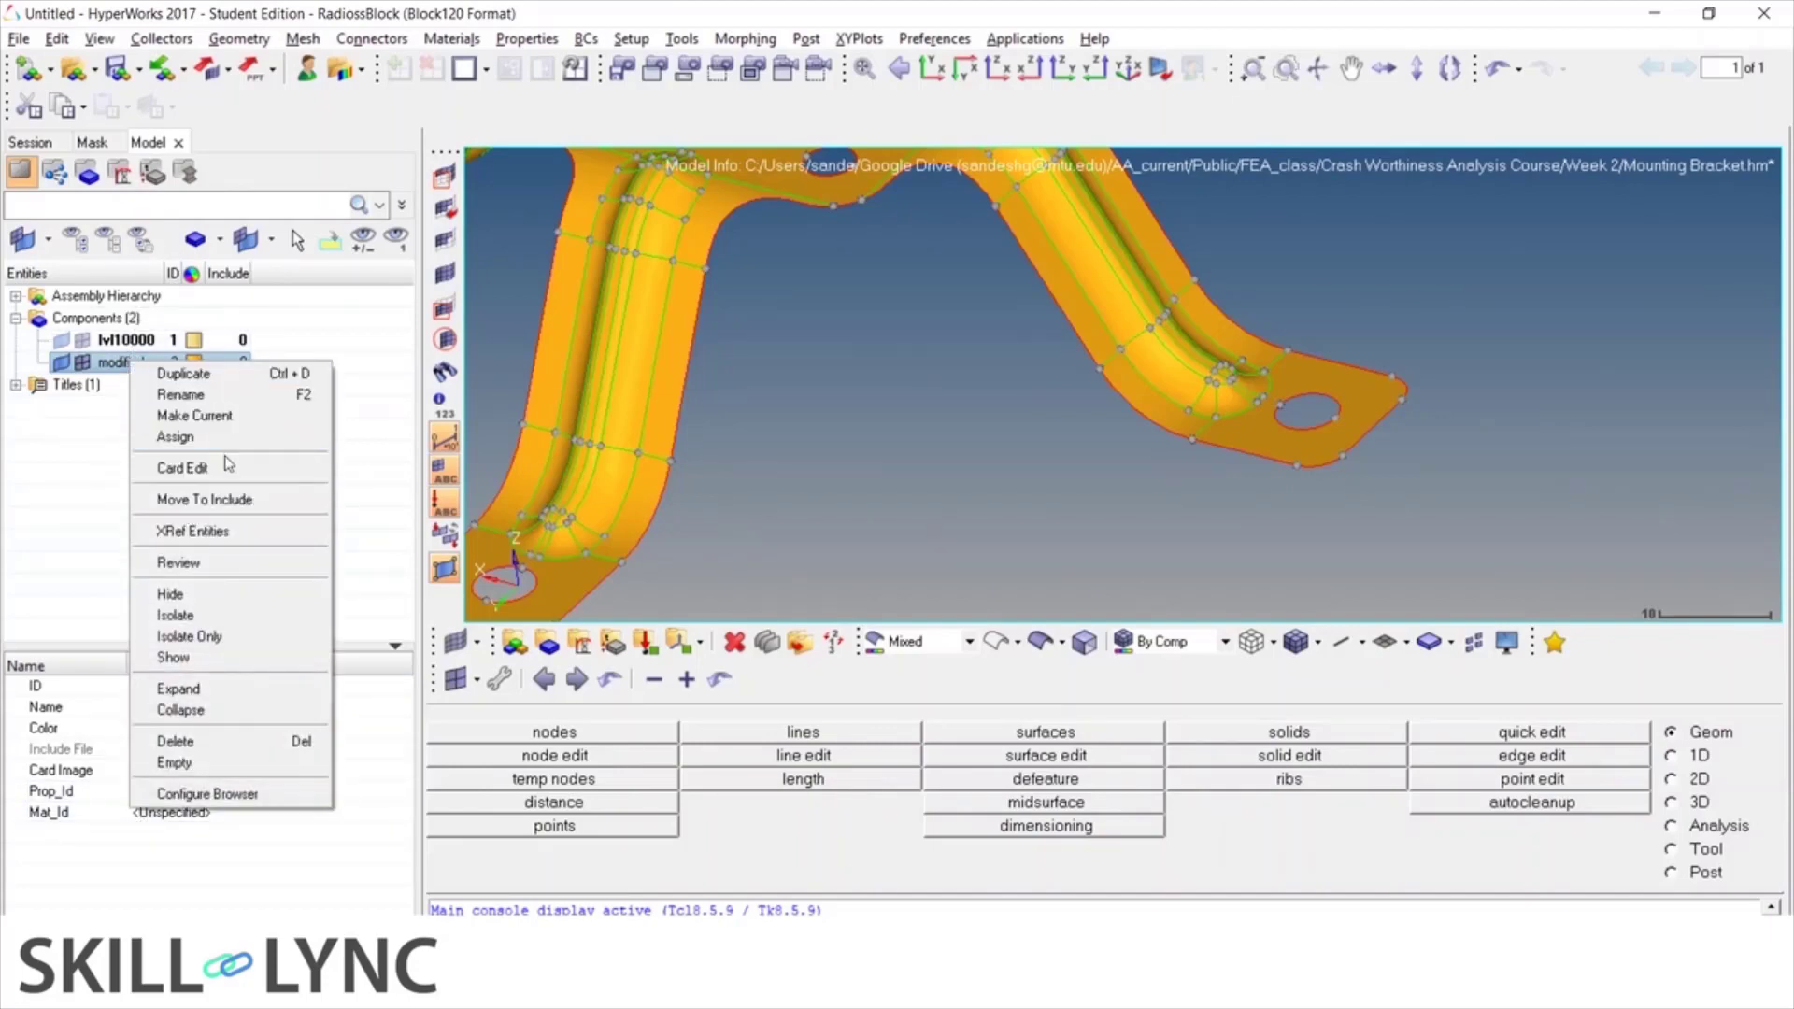
{"action": "left_click", "coordinate": [234, 417]}
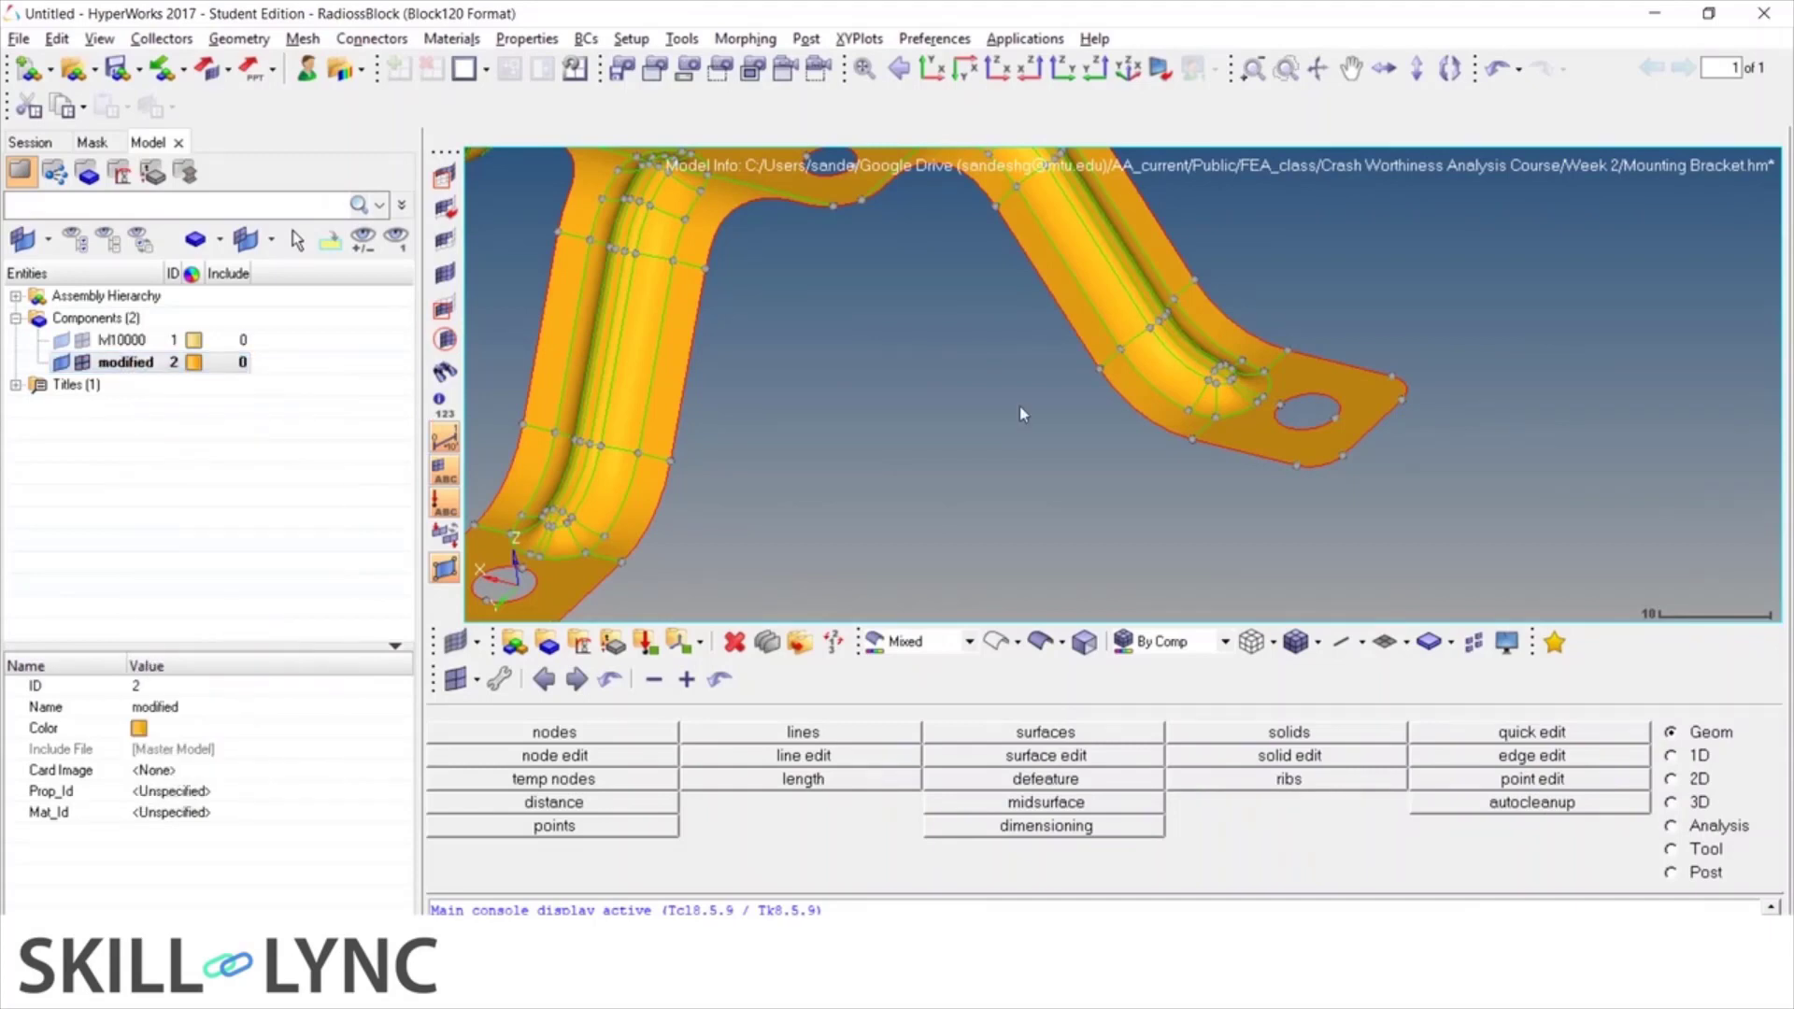
Examine the extracted midsurface's shared and free edges around the hub plate, holes, arms and rib ends
{"action": "scroll", "coordinate": [1019, 406], "scroll_direction": "down", "scroll_amount": 4}
{"action": "scroll", "coordinate": [964, 321], "scroll_direction": "up", "scroll_amount": 4}
{"action": "scroll", "coordinate": [902, 303], "scroll_direction": "up", "scroll_amount": 4}
{"action": "scroll", "coordinate": [1062, 409], "scroll_direction": "down", "scroll_amount": 6}
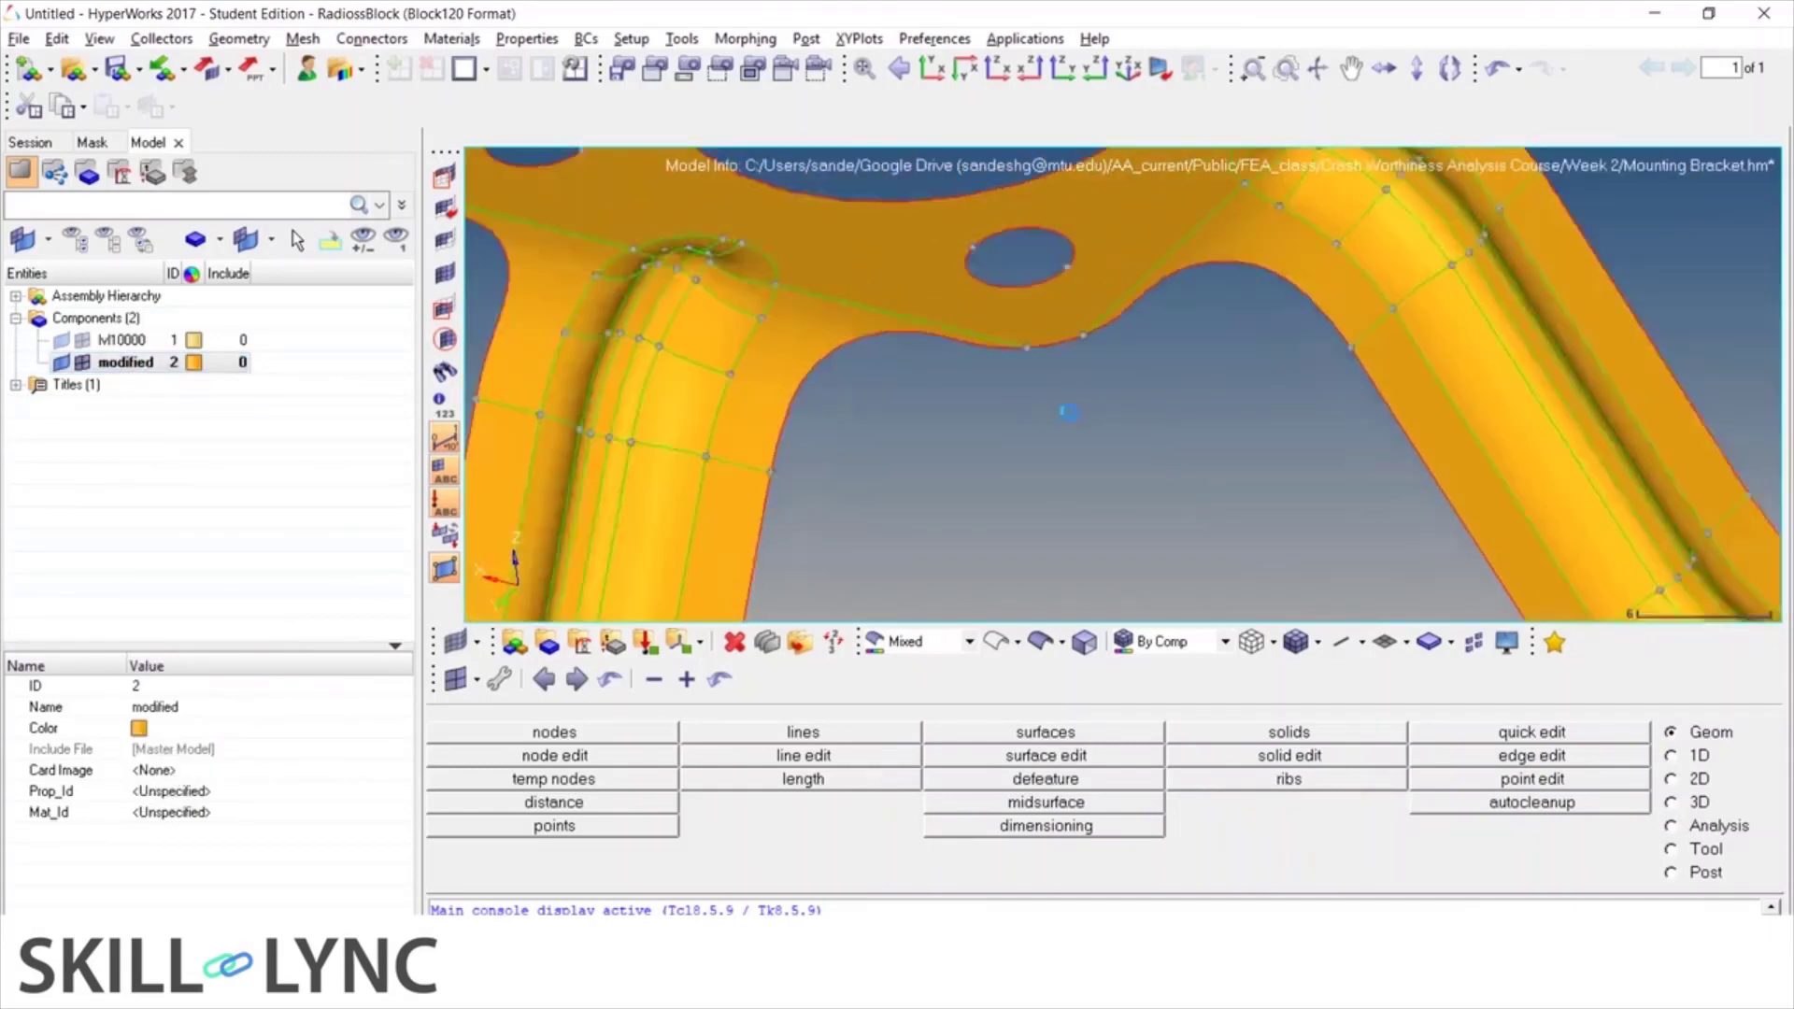
{"action": "left_click_drag", "start_coordinate": [1062, 408], "coordinate": [979, 448], "text": "ctrl"}
{"action": "scroll", "coordinate": [1075, 254], "scroll_direction": "up", "scroll_amount": 4}
{"action": "scroll", "coordinate": [972, 355], "scroll_direction": "up", "scroll_amount": 2}
{"action": "scroll", "coordinate": [1028, 420], "scroll_direction": "down", "scroll_amount": 4}
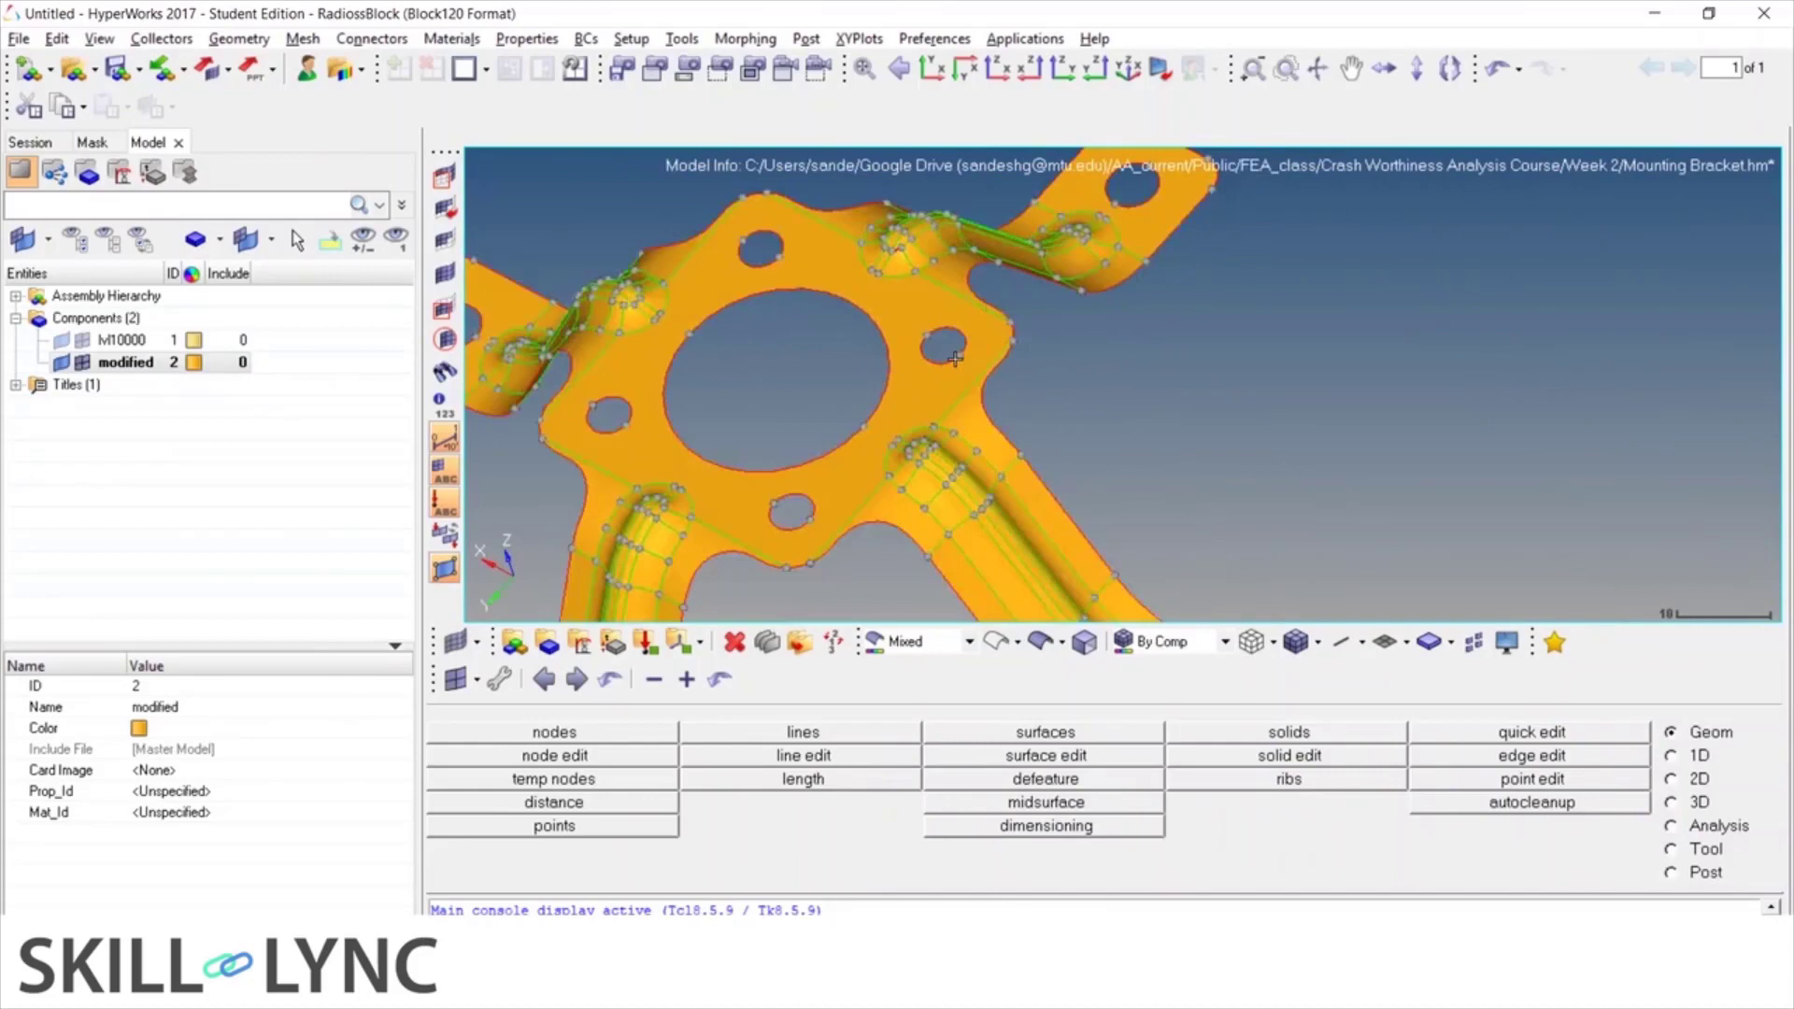
{"action": "scroll", "coordinate": [976, 432], "scroll_direction": "up", "scroll_amount": 3}
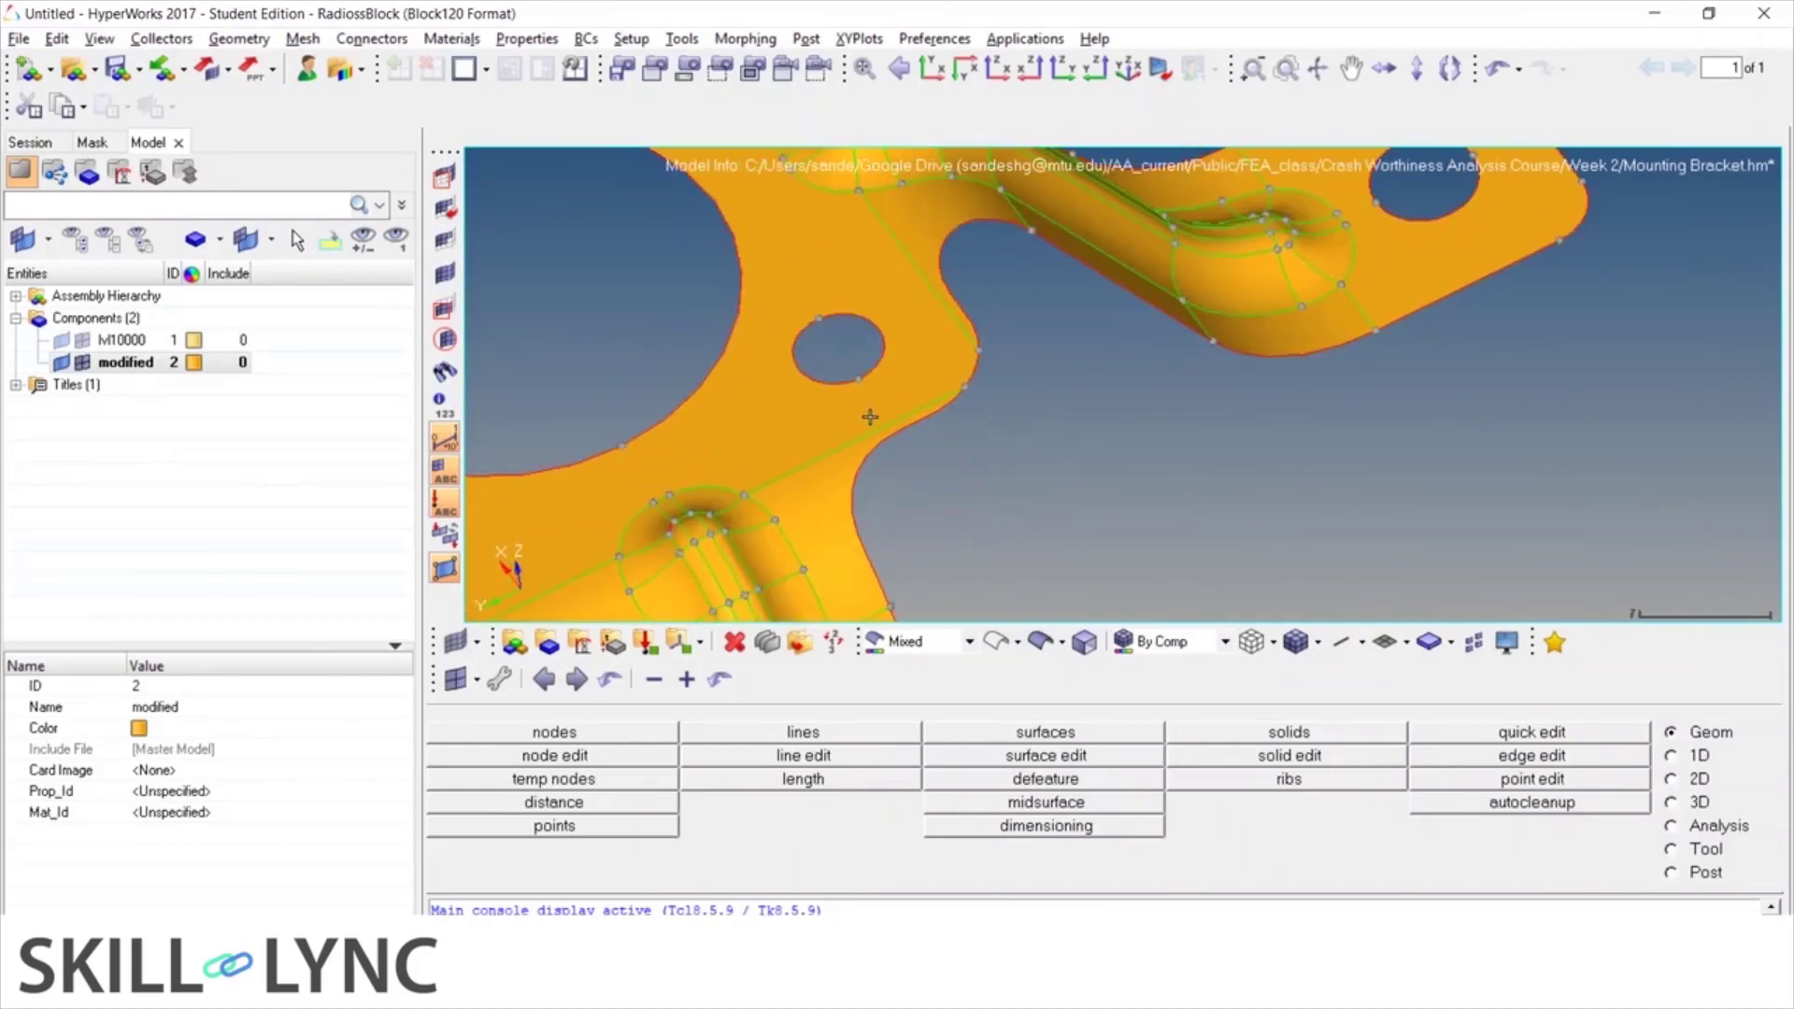
{"action": "scroll", "coordinate": [870, 417], "scroll_direction": "down", "scroll_amount": 4}
{"action": "scroll", "coordinate": [897, 392], "scroll_direction": "up", "scroll_amount": 5}
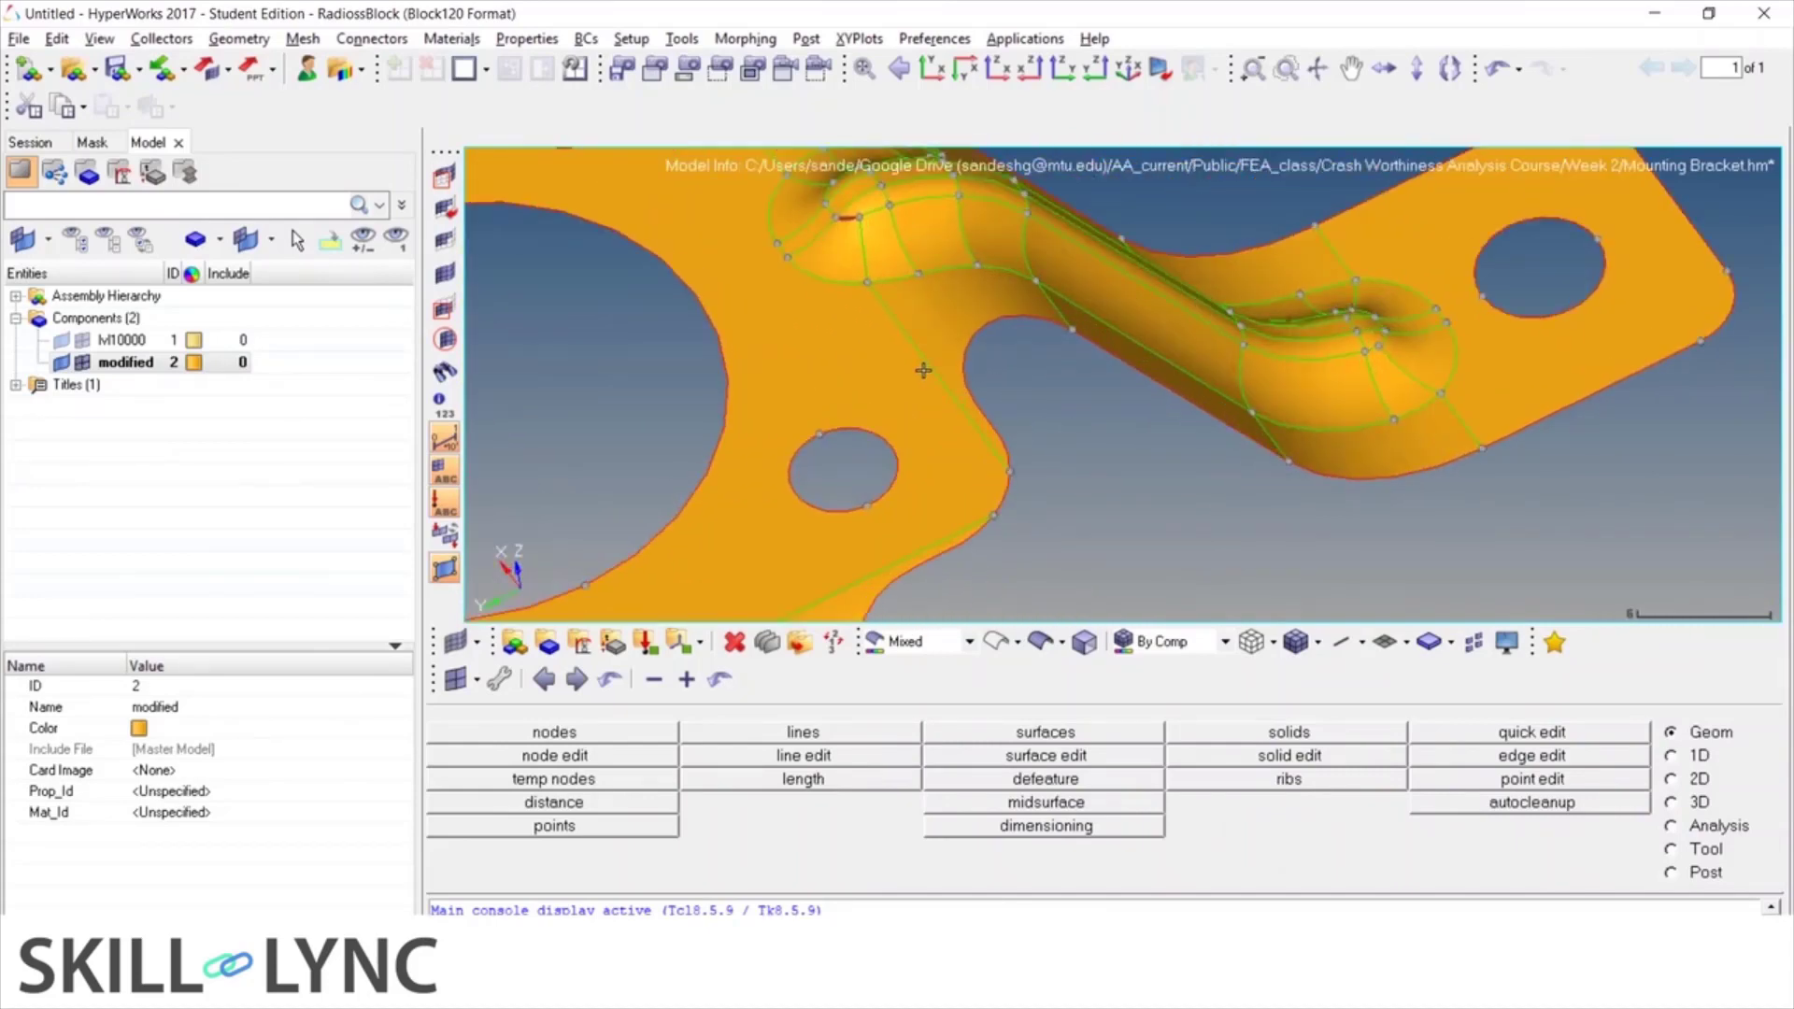
{"action": "scroll", "coordinate": [865, 255], "scroll_direction": "up", "scroll_amount": 3}
{"action": "scroll", "coordinate": [820, 261], "scroll_direction": "down", "scroll_amount": 4}
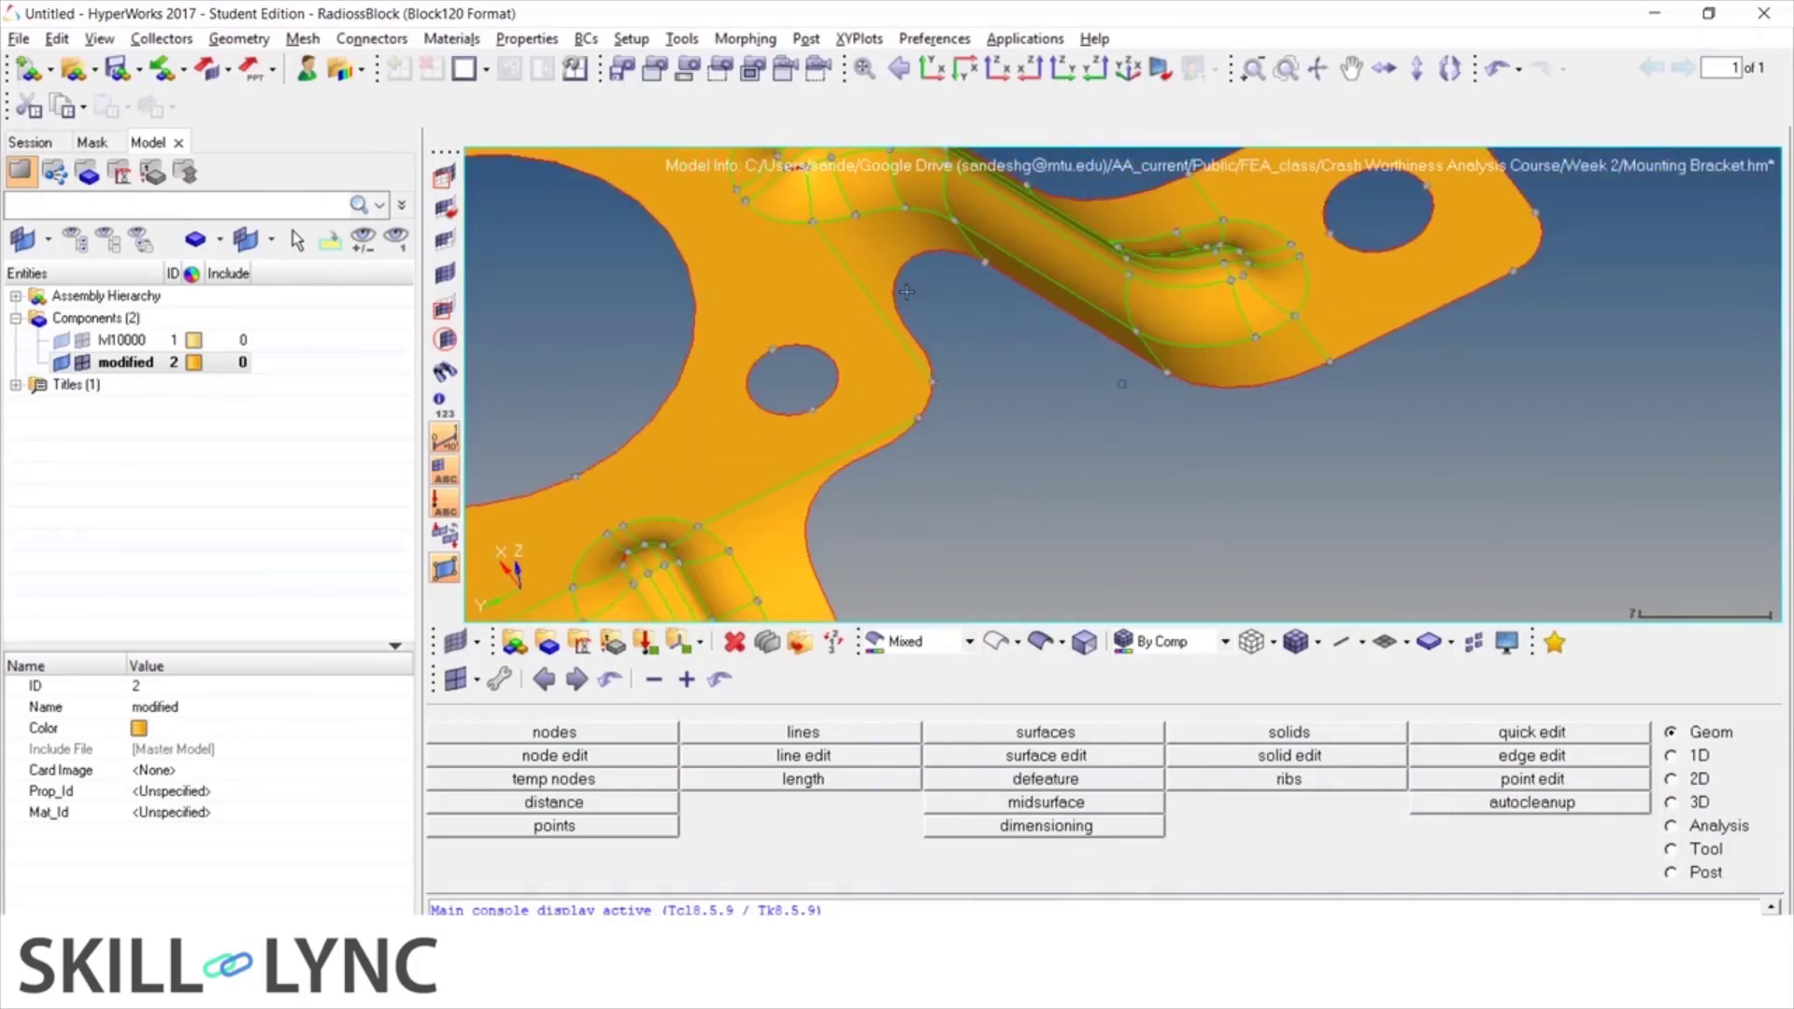
{"action": "scroll", "coordinate": [955, 309], "scroll_direction": "down", "scroll_amount": 5}
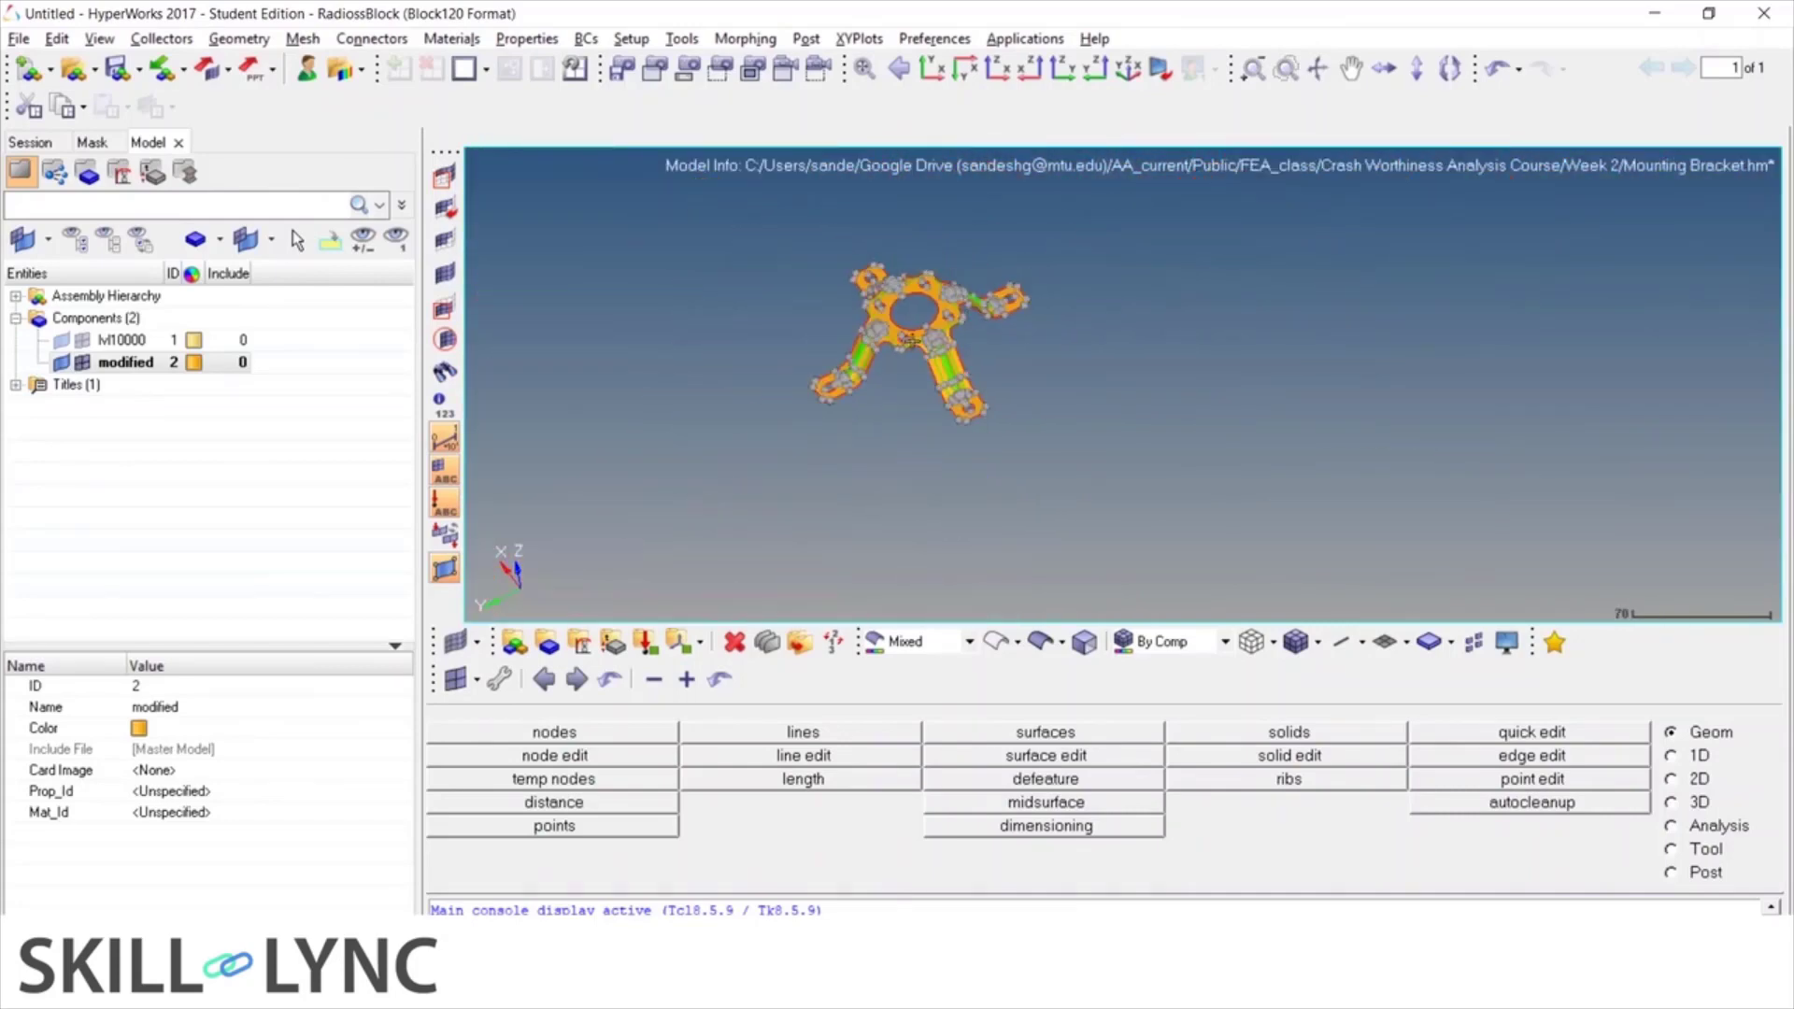
{"action": "scroll", "coordinate": [908, 351], "scroll_direction": "up", "scroll_amount": 2}
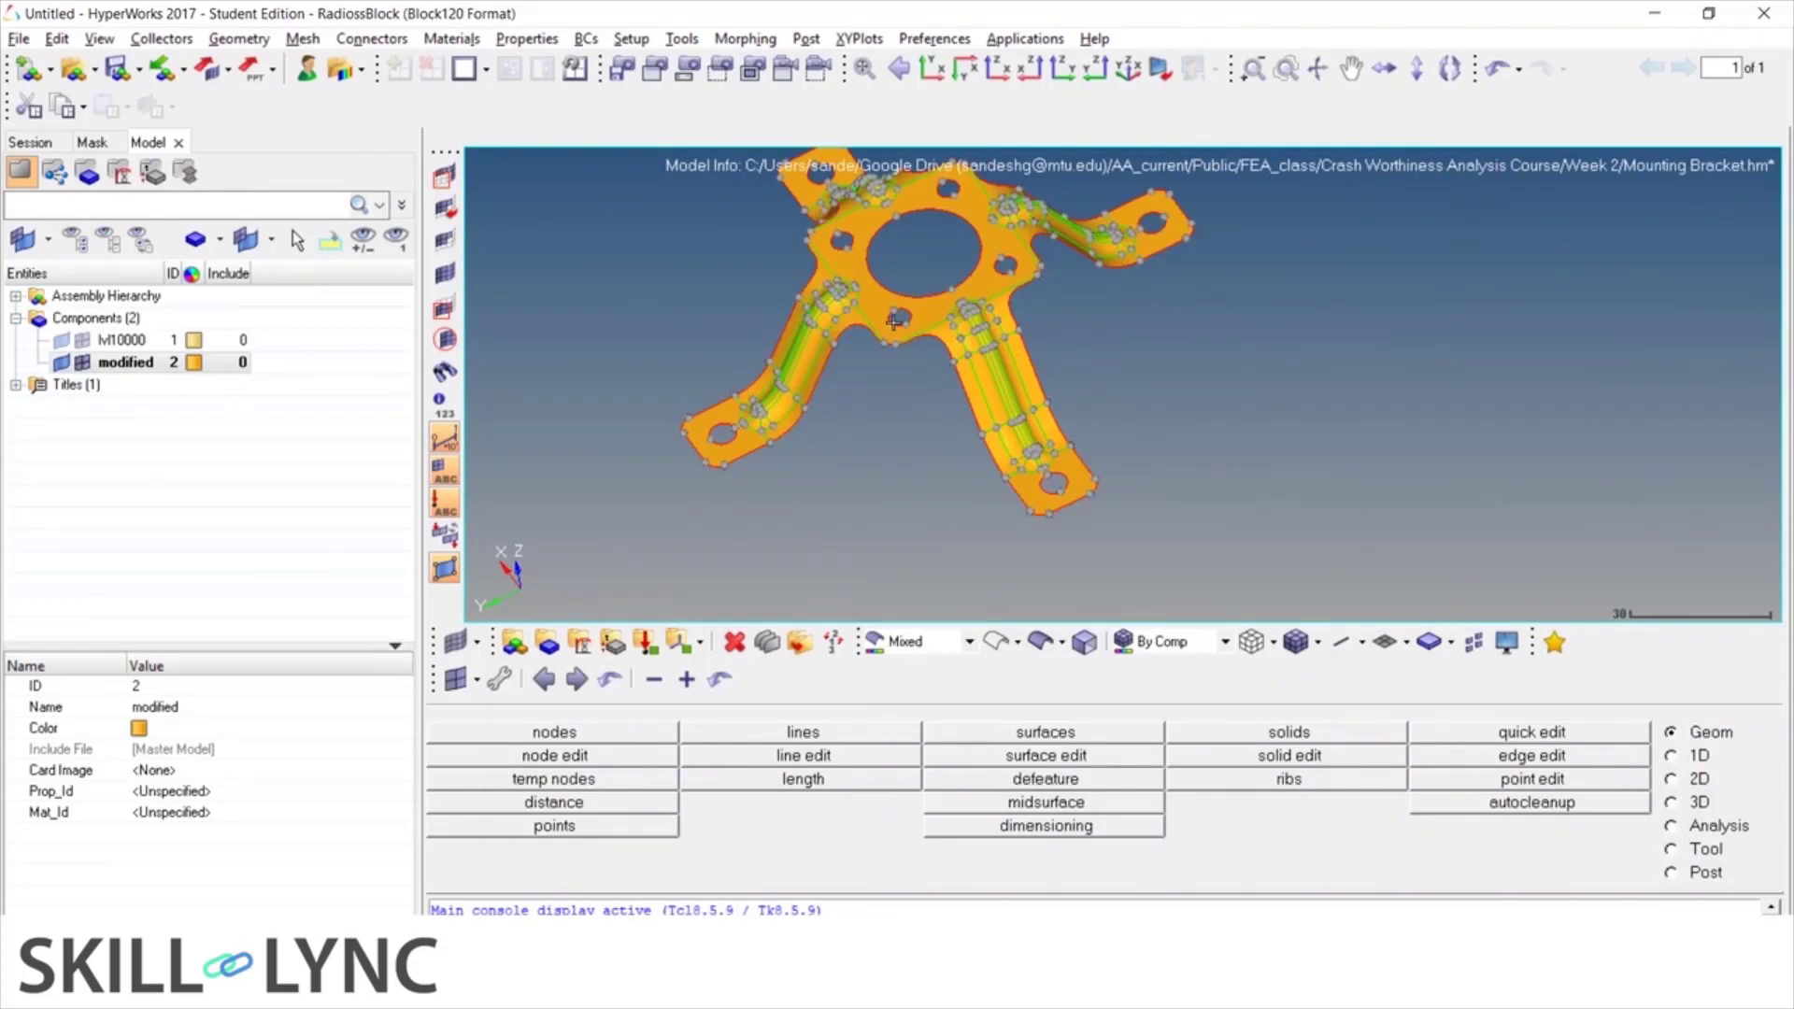
{"action": "scroll", "coordinate": [894, 321], "scroll_direction": "up", "scroll_amount": 4}
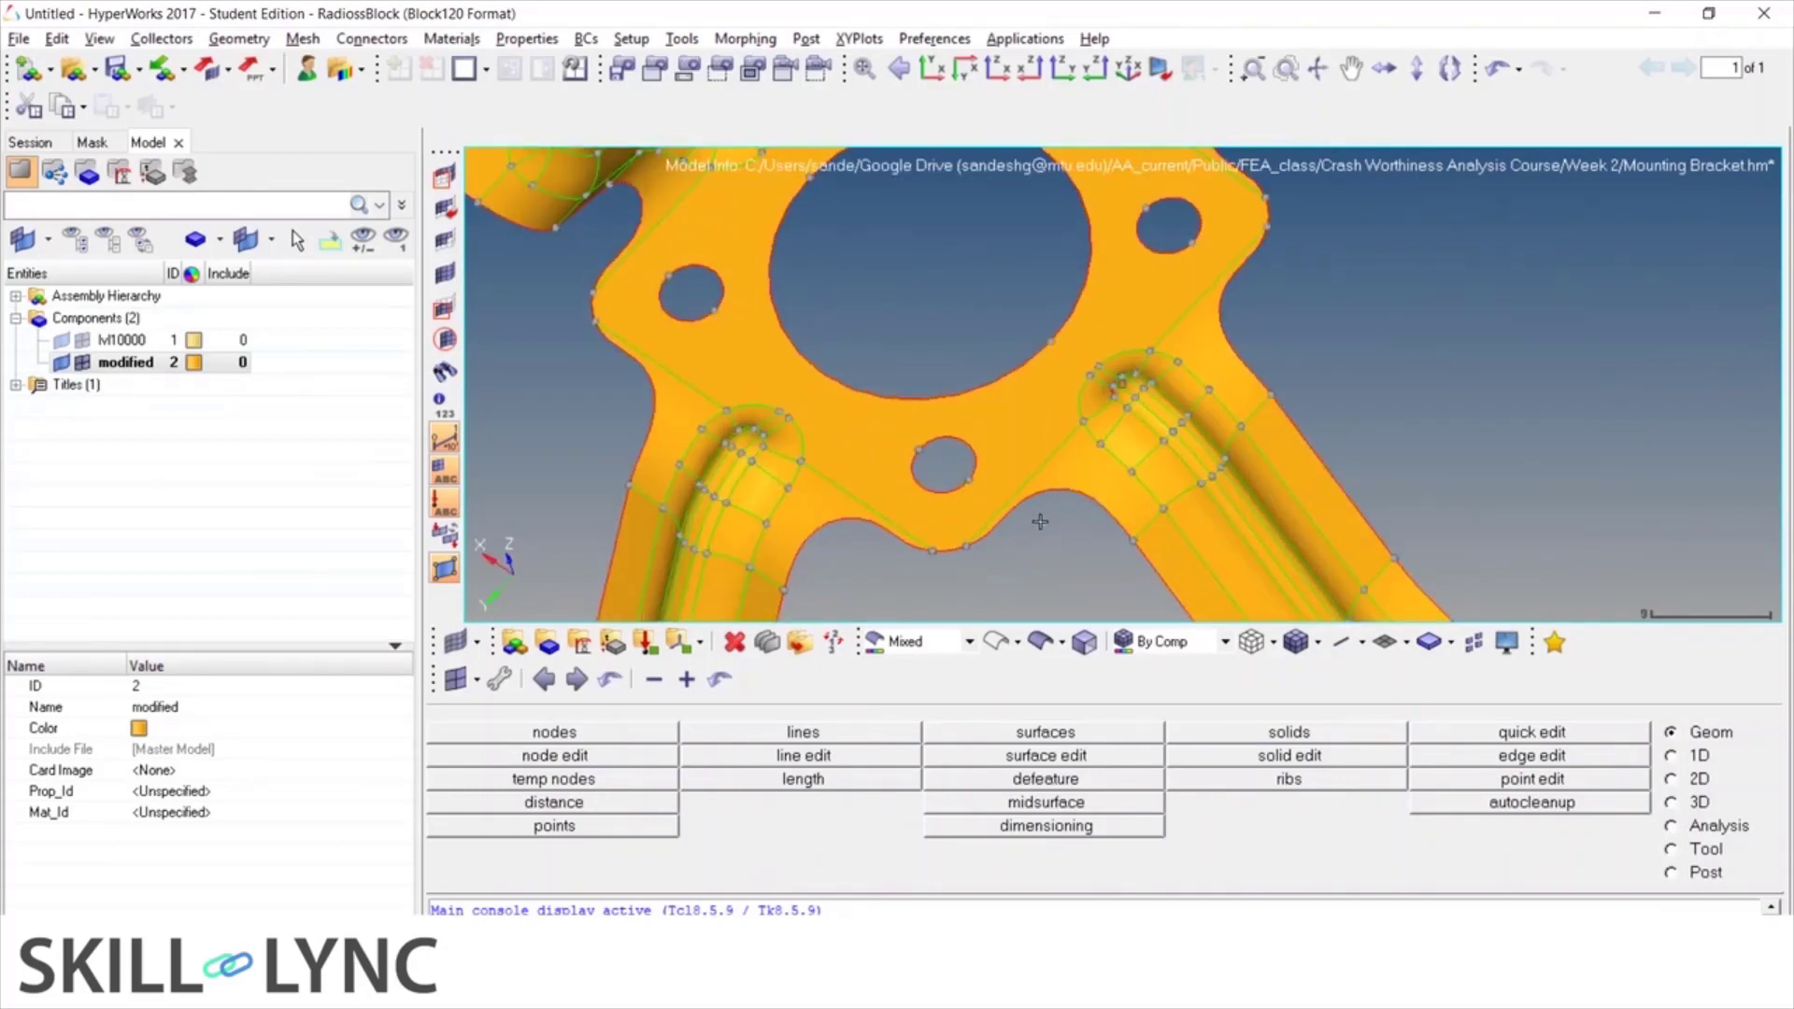
Suppress the straight shared edges between the hub plate and the arms by toggling them in Quick Edit
{"action": "key", "text": "F11"}
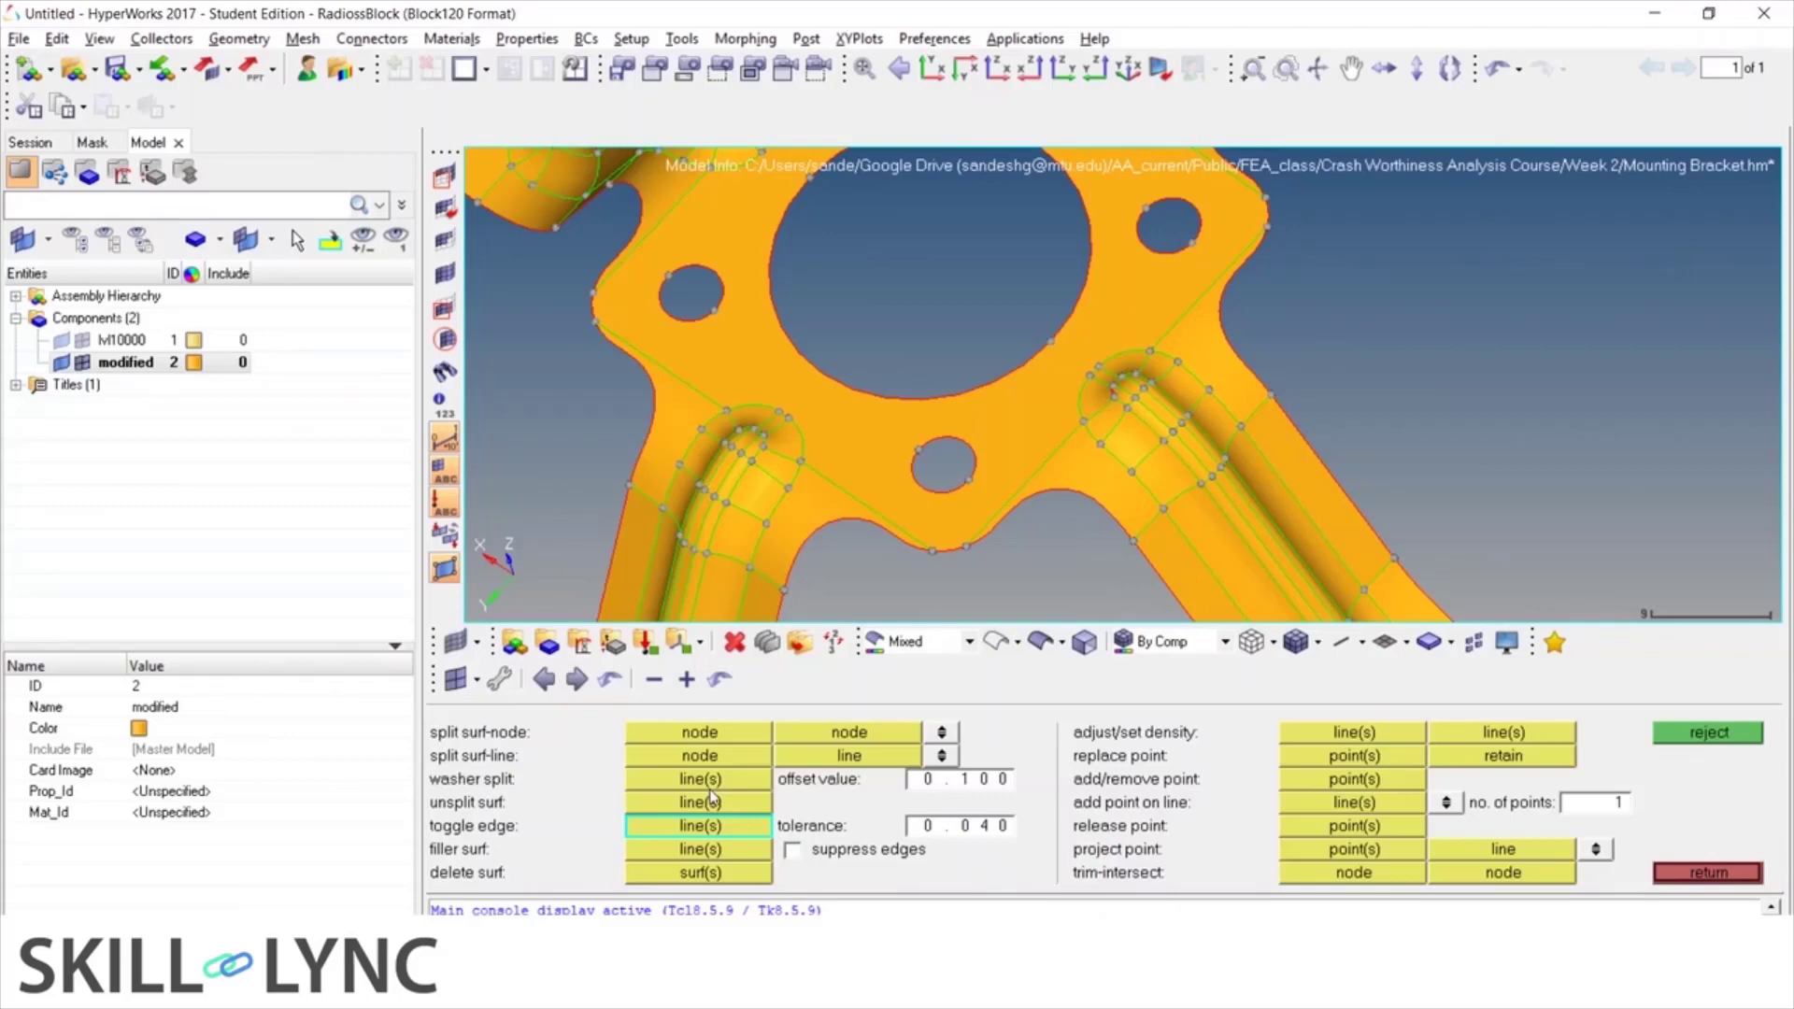
{"action": "left_click", "coordinate": [712, 826]}
{"action": "left_click", "coordinate": [1190, 308]}
{"action": "scroll", "coordinate": [939, 519], "scroll_direction": "down", "scroll_amount": 5, "text": "ctrl"}
{"action": "scroll", "coordinate": [850, 439], "scroll_direction": "up", "scroll_amount": 6, "text": "ctrl"}
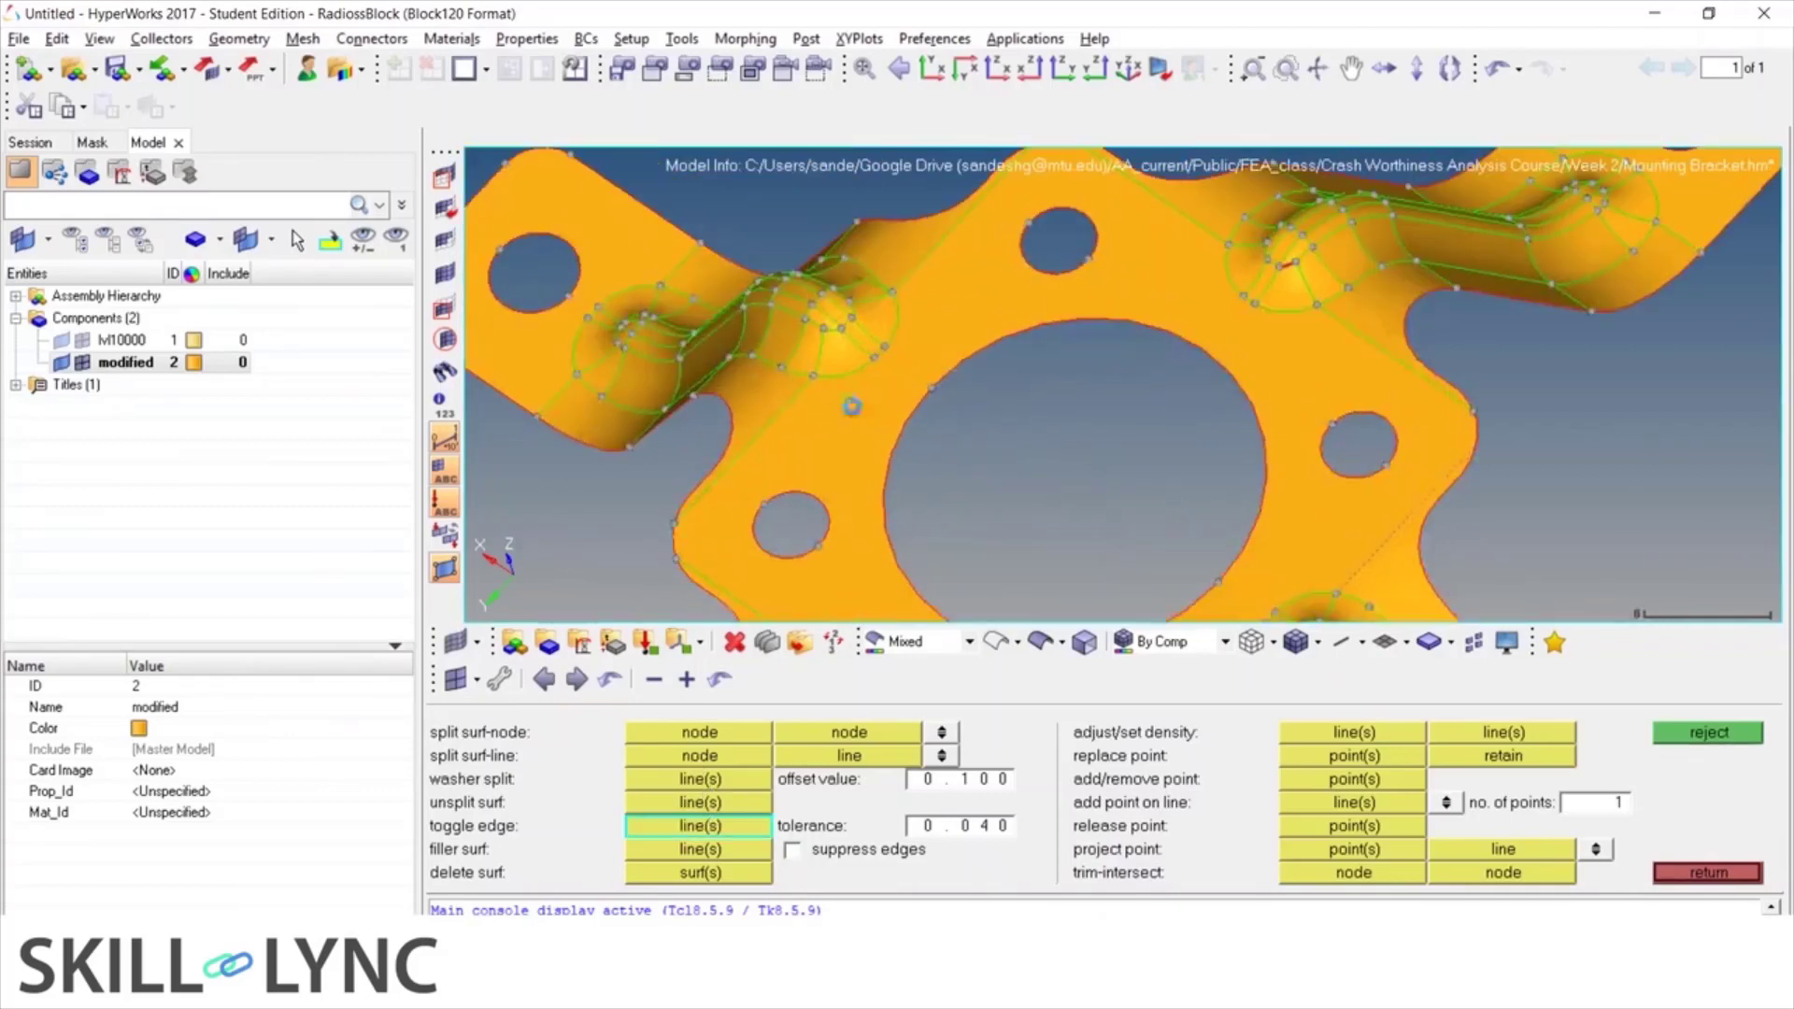
{"action": "left_click", "coordinate": [926, 254]}
{"action": "scroll", "coordinate": [1364, 323], "scroll_direction": "down", "scroll_amount": 5}
{"action": "scroll", "coordinate": [1205, 402], "scroll_direction": "up", "scroll_amount": 6}
{"action": "scroll", "coordinate": [1205, 402], "scroll_direction": "up", "scroll_amount": 3, "text": "ctrl"}
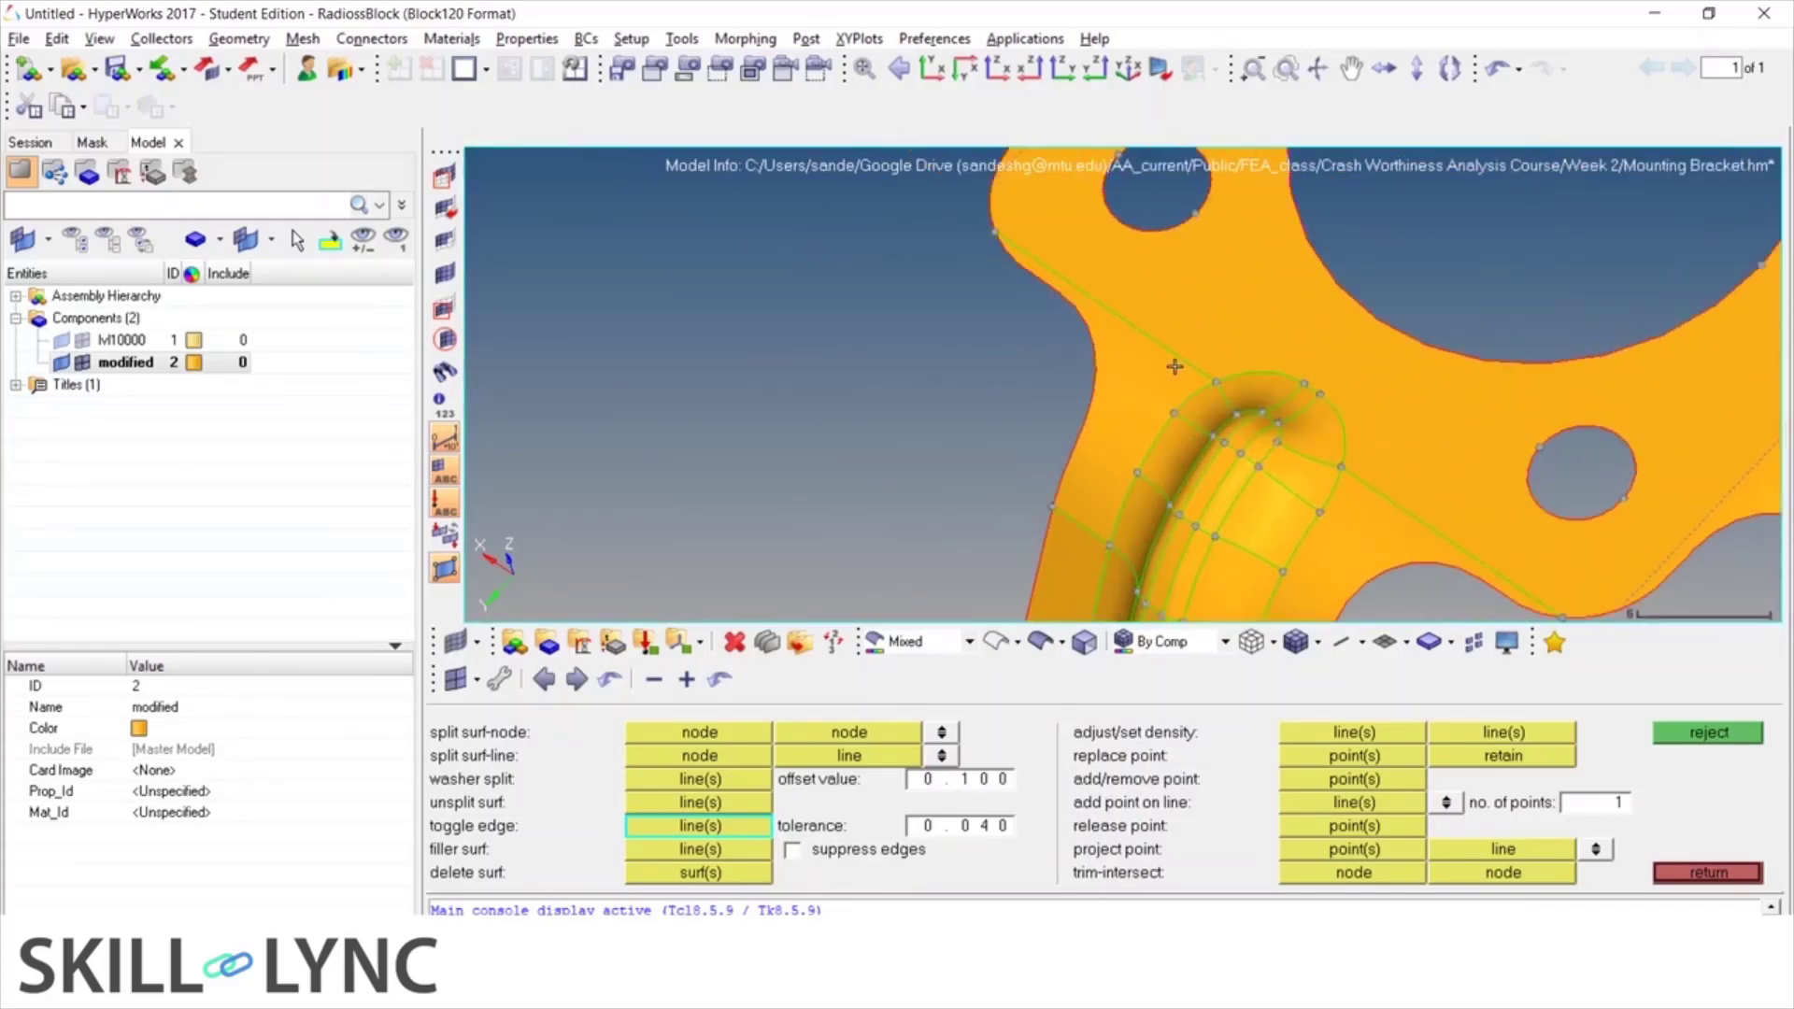
{"action": "left_click", "coordinate": [1175, 365]}
{"action": "left_click_drag", "start_coordinate": [917, 470], "coordinate": [928, 457], "text": "ctrl"}
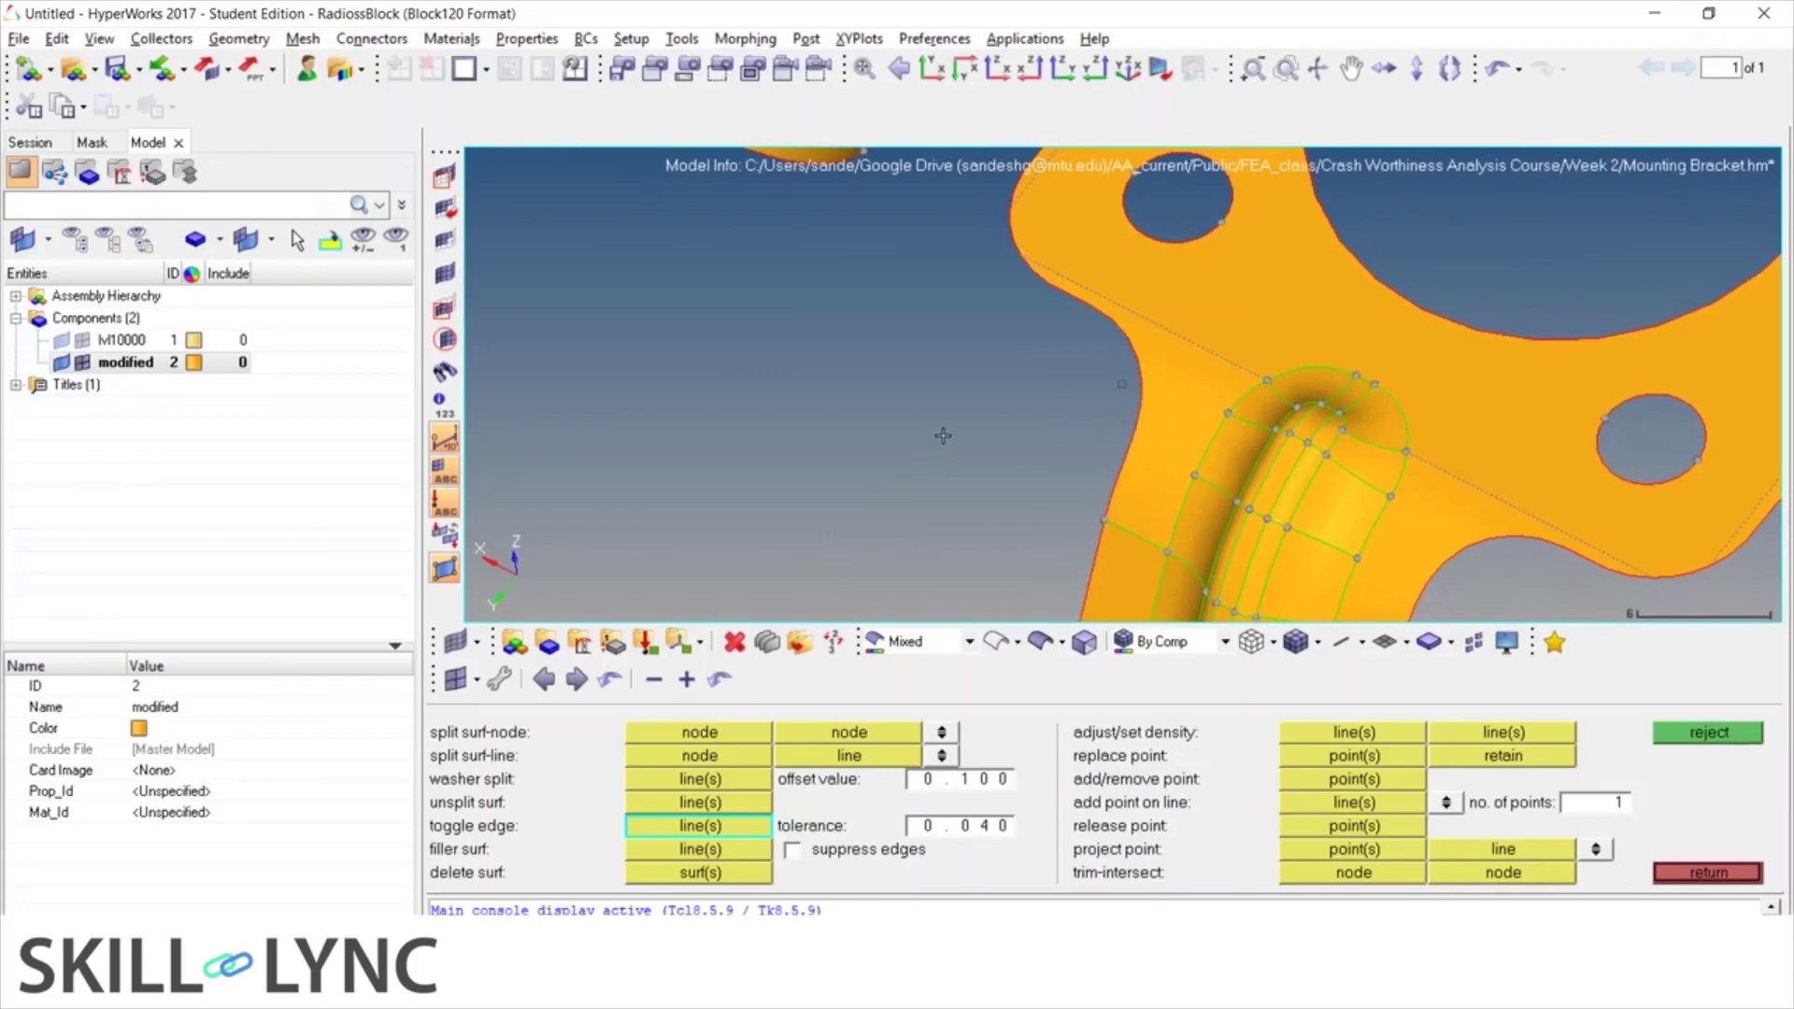
Create a node by coordinates at x = 1000, y = 10, z = 30
{"action": "key", "text": "F12"}
{"action": "scroll", "coordinate": [971, 356], "scroll_direction": "down", "scroll_amount": 3}
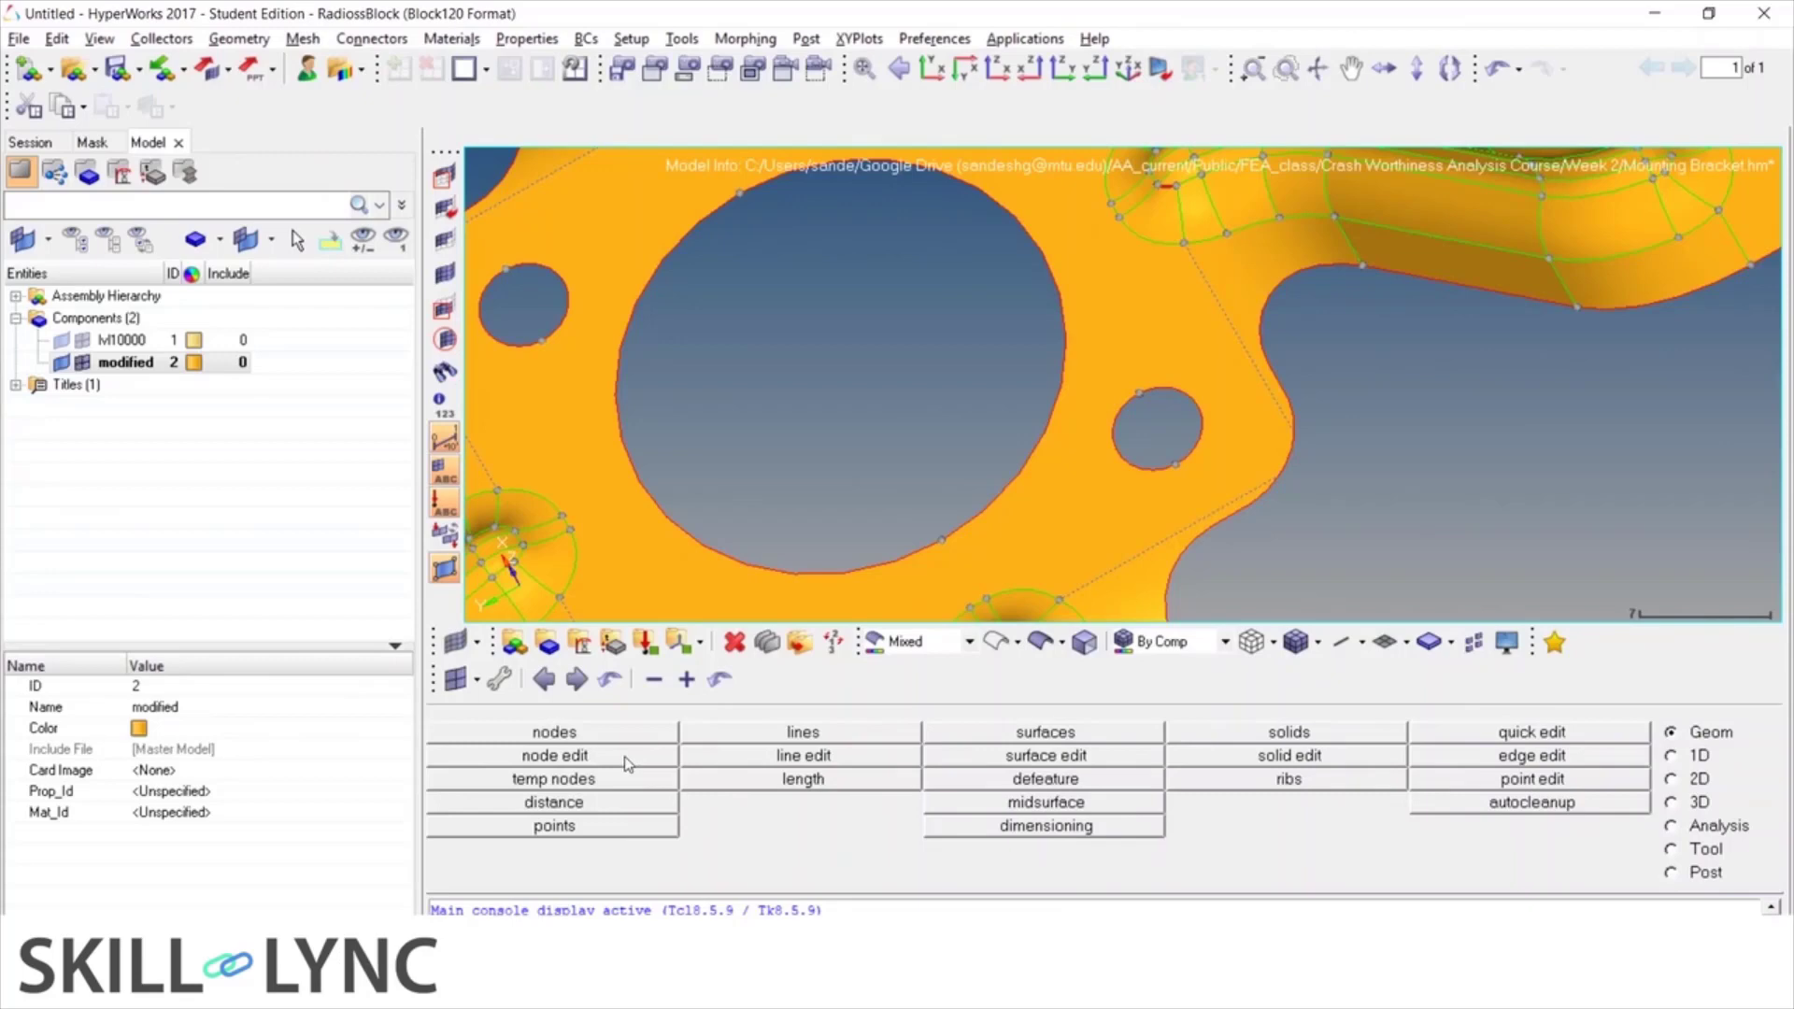
{"action": "left_click", "coordinate": [577, 734]}
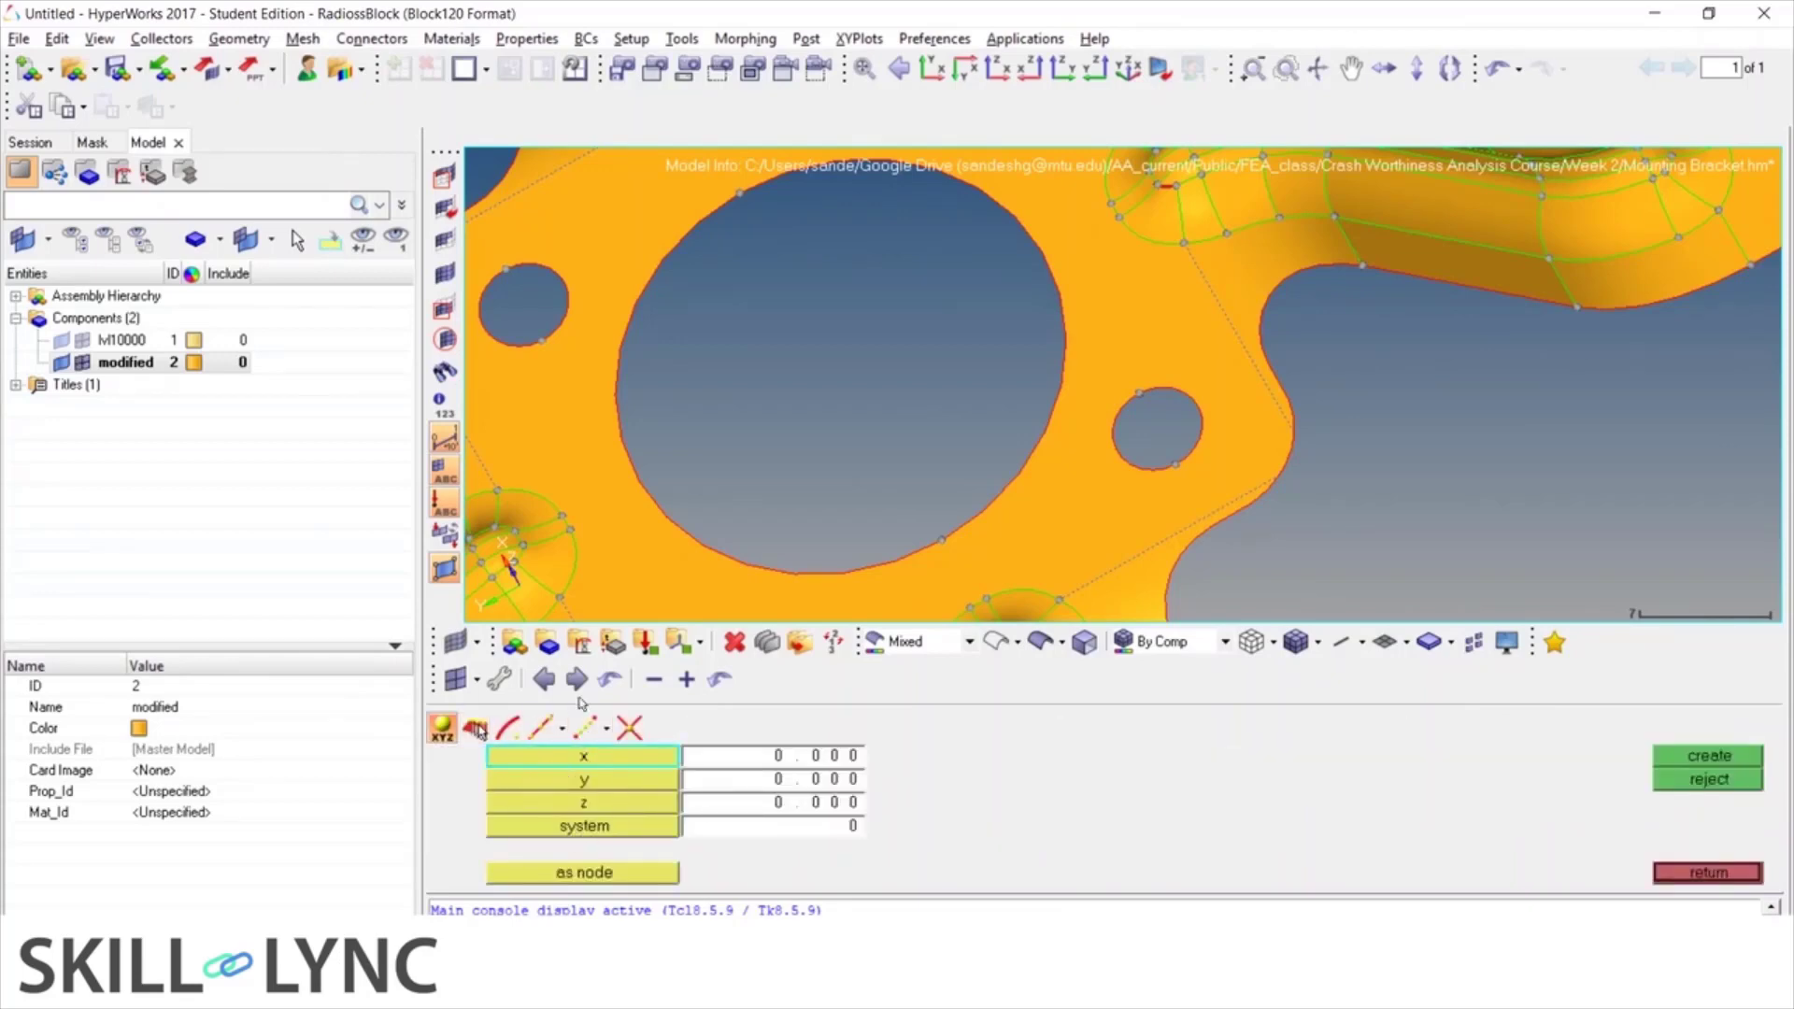
{"action": "scroll", "coordinate": [1146, 369], "scroll_direction": "down", "scroll_amount": 5}
{"action": "scroll", "coordinate": [1118, 371], "scroll_direction": "down", "scroll_amount": 4}
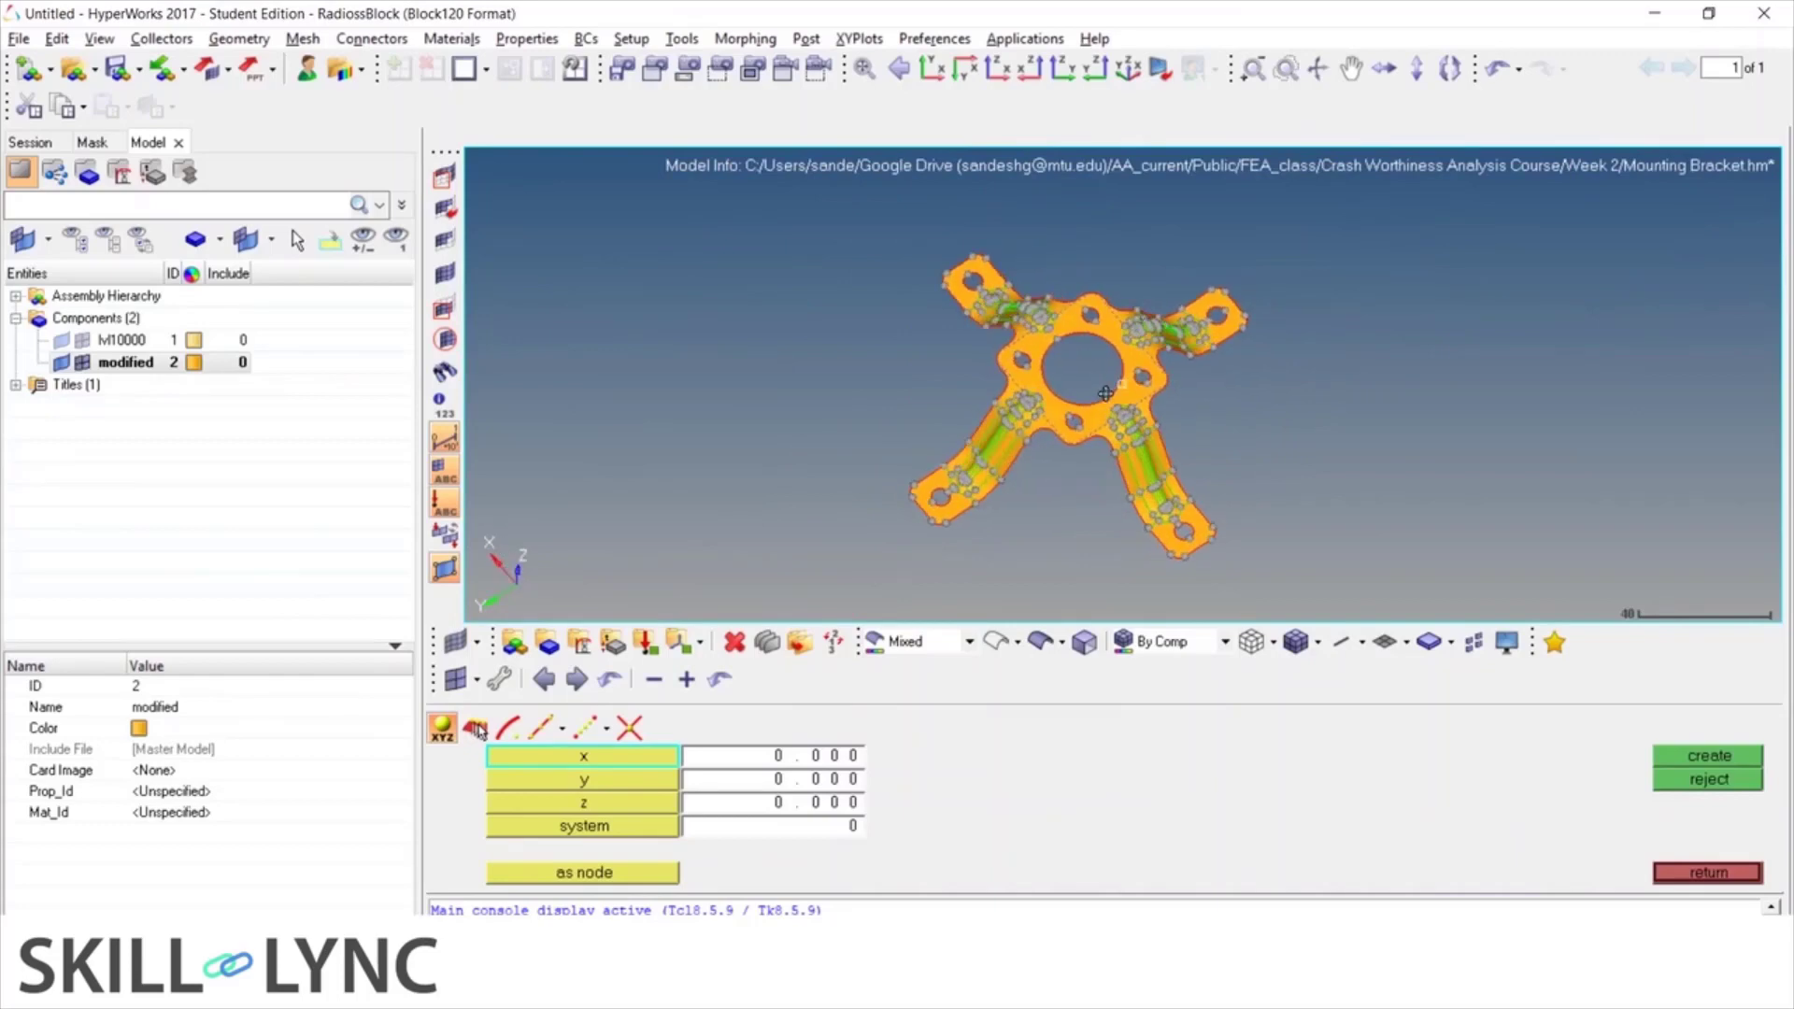
{"action": "scroll", "coordinate": [991, 469], "scroll_direction": "up", "scroll_amount": 4}
{"action": "scroll", "coordinate": [1273, 265], "scroll_direction": "up", "scroll_amount": 5}
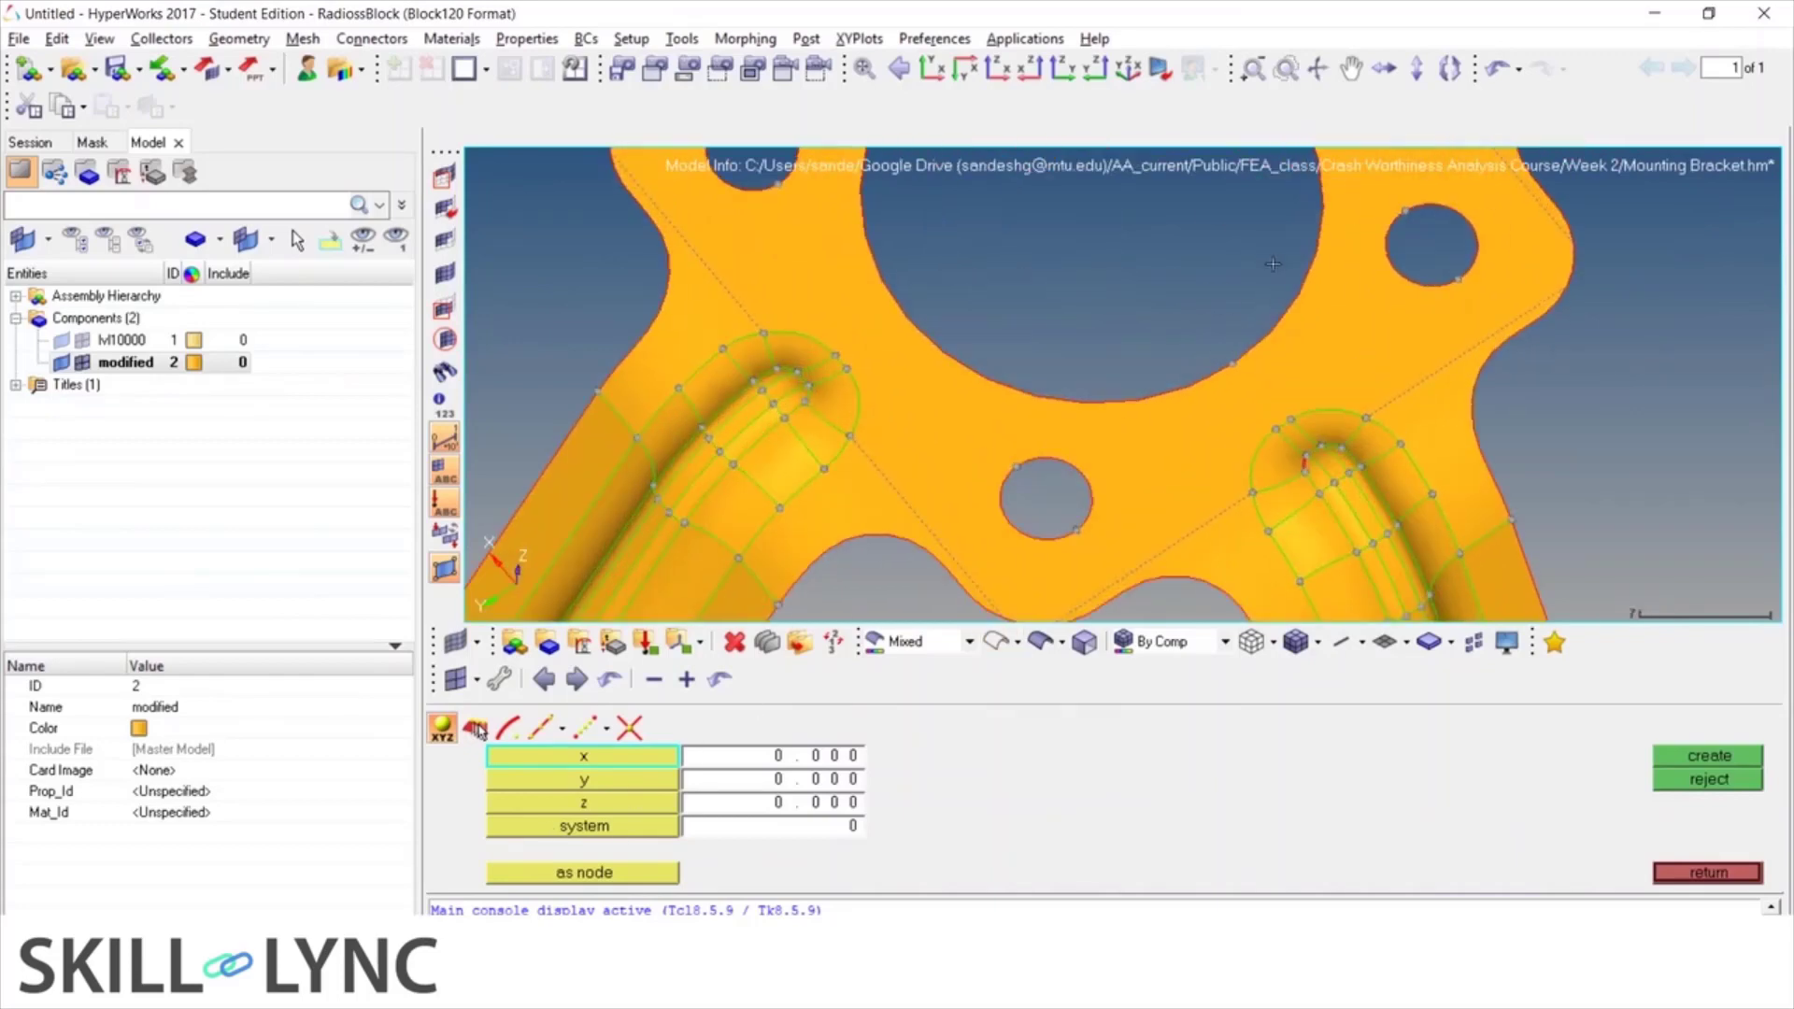
{"action": "left_click", "coordinate": [788, 757]}
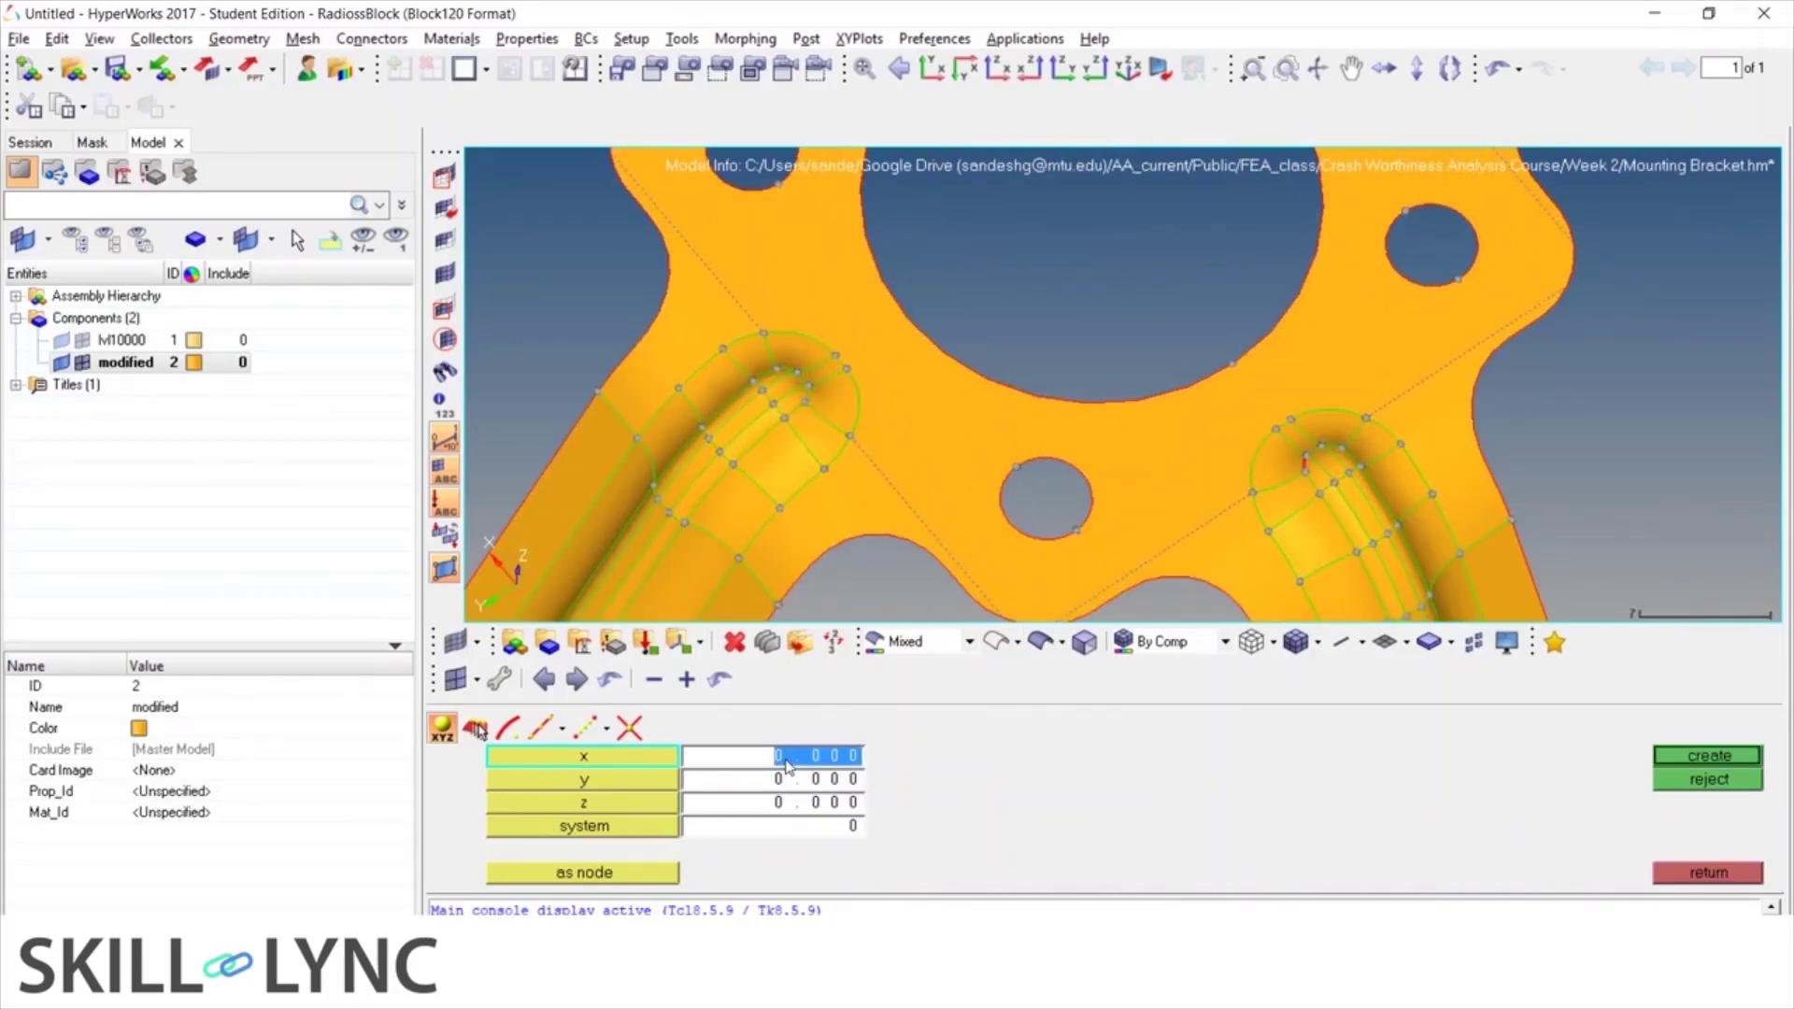
{"action": "type", "text": "1000"}
{"action": "key", "text": "Tab"}
{"action": "type", "text": "10"}
{"action": "key", "text": "Tab"}
{"action": "type", "text": "30"}
{"action": "left_click", "coordinate": [1727, 763]}
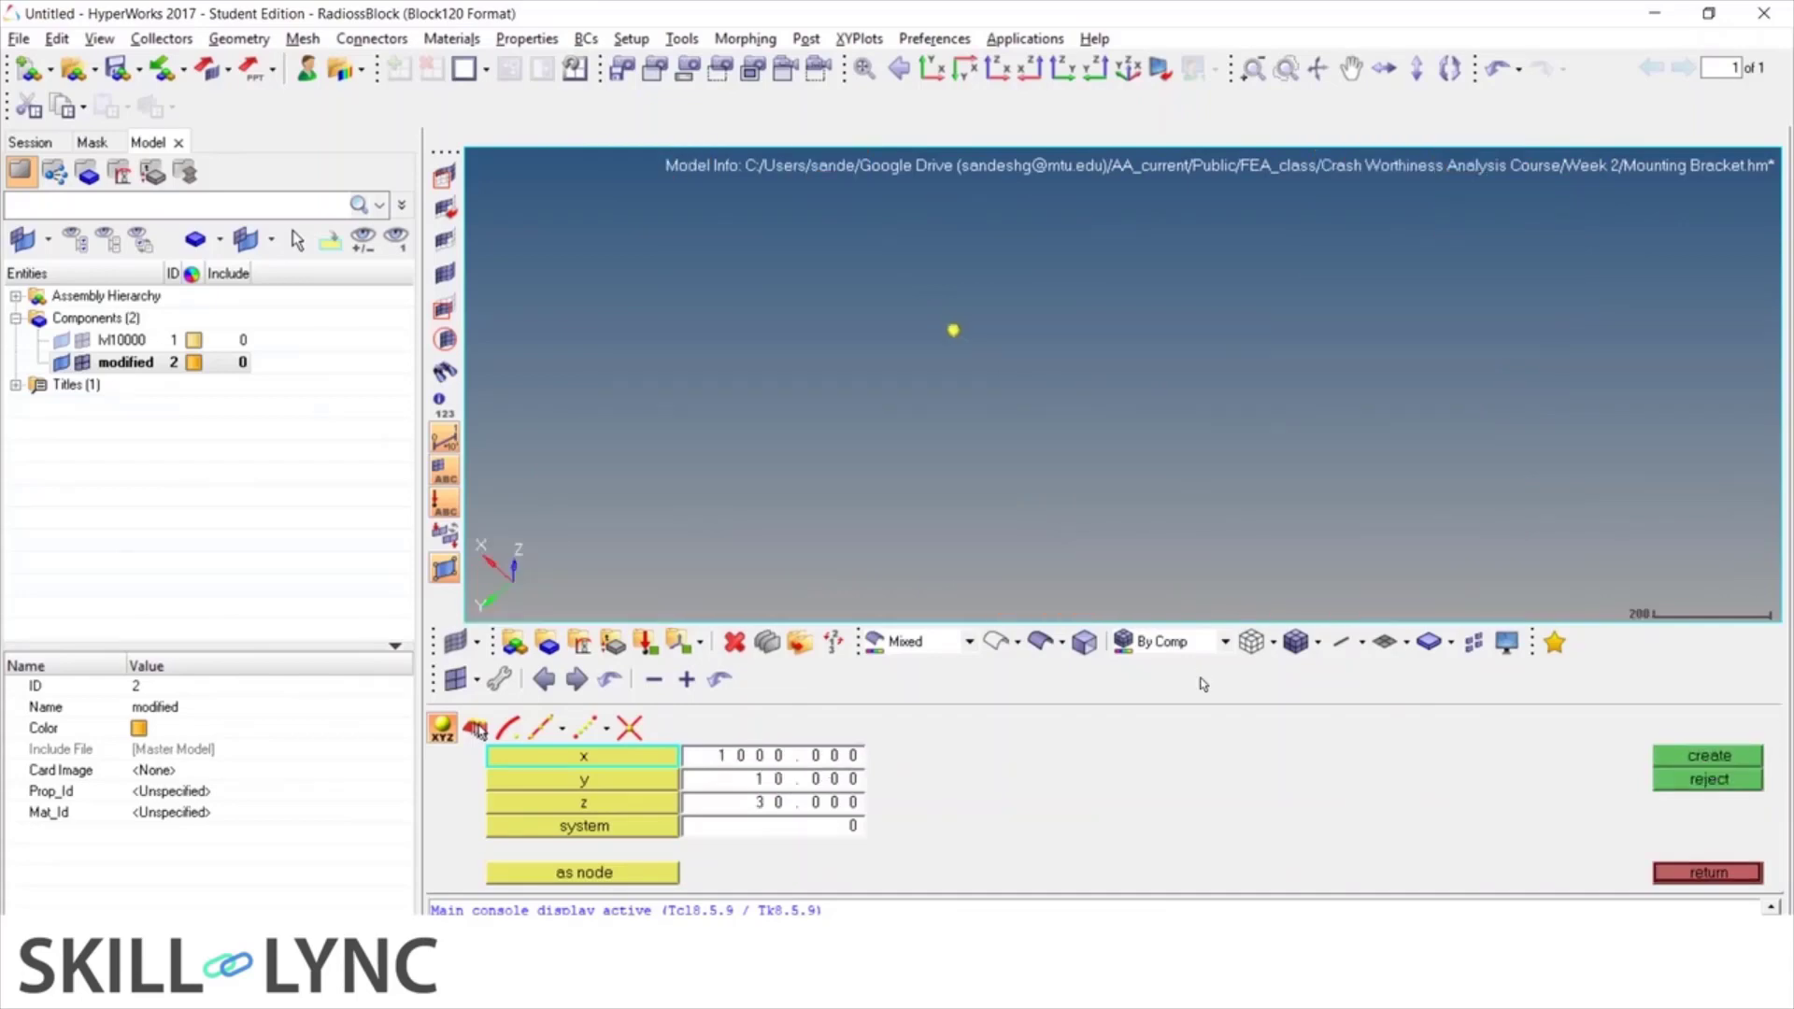
Activate taking coordinates from an existing node, and reset the node's x, y and z coordinate entries to 0
{"action": "scroll", "coordinate": [944, 328], "scroll_direction": "down", "scroll_amount": 4}
{"action": "scroll", "coordinate": [937, 334], "scroll_direction": "up", "scroll_amount": 2}
{"action": "left_click", "coordinate": [594, 879]}
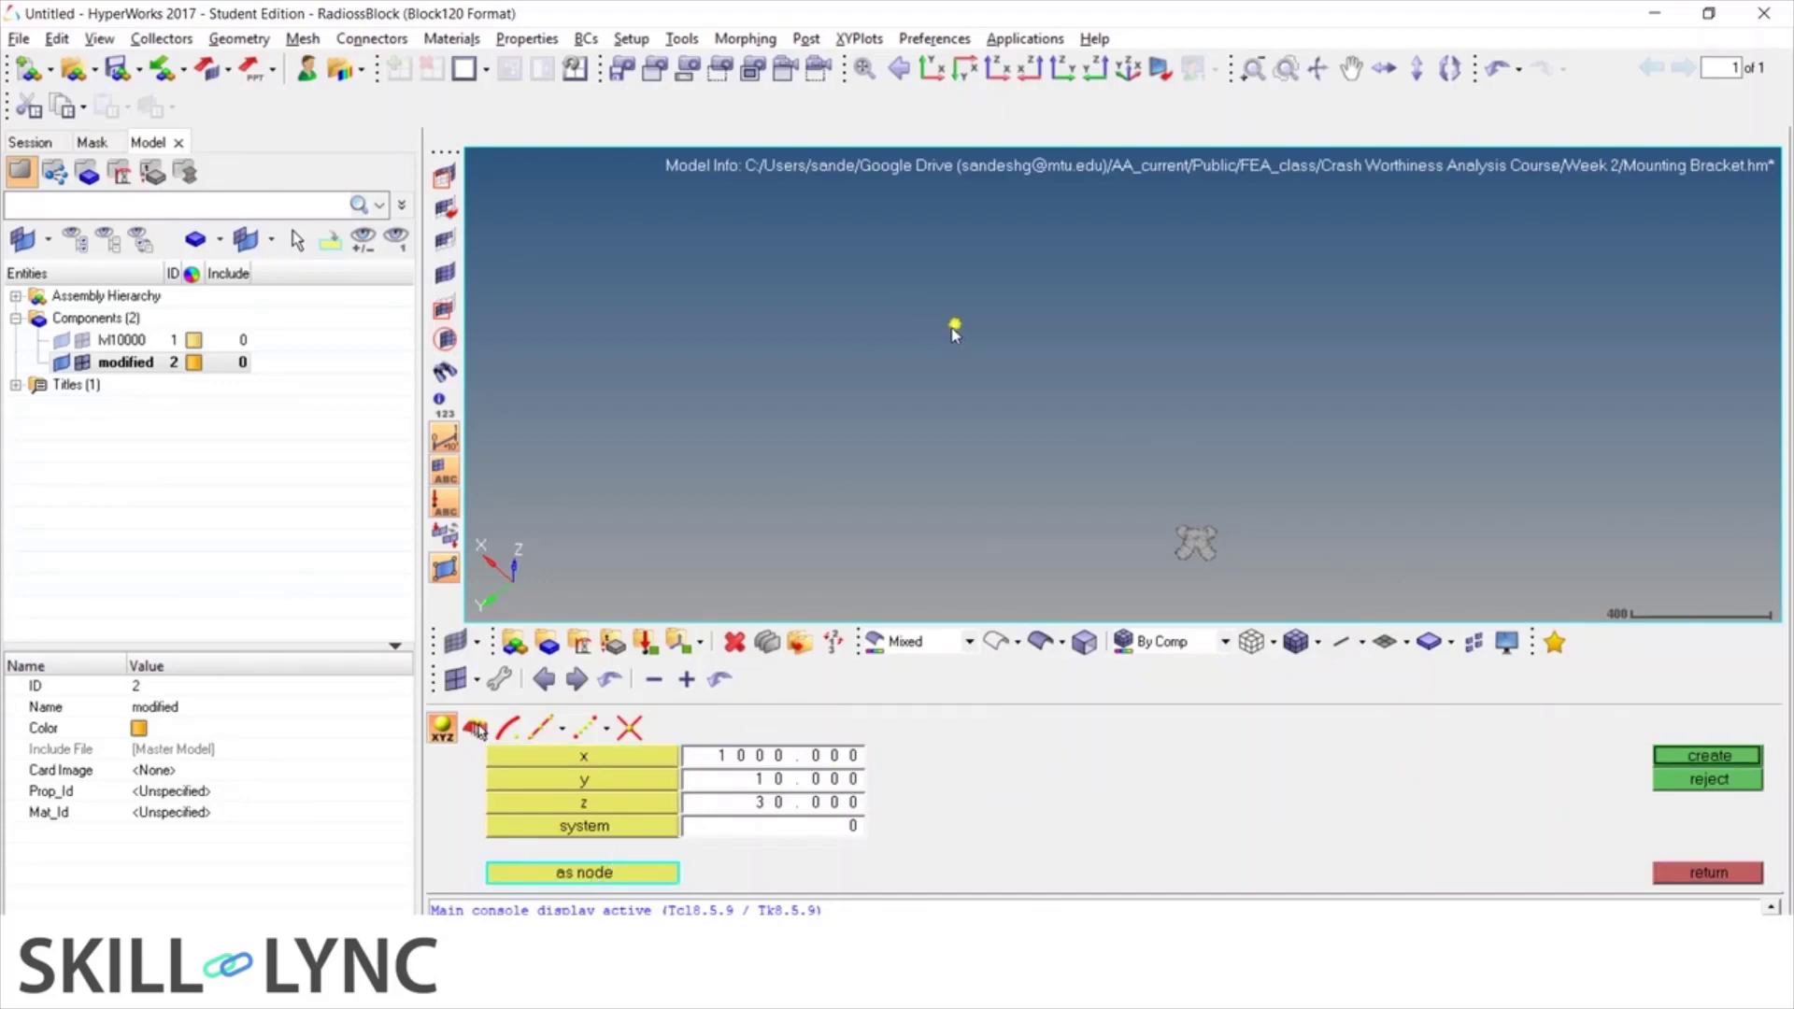
{"action": "left_click", "coordinate": [1712, 874]}
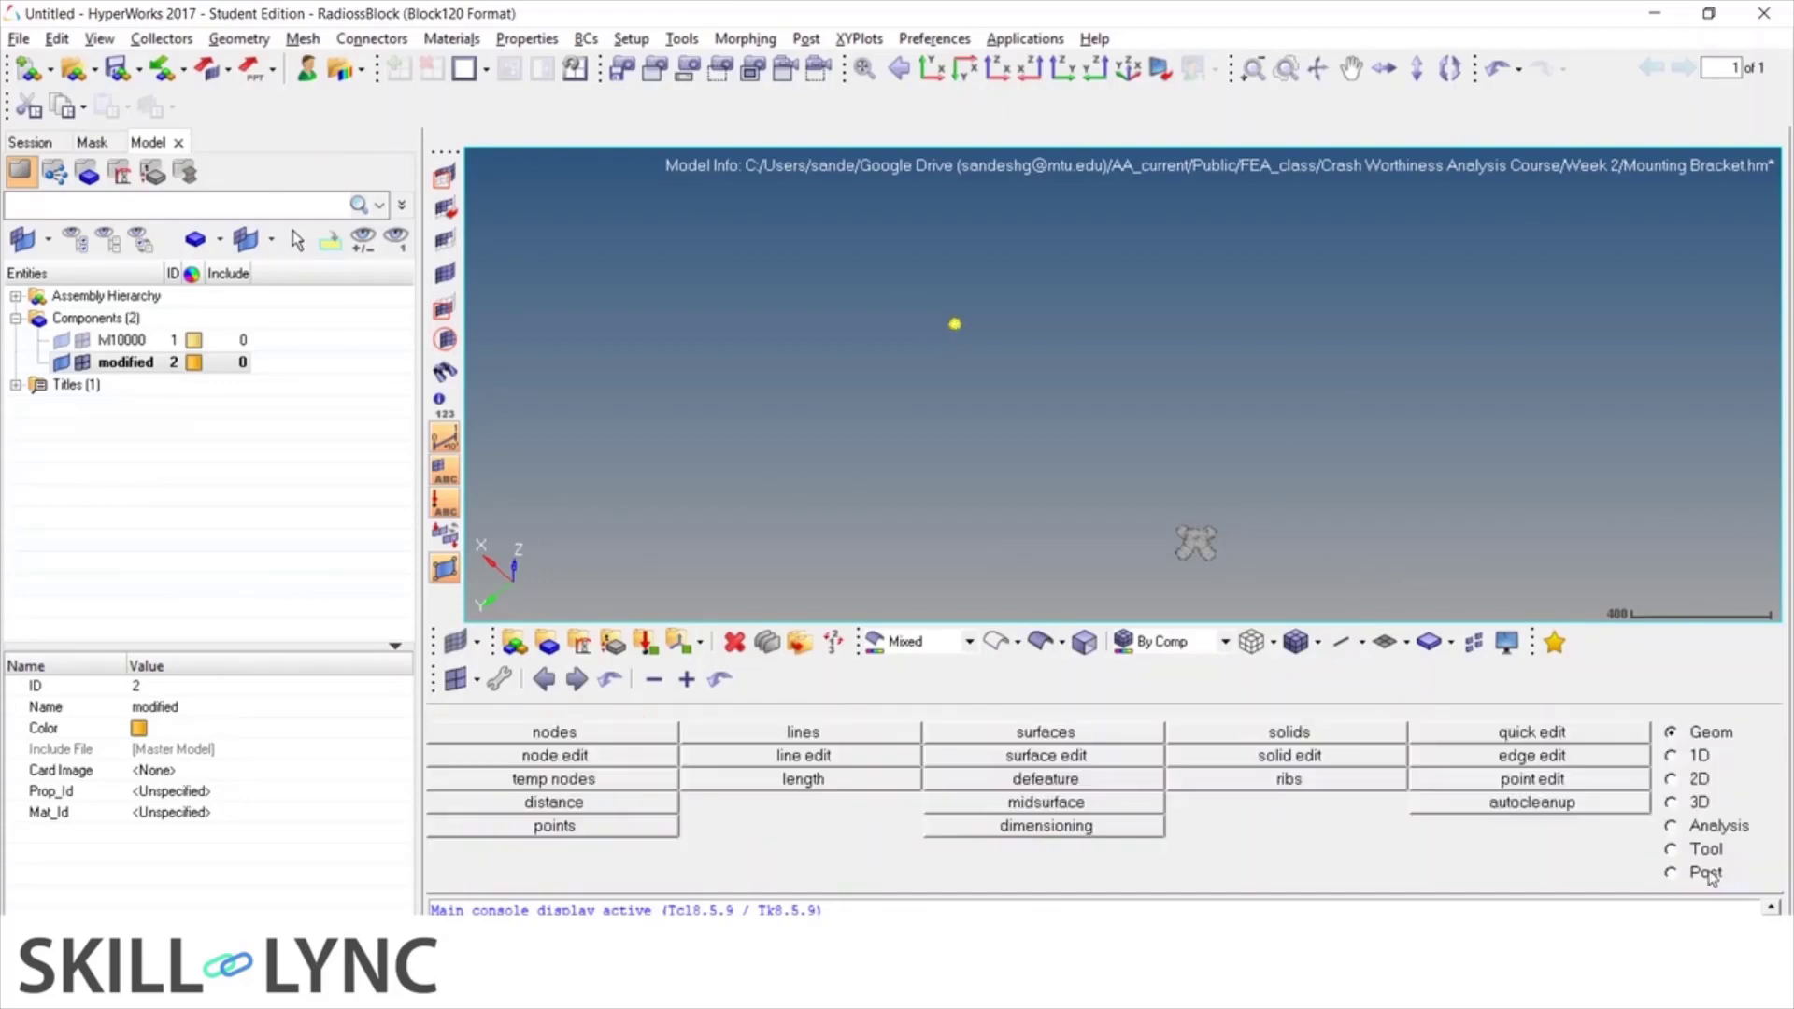
{"action": "left_click", "coordinate": [633, 738]}
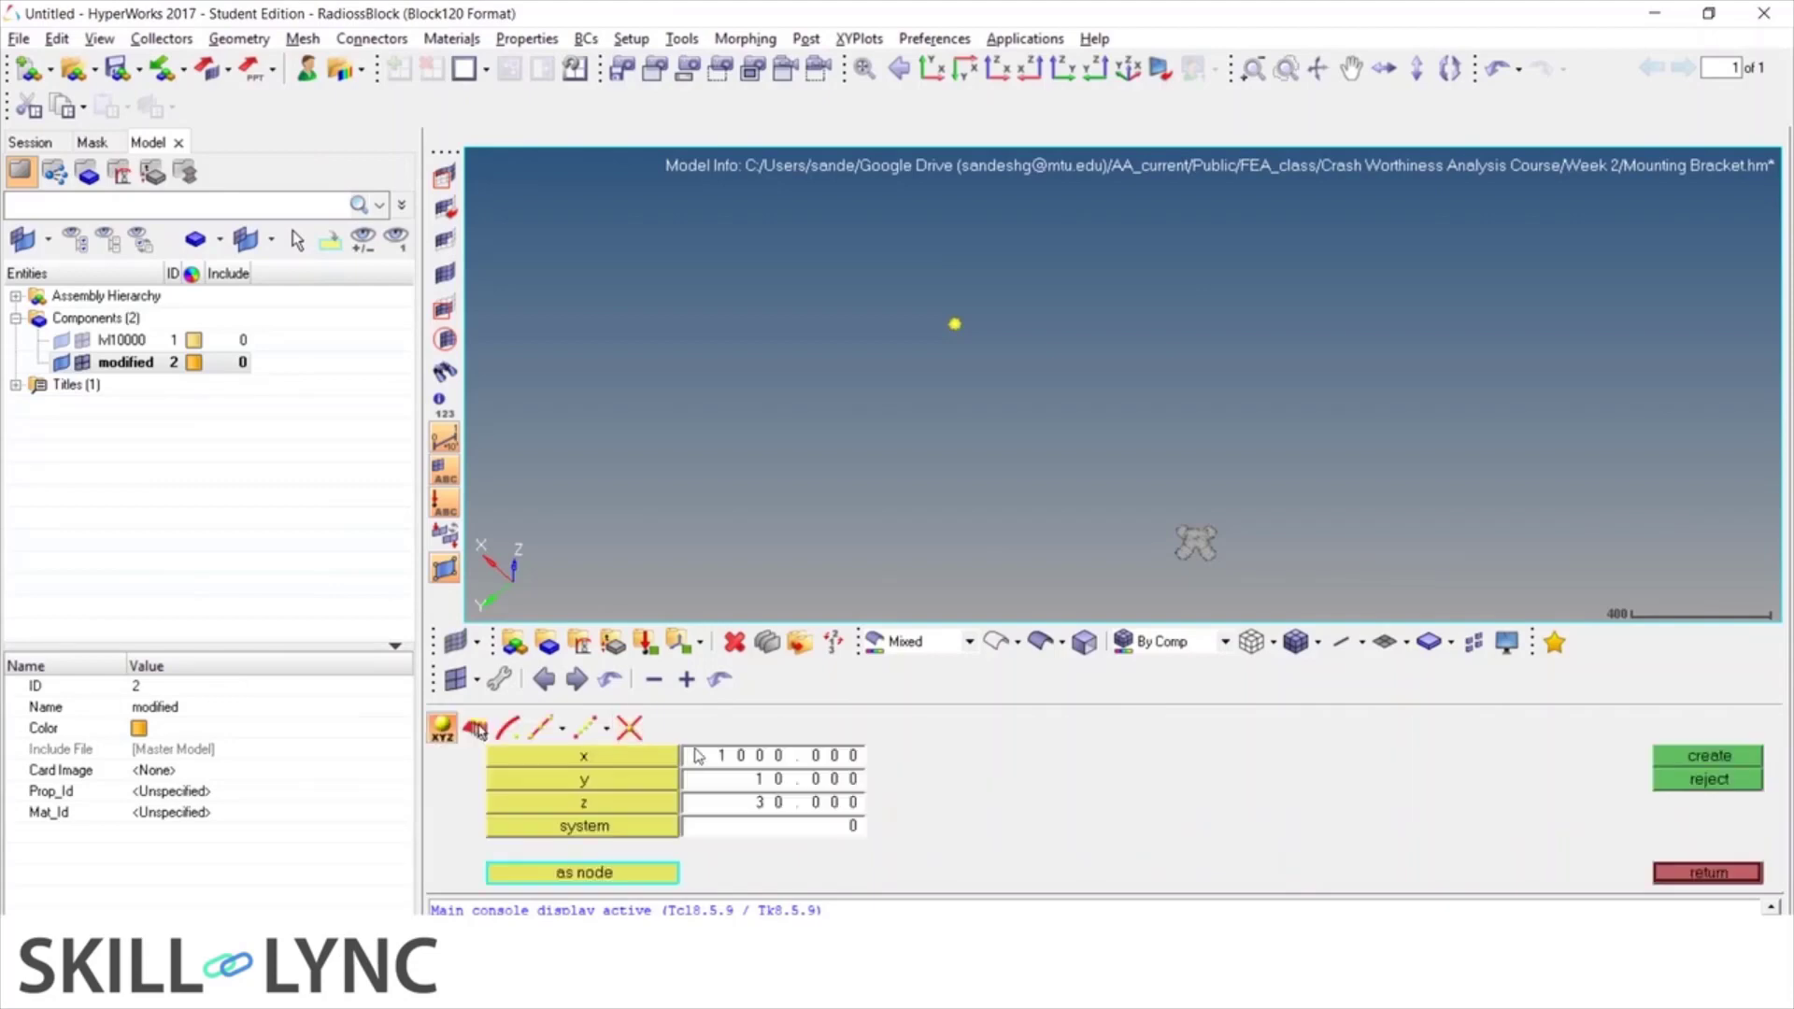
{"action": "left_click", "coordinate": [805, 755]}
{"action": "type", "text": "0"}
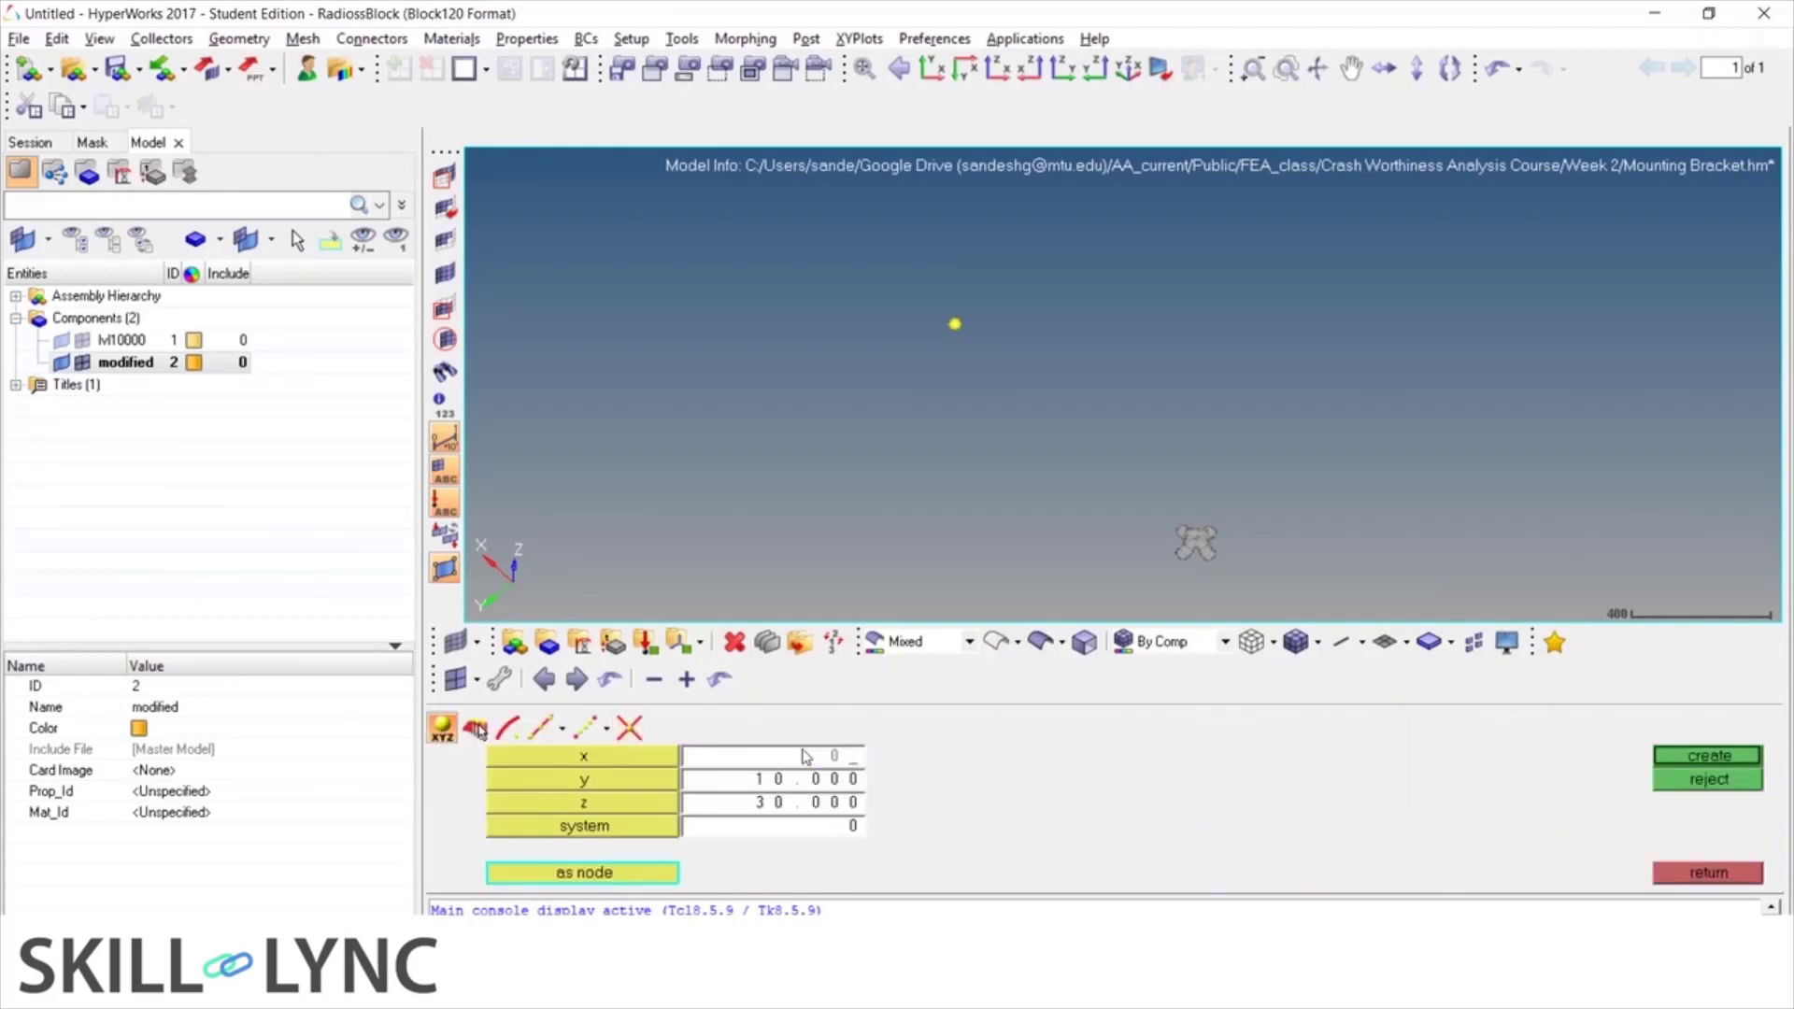
{"action": "left_click", "coordinate": [815, 785]}
{"action": "left_click", "coordinate": [812, 784]}
{"action": "left_click", "coordinate": [815, 785]}
{"action": "type", "text": "0"}
{"action": "left_click", "coordinate": [783, 806]}
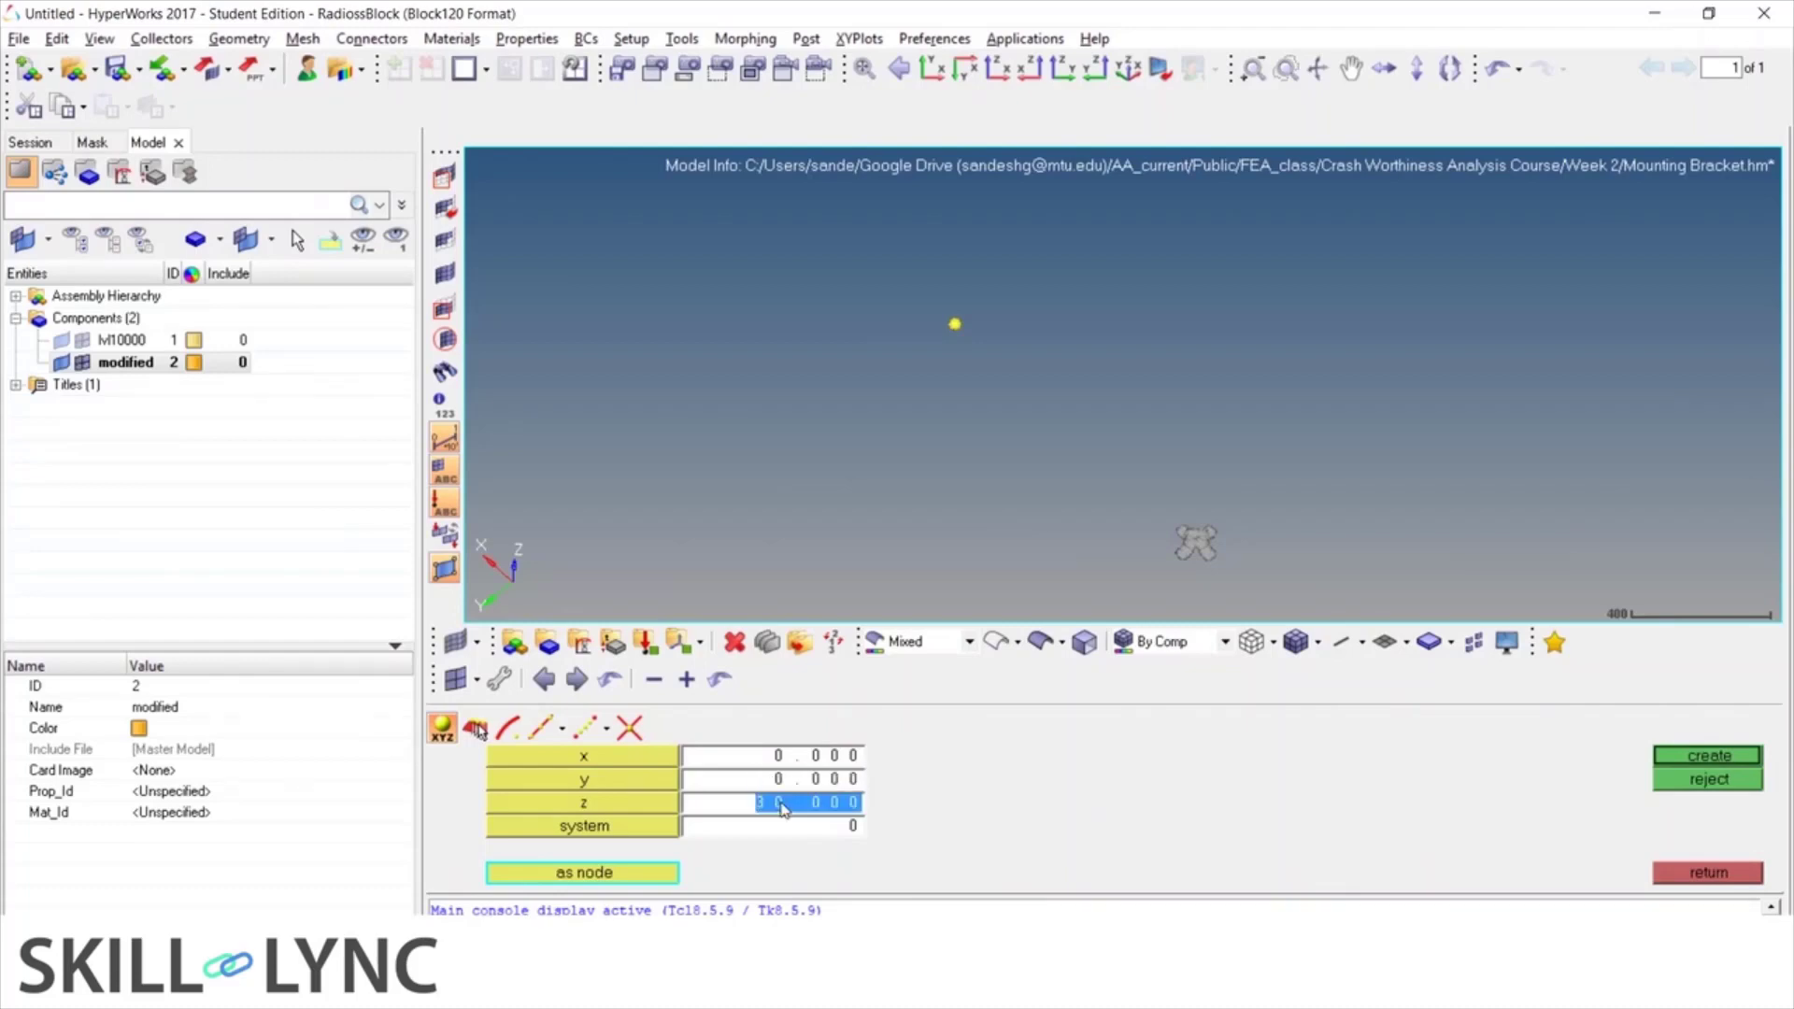
{"action": "type", "text": "0"}
{"action": "key", "text": "Return"}
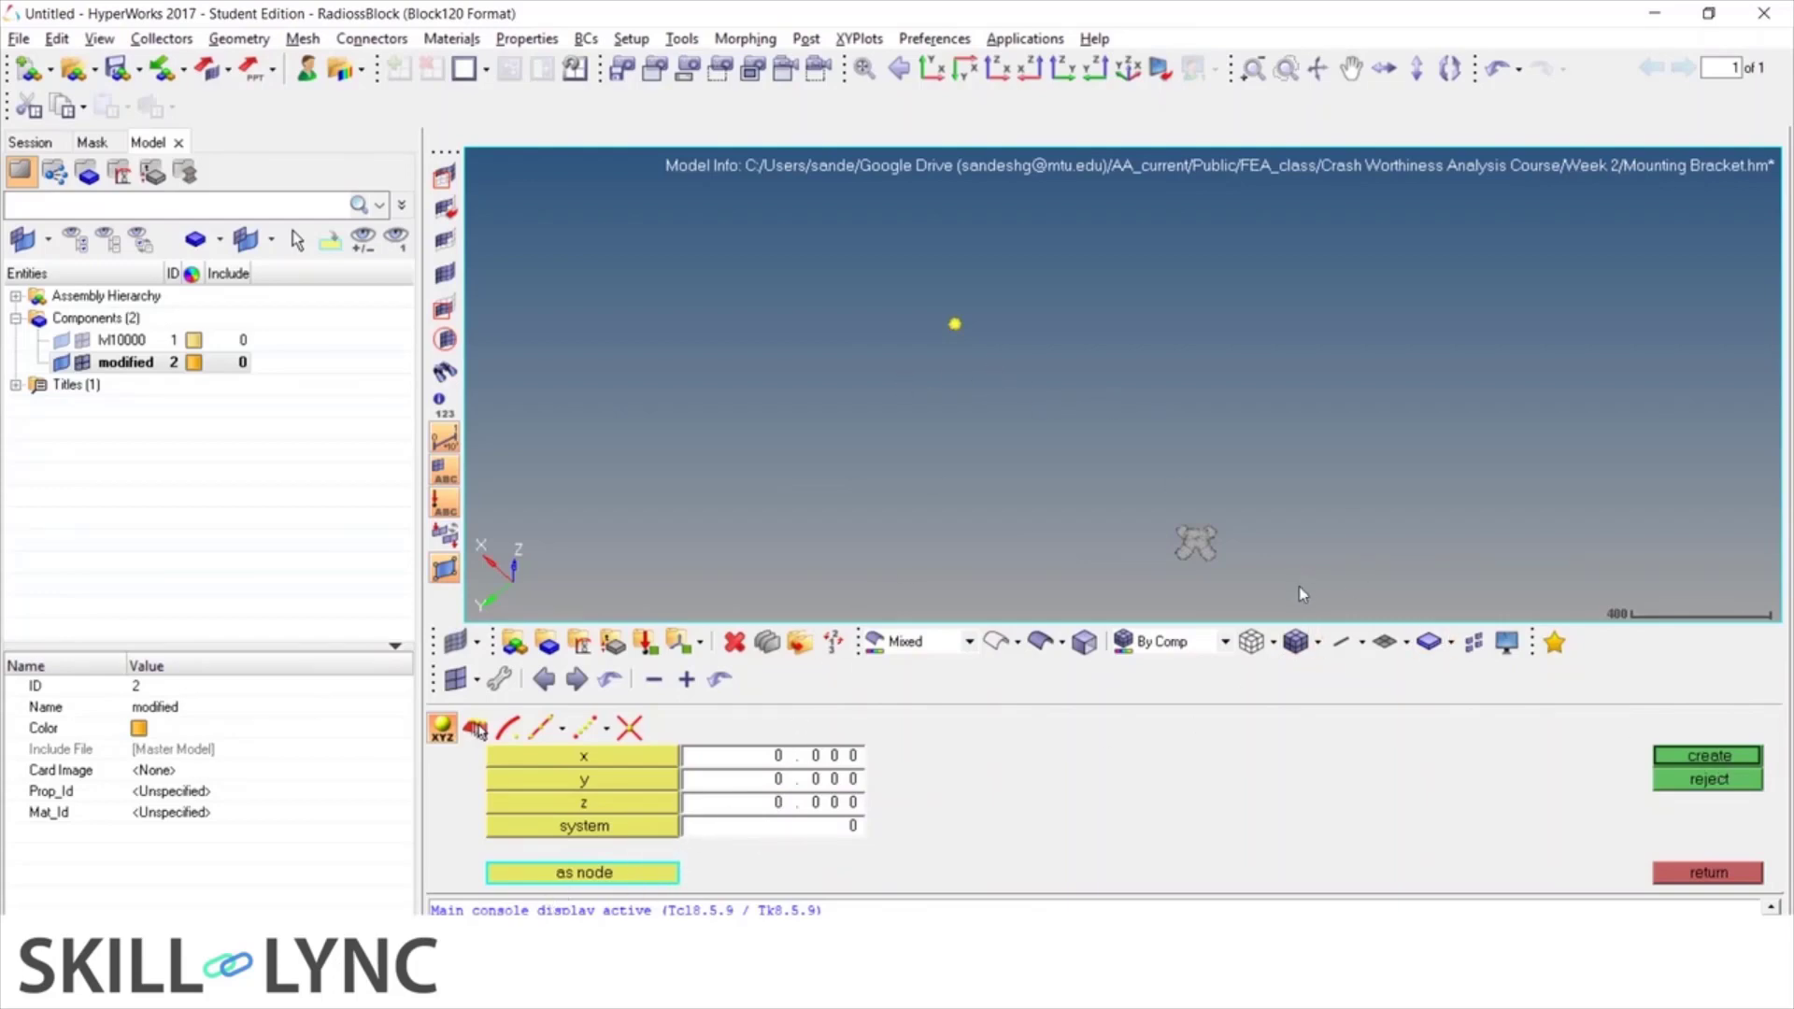
Load the coordinates of the existing node far from the bracket using as node, and leave node creation
{"action": "scroll", "coordinate": [1194, 458], "scroll_direction": "up", "scroll_amount": 1, "text": "ctrl"}
{"action": "left_click_drag", "start_coordinate": [1097, 532], "coordinate": [1191, 522], "text": "ctrl"}
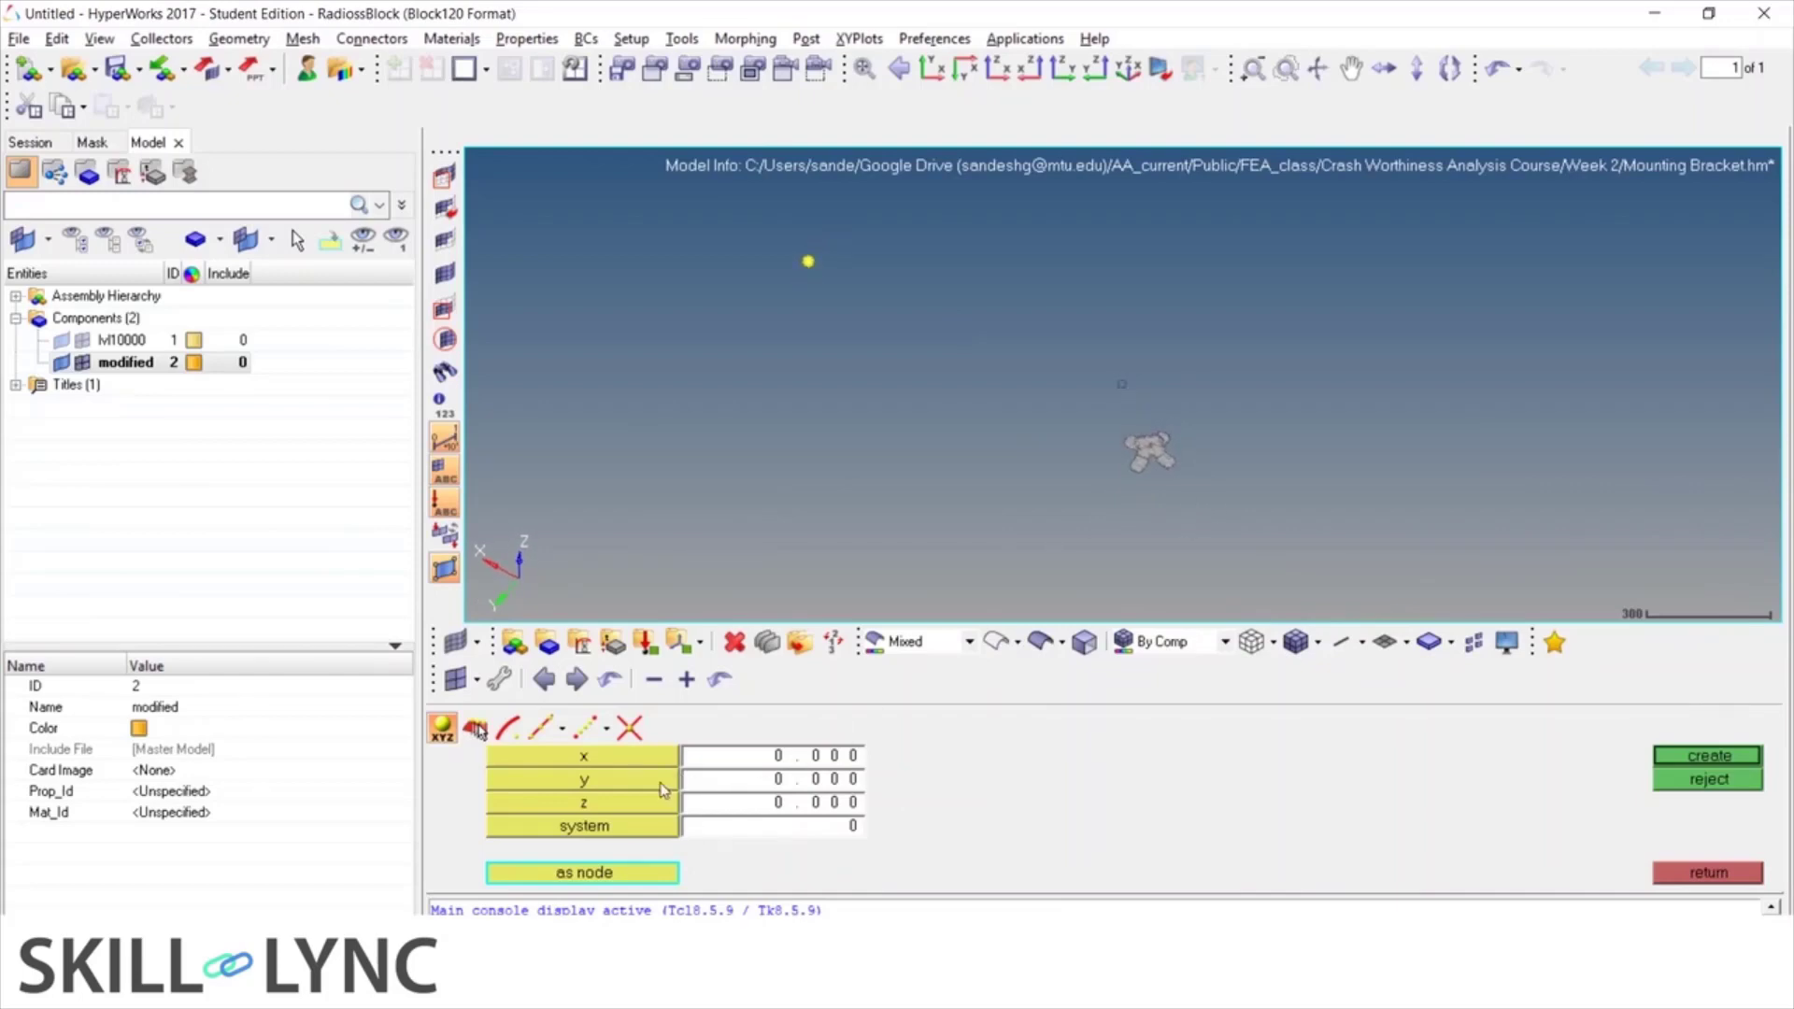
{"action": "scroll", "coordinate": [809, 253], "scroll_direction": "up", "scroll_amount": 8, "text": "ctrl"}
{"action": "scroll", "coordinate": [737, 409], "scroll_direction": "up", "scroll_amount": 3}
{"action": "left_click", "coordinate": [861, 386]}
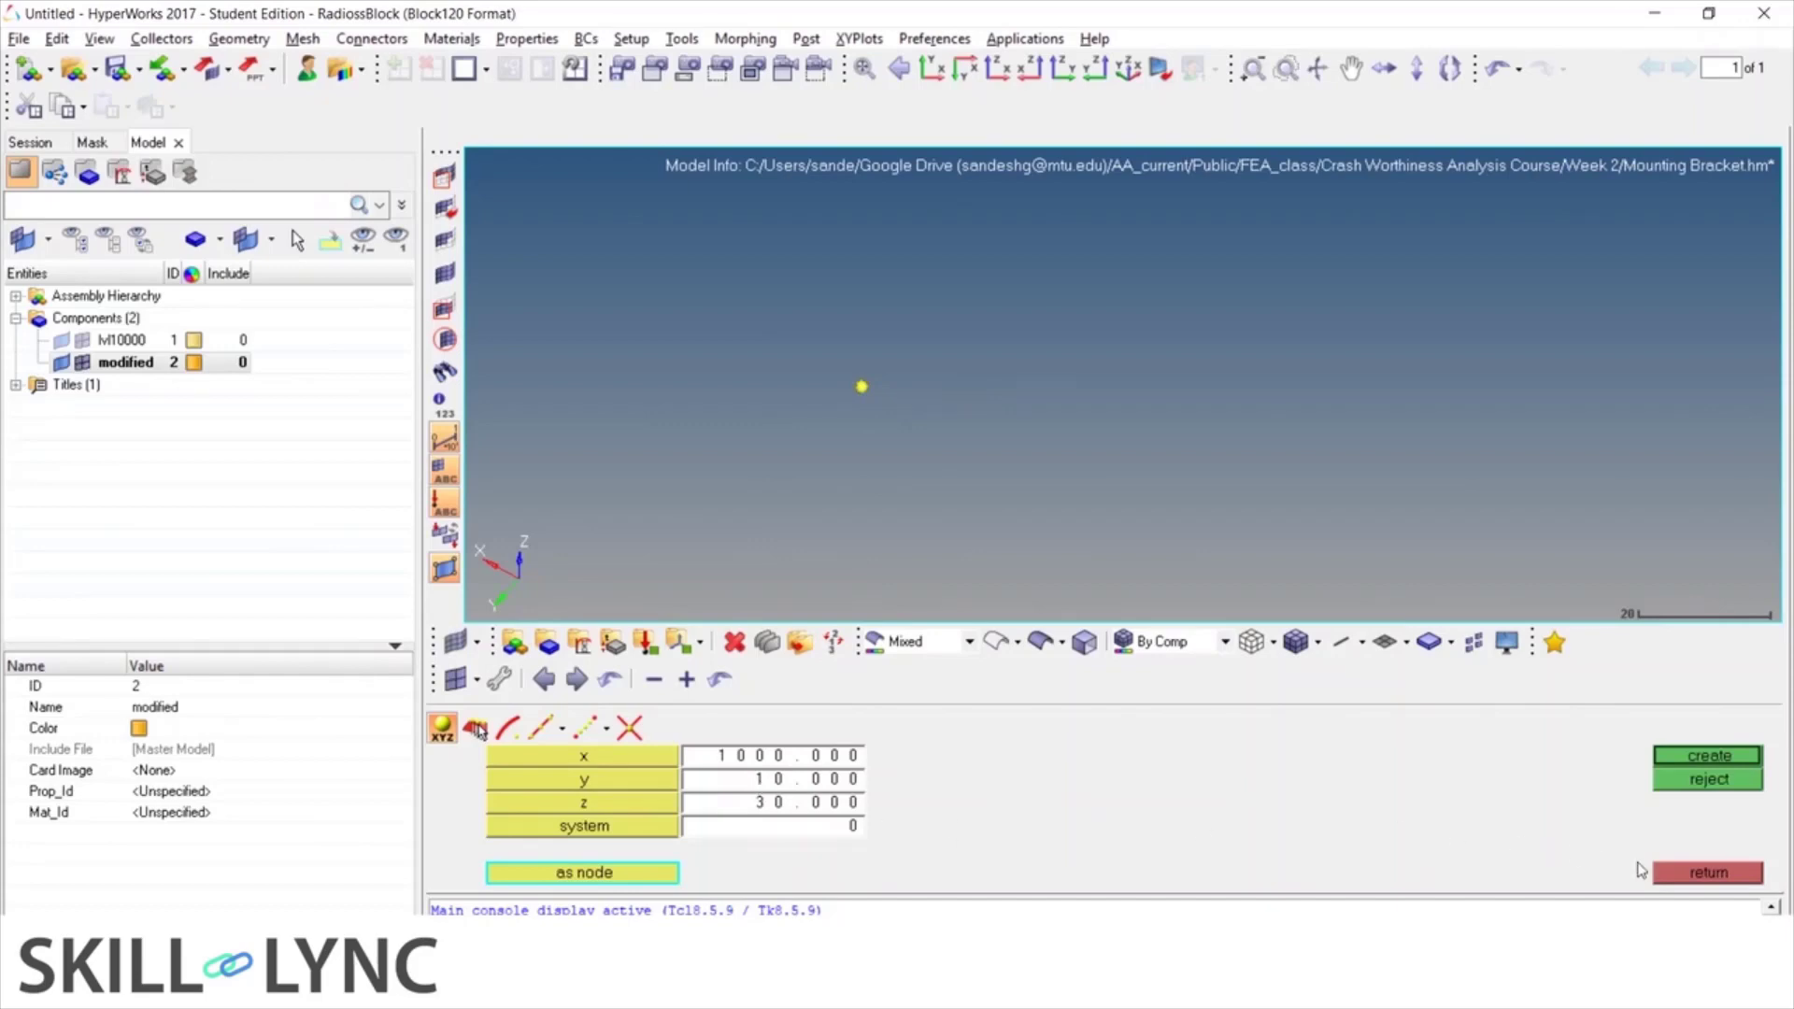
{"action": "left_click", "coordinate": [1707, 873]}
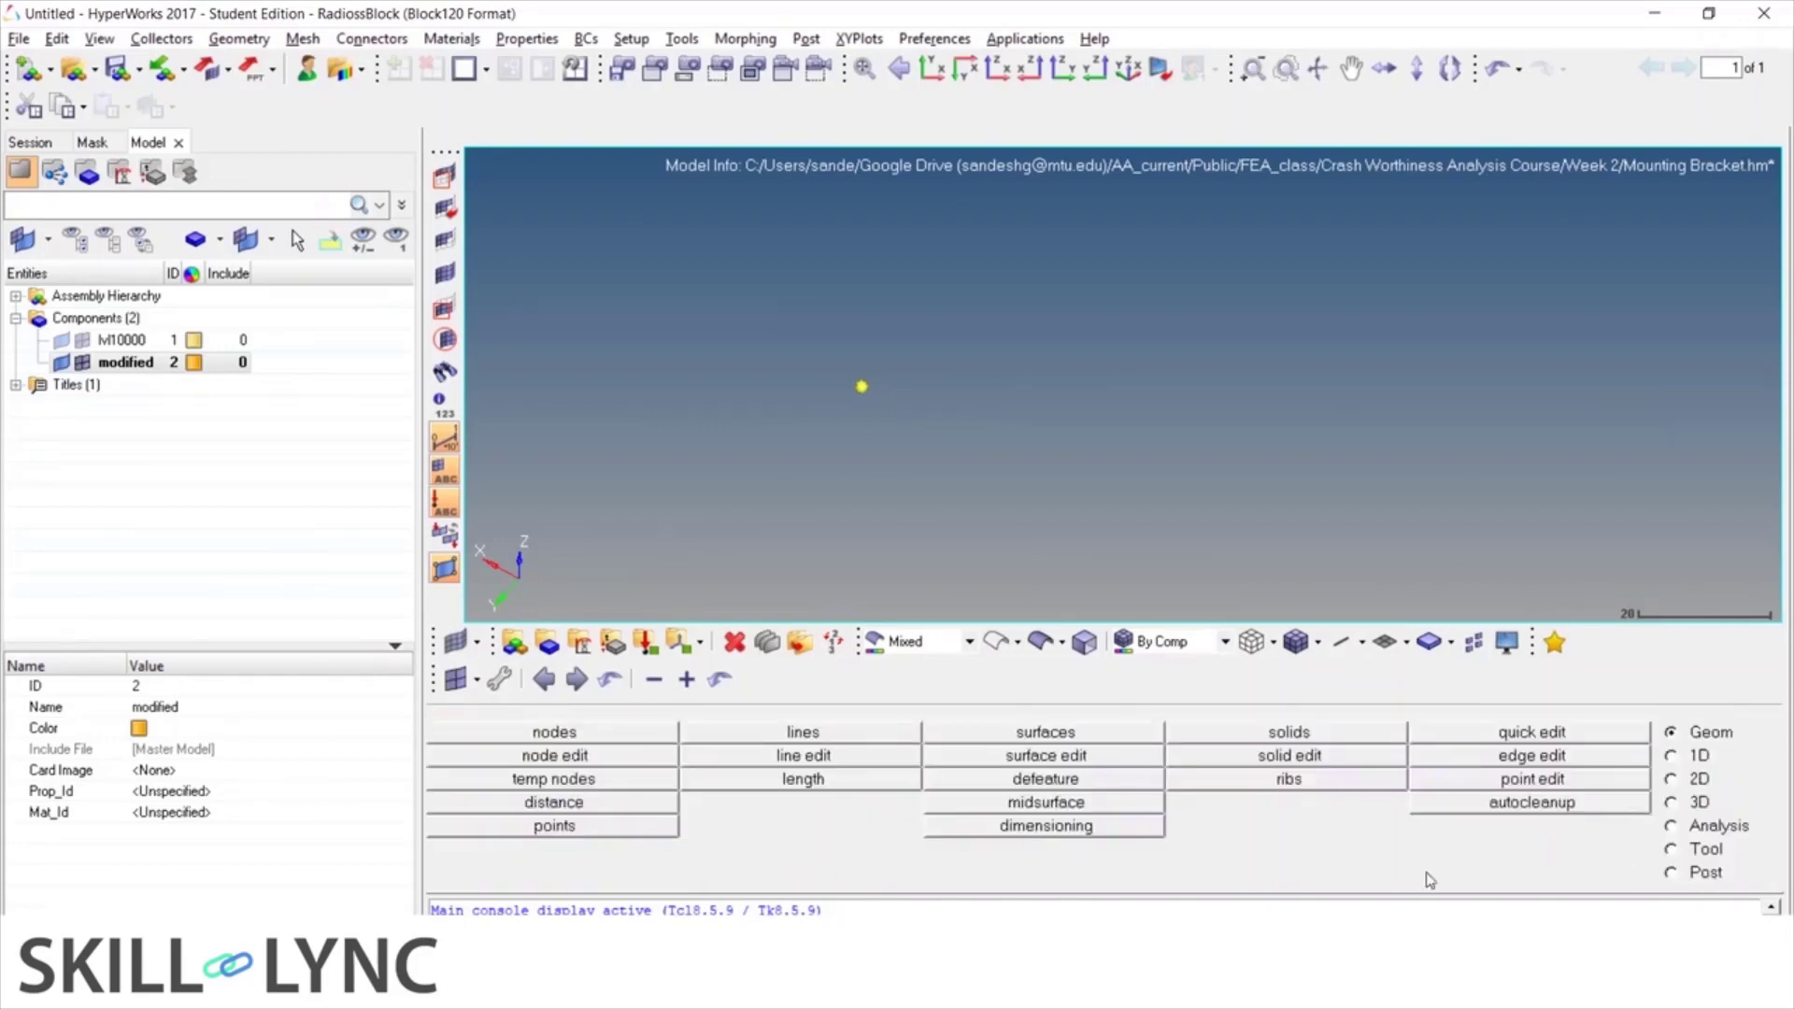
Create a node on geometry from the fixed point on the edge of the small hub-plate hole between the two front arms
{"action": "left_click", "coordinate": [554, 732]}
{"action": "left_click", "coordinate": [476, 730]}
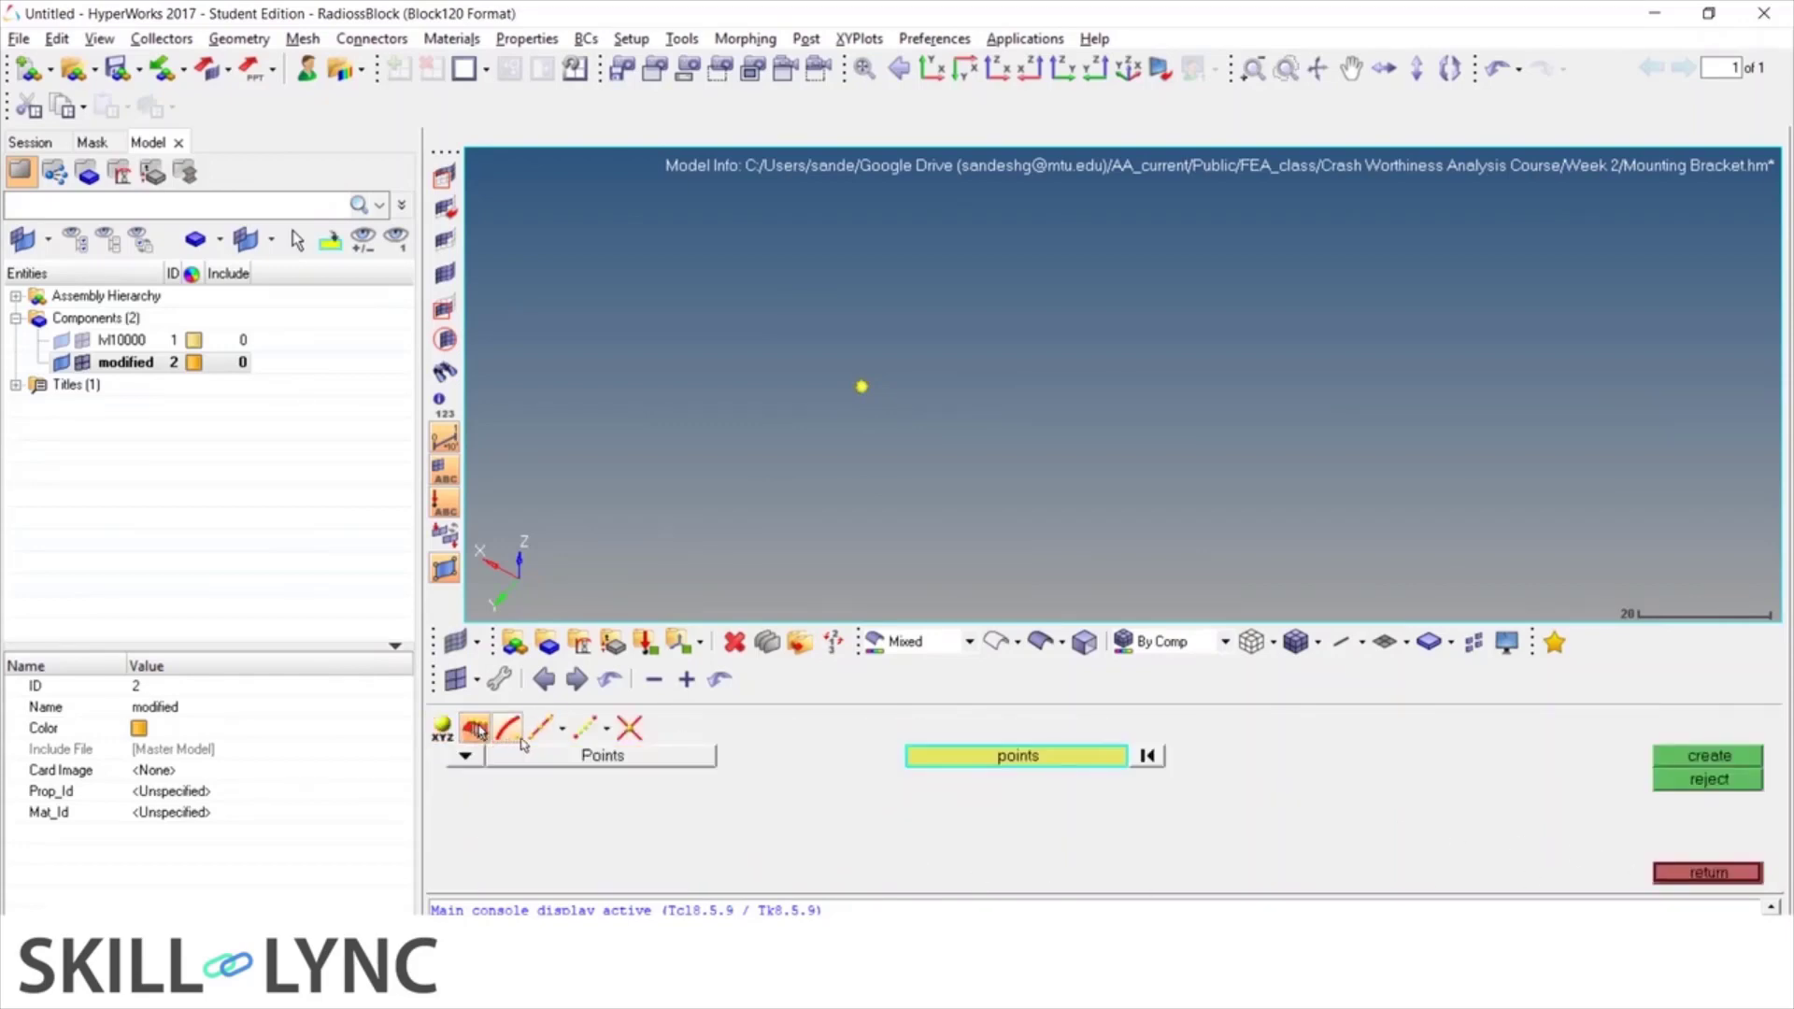
{"action": "scroll", "coordinate": [781, 458], "scroll_direction": "down", "scroll_amount": 4}
{"action": "scroll", "coordinate": [897, 449], "scroll_direction": "down", "scroll_amount": 5}
{"action": "scroll", "coordinate": [888, 435], "scroll_direction": "up", "scroll_amount": 10}
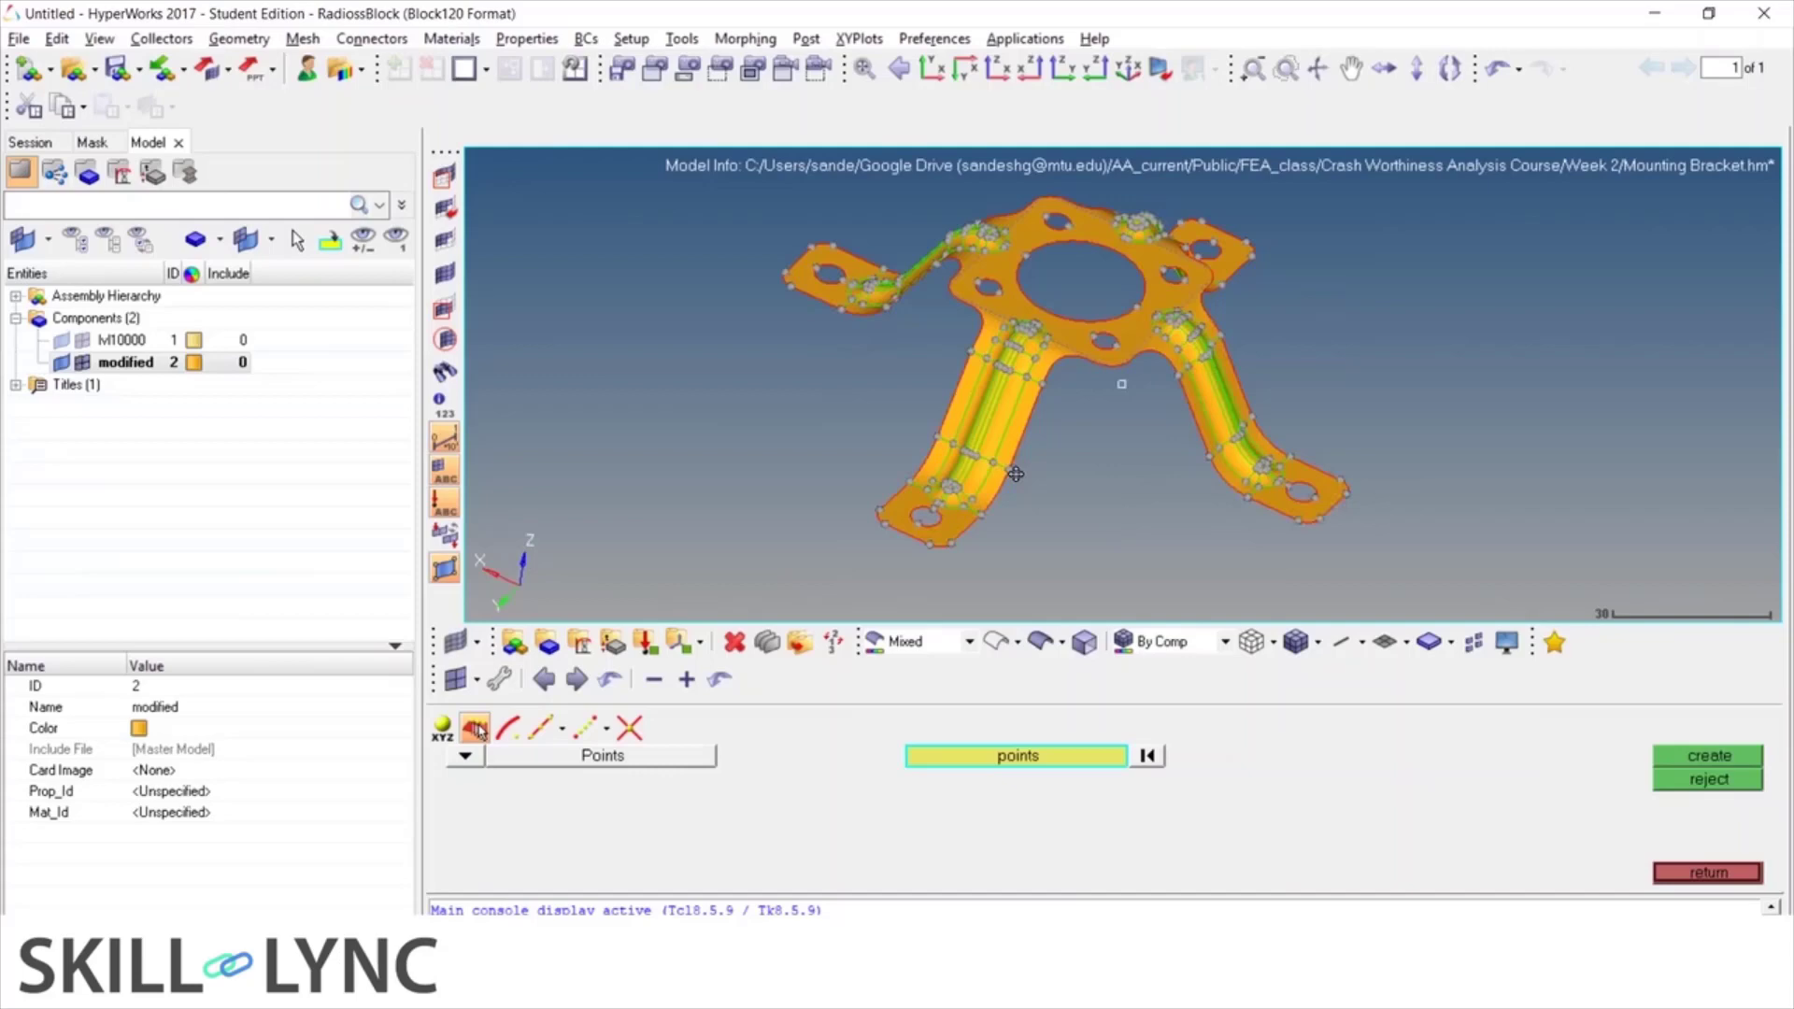
{"action": "left_click_drag", "start_coordinate": [1016, 474], "coordinate": [1009, 474], "text": "ctrl"}
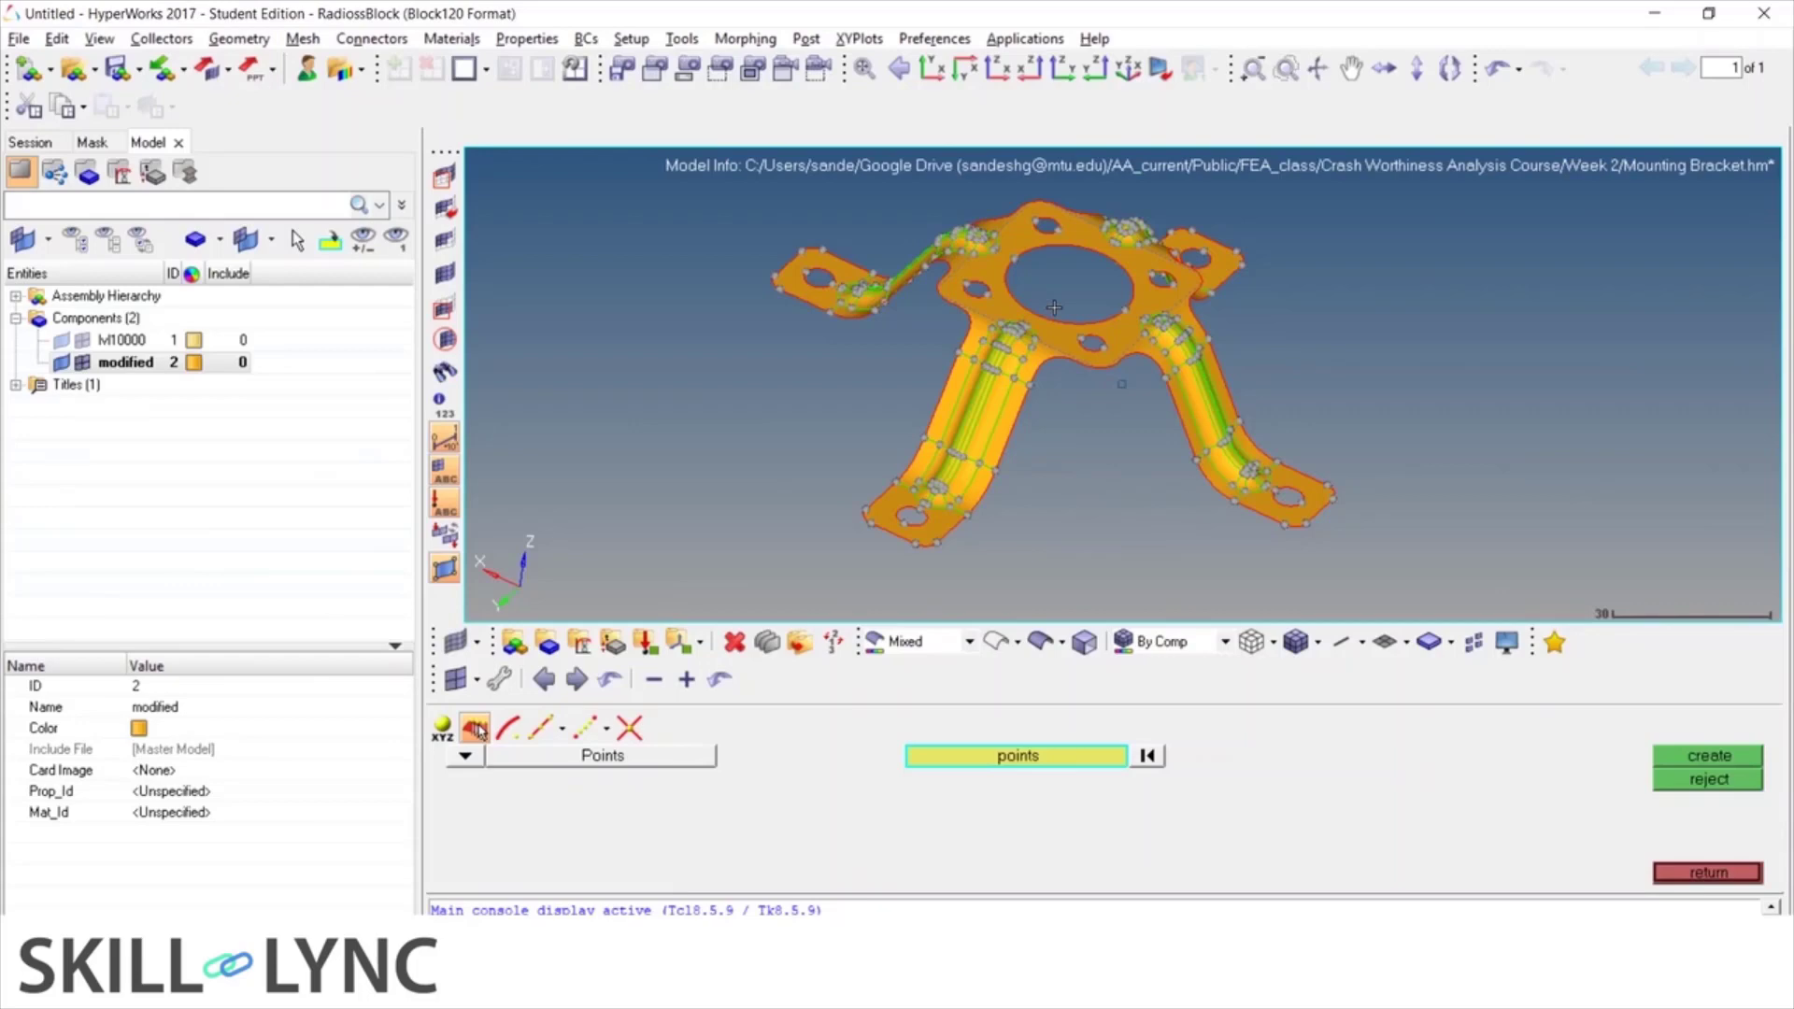
{"action": "scroll", "coordinate": [1050, 337], "scroll_direction": "up", "scroll_amount": 8}
{"action": "scroll", "coordinate": [933, 482], "scroll_direction": "down", "scroll_amount": 7}
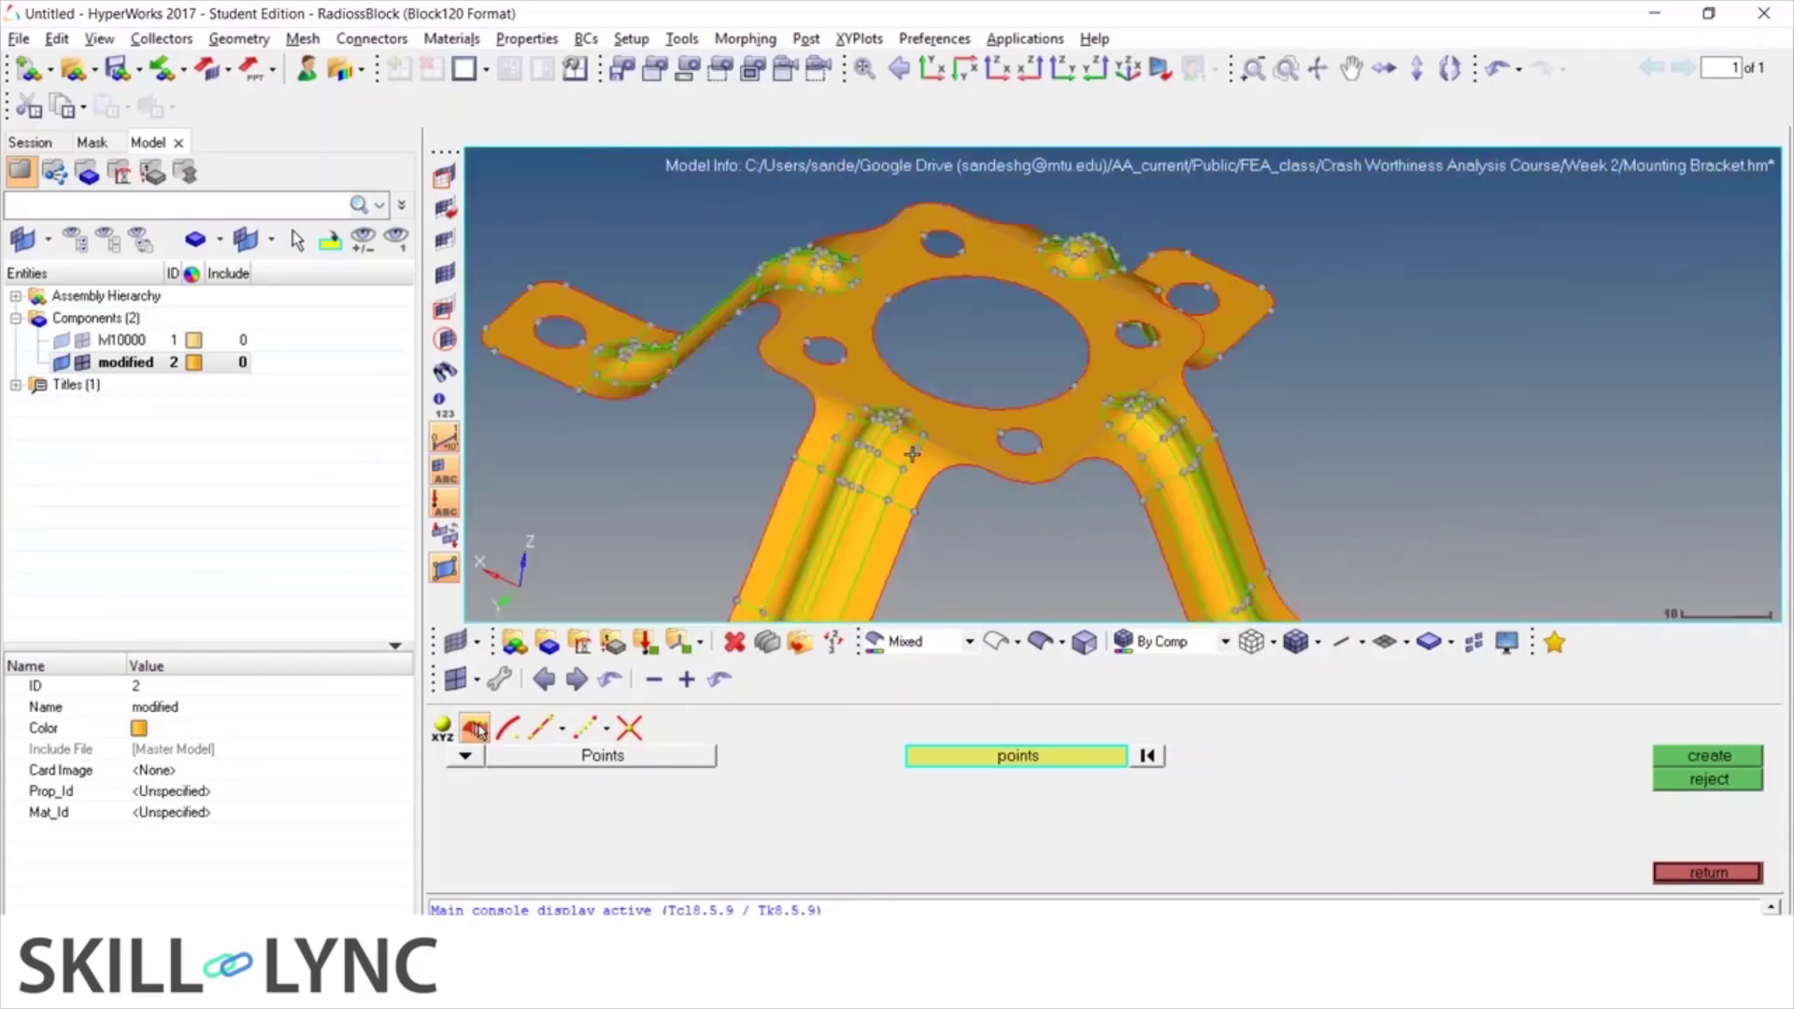
{"action": "scroll", "coordinate": [893, 470], "scroll_direction": "up", "scroll_amount": 5}
{"action": "right_click_drag", "start_coordinate": [895, 478], "coordinate": [733, 659], "text": "ctrl"}
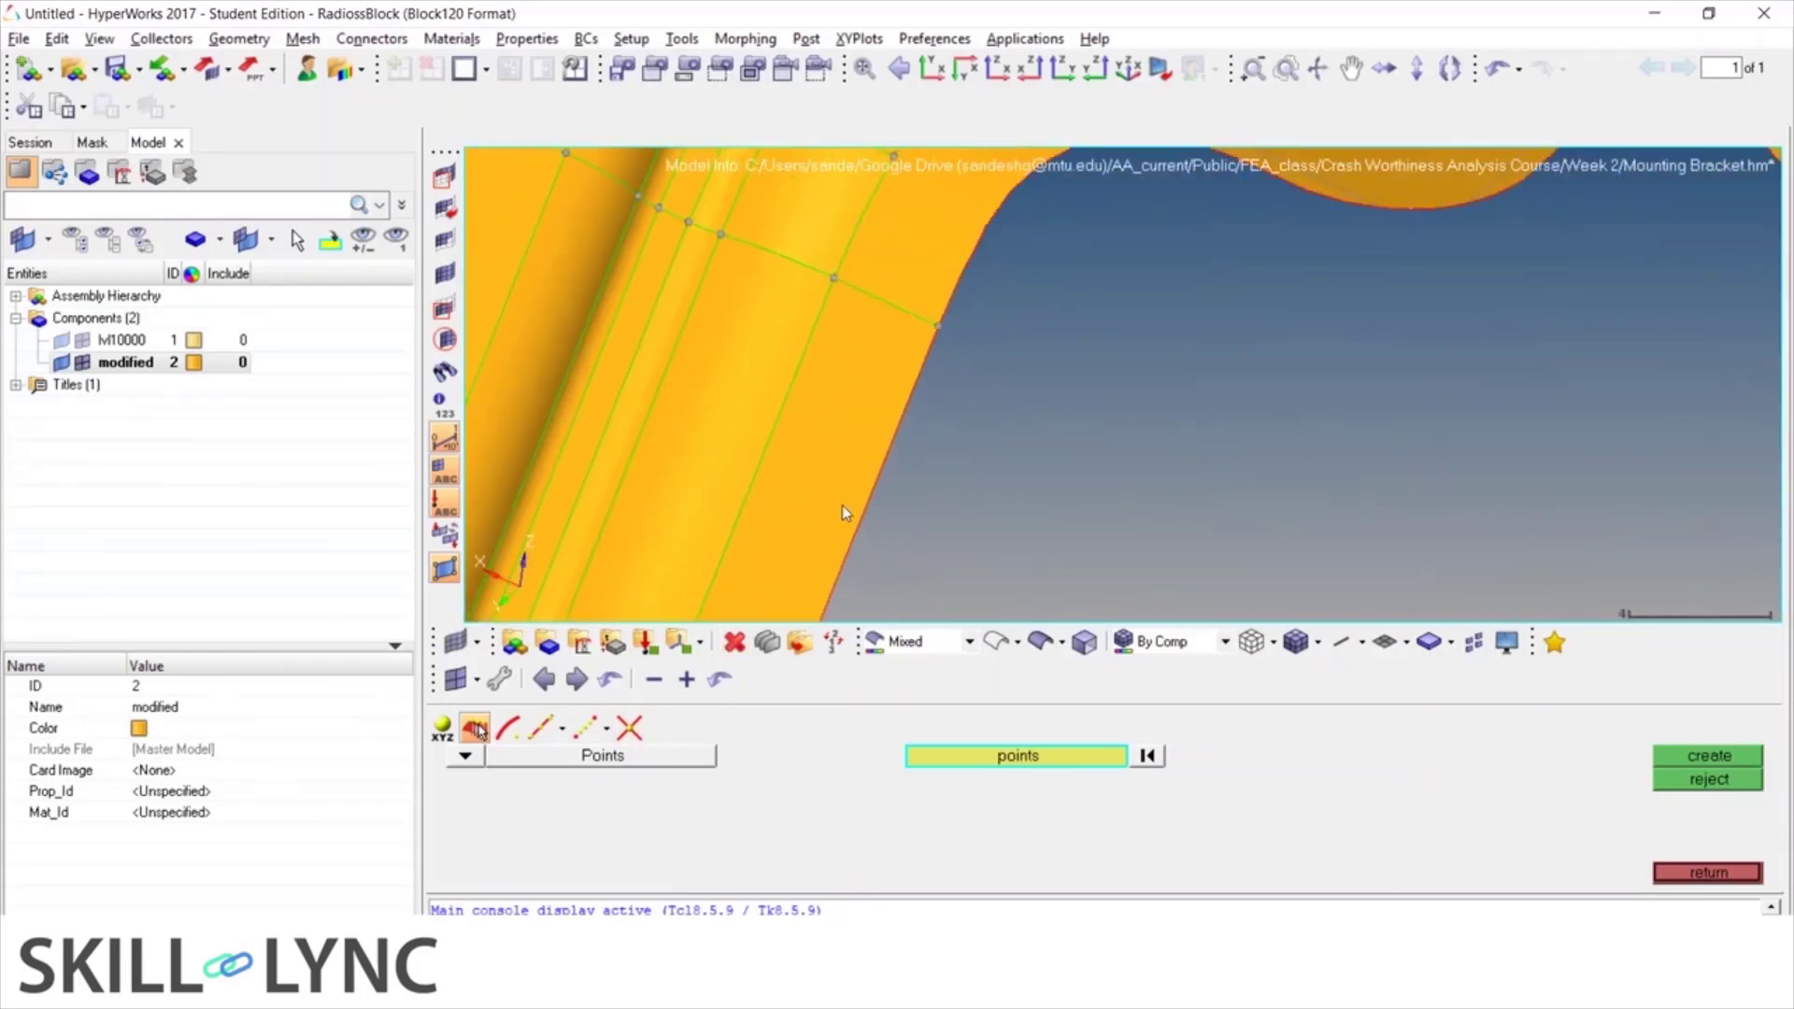
{"action": "scroll", "coordinate": [842, 510], "scroll_direction": "down", "scroll_amount": 3}
{"action": "scroll", "coordinate": [992, 325], "scroll_direction": "up", "scroll_amount": 3}
{"action": "right_click_drag", "start_coordinate": [963, 380], "coordinate": [911, 491], "text": "ctrl"}
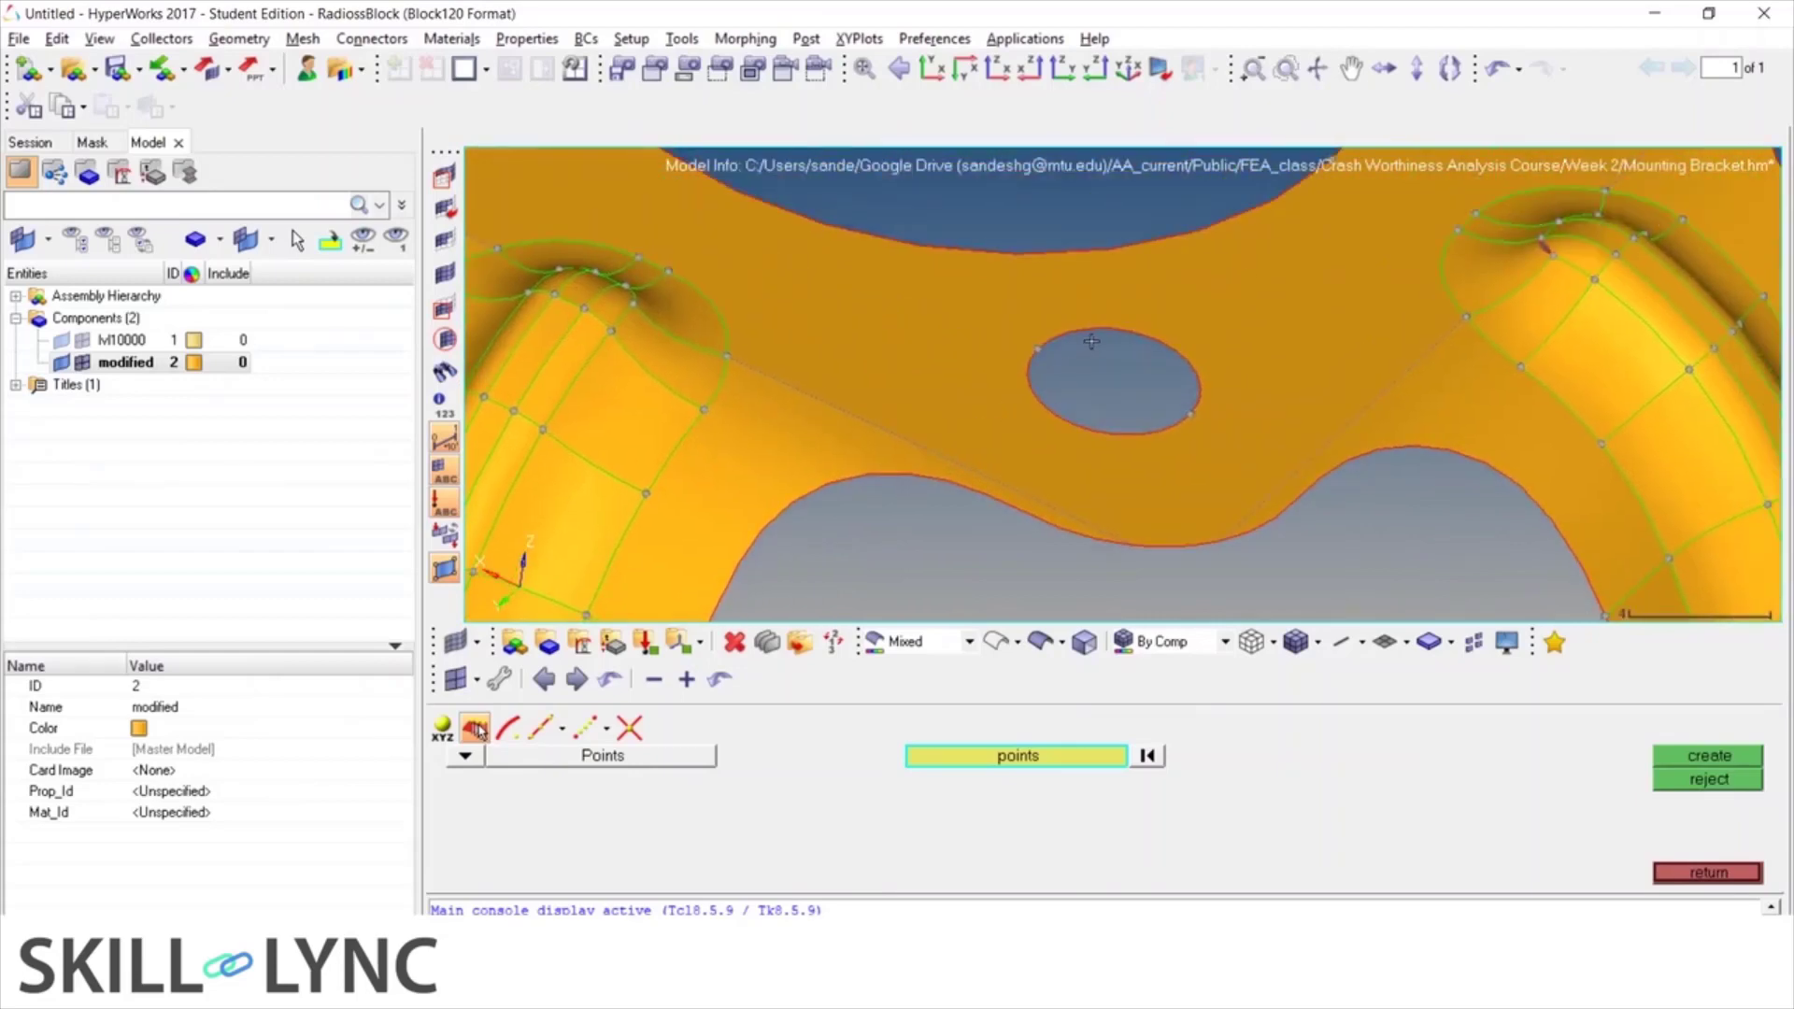
{"action": "scroll", "coordinate": [1092, 341], "scroll_direction": "up", "scroll_amount": 2}
{"action": "scroll", "coordinate": [1039, 356], "scroll_direction": "up", "scroll_amount": 2}
{"action": "left_click", "coordinate": [1019, 358]}
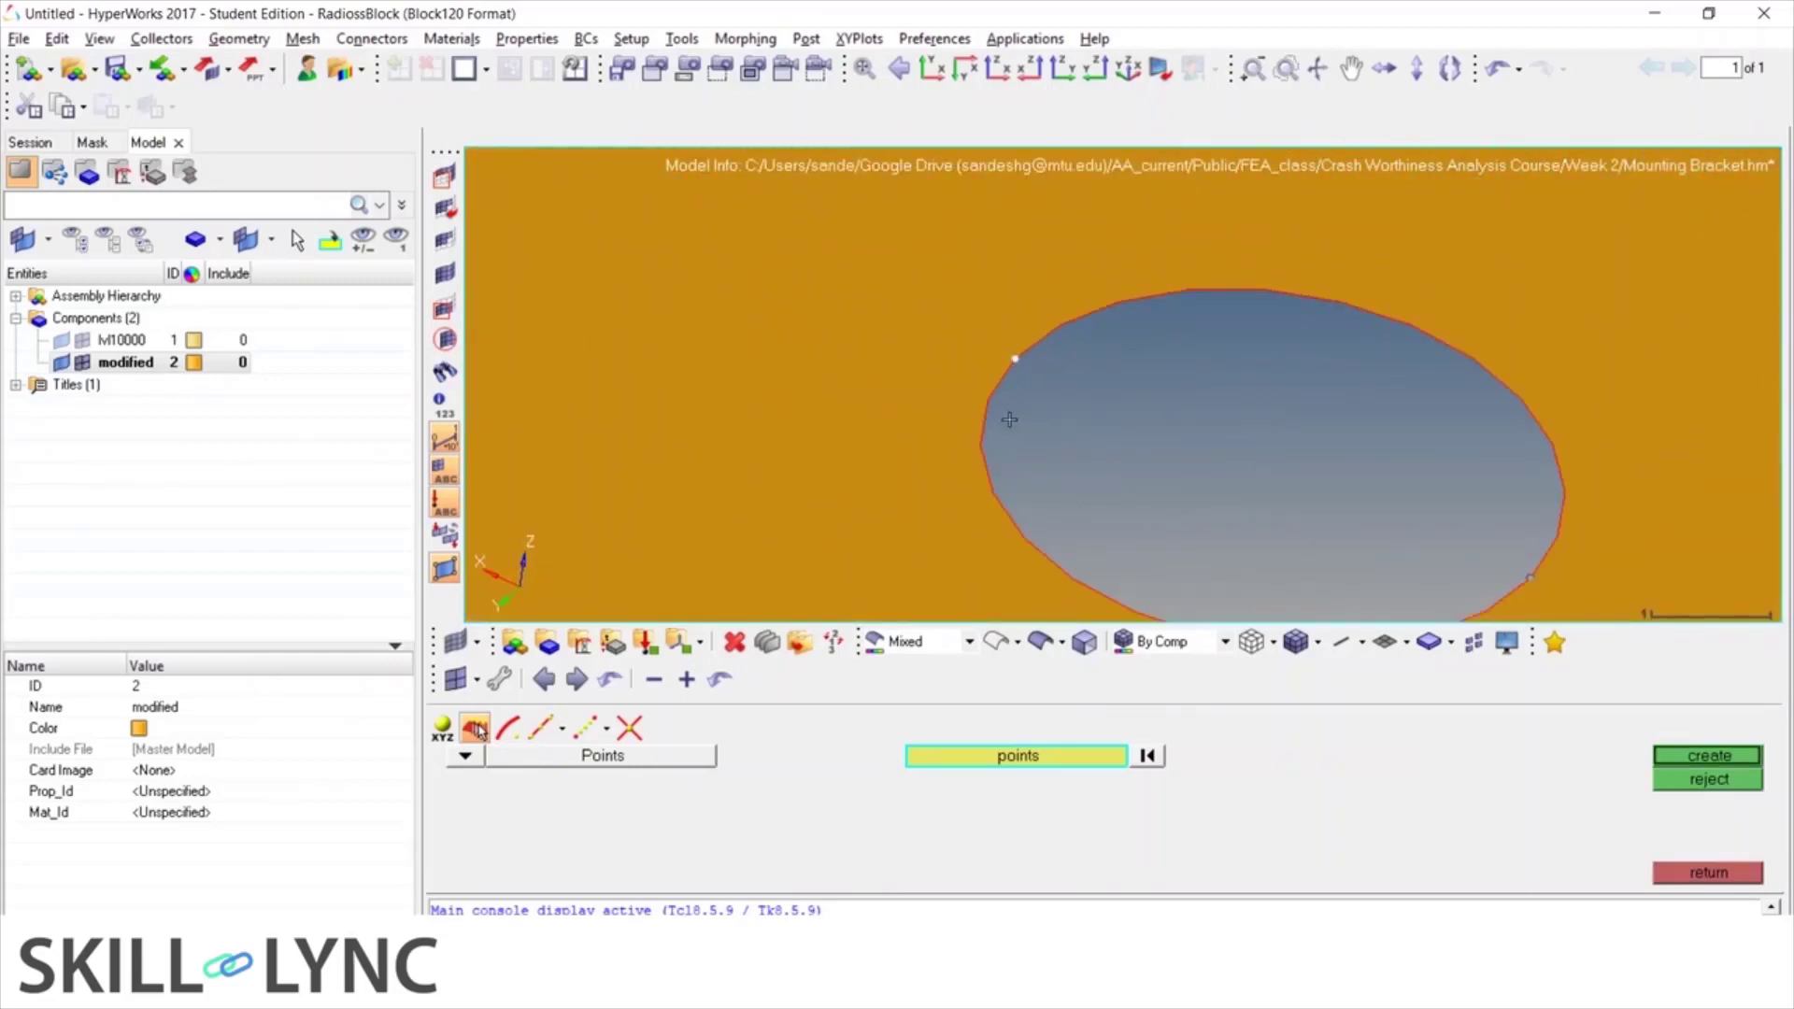
{"action": "left_click", "coordinate": [1731, 756]}
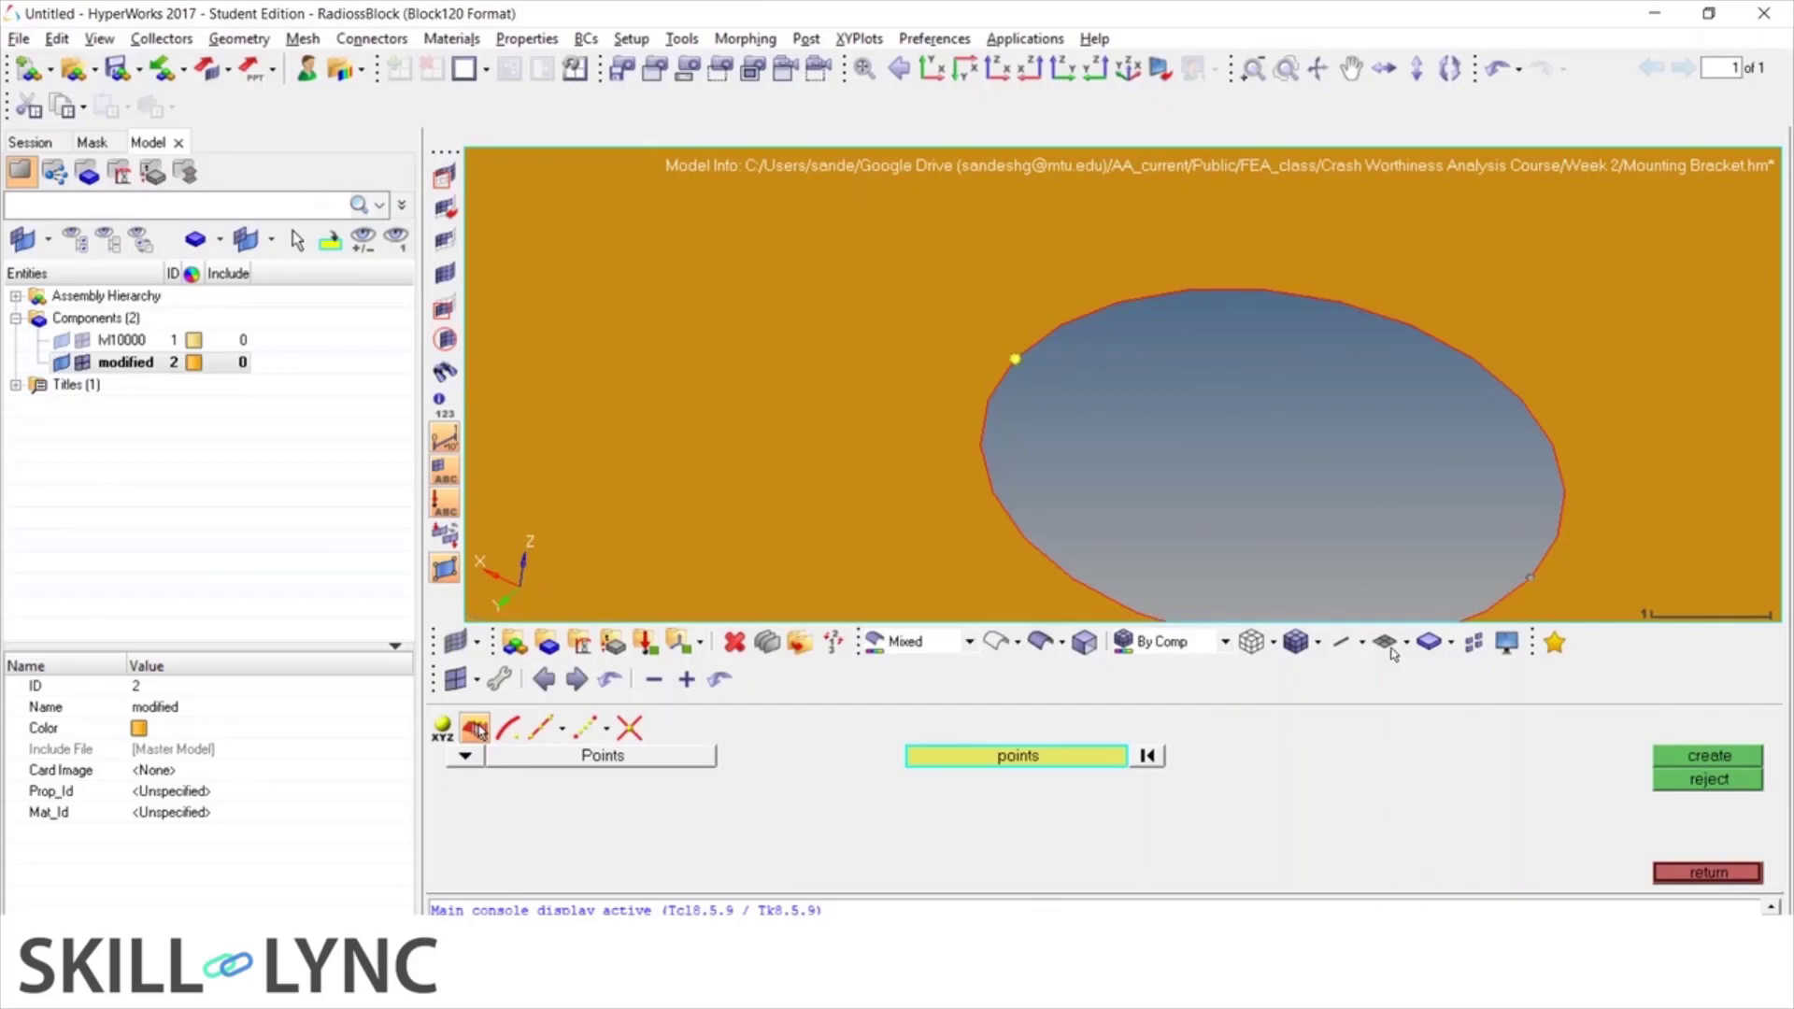
Clear all temporary nodes from the model
{"action": "scroll", "coordinate": [1017, 354], "scroll_direction": "up", "scroll_amount": 3}
{"action": "scroll", "coordinate": [1033, 347], "scroll_direction": "up", "scroll_amount": 3}
{"action": "scroll", "coordinate": [1001, 360], "scroll_direction": "down", "scroll_amount": 3}
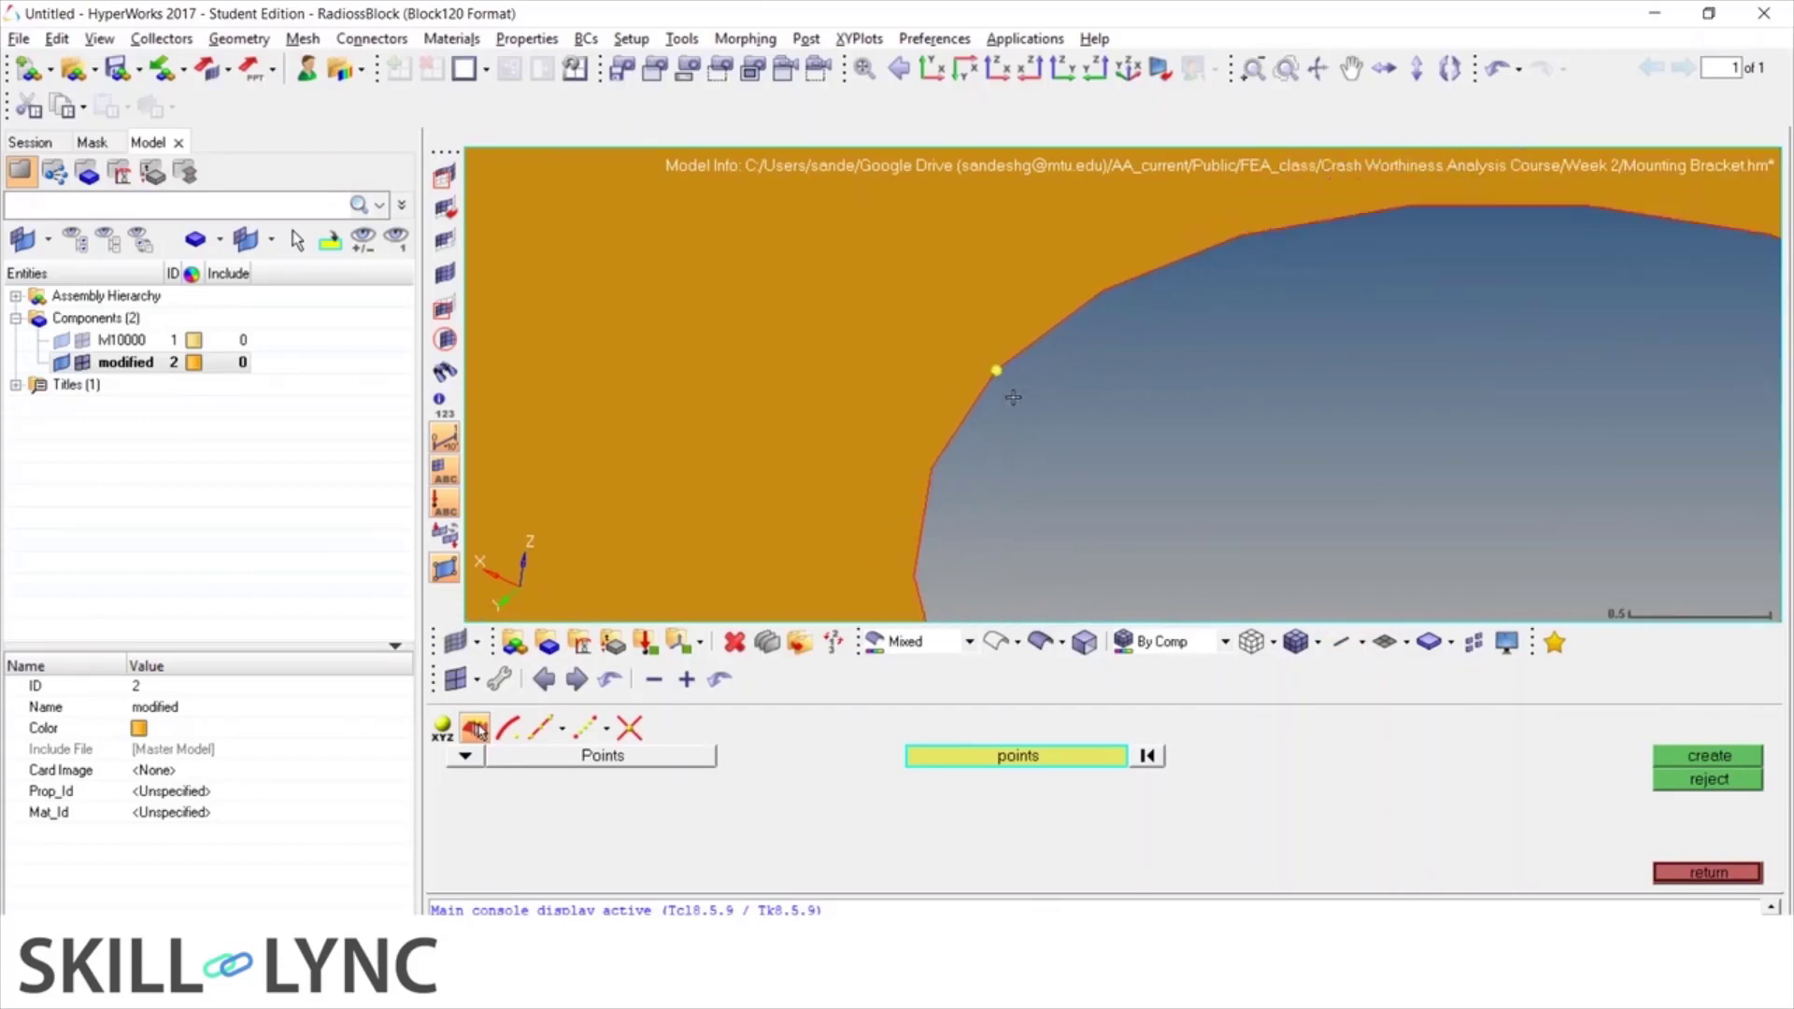
{"action": "scroll", "coordinate": [1011, 397], "scroll_direction": "down", "scroll_amount": 3}
{"action": "scroll", "coordinate": [1002, 403], "scroll_direction": "down", "scroll_amount": 5}
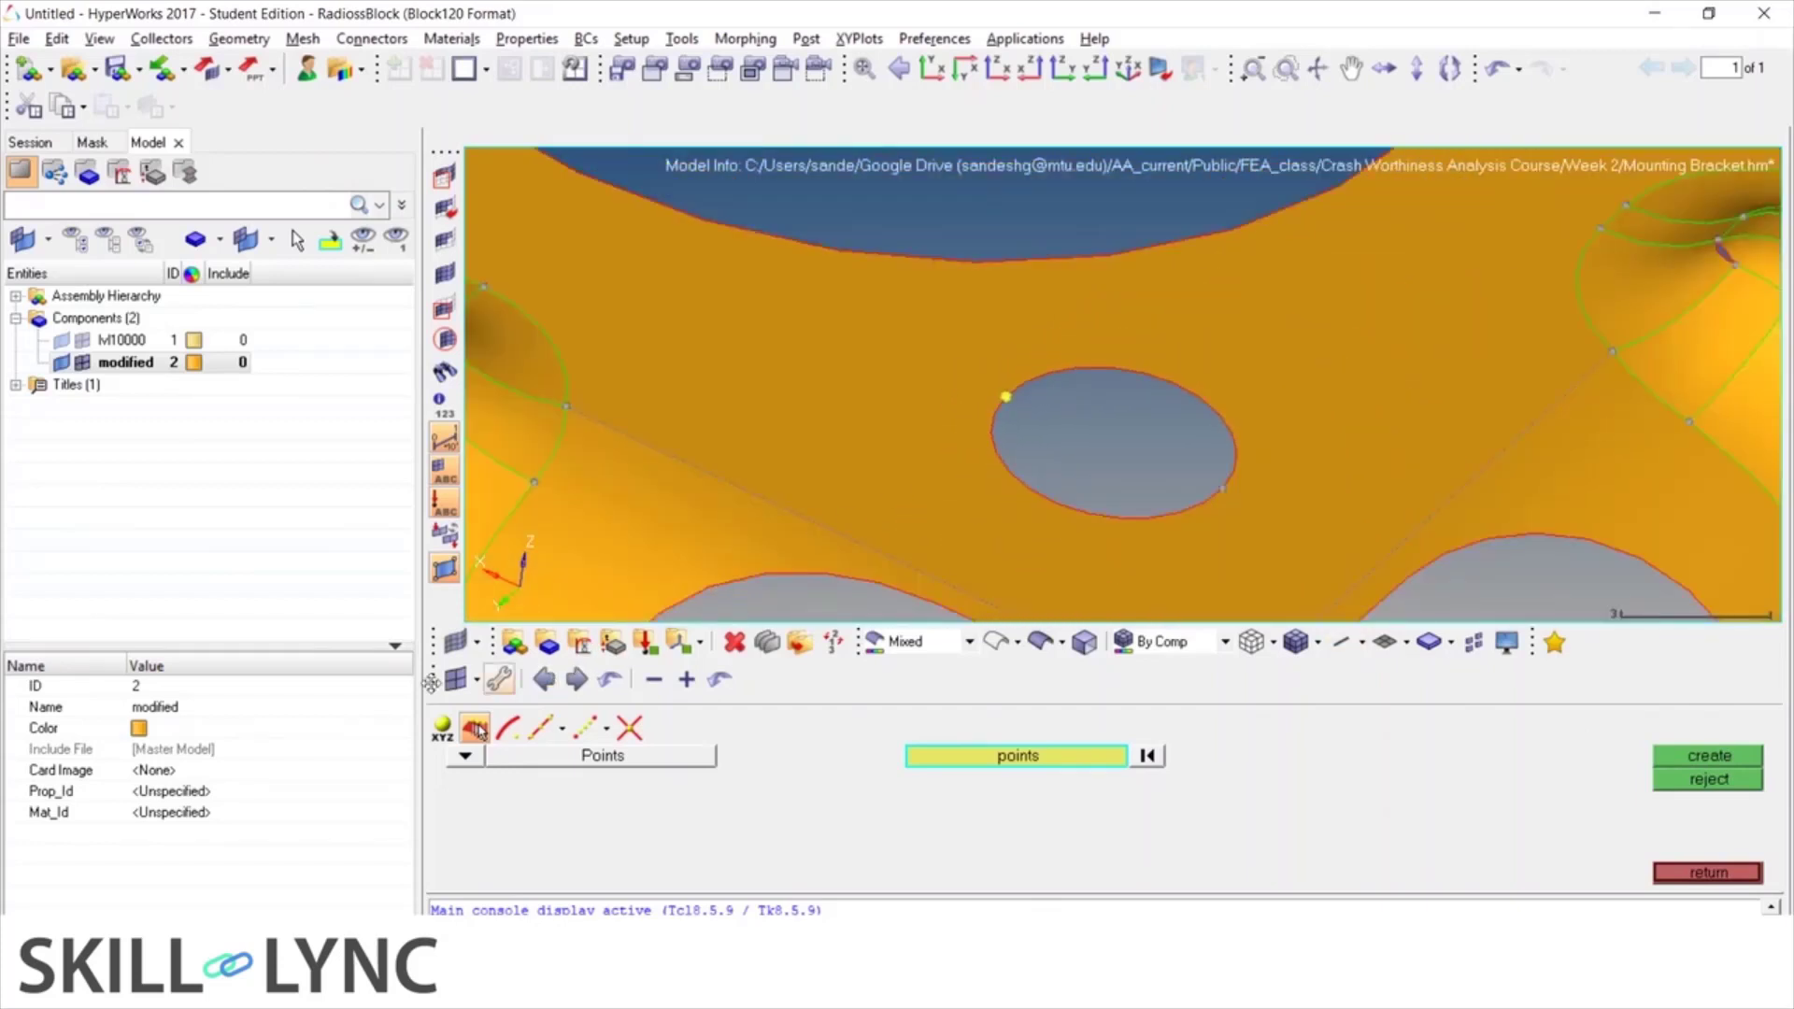
{"action": "scroll", "coordinate": [1000, 401], "scroll_direction": "up", "scroll_amount": 8}
{"action": "scroll", "coordinate": [1068, 342], "scroll_direction": "down", "scroll_amount": 5}
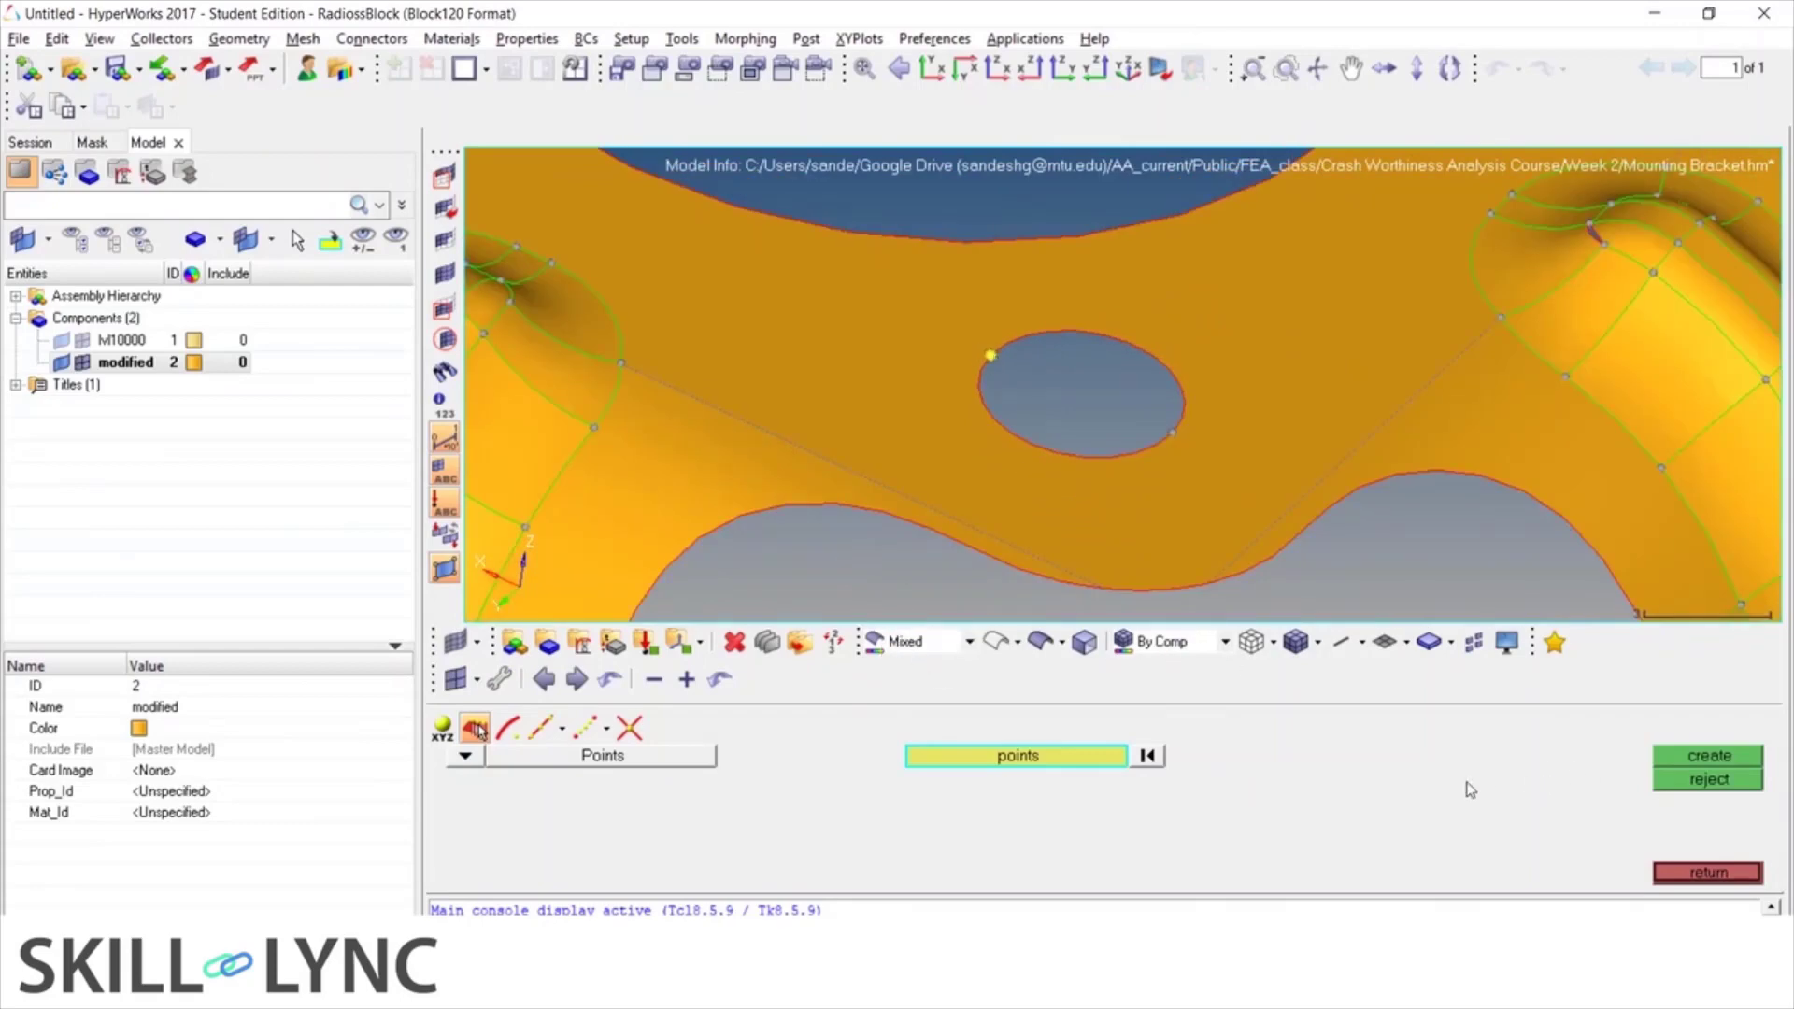
{"action": "key", "text": "Escape"}
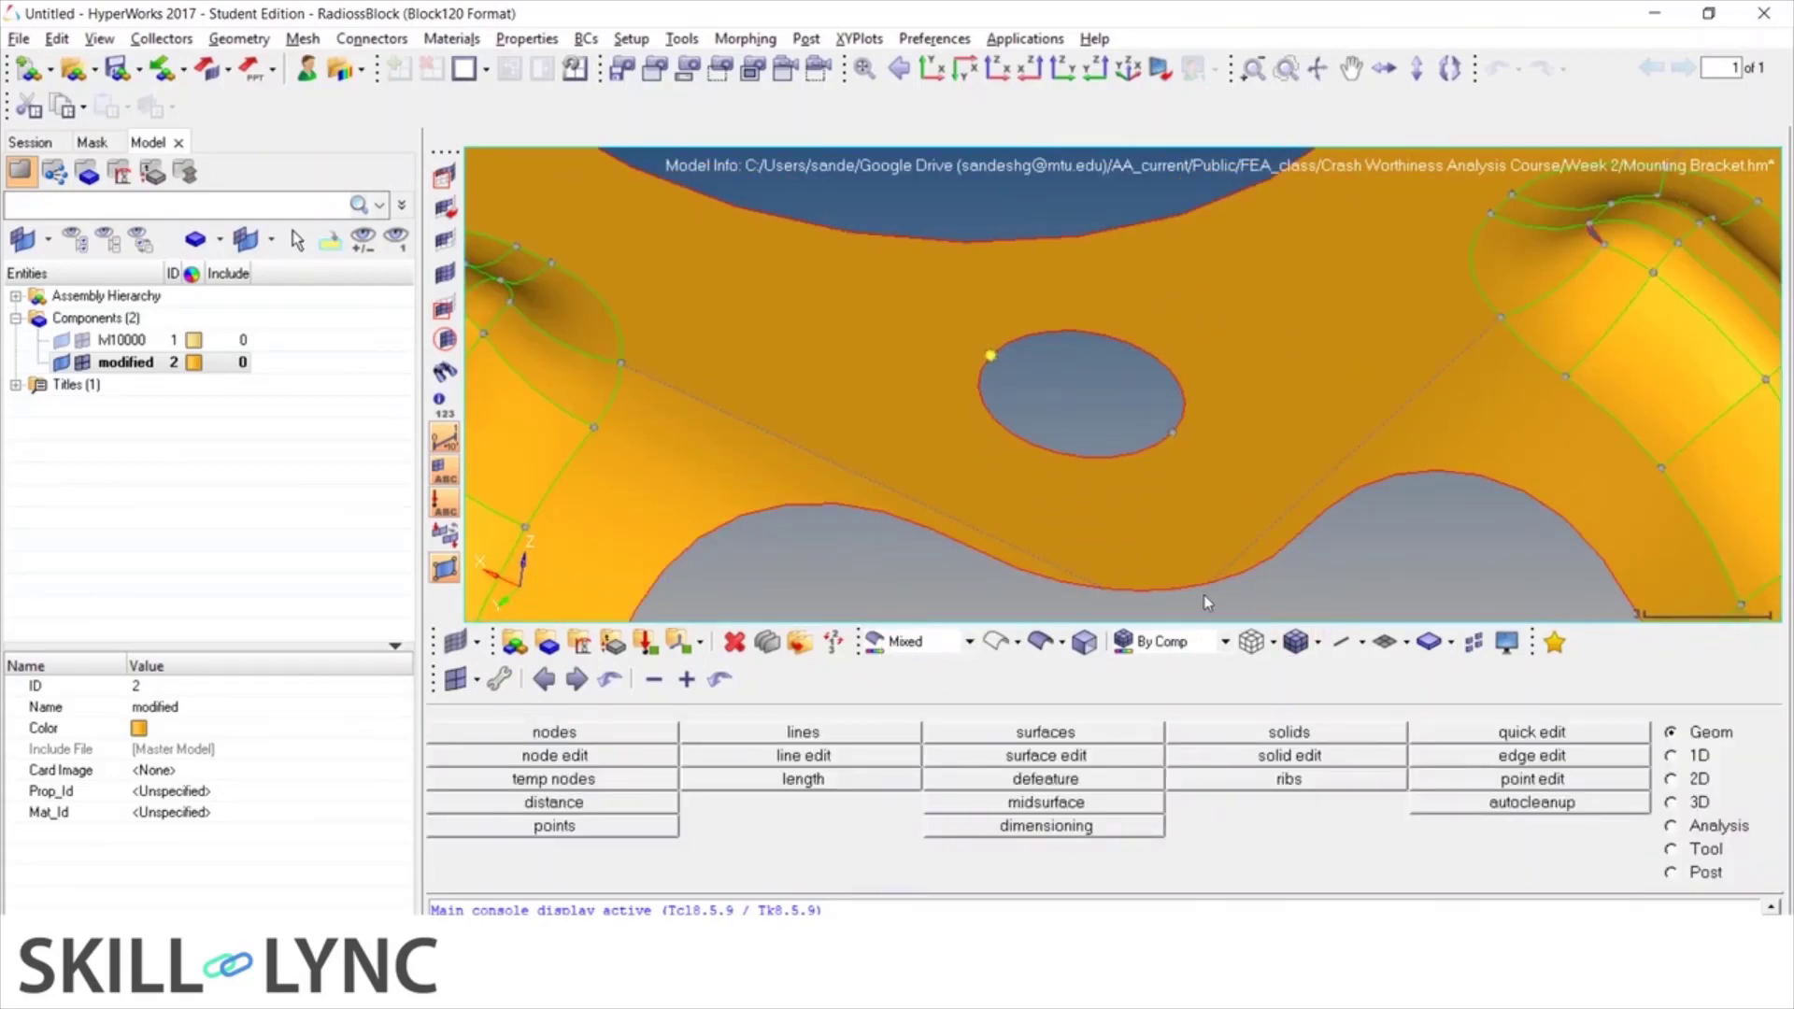
{"action": "key", "text": "shift+F2"}
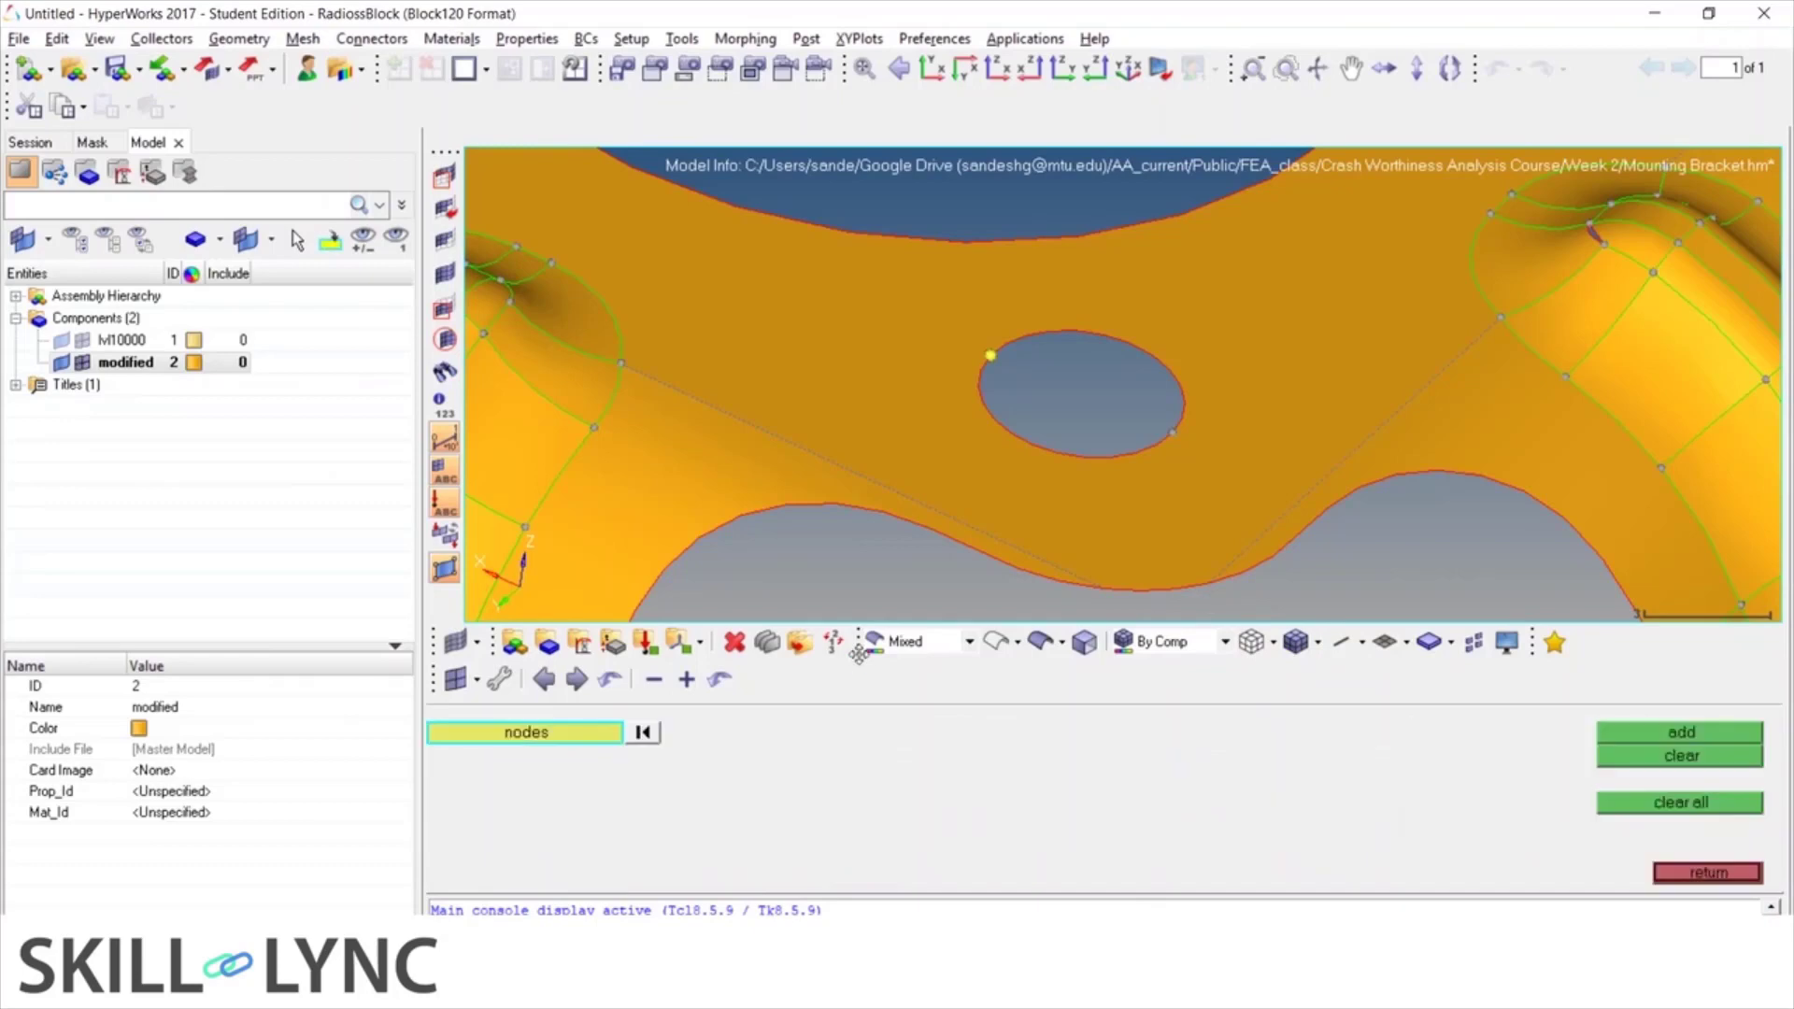
{"action": "left_click", "coordinate": [1654, 802]}
{"action": "key", "text": "Escape"}
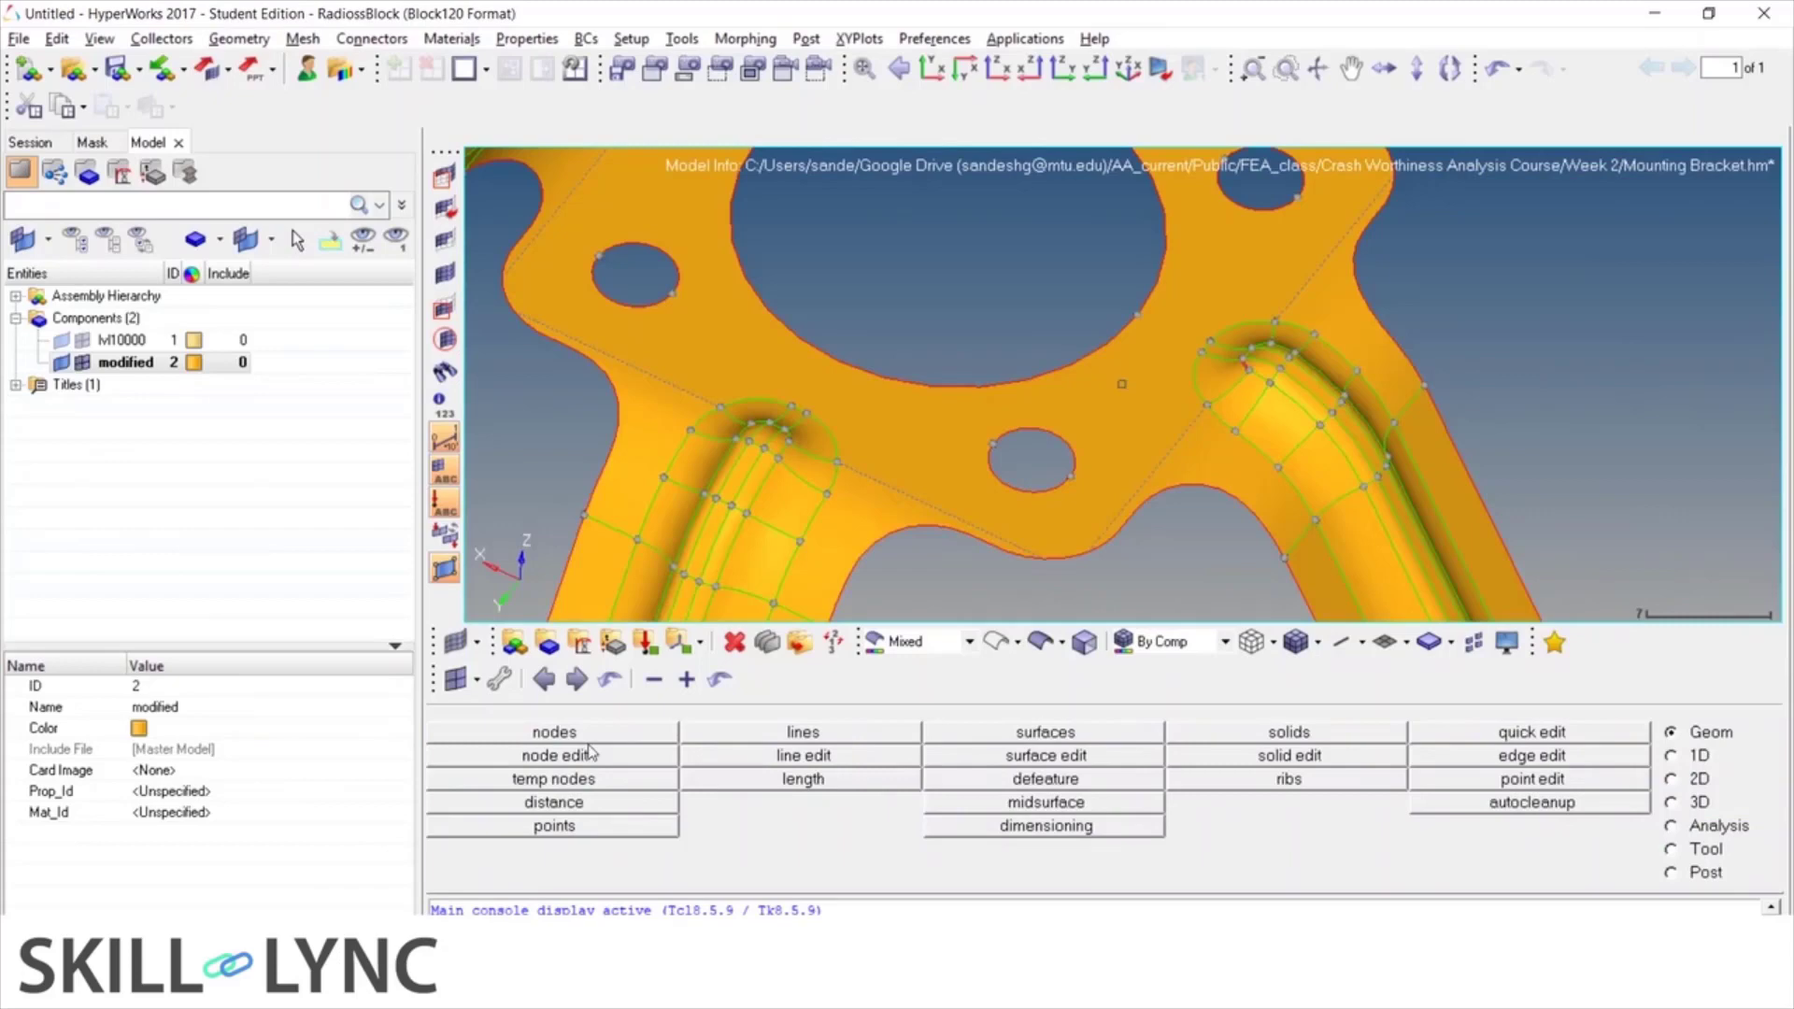
Try the Arc Center node method by picking a node location on the edge of the large central hole
{"action": "left_click", "coordinate": [585, 752]}
{"action": "key", "text": "Escape"}
{"action": "left_click", "coordinate": [586, 741]}
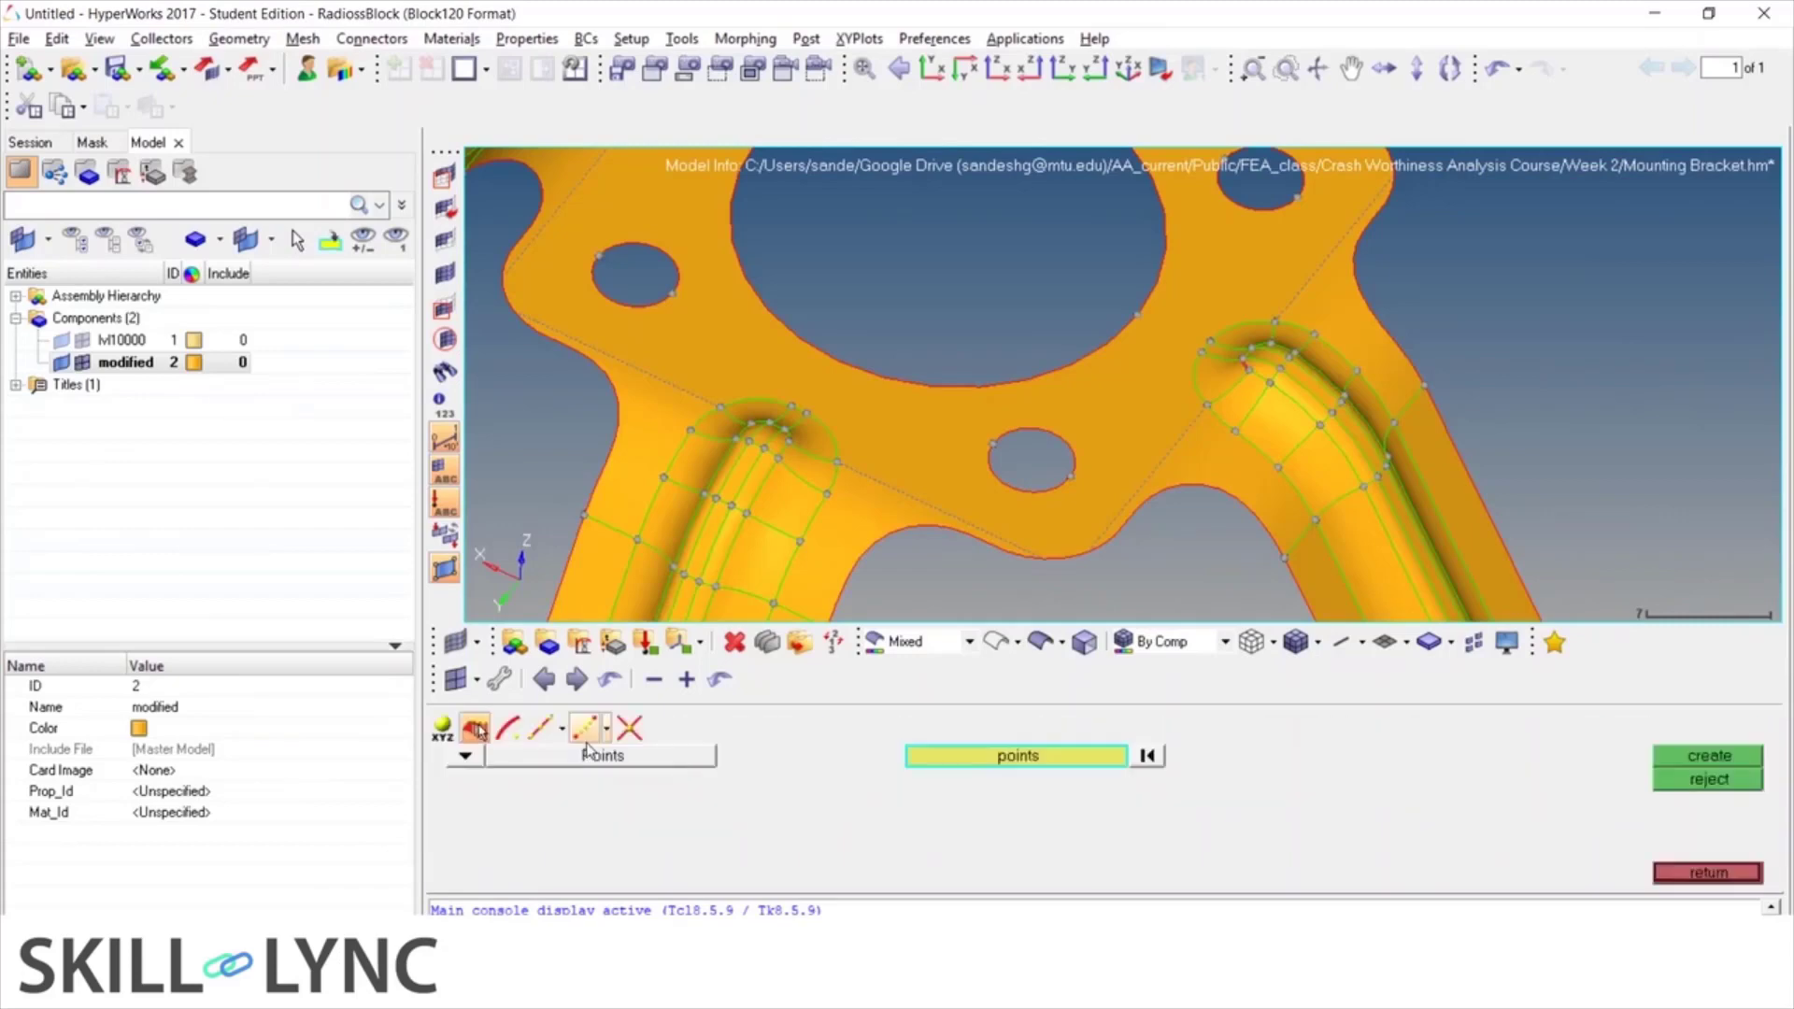
{"action": "left_click", "coordinate": [508, 730]}
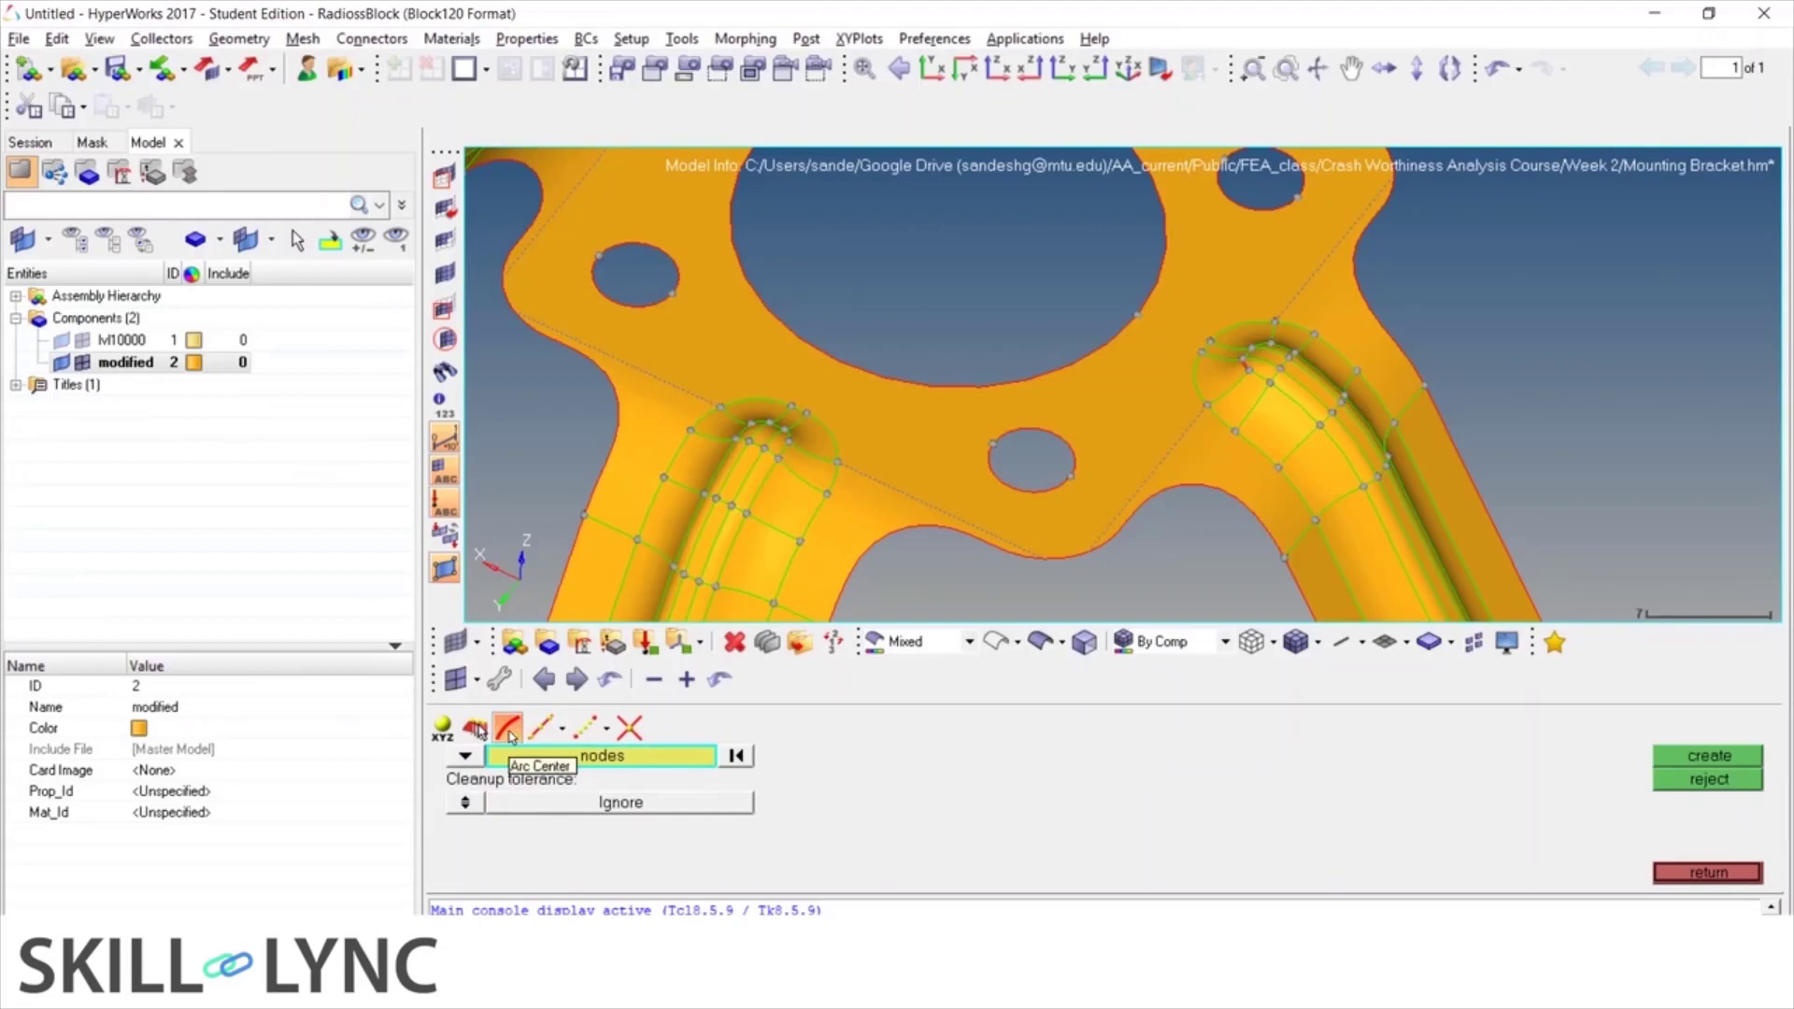
{"action": "scroll", "coordinate": [1013, 378], "scroll_direction": "down", "scroll_amount": 2, "text": "ctrl"}
{"action": "left_click_drag", "start_coordinate": [1013, 379], "coordinate": [976, 402], "text": "ctrl"}
{"action": "scroll", "coordinate": [976, 401], "scroll_direction": "up", "scroll_amount": 2, "text": "ctrl"}
{"action": "scroll", "coordinate": [850, 483], "scroll_direction": "down", "scroll_amount": 3, "text": "ctrl"}
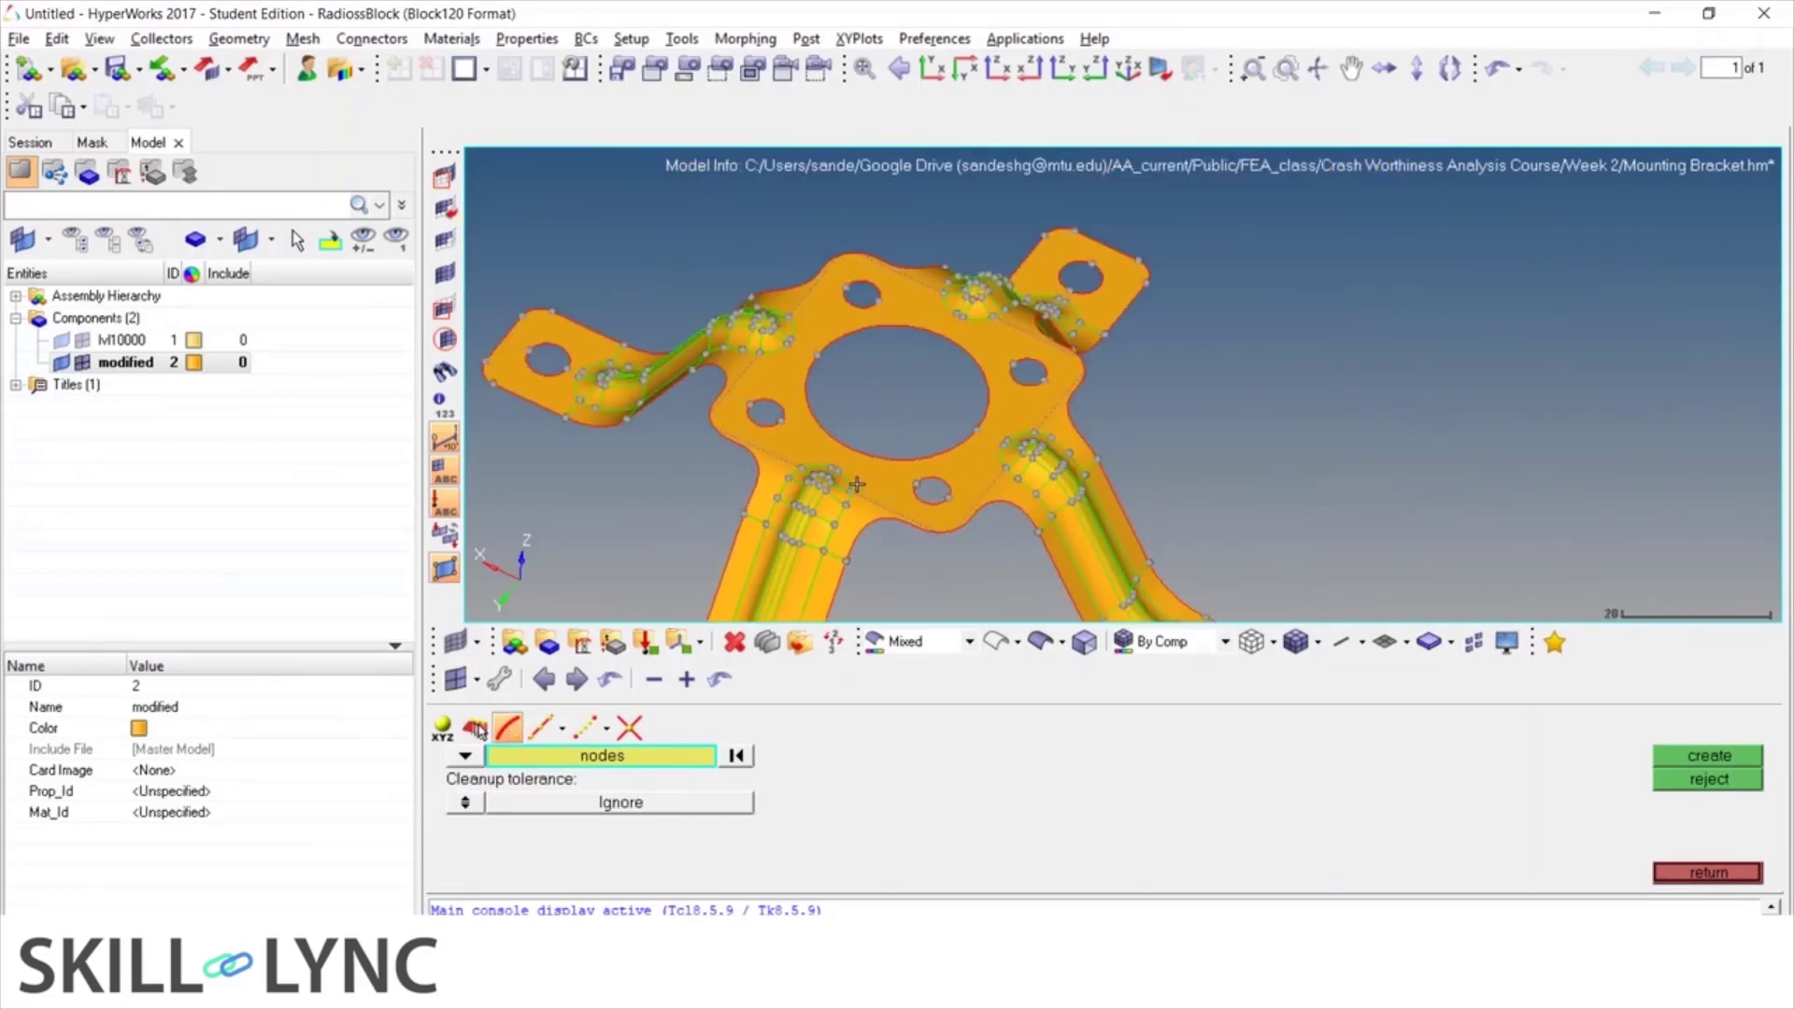
{"action": "left_click_drag", "start_coordinate": [1091, 525], "coordinate": [1018, 558], "text": "ctrl"}
{"action": "scroll", "coordinate": [1018, 559], "scroll_direction": "up", "scroll_amount": 2}
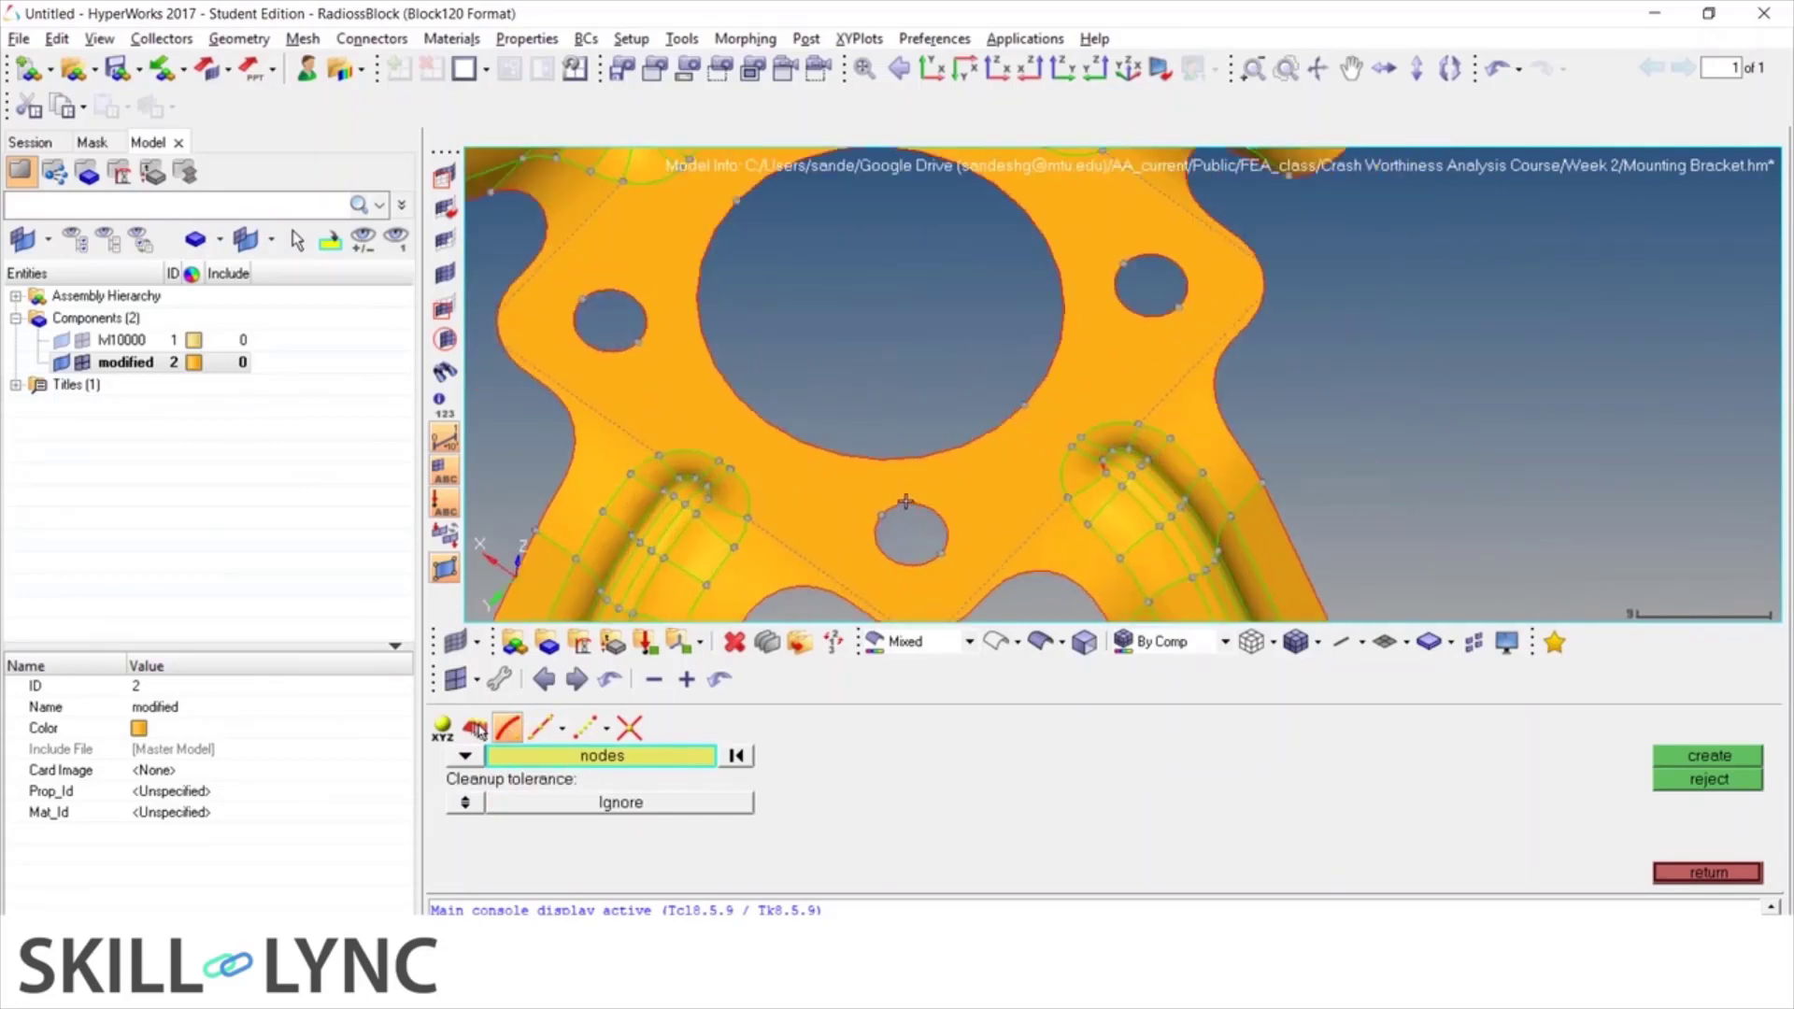
{"action": "left_click", "coordinate": [608, 757]}
{"action": "scroll", "coordinate": [1038, 432], "scroll_direction": "up", "scroll_amount": 3}
{"action": "scroll", "coordinate": [1034, 480], "scroll_direction": "down", "scroll_amount": 3}
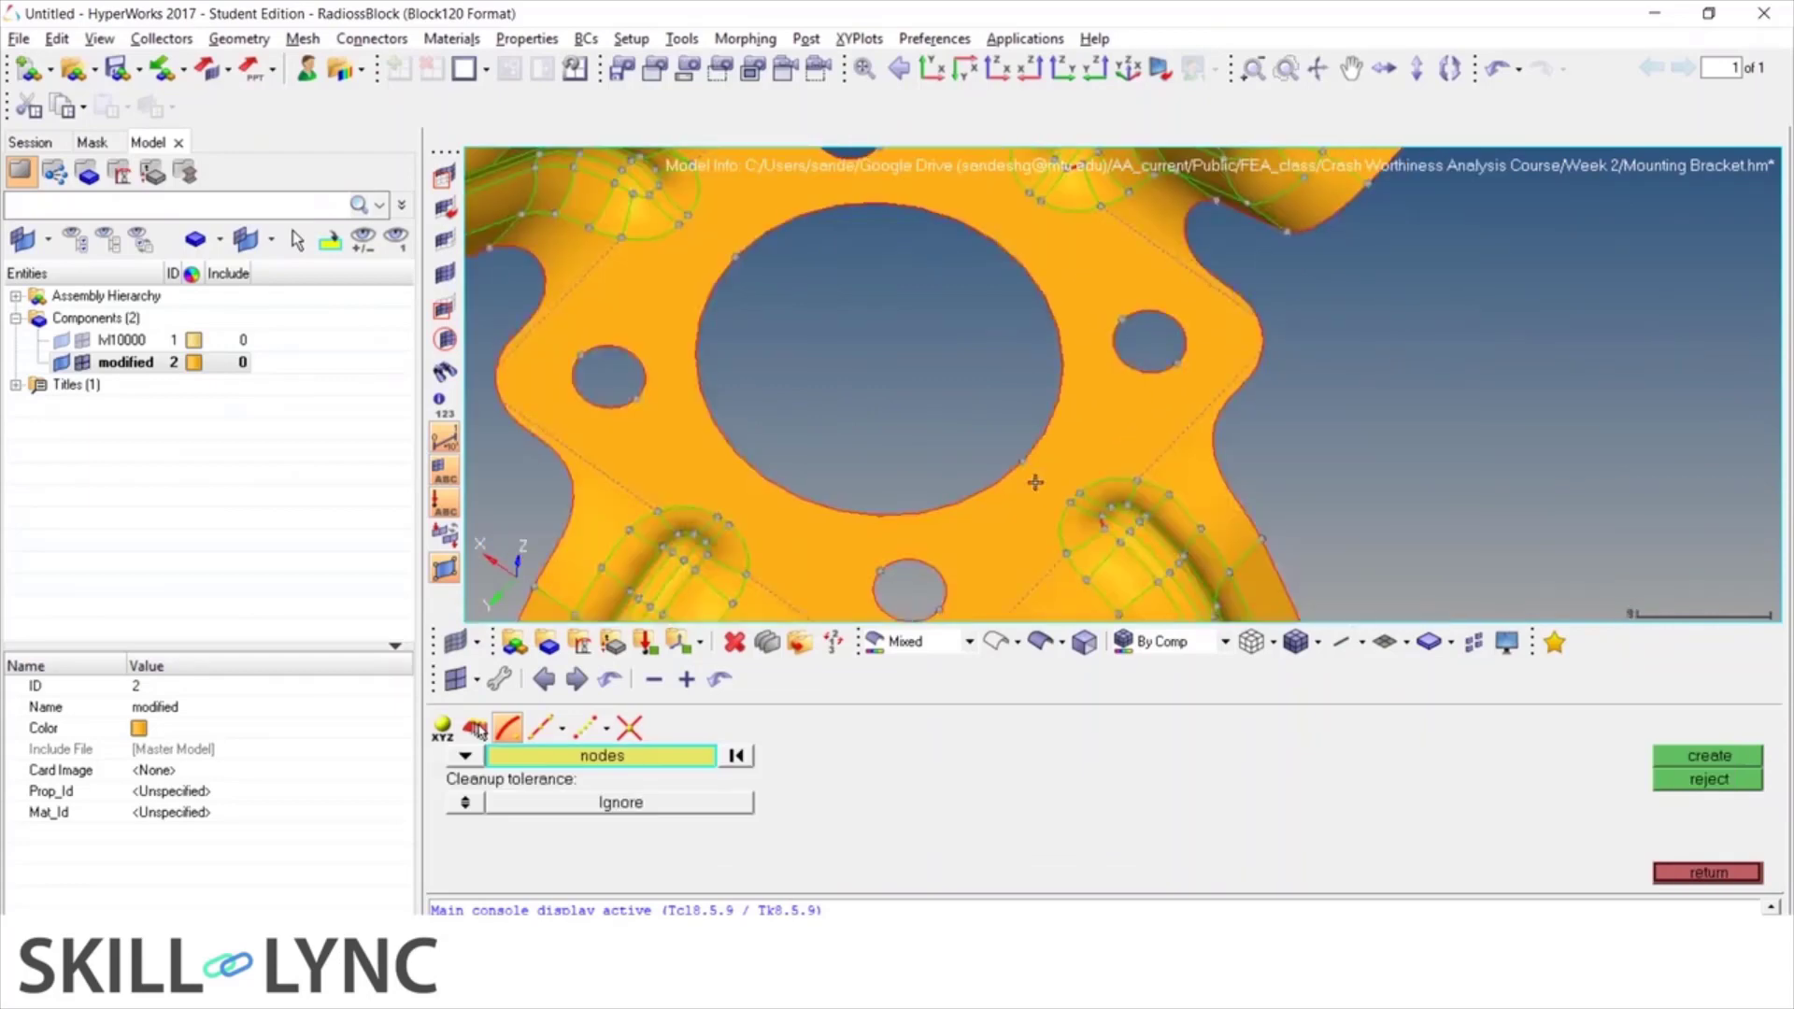
{"action": "scroll", "coordinate": [1005, 423], "scroll_direction": "up", "scroll_amount": 3}
{"action": "scroll", "coordinate": [1005, 423], "scroll_direction": "up", "scroll_amount": 2}
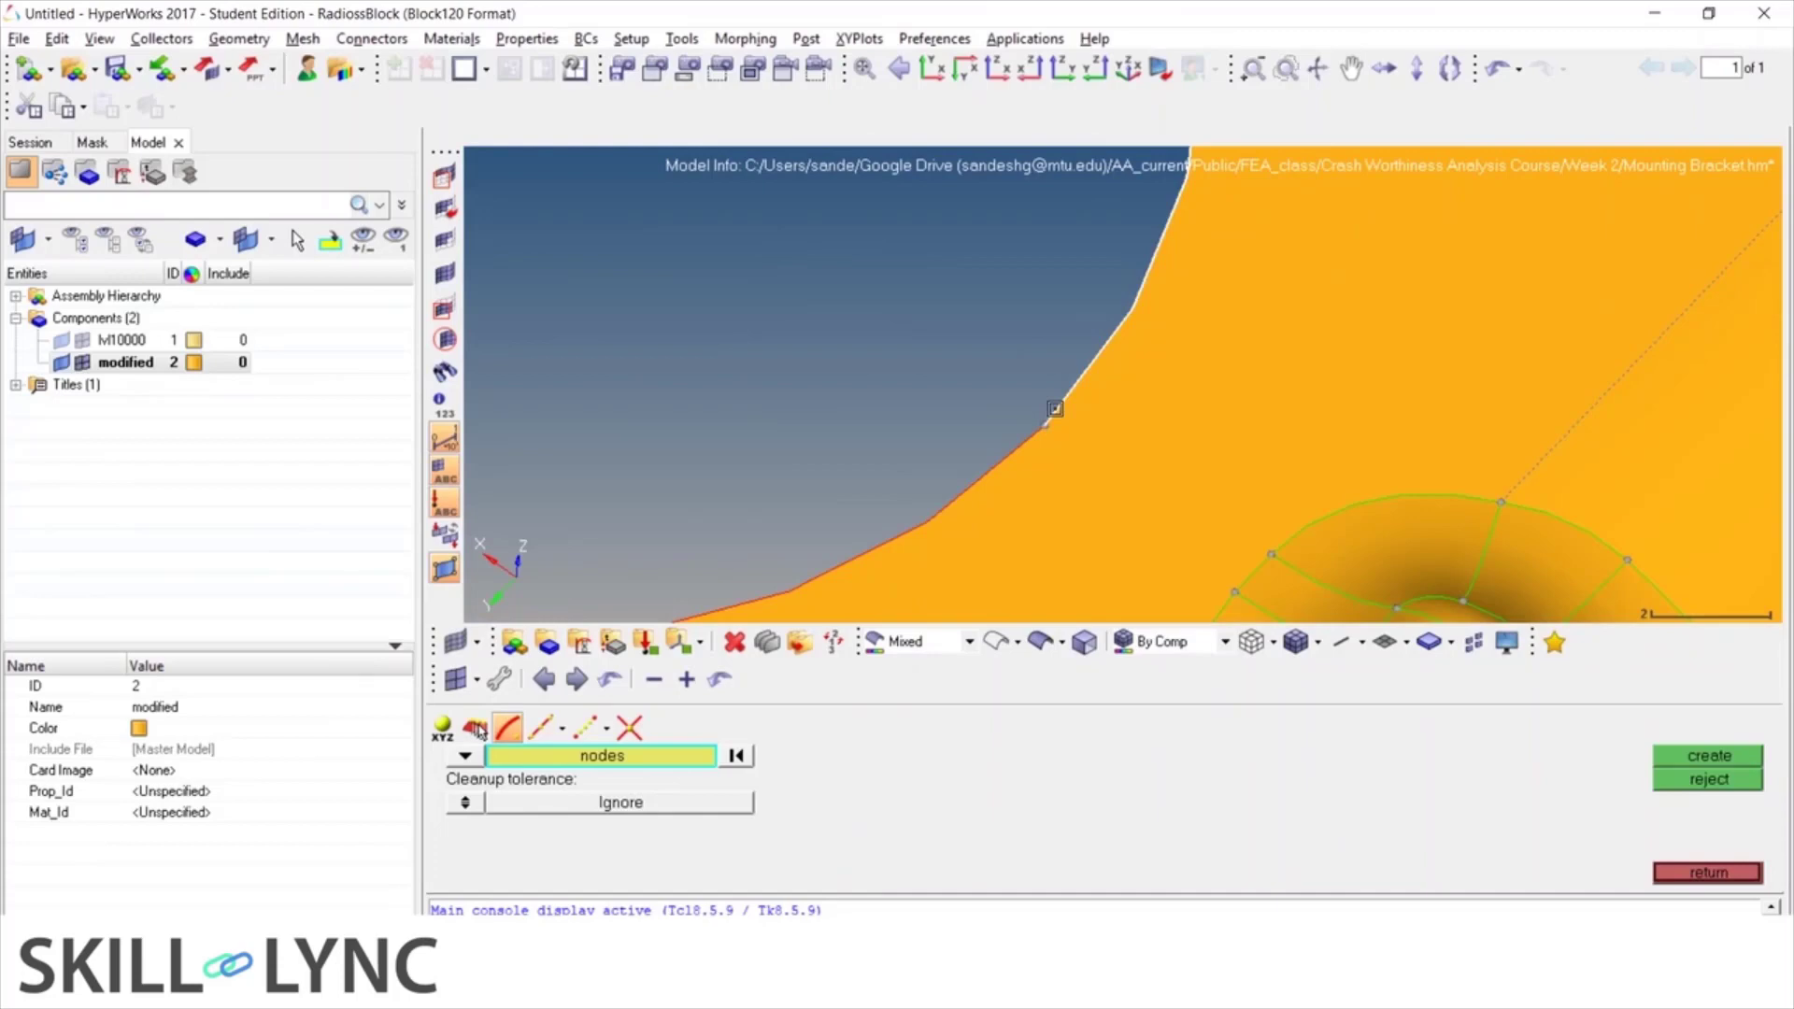
{"action": "left_click", "coordinate": [1050, 417]}
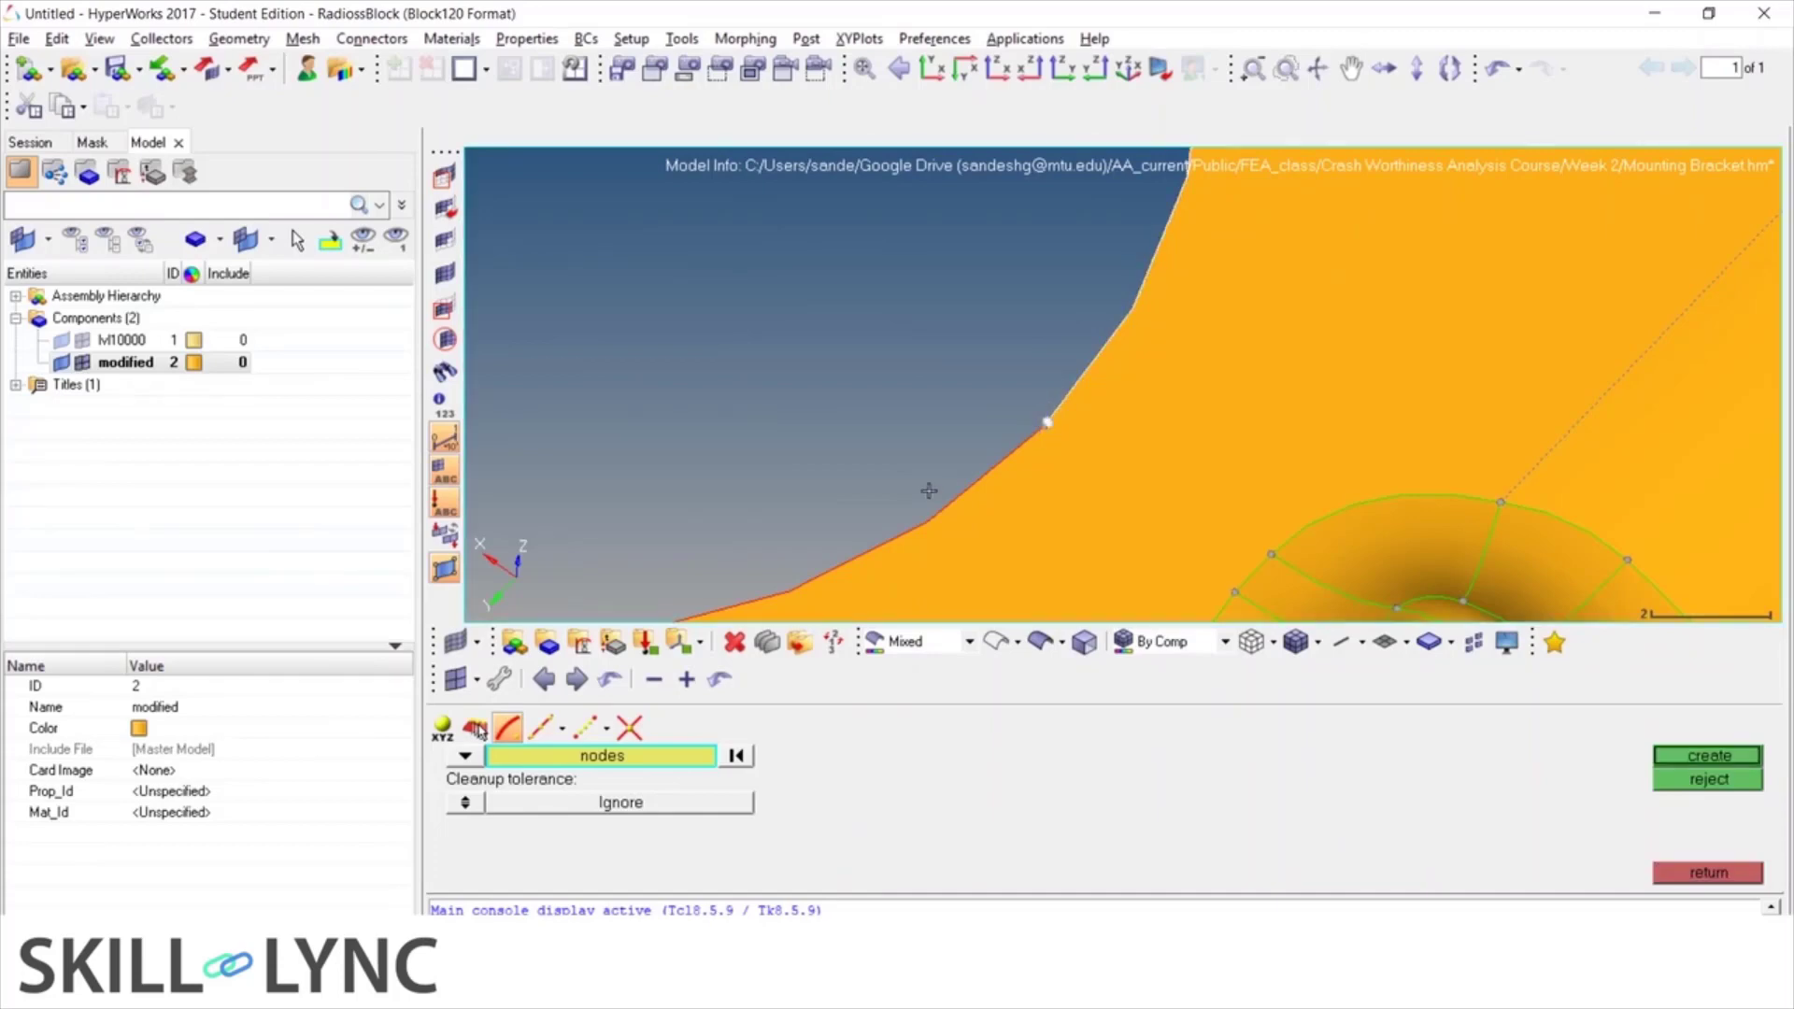
{"action": "scroll", "coordinate": [1028, 430], "scroll_direction": "down", "scroll_amount": 4}
{"action": "scroll", "coordinate": [1007, 455], "scroll_direction": "down", "scroll_amount": 2}
Create 10 nodes on the half-circle edge line of the large central hole, and reject them
{"action": "left_click", "coordinate": [540, 726]}
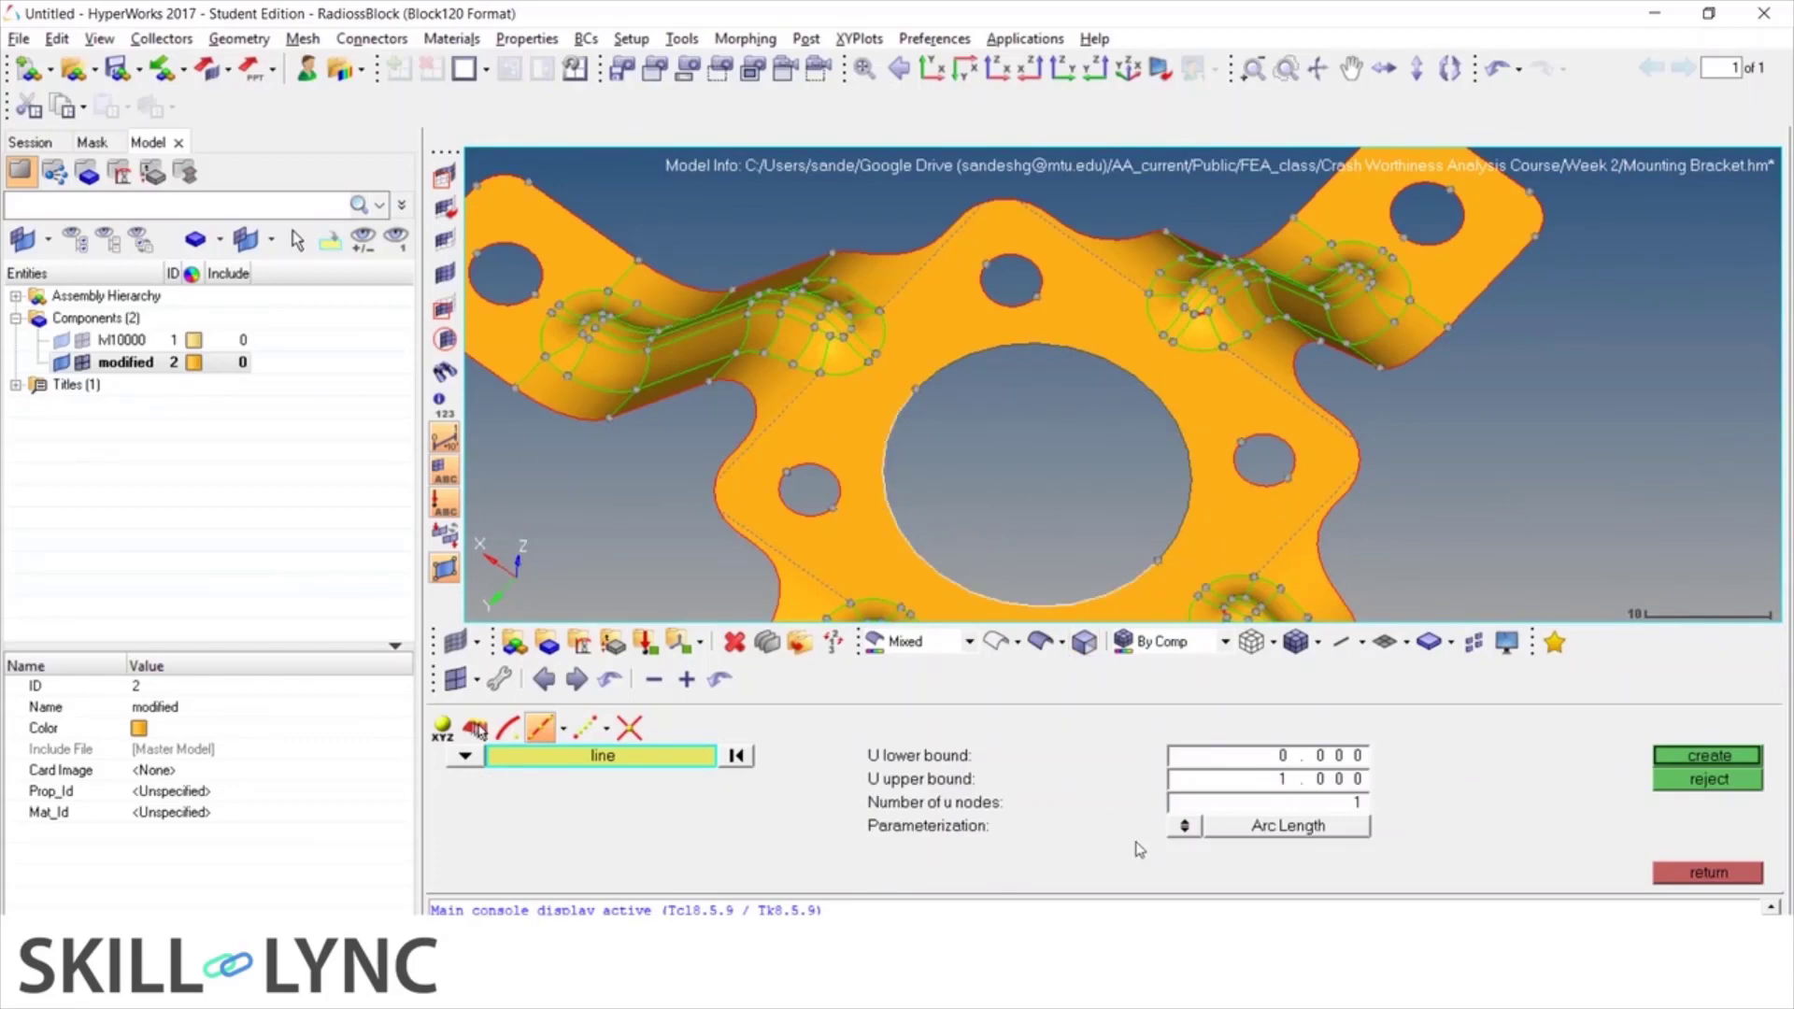
{"action": "left_click", "coordinate": [1297, 802]}
{"action": "left_click", "coordinate": [1696, 755]}
{"action": "scroll", "coordinate": [969, 465], "scroll_direction": "down", "scroll_amount": 5, "text": "ctrl"}
{"action": "scroll", "coordinate": [1000, 518], "scroll_direction": "up", "scroll_amount": 4, "text": "ctrl"}
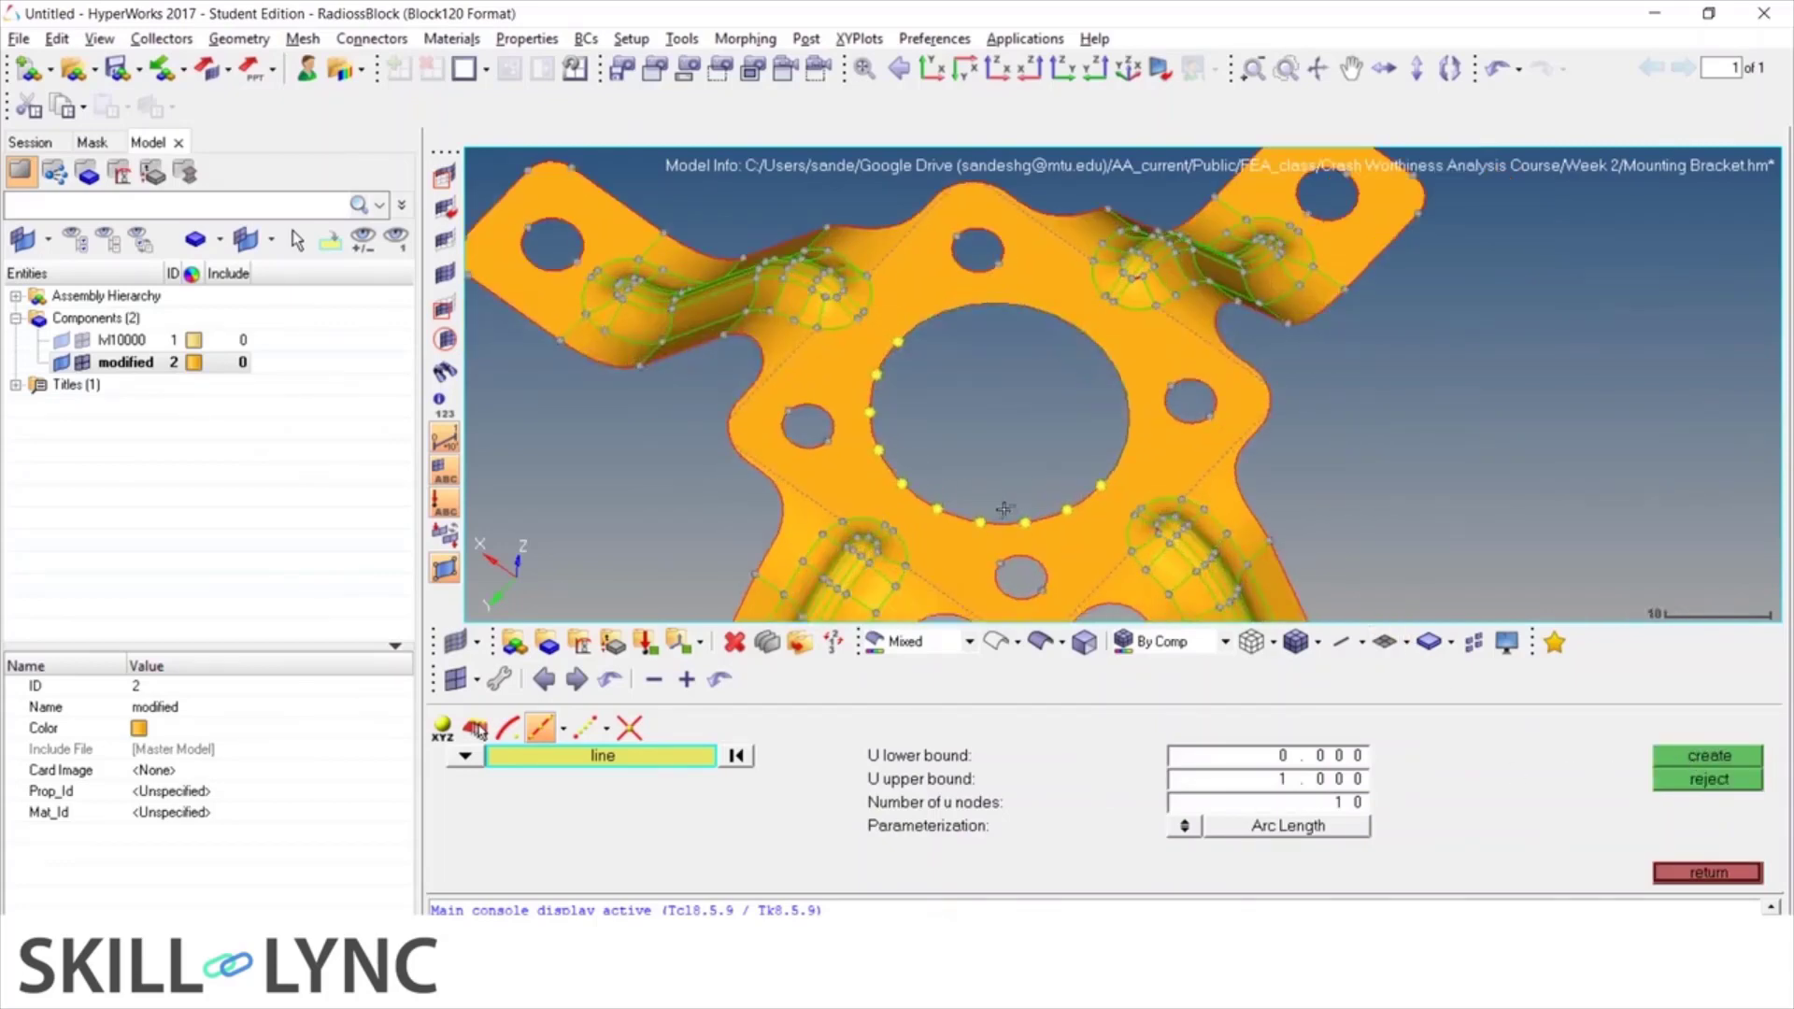
{"action": "left_click", "coordinate": [1709, 779]}
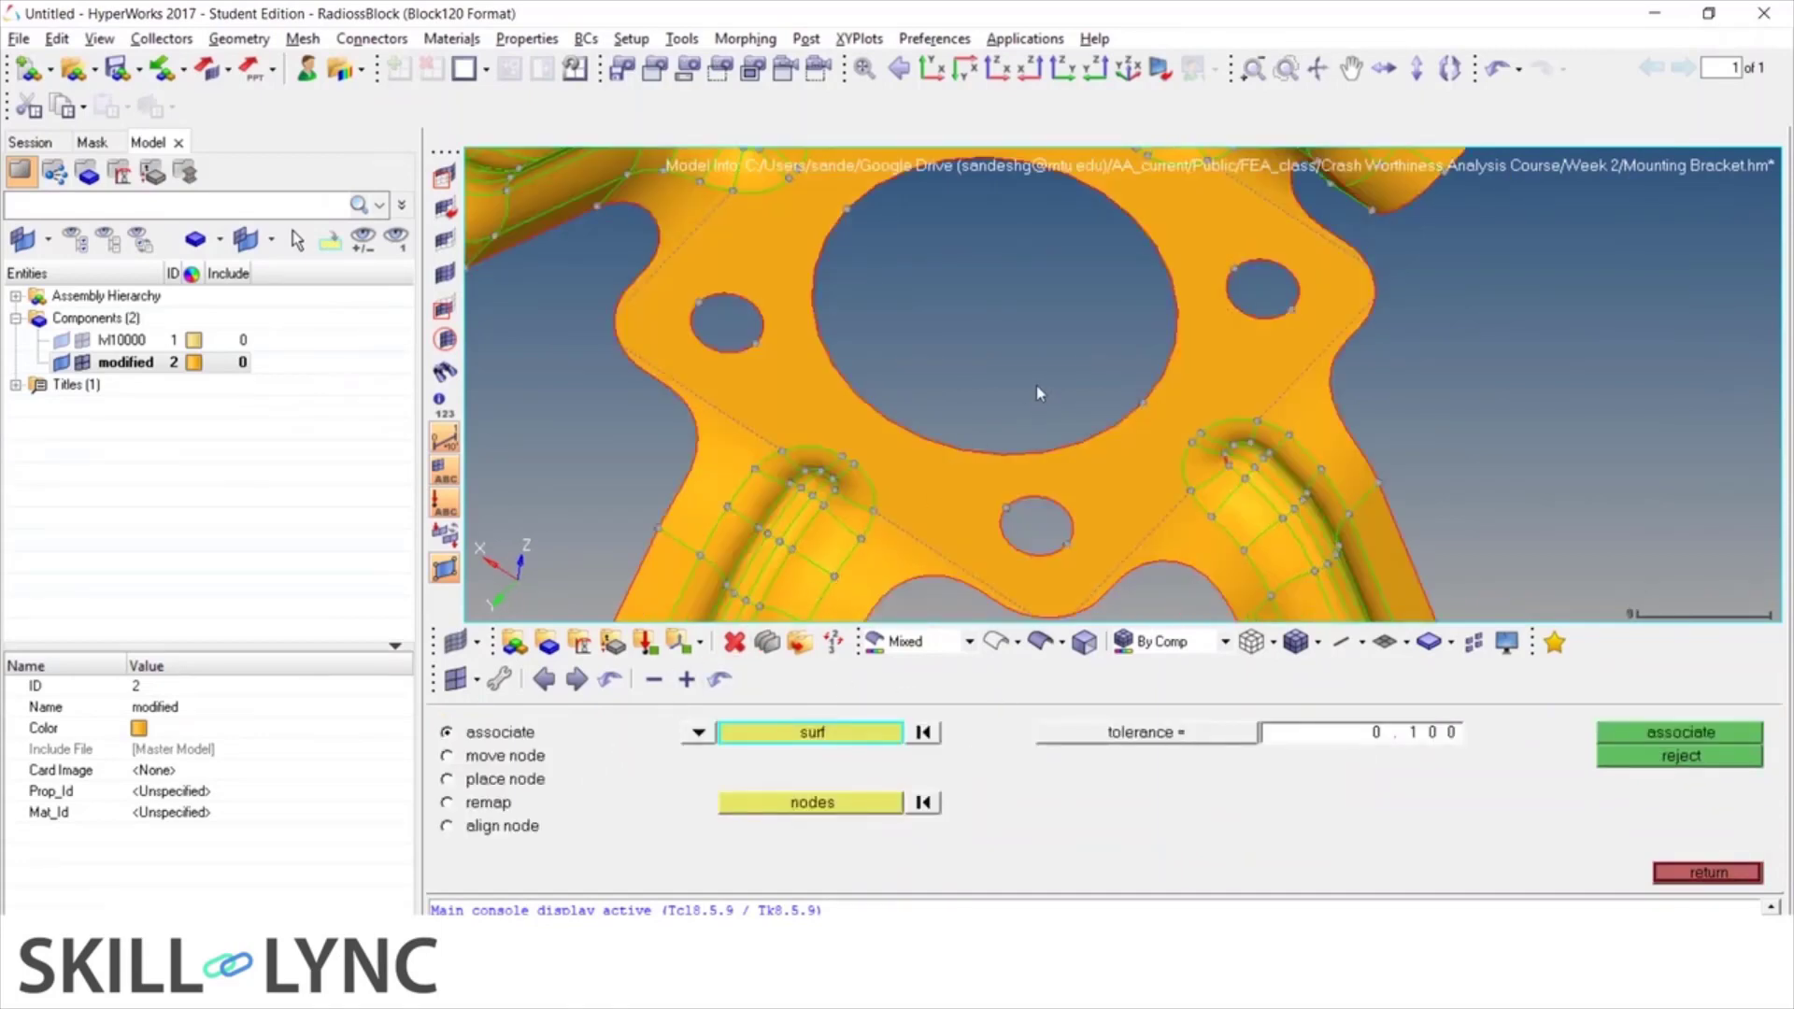
Remap three nodes picked on the central hole's edge onto the hub plate's adjacent outer edge line, reject it, and leave node editing
{"action": "scroll", "coordinate": [1037, 392], "scroll_direction": "down", "scroll_amount": 4}
{"action": "scroll", "coordinate": [998, 411], "scroll_direction": "up", "scroll_amount": 3}
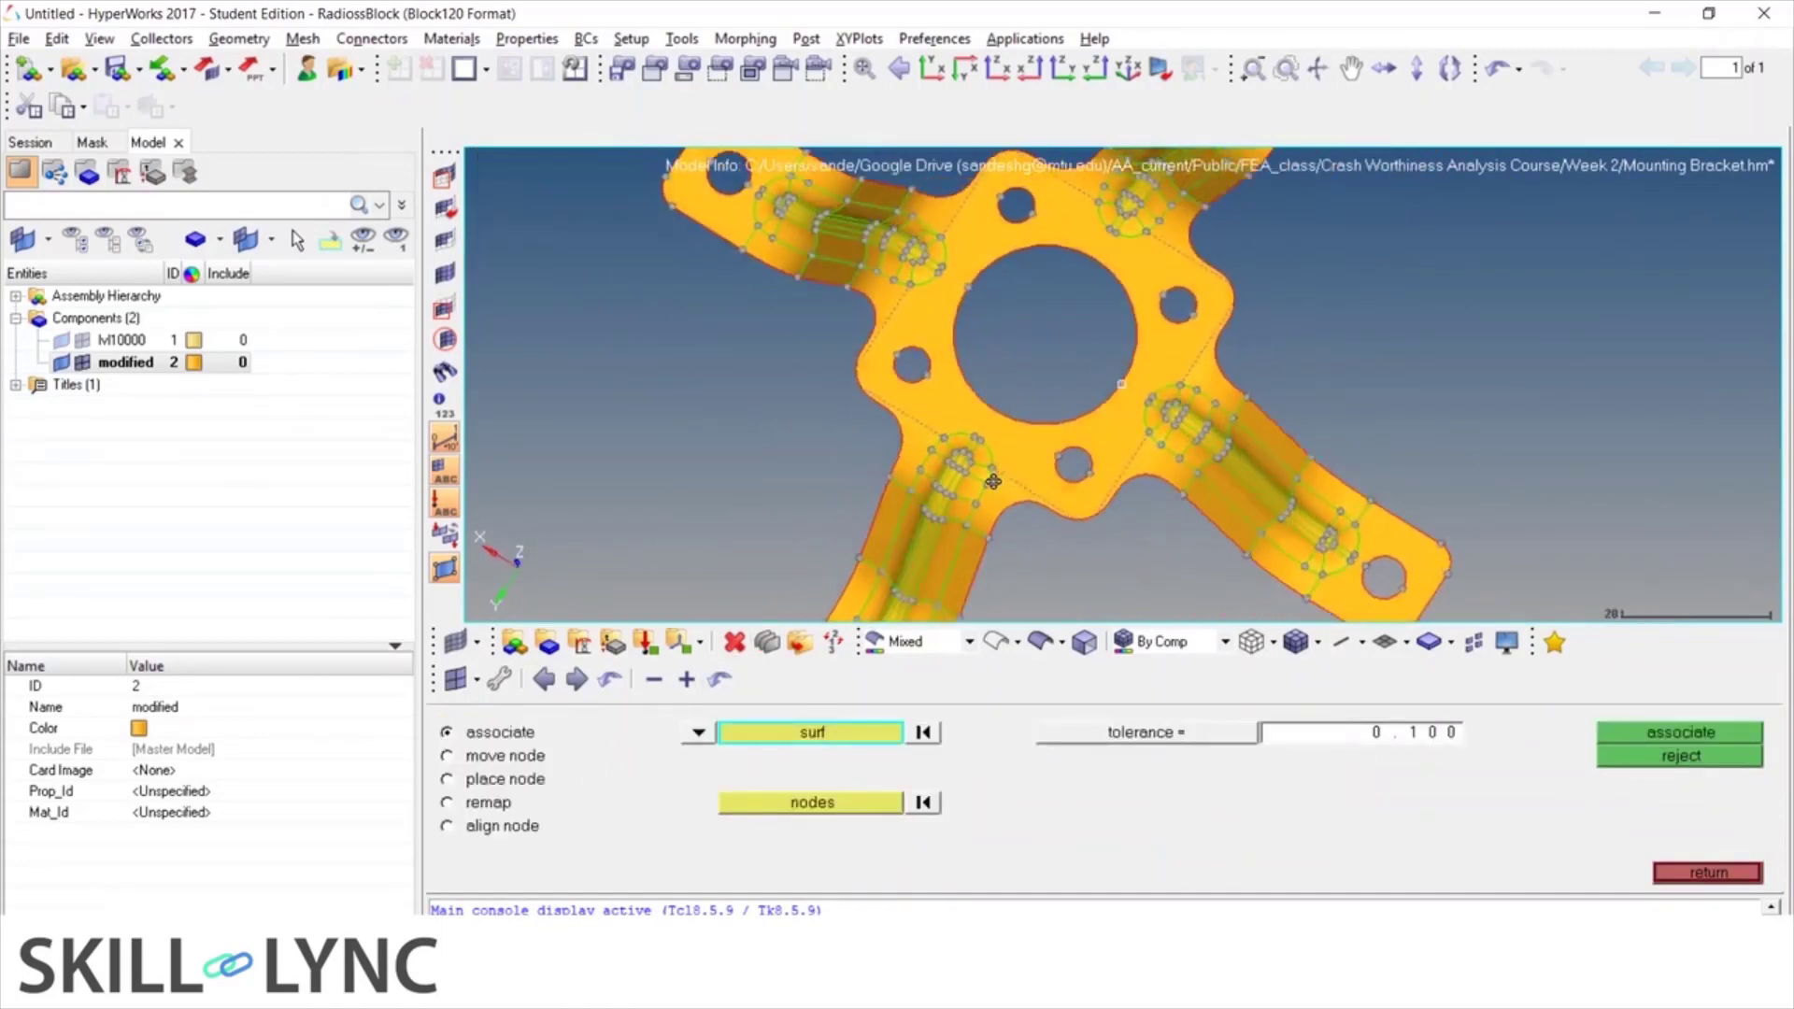
{"action": "left_click_drag", "start_coordinate": [992, 482], "coordinate": [987, 423], "text": "ctrl"}
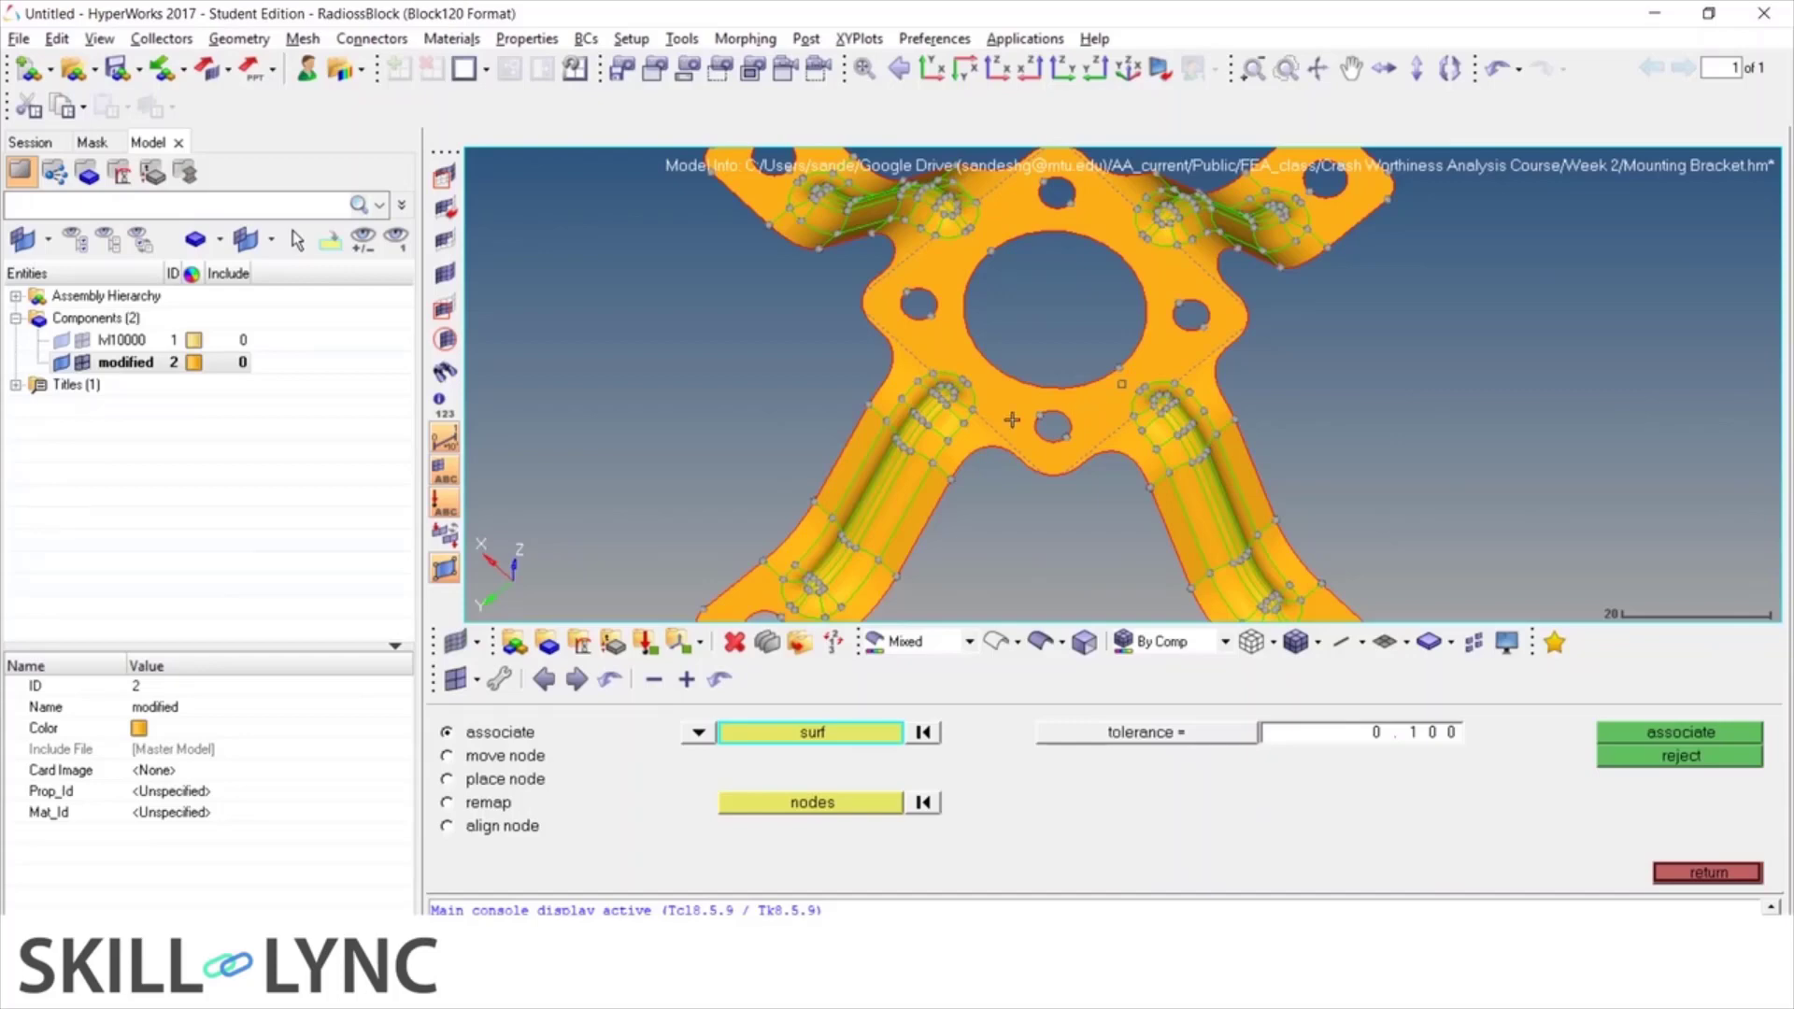
{"action": "left_click", "coordinate": [449, 804]}
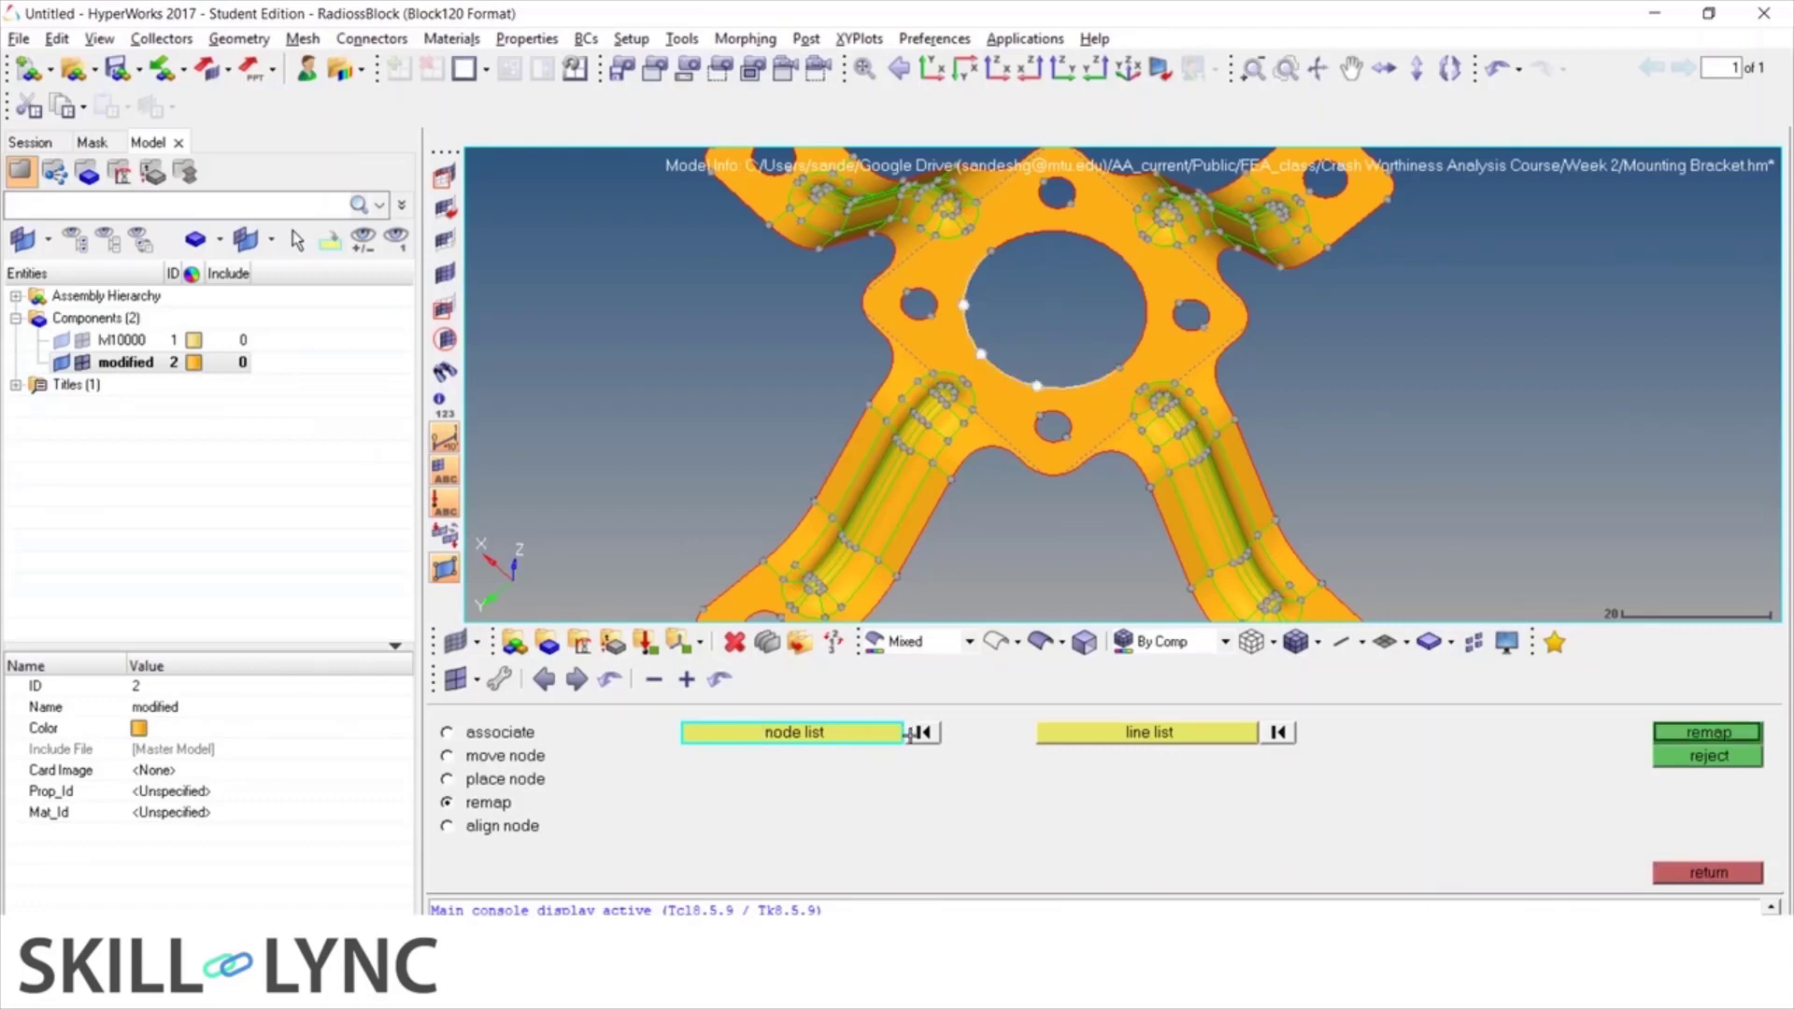
{"action": "left_click", "coordinate": [1124, 737]}
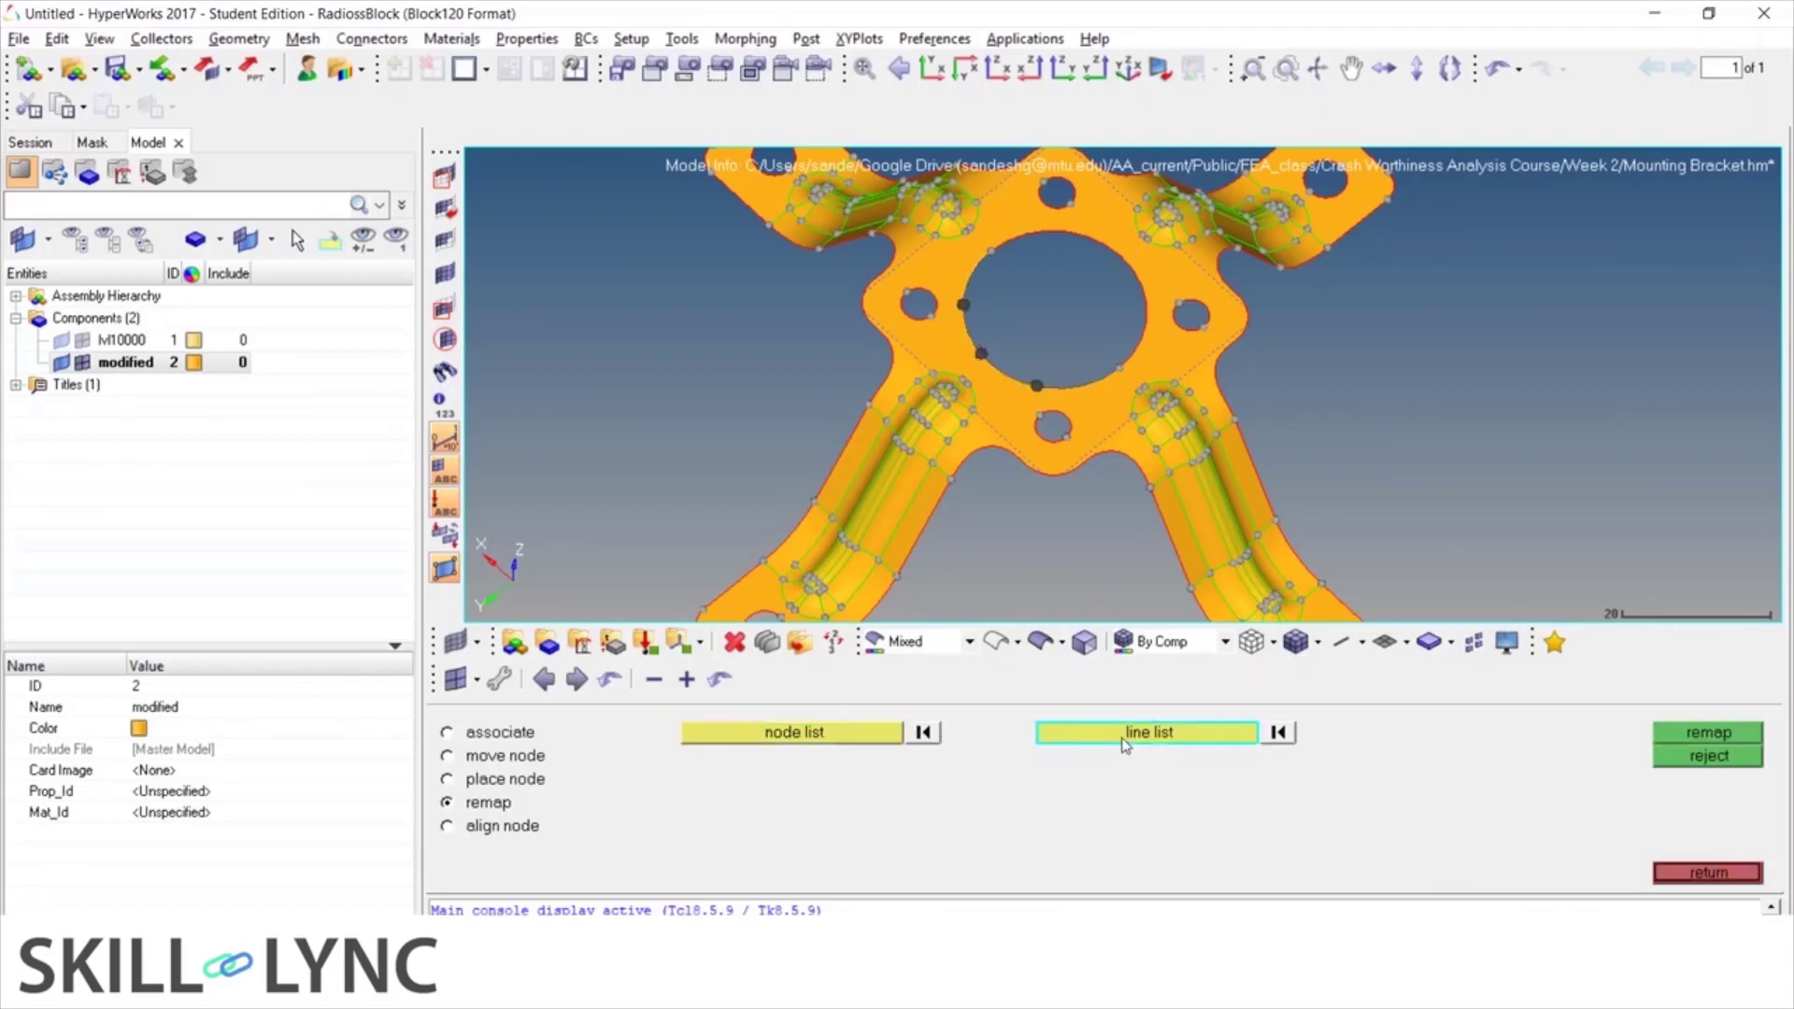
{"action": "left_click", "coordinate": [871, 317]}
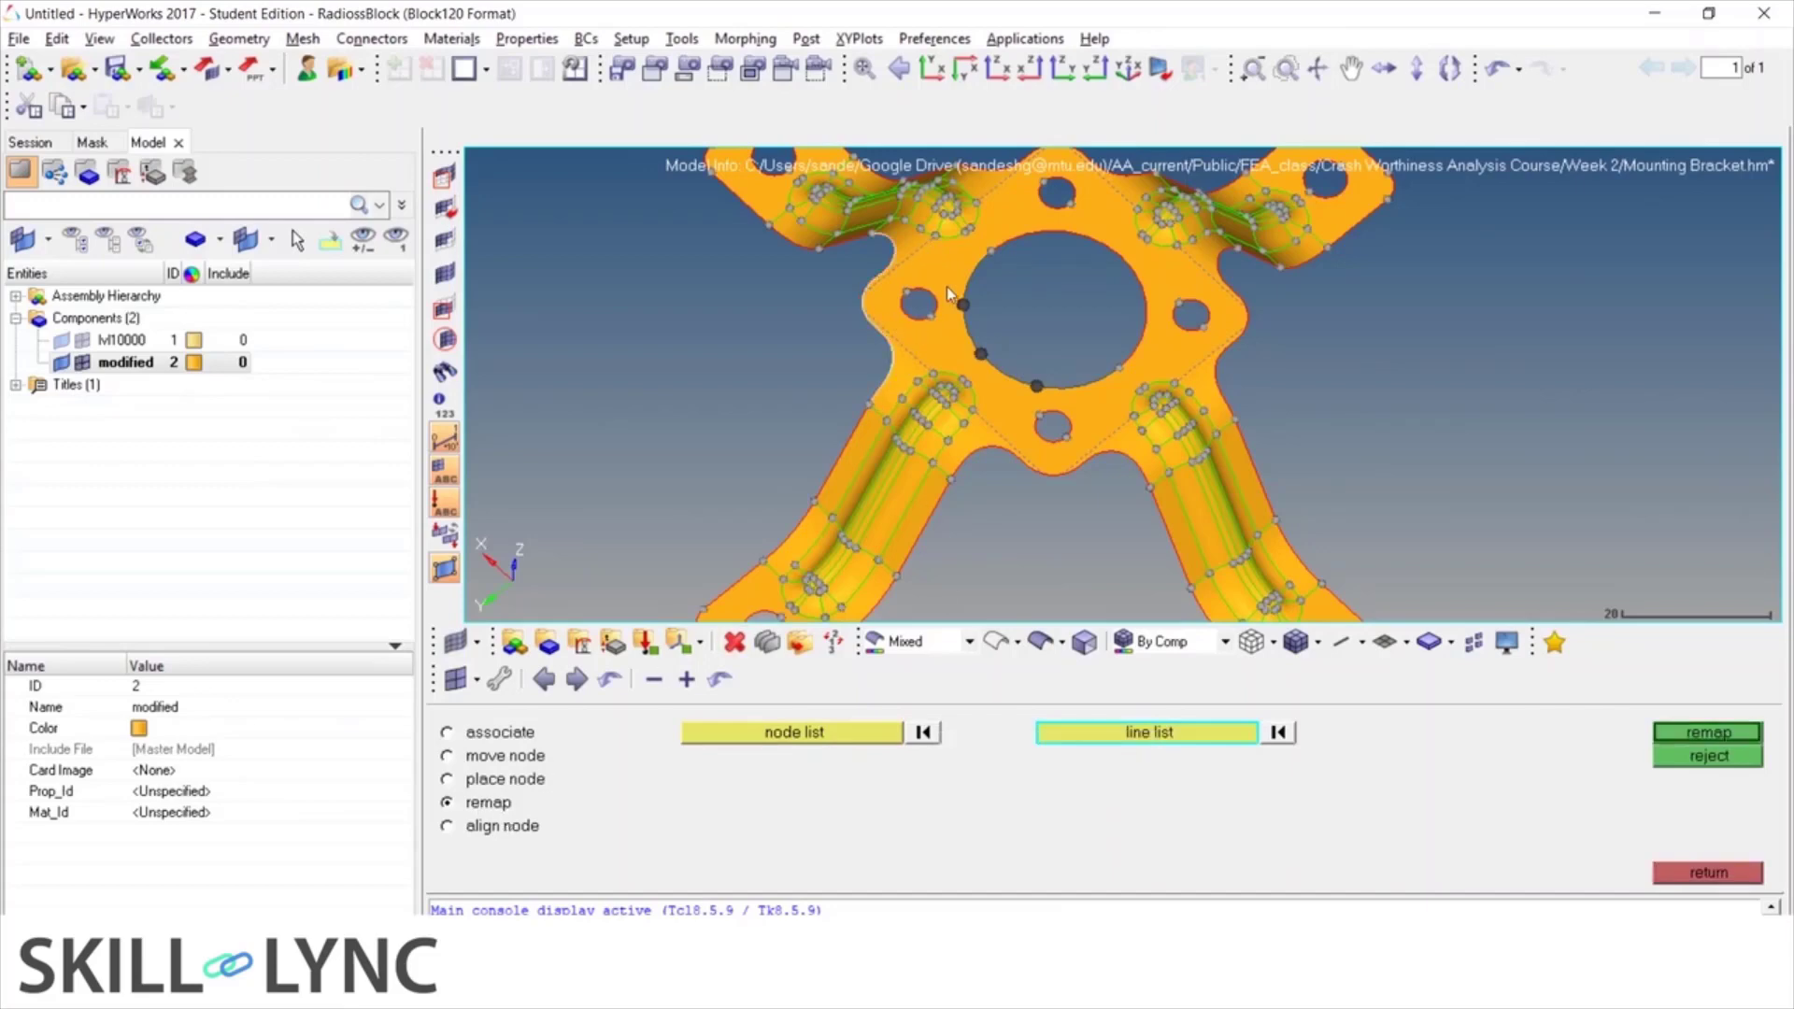
{"action": "left_click", "coordinate": [1702, 733]}
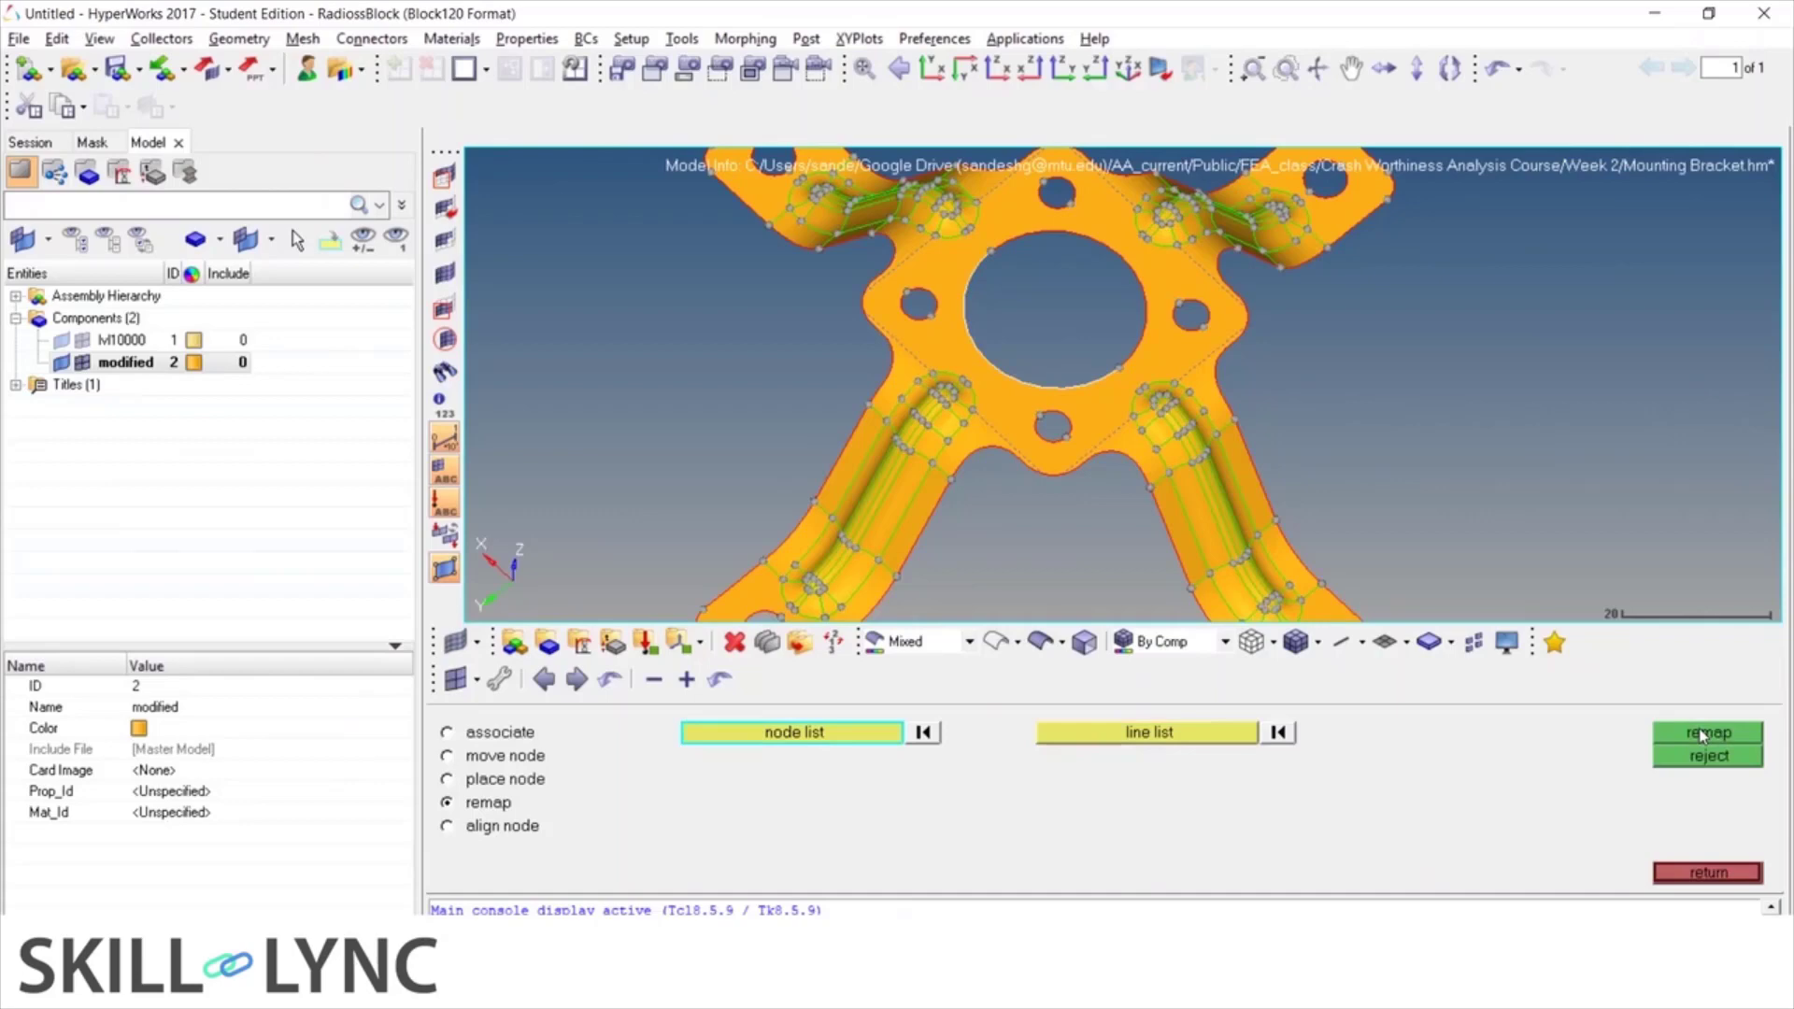
{"action": "left_click", "coordinate": [516, 828]}
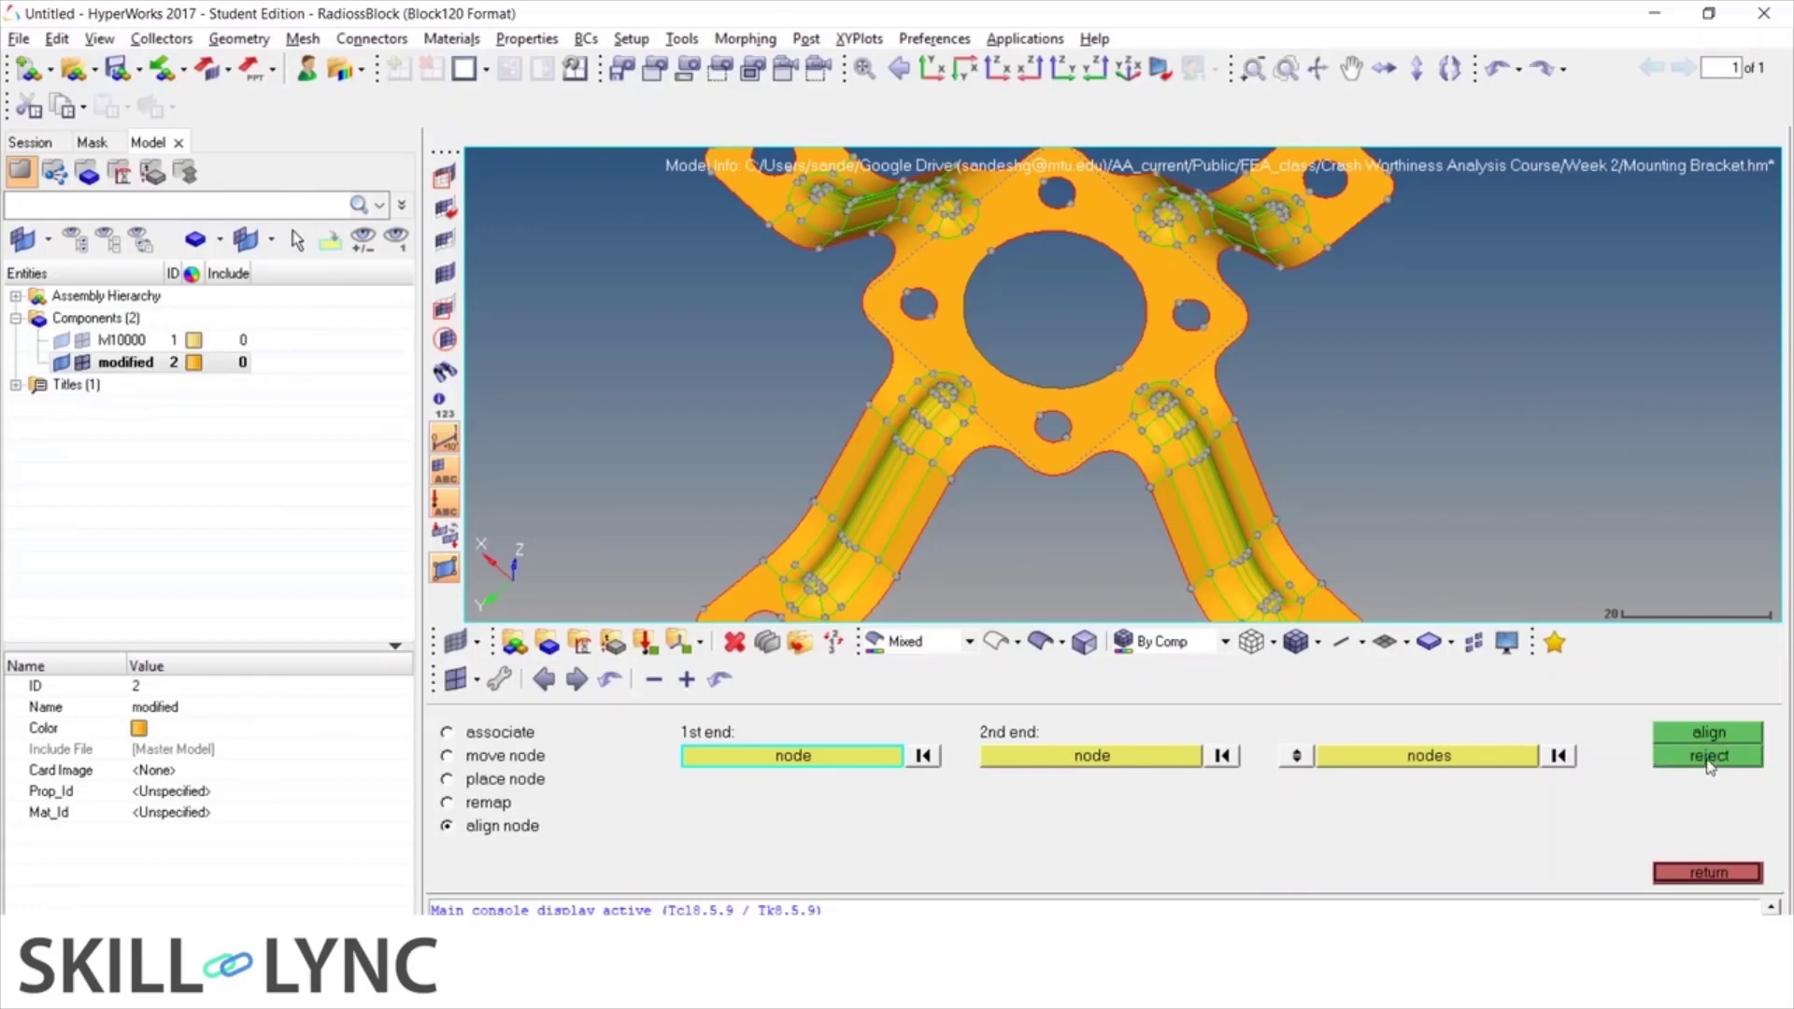
{"action": "left_click", "coordinate": [1726, 876]}
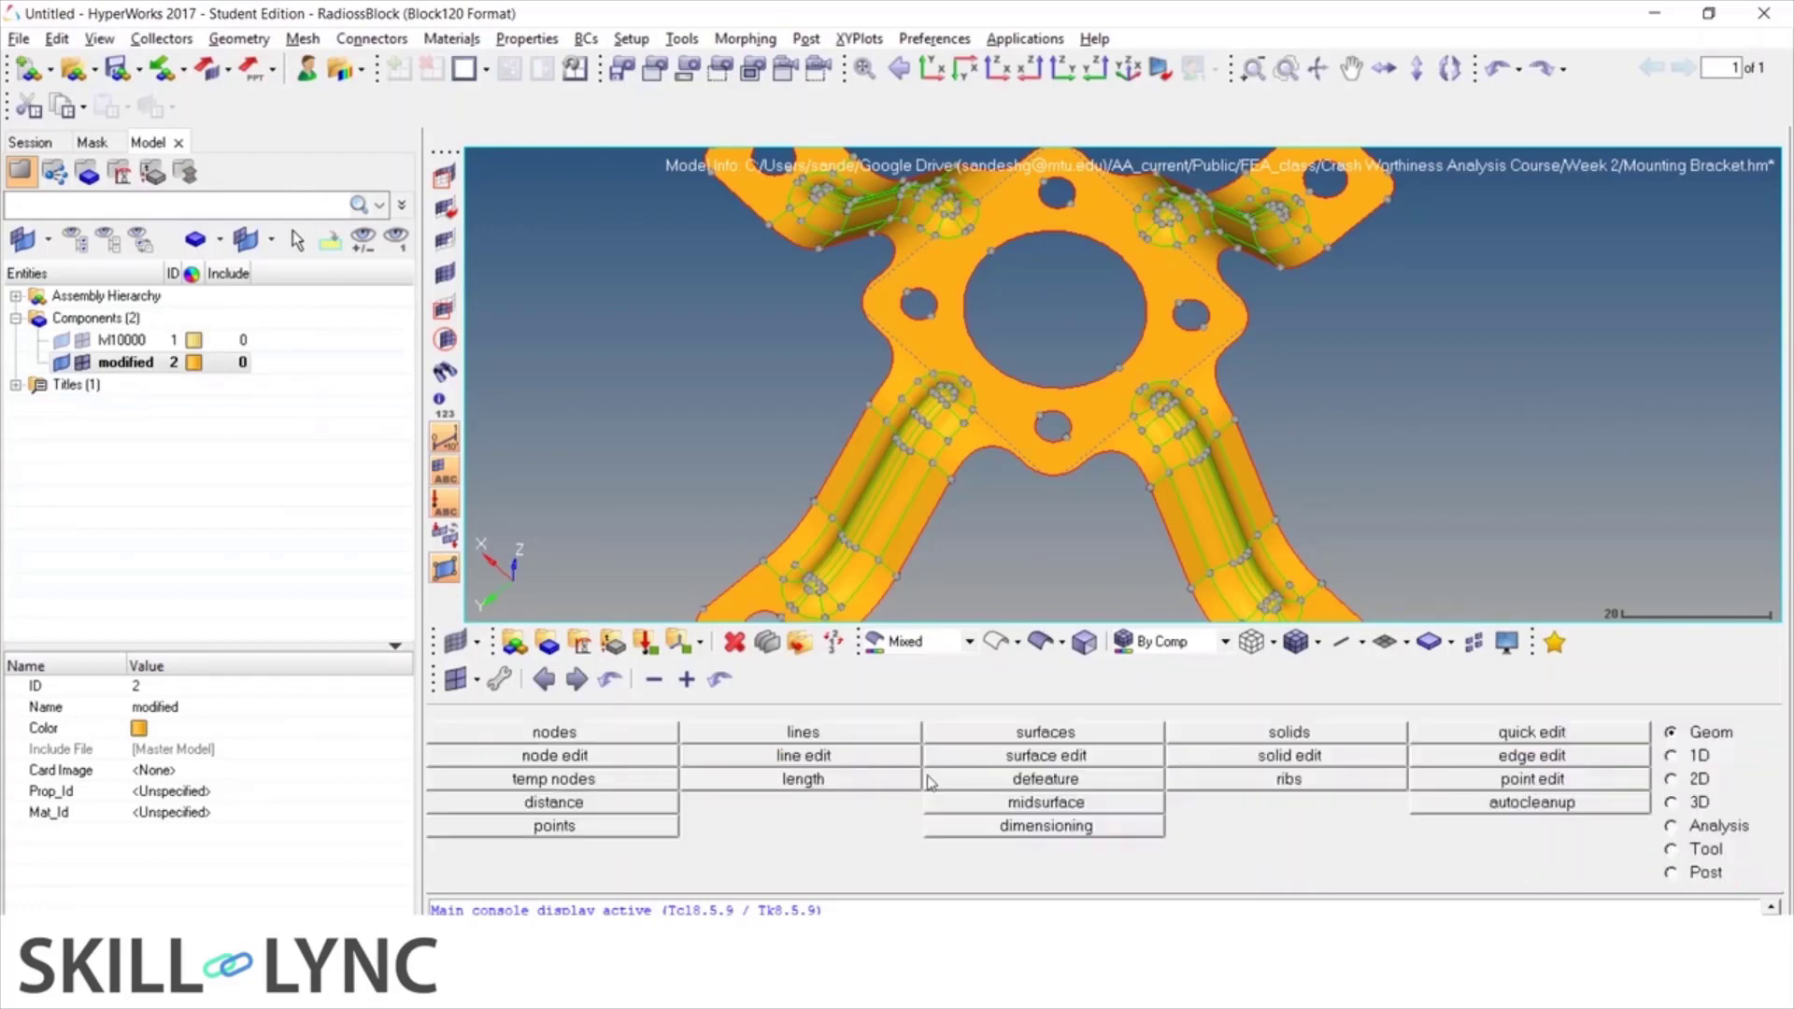
Close the sliver gap at the hub end of the front arm's bead by toggling its free edge, accepting the larger gap
{"action": "left_click", "coordinate": [805, 735]}
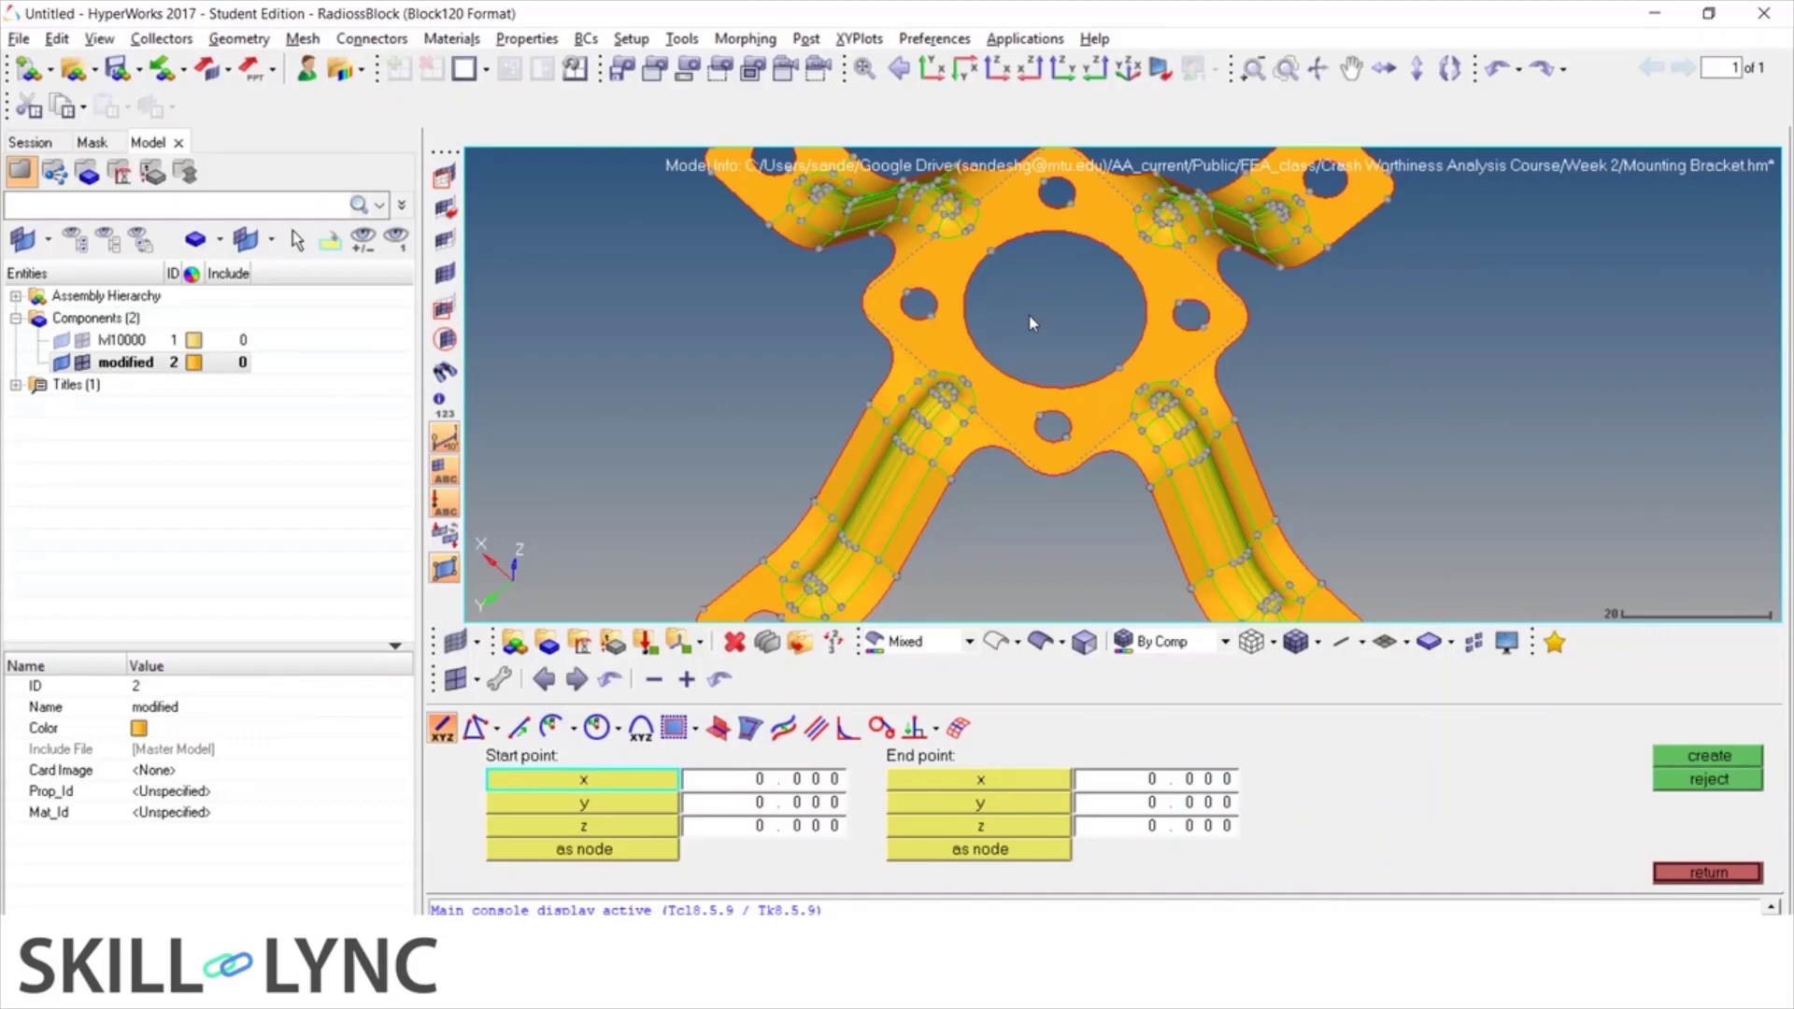
{"action": "scroll", "coordinate": [1239, 427], "scroll_direction": "up", "scroll_amount": 6}
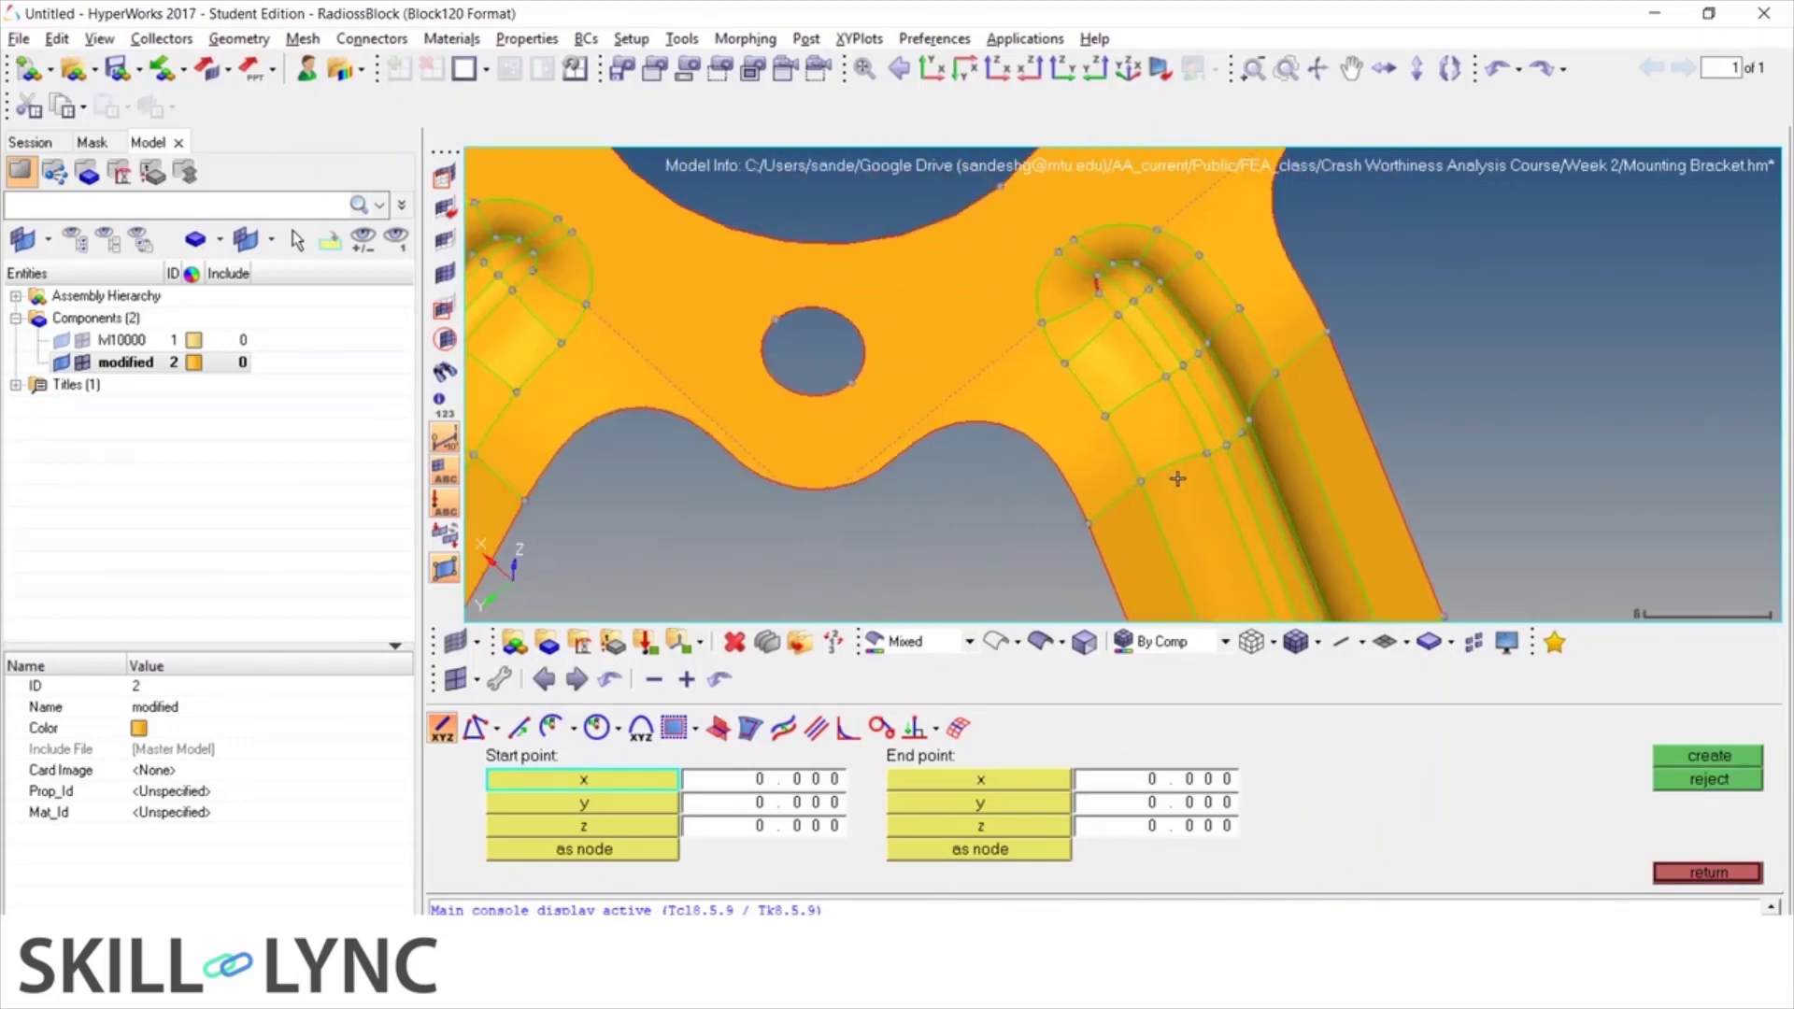
{"action": "key", "text": "F11"}
{"action": "left_click", "coordinate": [1028, 351]}
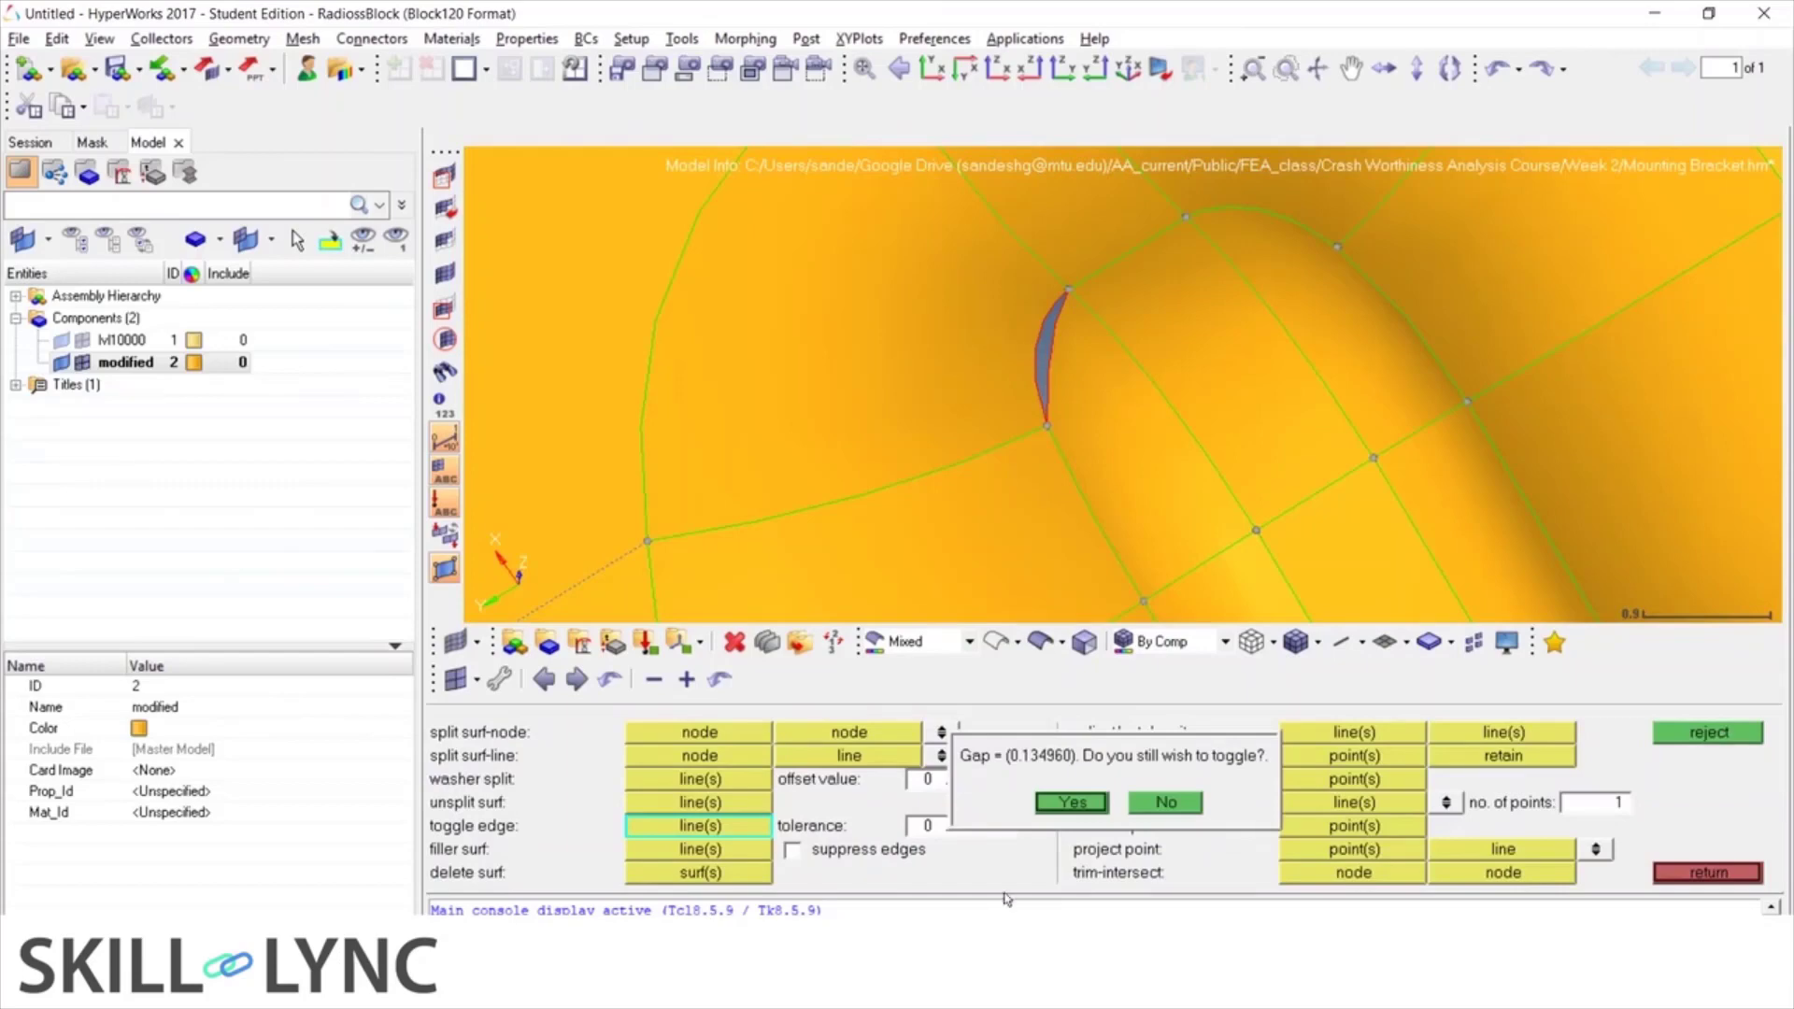
{"action": "left_click", "coordinate": [1065, 805]}
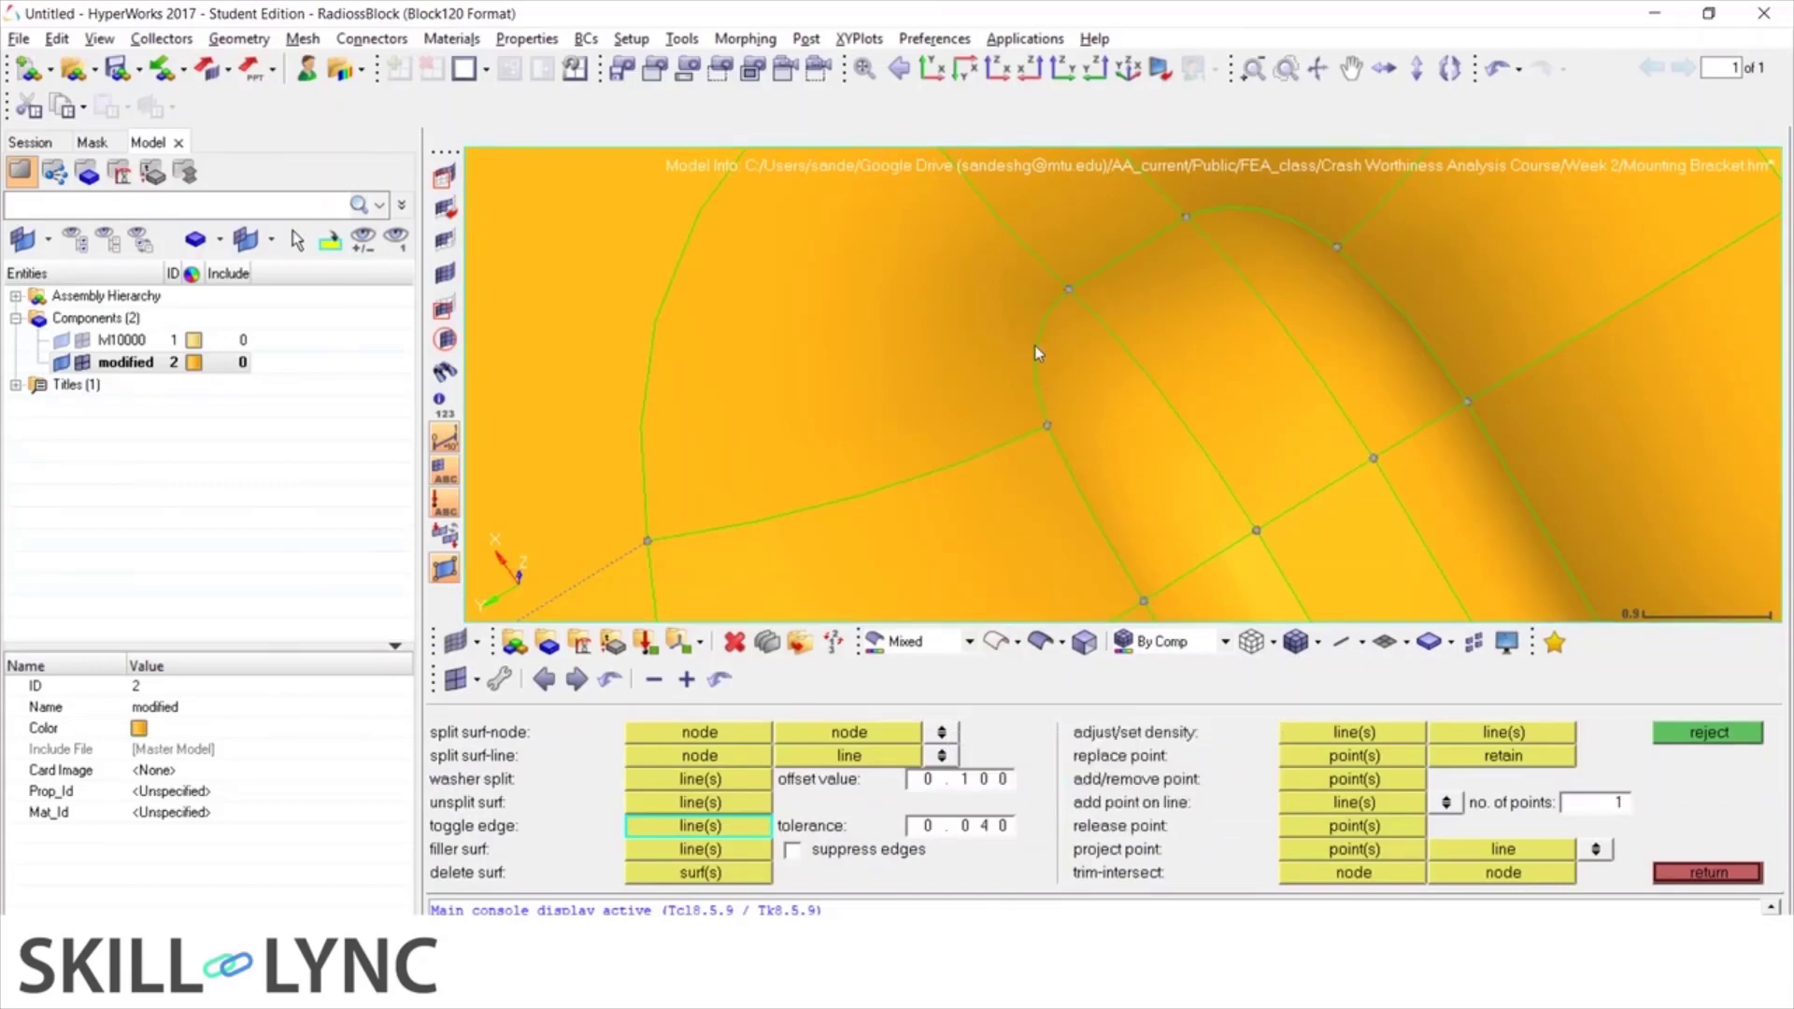
{"action": "scroll", "coordinate": [1045, 337], "scroll_direction": "down", "scroll_amount": 2}
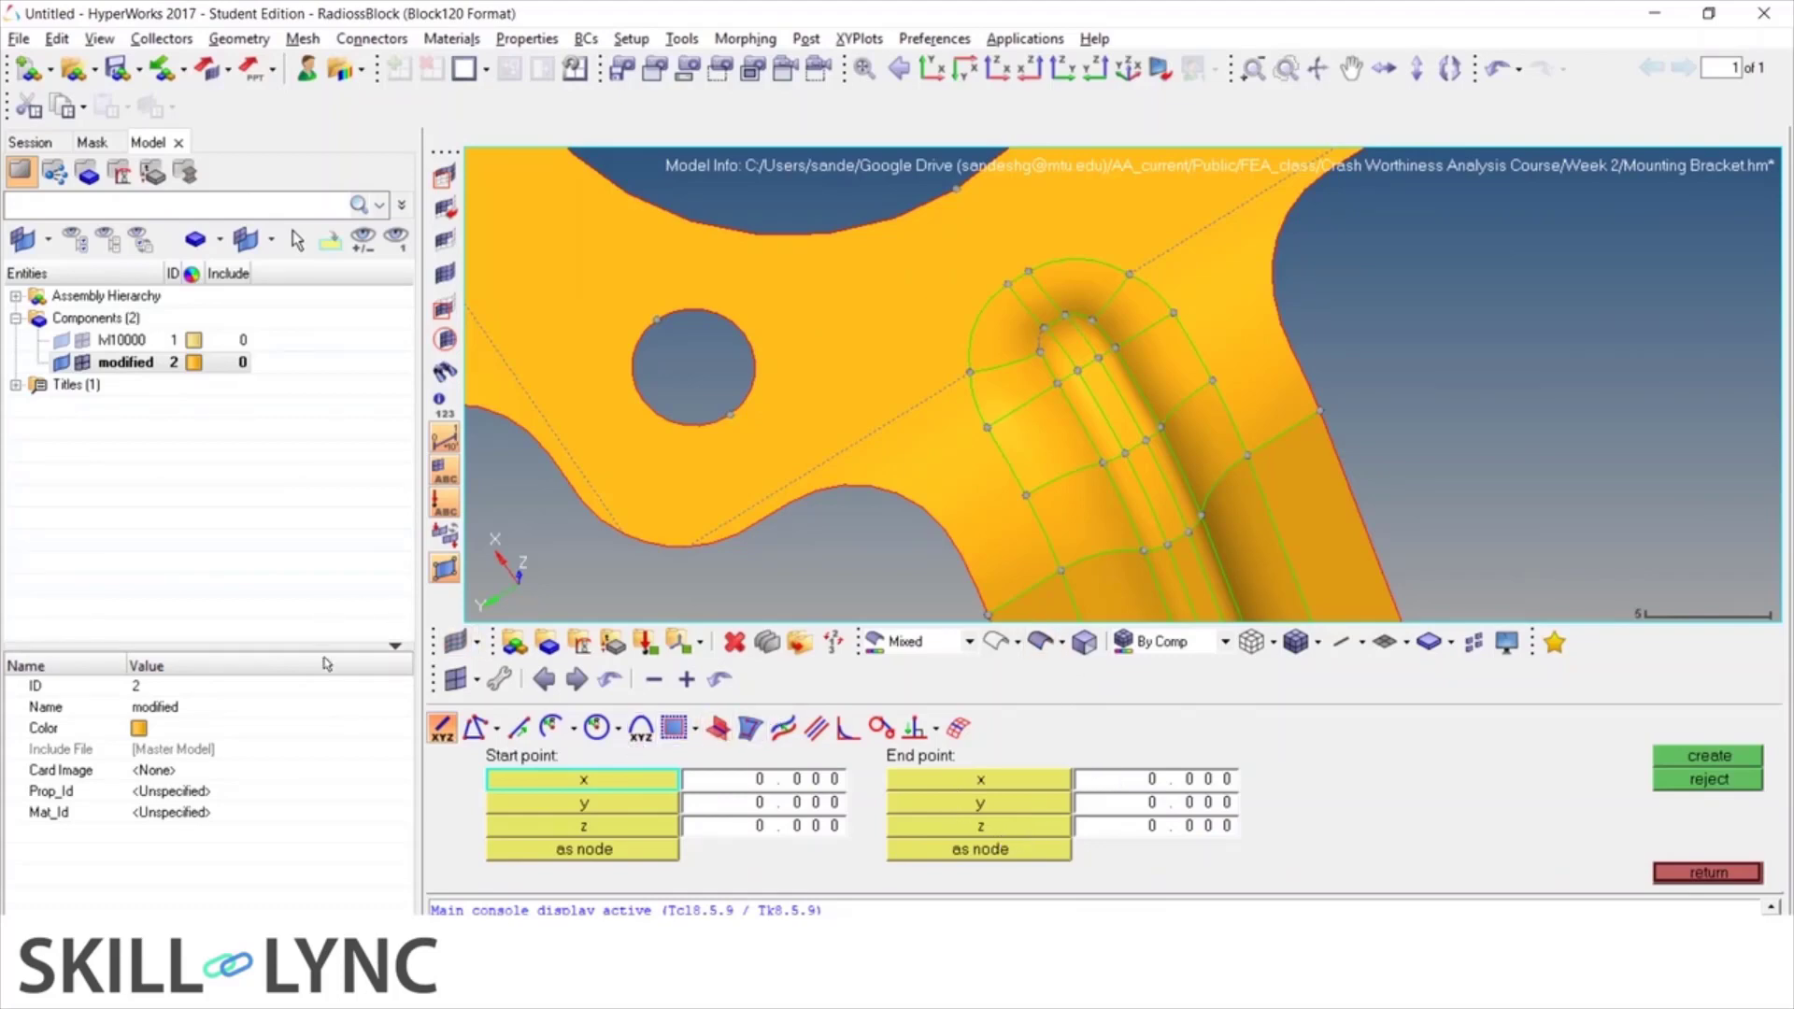
Create a straight line from two nodes picked on the large central hole's edge, next to the adjacent small hole
{"action": "left_click", "coordinate": [477, 729]}
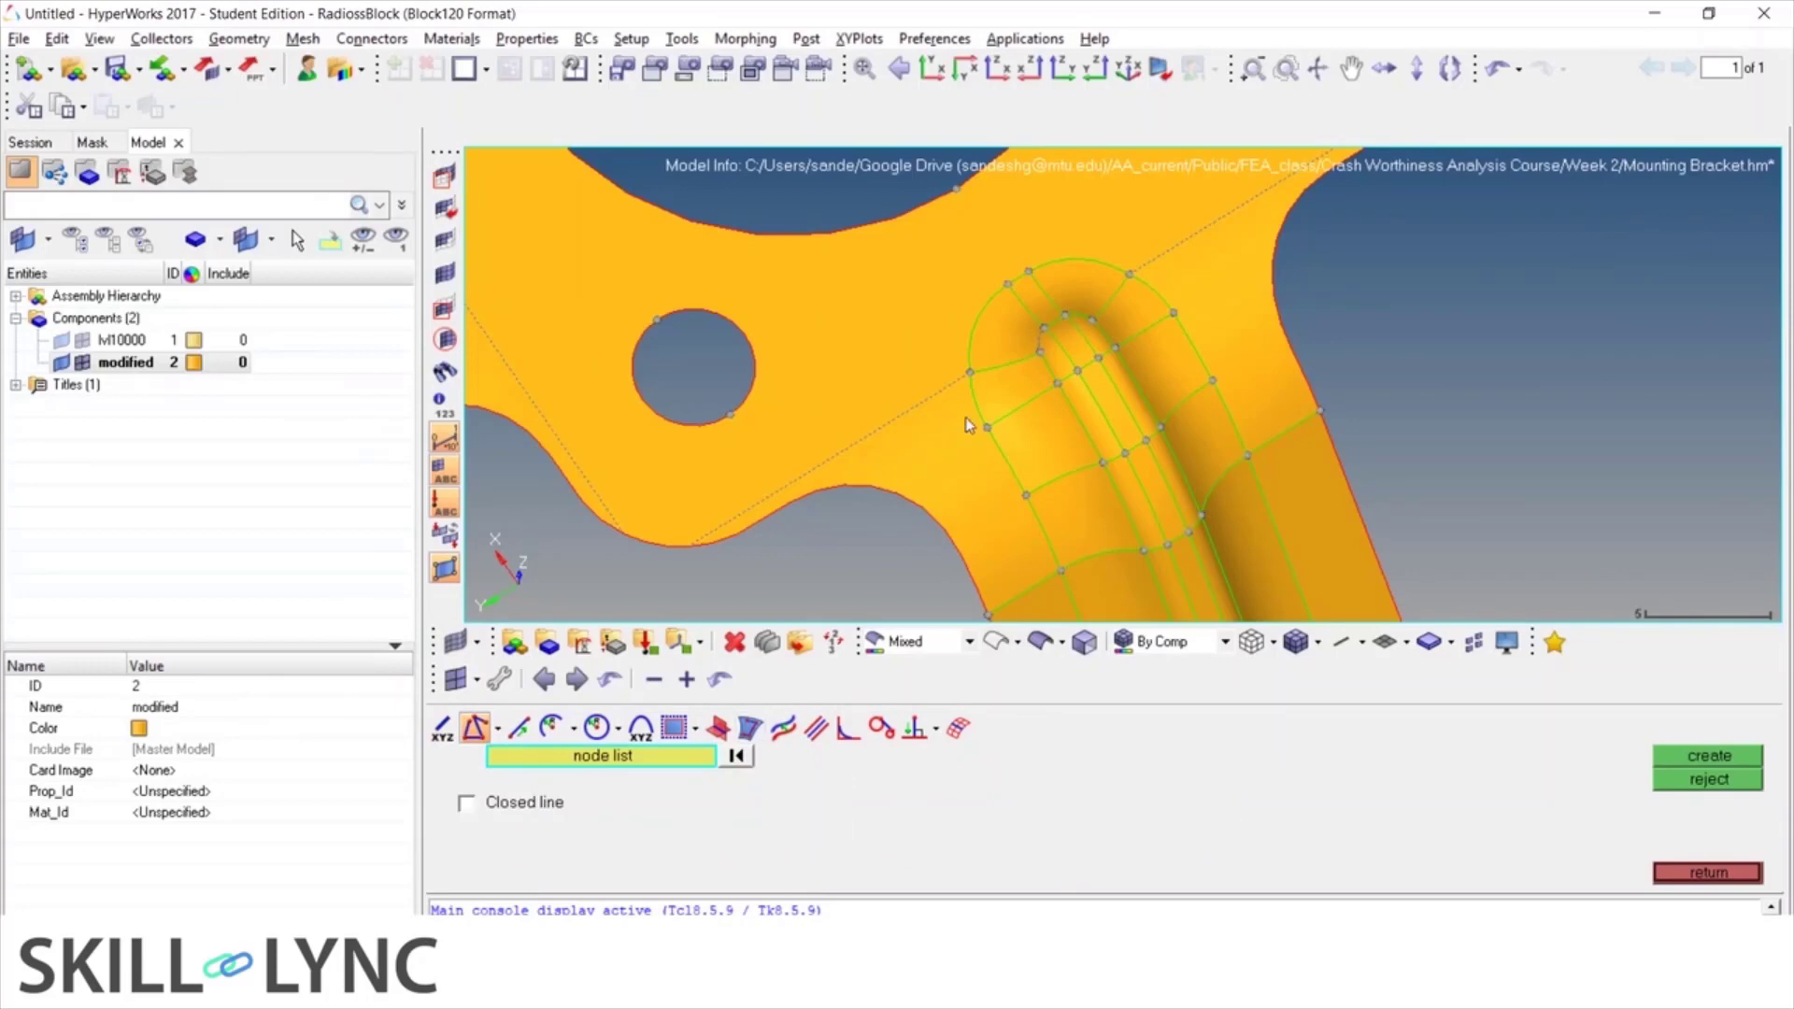
{"action": "scroll", "coordinate": [911, 451], "scroll_direction": "down", "scroll_amount": 2}
{"action": "scroll", "coordinate": [911, 452], "scroll_direction": "down", "scroll_amount": 3}
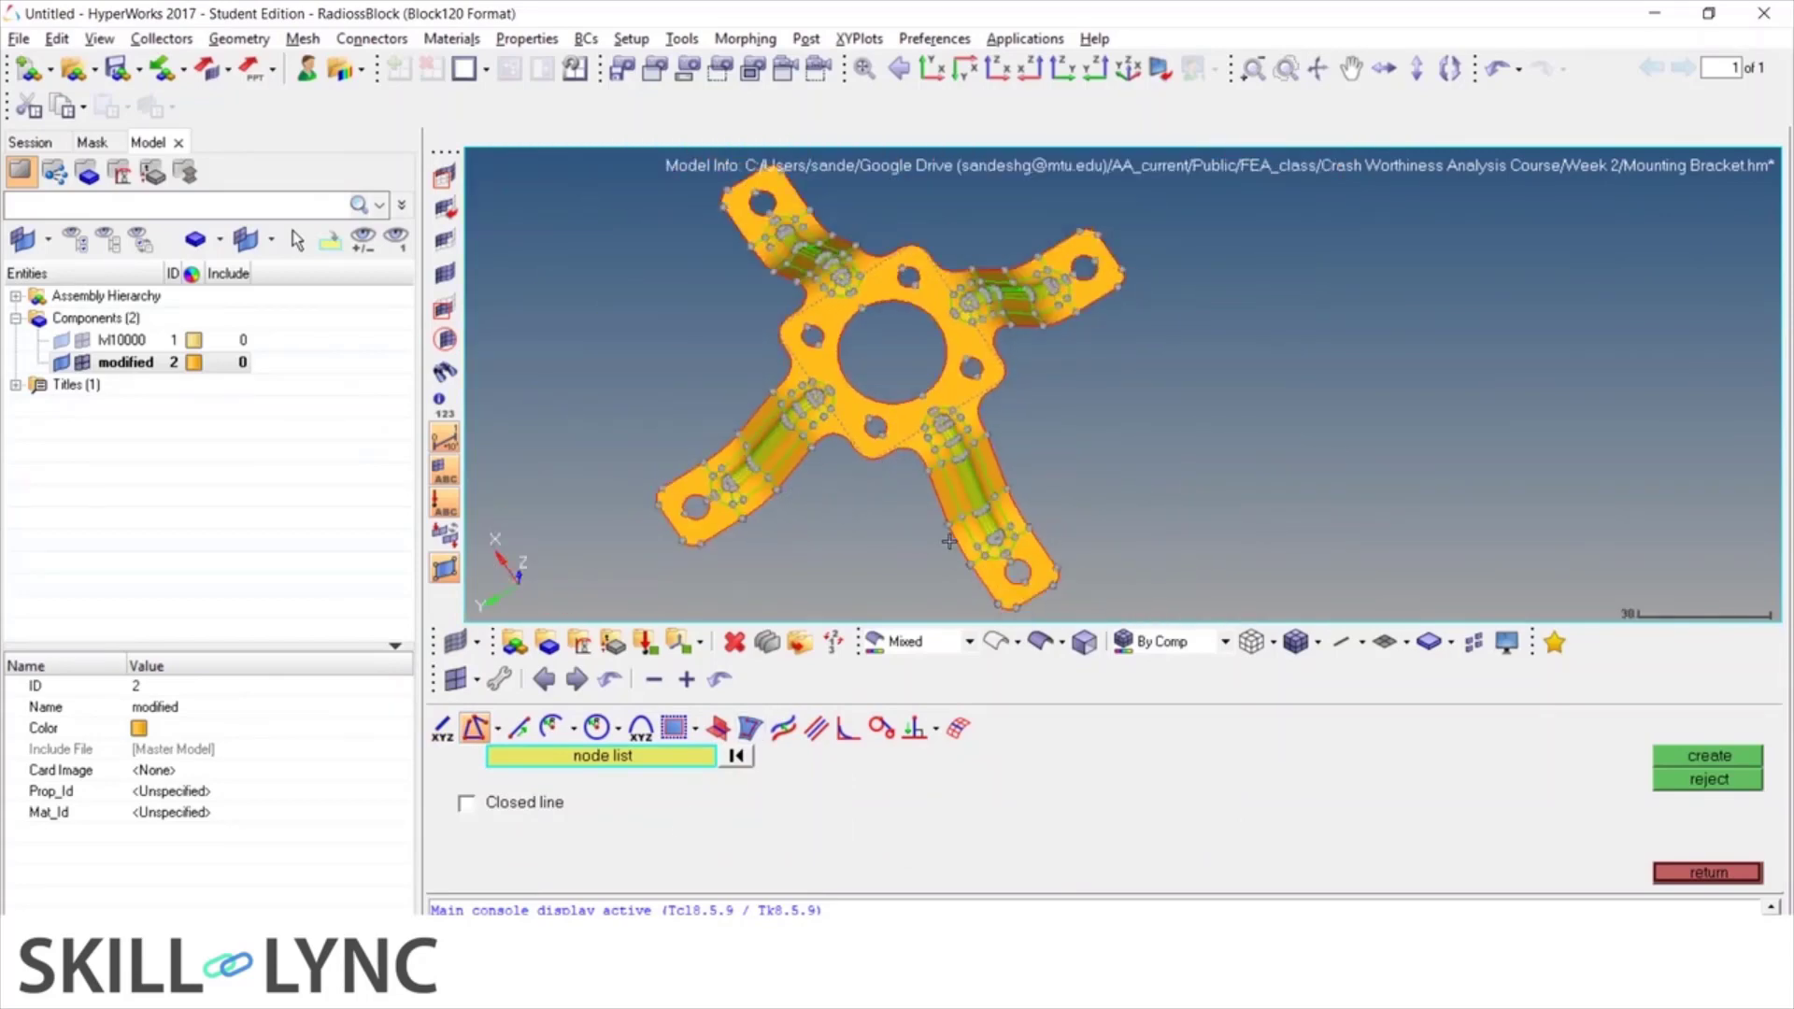
{"action": "scroll", "coordinate": [833, 472], "scroll_direction": "up", "scroll_amount": 4}
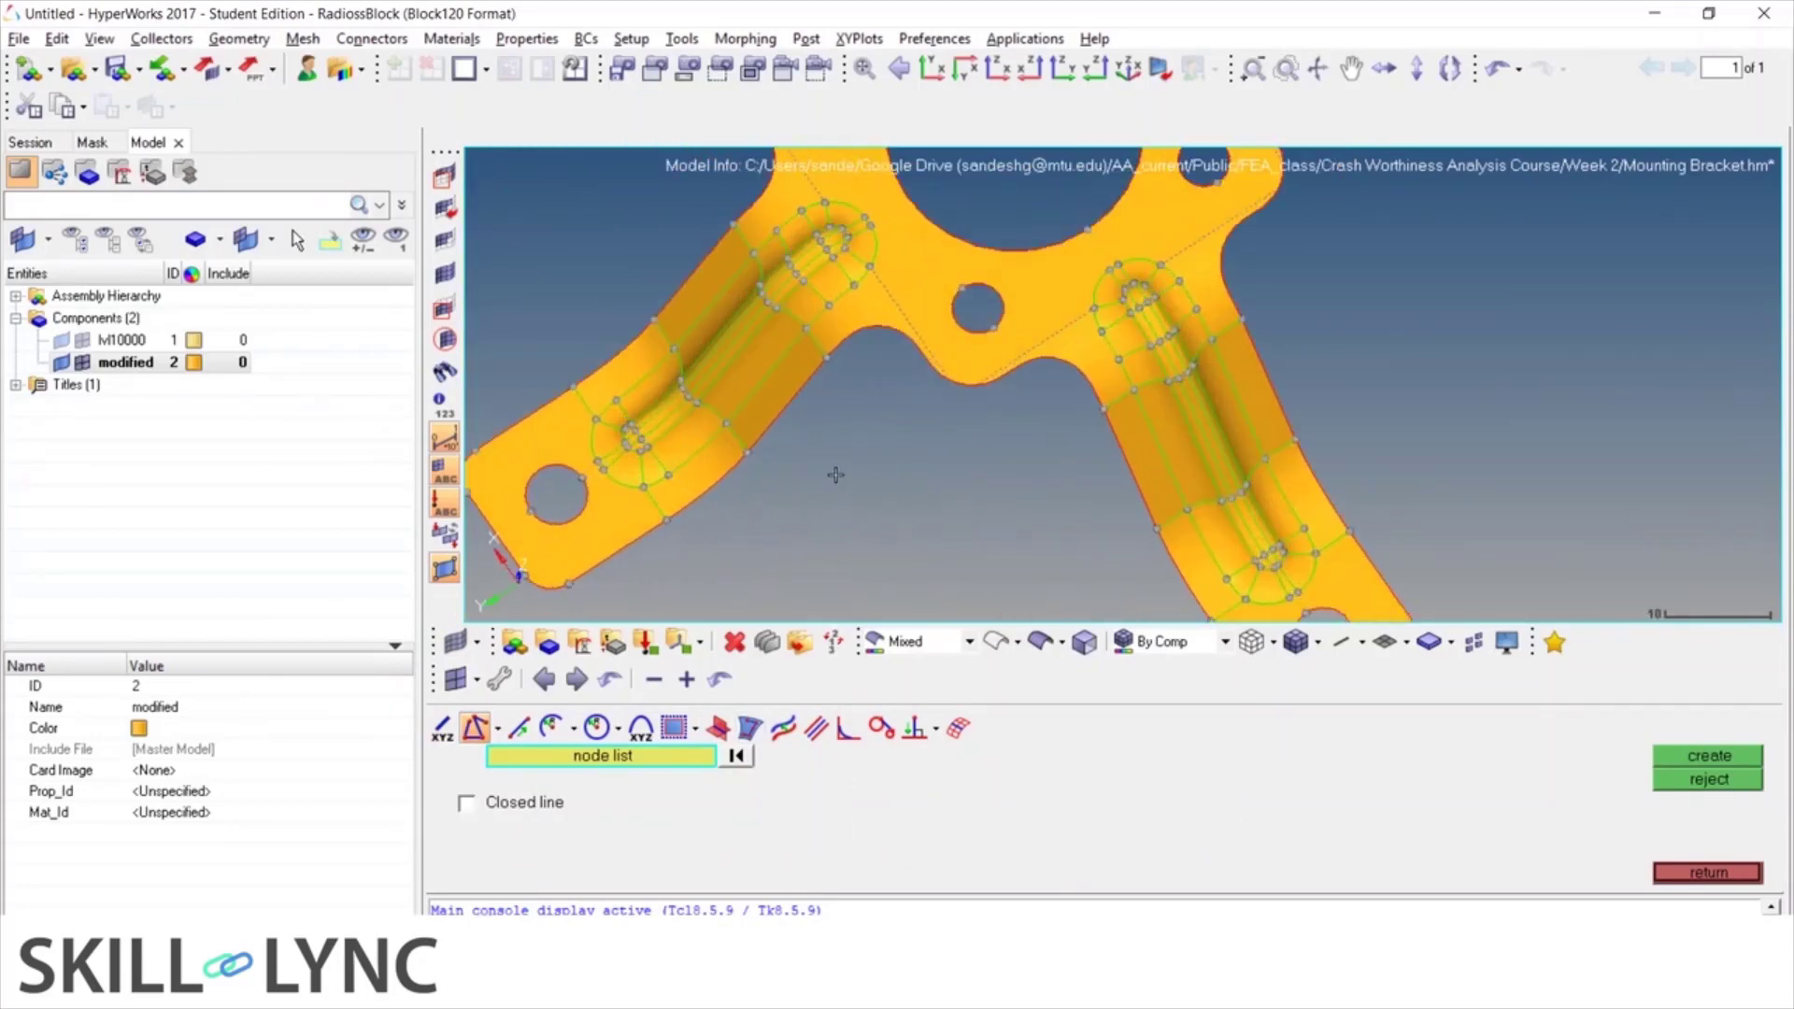
{"action": "scroll", "coordinate": [816, 503], "scroll_direction": "up", "scroll_amount": 3}
{"action": "scroll", "coordinate": [960, 483], "scroll_direction": "down", "scroll_amount": 4}
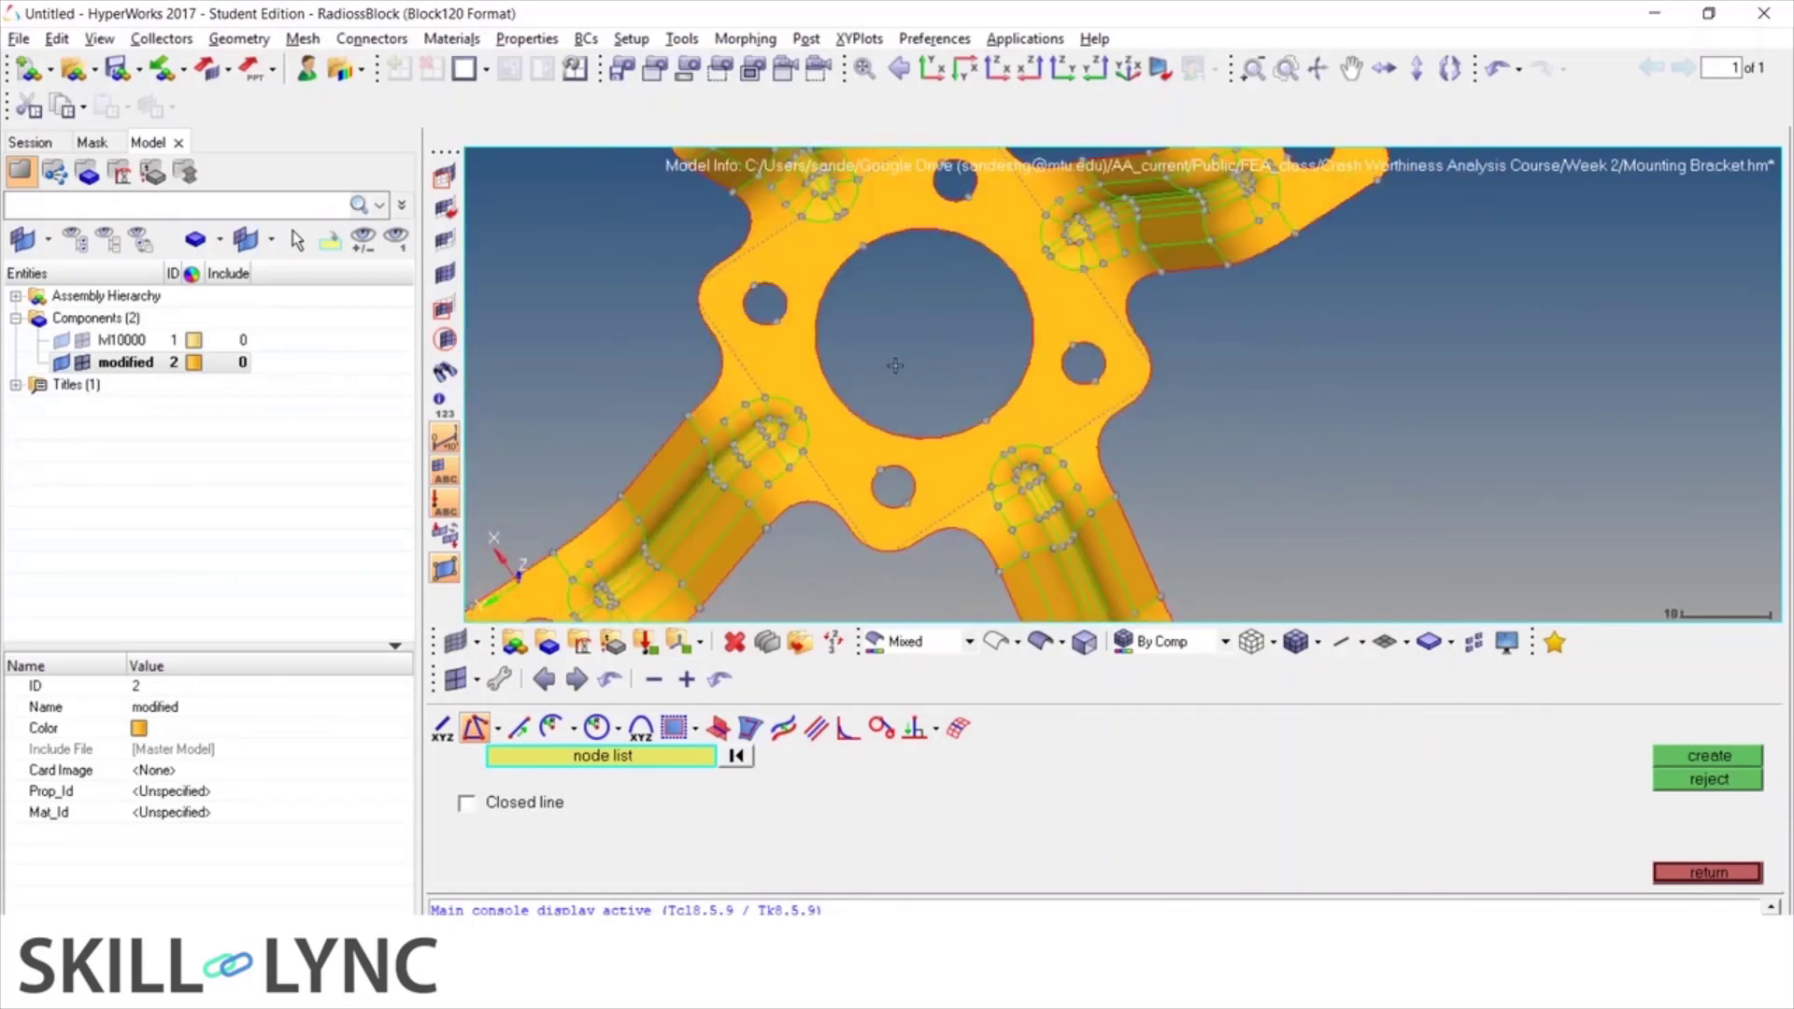
{"action": "scroll", "coordinate": [895, 365], "scroll_direction": "up", "scroll_amount": 3}
{"action": "scroll", "coordinate": [836, 318], "scroll_direction": "down", "scroll_amount": 2}
{"action": "scroll", "coordinate": [846, 347], "scroll_direction": "up", "scroll_amount": 1}
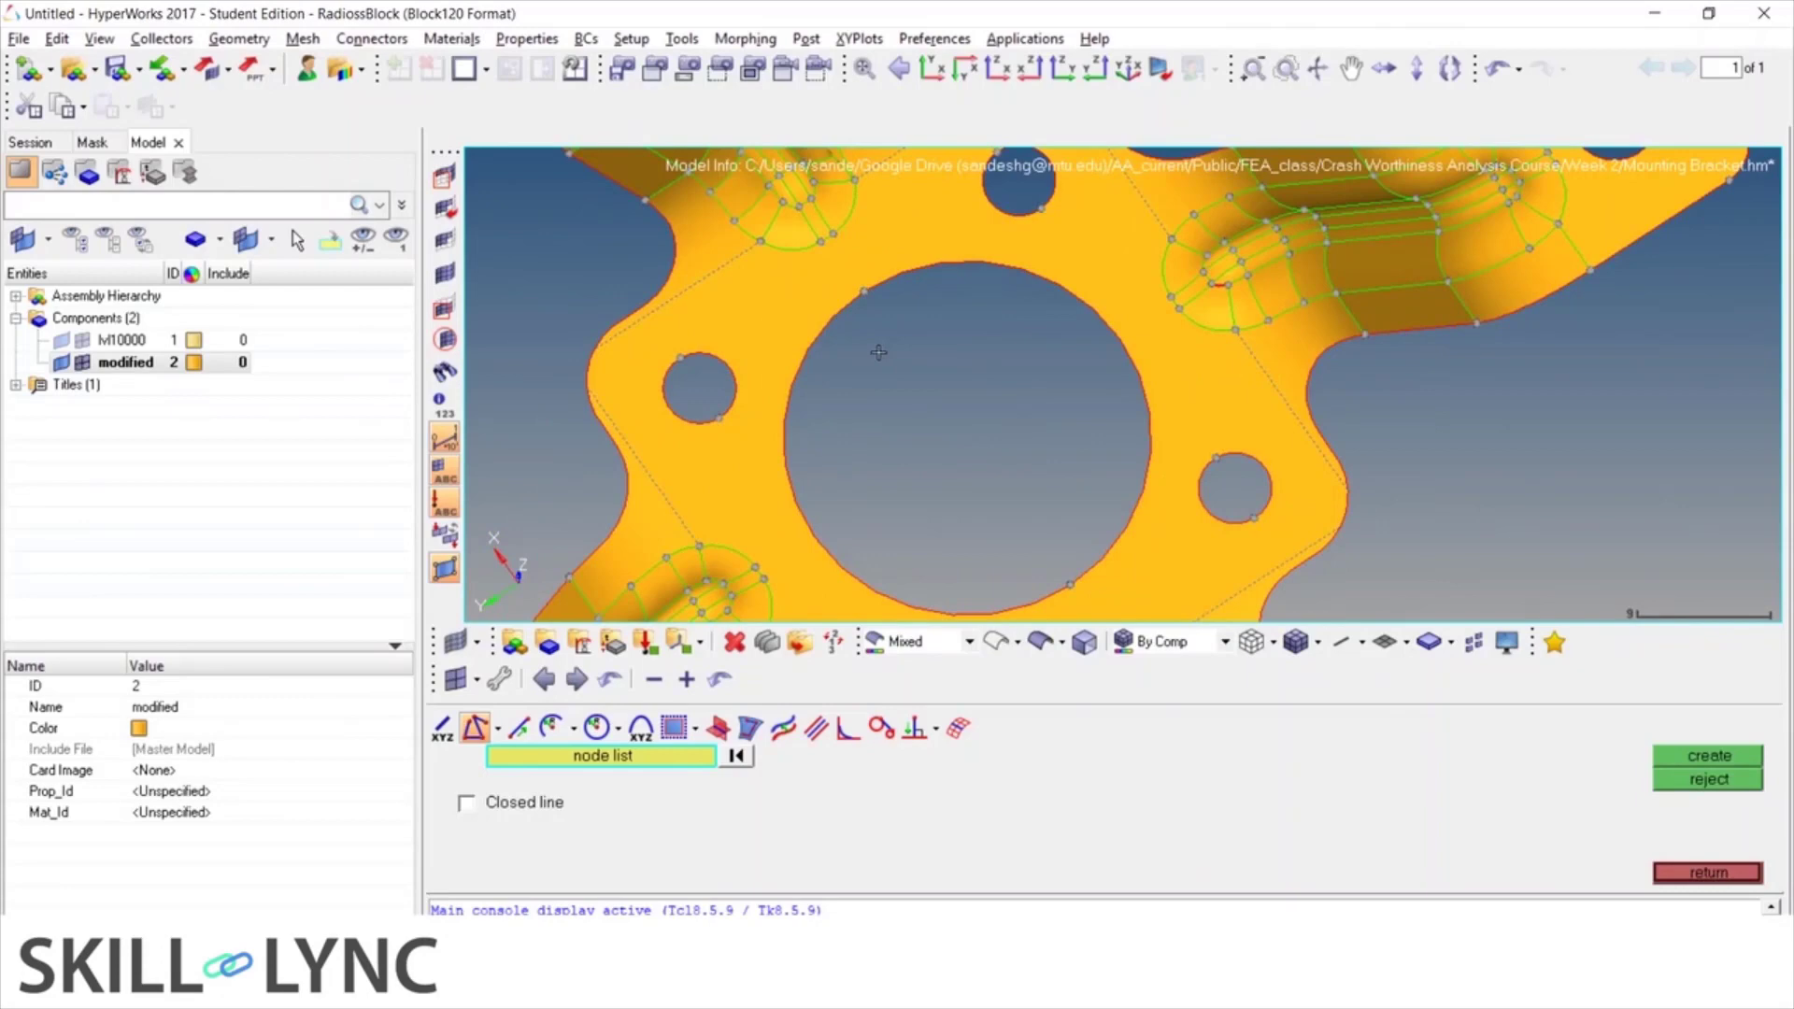
{"action": "left_click", "coordinate": [822, 329]}
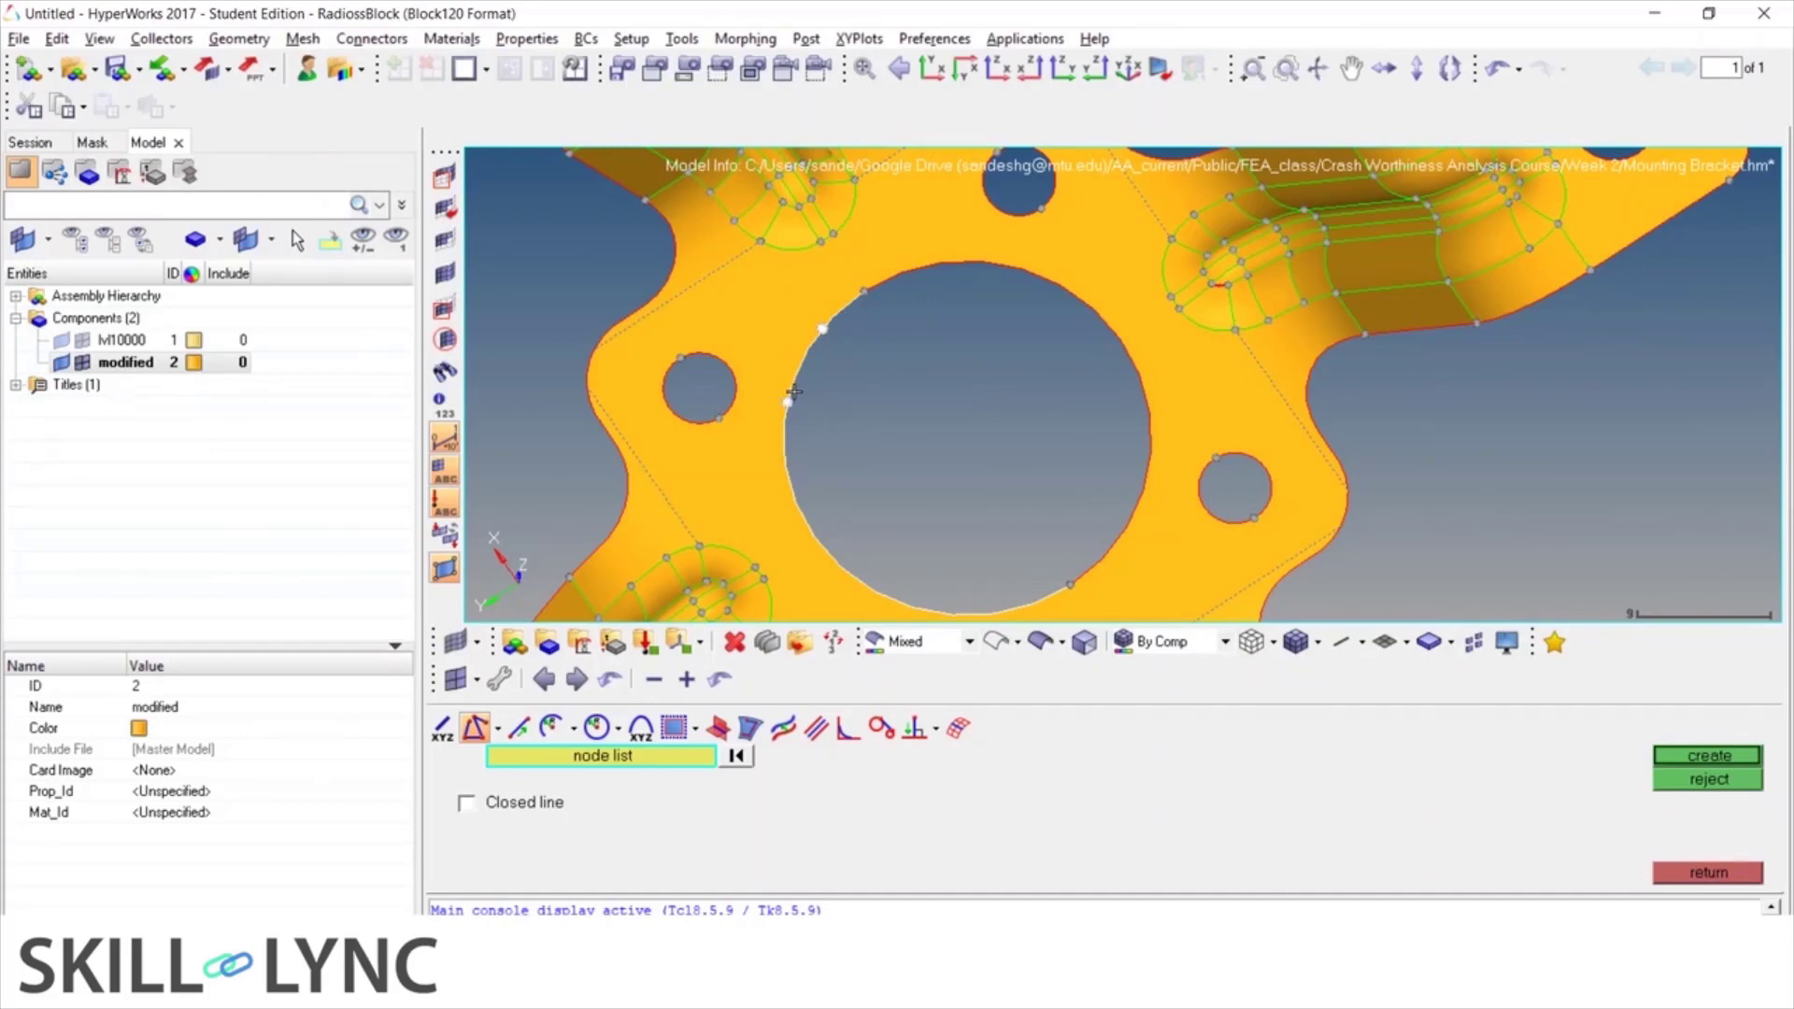
{"action": "left_click", "coordinate": [1699, 761]}
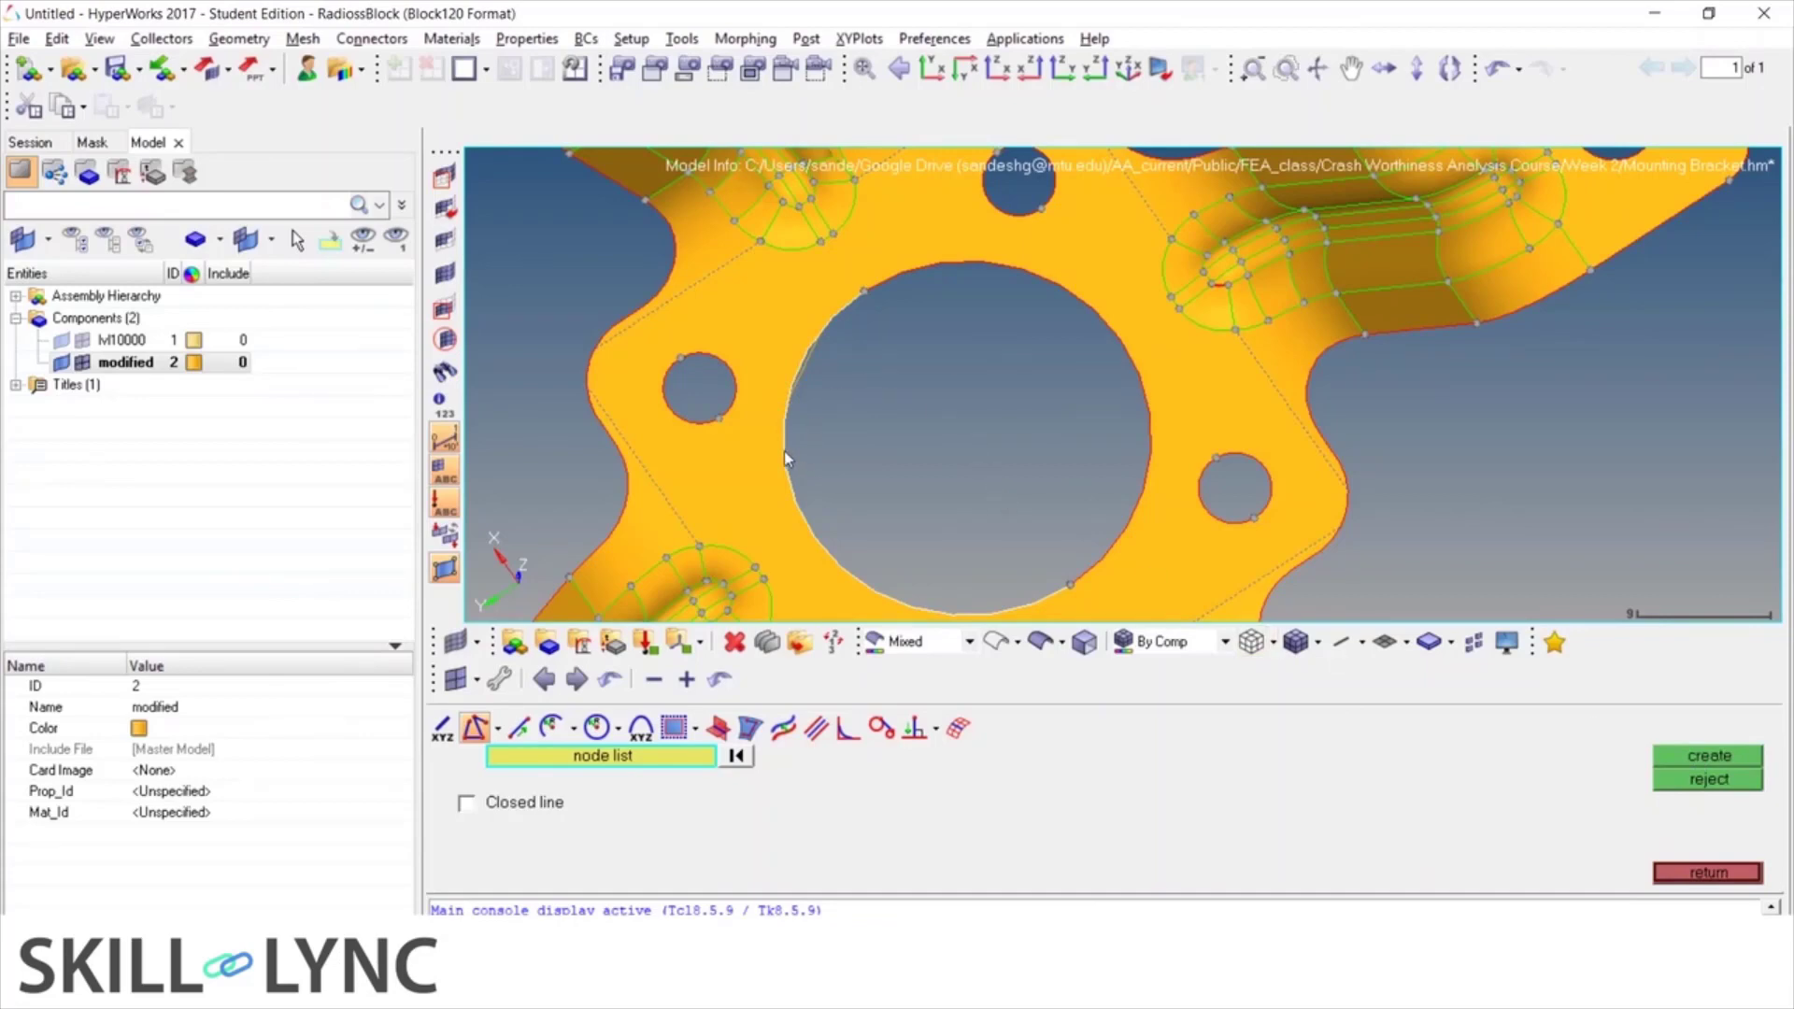
Create a second line from two more nodes picked further along the same edge of the central hole
{"action": "left_click", "coordinate": [801, 515]}
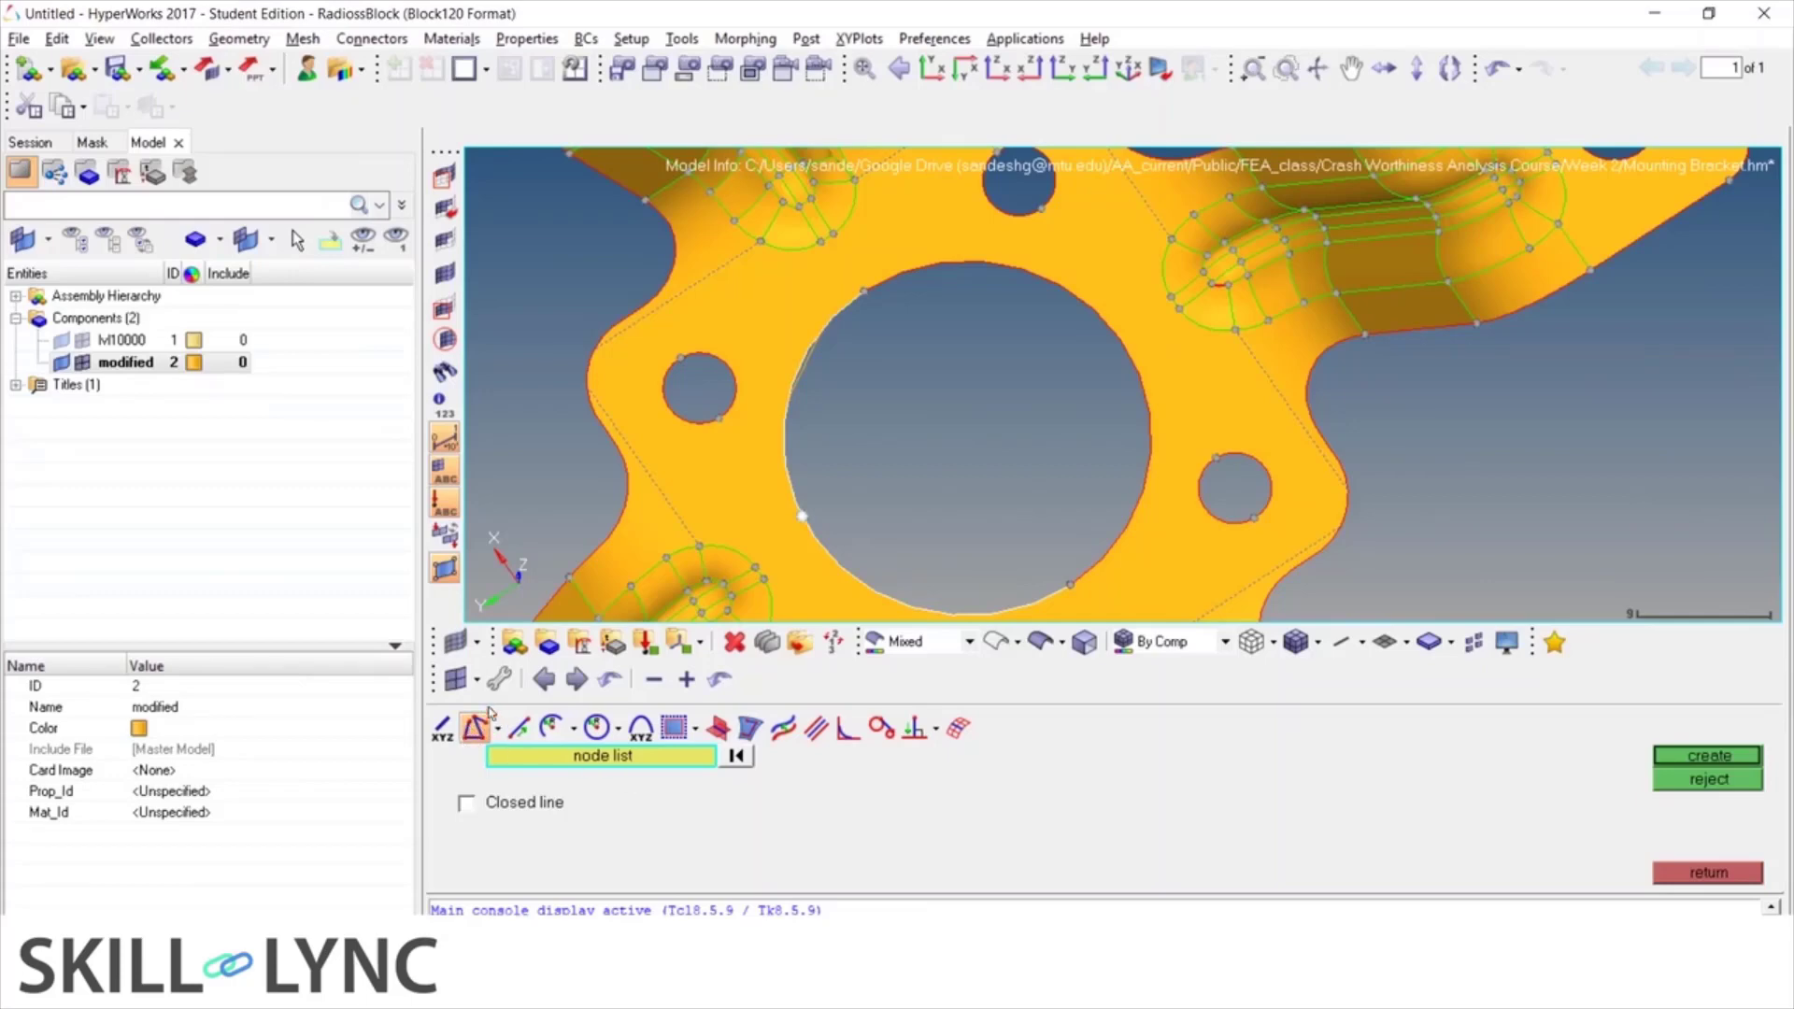
{"action": "left_click", "coordinate": [785, 460]}
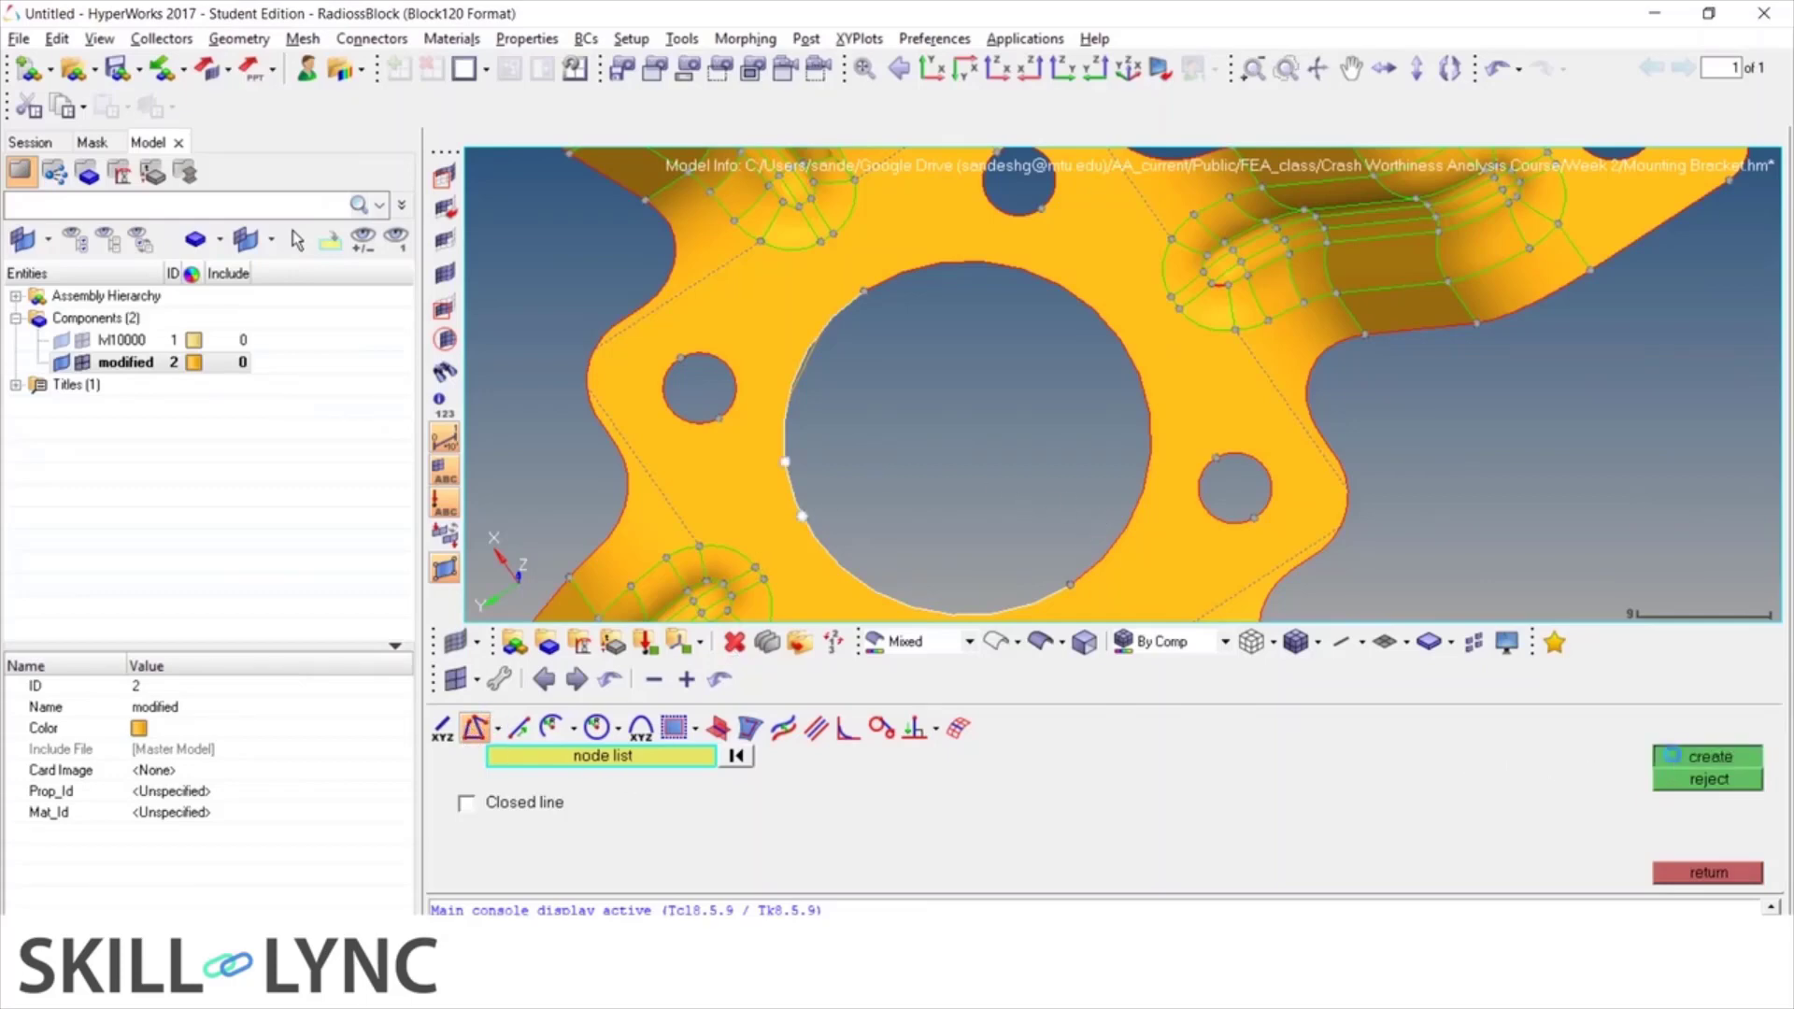
{"action": "left_click", "coordinate": [1676, 759]}
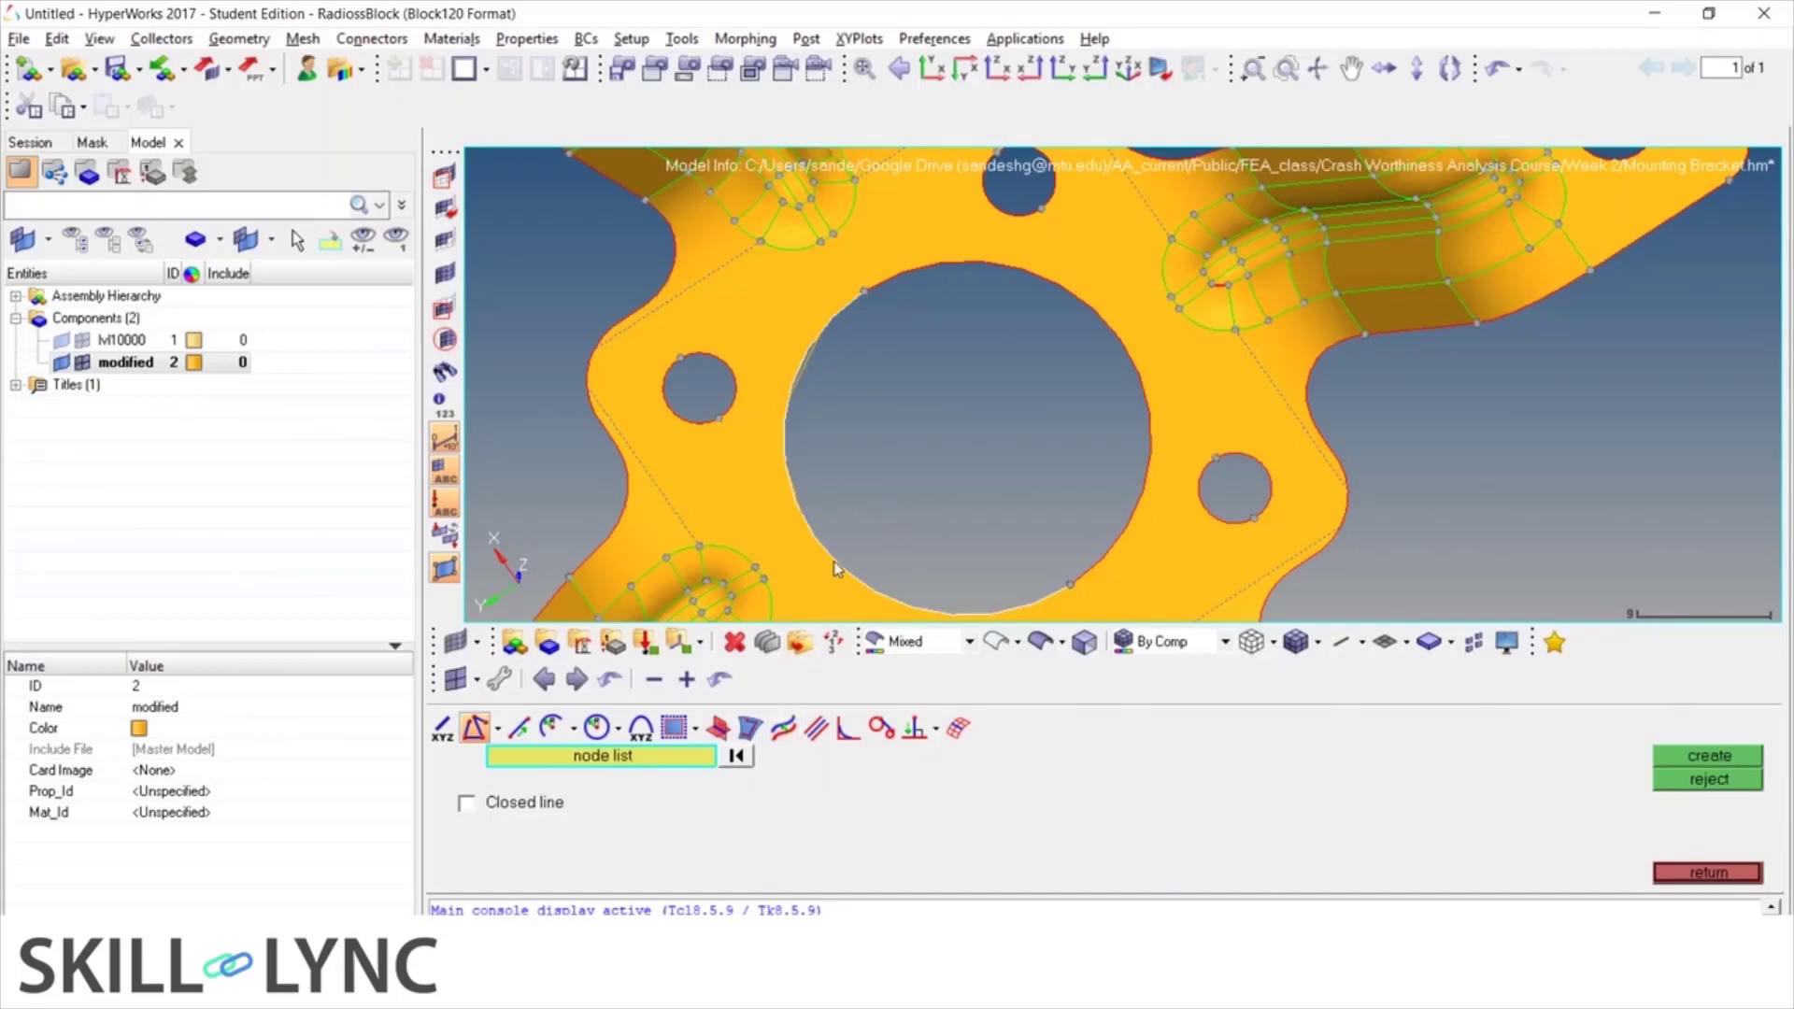
Start the midline method of line creation and show the geometry of the original lvl10000 component
{"action": "left_click", "coordinate": [812, 738]}
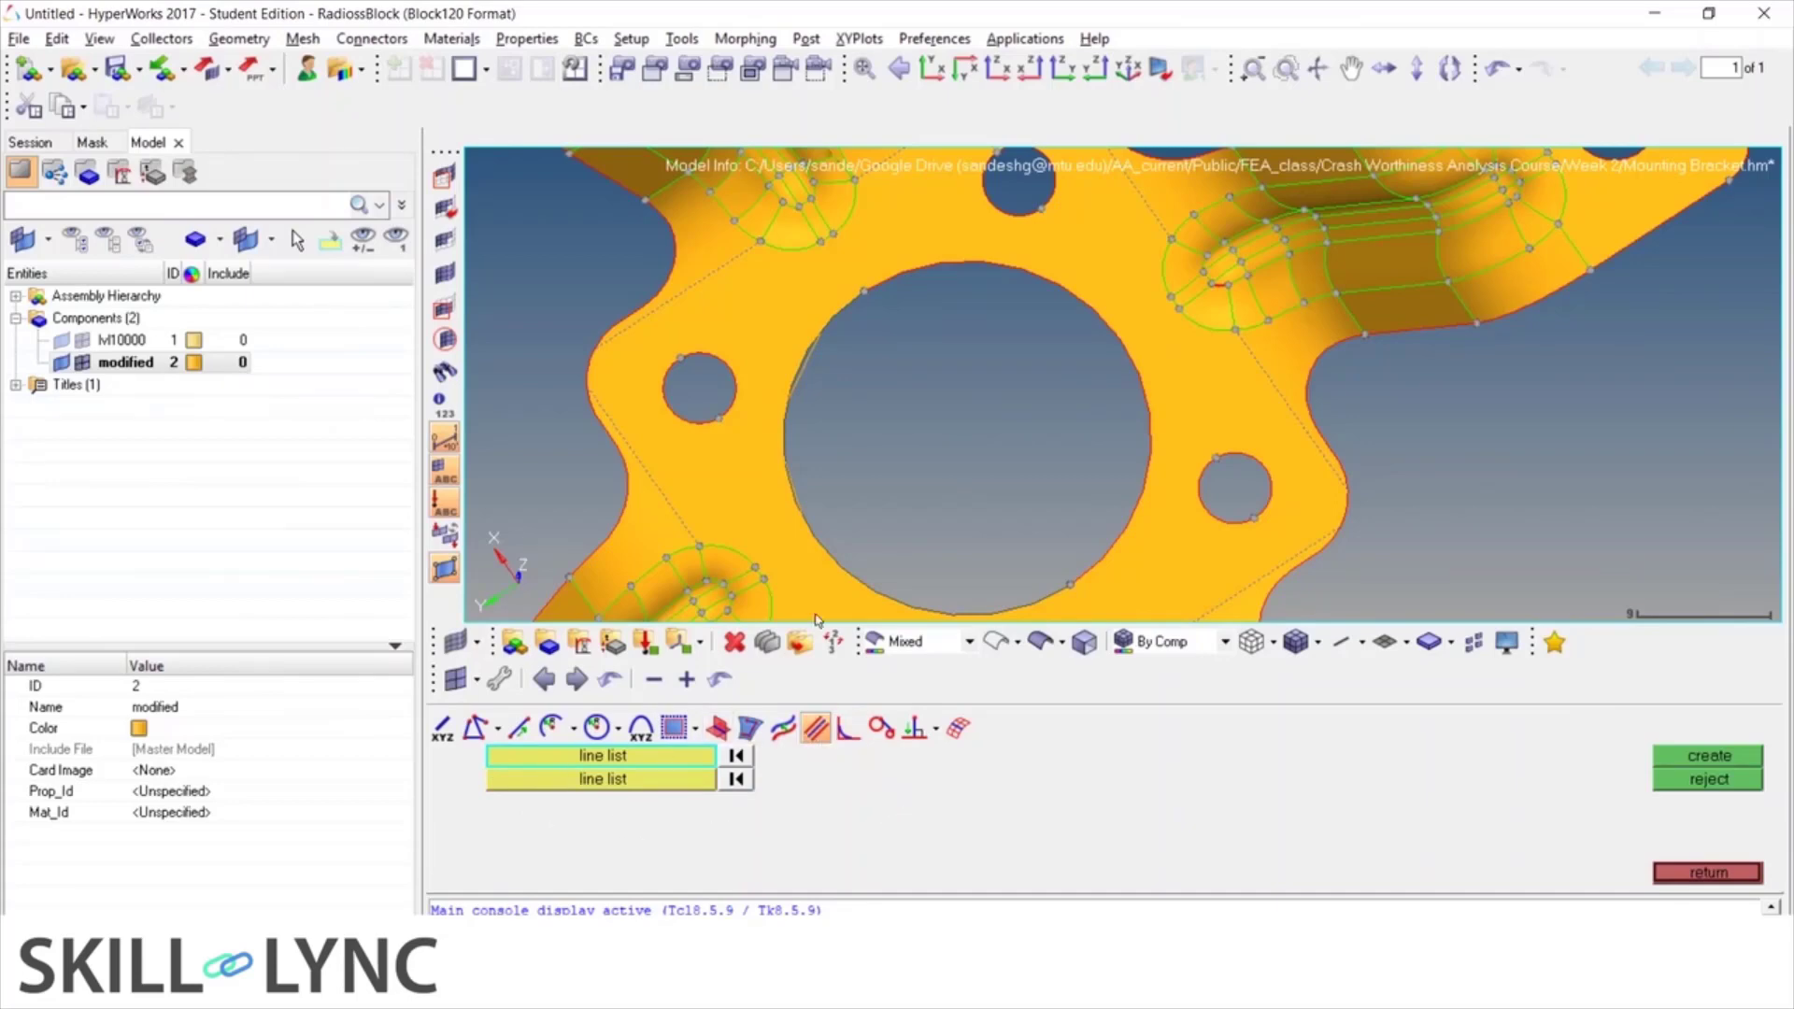
{"action": "scroll", "coordinate": [796, 493], "scroll_direction": "down", "scroll_amount": 5}
{"action": "left_click_drag", "start_coordinate": [796, 493], "coordinate": [691, 407], "text": "ctrl"}
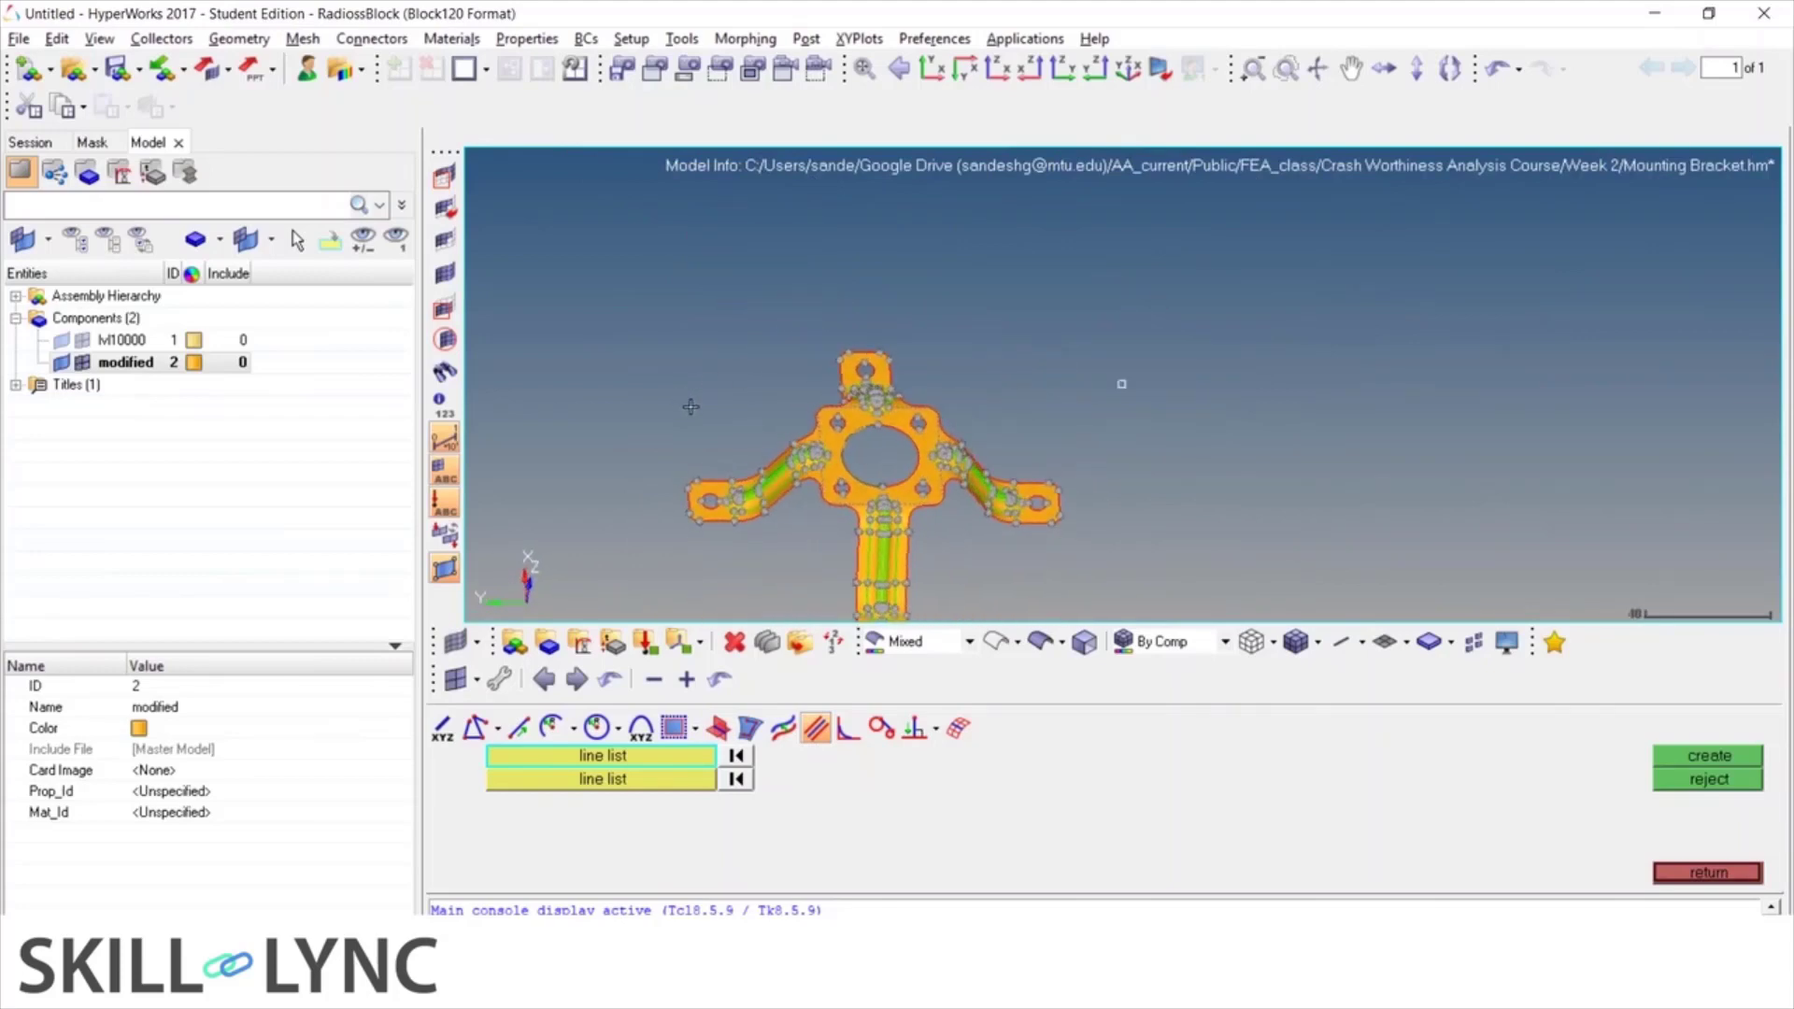
{"action": "left_click", "coordinate": [62, 340]}
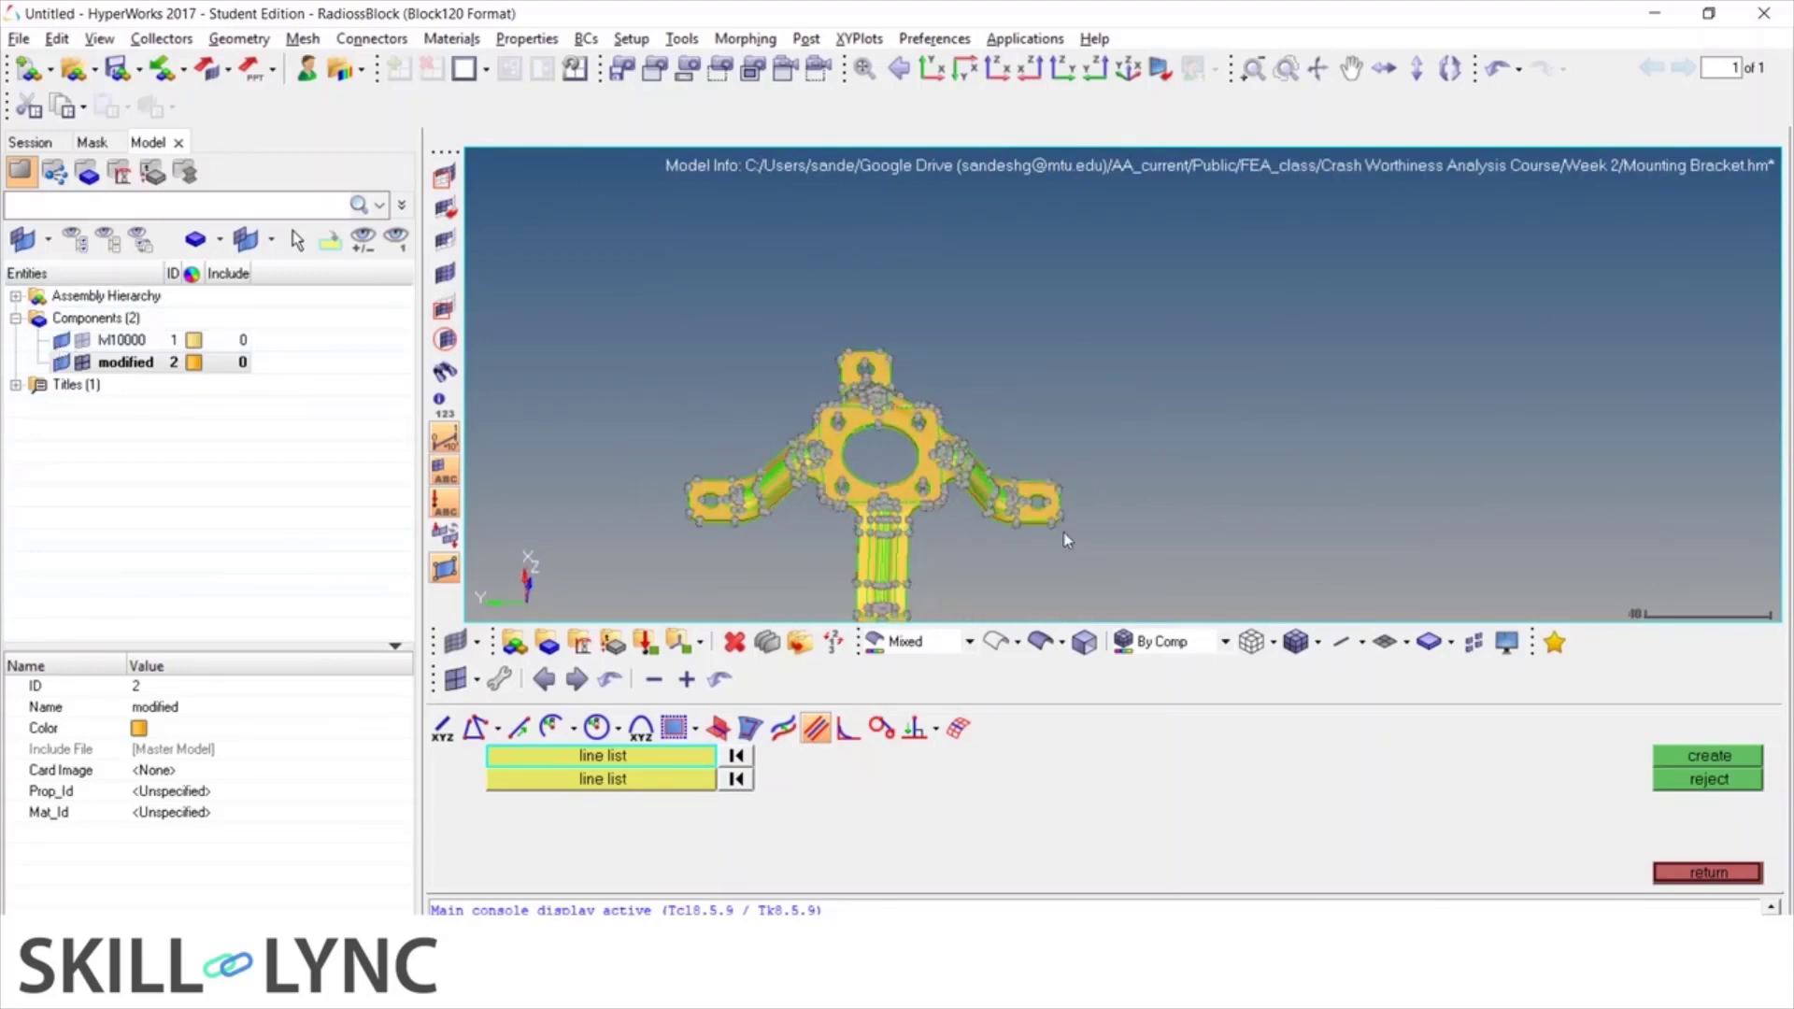
{"action": "scroll", "coordinate": [1018, 467], "scroll_direction": "up", "scroll_amount": 3}
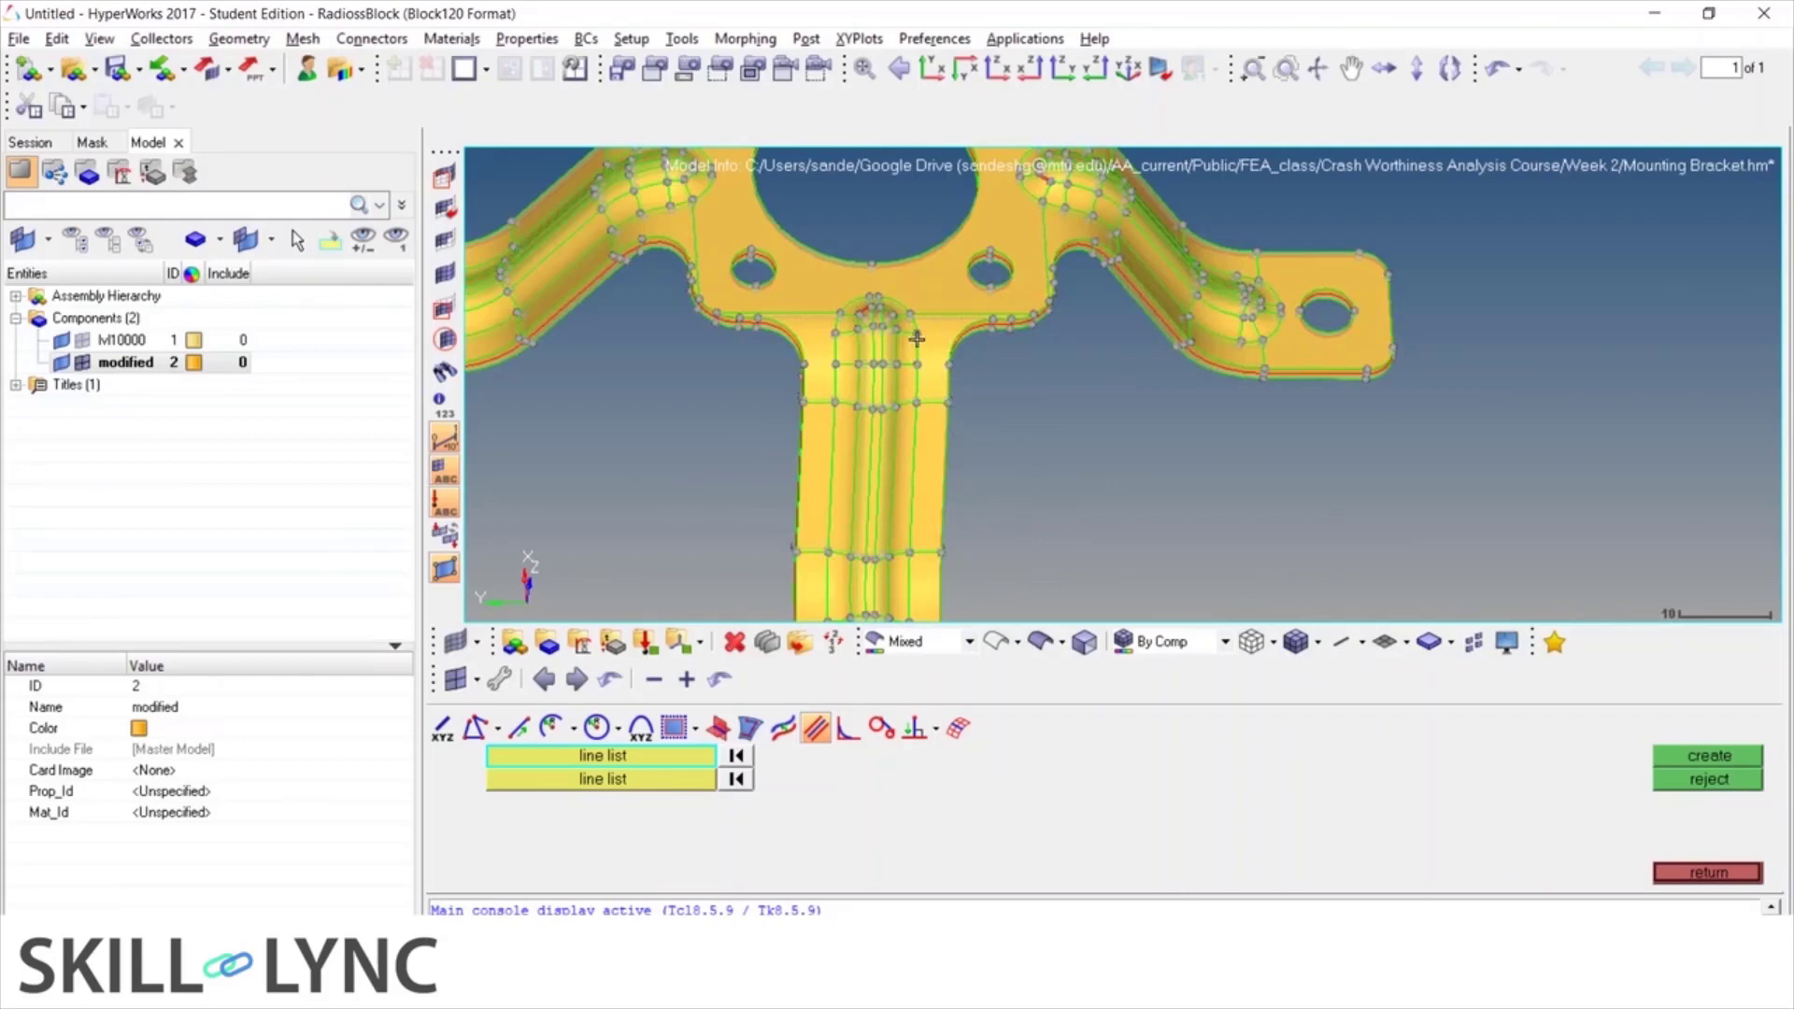
{"action": "scroll", "coordinate": [883, 477], "scroll_direction": "down", "scroll_amount": 6}
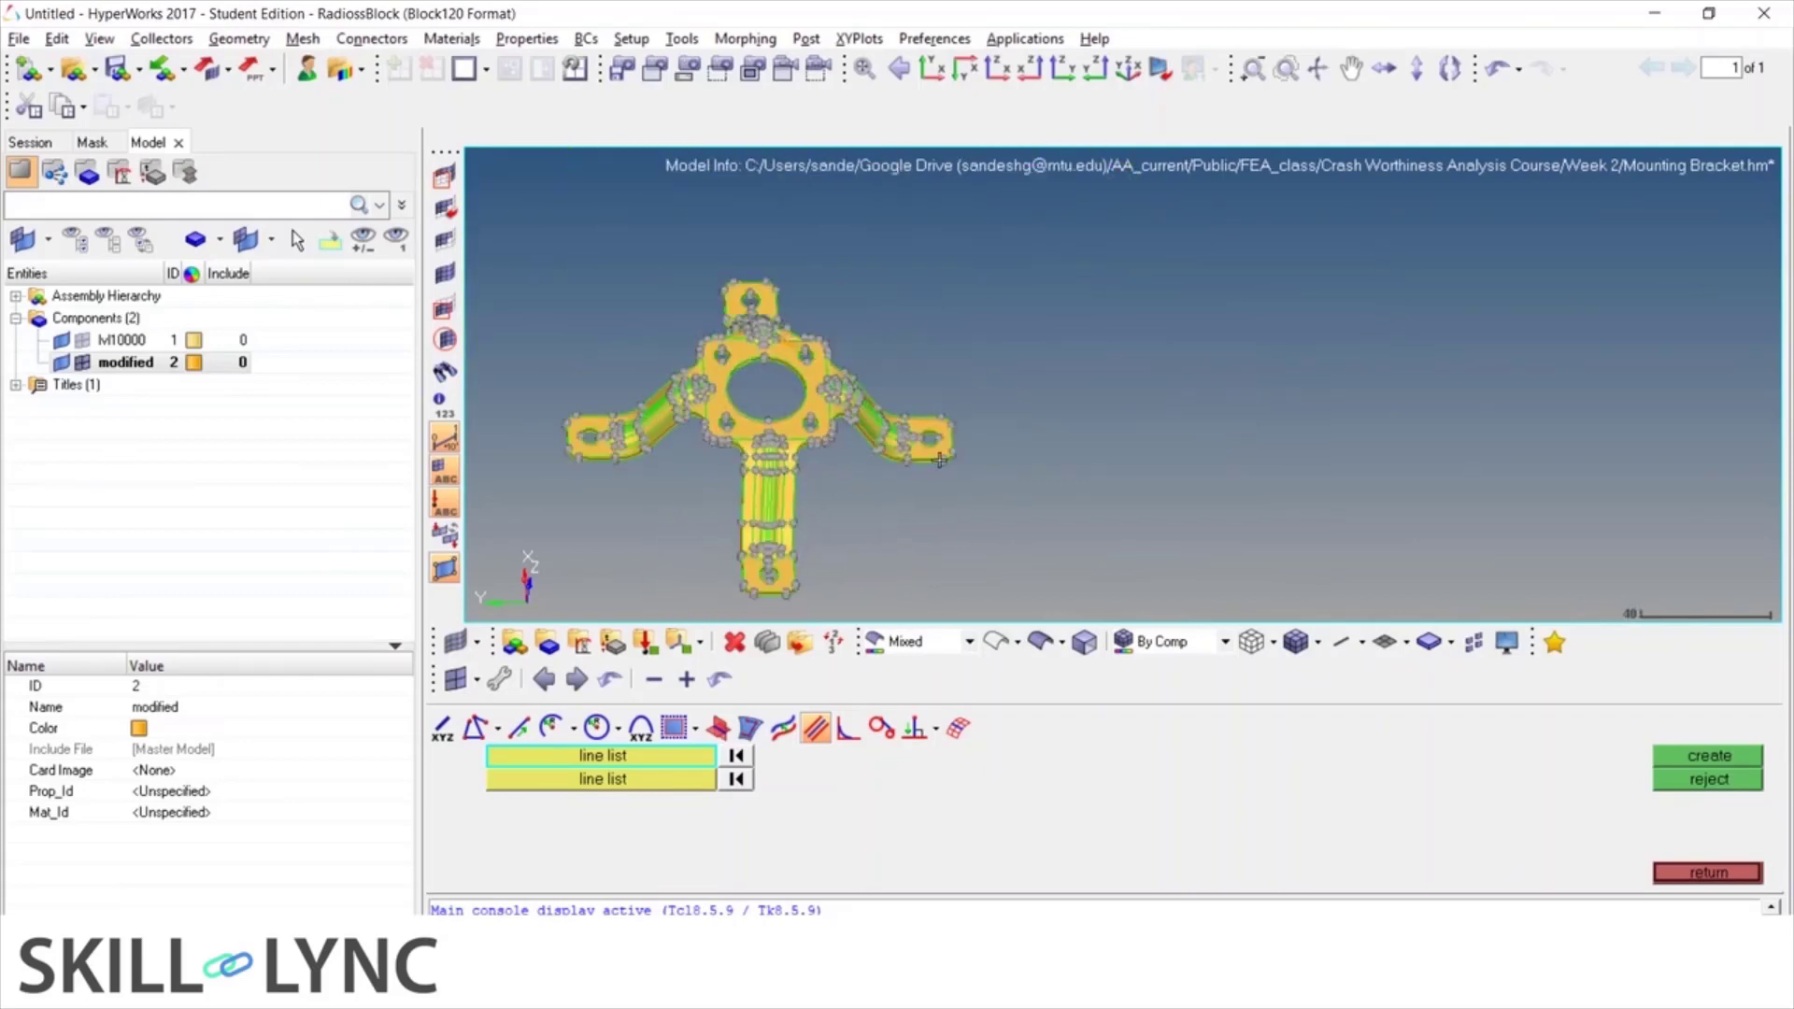
{"action": "left_click_drag", "start_coordinate": [1184, 467], "coordinate": [1253, 437], "text": "ctrl"}
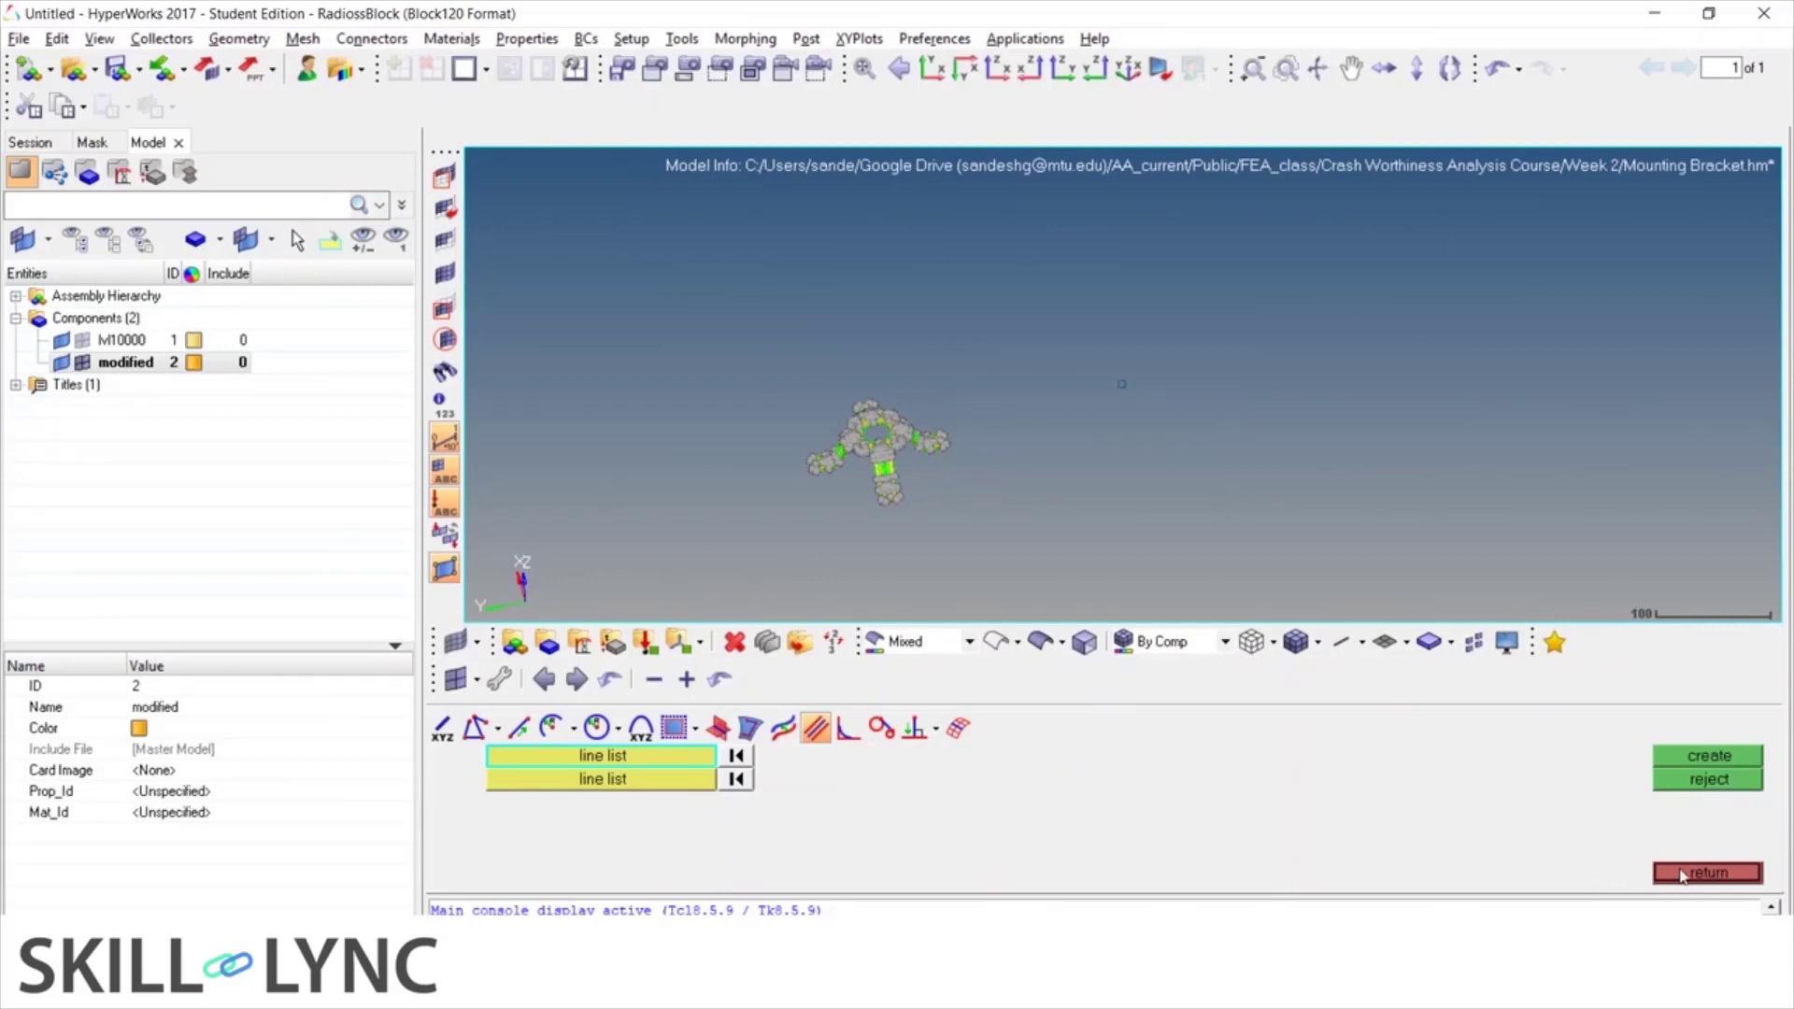
Pick the upper rim edges of the large central hole as the first line list for a midline
{"action": "scroll", "coordinate": [792, 374], "scroll_direction": "up", "scroll_amount": 2}
{"action": "scroll", "coordinate": [888, 481], "scroll_direction": "up", "scroll_amount": 8}
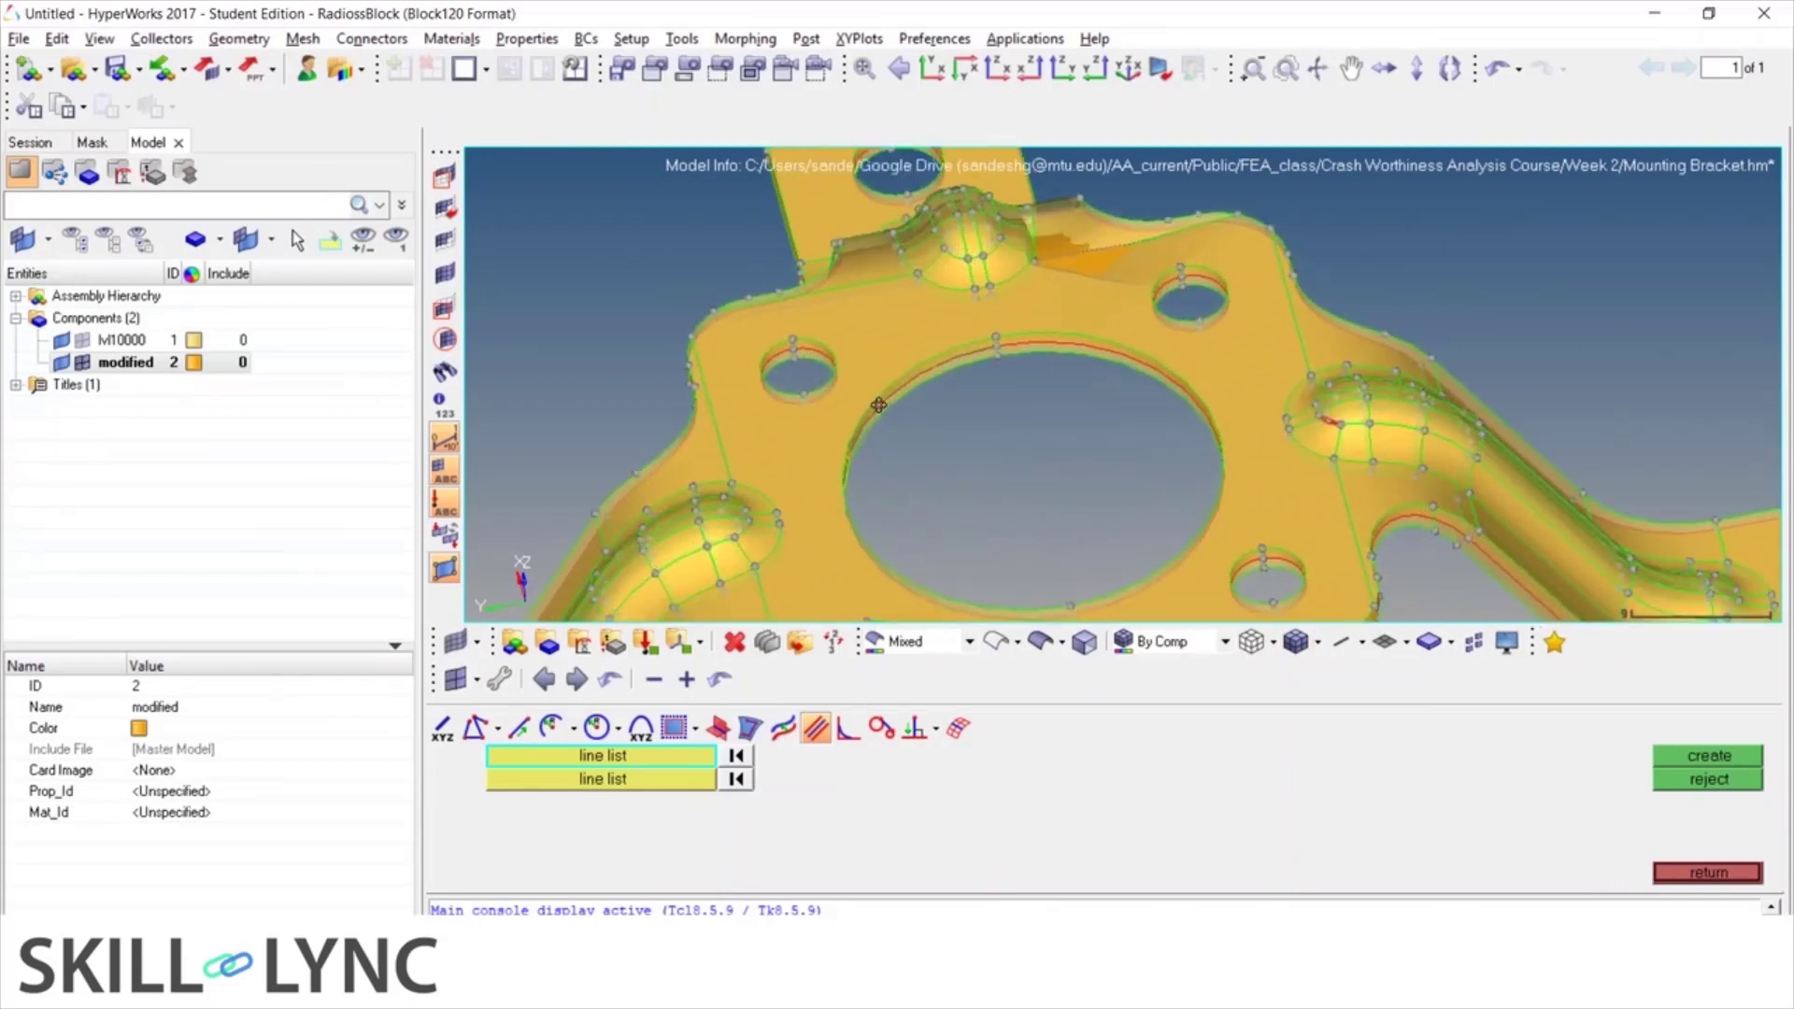
{"action": "scroll", "coordinate": [941, 335], "scroll_direction": "up", "scroll_amount": 5}
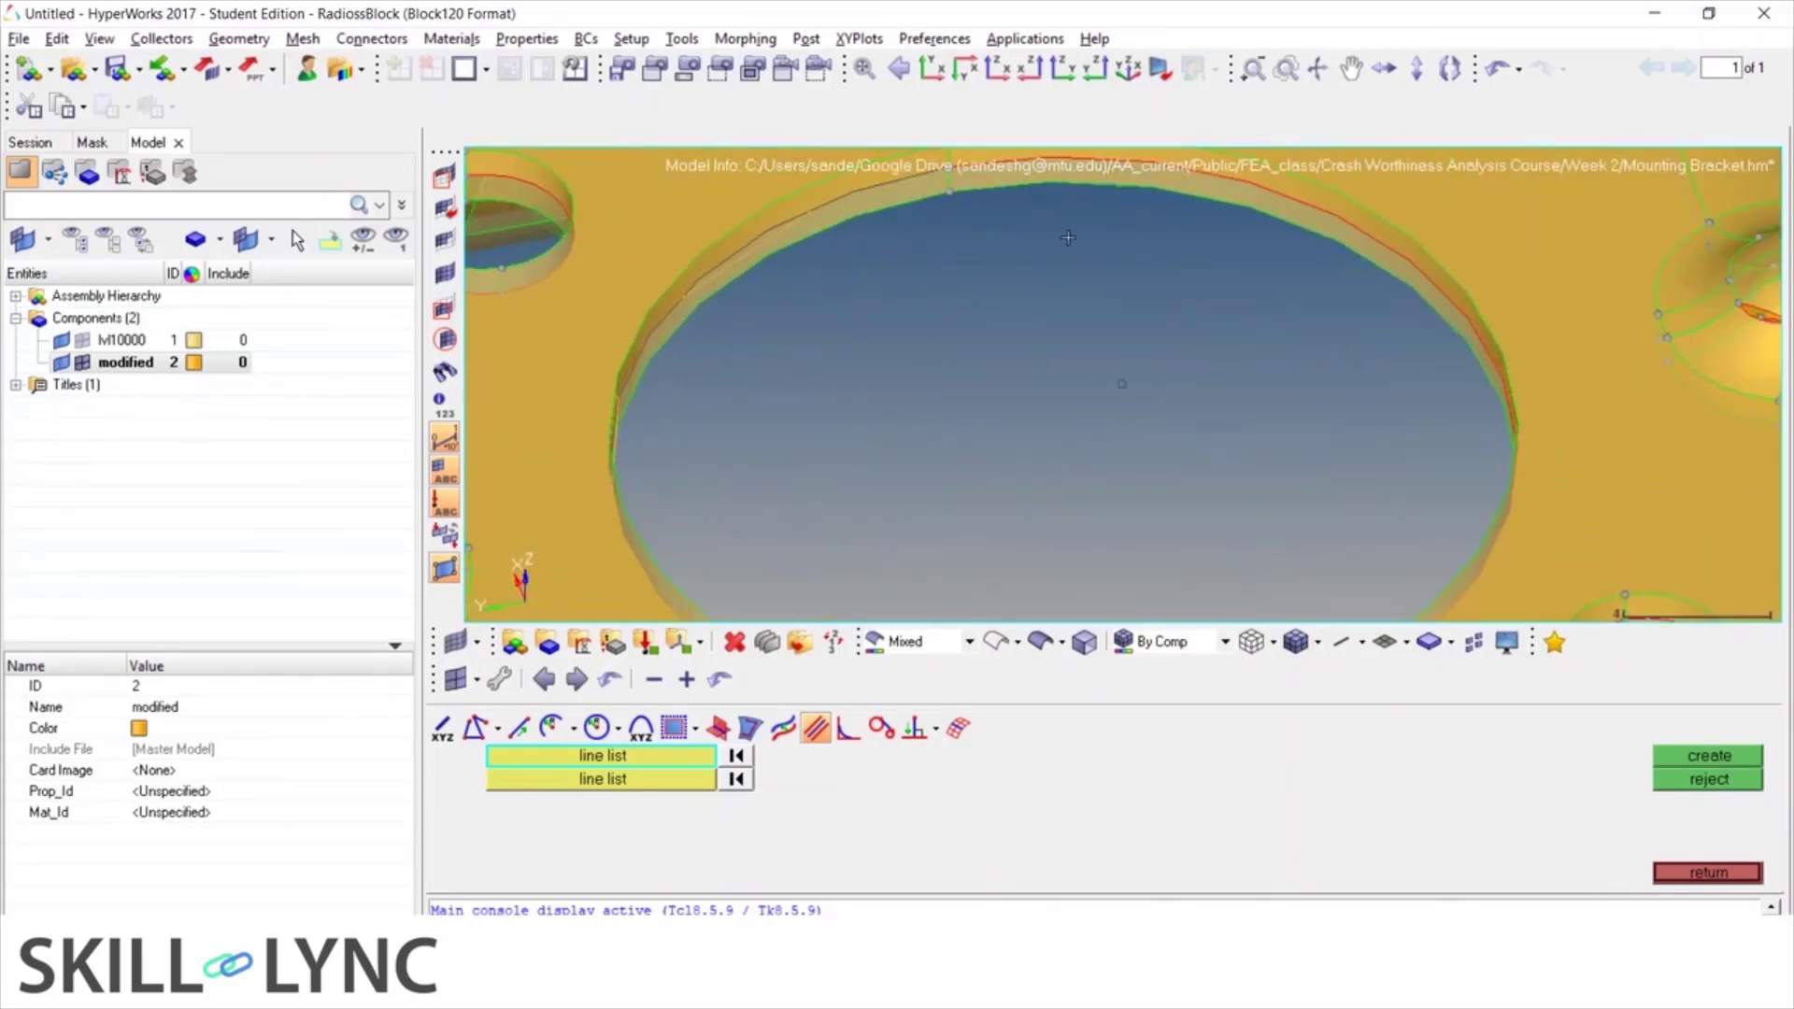
{"action": "scroll", "coordinate": [1071, 281], "scroll_direction": "down", "scroll_amount": 5}
{"action": "scroll", "coordinate": [947, 265], "scroll_direction": "up", "scroll_amount": 6}
{"action": "left_click", "coordinate": [946, 265]}
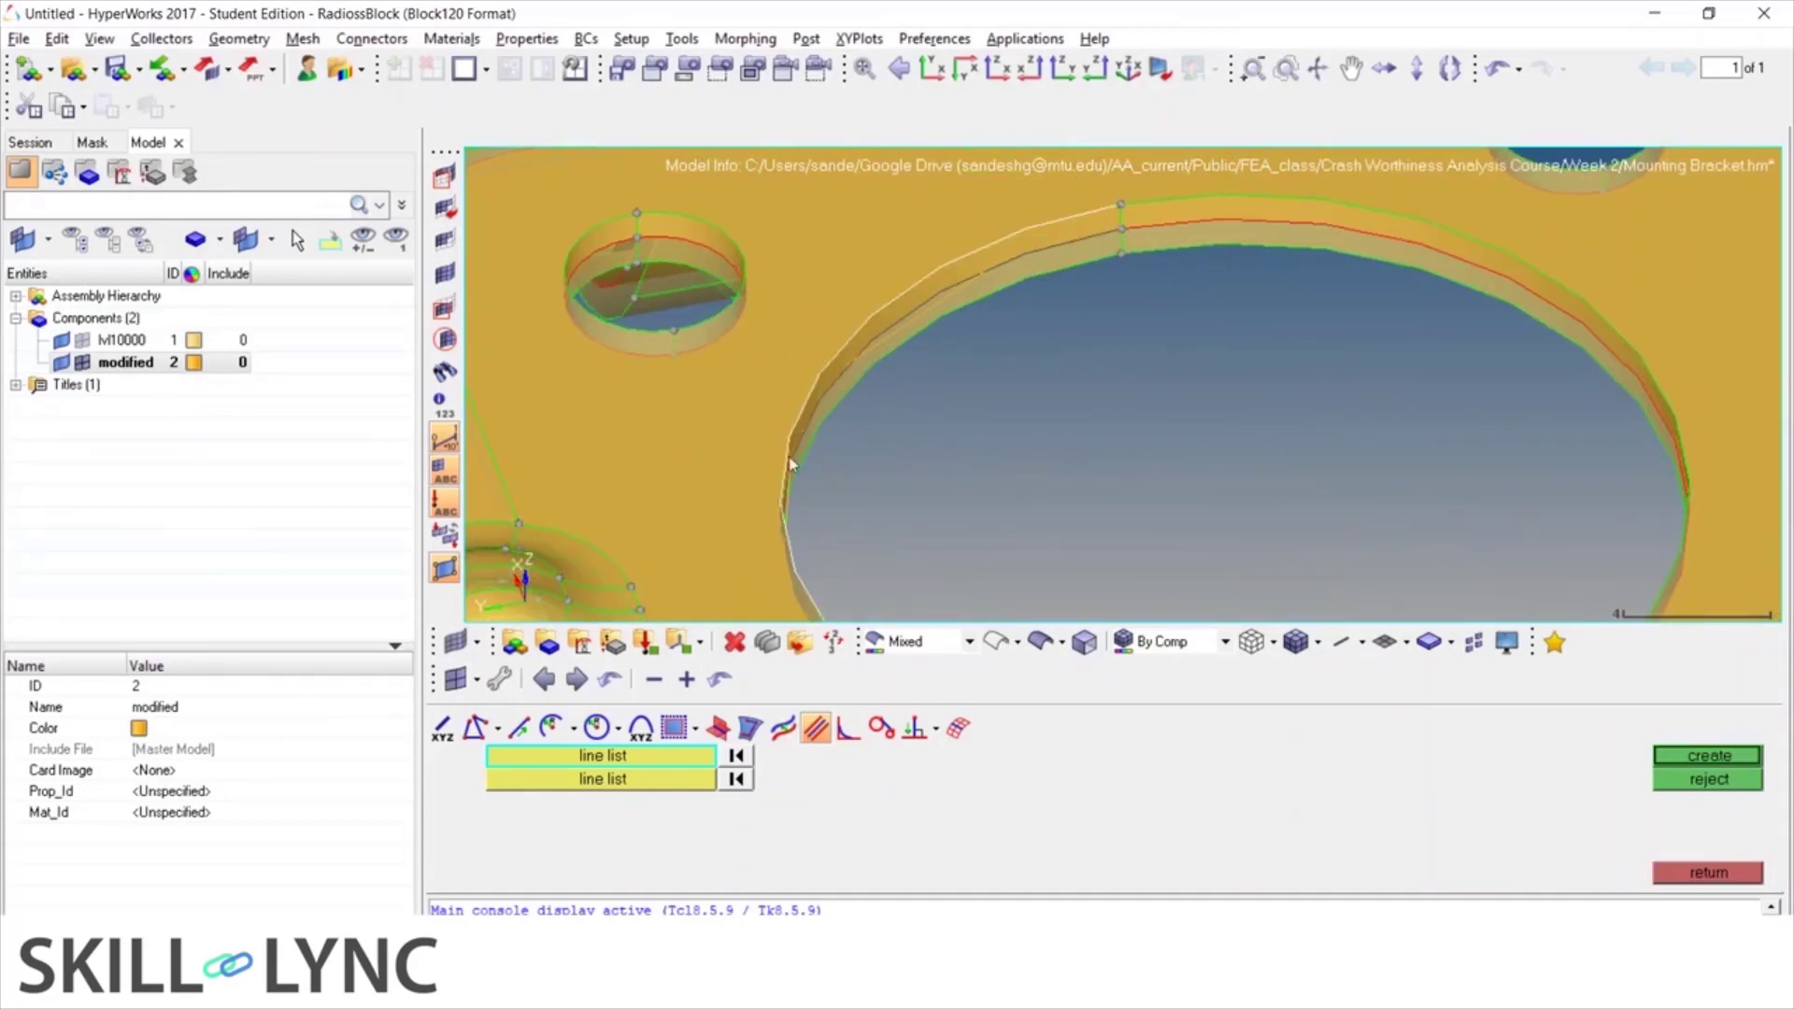
{"action": "scroll", "coordinate": [747, 437], "scroll_direction": "down", "scroll_amount": 4}
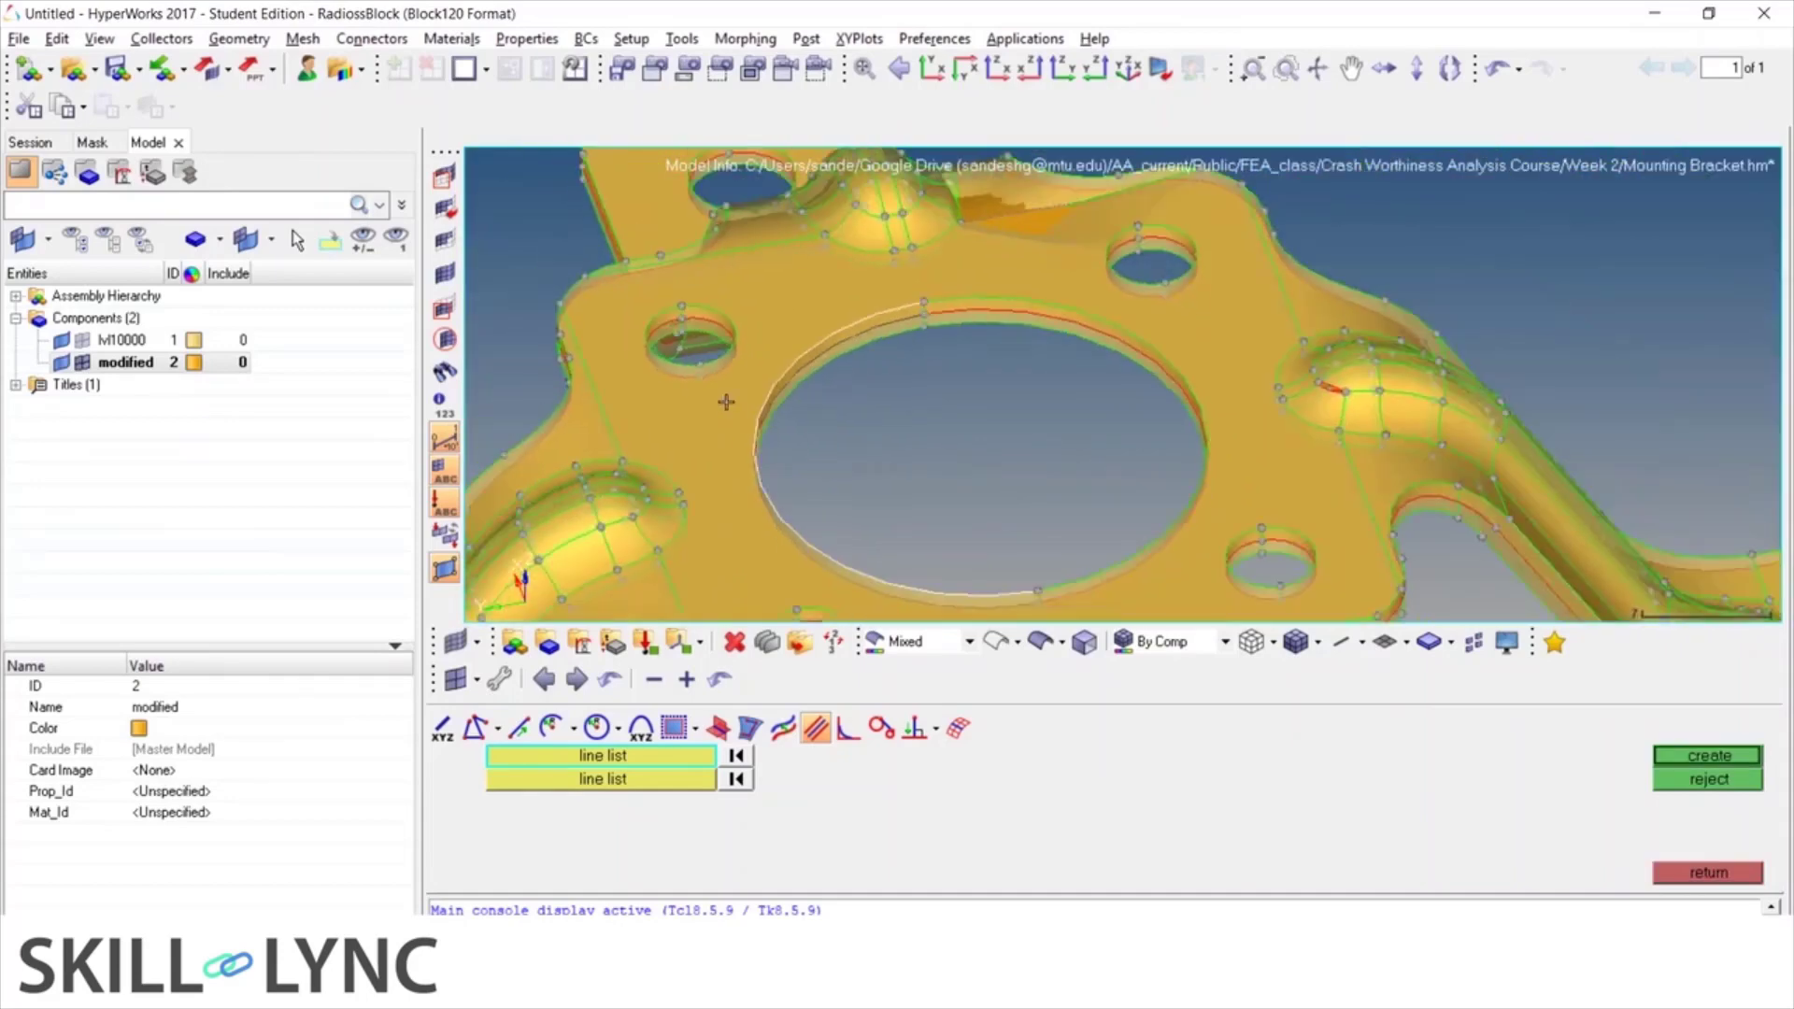
{"action": "left_click", "coordinate": [1074, 581]}
{"action": "middle_click", "coordinate": [1075, 575]}
{"action": "scroll", "coordinate": [908, 400], "scroll_direction": "up", "scroll_amount": 3}
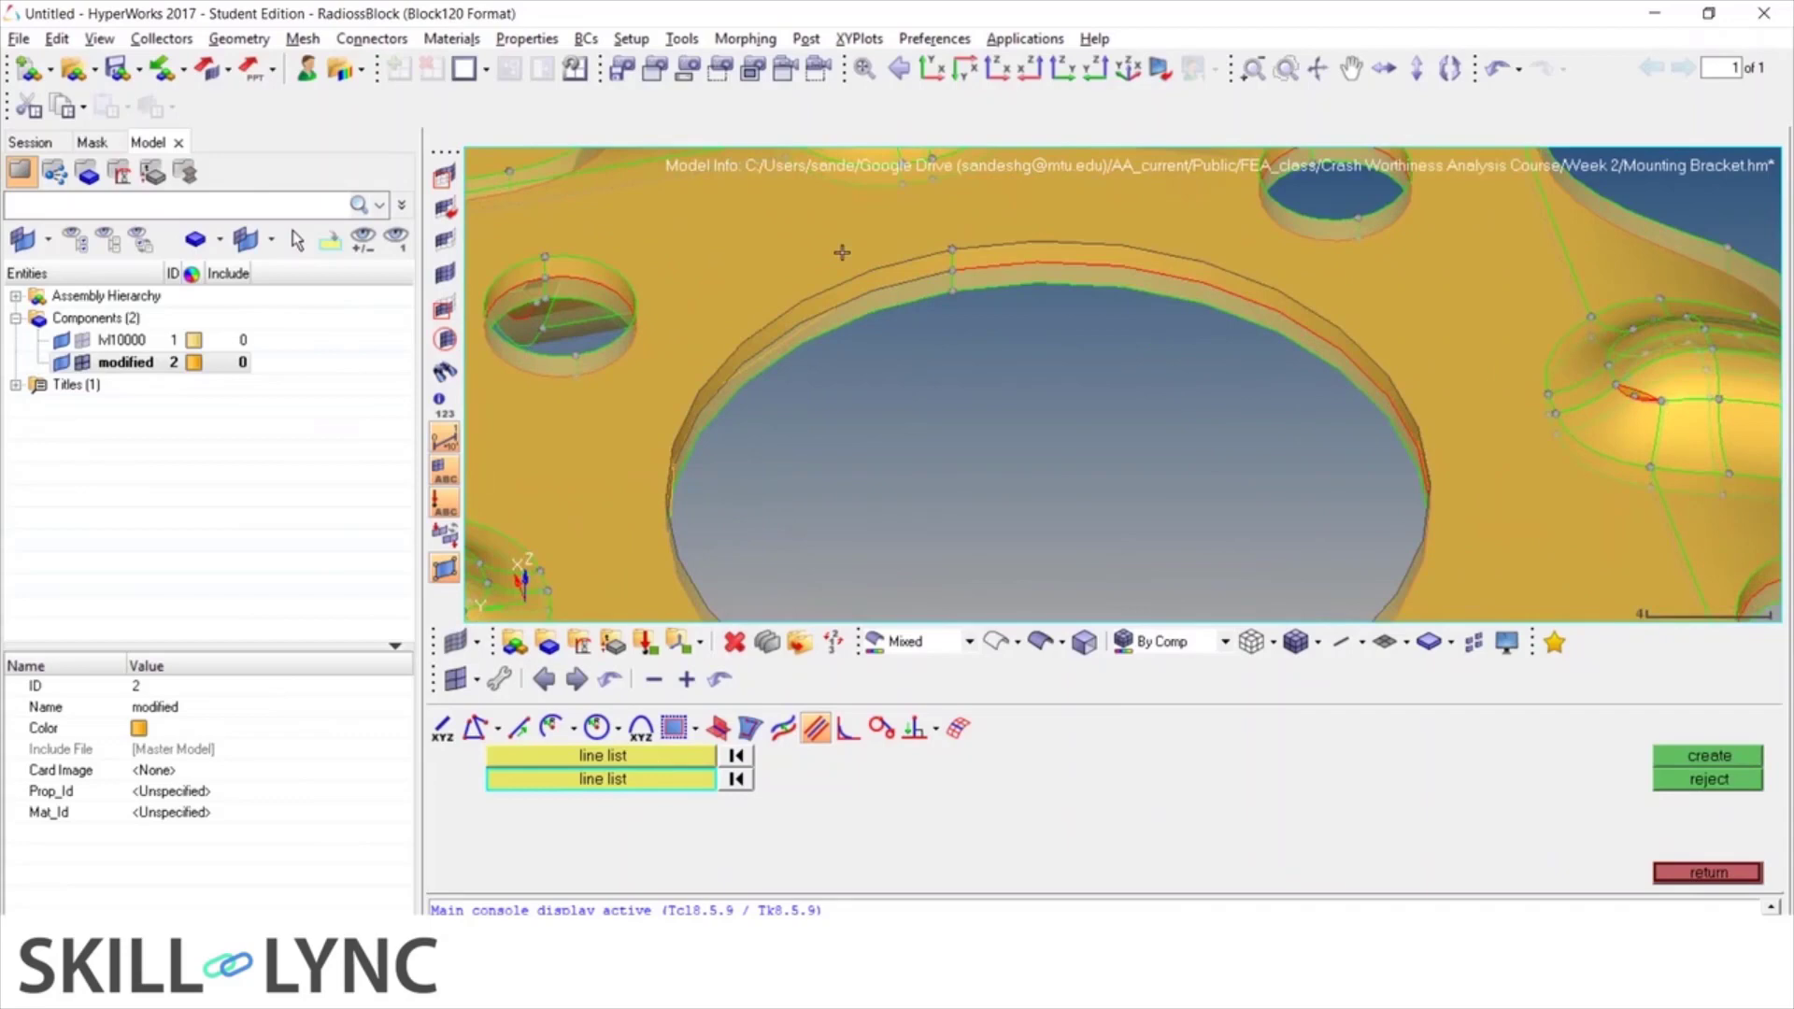
{"action": "scroll", "coordinate": [899, 314], "scroll_direction": "down", "scroll_amount": 4}
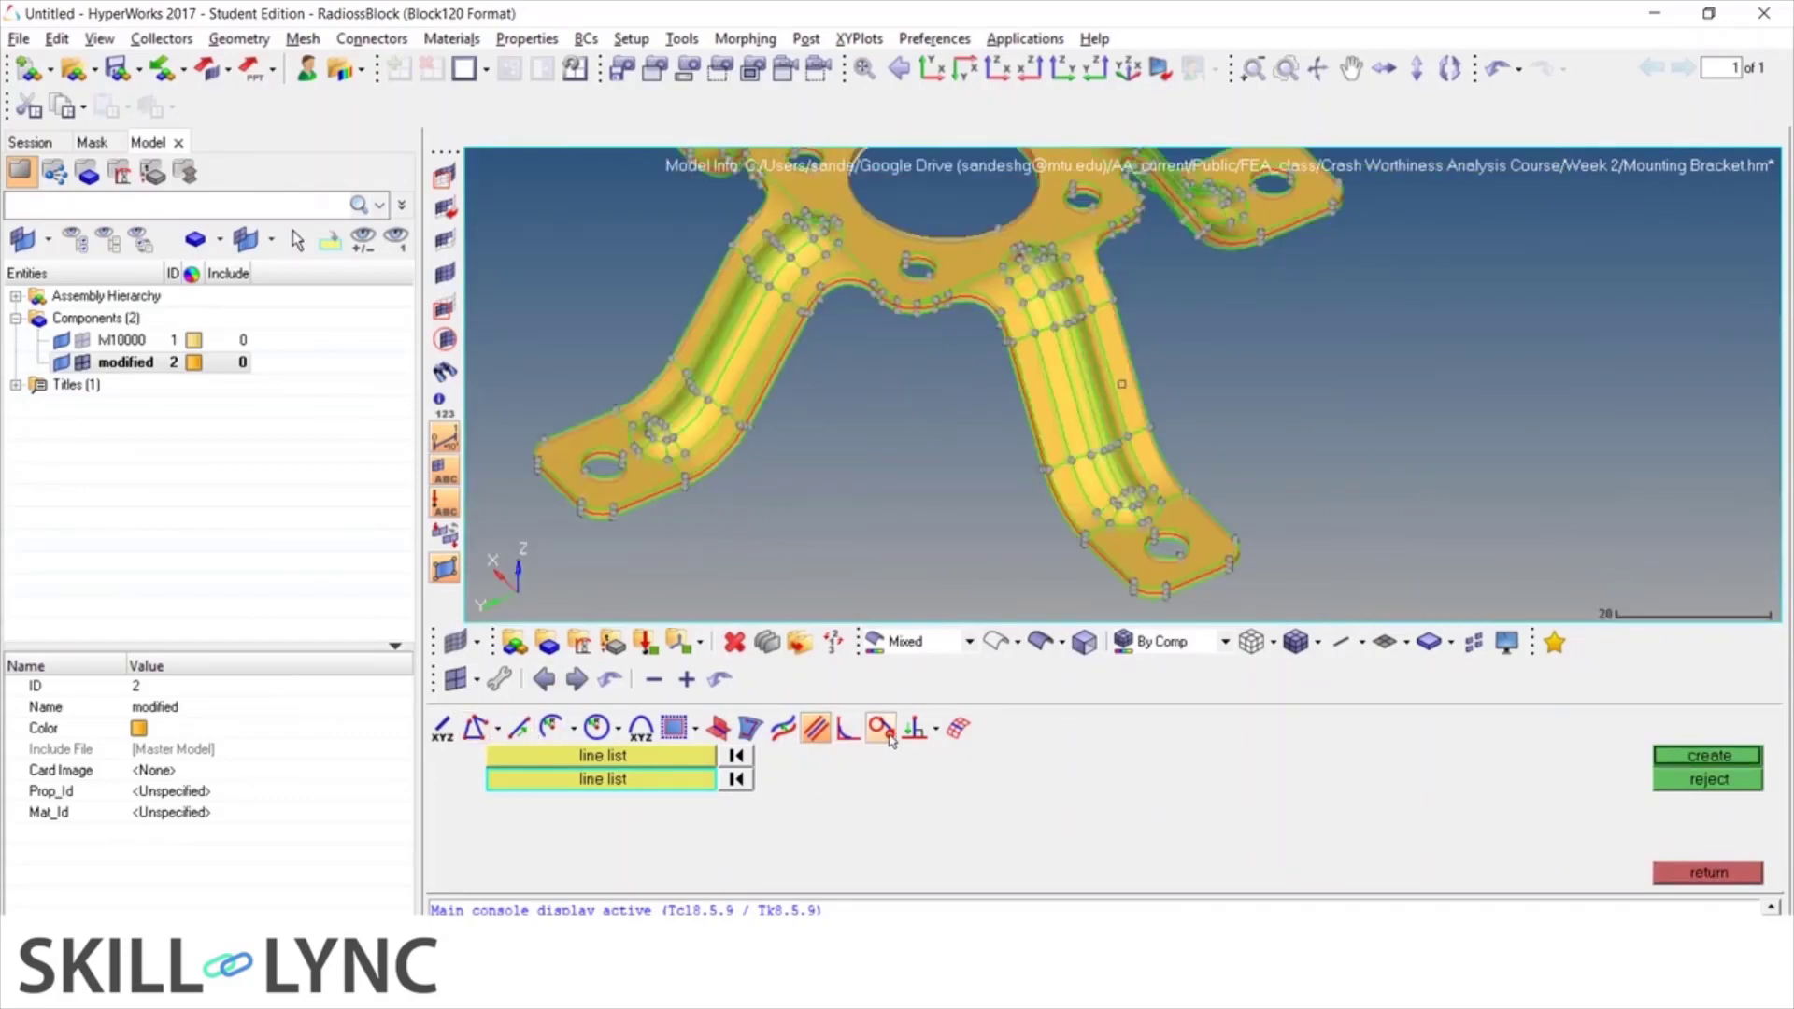
Check the feature-line creation options for components, including the feature and break angles, and leave line creation
{"action": "left_click", "coordinate": [962, 731]}
{"action": "left_click_drag", "start_coordinate": [825, 517], "coordinate": [973, 465], "text": "ctrl"}
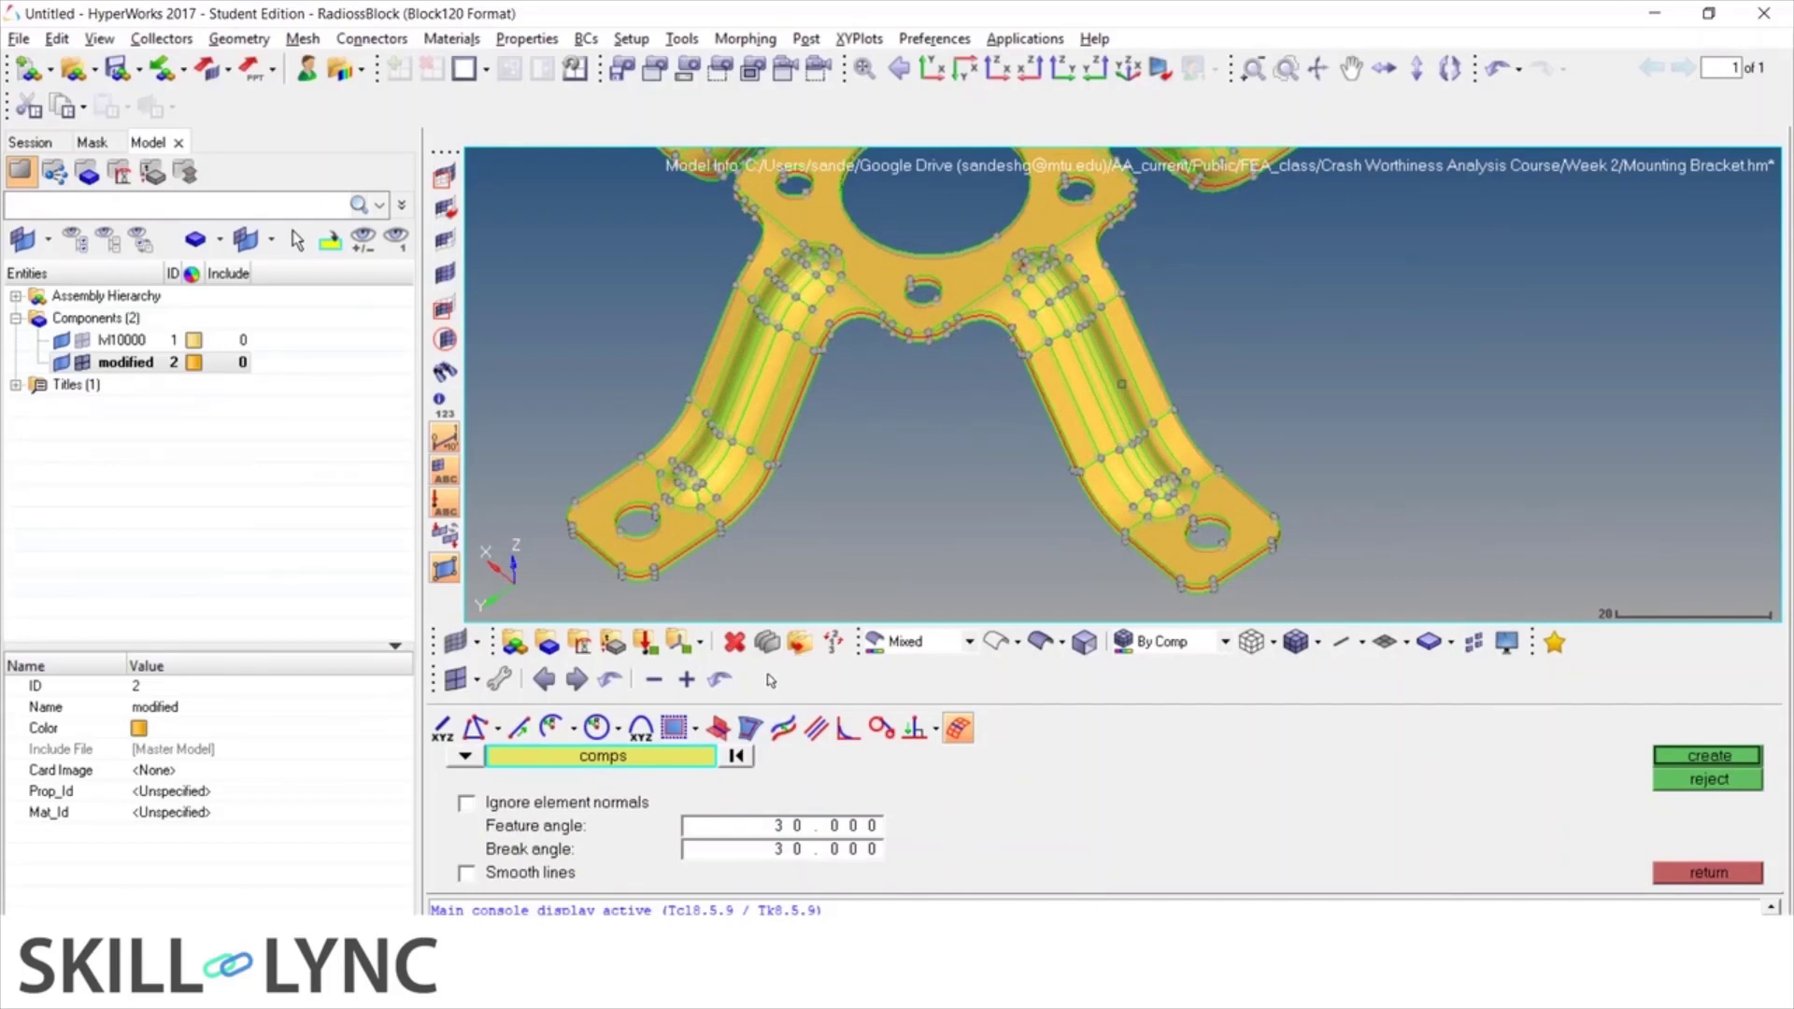
{"action": "key", "text": "Escape"}
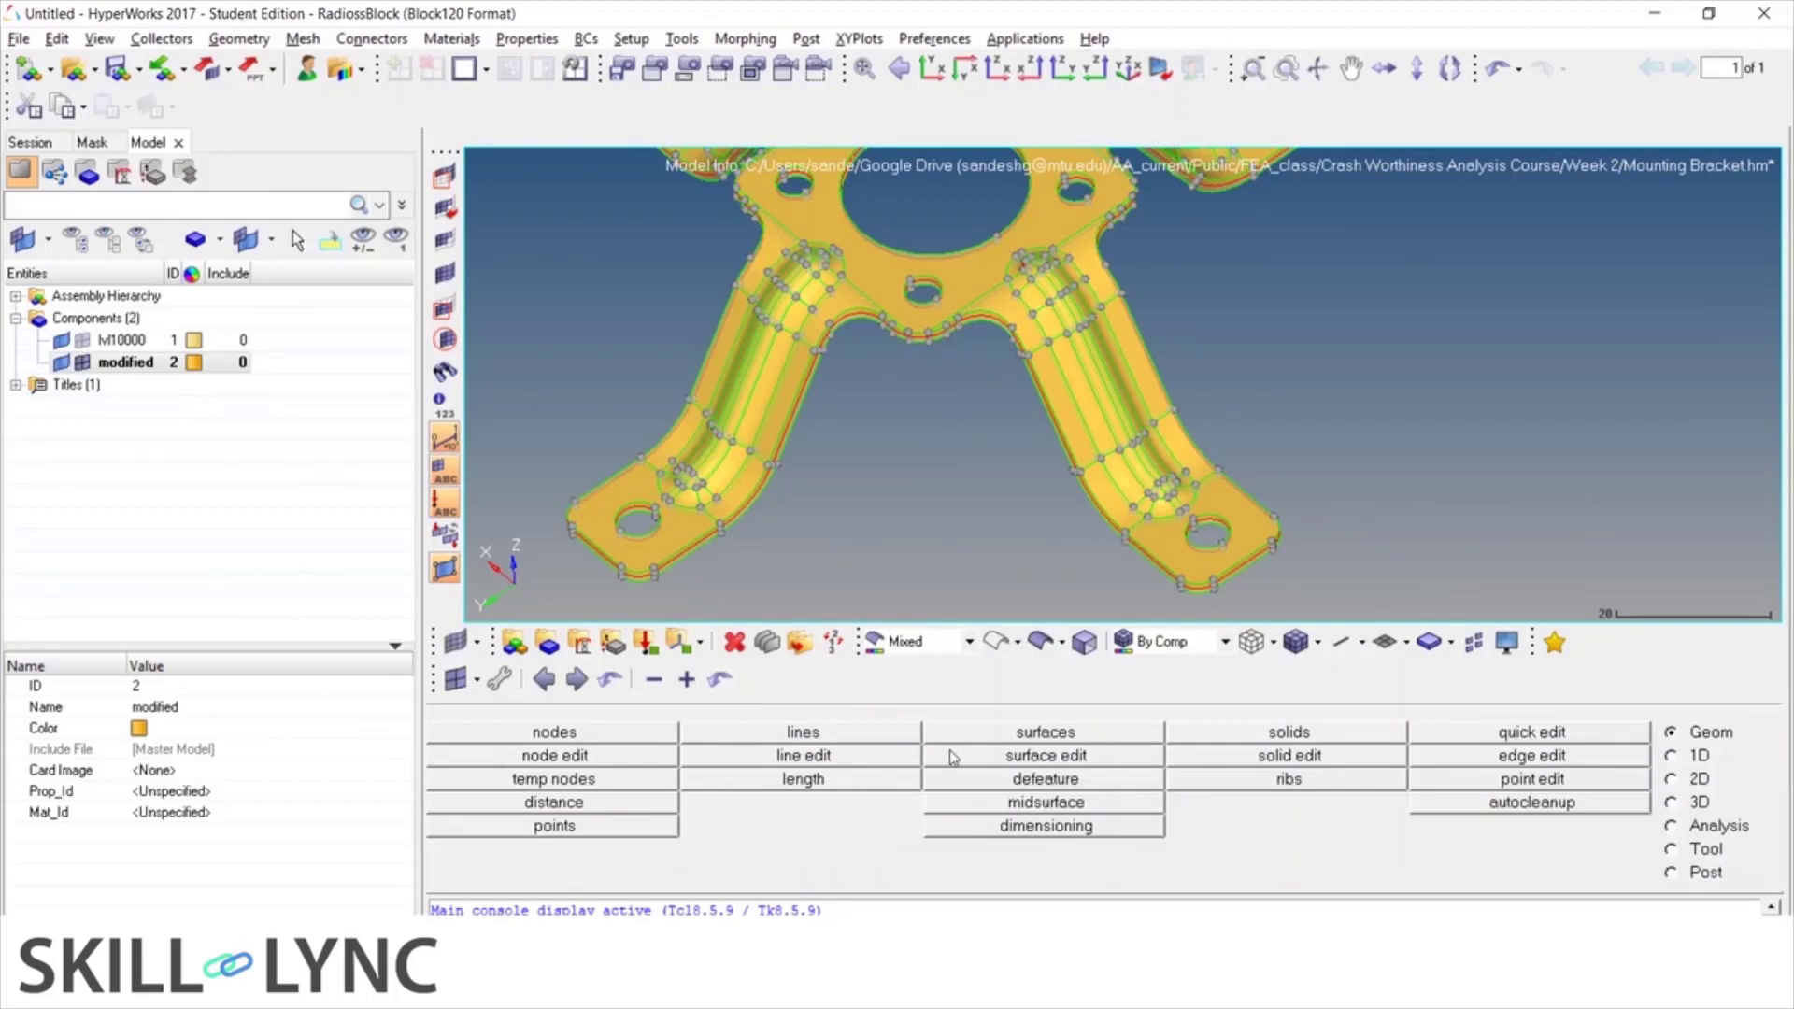
{"action": "left_click_drag", "start_coordinate": [956, 561], "coordinate": [1014, 566], "text": "ctrl"}
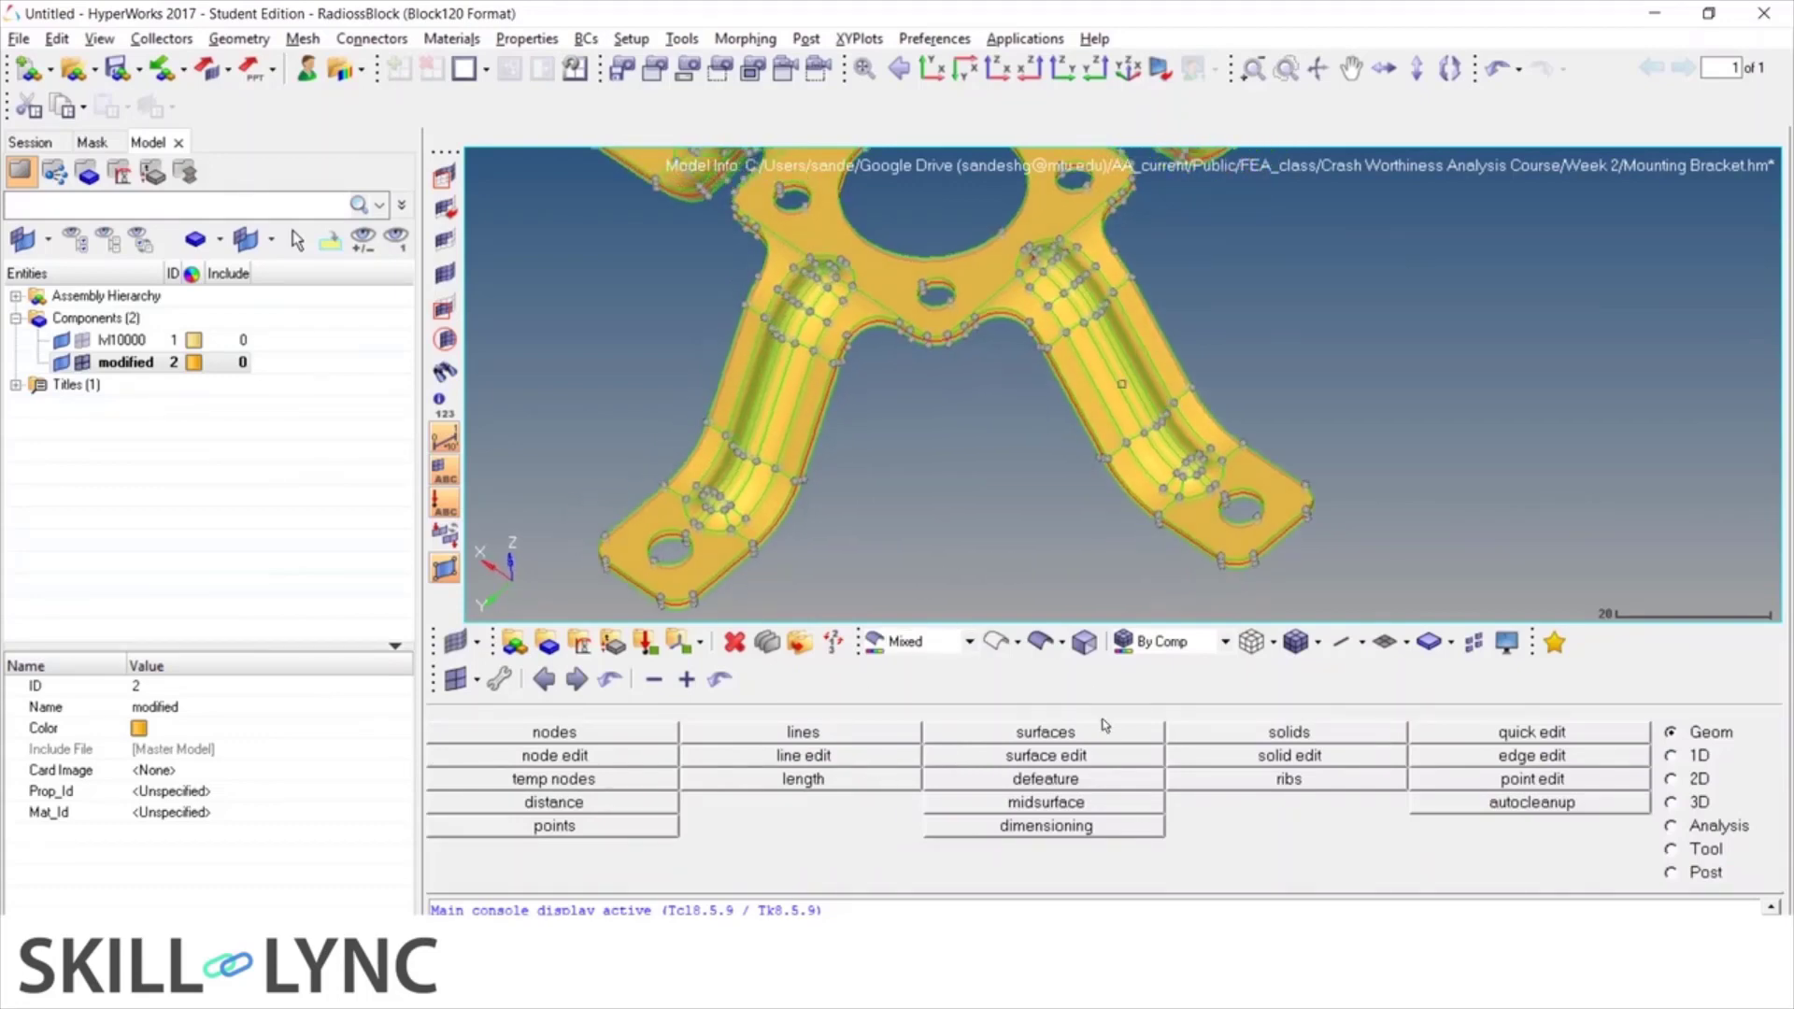
Review the surface creation methods, including cylinder, spin, surfaces from elements and mesh lines, and leave surface creation
{"action": "left_click", "coordinate": [1045, 736]}
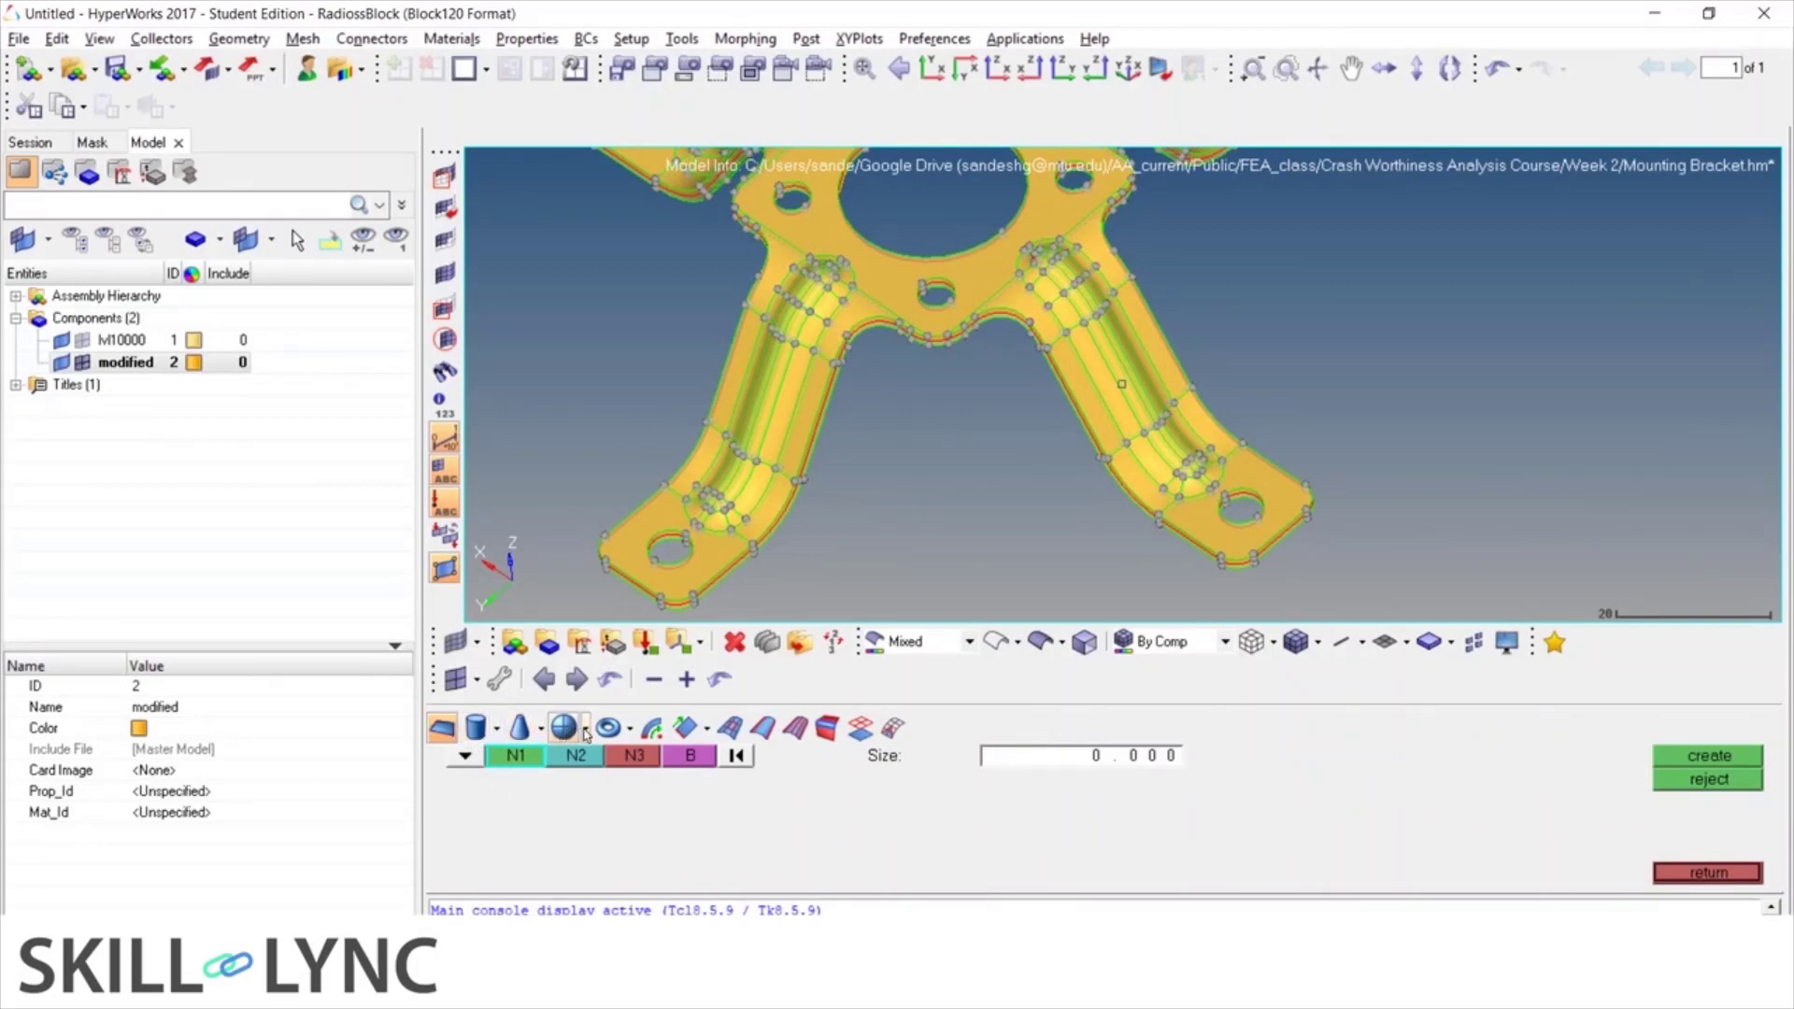
{"action": "left_click", "coordinate": [475, 730]}
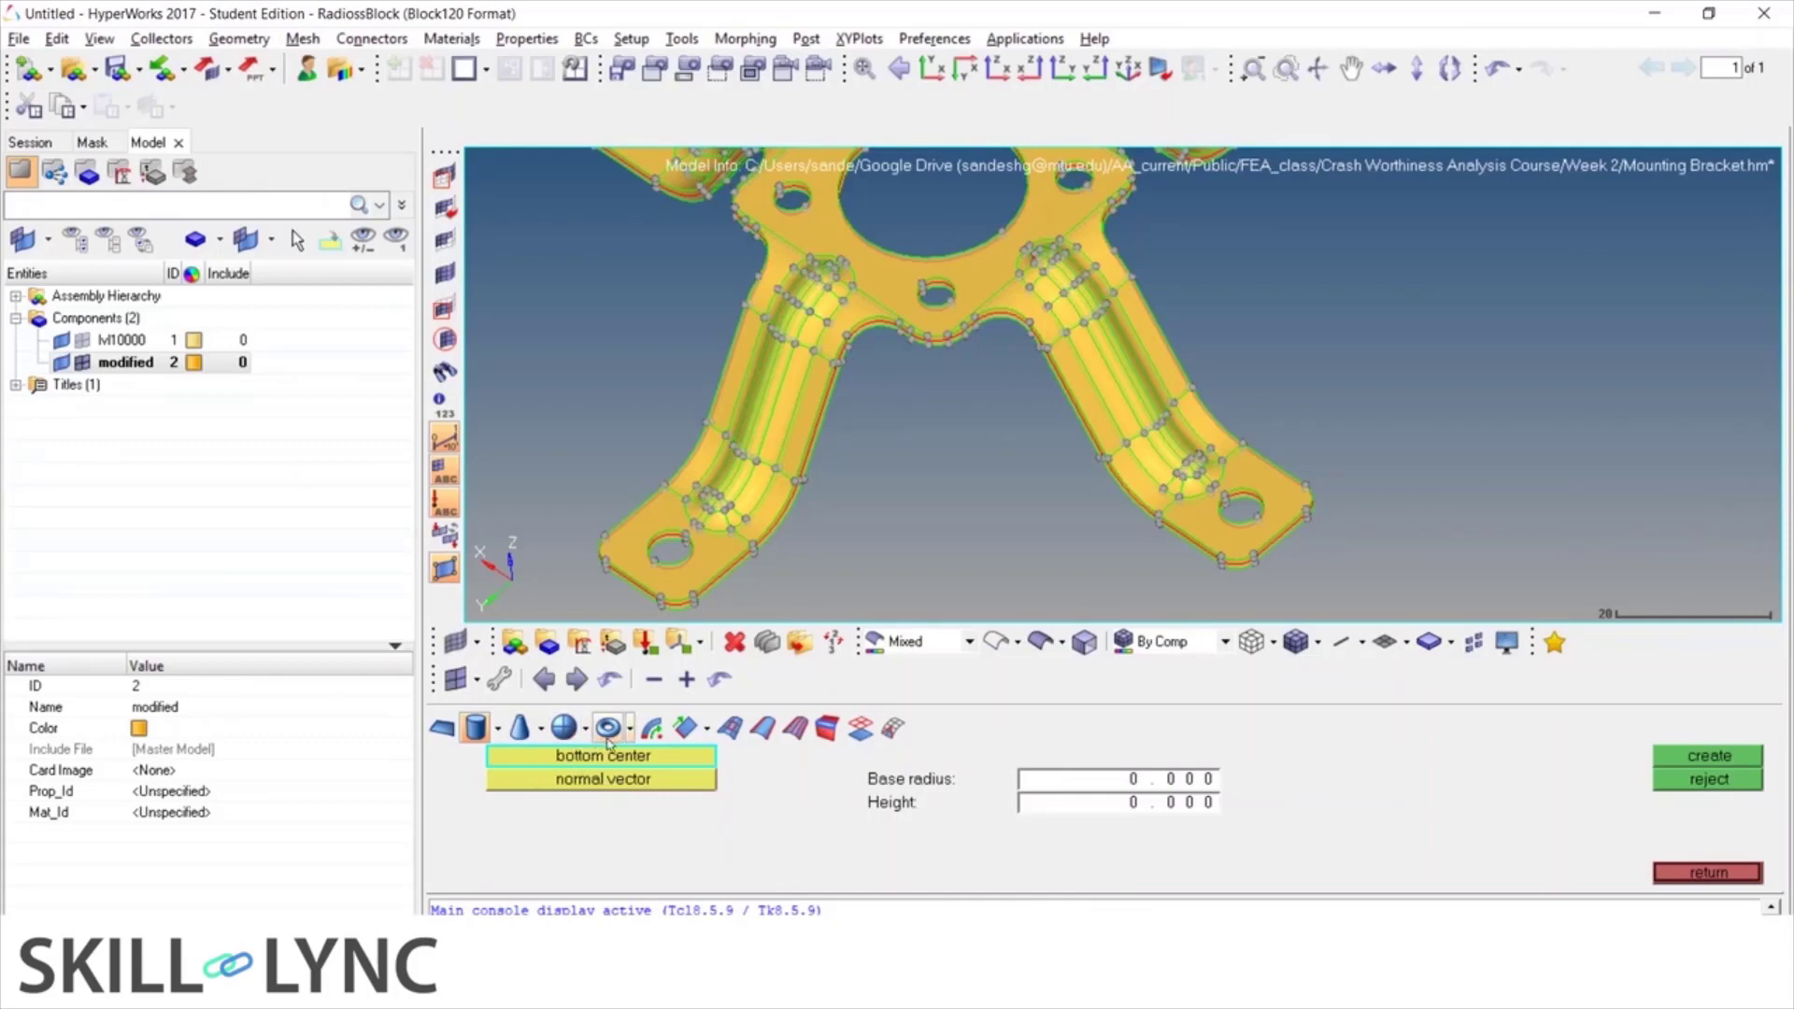
{"action": "left_click", "coordinate": [652, 730]}
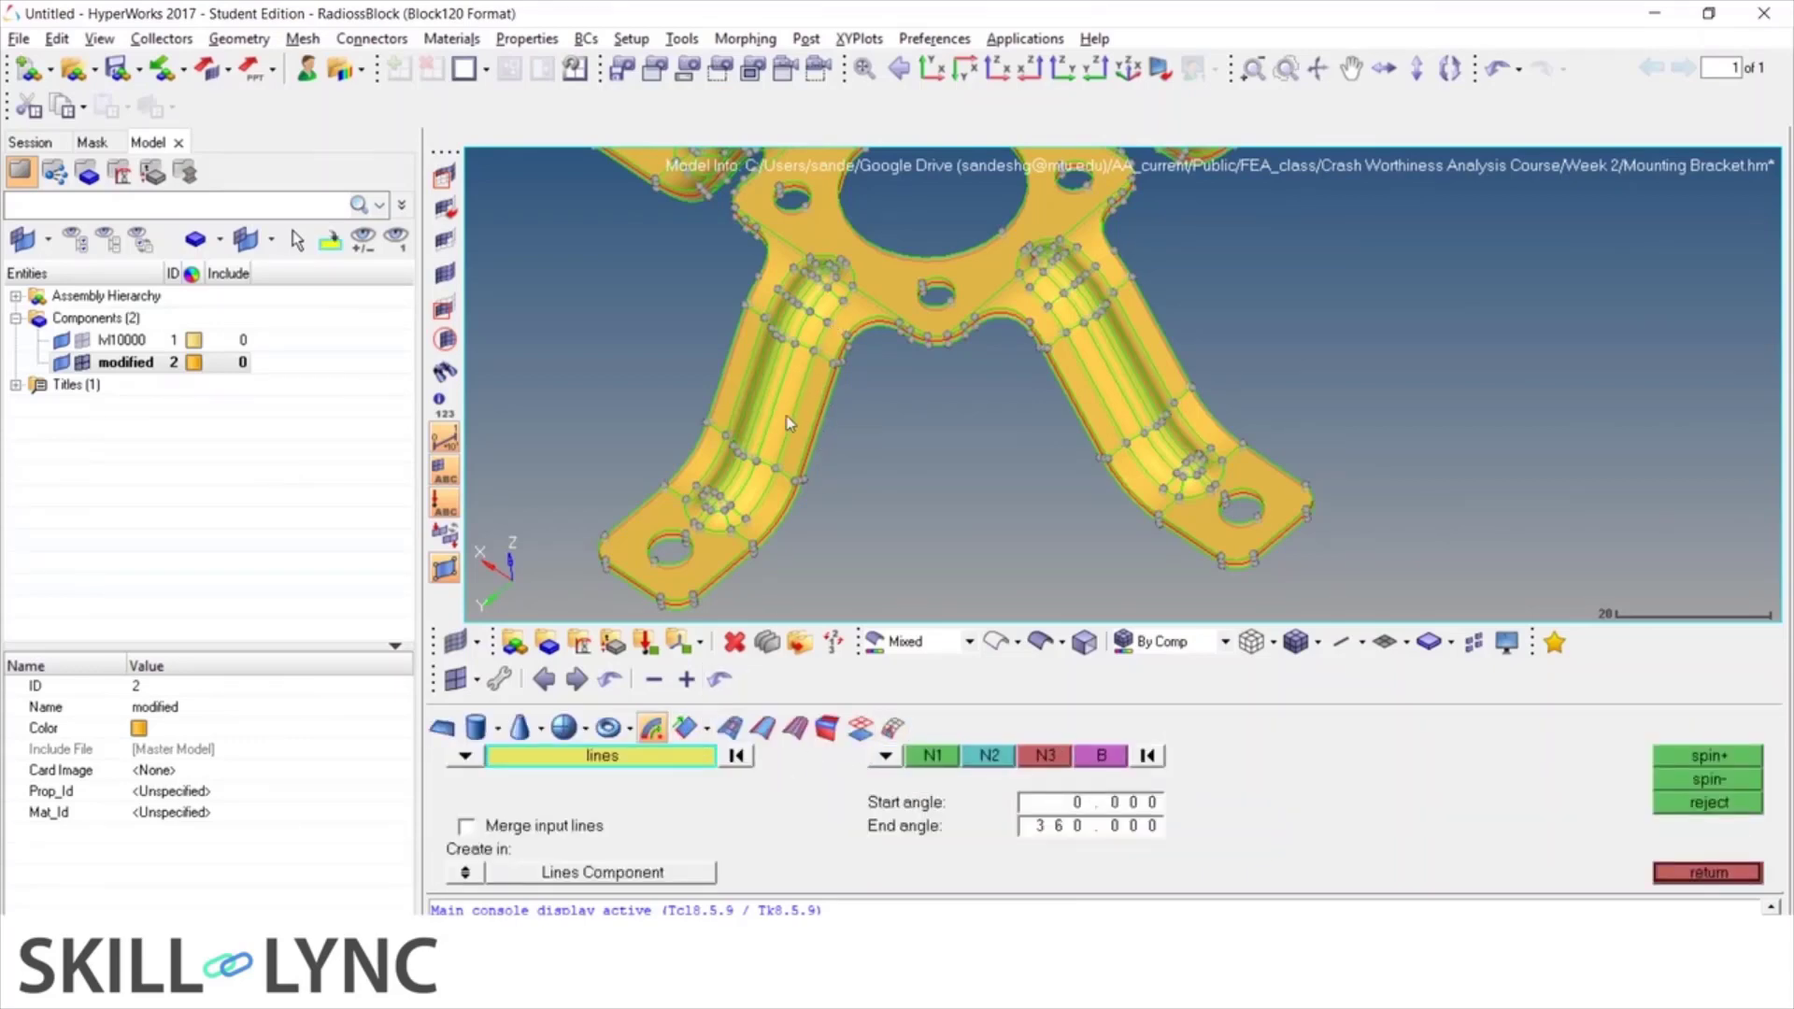
{"action": "left_click", "coordinate": [893, 729]}
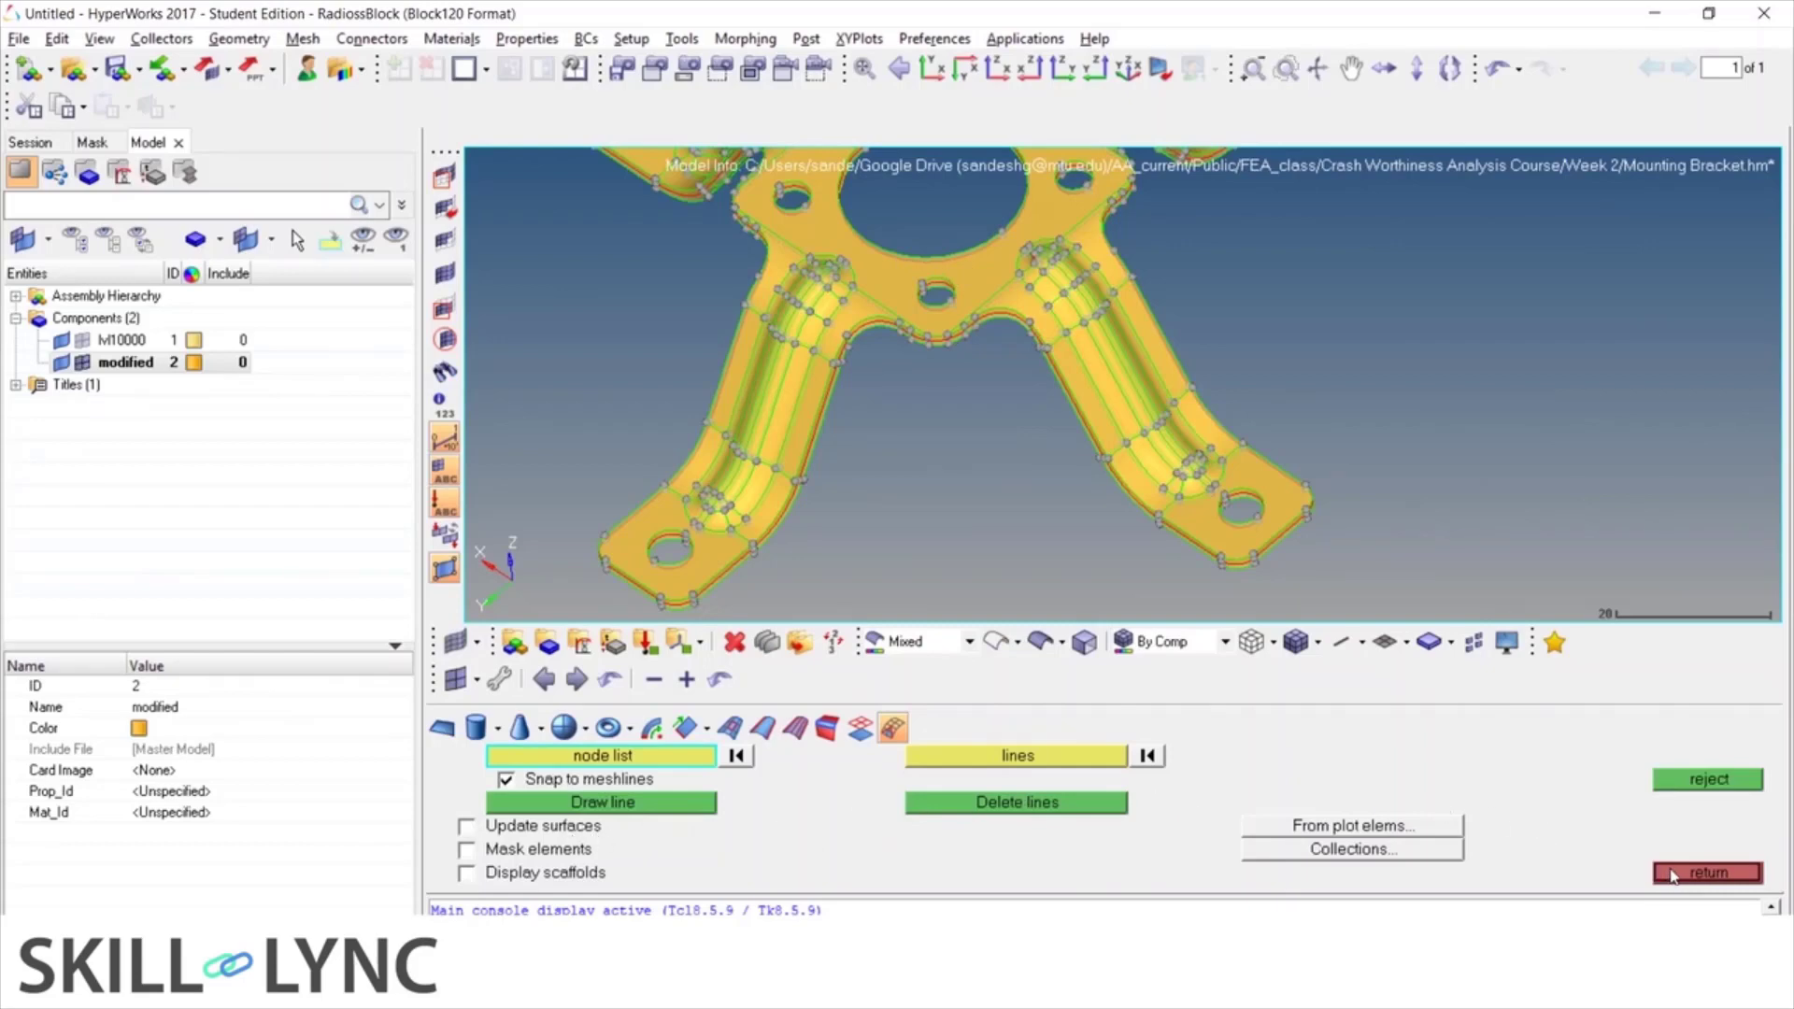
{"action": "left_click", "coordinate": [861, 730]}
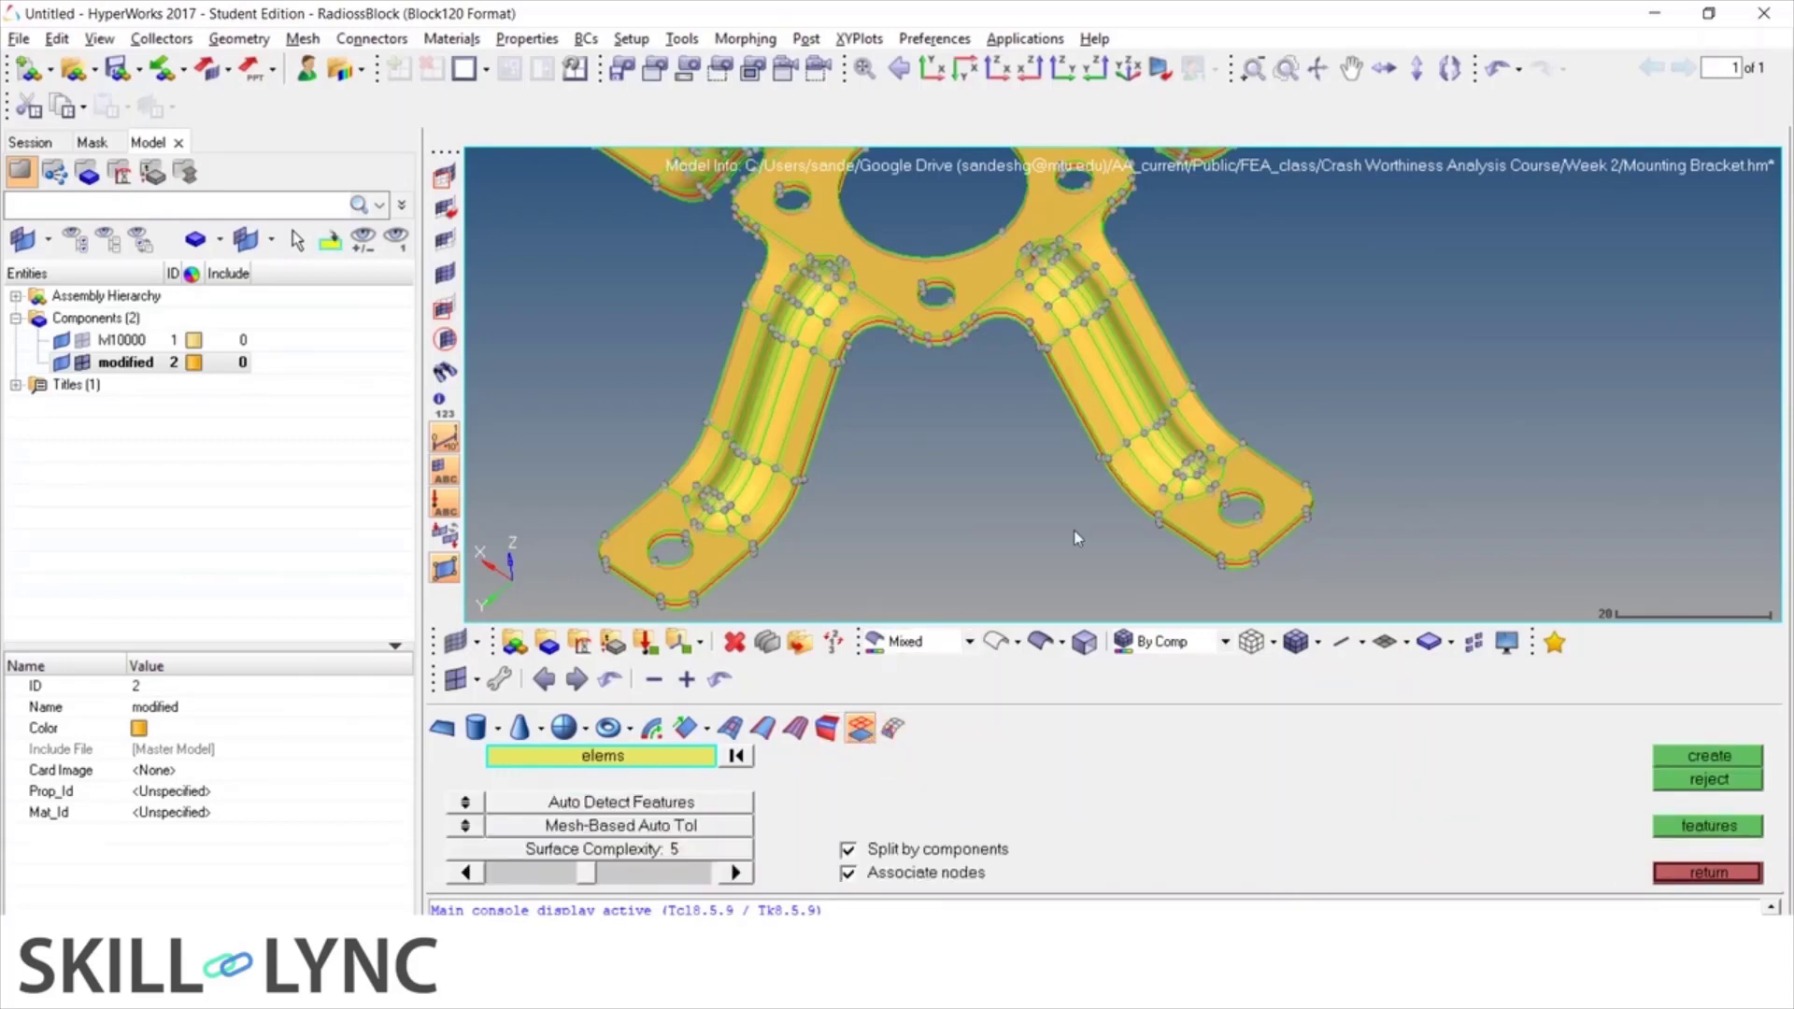
{"action": "left_click", "coordinate": [827, 728]}
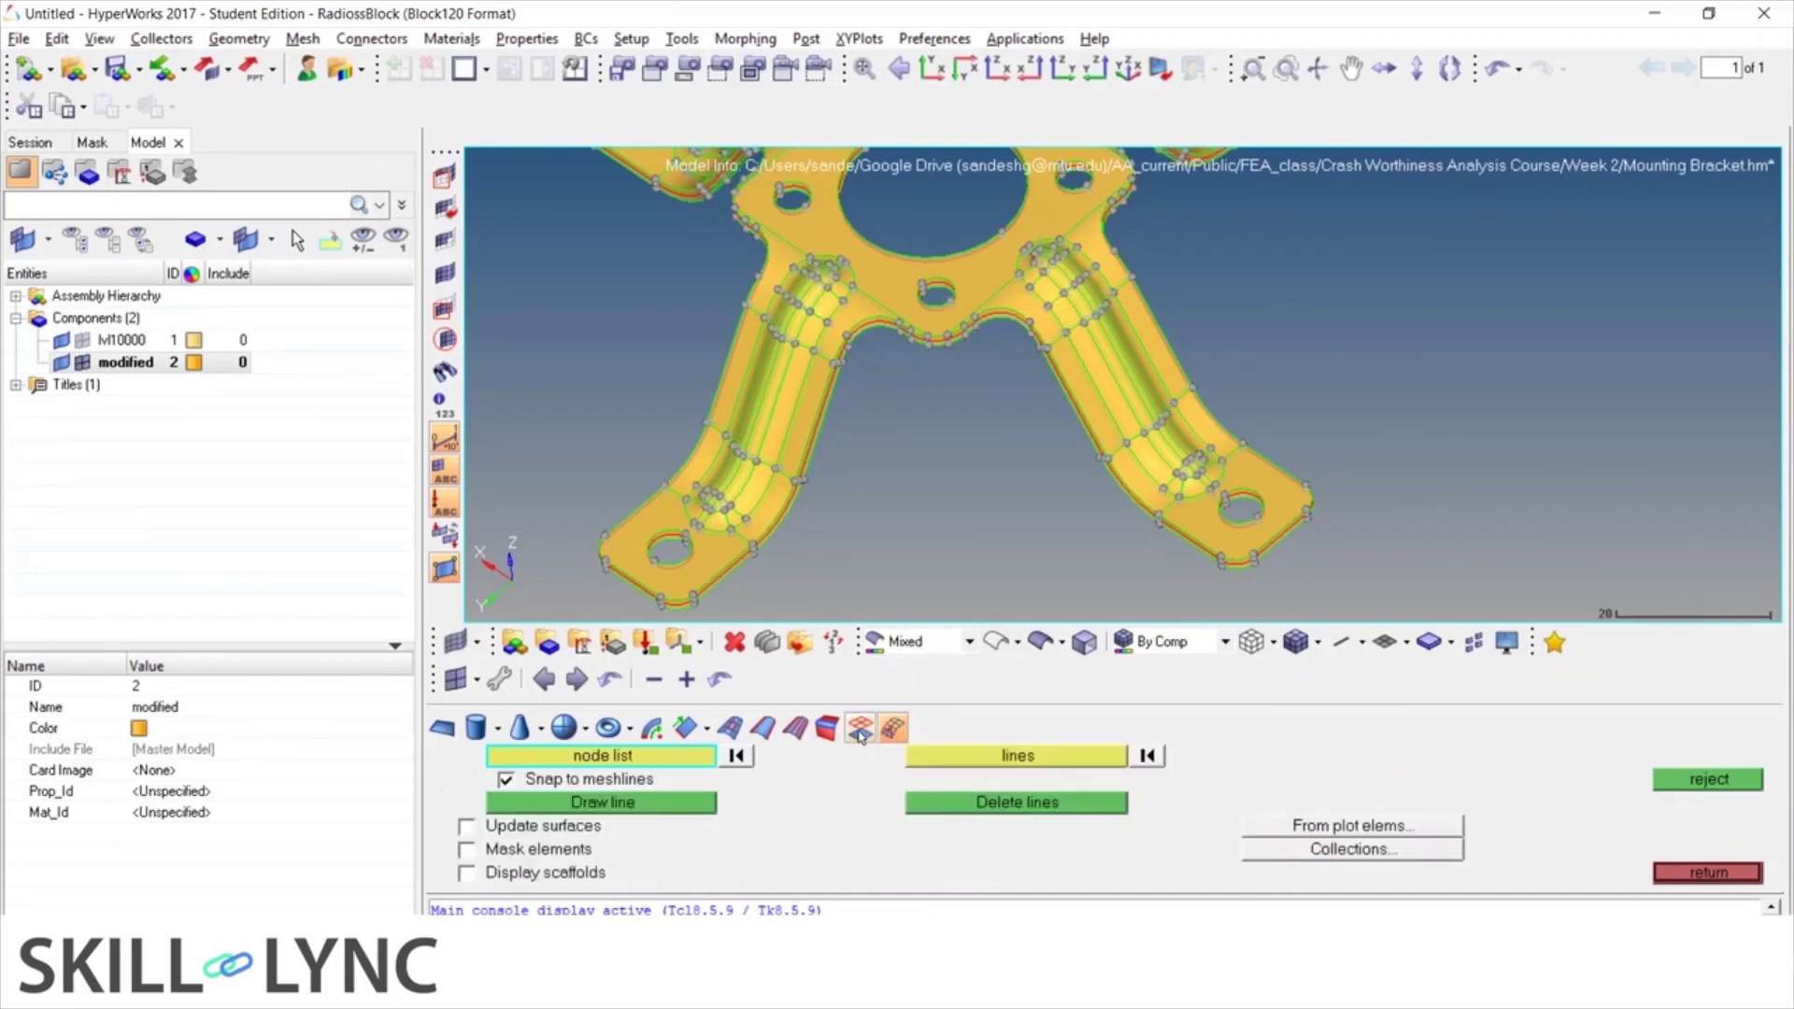
{"action": "left_click", "coordinate": [860, 727]}
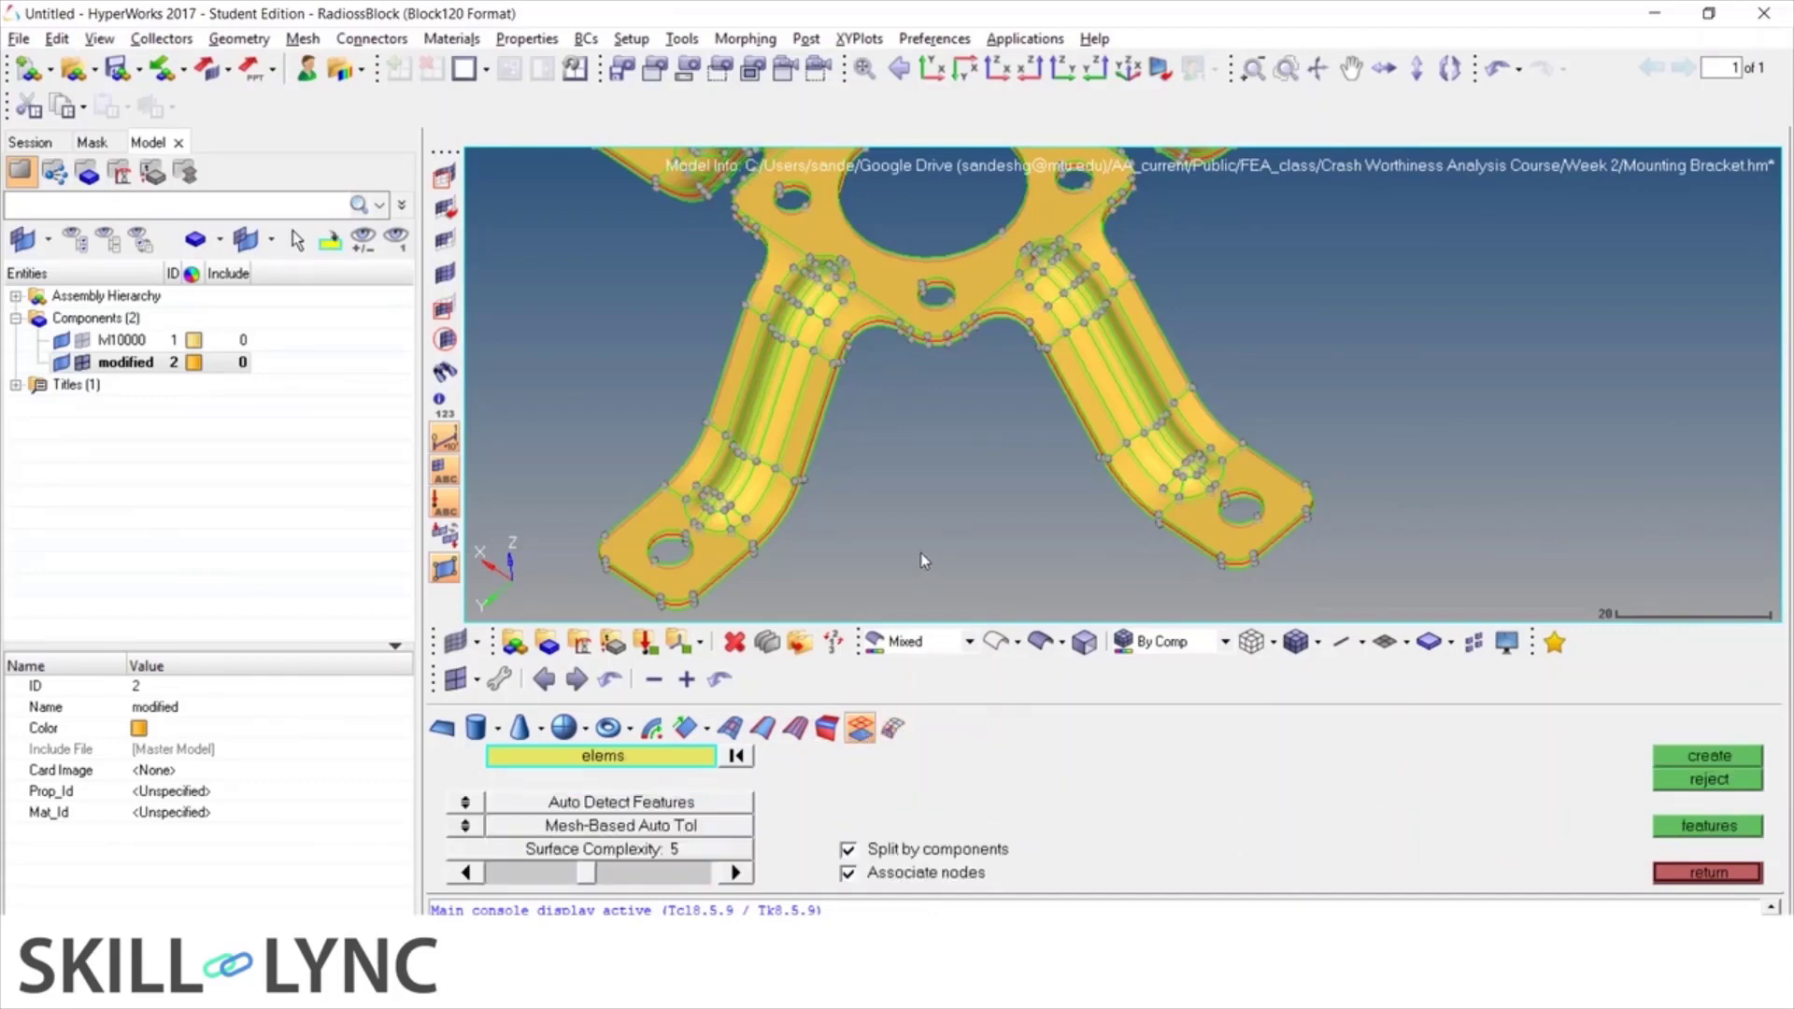
{"action": "left_click", "coordinate": [1729, 874]}
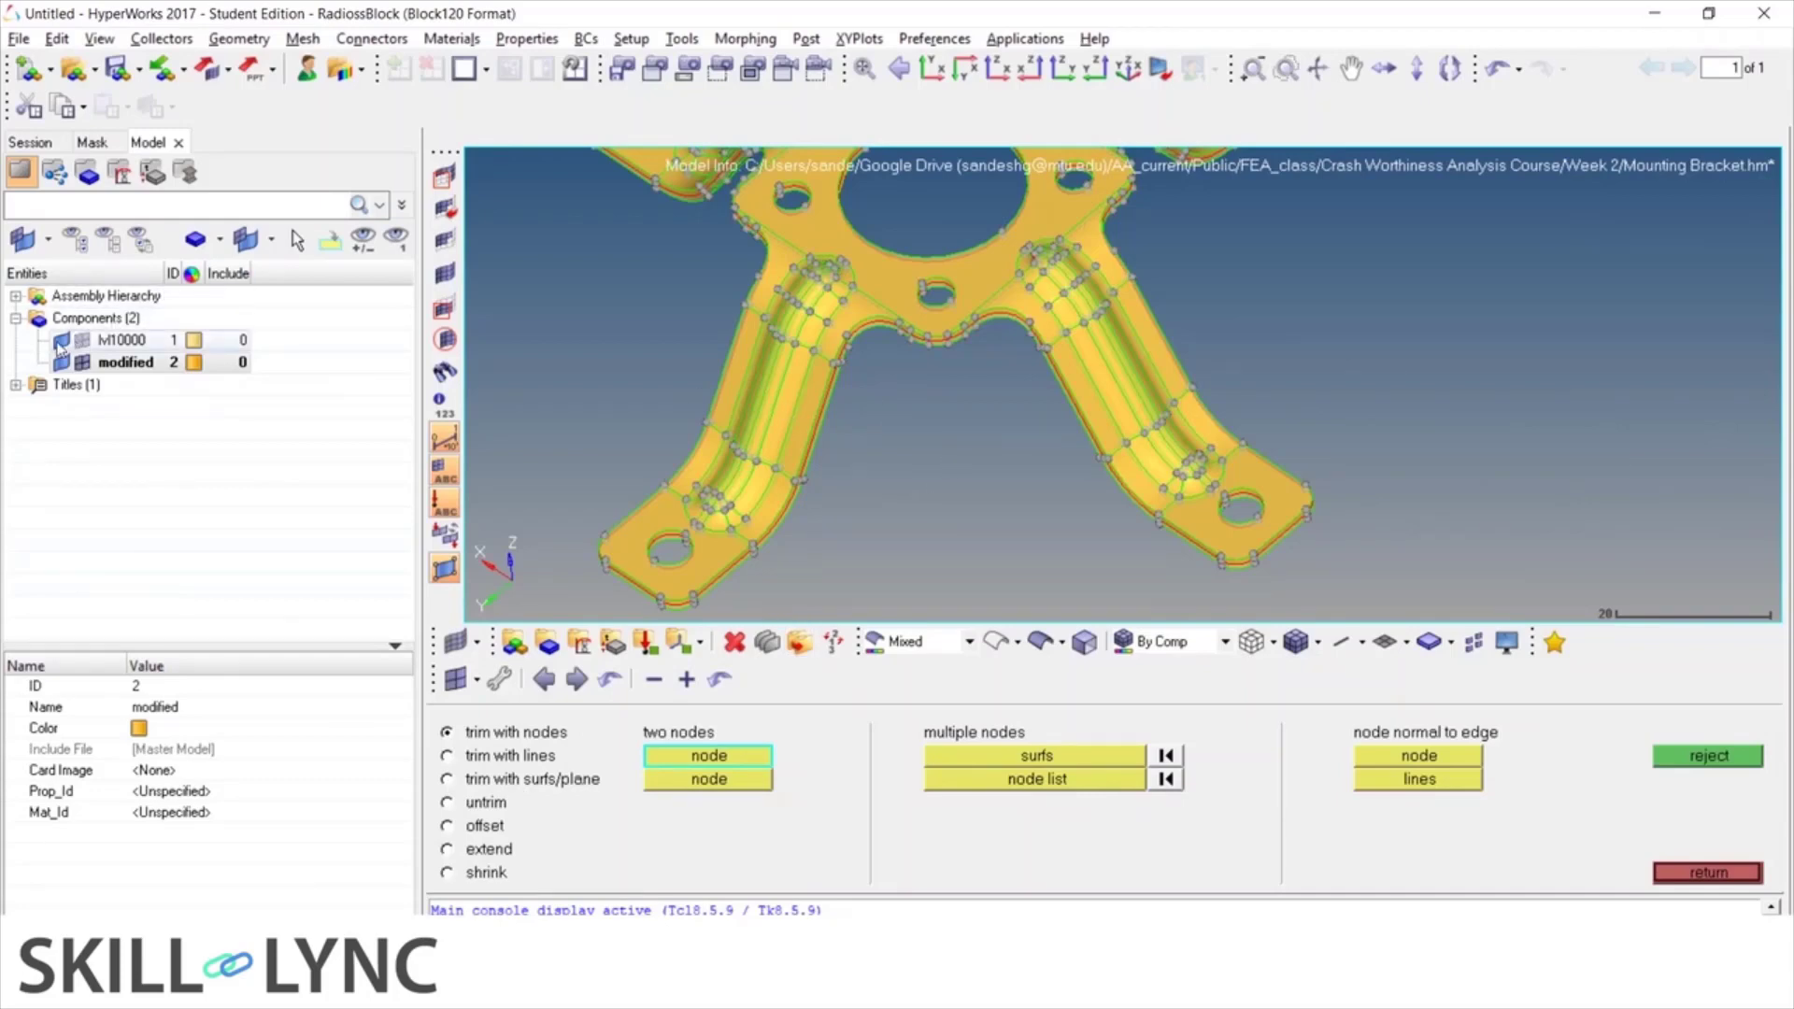
Hide the lvl10000 geometry so only the modified midsurface is displayed, and leave surface editing
{"action": "left_click", "coordinate": [60, 341]}
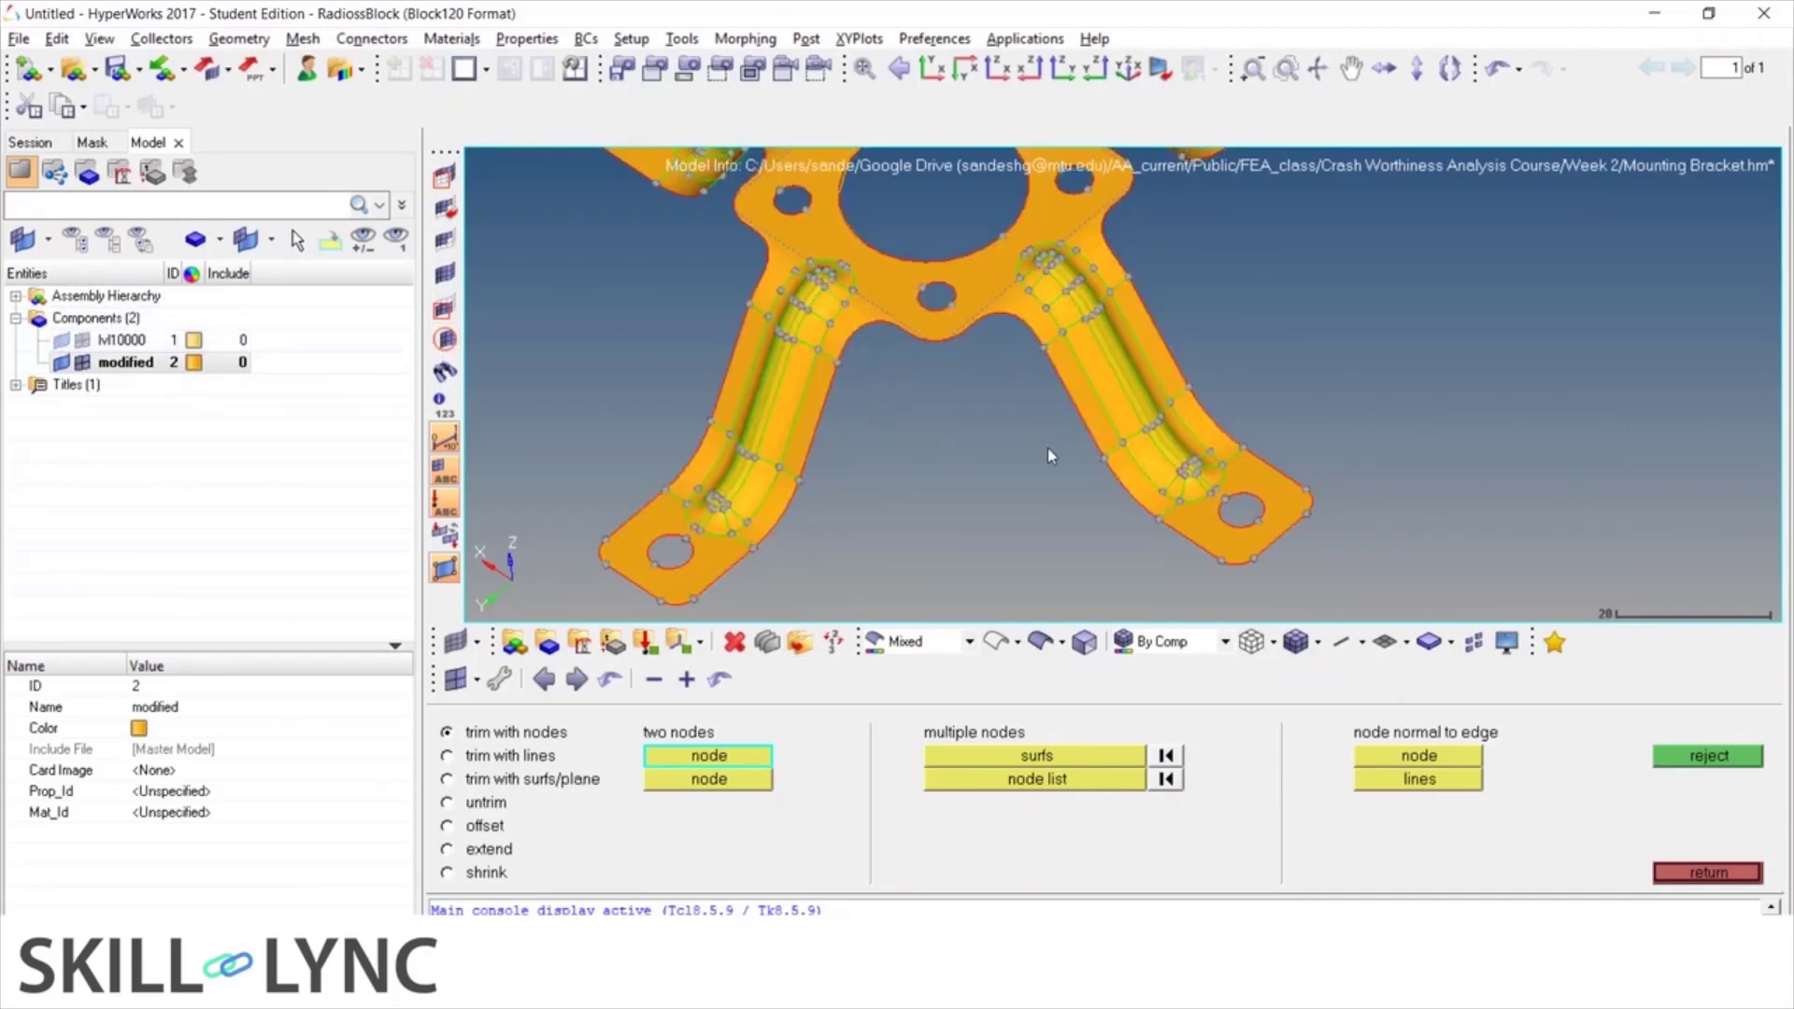
{"action": "left_click_drag", "start_coordinate": [1062, 433], "coordinate": [1122, 384], "text": "ctrl"}
{"action": "scroll", "coordinate": [993, 384], "scroll_direction": "up", "scroll_amount": 6}
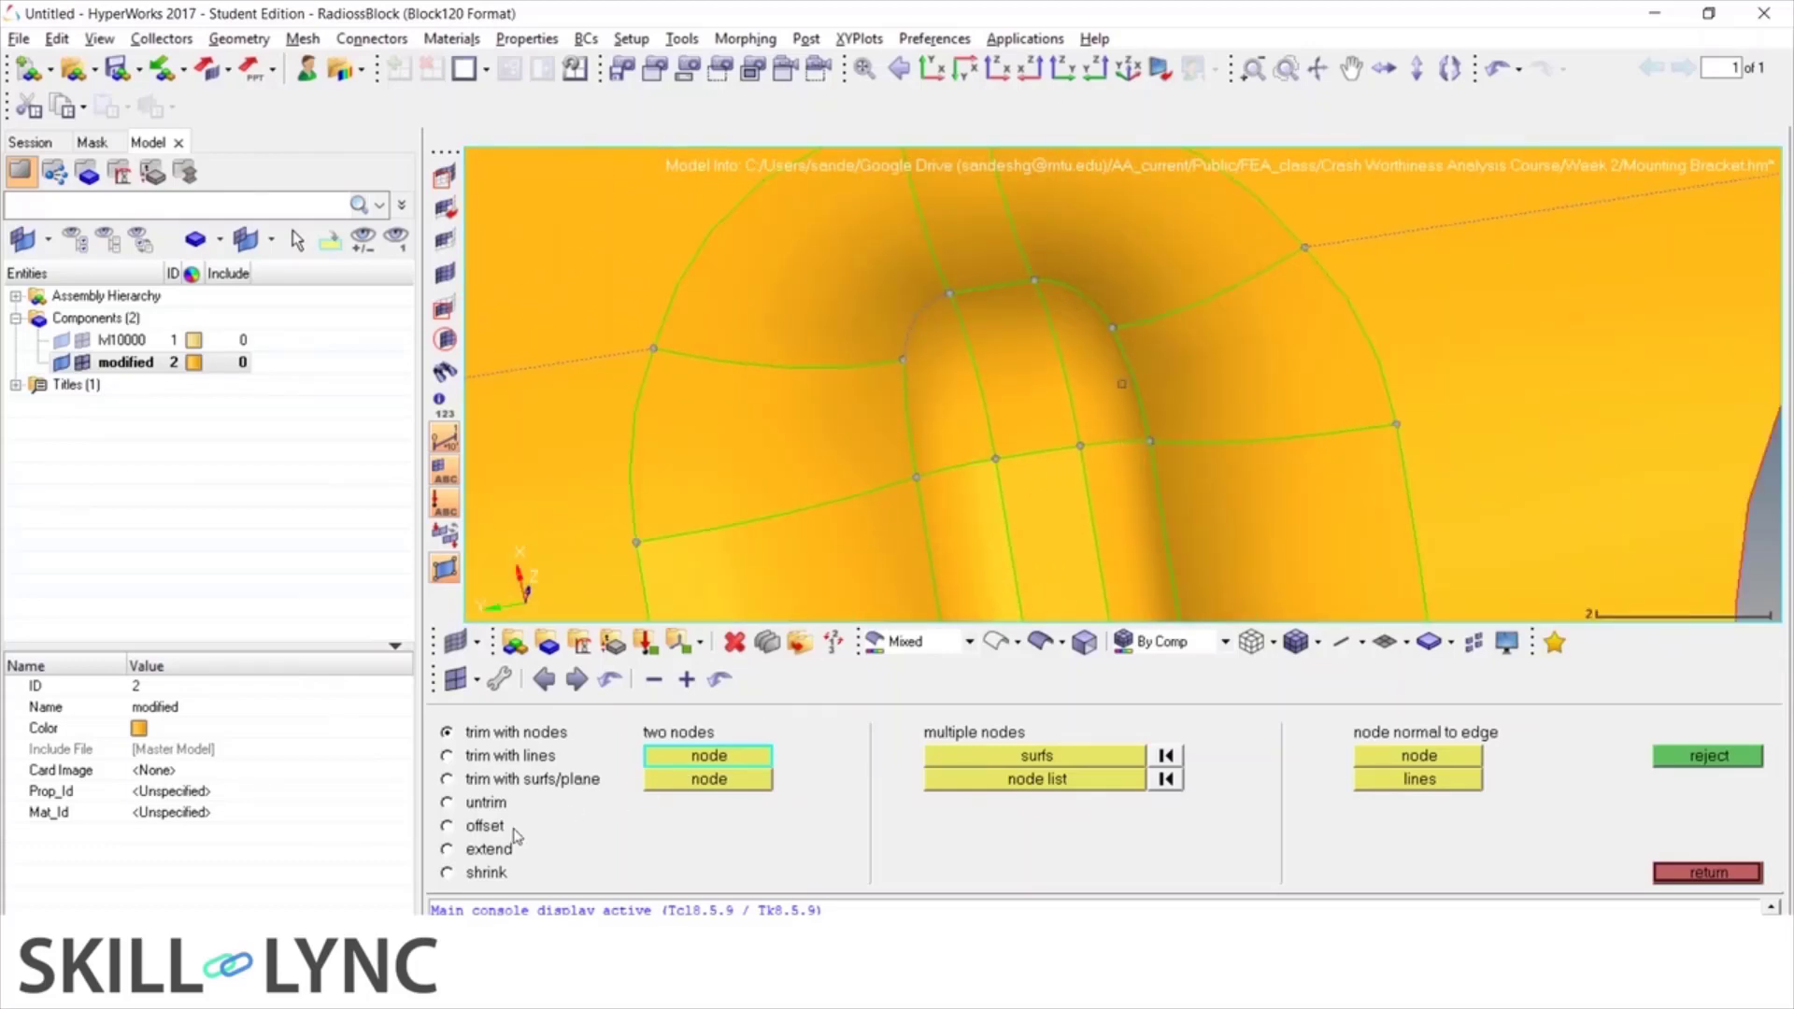
{"action": "key", "text": "Escape"}
Suppress the shared edges on the bead crest at the arm's hub end with a quick edit window selection of edges to toggle
{"action": "key", "text": "F11"}
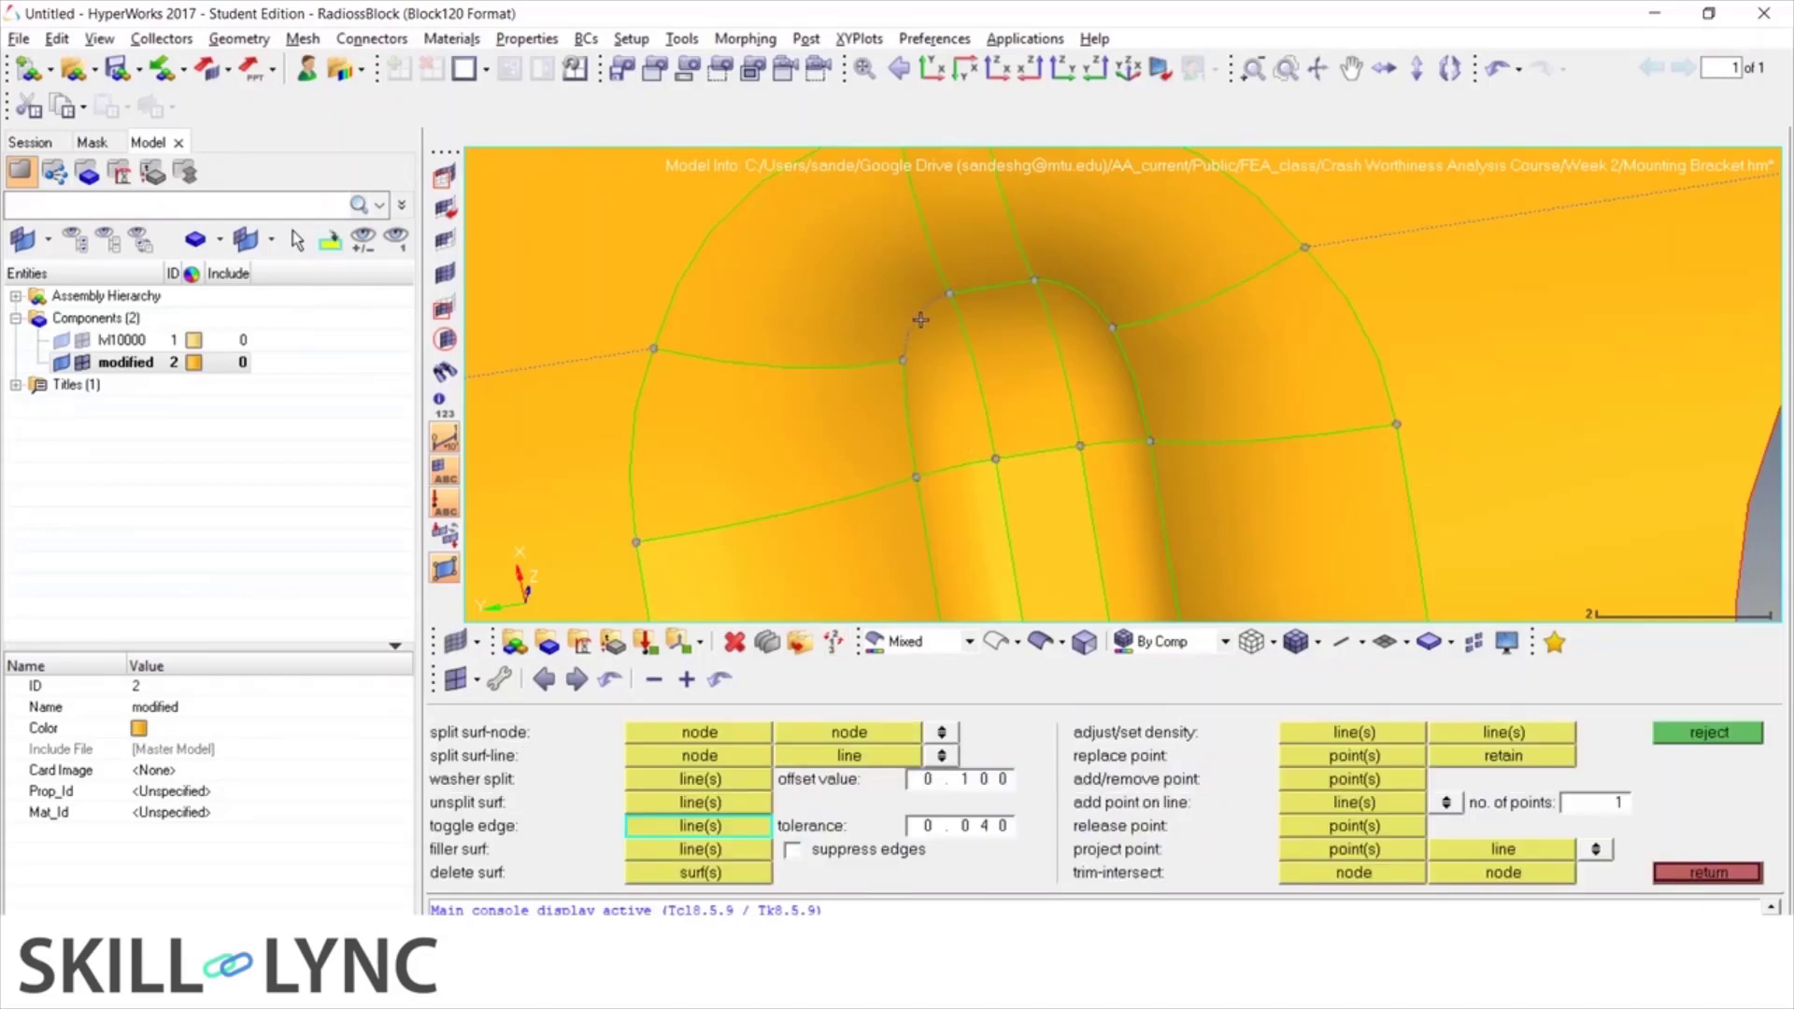
{"action": "scroll", "coordinate": [911, 322], "scroll_direction": "down", "scroll_amount": 3}
{"action": "scroll", "coordinate": [837, 318], "scroll_direction": "down", "scroll_amount": 2}
{"action": "scroll", "coordinate": [864, 427], "scroll_direction": "up", "scroll_amount": 6}
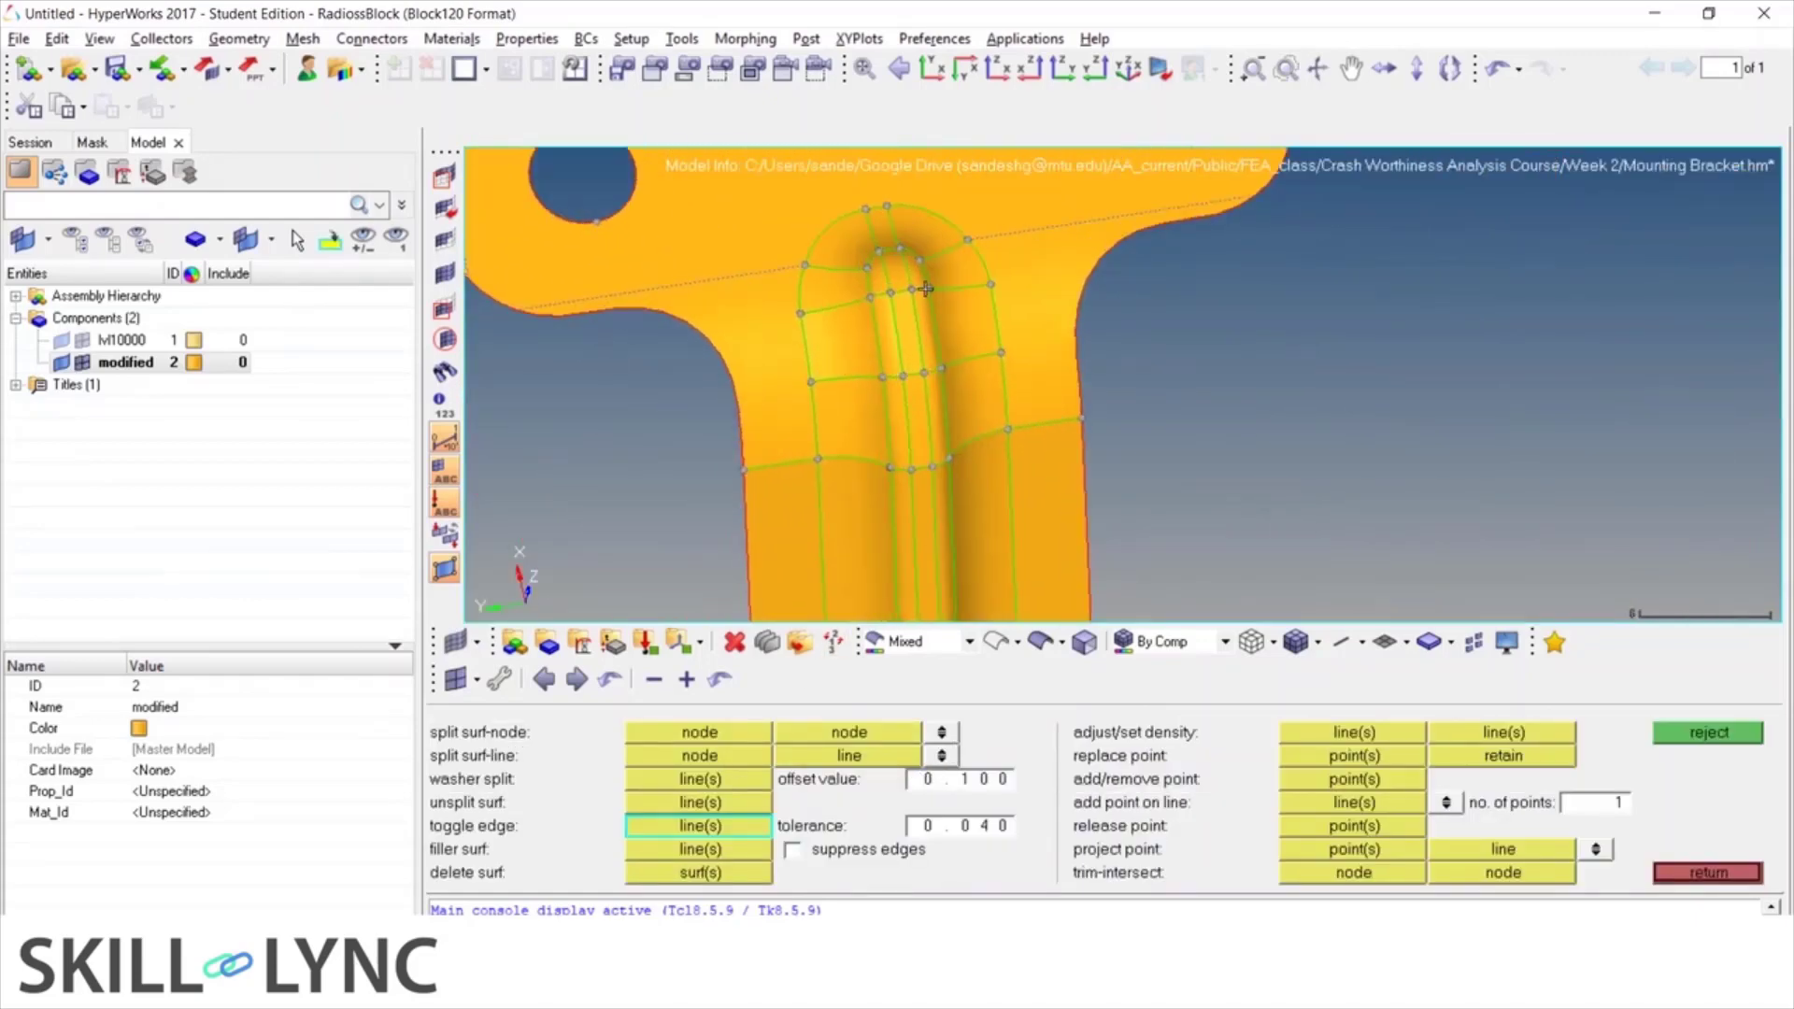
{"action": "scroll", "coordinate": [864, 427], "scroll_direction": "down", "scroll_amount": 2}
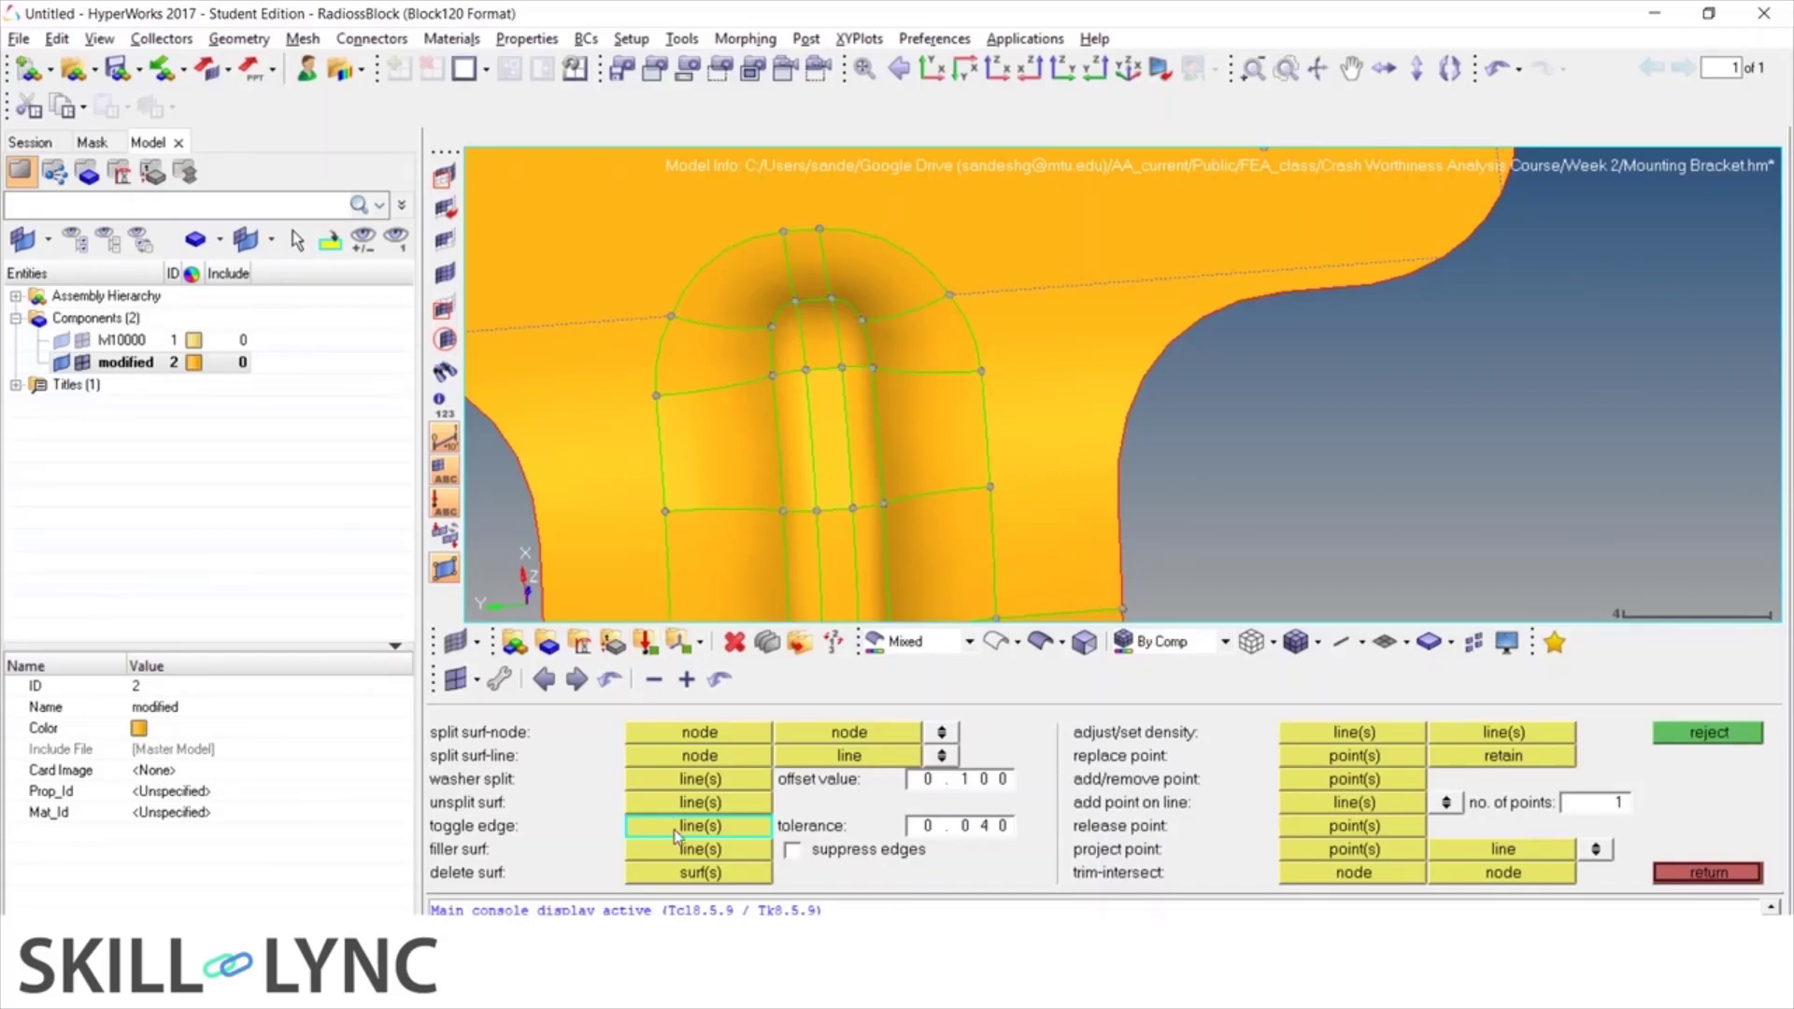
{"action": "scroll", "coordinate": [789, 355], "scroll_direction": "up", "scroll_amount": 3}
{"action": "middle_click_drag", "start_coordinate": [762, 328], "coordinate": [936, 454], "text": "ctrl"}
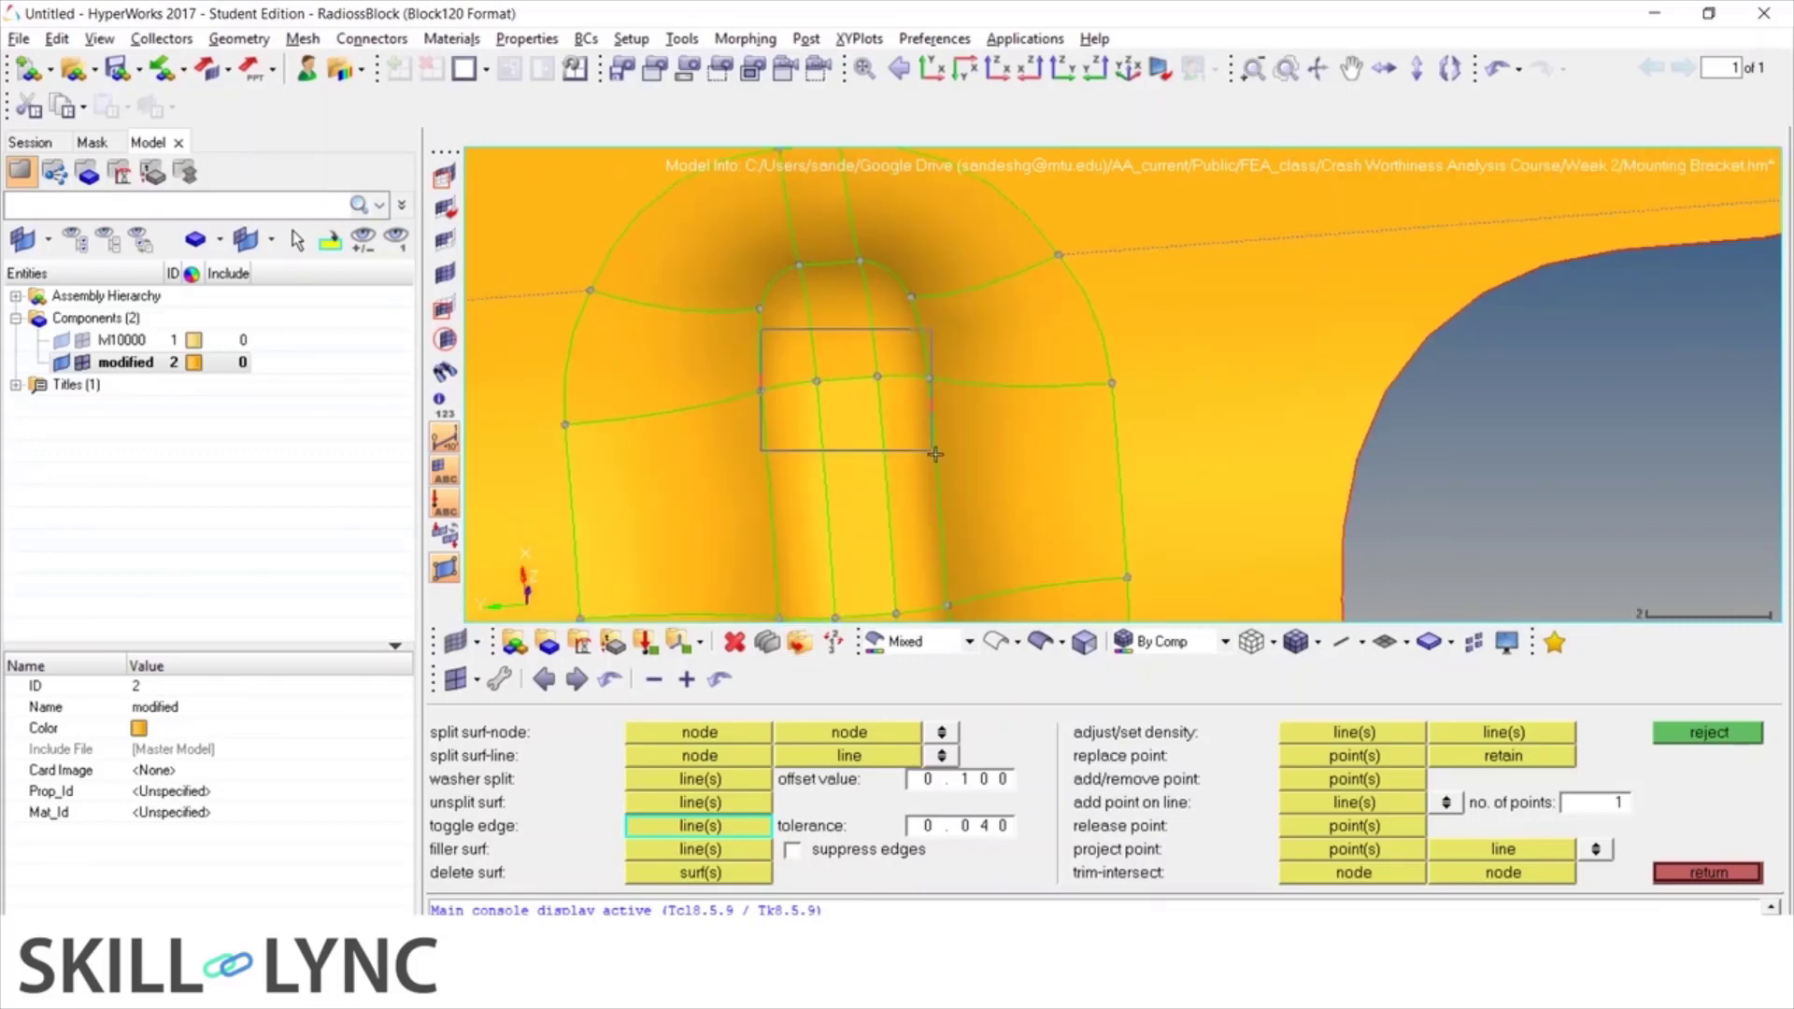
{"action": "left_click_drag", "start_coordinate": [935, 454], "coordinate": [919, 446], "text": "shift"}
{"action": "scroll", "coordinate": [797, 355], "scroll_direction": "down", "scroll_amount": 3}
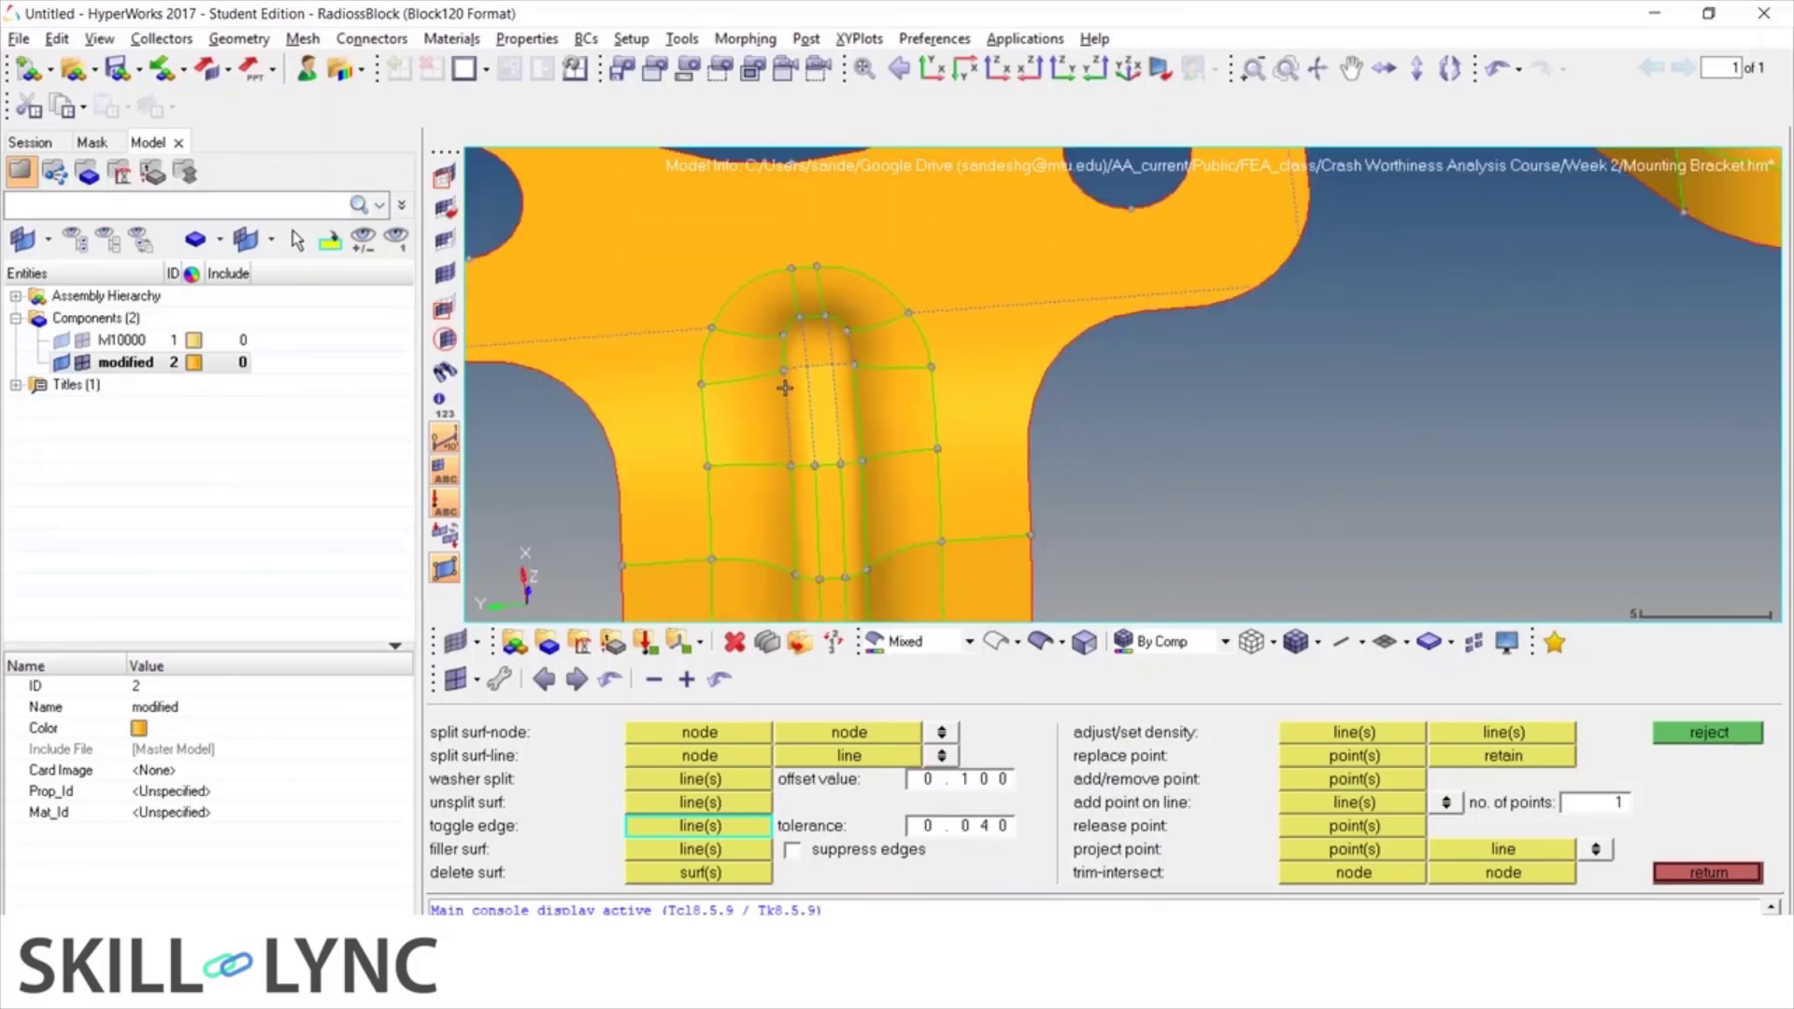
Suppress the shared crest edges further along the same bead, including the next cross edges, and leave quick edit
{"action": "scroll", "coordinate": [852, 345], "scroll_direction": "up", "scroll_amount": 2}
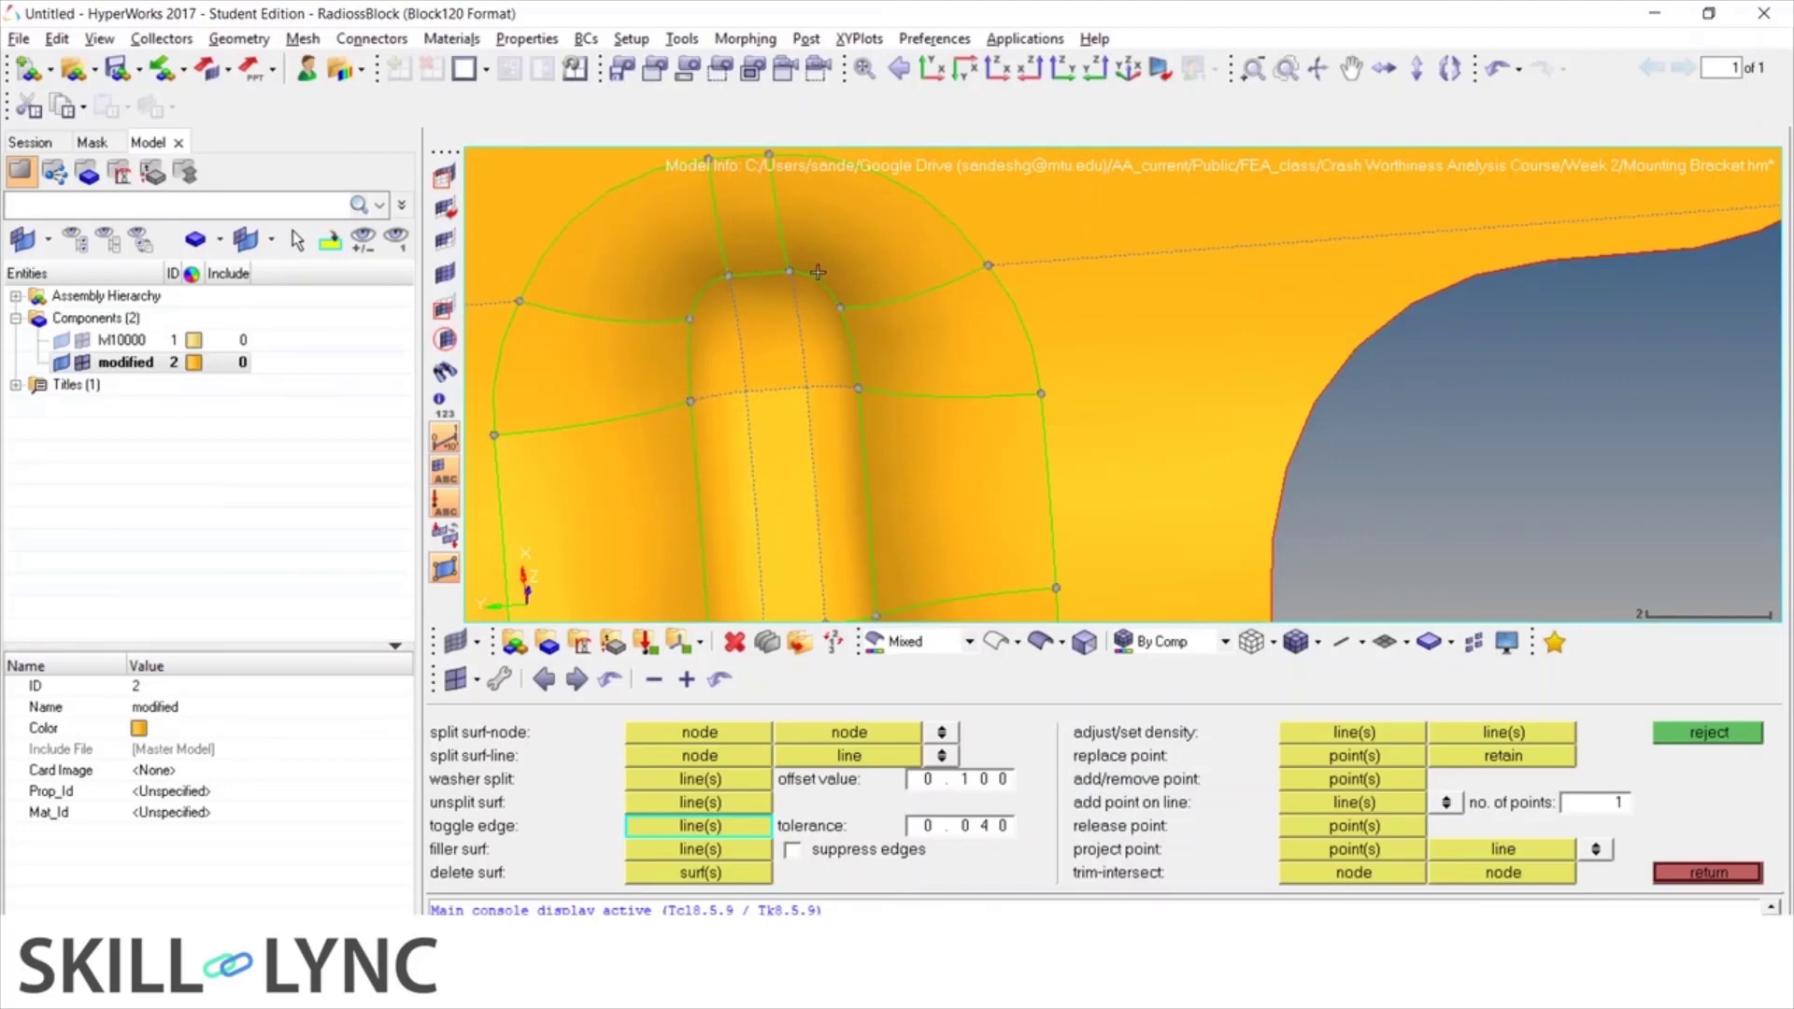
{"action": "scroll", "coordinate": [801, 264], "scroll_direction": "down", "scroll_amount": 4}
{"action": "scroll", "coordinate": [800, 265], "scroll_direction": "up", "scroll_amount": 3}
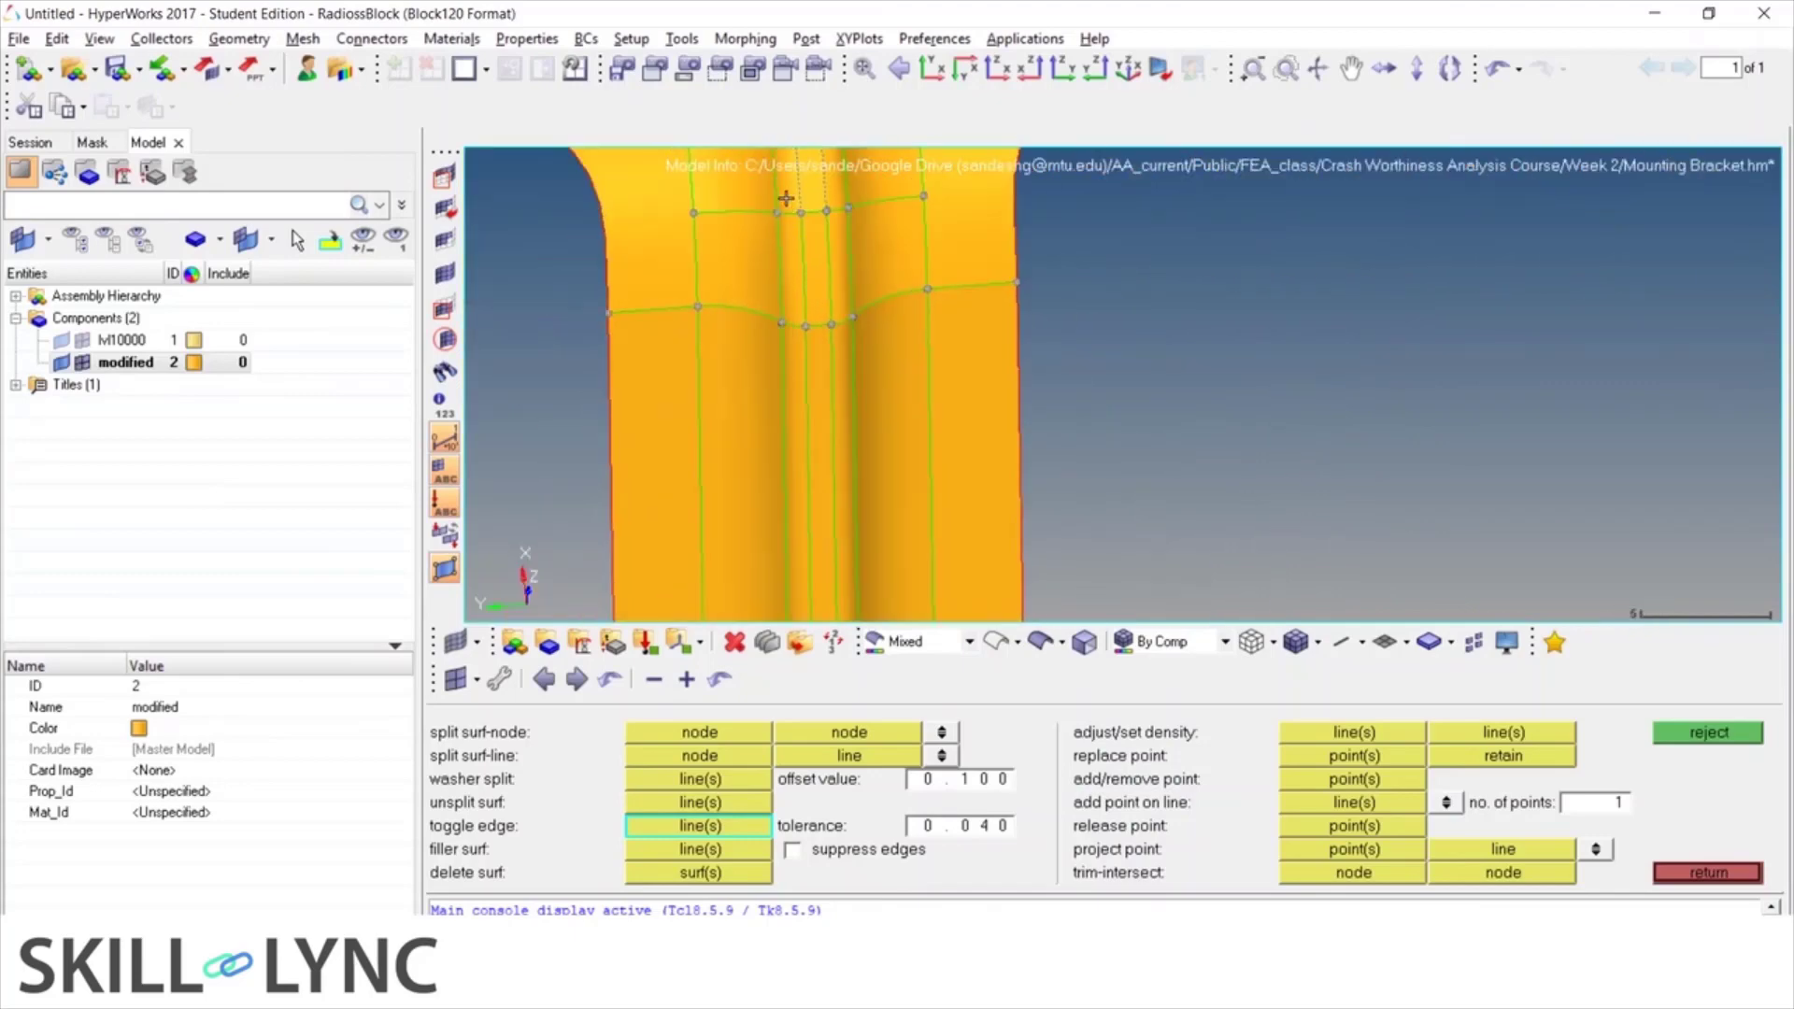
{"action": "middle_click_drag", "start_coordinate": [786, 195], "coordinate": [841, 284], "text": "ctrl"}
{"action": "left_click_drag", "start_coordinate": [842, 285], "coordinate": [844, 351], "text": "shift"}
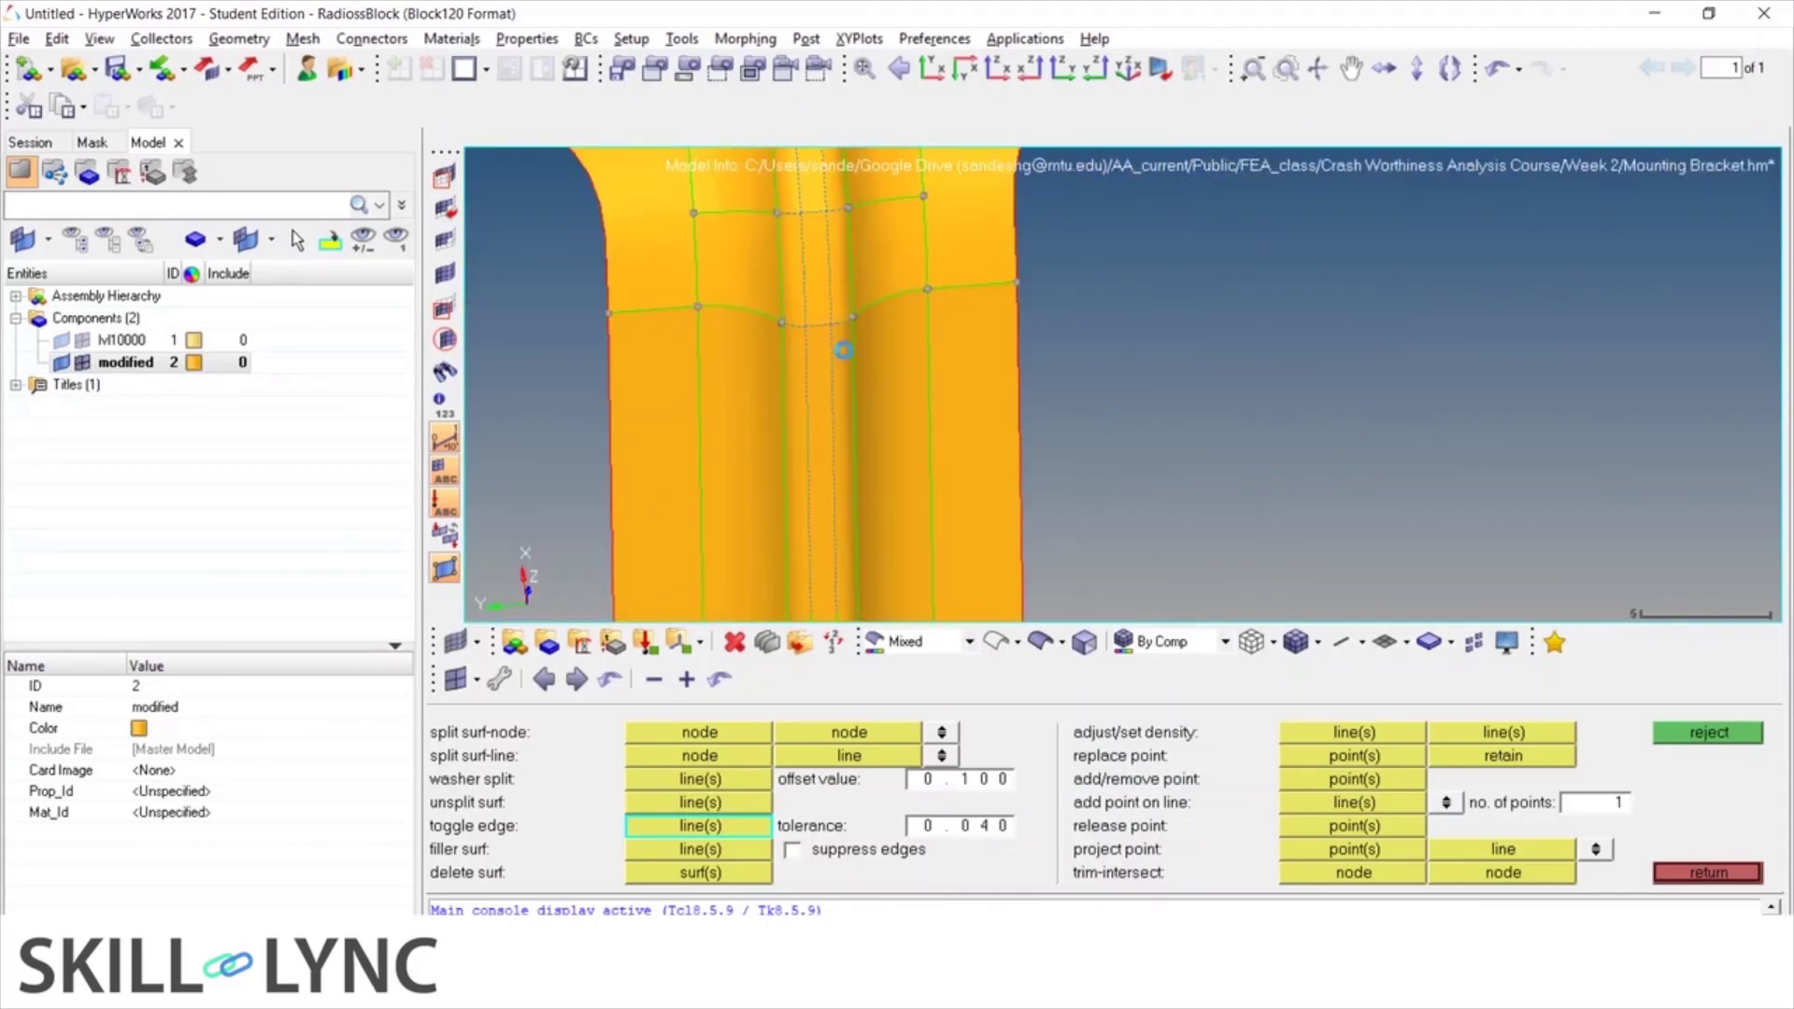
{"action": "scroll", "coordinate": [841, 349], "scroll_direction": "down", "scroll_amount": 2}
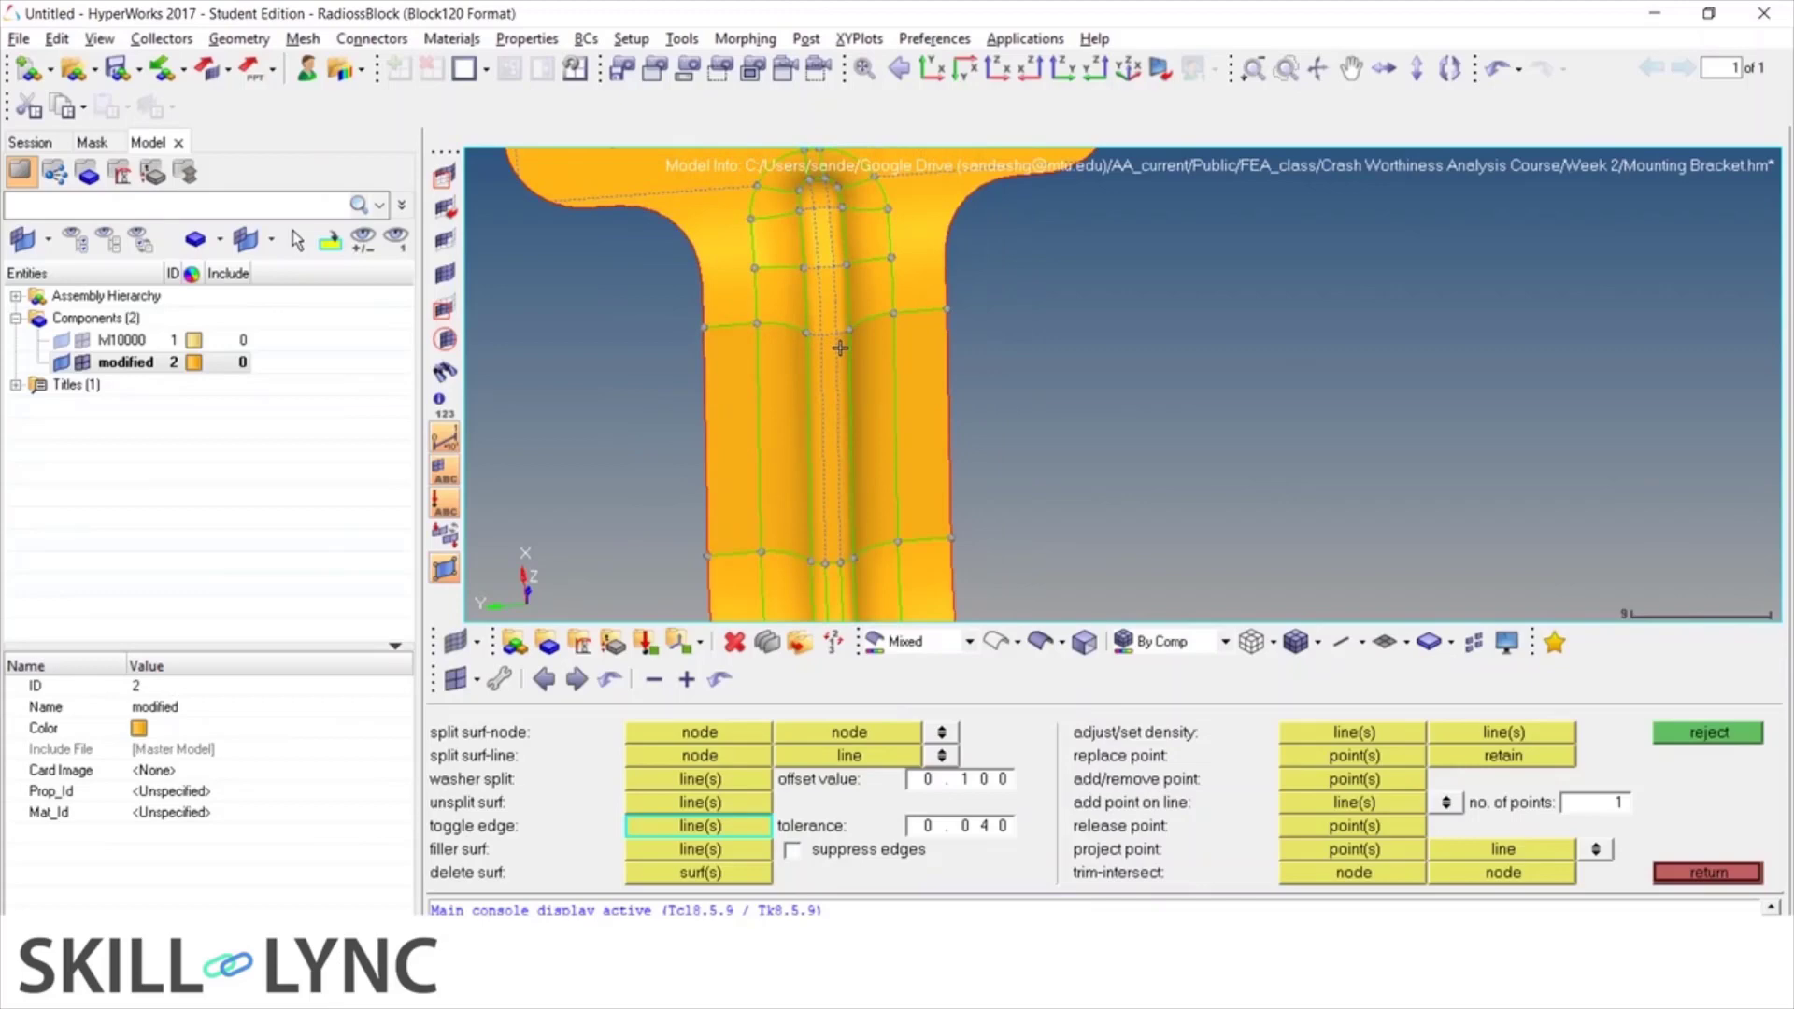
{"action": "key", "text": "Escape"}
{"action": "scroll", "coordinate": [871, 592], "scroll_direction": "up", "scroll_amount": 3}
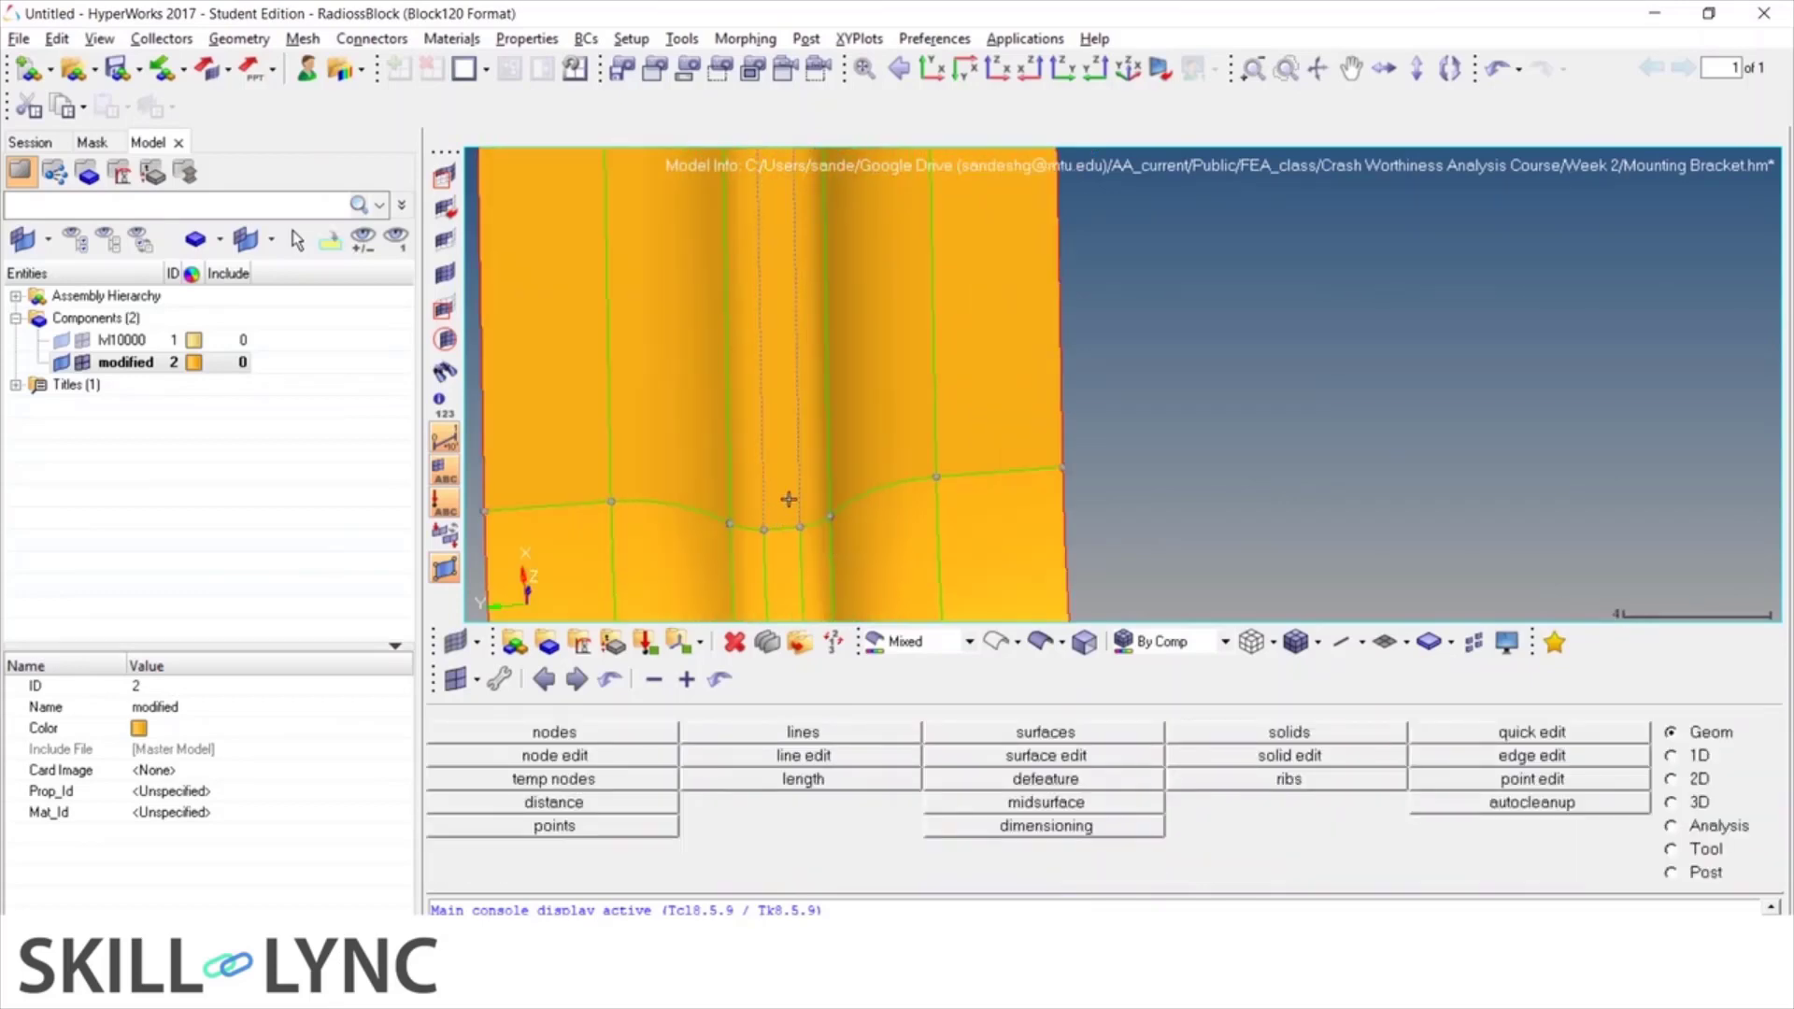
Open surface editing, review the trim with nodes options, and switch to trimming with lines
{"action": "scroll", "coordinate": [789, 500], "scroll_direction": "down", "scroll_amount": 4}
{"action": "scroll", "coordinate": [813, 316], "scroll_direction": "up", "scroll_amount": 4}
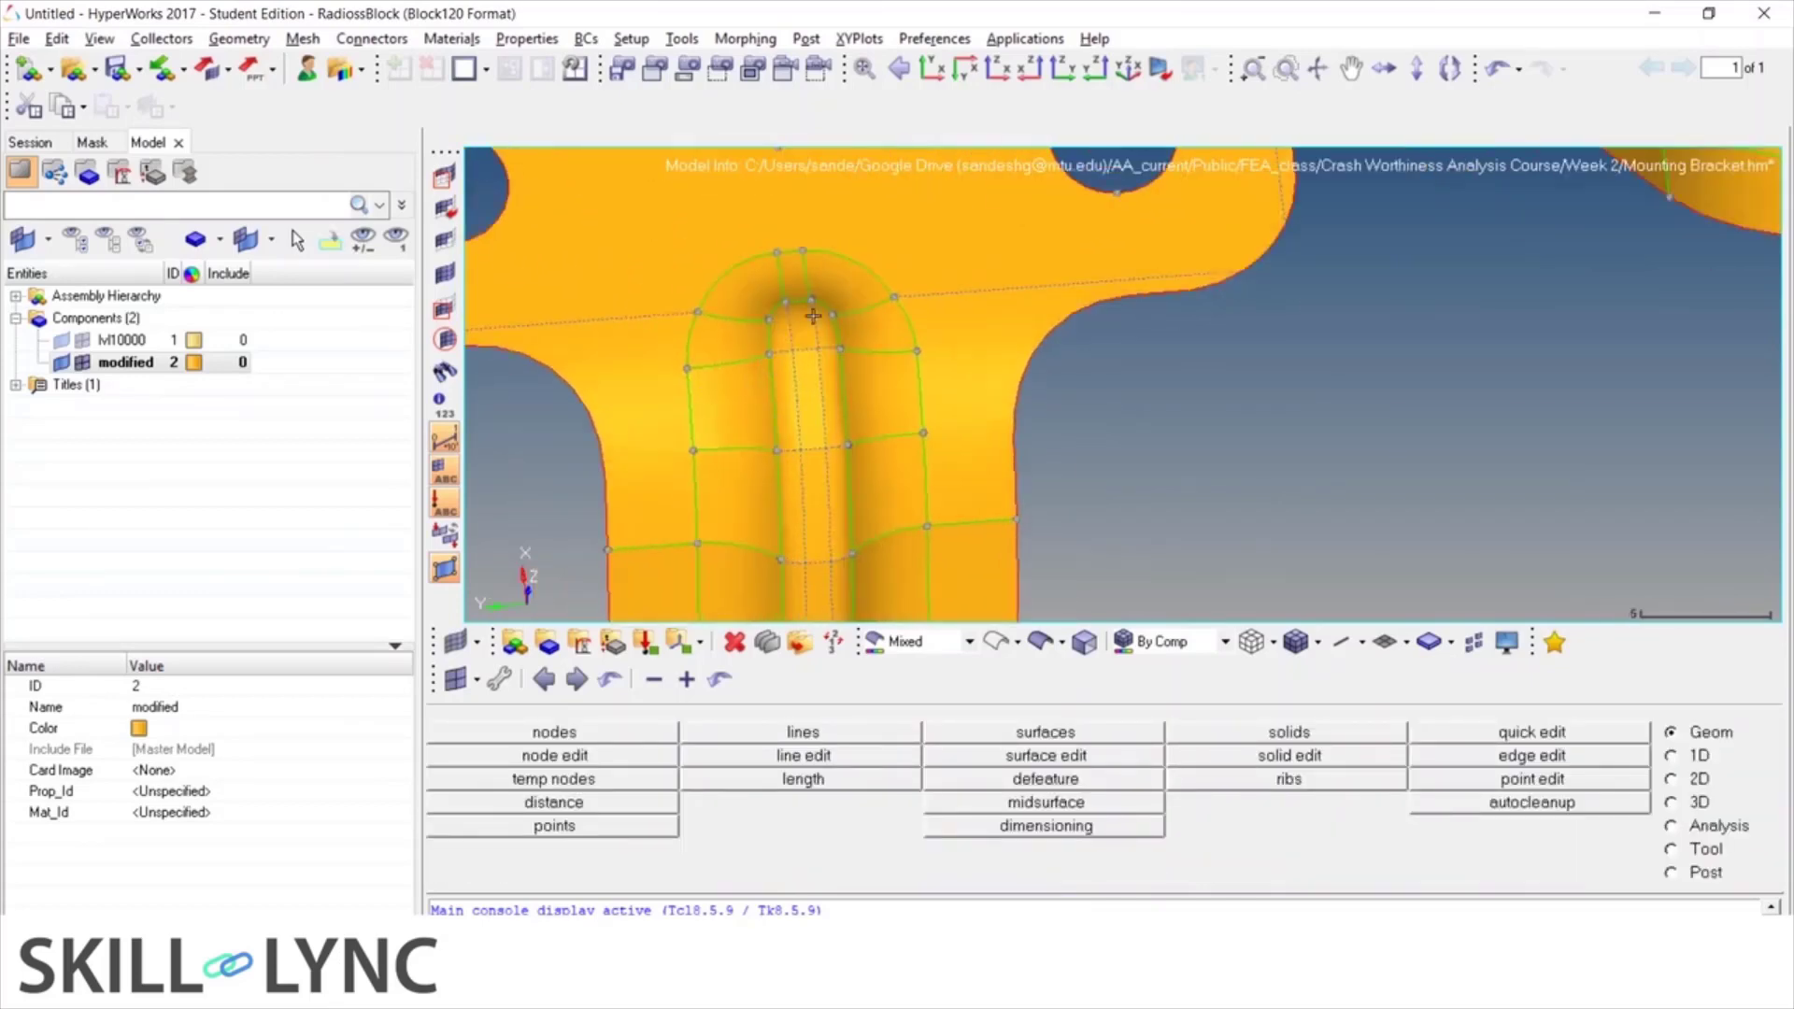
{"action": "scroll", "coordinate": [813, 315], "scroll_direction": "up", "scroll_amount": 2}
{"action": "key", "text": "shift+F9"}
{"action": "scroll", "coordinate": [738, 452], "scroll_direction": "down", "scroll_amount": 3}
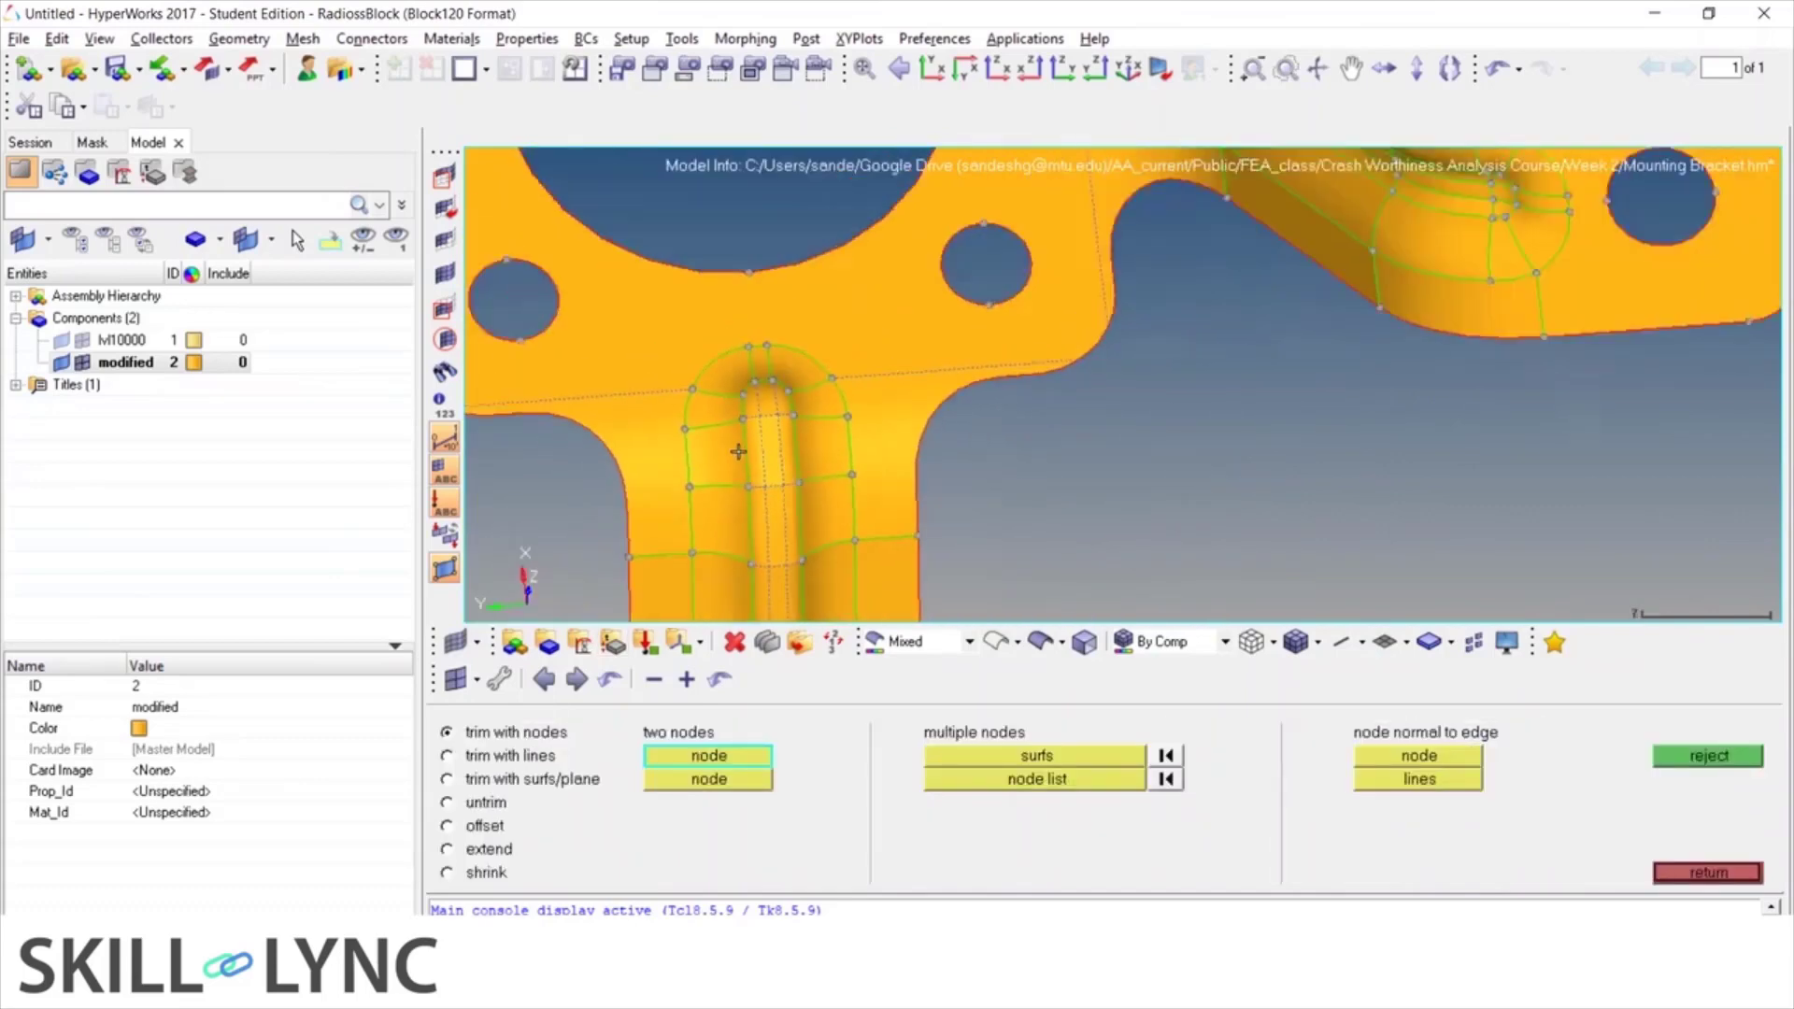
{"action": "scroll", "coordinate": [738, 451], "scroll_direction": "down", "scroll_amount": 2}
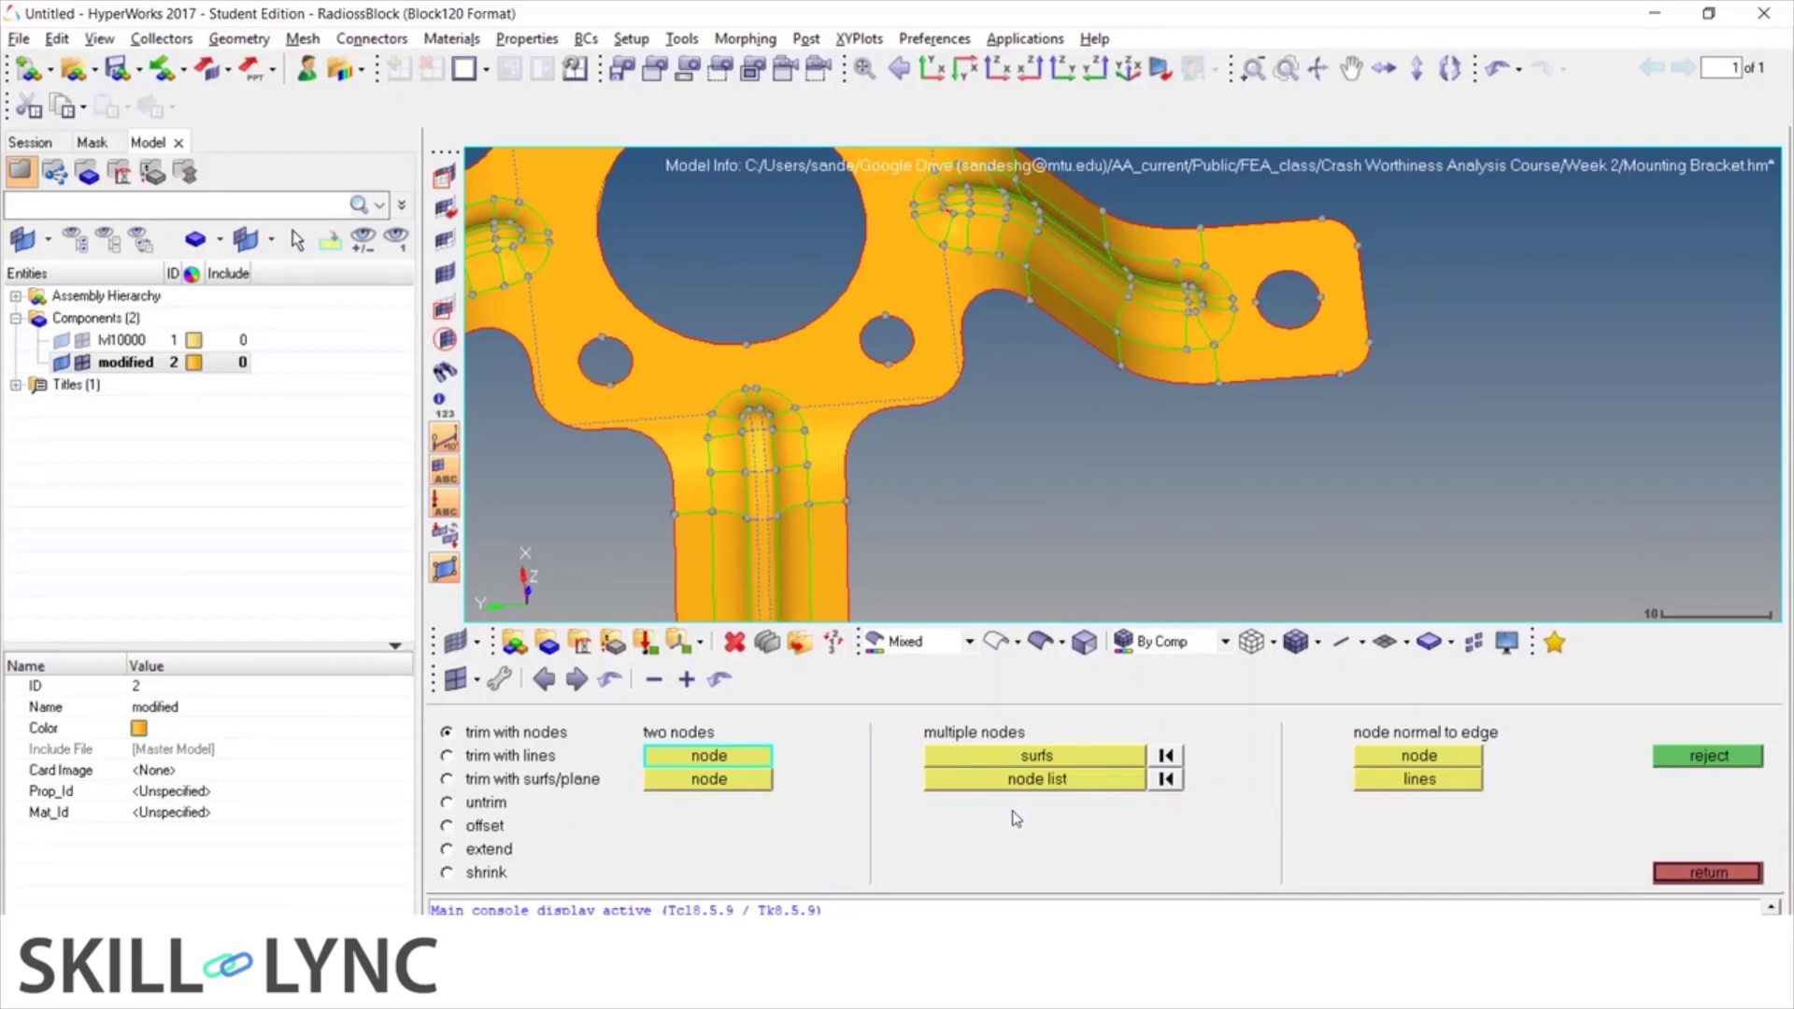
{"action": "left_click", "coordinate": [498, 765]}
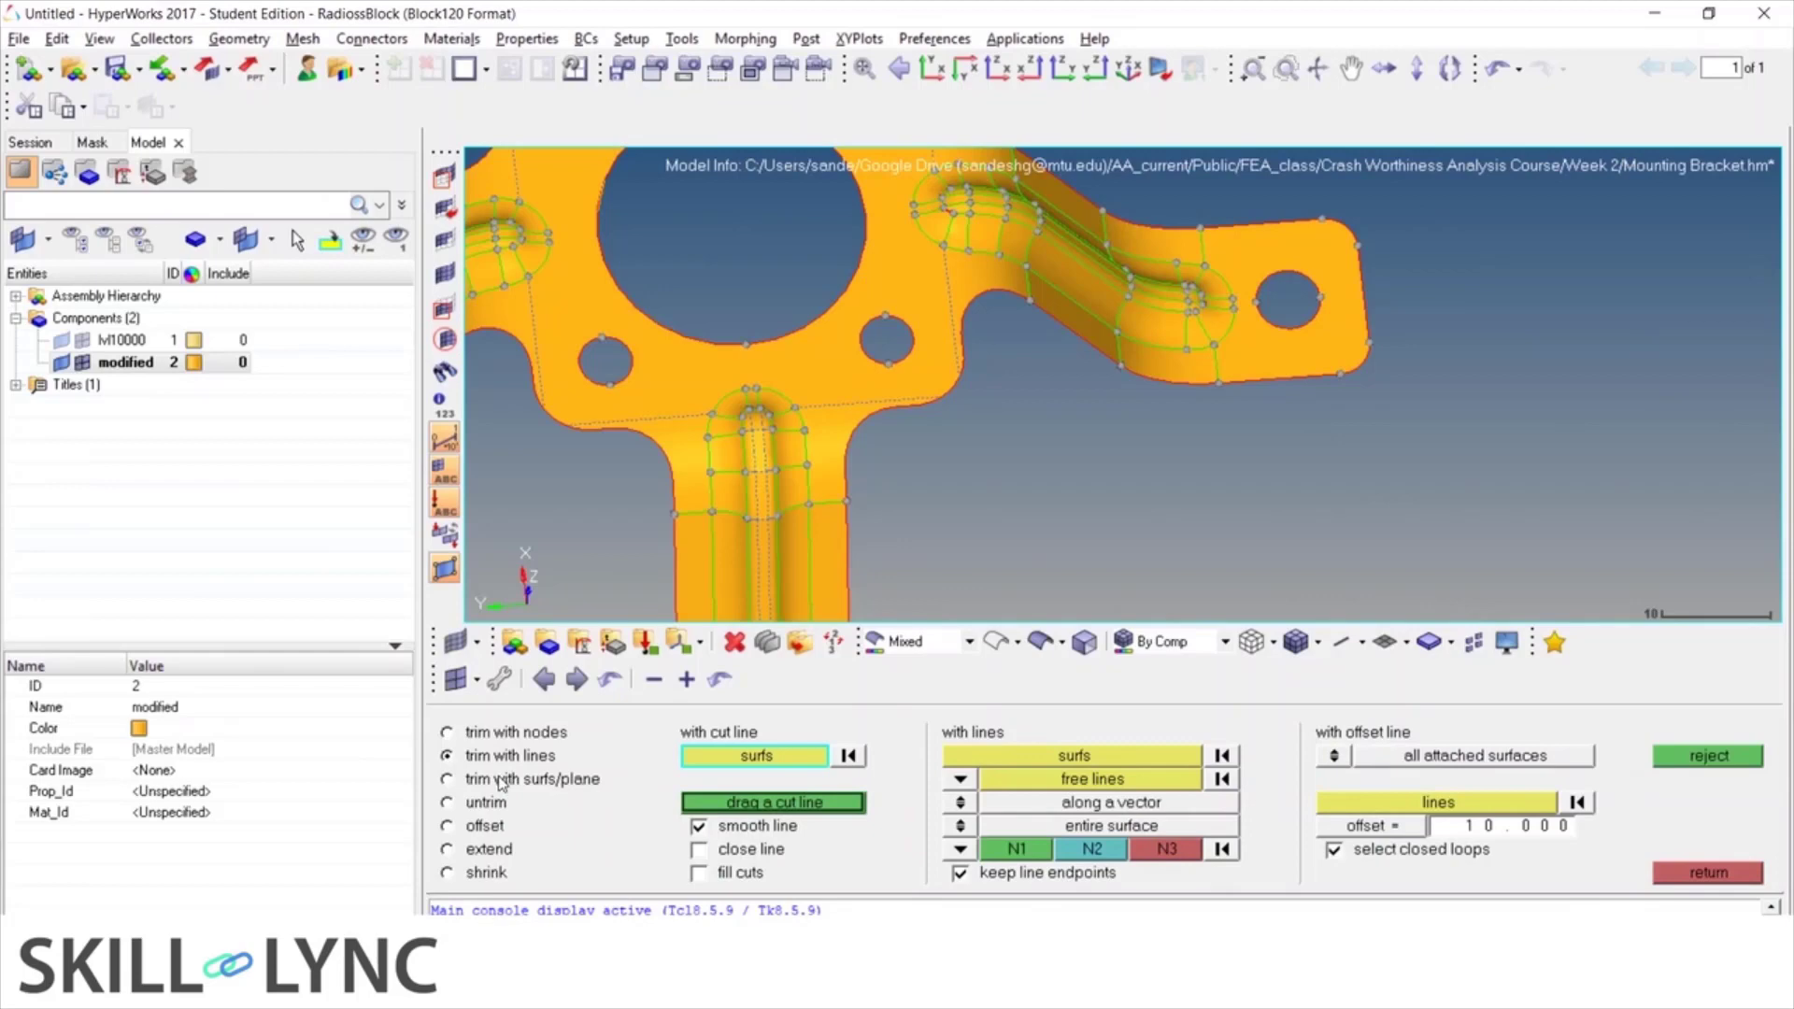
Select the central hub surface for trimming with free lines and set the trim direction to normal to surface
{"action": "left_click", "coordinate": [1034, 770]}
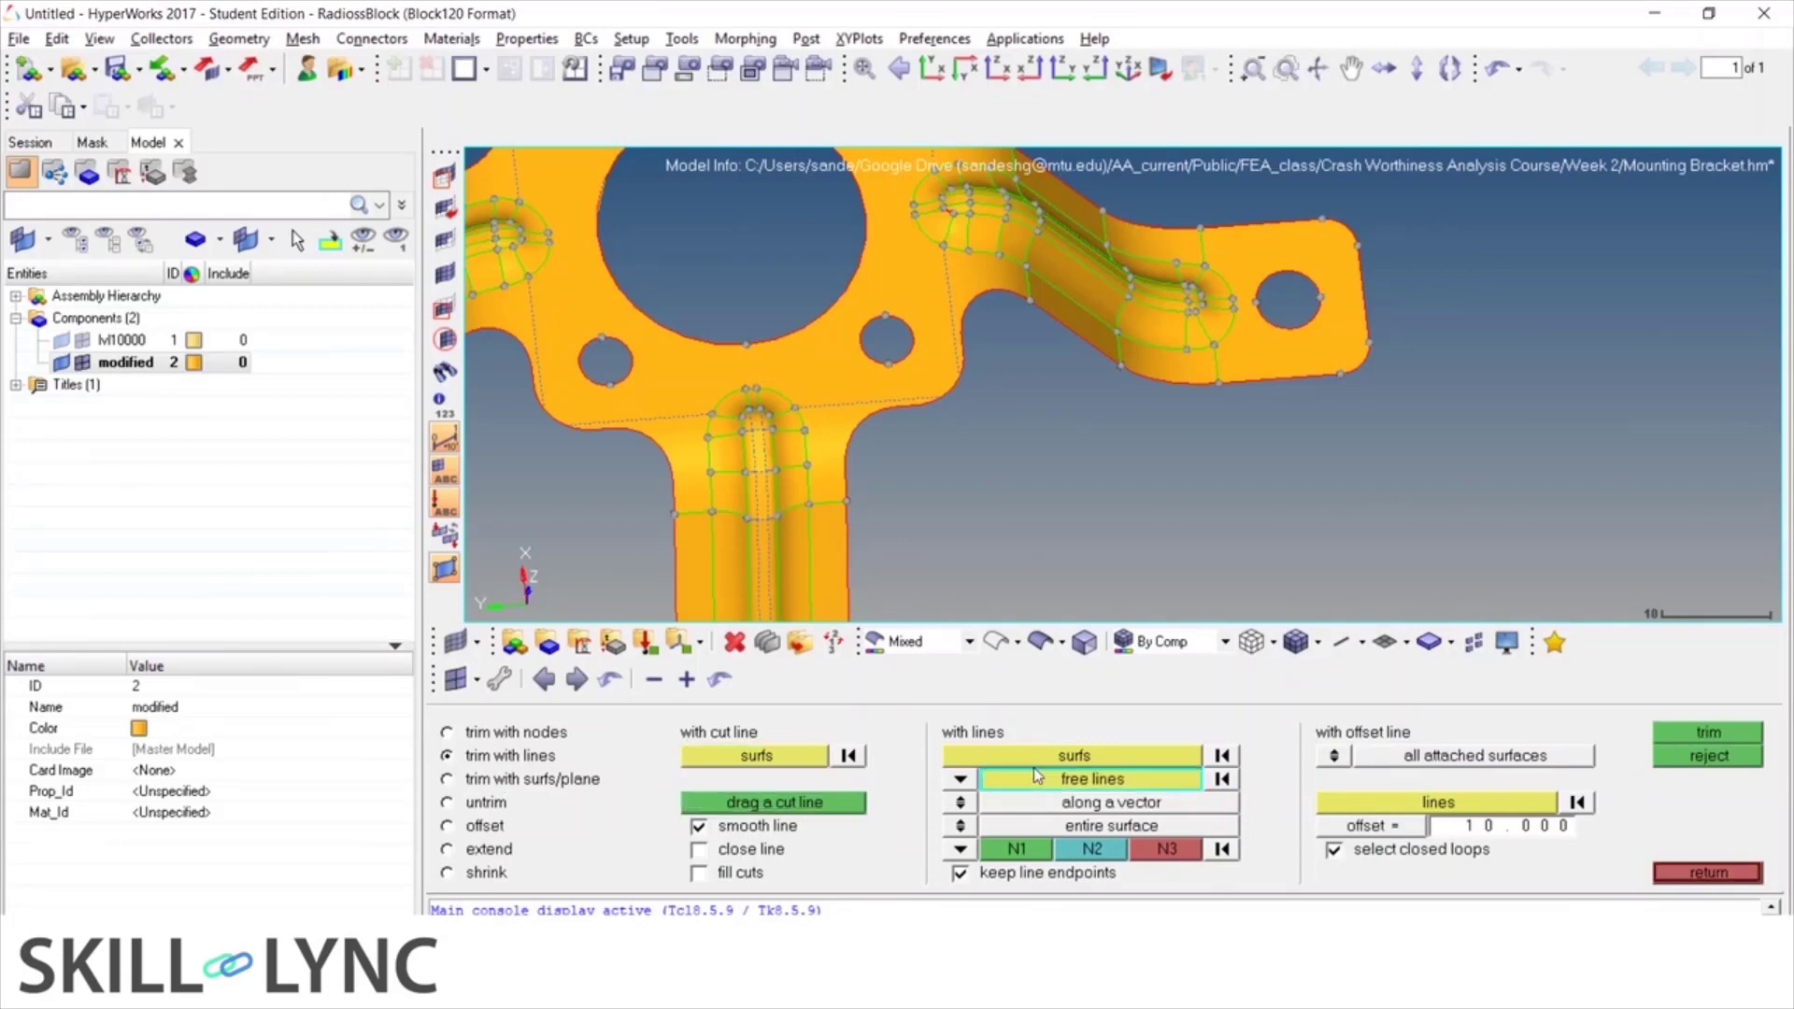
{"action": "left_click", "coordinate": [1033, 765]}
{"action": "scroll", "coordinate": [865, 386], "scroll_direction": "up", "scroll_amount": 3}
{"action": "left_click", "coordinate": [842, 393]}
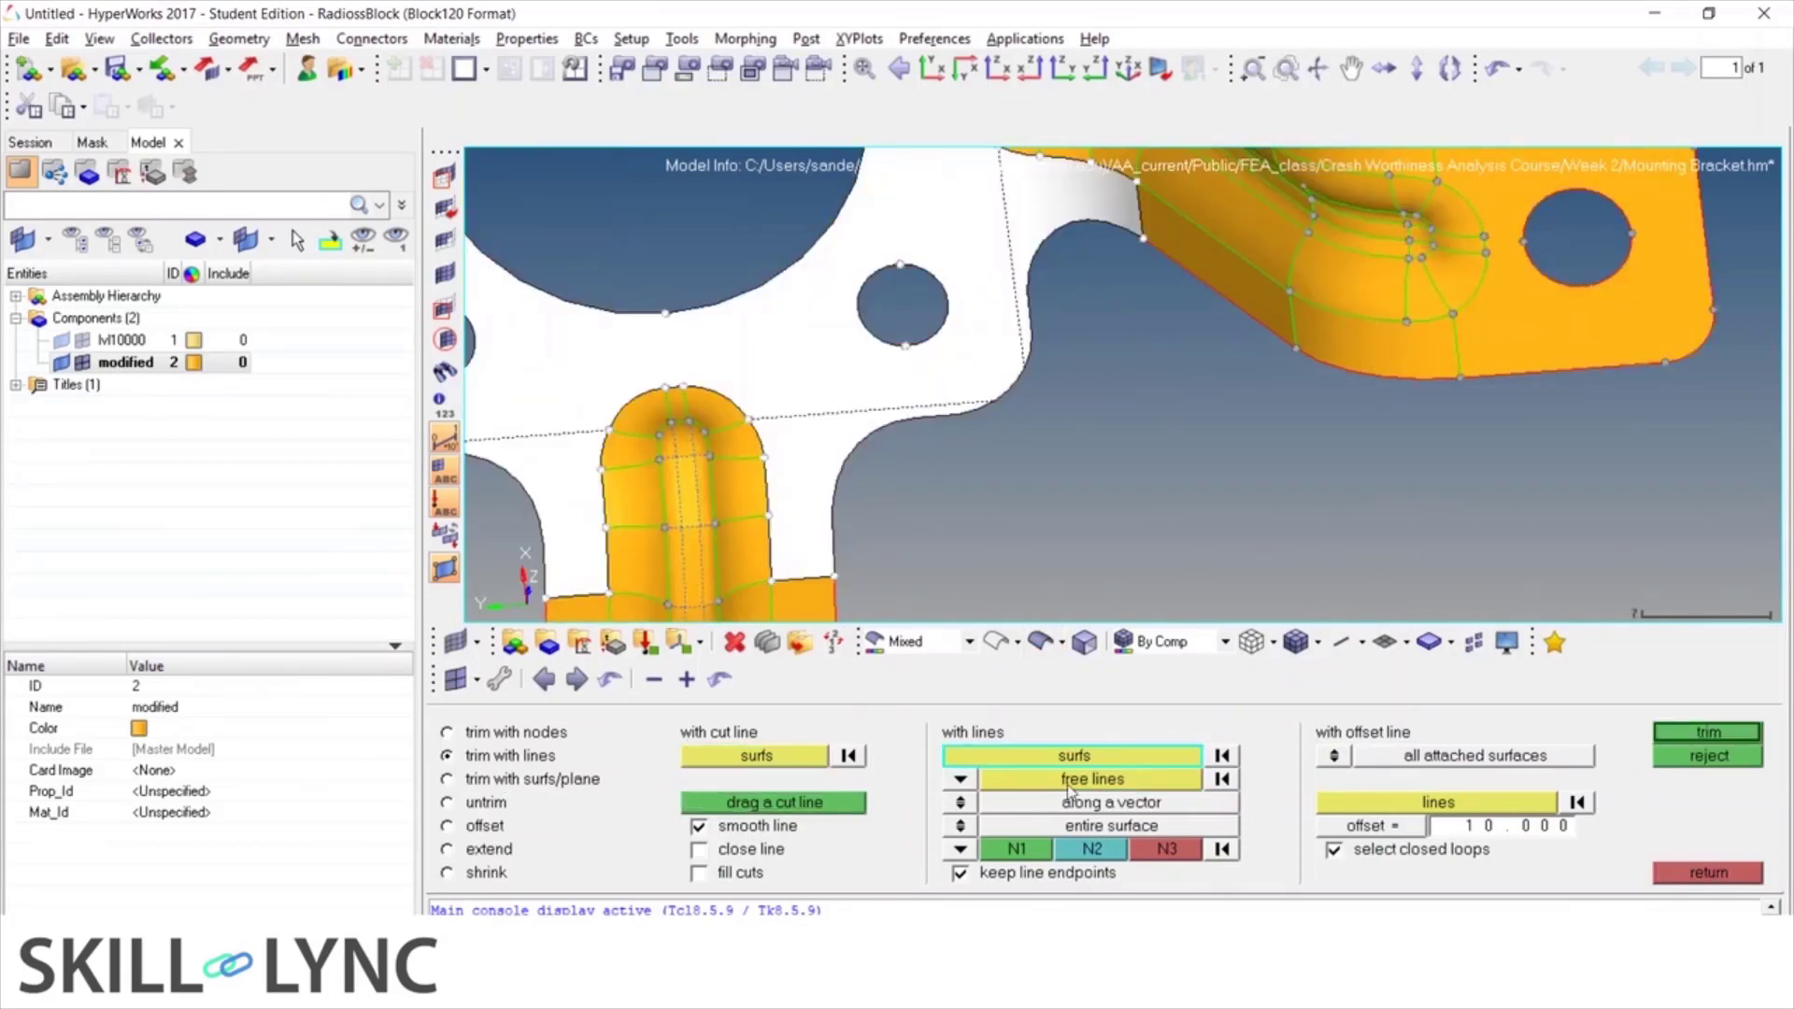
{"action": "middle_click", "coordinate": [1015, 620]}
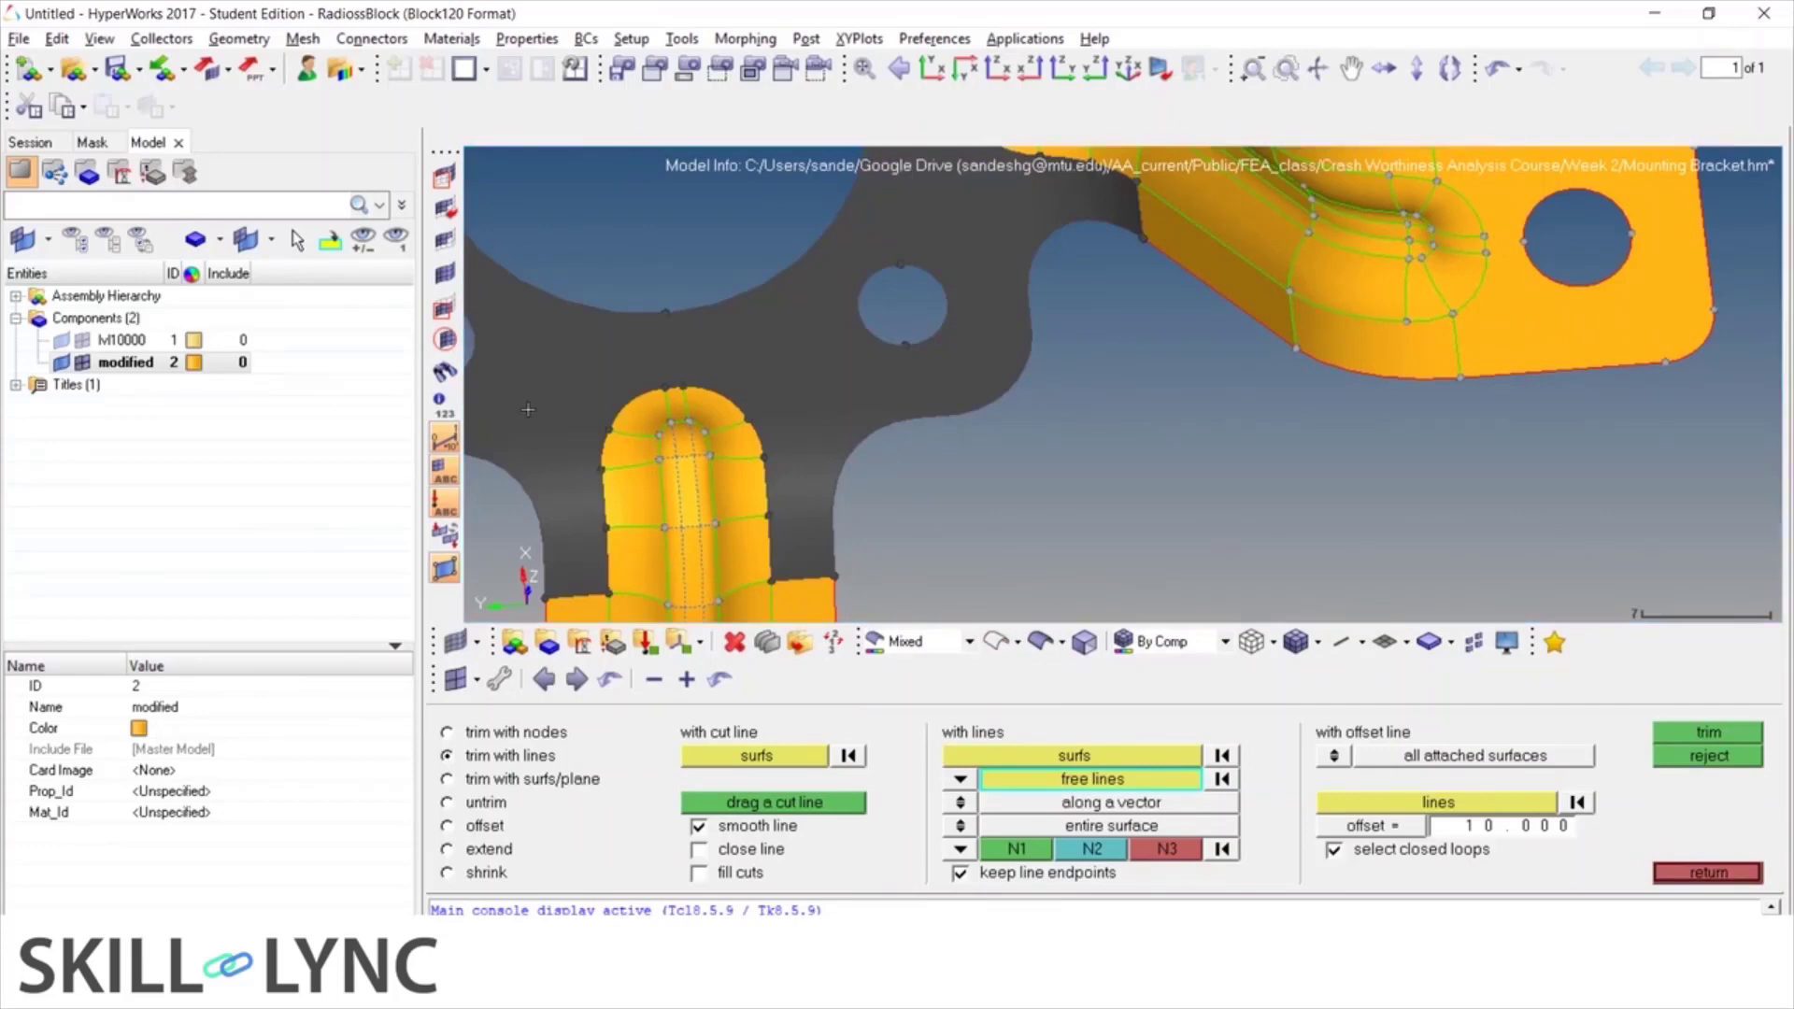
{"action": "scroll", "coordinate": [1117, 382], "scroll_direction": "down", "scroll_amount": 5}
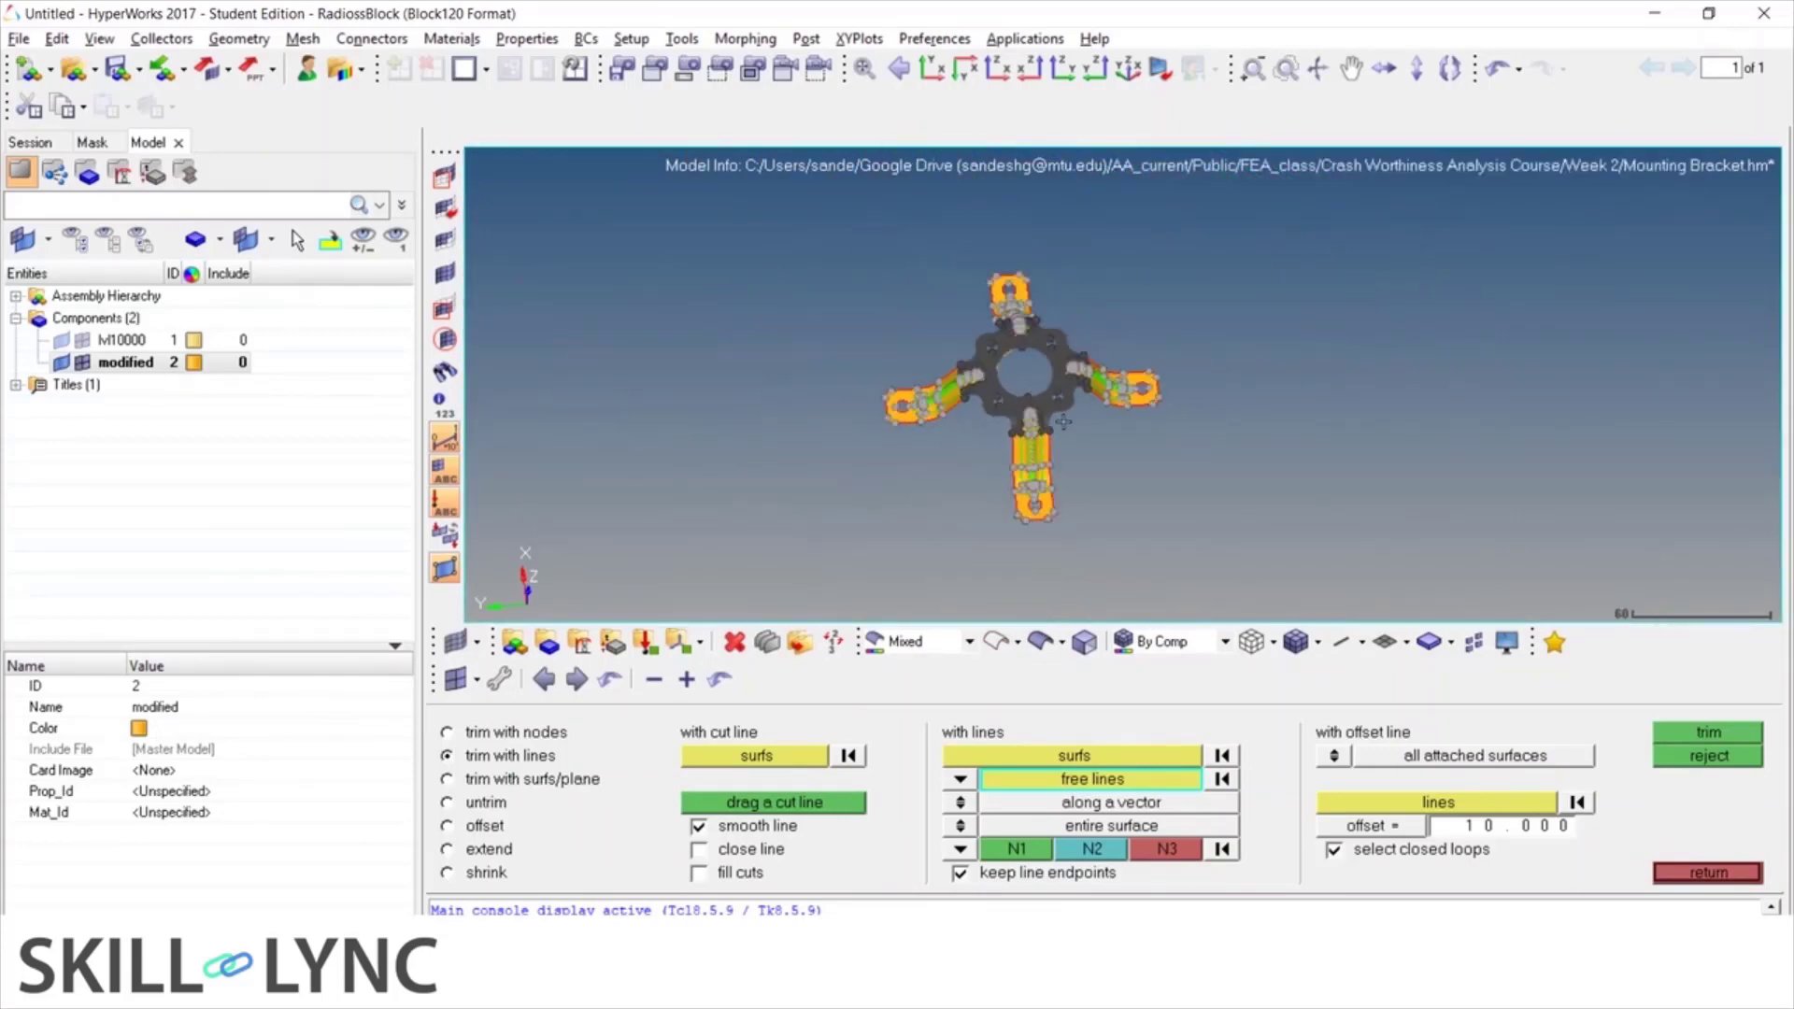
{"action": "left_click_drag", "start_coordinate": [1026, 478], "coordinate": [981, 367], "text": "ctrl"}
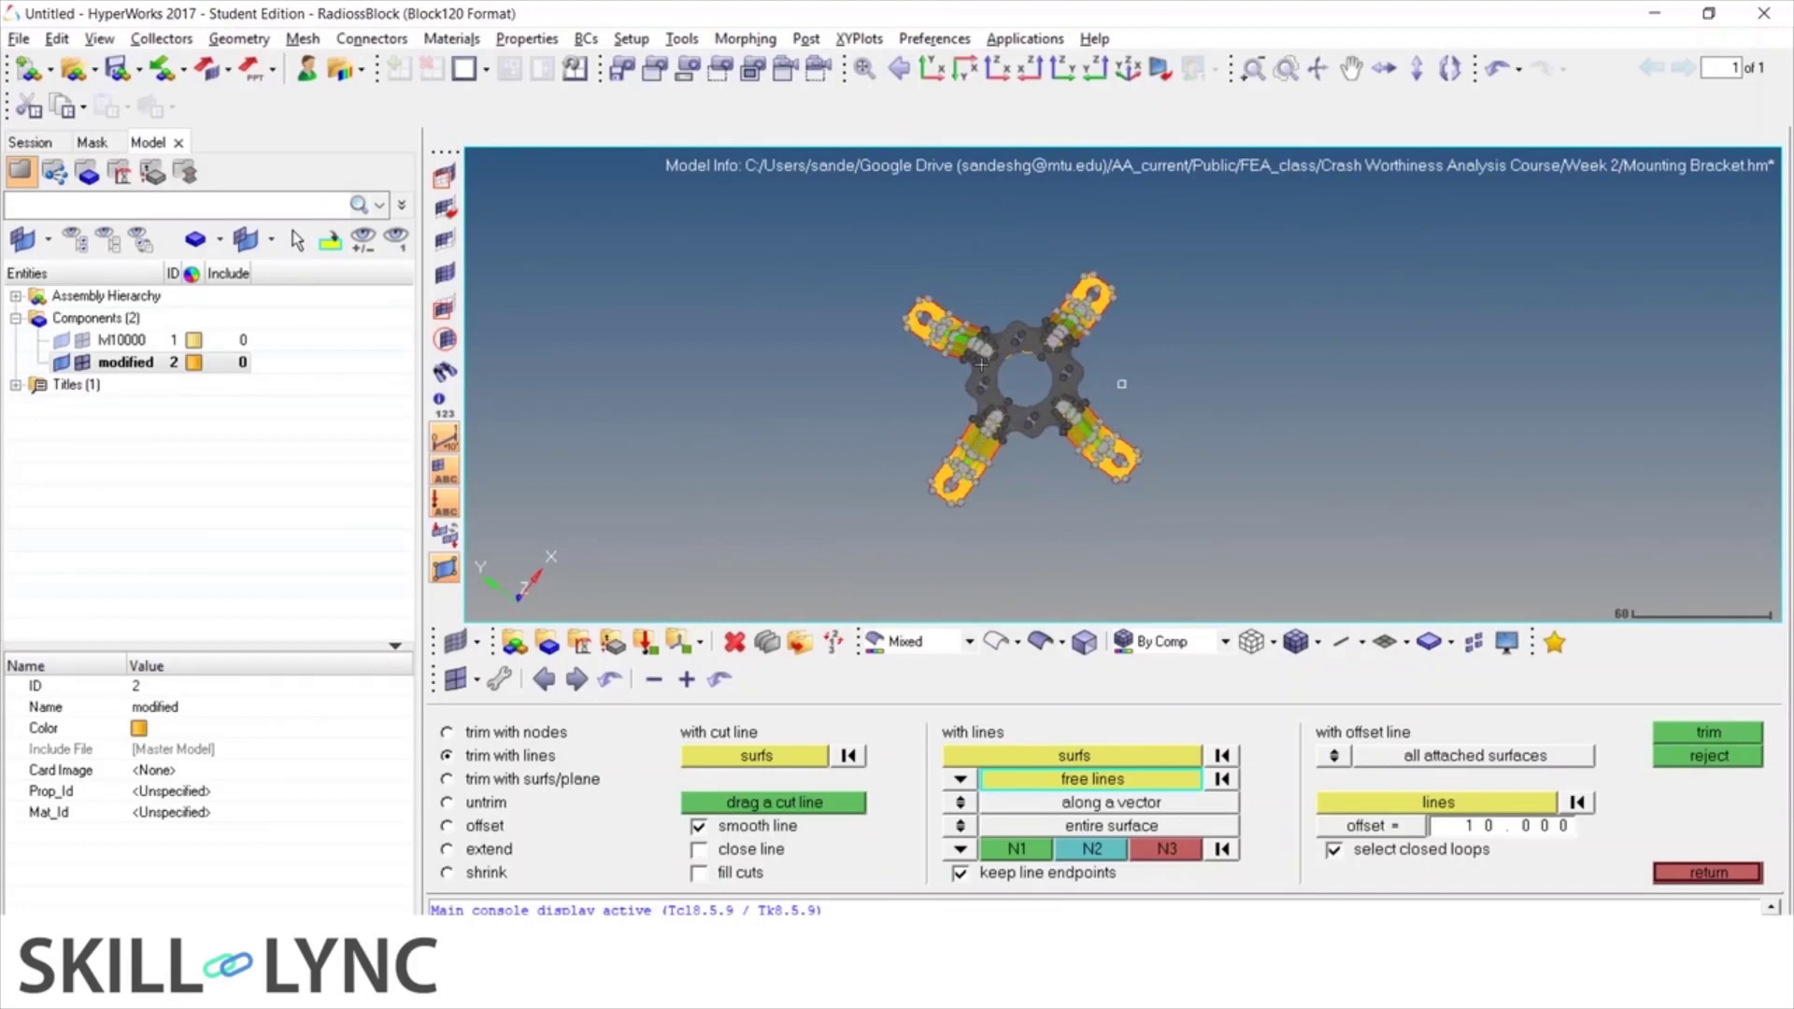
{"action": "scroll", "coordinate": [982, 381], "scroll_direction": "up", "scroll_amount": 3}
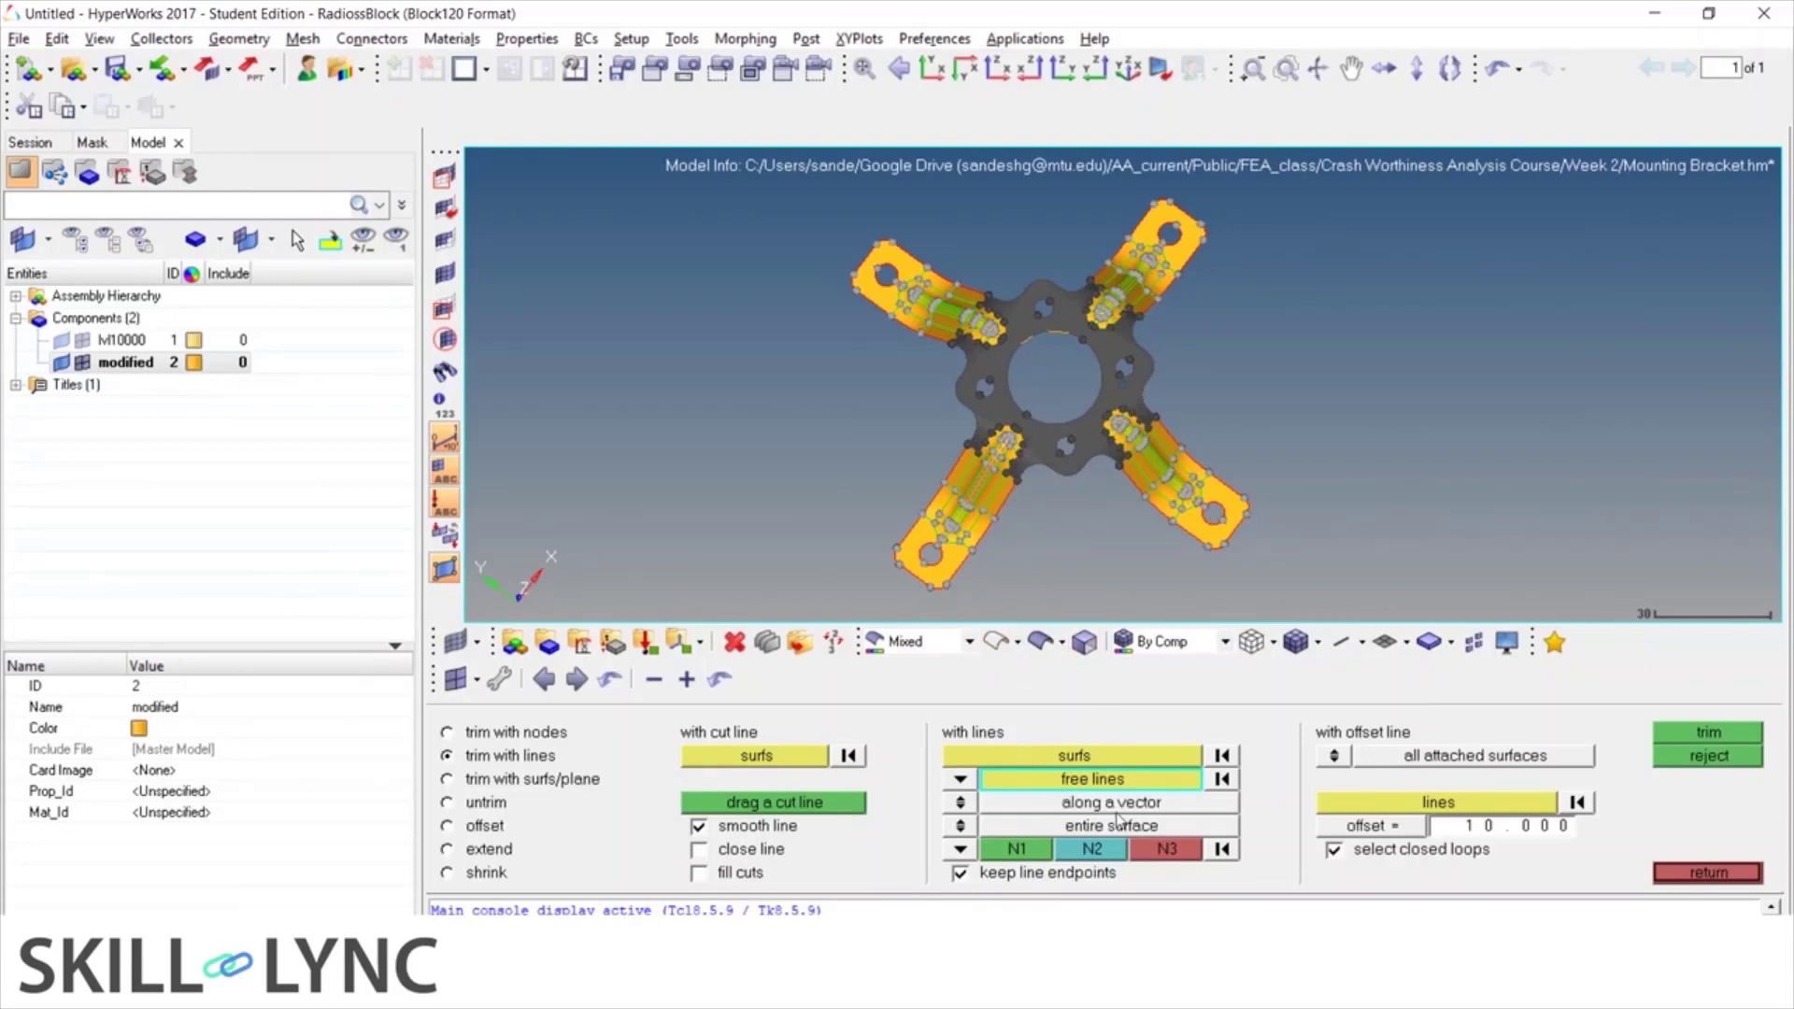
{"action": "left_click", "coordinate": [966, 805]}
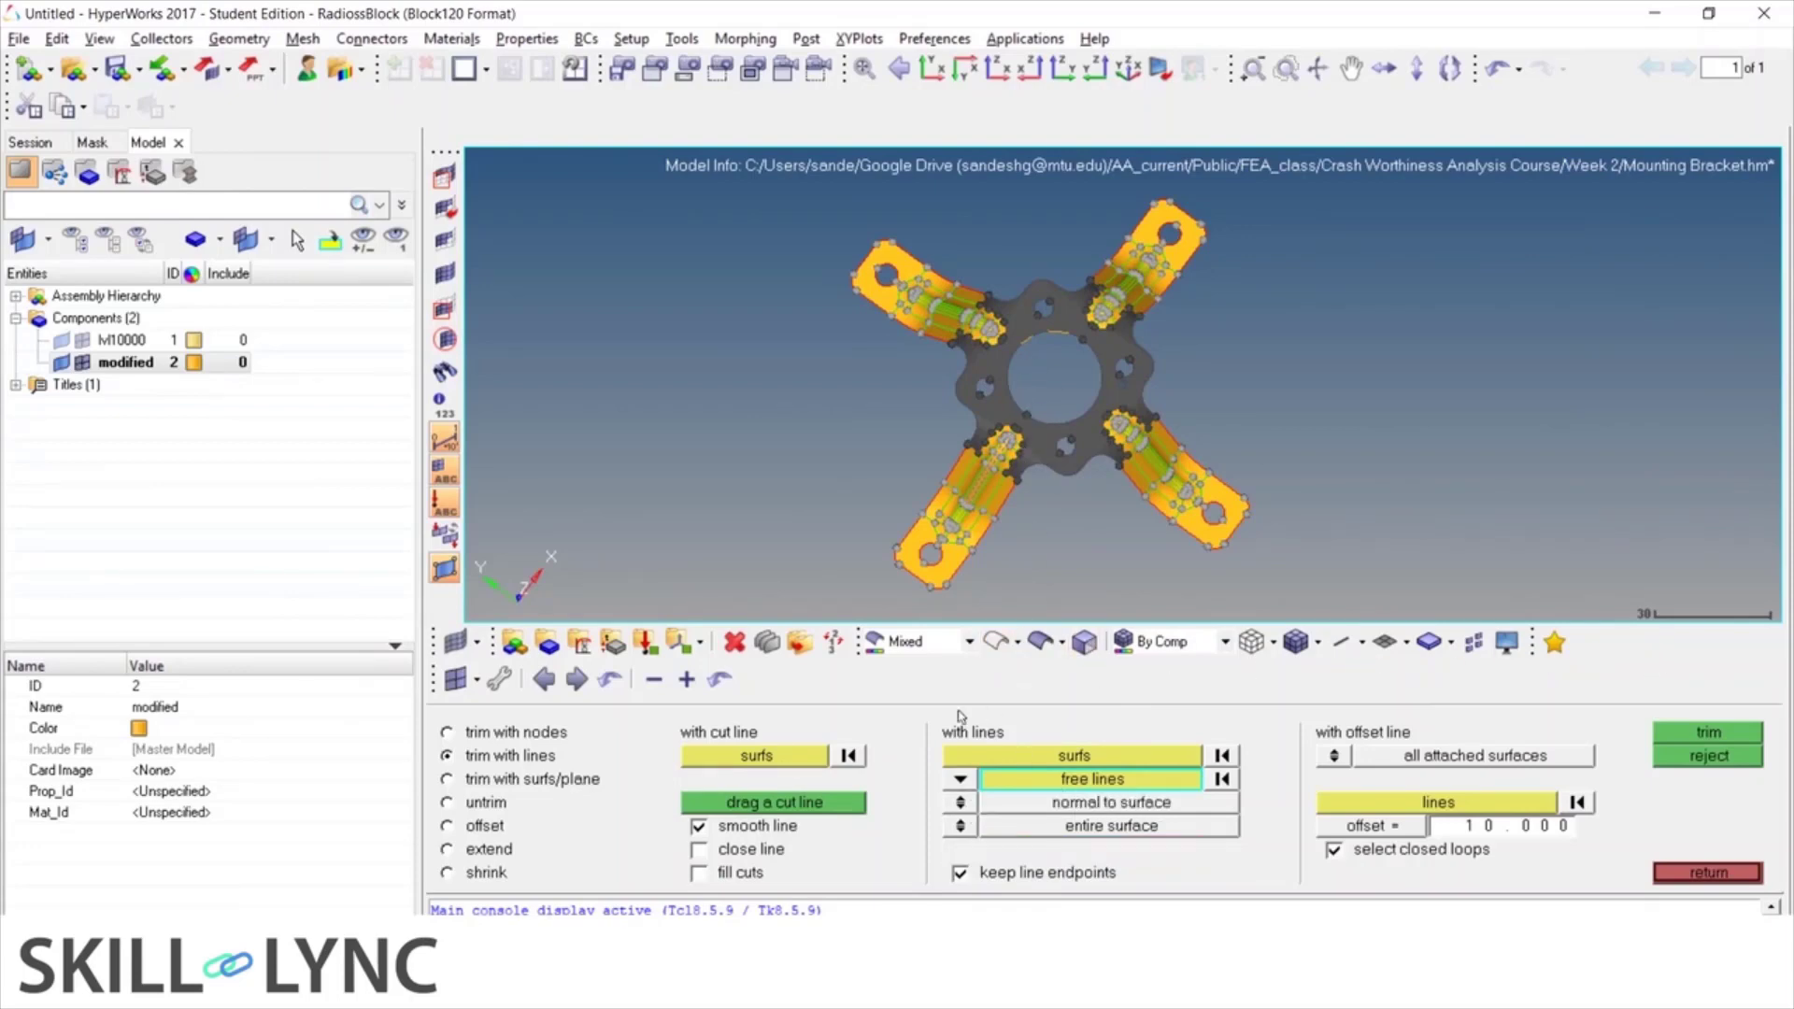
Switch to trimming with surfaces or a plane and select the central hub surface as the one to trim with a plane
{"action": "left_click", "coordinate": [525, 781]}
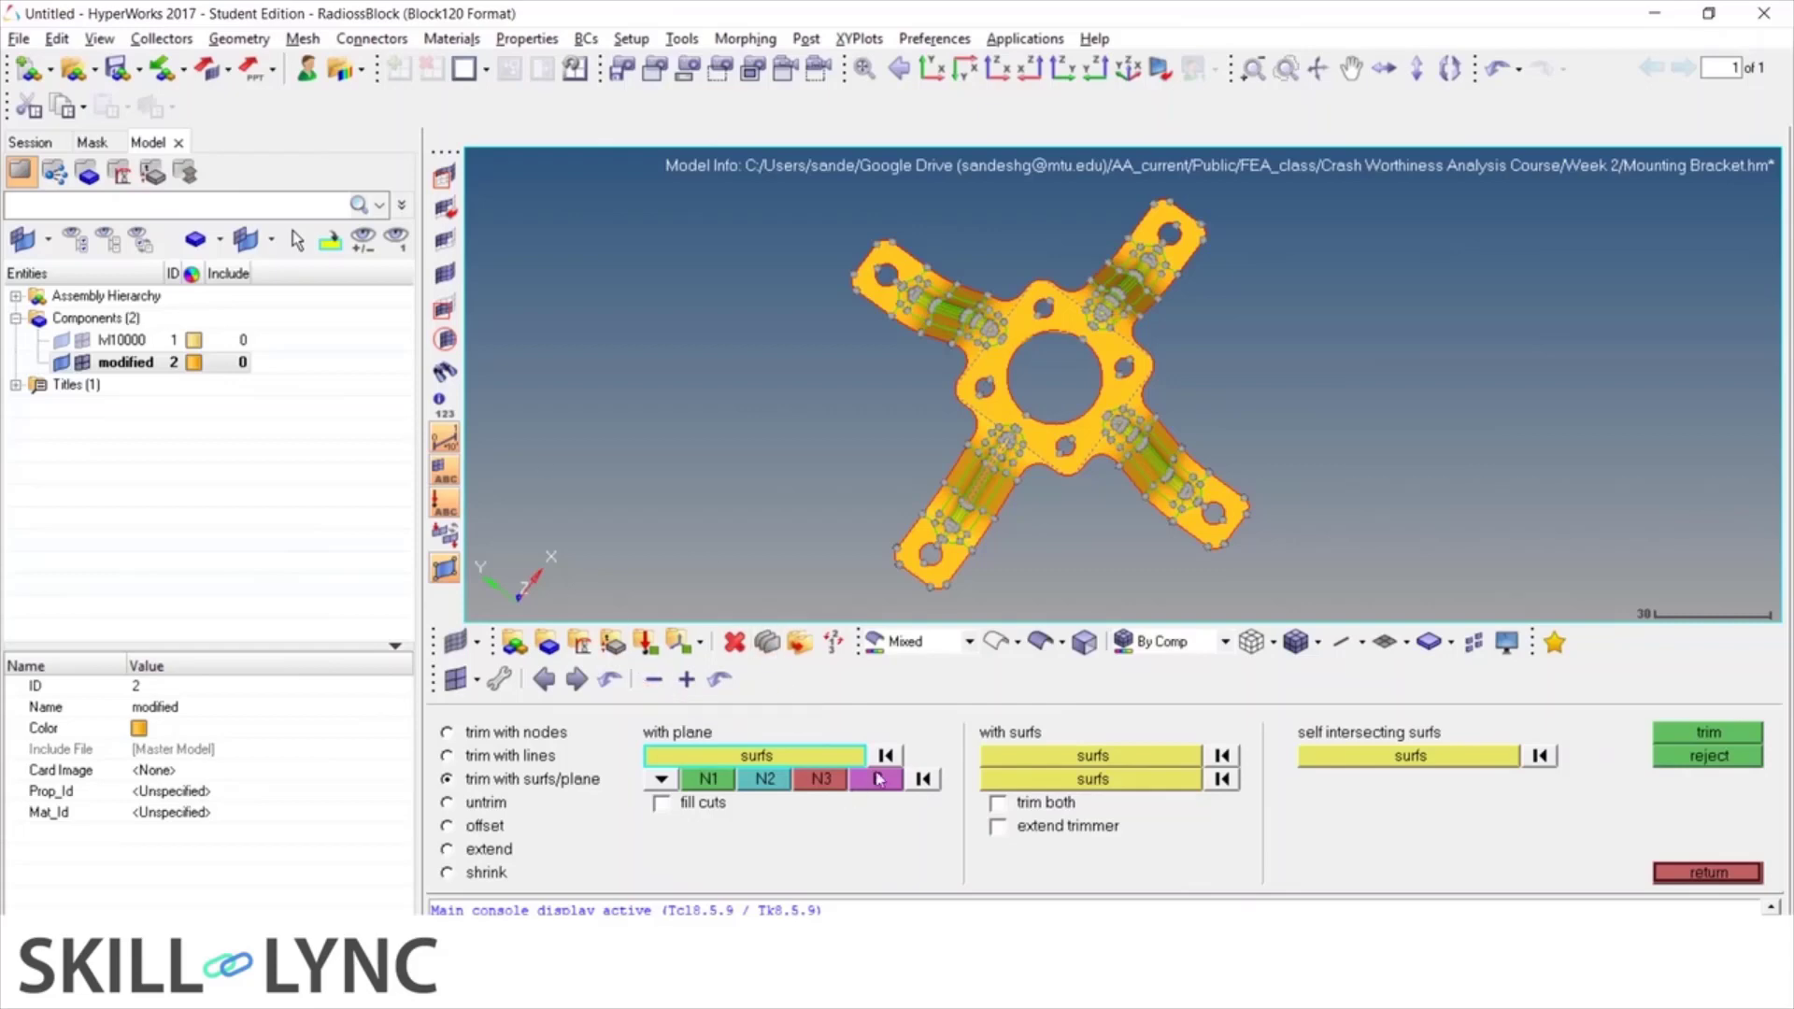
{"action": "left_click_drag", "start_coordinate": [1001, 562], "coordinate": [1016, 518], "text": "ctrl"}
{"action": "scroll", "coordinate": [993, 428], "scroll_direction": "up", "scroll_amount": 5}
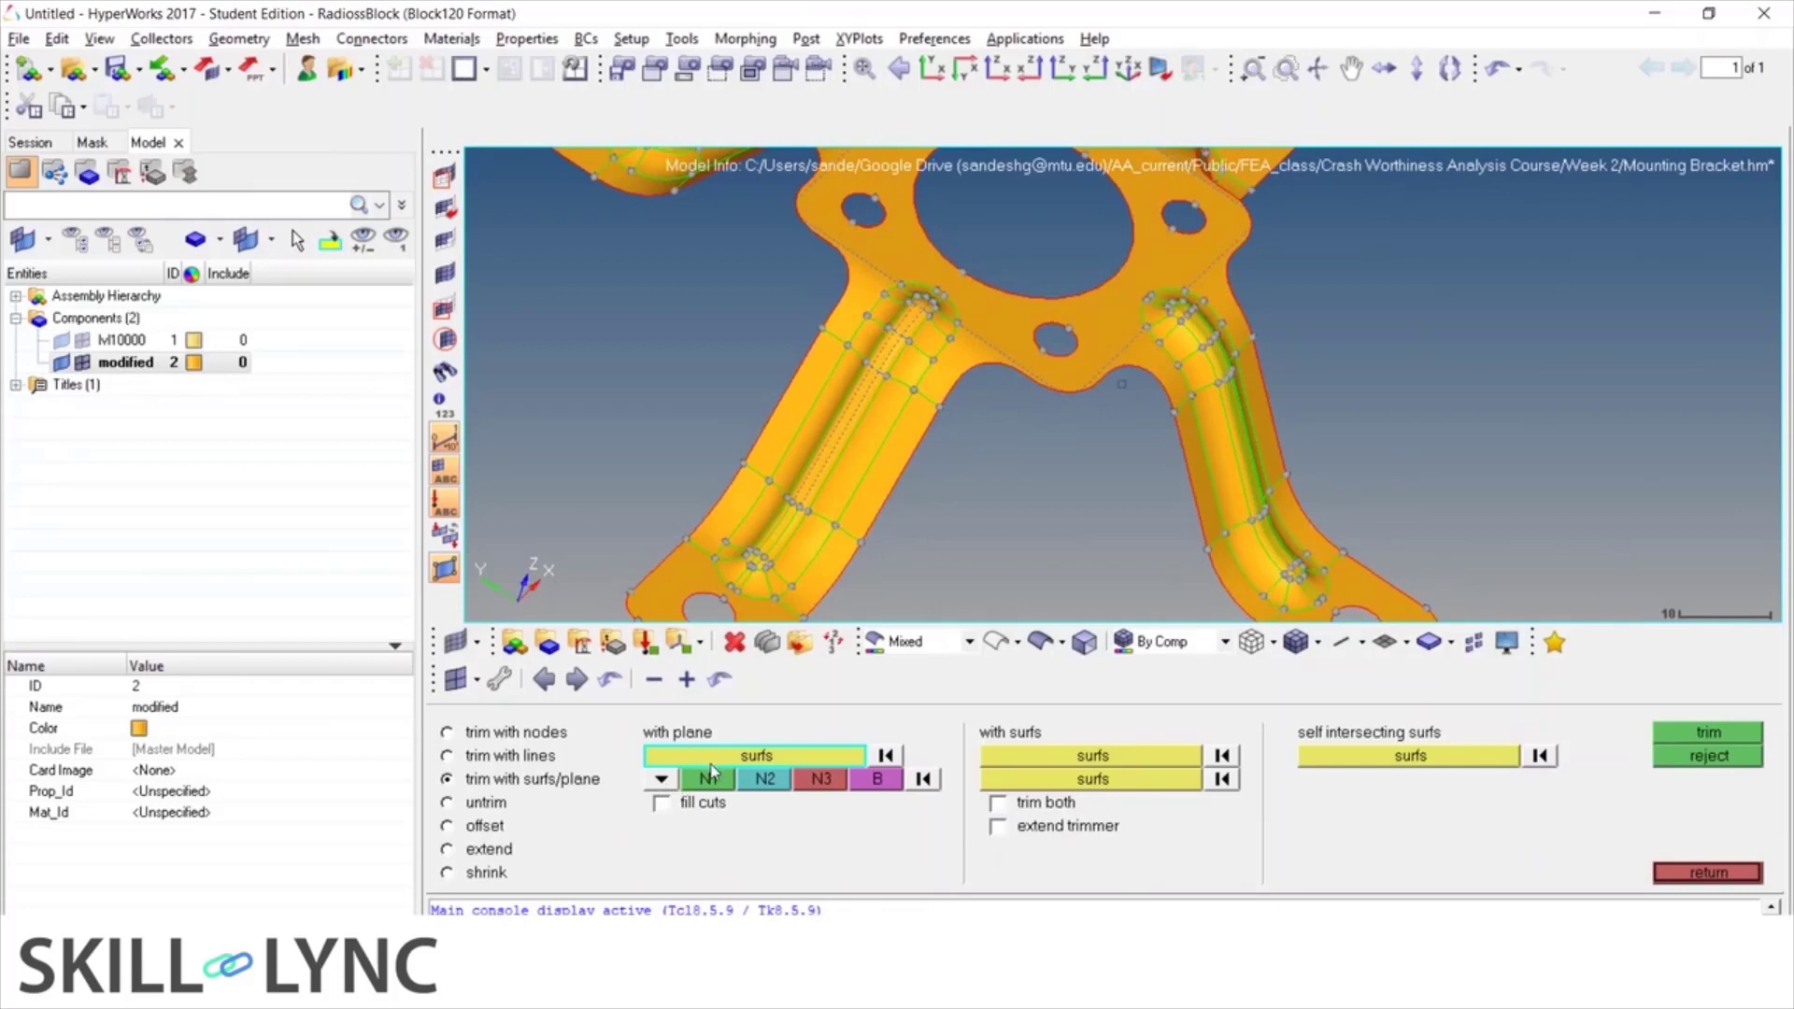
{"action": "left_click_drag", "start_coordinate": [1165, 454], "coordinate": [1029, 529], "text": "ctrl"}
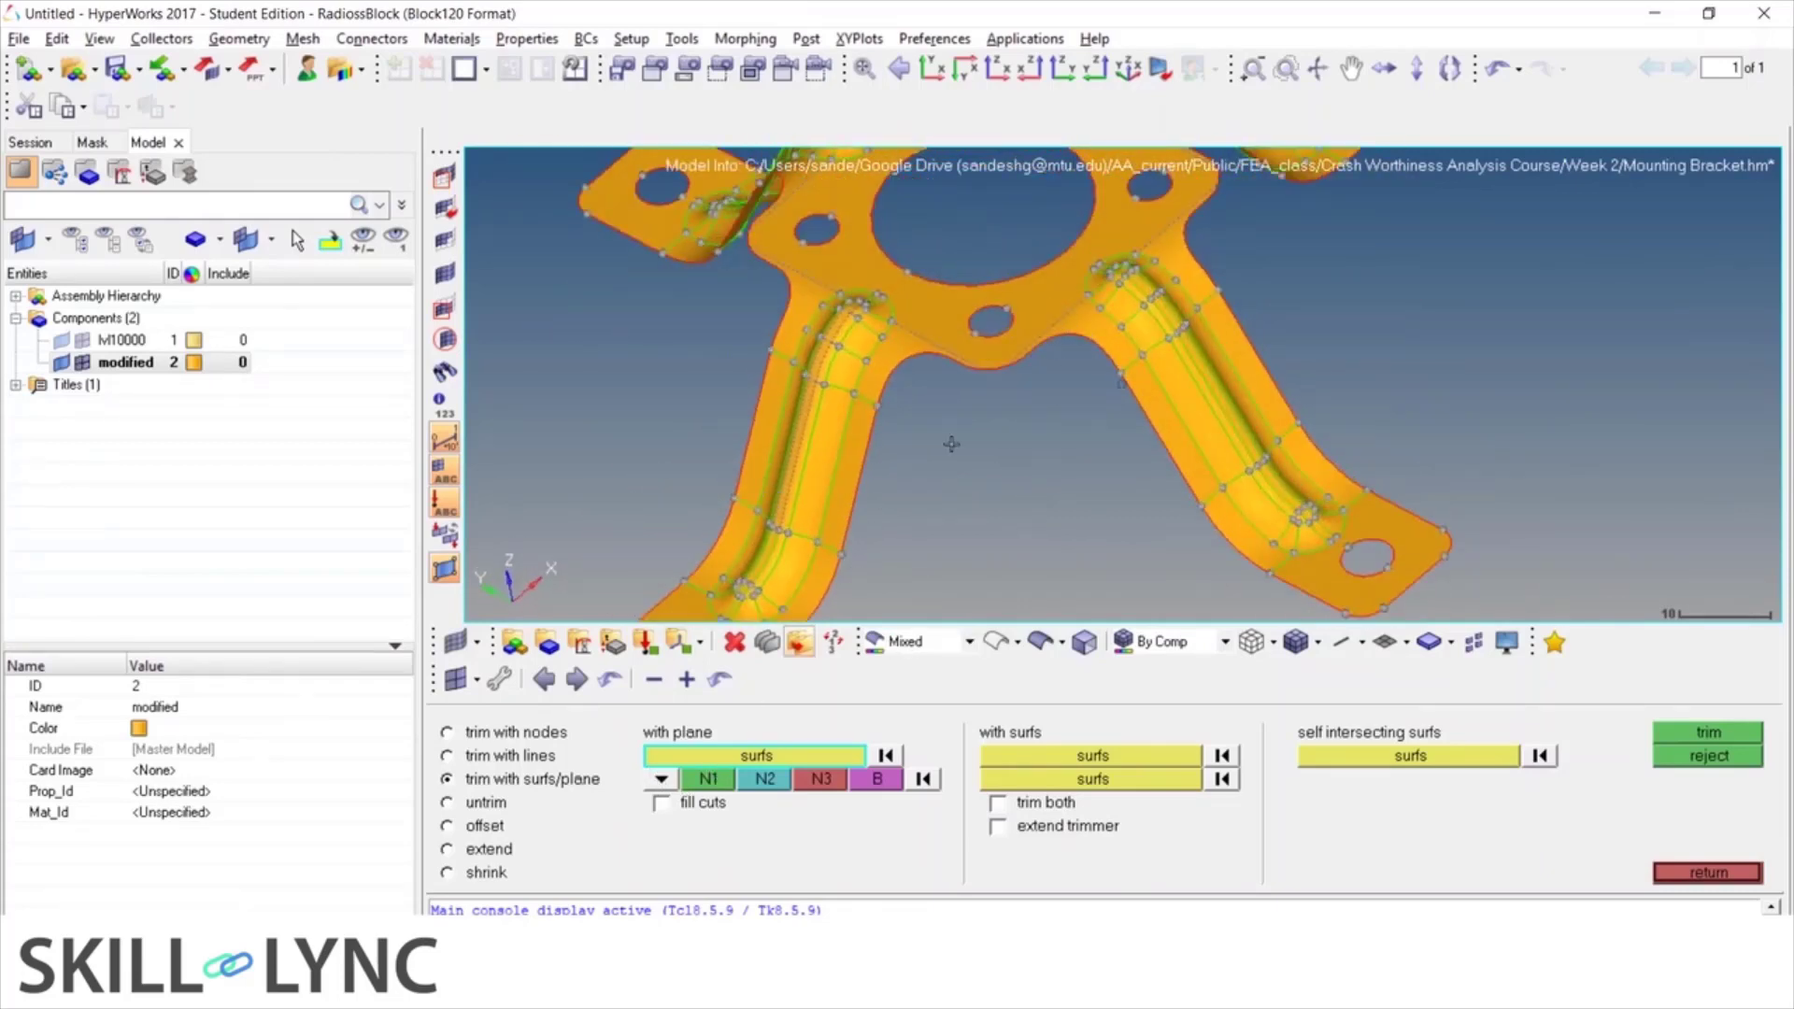
{"action": "left_click", "coordinate": [1033, 287]}
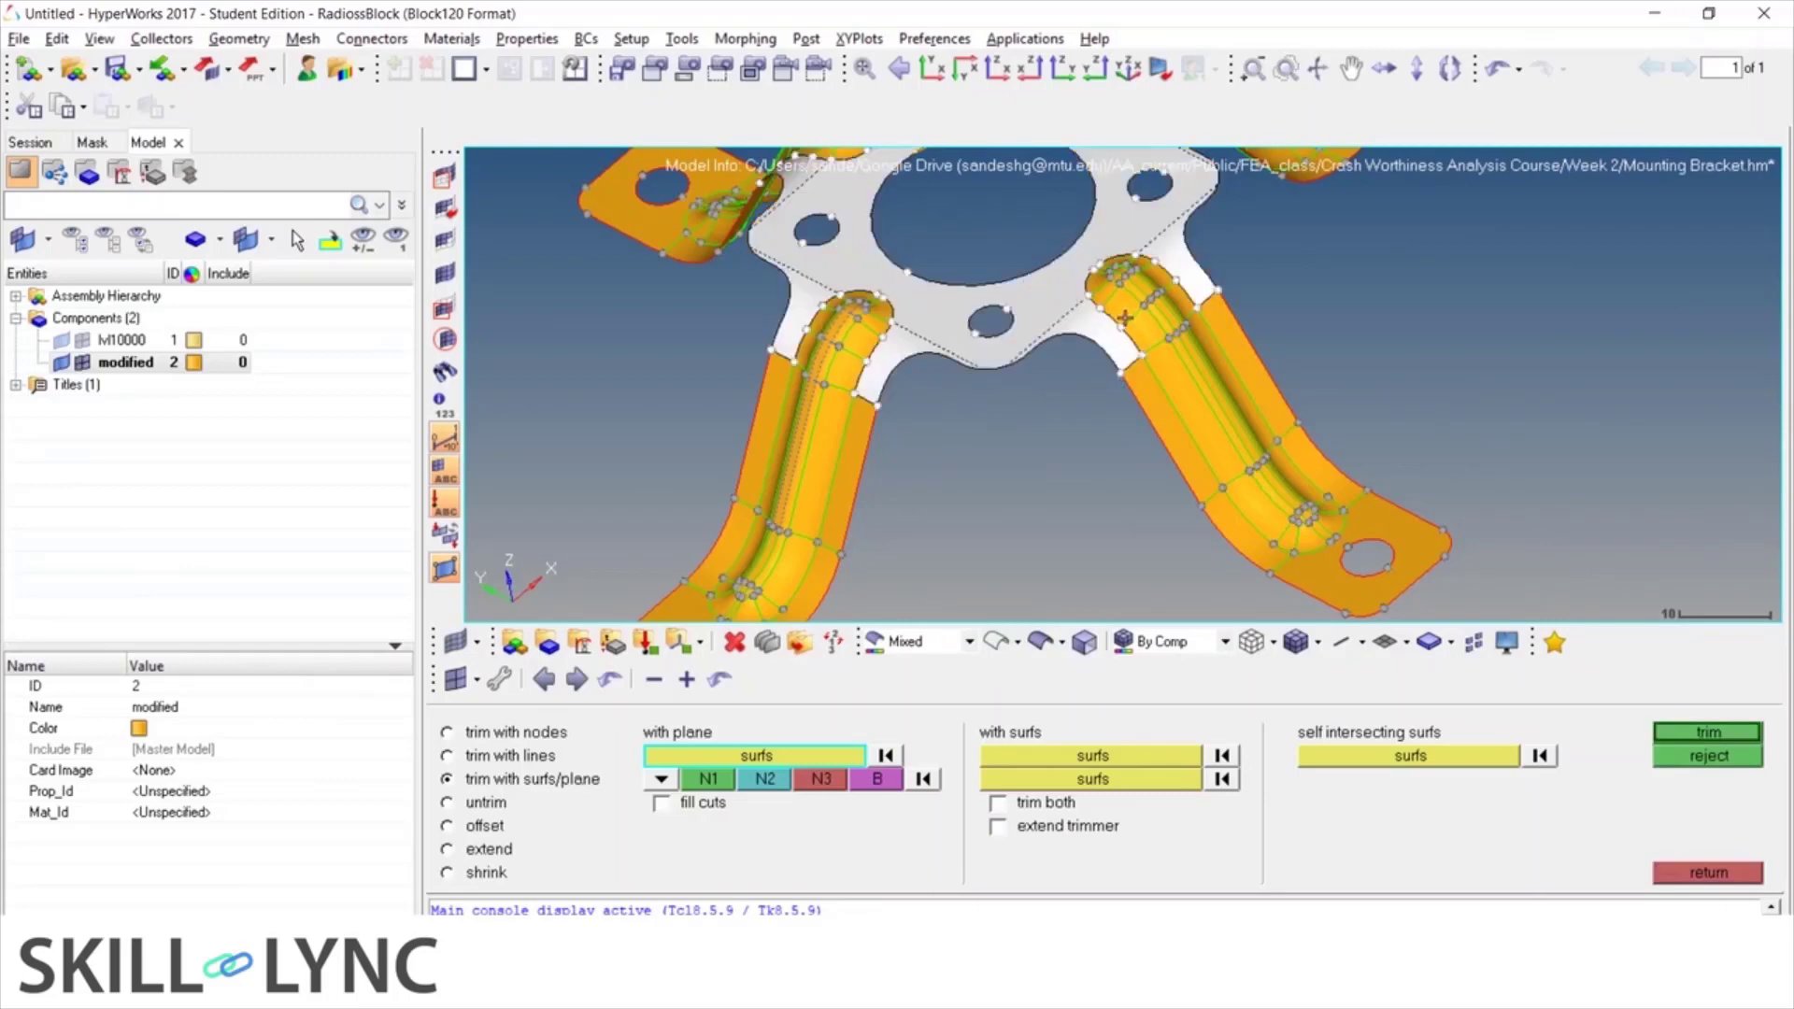
{"action": "left_click_drag", "start_coordinate": [1192, 379], "coordinate": [1354, 492], "text": "ctrl"}
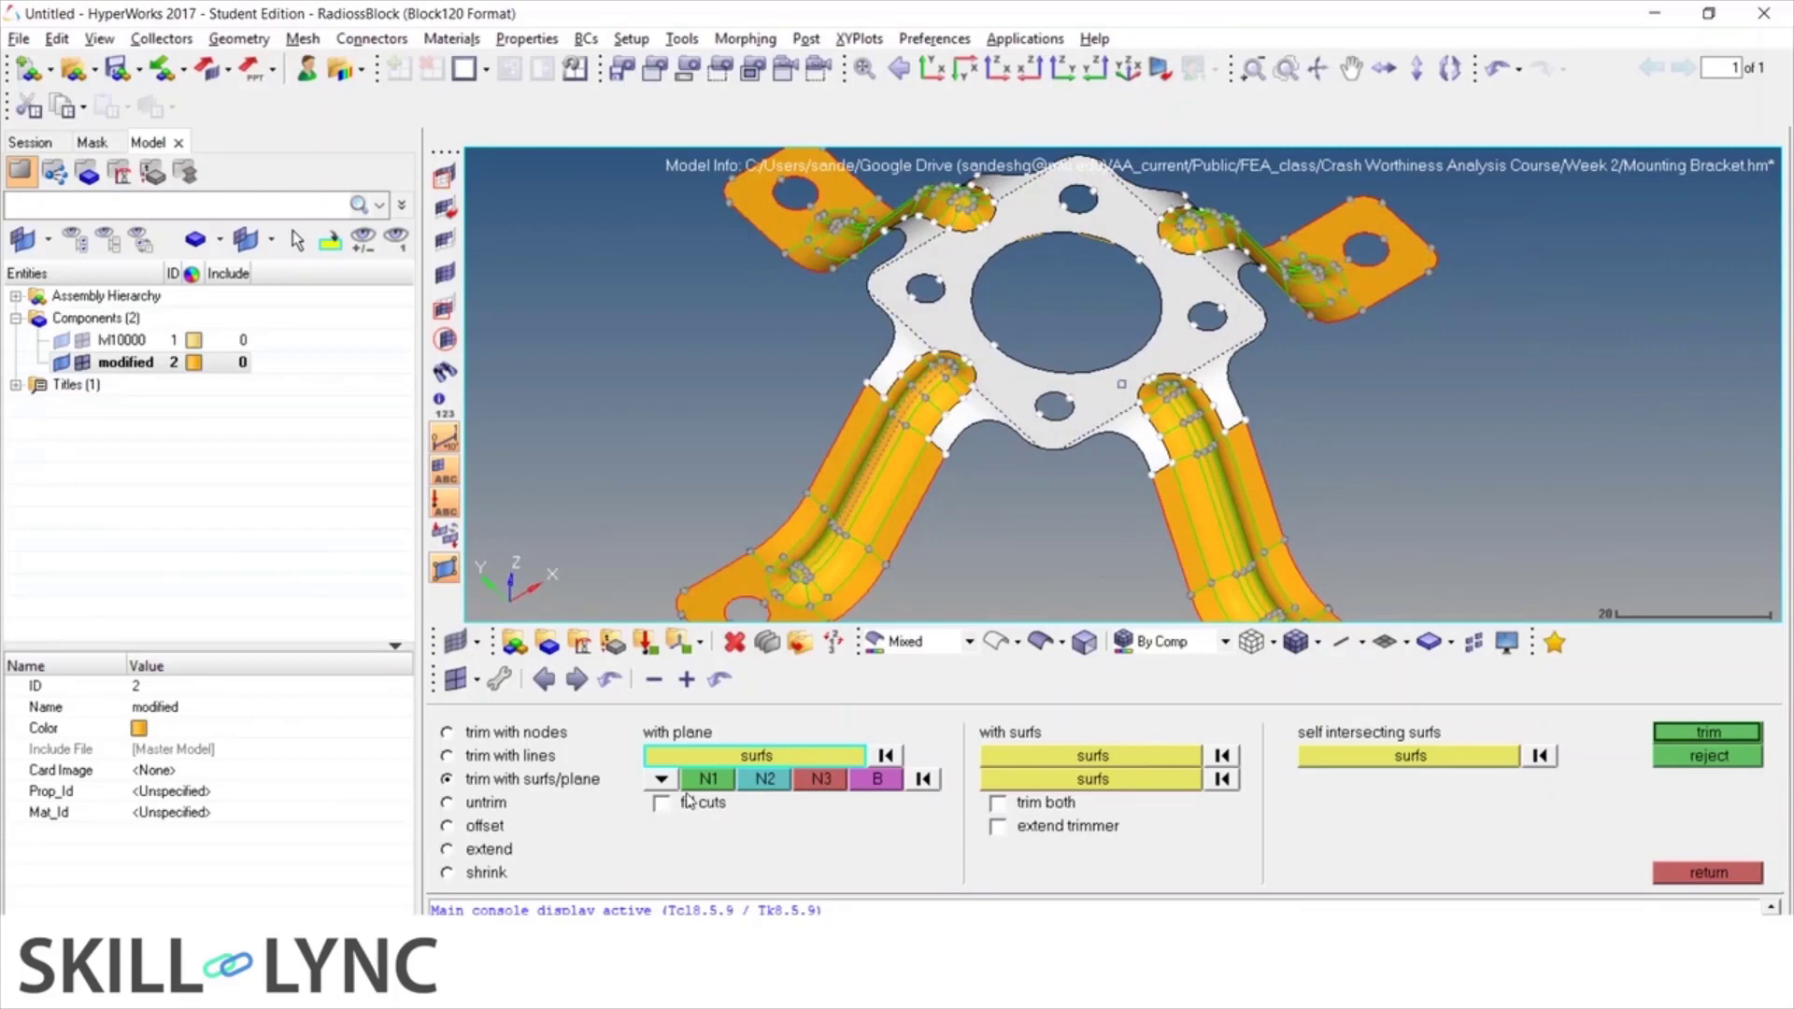
Review trimming the hub surface with other surfaces by activating both surface selections, and clear the selection
{"action": "left_click", "coordinate": [1061, 754]}
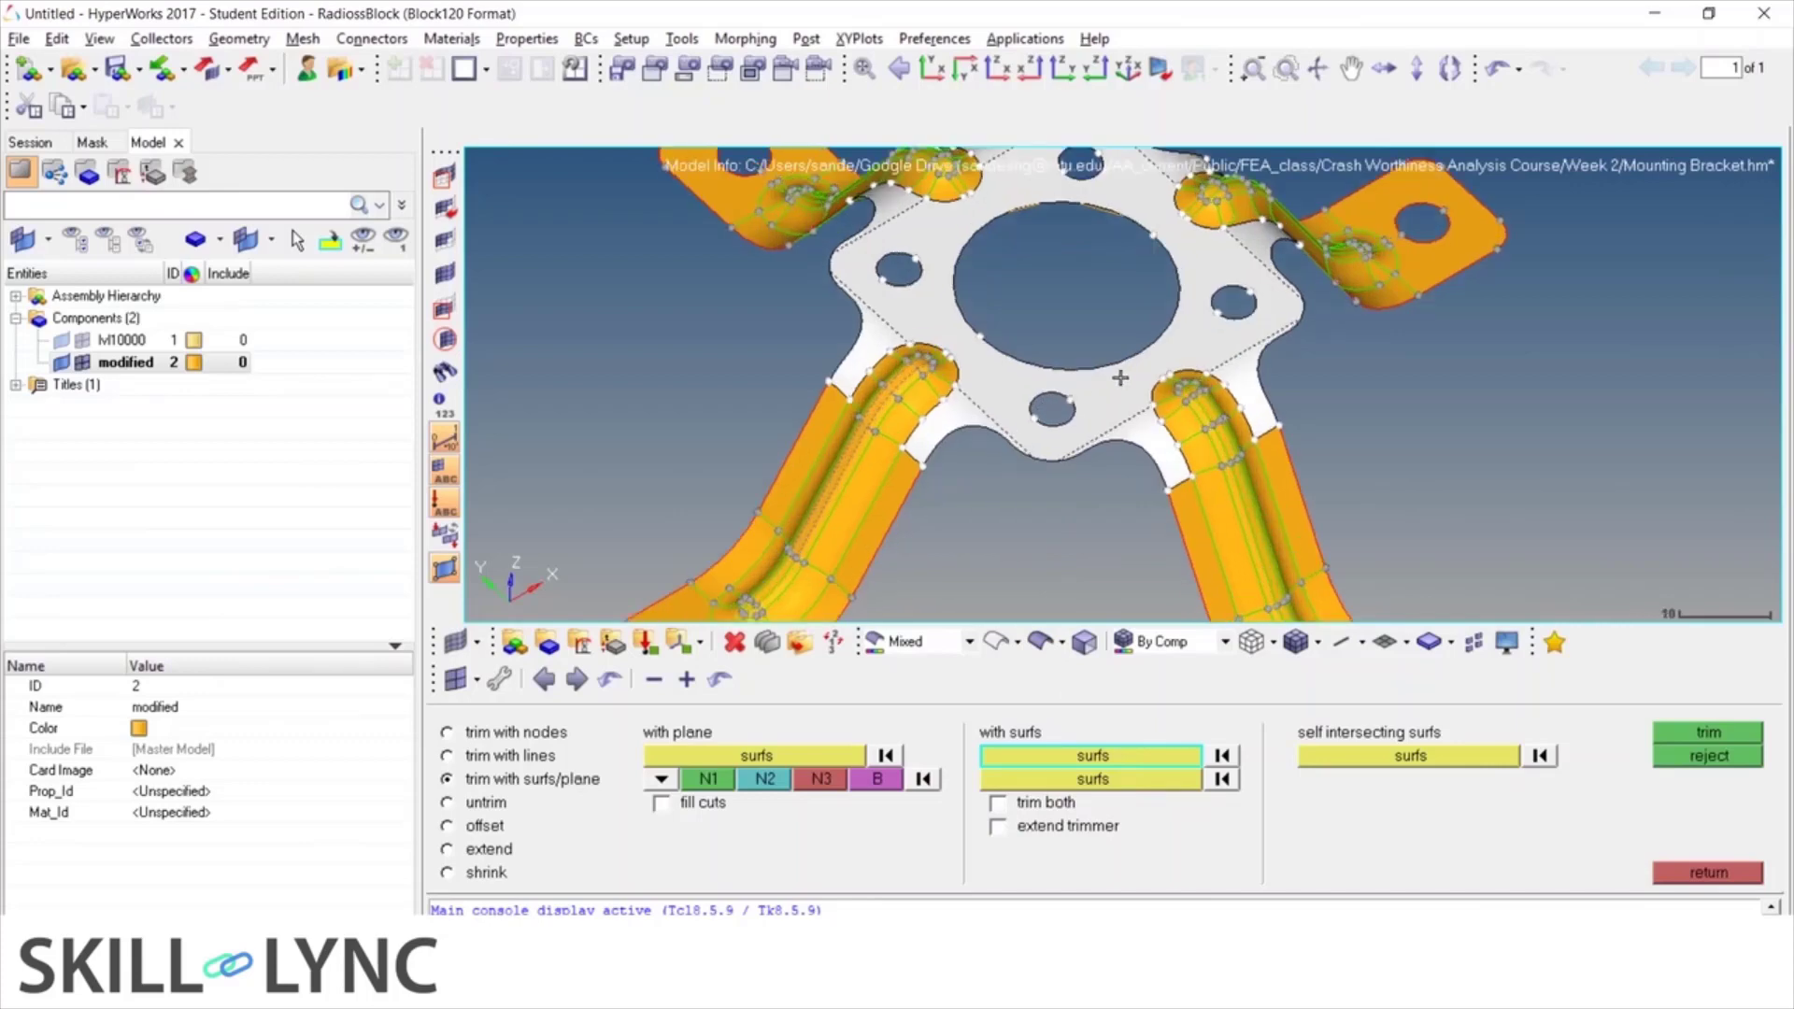
{"action": "scroll", "coordinate": [1070, 411], "scroll_direction": "down", "scroll_amount": 4}
{"action": "scroll", "coordinate": [1059, 443], "scroll_direction": "up", "scroll_amount": 2}
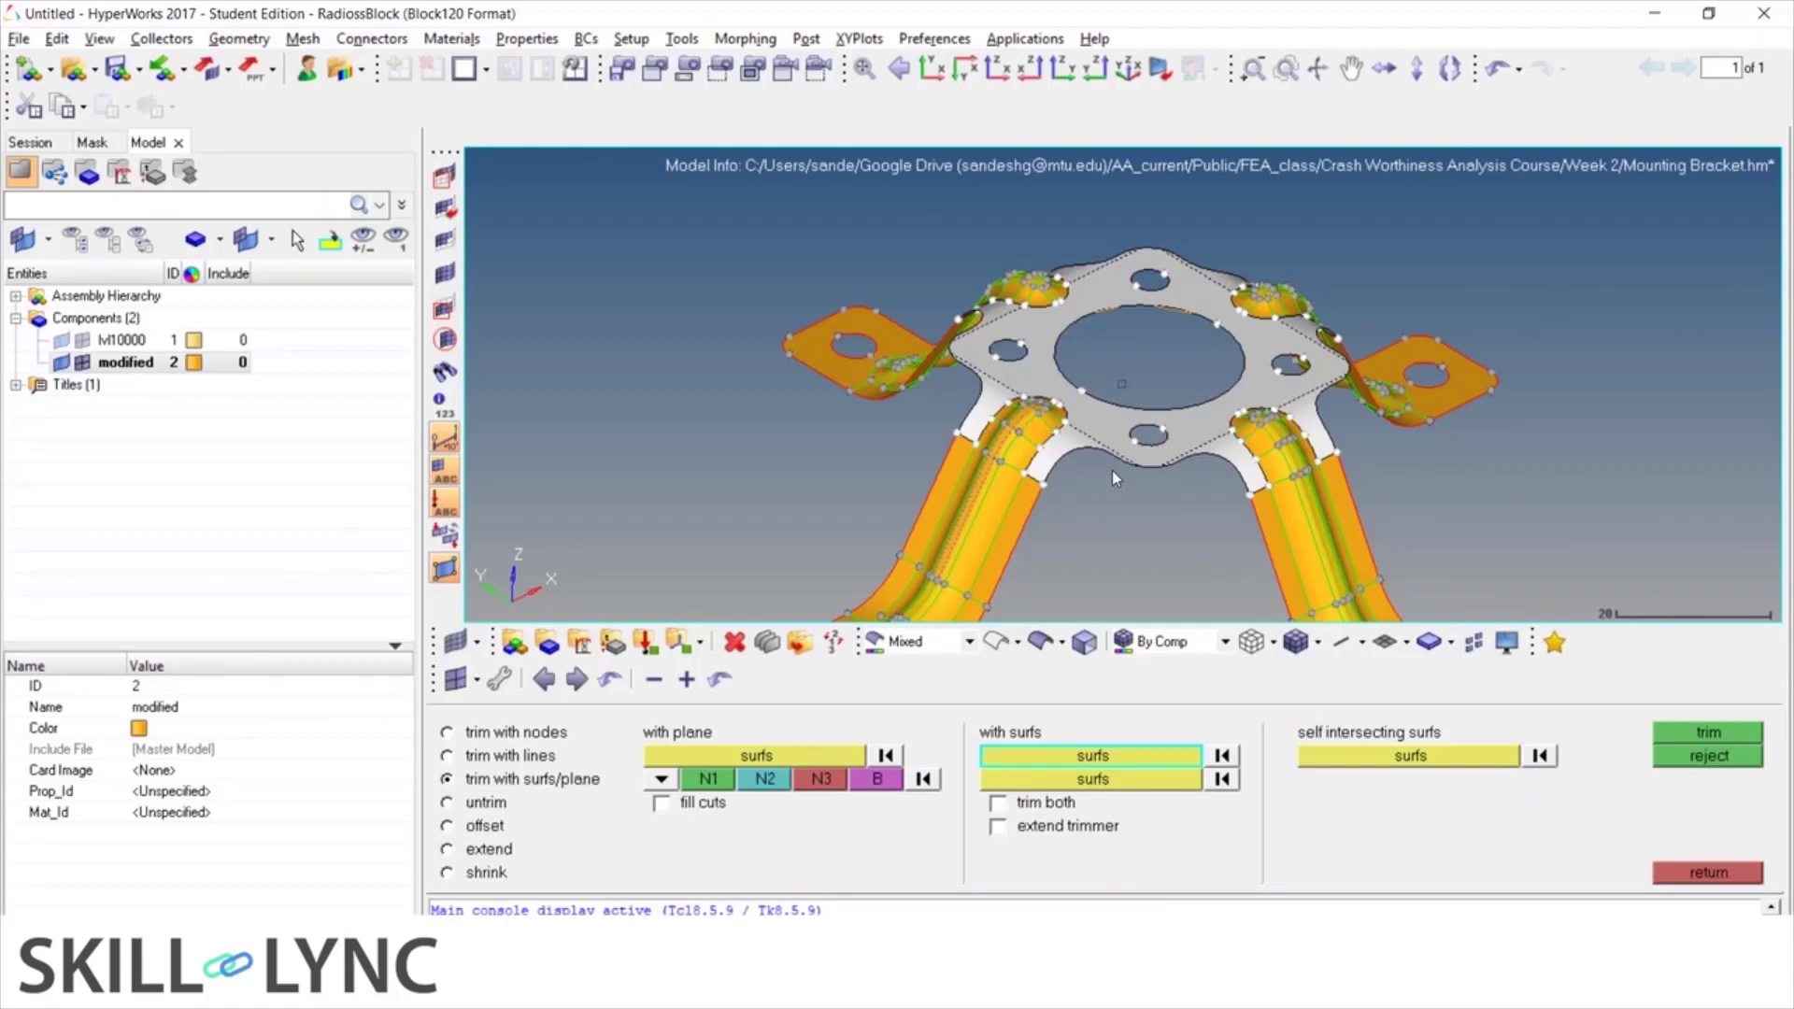
{"action": "left_click", "coordinate": [1084, 780]}
{"action": "scroll", "coordinate": [1112, 370], "scroll_direction": "up", "scroll_amount": 3}
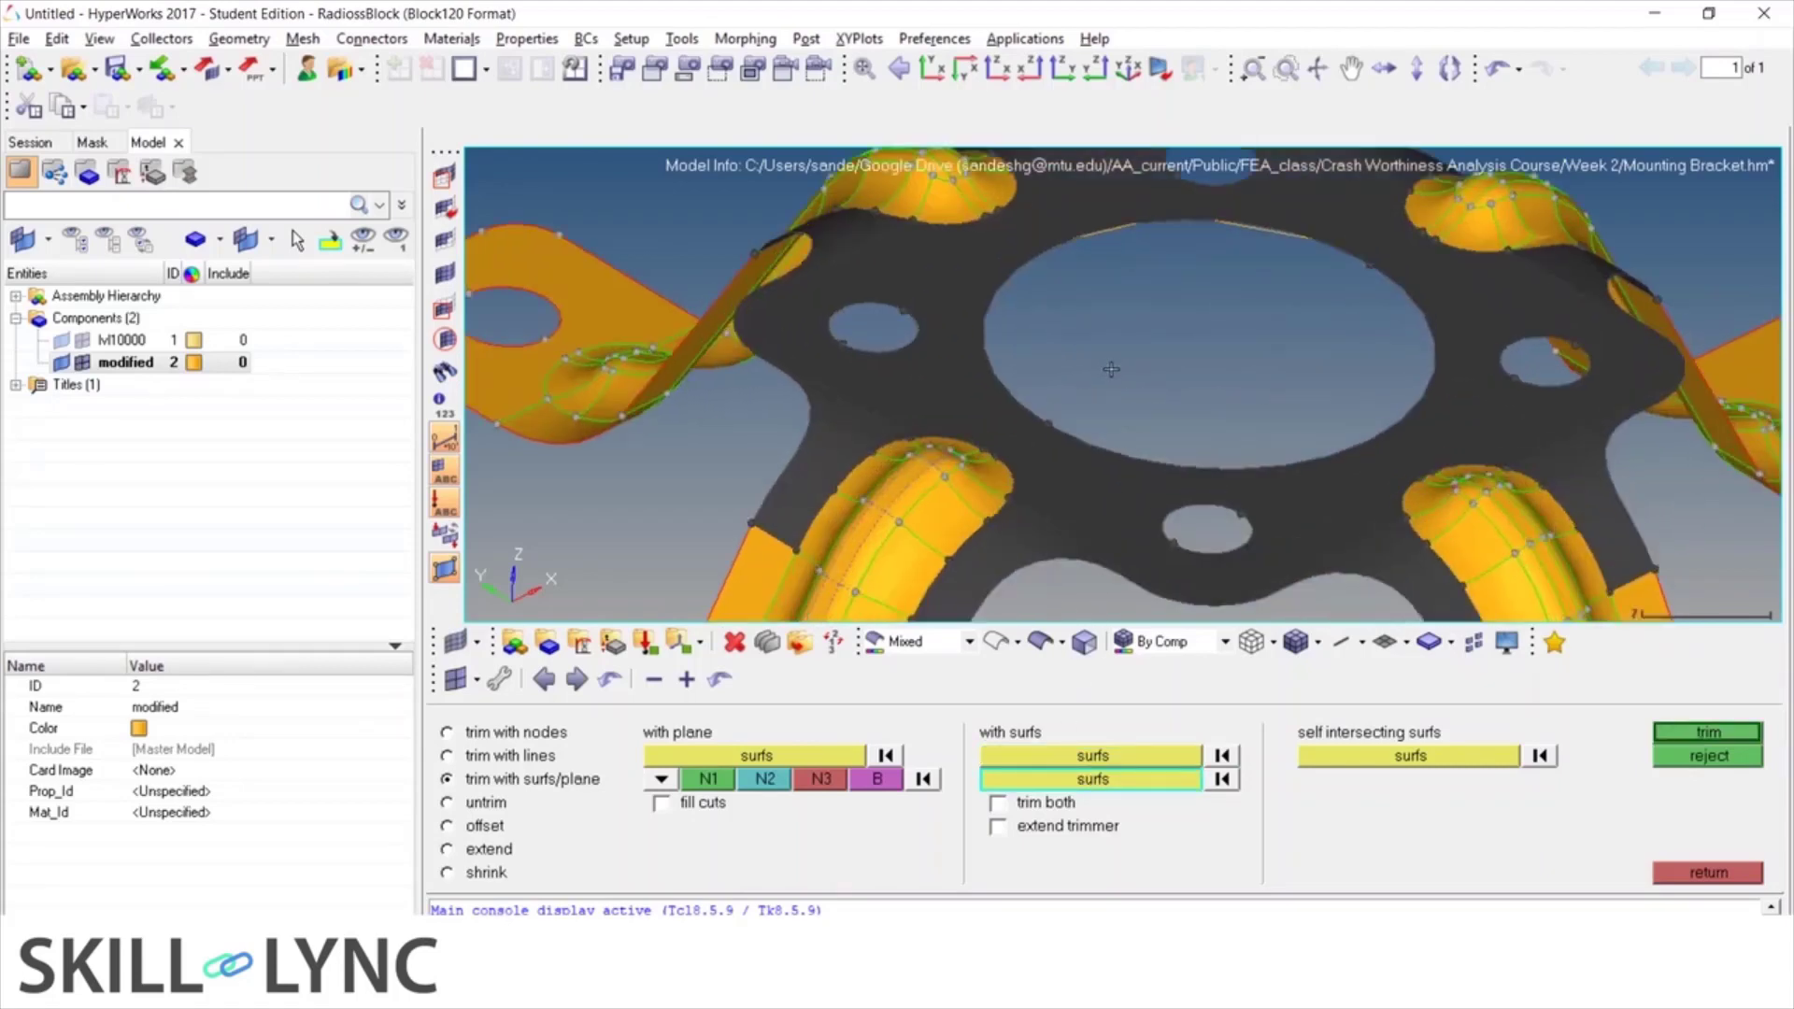
{"action": "scroll", "coordinate": [1112, 369], "scroll_direction": "down", "scroll_amount": 3}
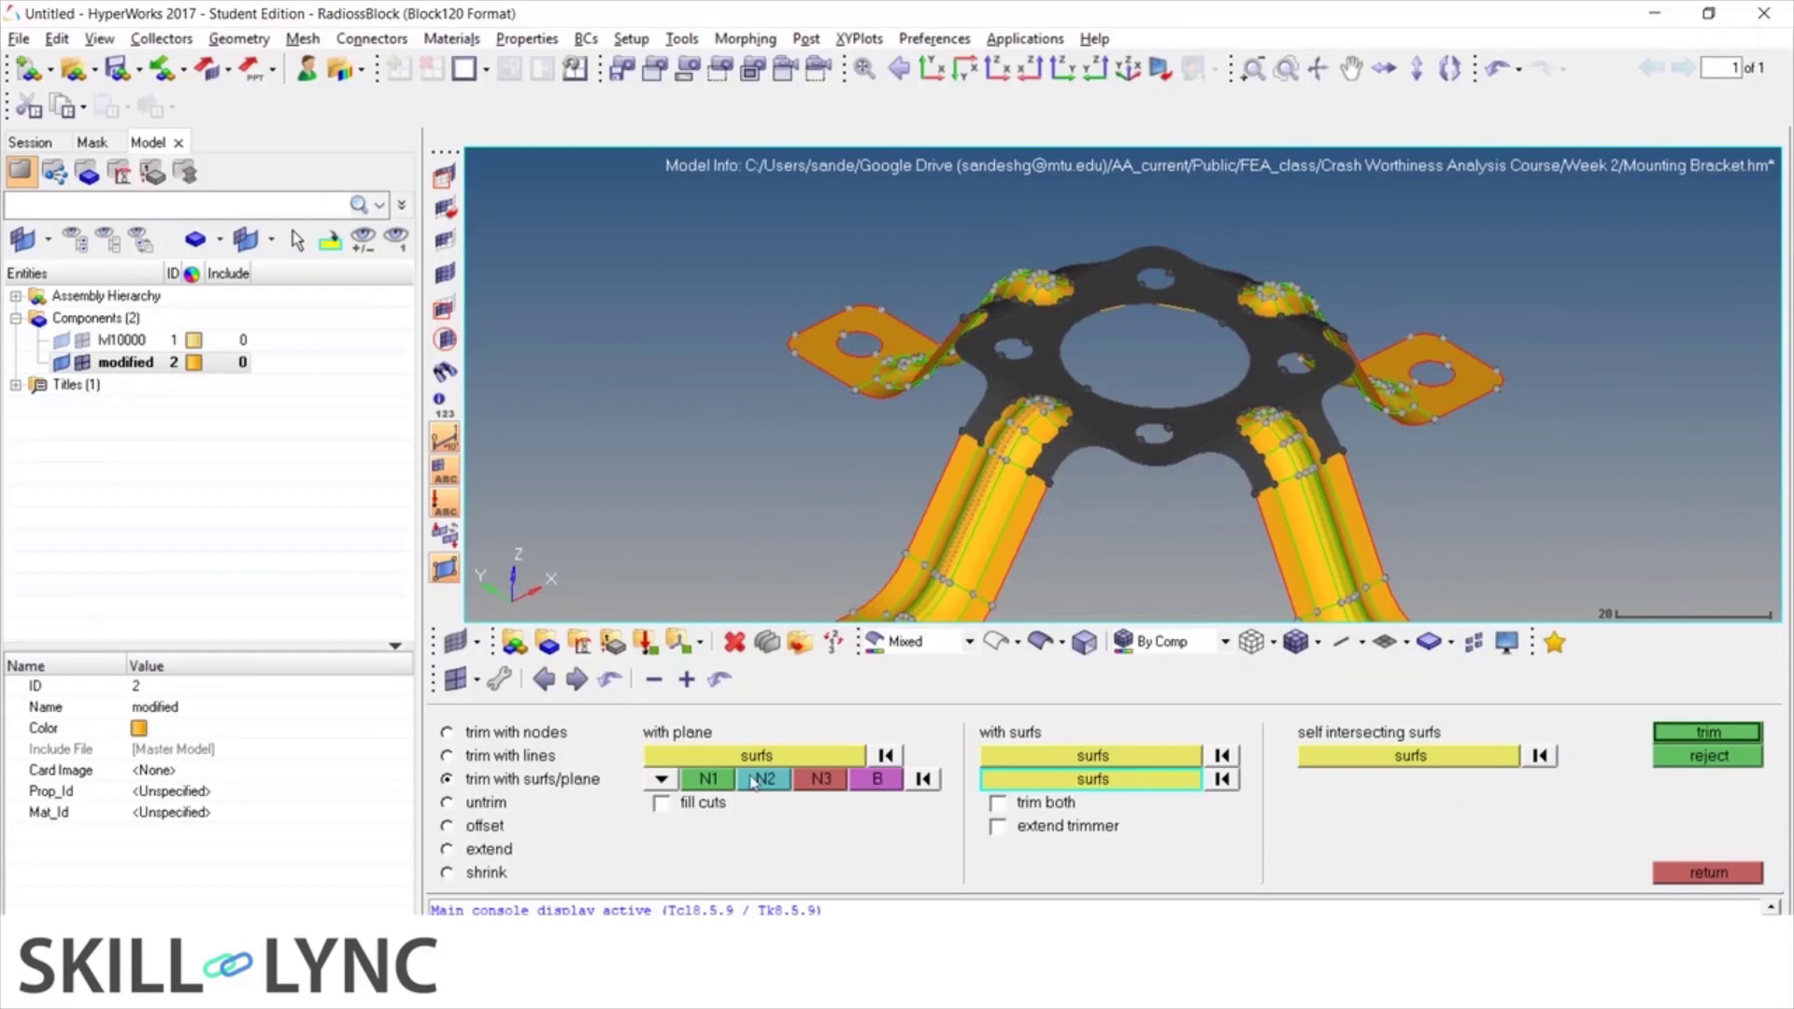
{"action": "left_click", "coordinate": [553, 783]}
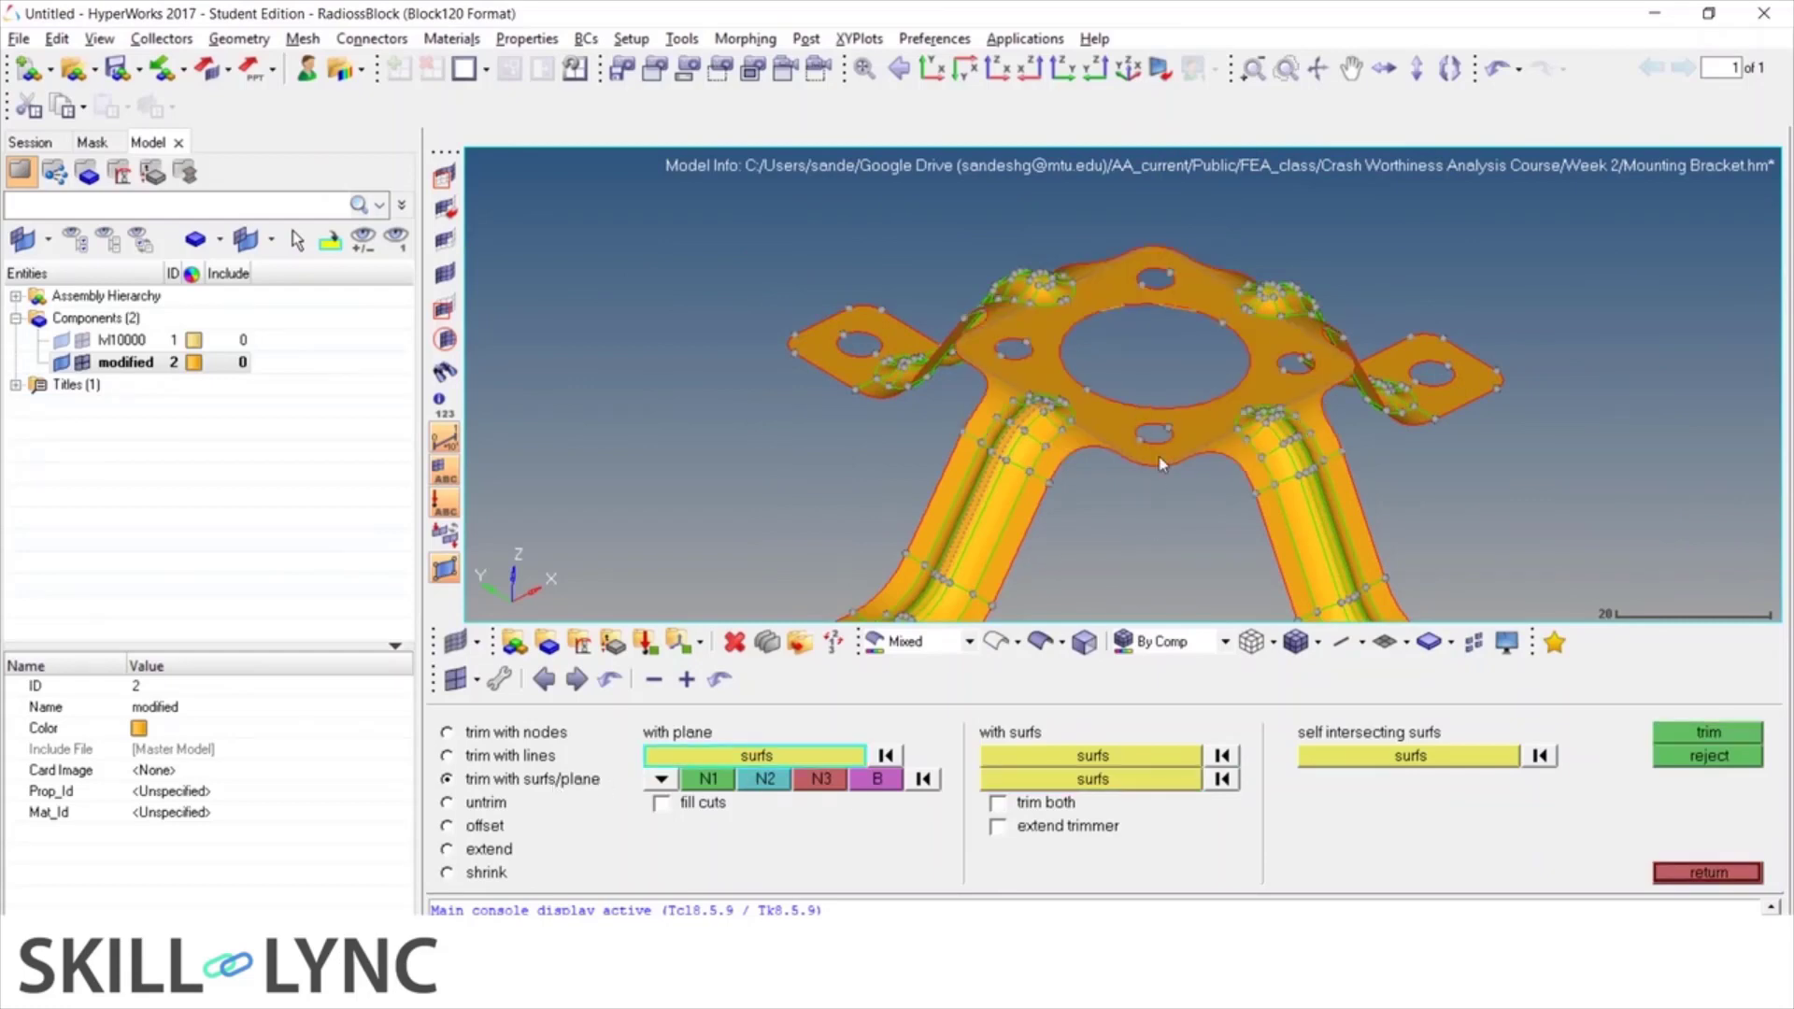
Examine the midsurface hub, arms and bead ends from several angles, closing in on the bead end at the hub
{"action": "scroll", "coordinate": [1162, 465], "scroll_direction": "up", "scroll_amount": 3}
{"action": "scroll", "coordinate": [987, 422], "scroll_direction": "down", "scroll_amount": 3}
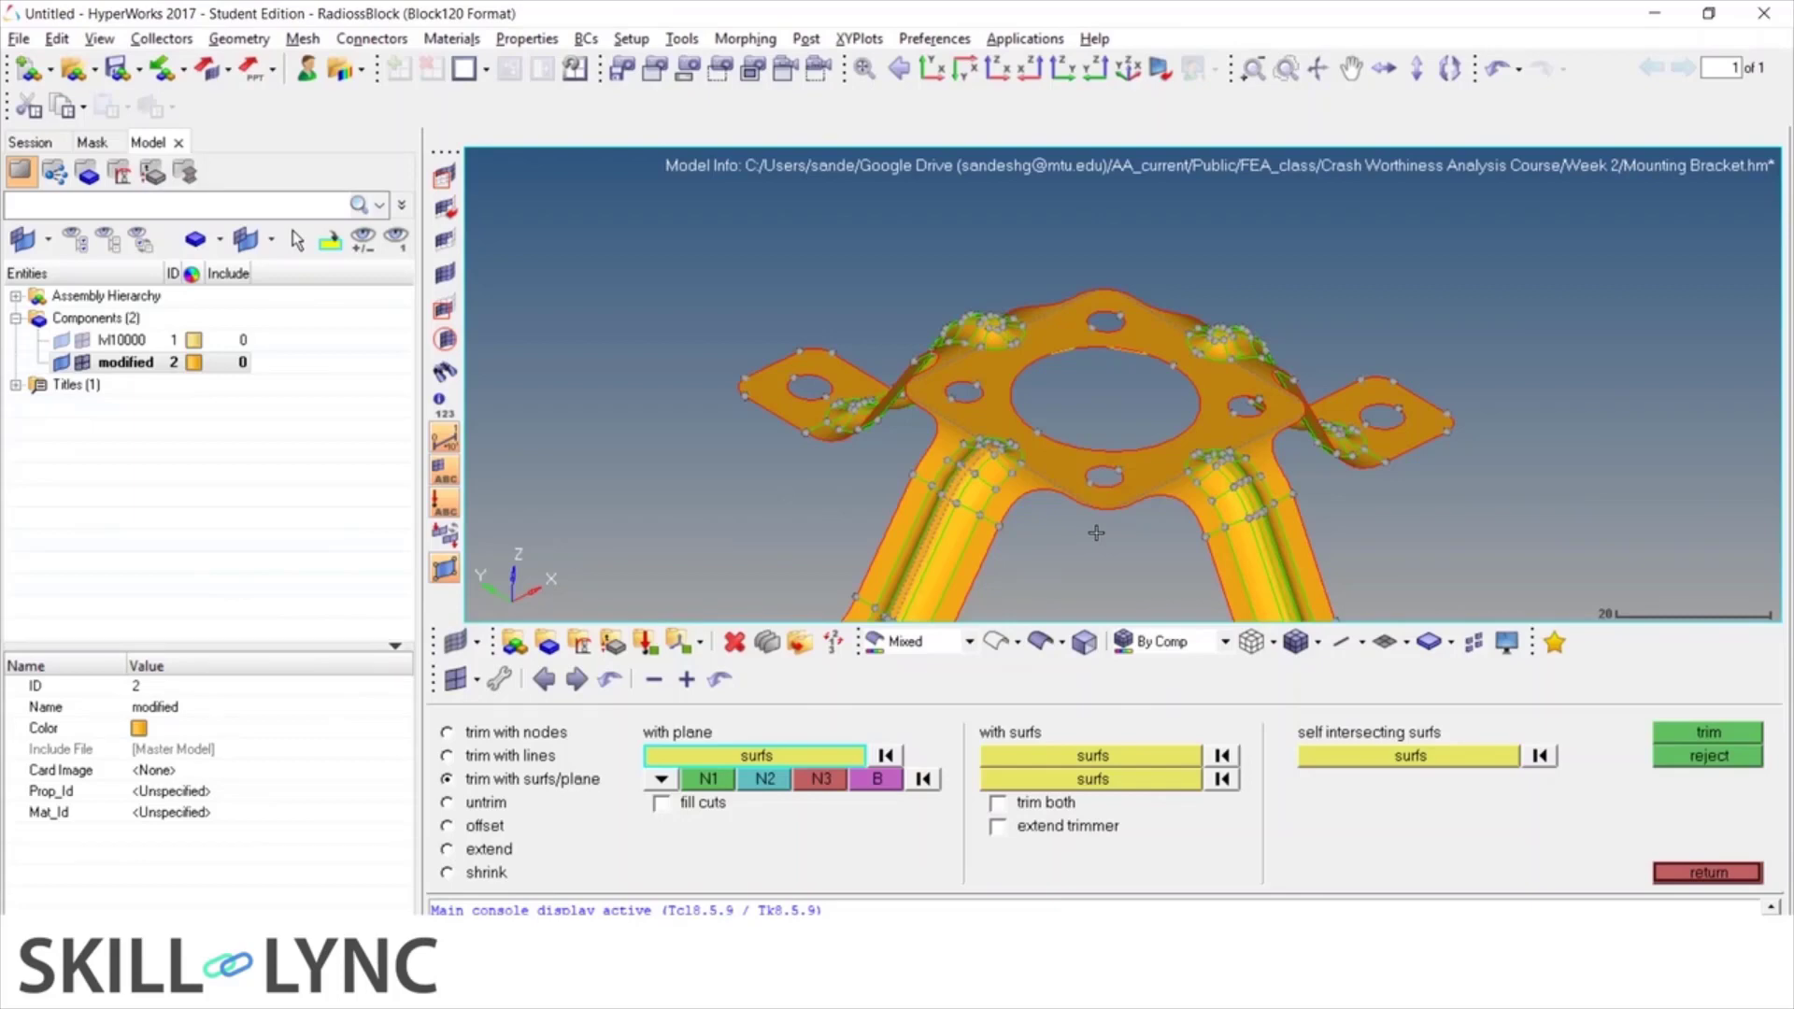
{"action": "scroll", "coordinate": [1096, 384], "scroll_direction": "down", "scroll_amount": 5, "text": "ctrl"}
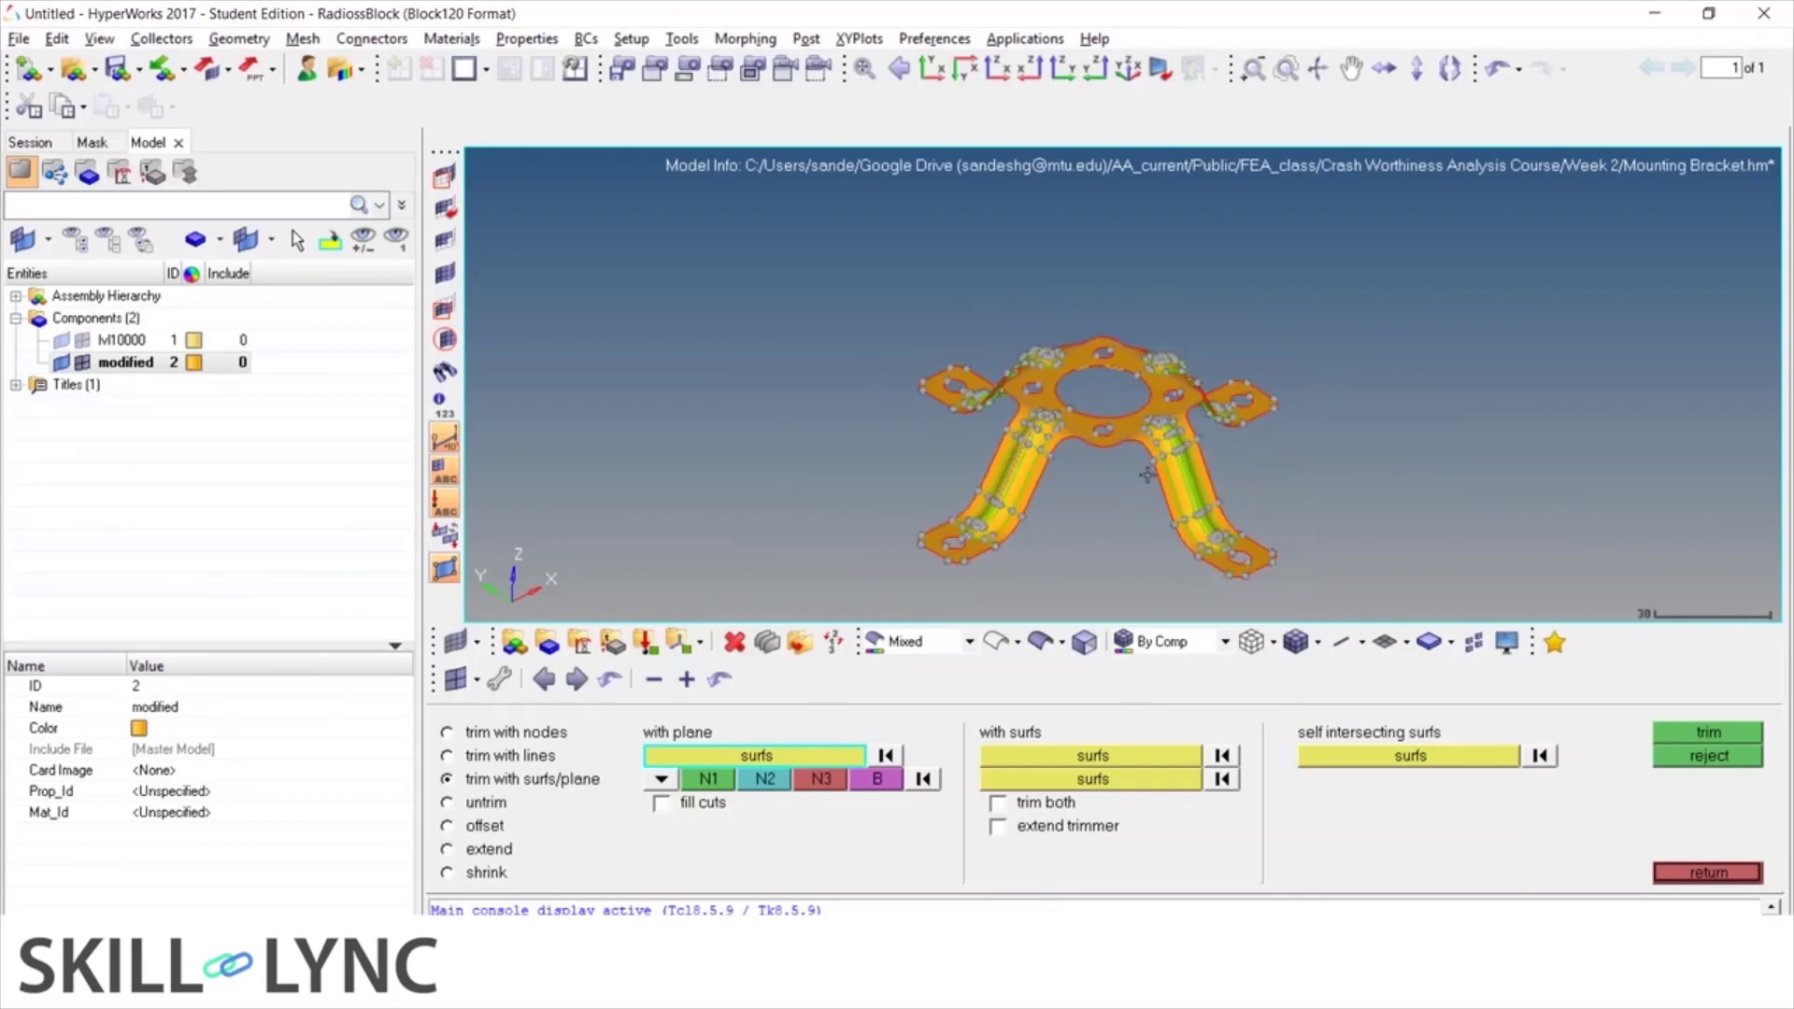
{"action": "left_click_drag", "start_coordinate": [1206, 519], "coordinate": [1001, 595], "text": "ctrl"}
{"action": "scroll", "coordinate": [1103, 513], "scroll_direction": "up", "scroll_amount": 6, "text": "ctrl"}
{"action": "left_click_drag", "start_coordinate": [1103, 531], "coordinate": [1013, 525], "text": "ctrl"}
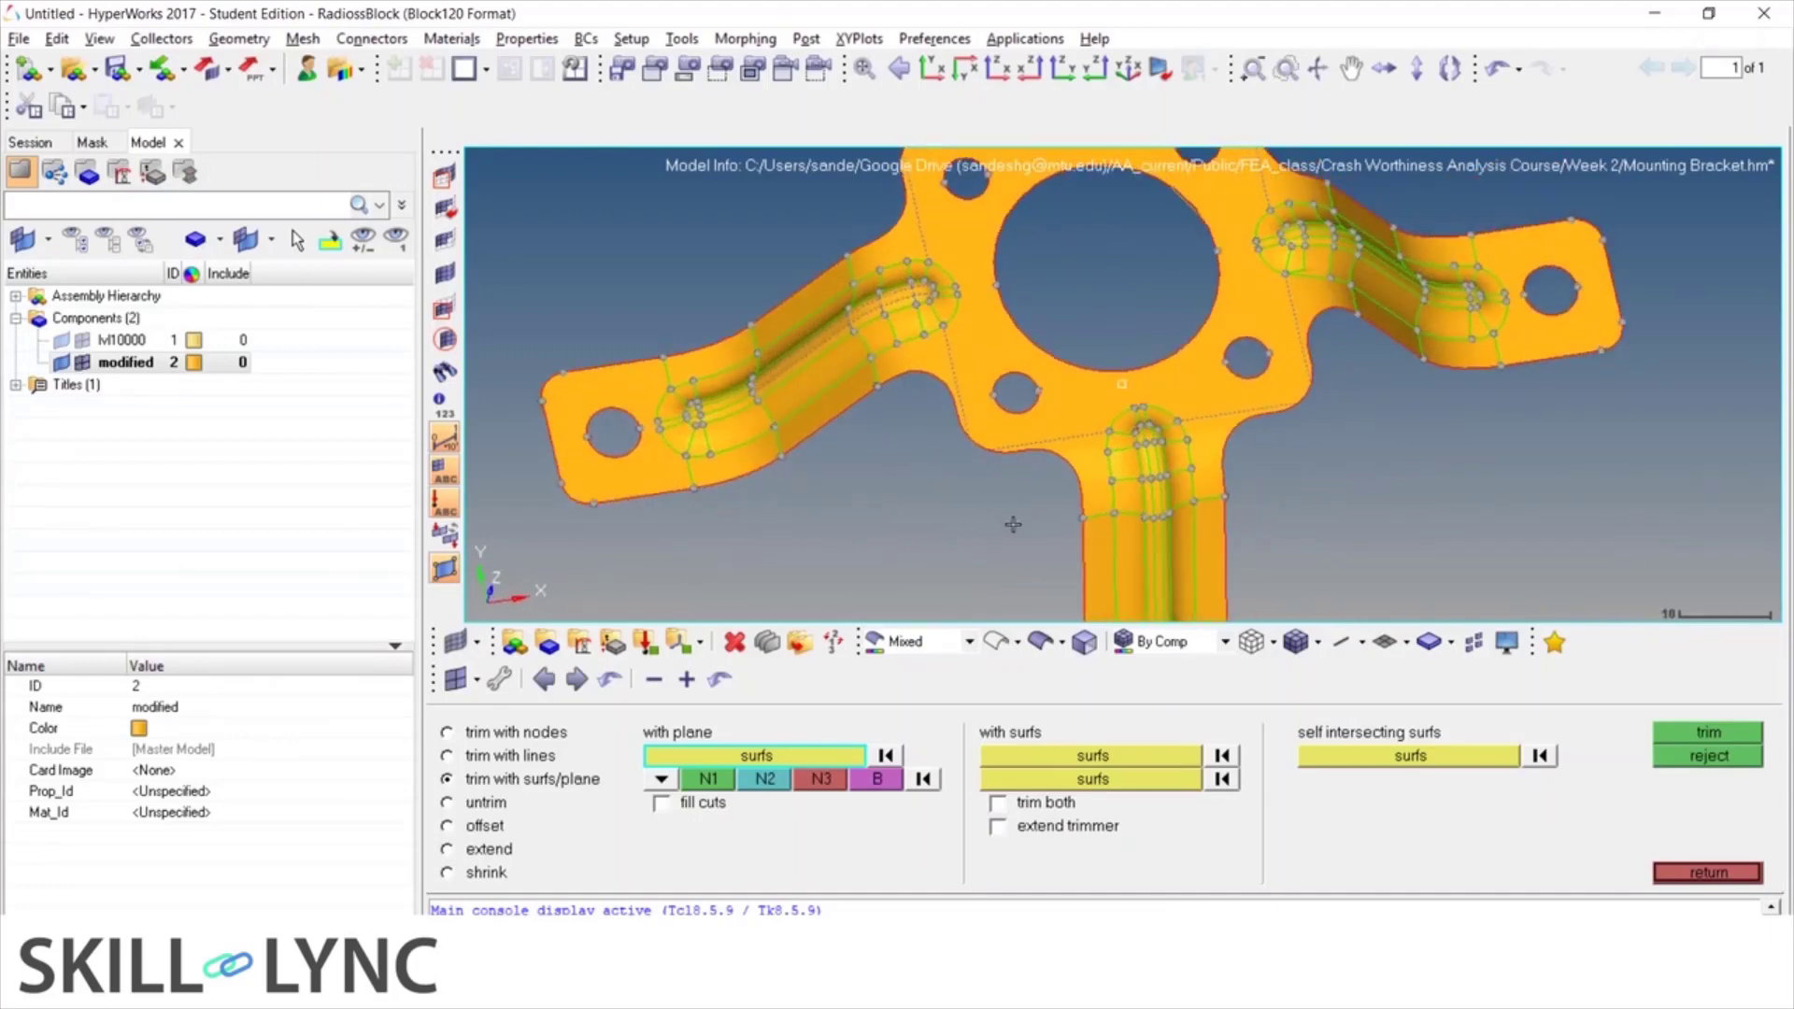
{"action": "scroll", "coordinate": [1021, 498], "scroll_direction": "down", "scroll_amount": 5, "text": "ctrl"}
{"action": "left_click_drag", "start_coordinate": [1156, 447], "coordinate": [1056, 439], "text": "ctrl"}
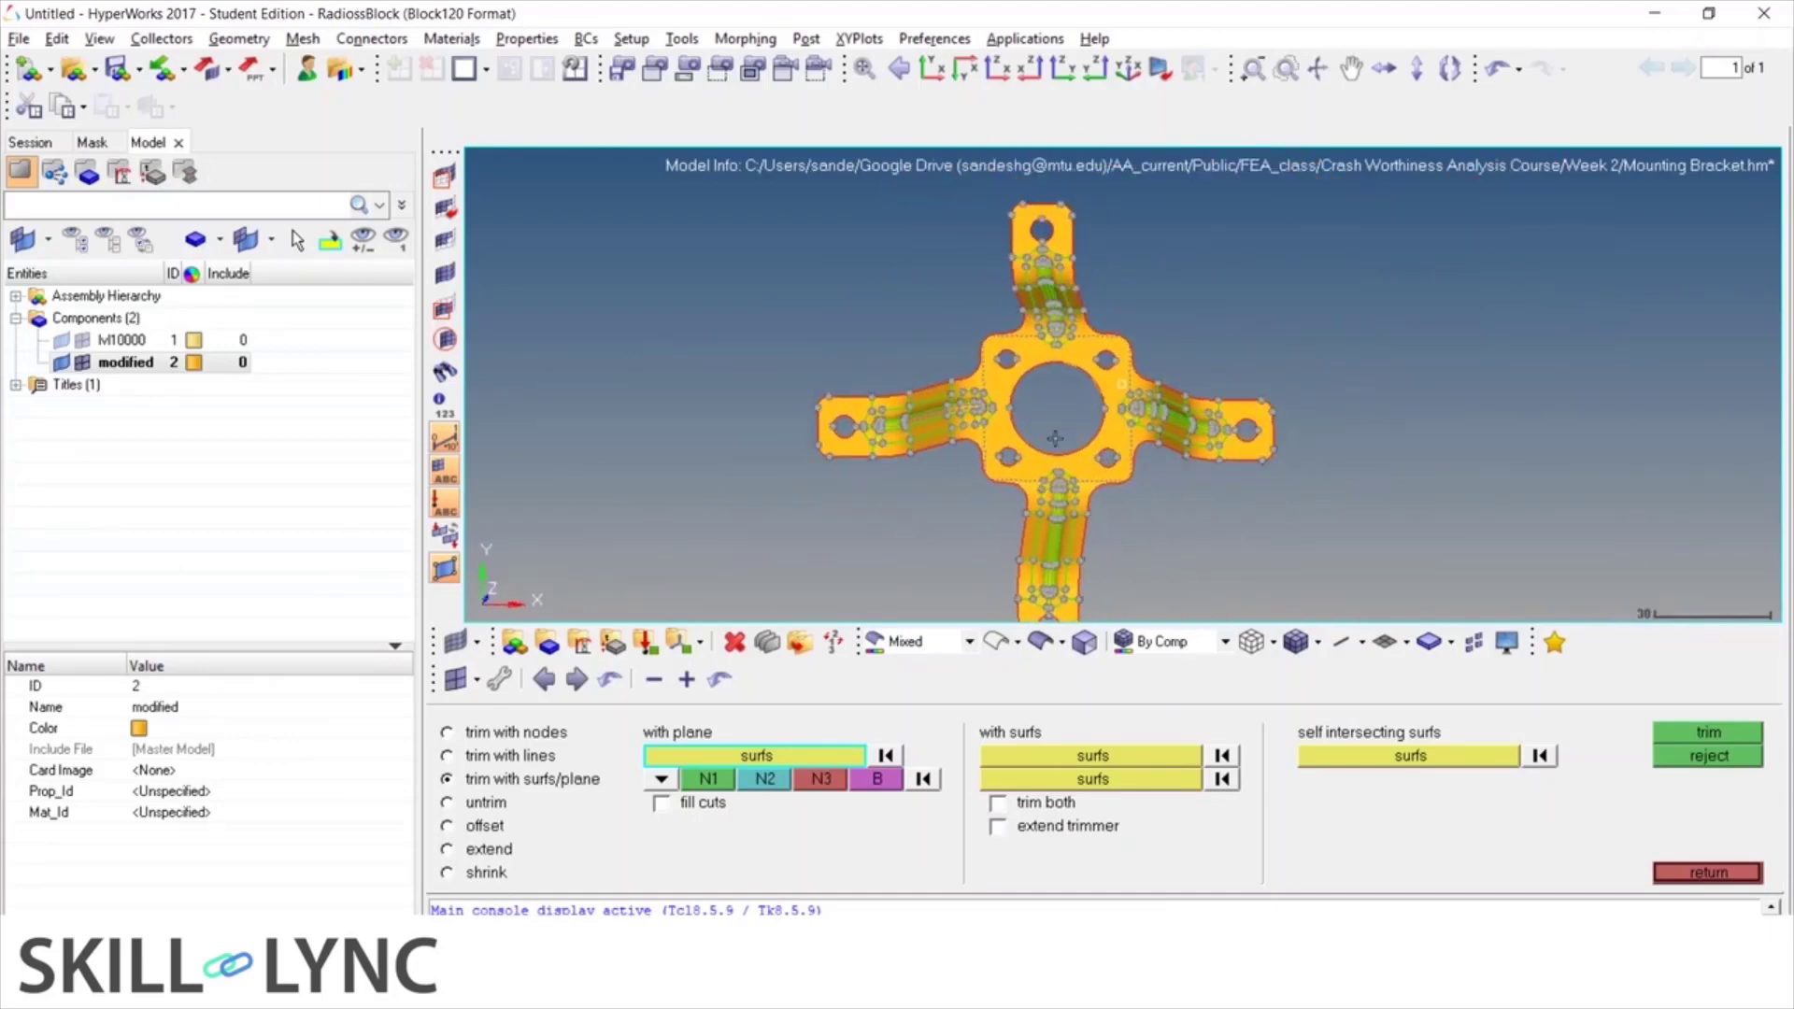
{"action": "scroll", "coordinate": [1069, 259], "scroll_direction": "up", "scroll_amount": 5, "text": "ctrl"}
{"action": "left_click_drag", "start_coordinate": [1056, 374], "coordinate": [1037, 468], "text": "ctrl"}
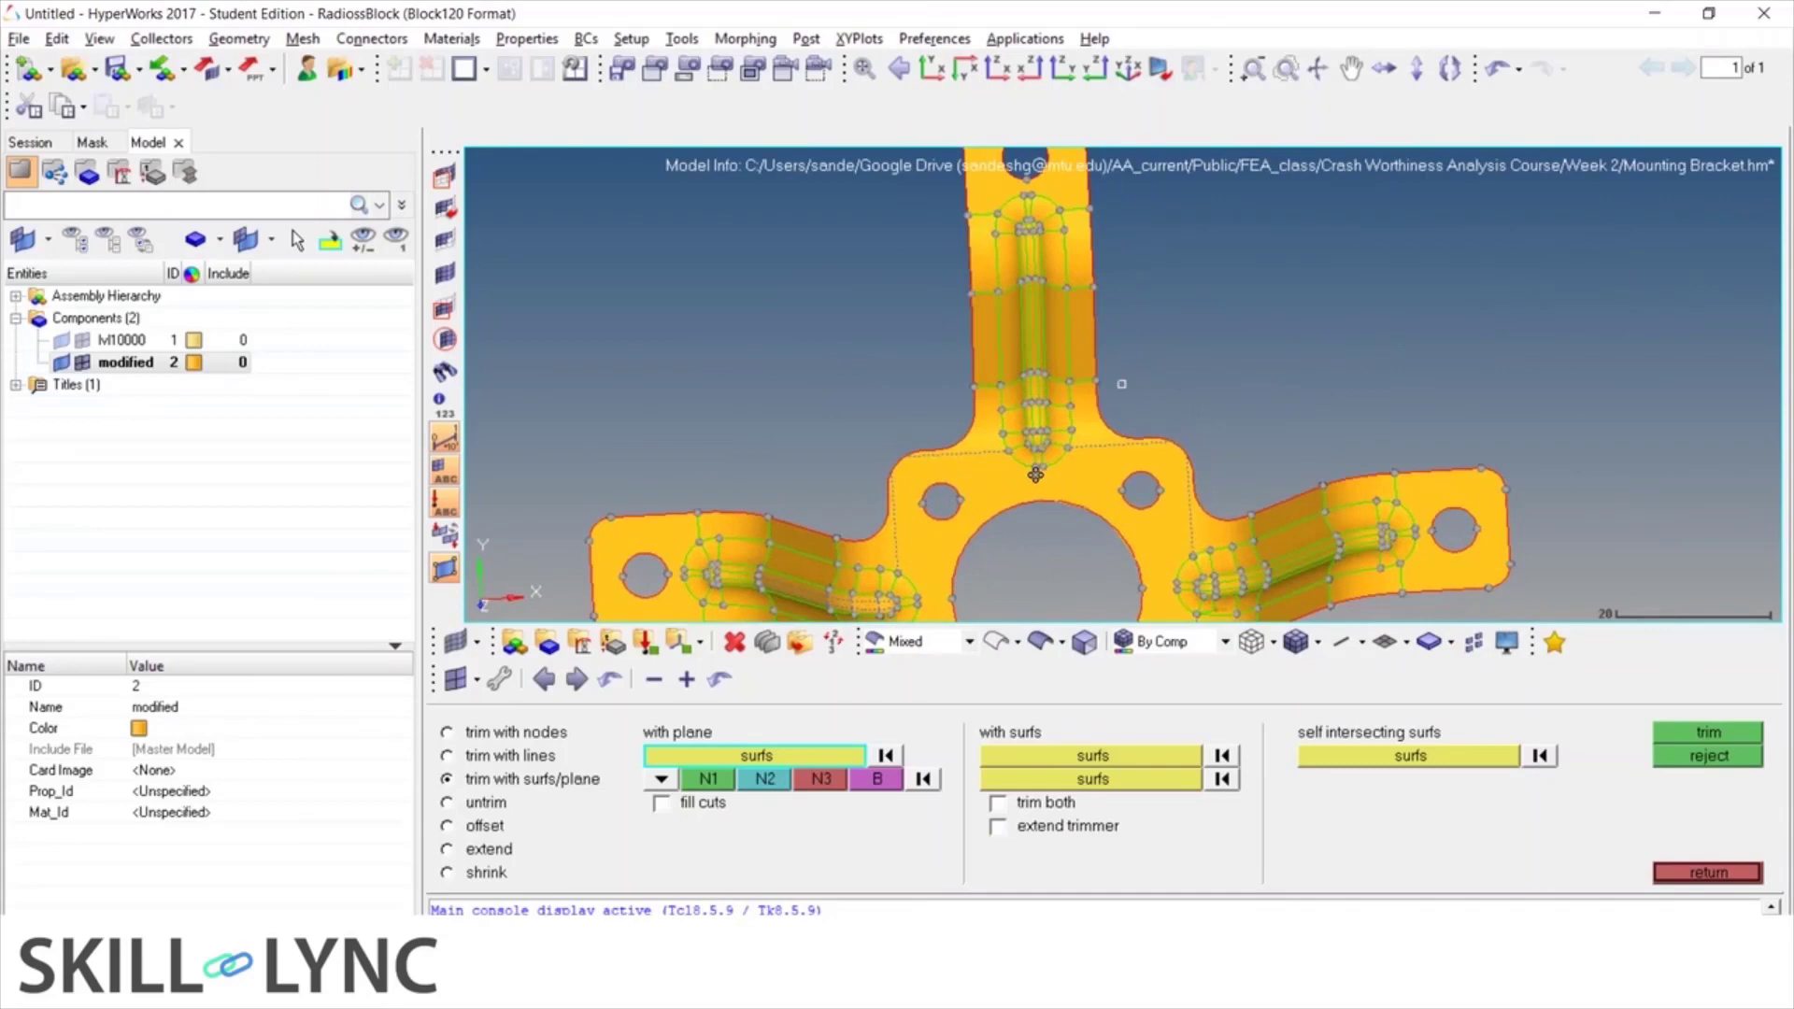
{"action": "scroll", "coordinate": [1032, 449], "scroll_direction": "up", "scroll_amount": 6}
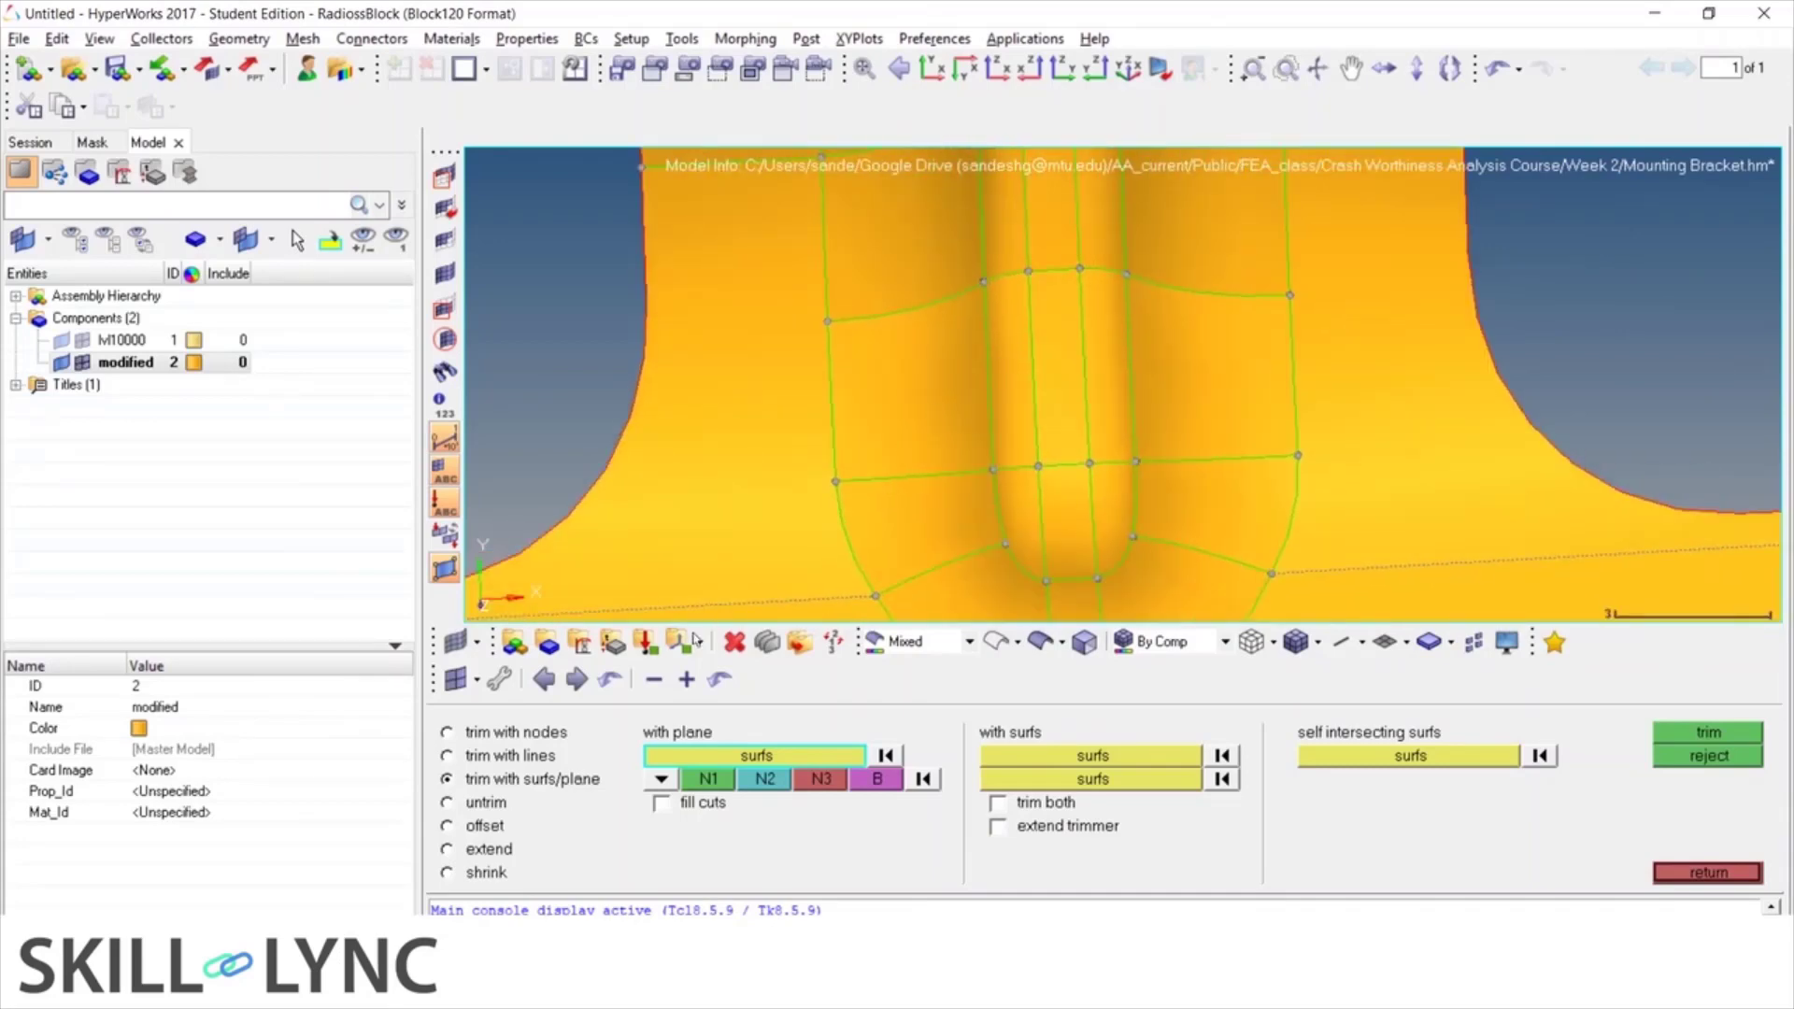
Switch surface editing to the offset method and examine the whole bracket from an angle
{"action": "left_click", "coordinate": [500, 808]}
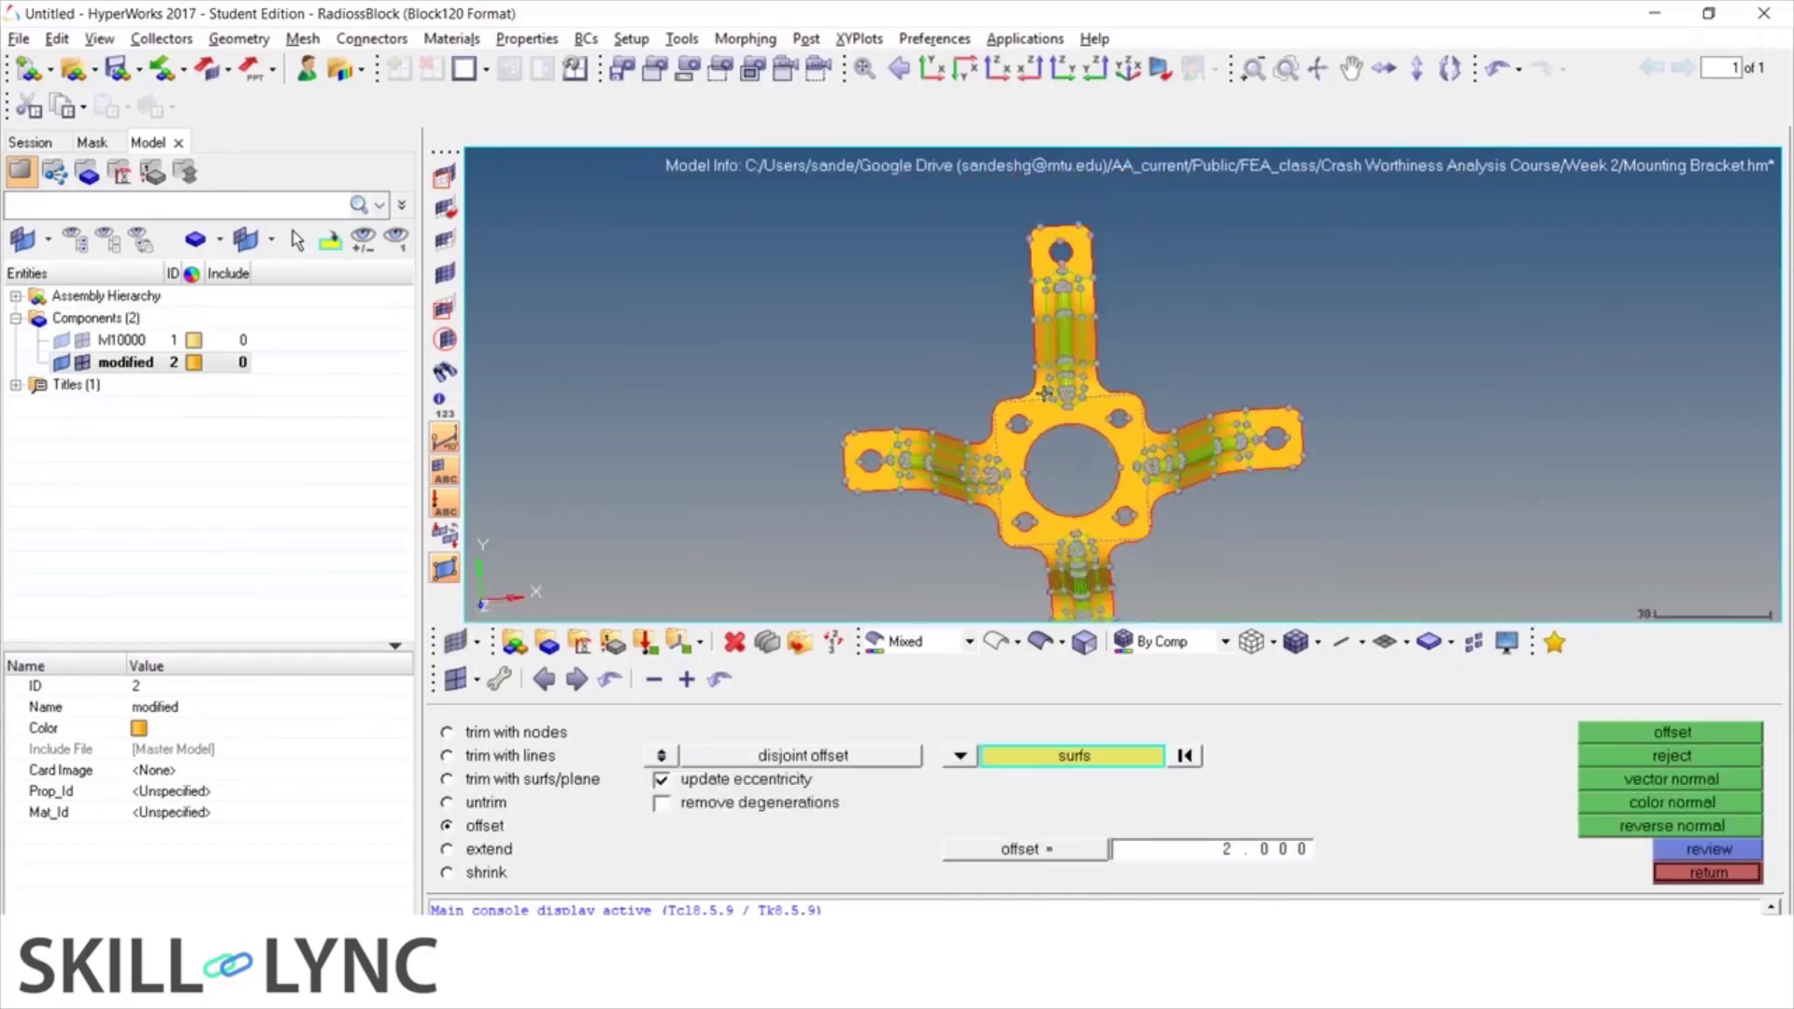
{"action": "scroll", "coordinate": [1077, 560], "scroll_direction": "down", "scroll_amount": 3, "text": "ctrl"}
{"action": "left_click_drag", "start_coordinate": [1077, 561], "coordinate": [996, 465], "text": "ctrl"}
{"action": "scroll", "coordinate": [996, 465], "scroll_direction": "up", "scroll_amount": 3, "text": "ctrl"}
{"action": "left_click_drag", "start_coordinate": [1105, 514], "coordinate": [1154, 475], "text": "ctrl"}
{"action": "right_click_drag", "start_coordinate": [1154, 475], "coordinate": [977, 420], "text": "ctrl"}
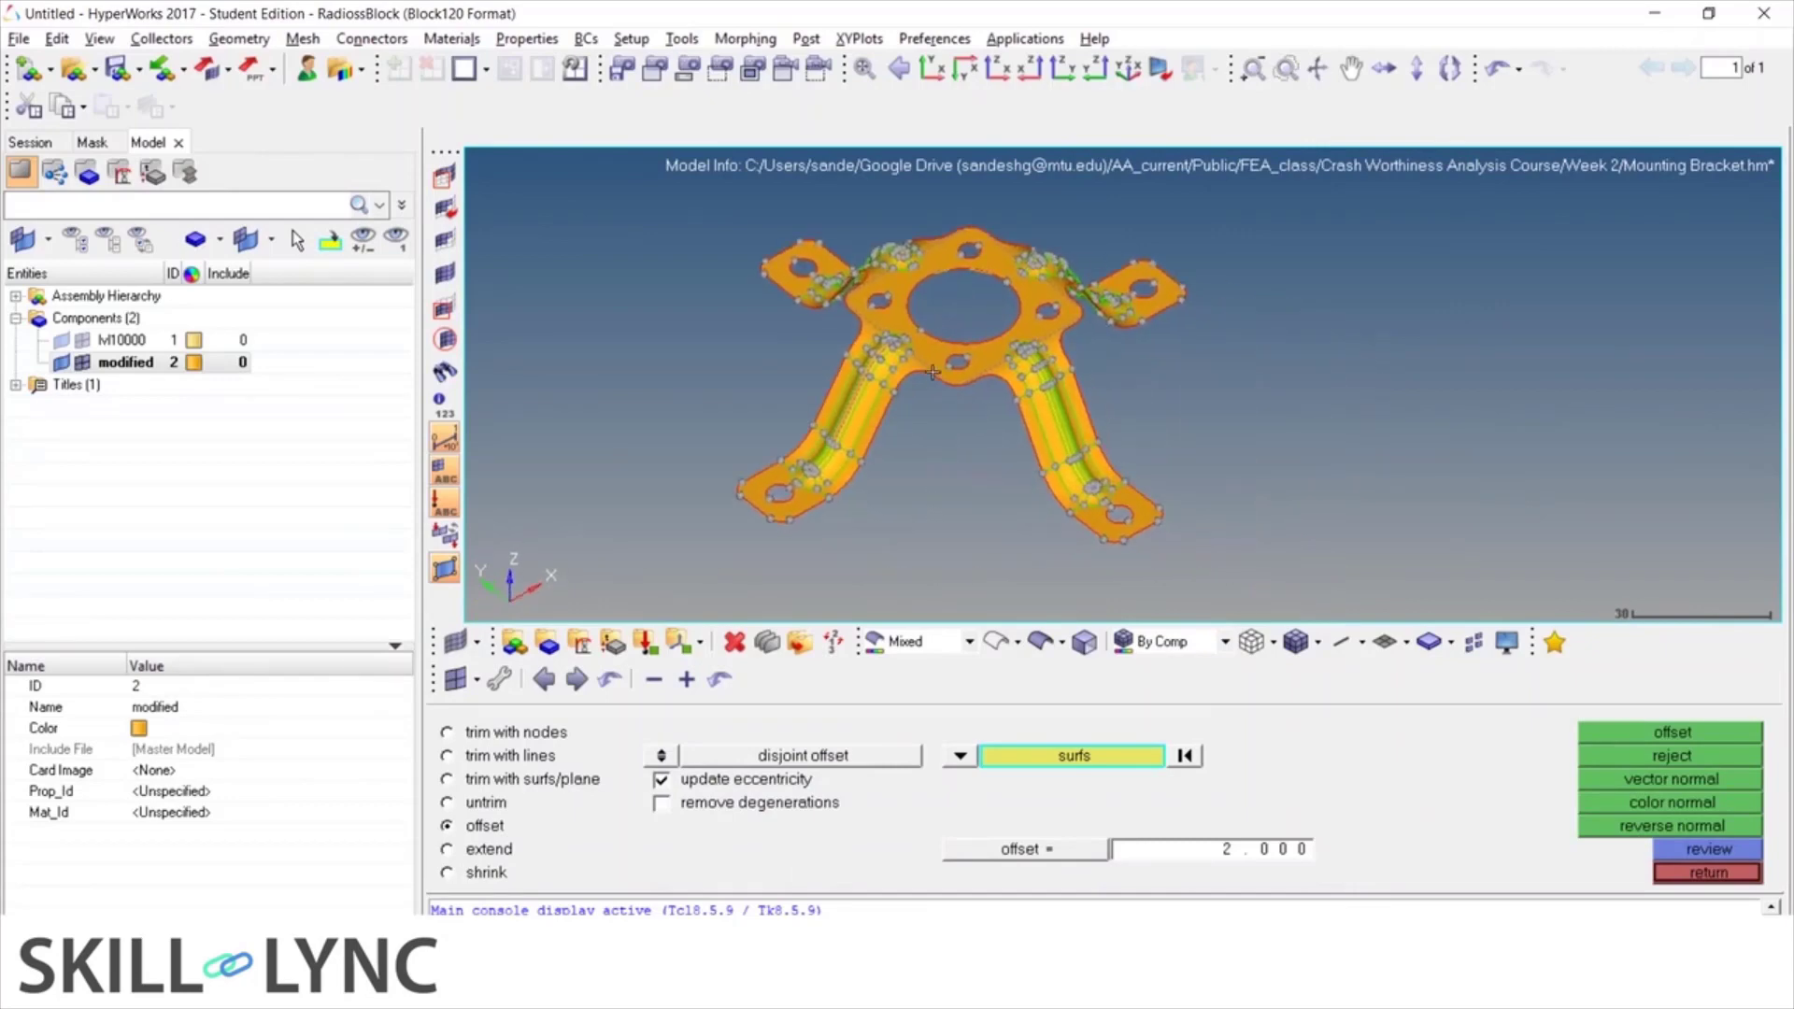
{"action": "scroll", "coordinate": [934, 373], "scroll_direction": "up", "scroll_amount": 4, "text": "ctrl"}
{"action": "scroll", "coordinate": [1051, 318], "scroll_direction": "down", "scroll_amount": 4, "text": "ctrl"}
{"action": "left_click_drag", "start_coordinate": [1086, 501], "coordinate": [1085, 464], "text": "ctrl"}
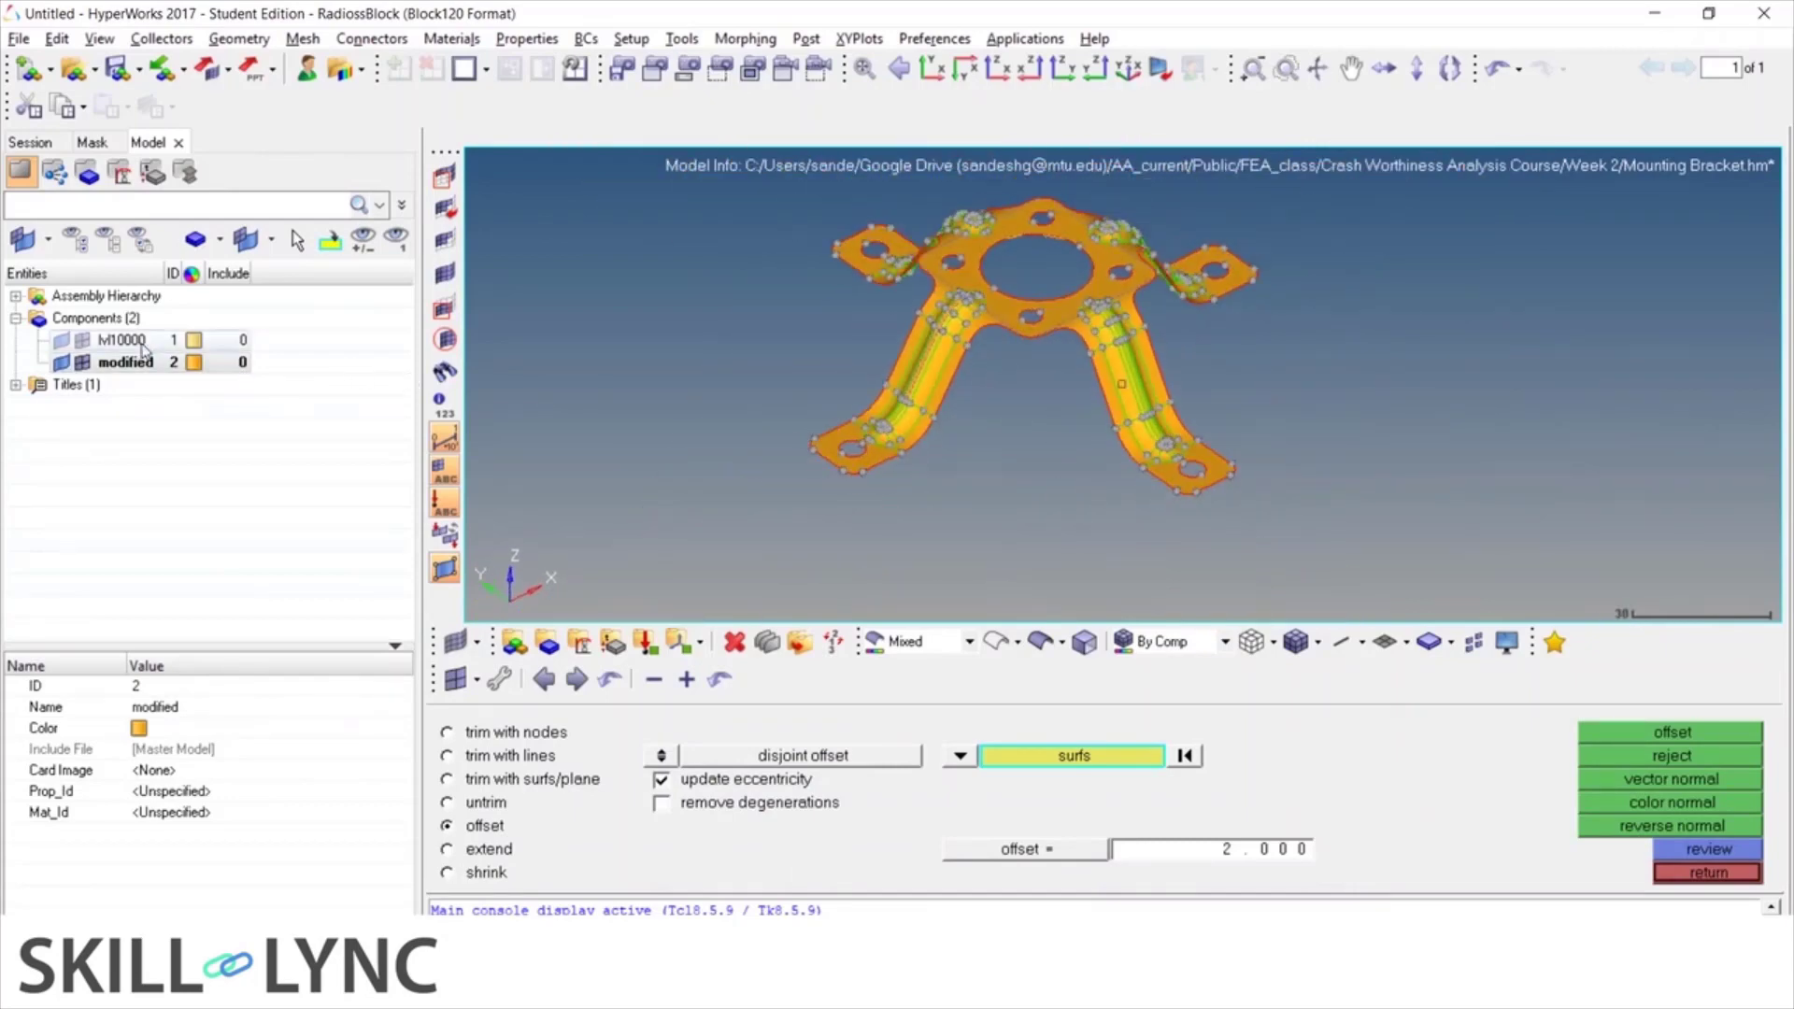
Show the lvl10000 geometry and hide the modified midsurface geometry
{"action": "left_click", "coordinate": [35, 341]}
{"action": "left_click", "coordinate": [79, 344]}
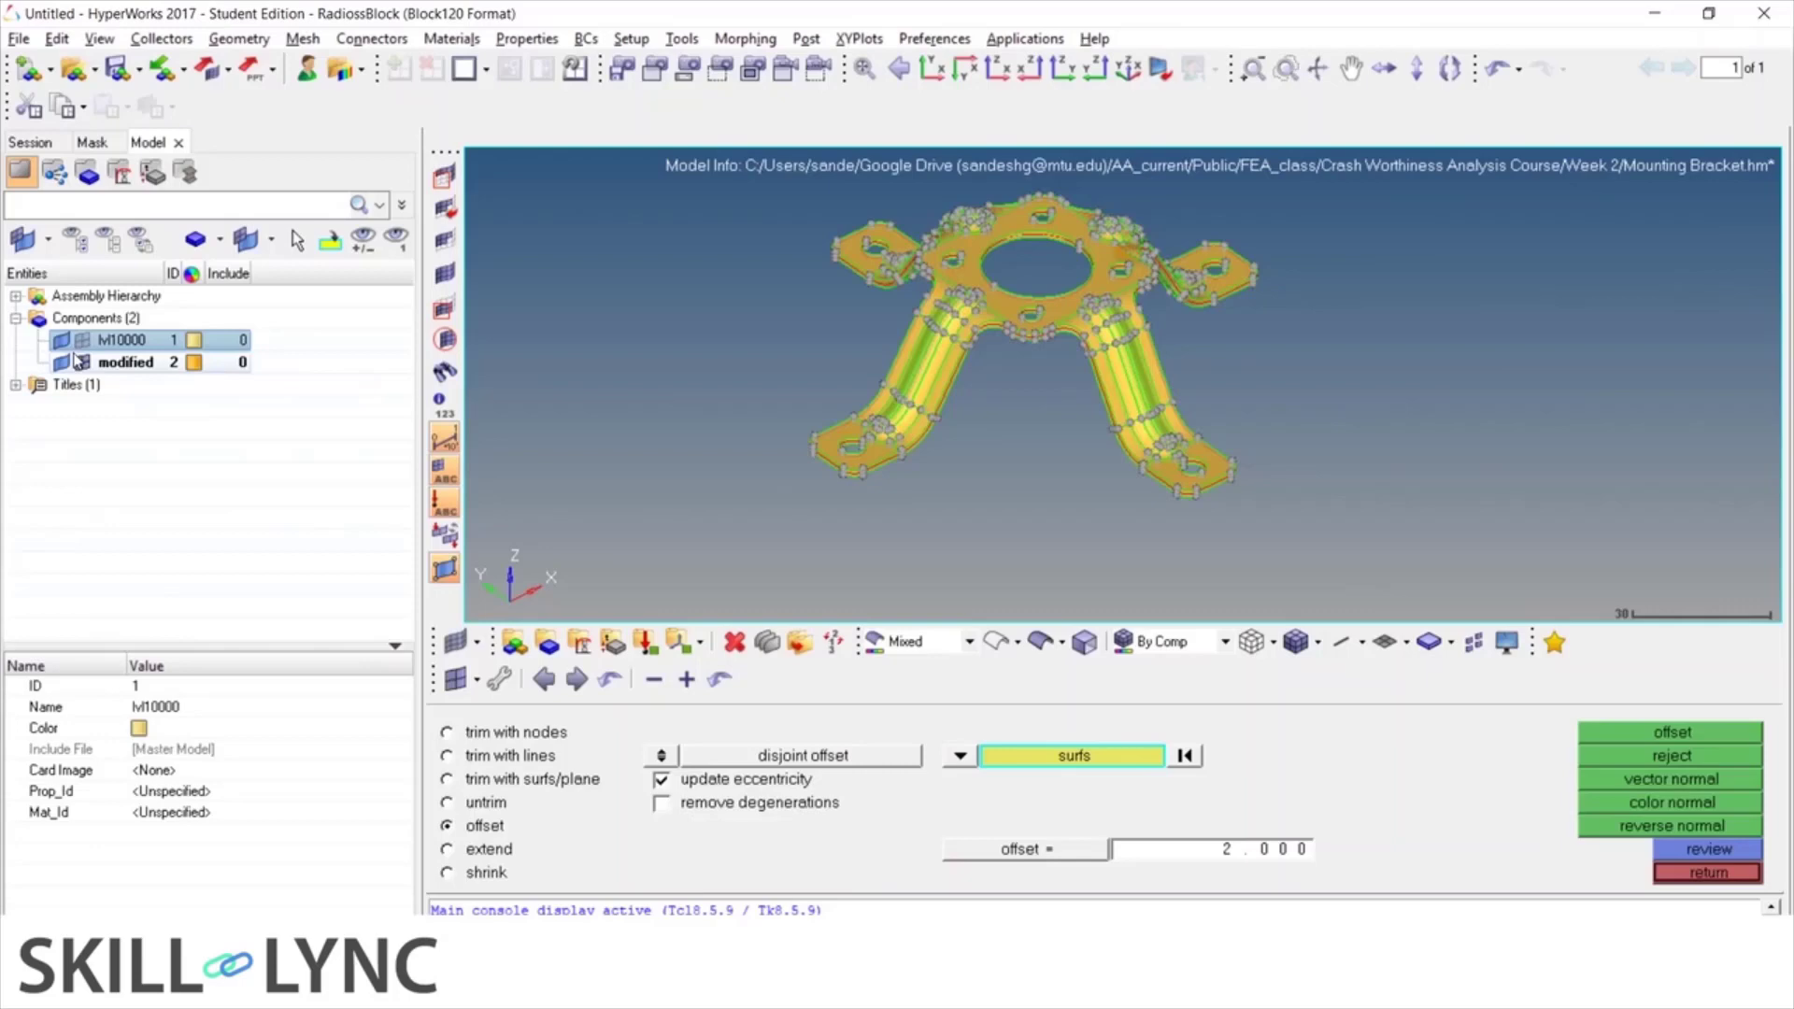
{"action": "left_click", "coordinate": [78, 362]}
Measure the bracket's thickness at the hub's outer edge between the two opposite corner points, using the two points distance method
{"action": "scroll", "coordinate": [987, 357], "scroll_direction": "up", "scroll_amount": 10}
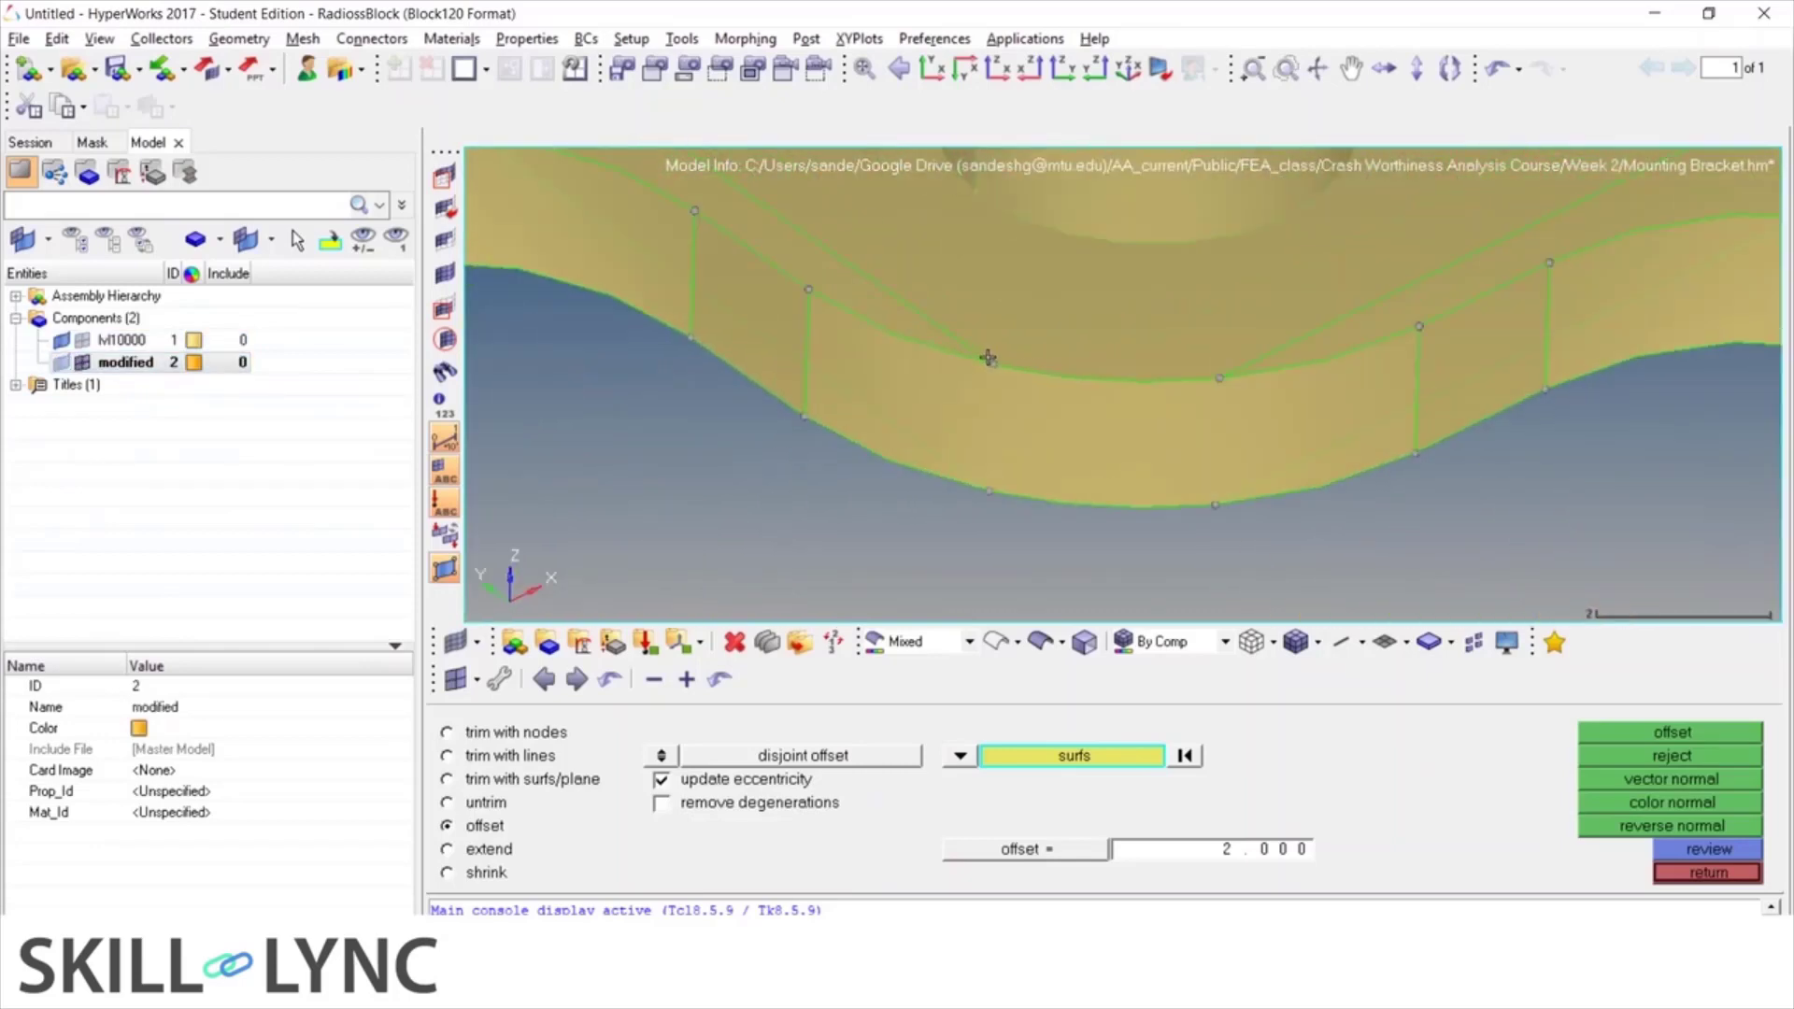
{"action": "key", "text": "F4"}
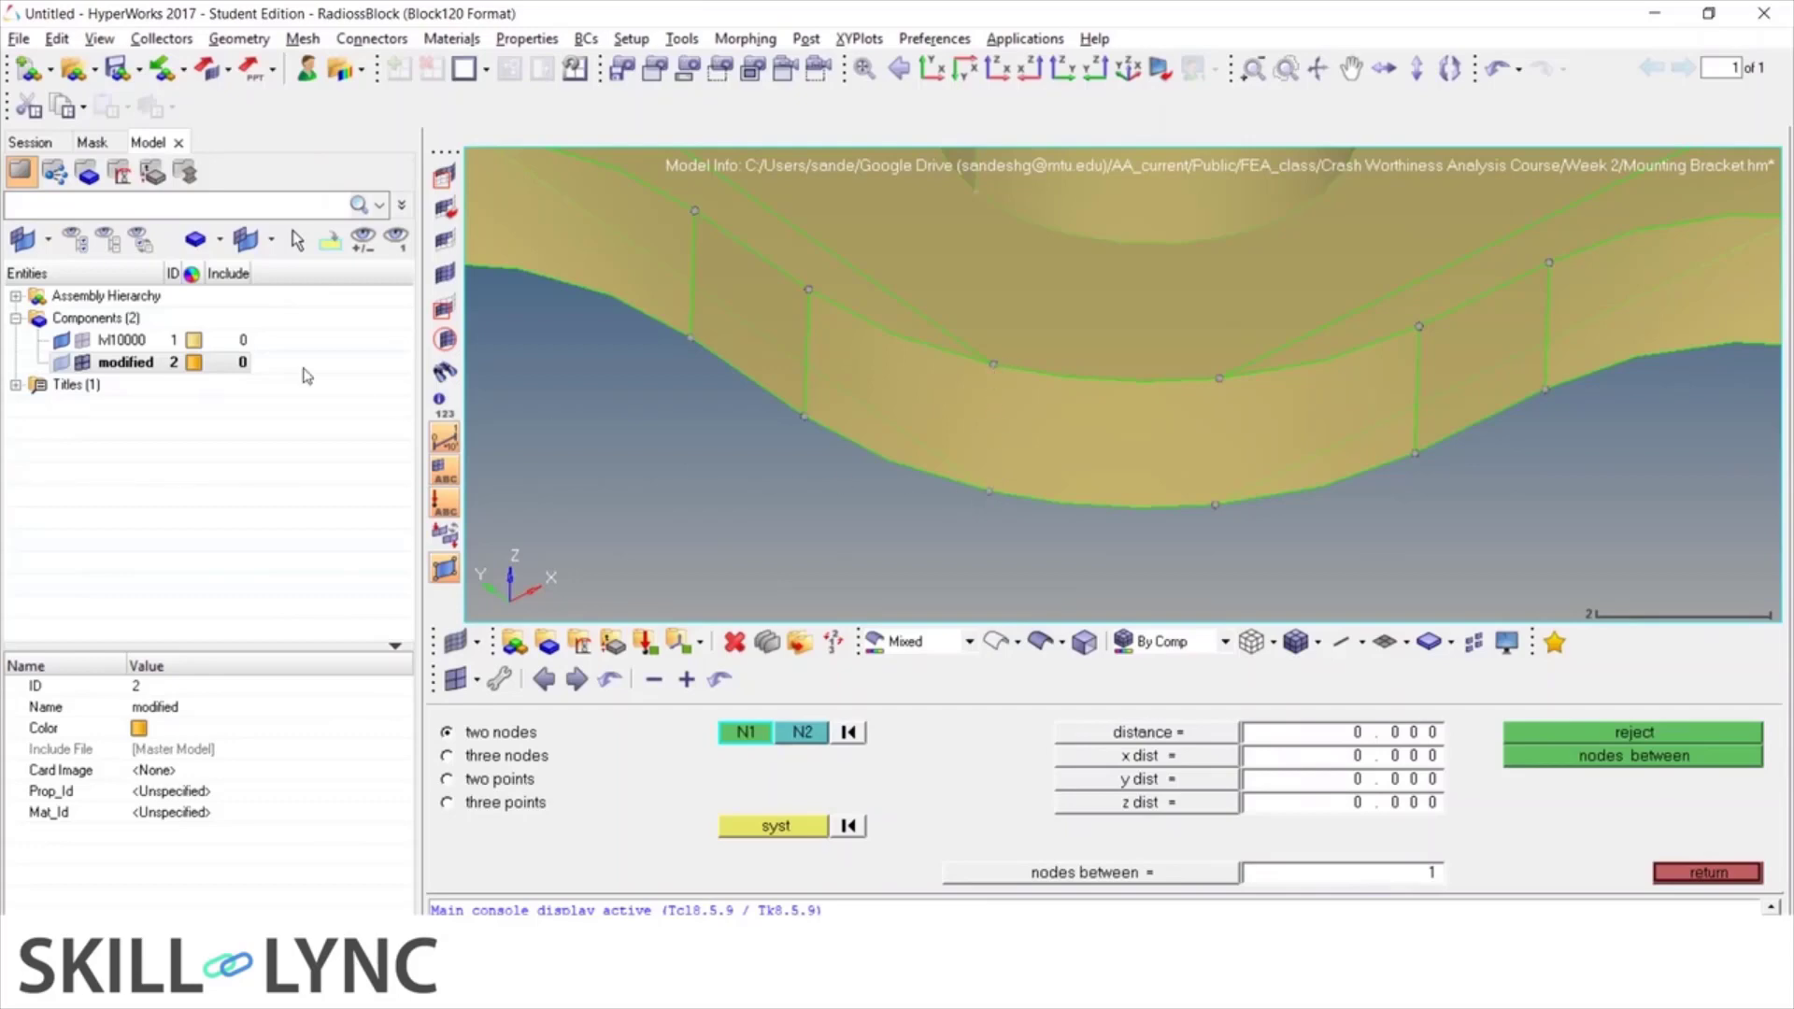
{"action": "left_click", "coordinate": [496, 781]}
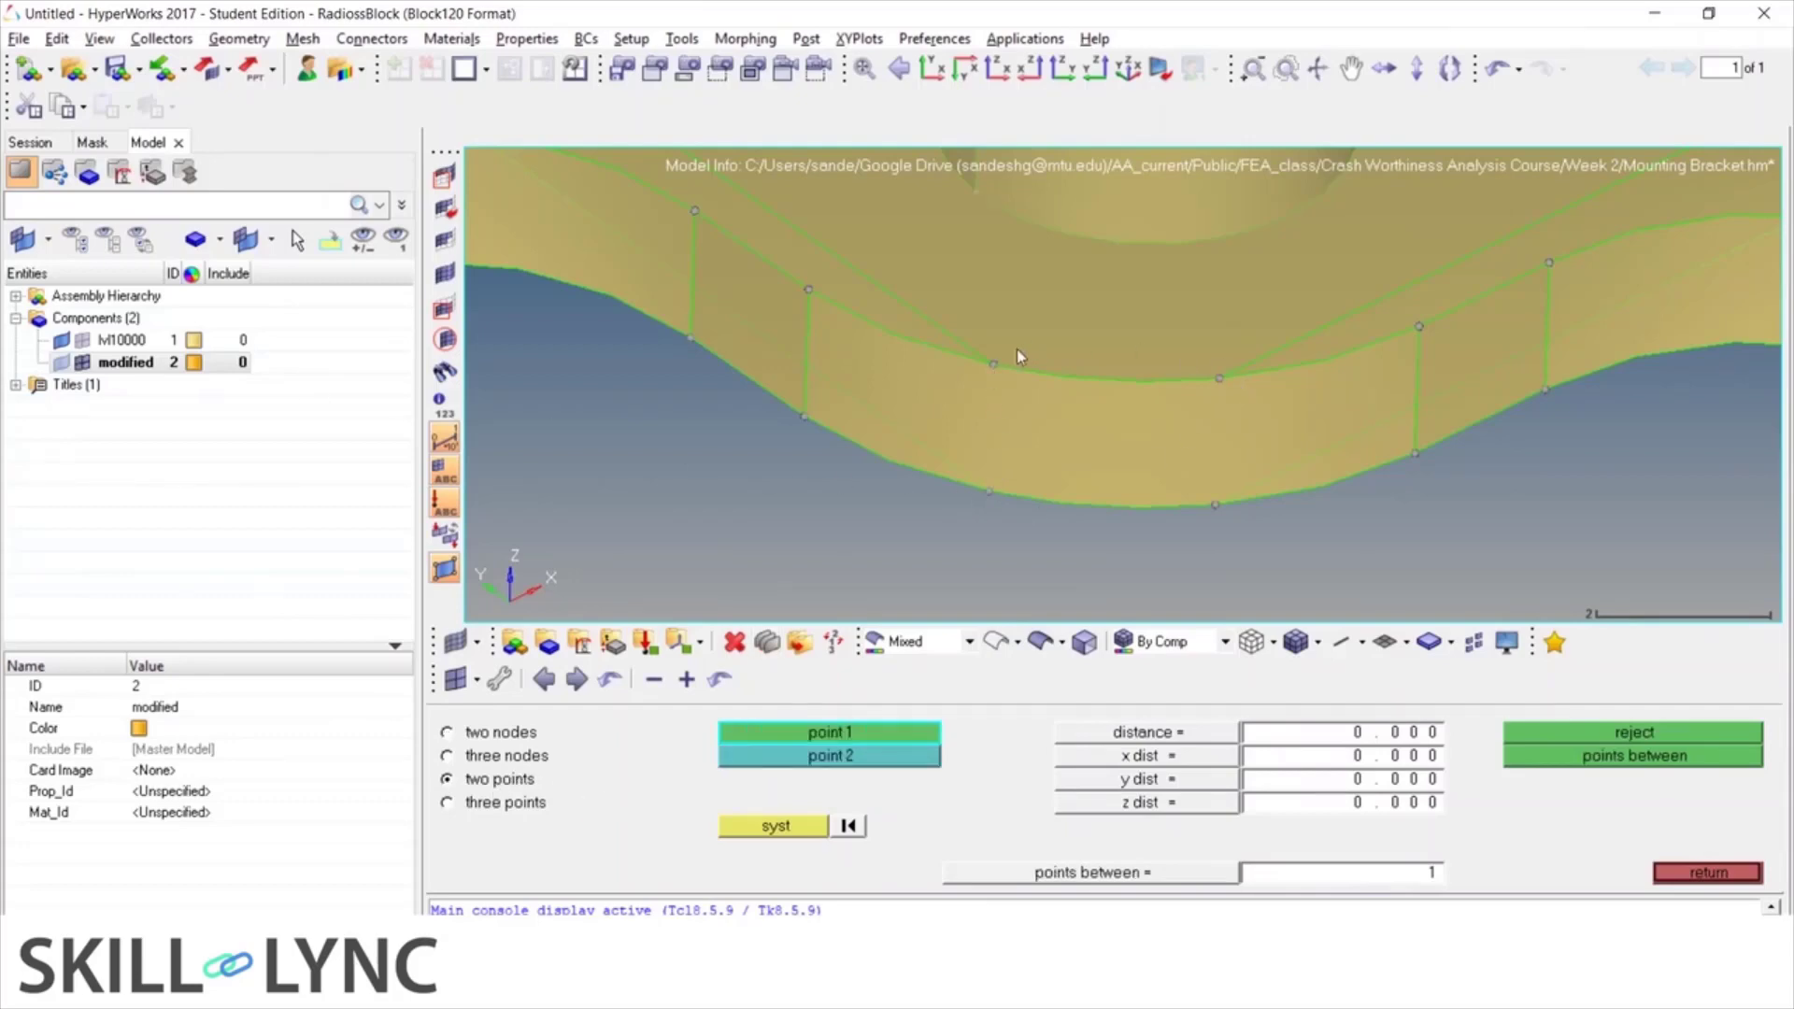
{"action": "left_click", "coordinate": [994, 365]}
{"action": "left_click", "coordinate": [989, 490]}
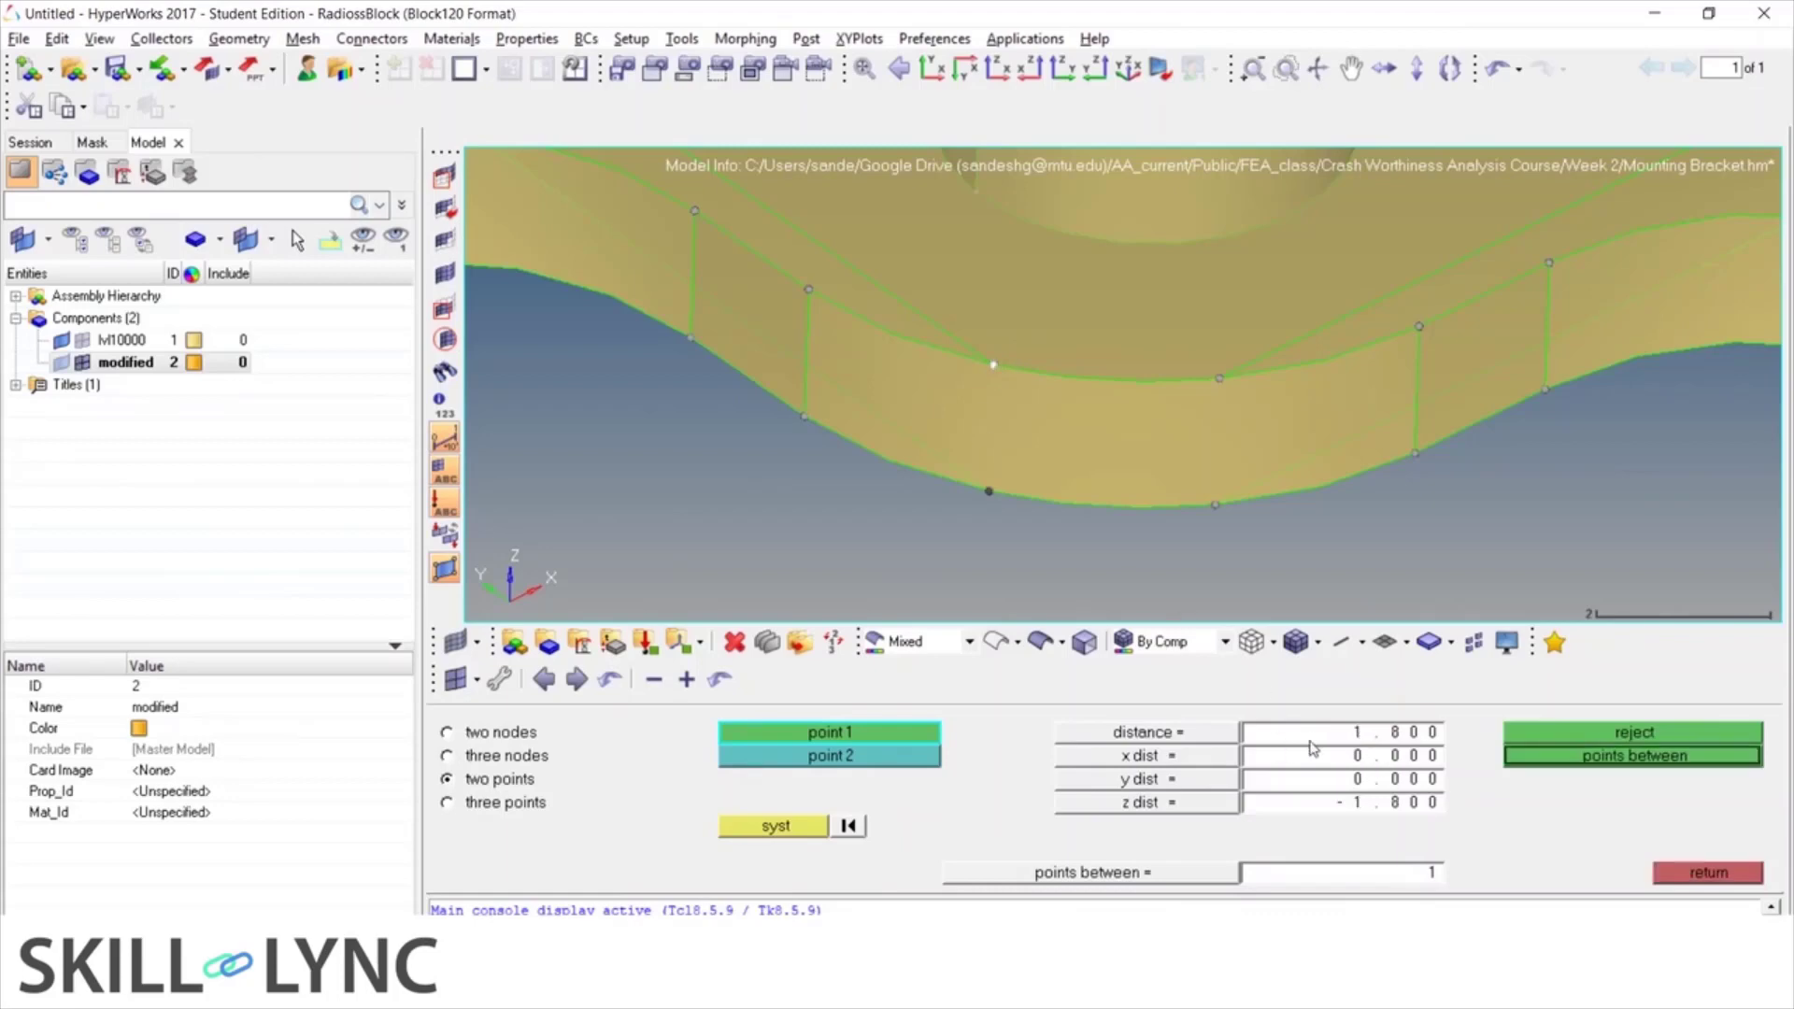
Close the distance measurement and examine the bracket's hub and arms
{"action": "left_click", "coordinate": [1340, 734]}
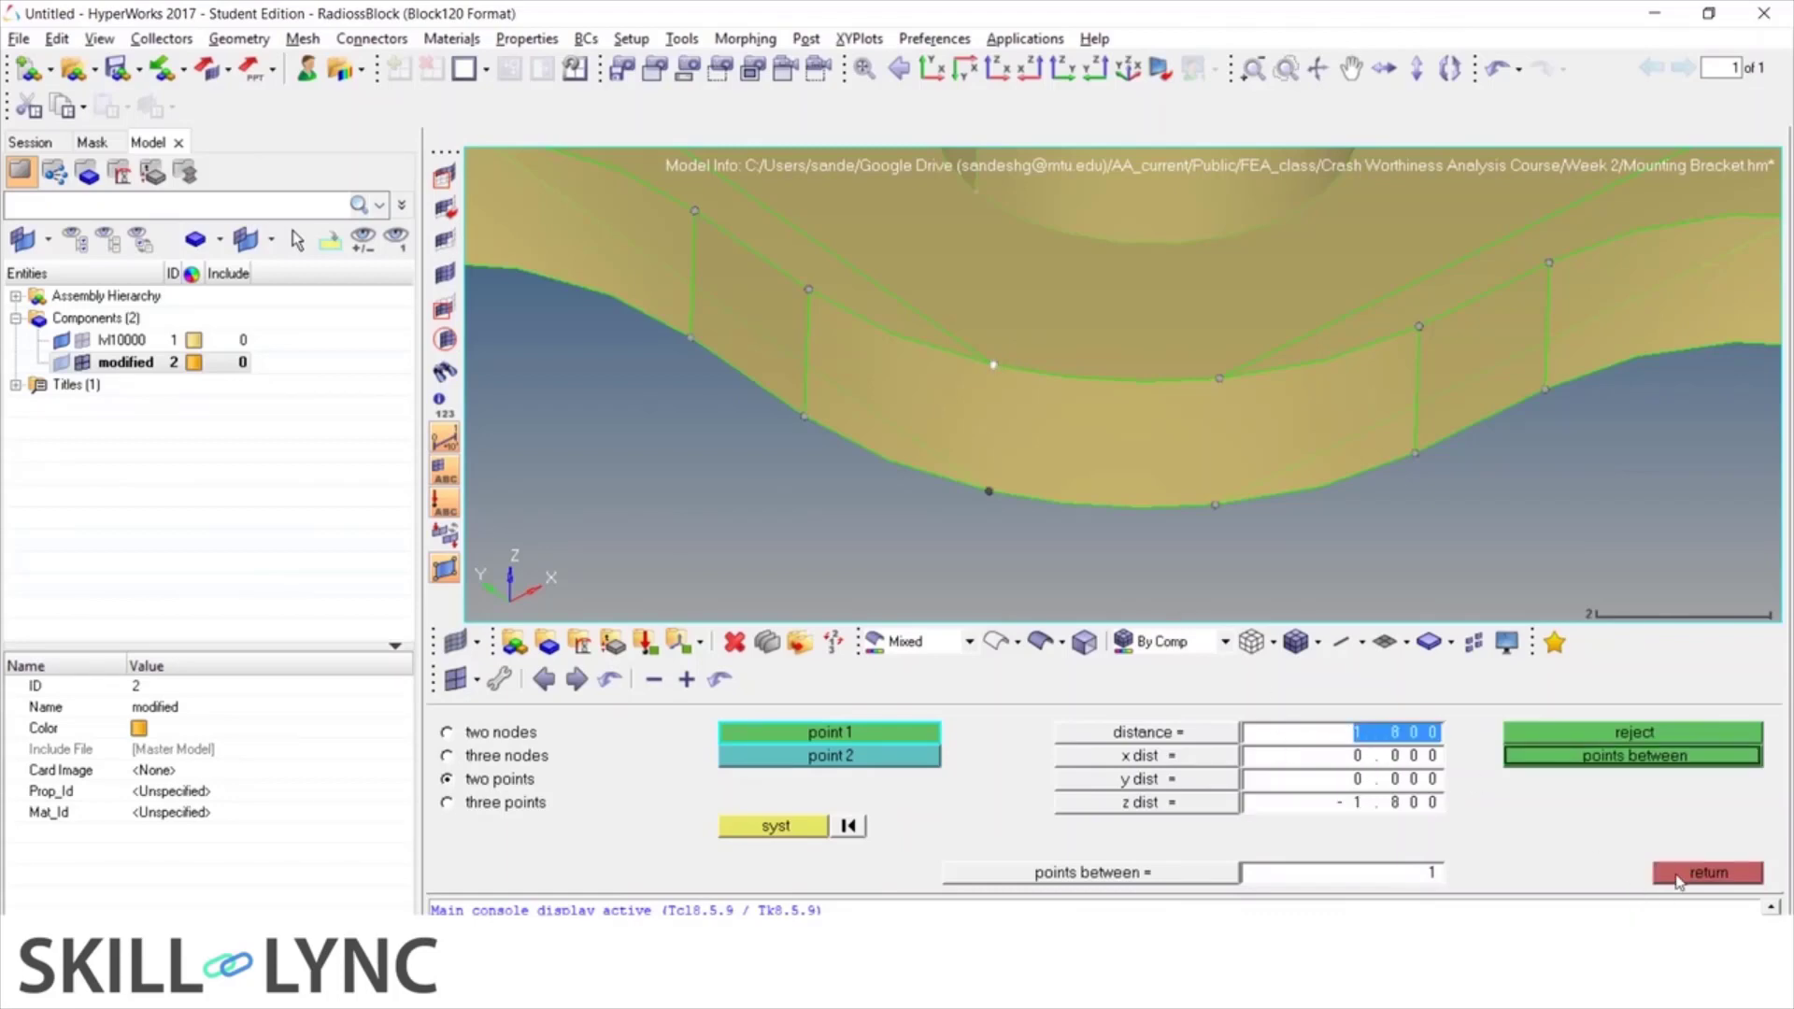
{"action": "left_click", "coordinate": [1679, 875]}
{"action": "scroll", "coordinate": [894, 520], "scroll_direction": "down", "scroll_amount": 10}
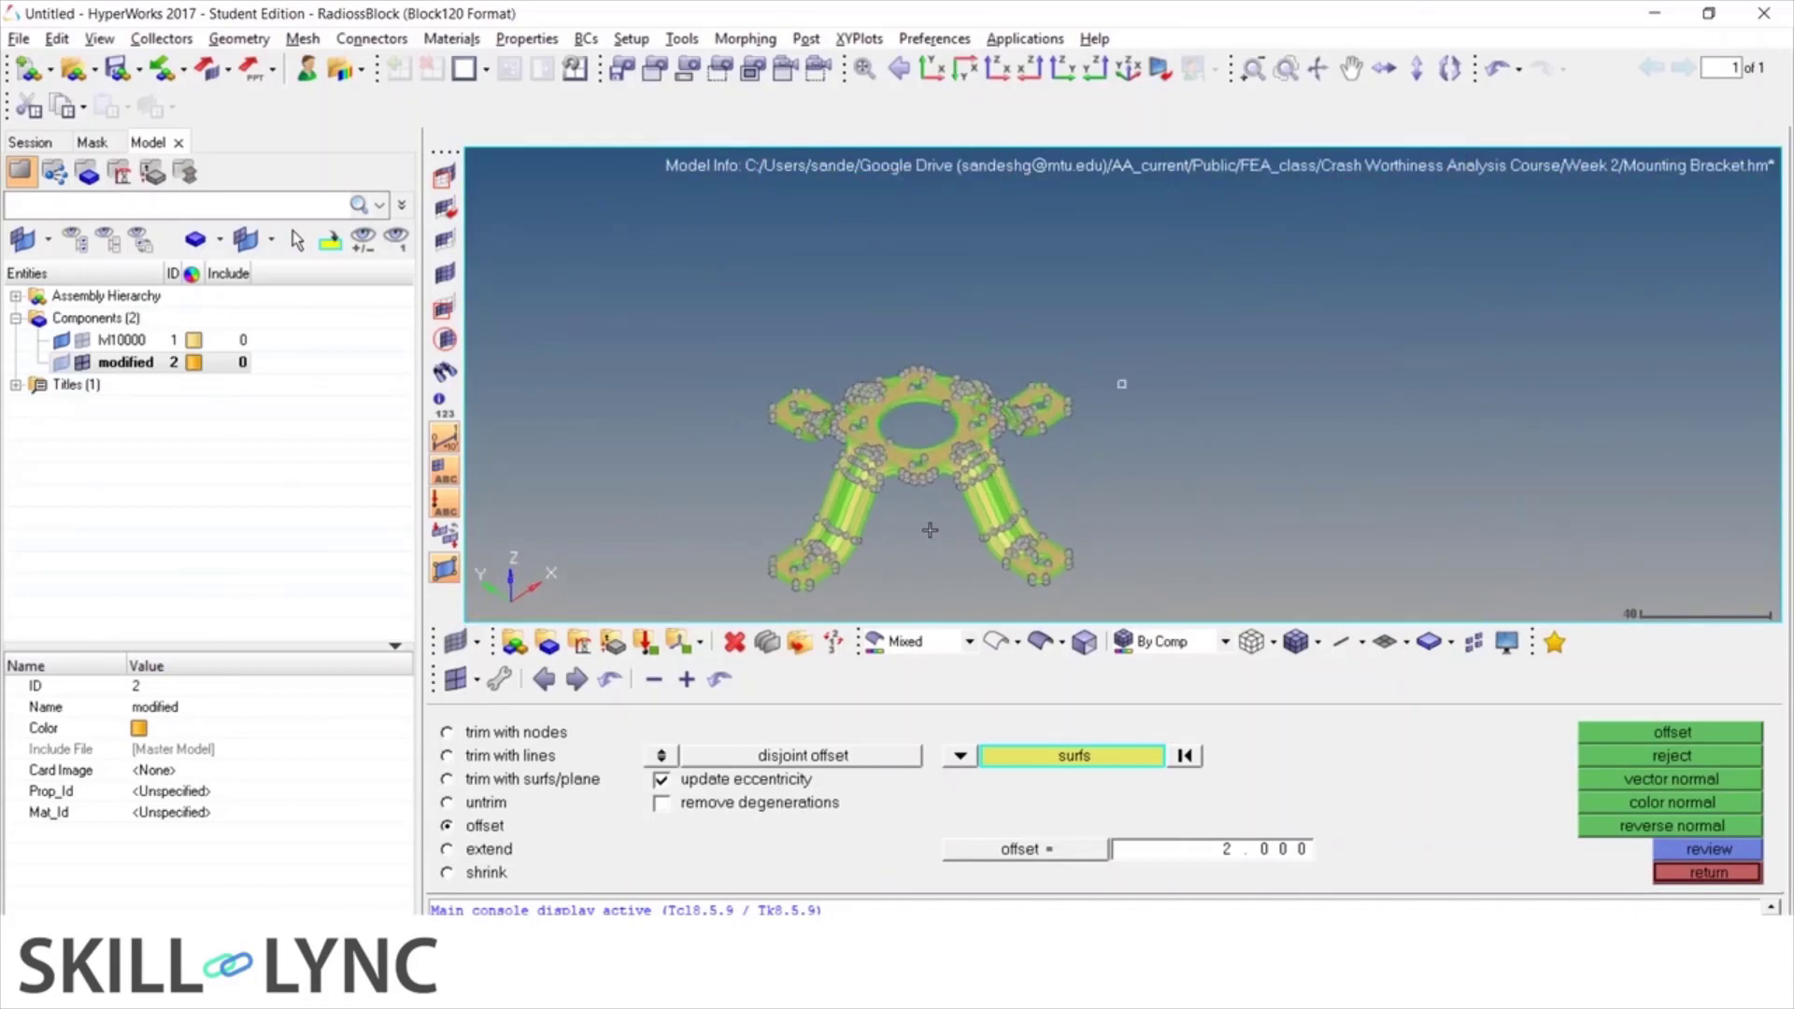
{"action": "scroll", "coordinate": [883, 518], "scroll_direction": "up", "scroll_amount": 10}
{"action": "scroll", "coordinate": [963, 379], "scroll_direction": "down", "scroll_amount": 10, "text": "ctrl"}
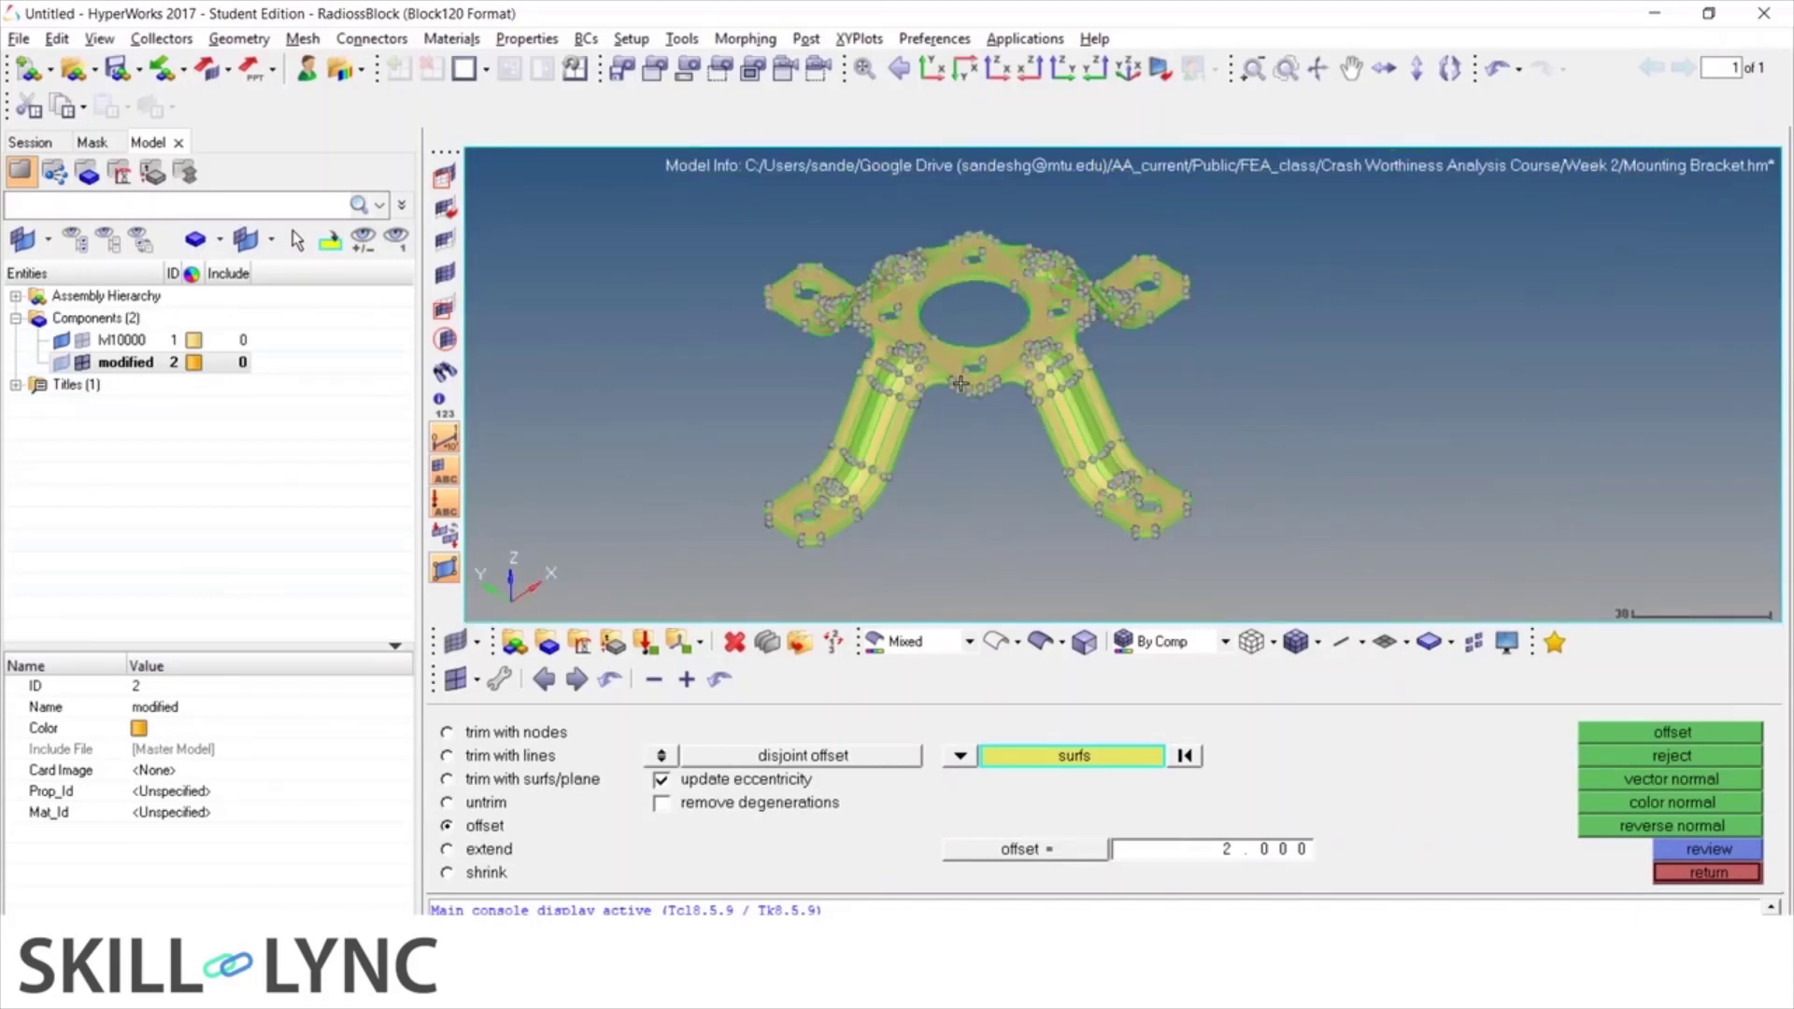
{"action": "mouse_move", "coordinate": [988, 437]}
{"action": "left_mouse_down", "text": "ctrl"}
{"action": "mouse_move", "coordinate": [1041, 514]}
{"action": "mouse_move", "coordinate": [1006, 439]}
{"action": "left_mouse_up", "text": "ctrl"}
{"action": "scroll", "coordinate": [981, 397], "scroll_direction": "up", "scroll_amount": 10}
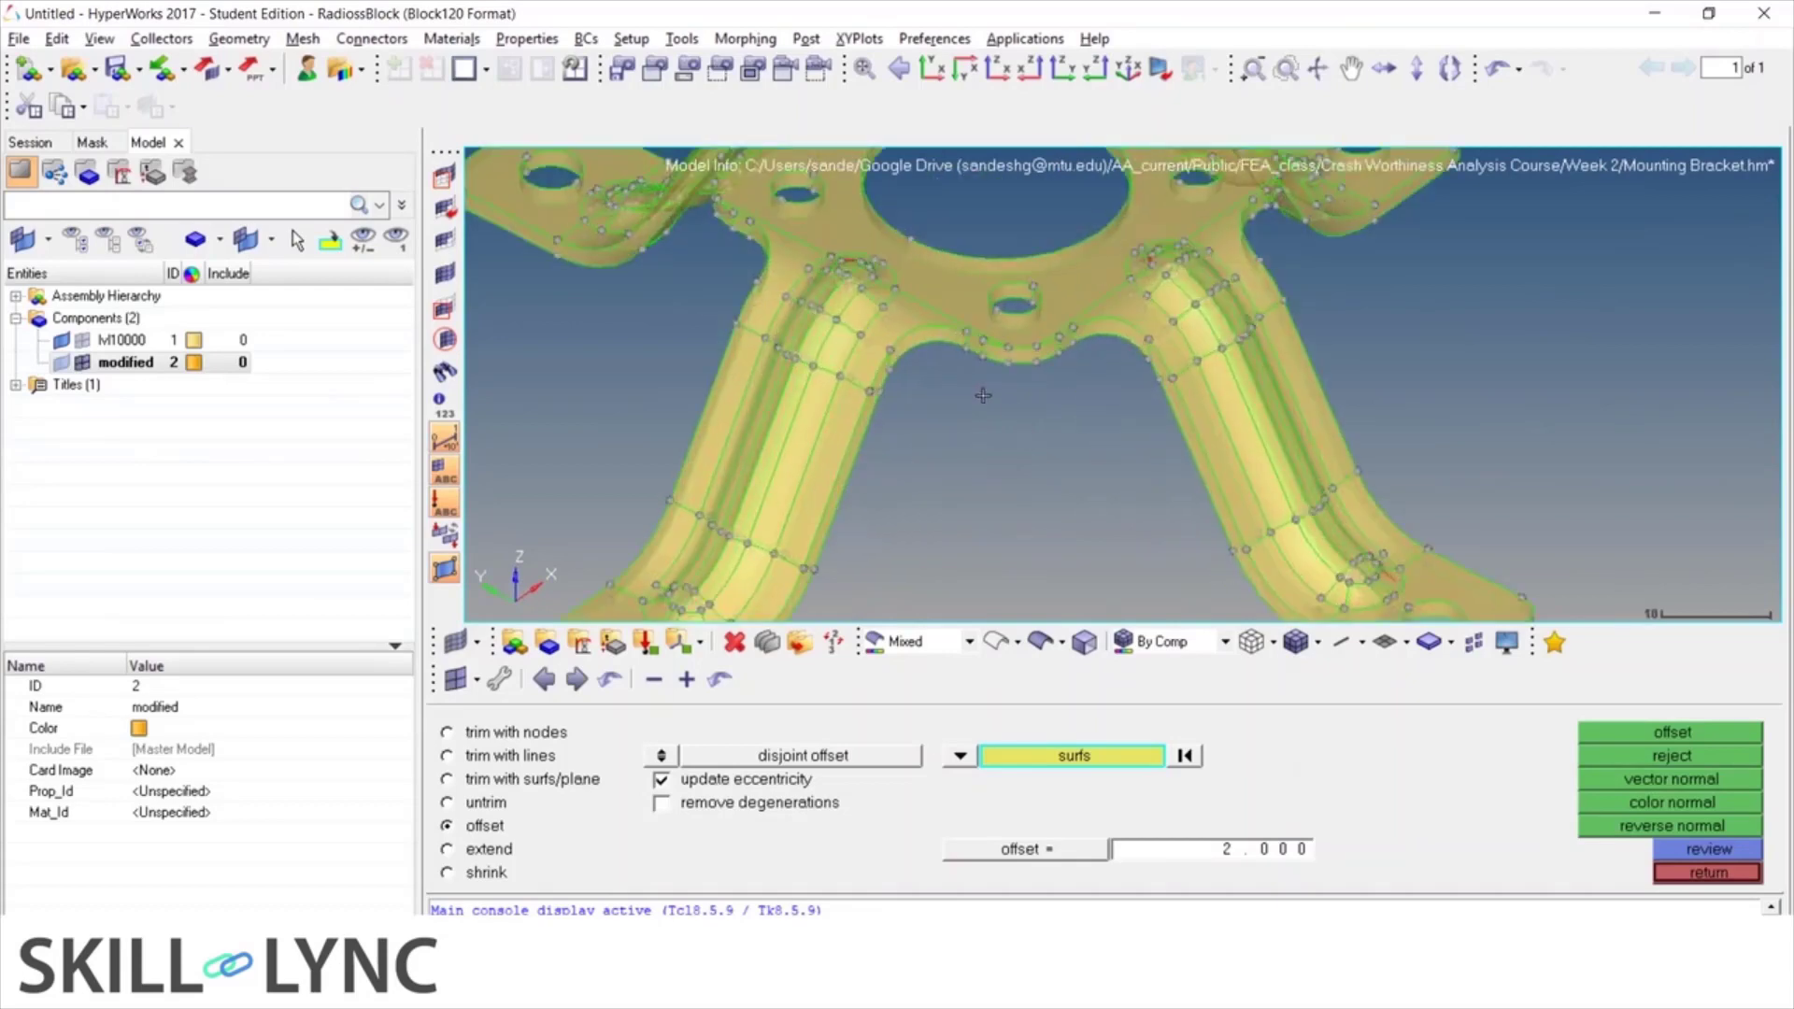
Show the modified midsurface geometry and hide the lvl10000 geometry
{"action": "left_click", "coordinate": [84, 368]}
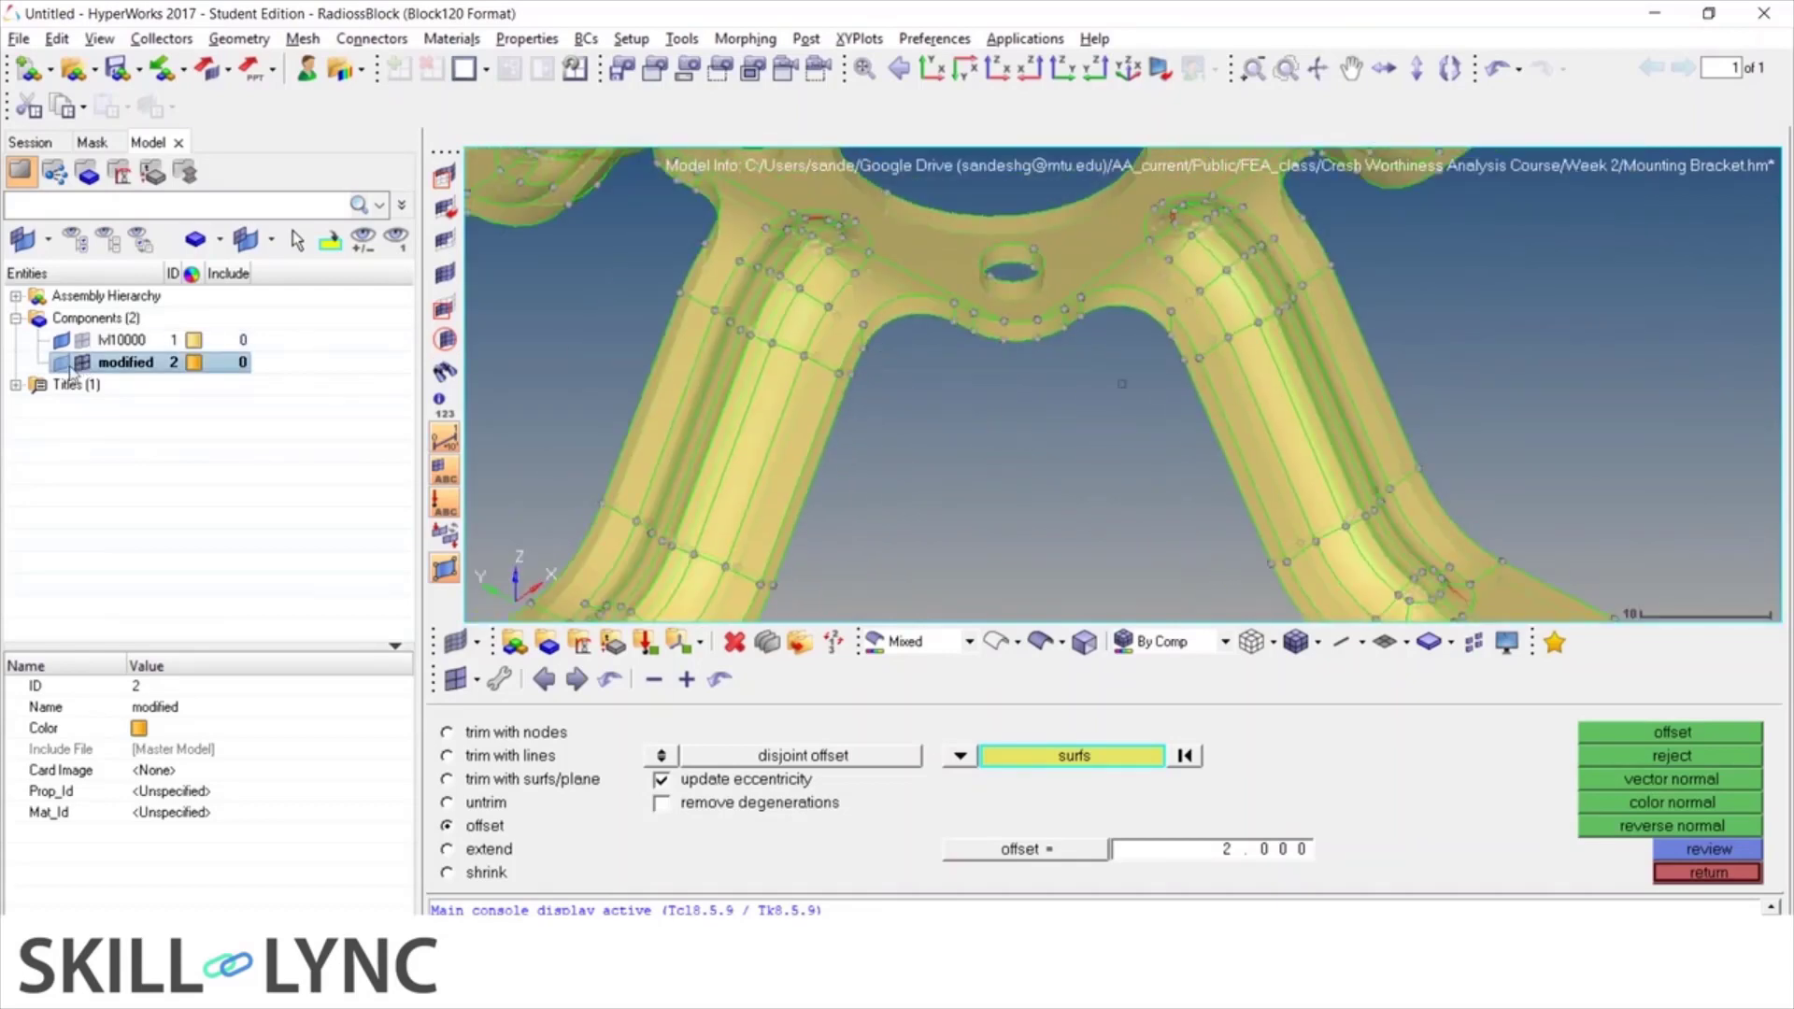
{"action": "left_click", "coordinate": [62, 363]}
{"action": "left_click", "coordinate": [62, 363]}
{"action": "left_click", "coordinate": [62, 363]}
{"action": "left_click", "coordinate": [61, 341]}
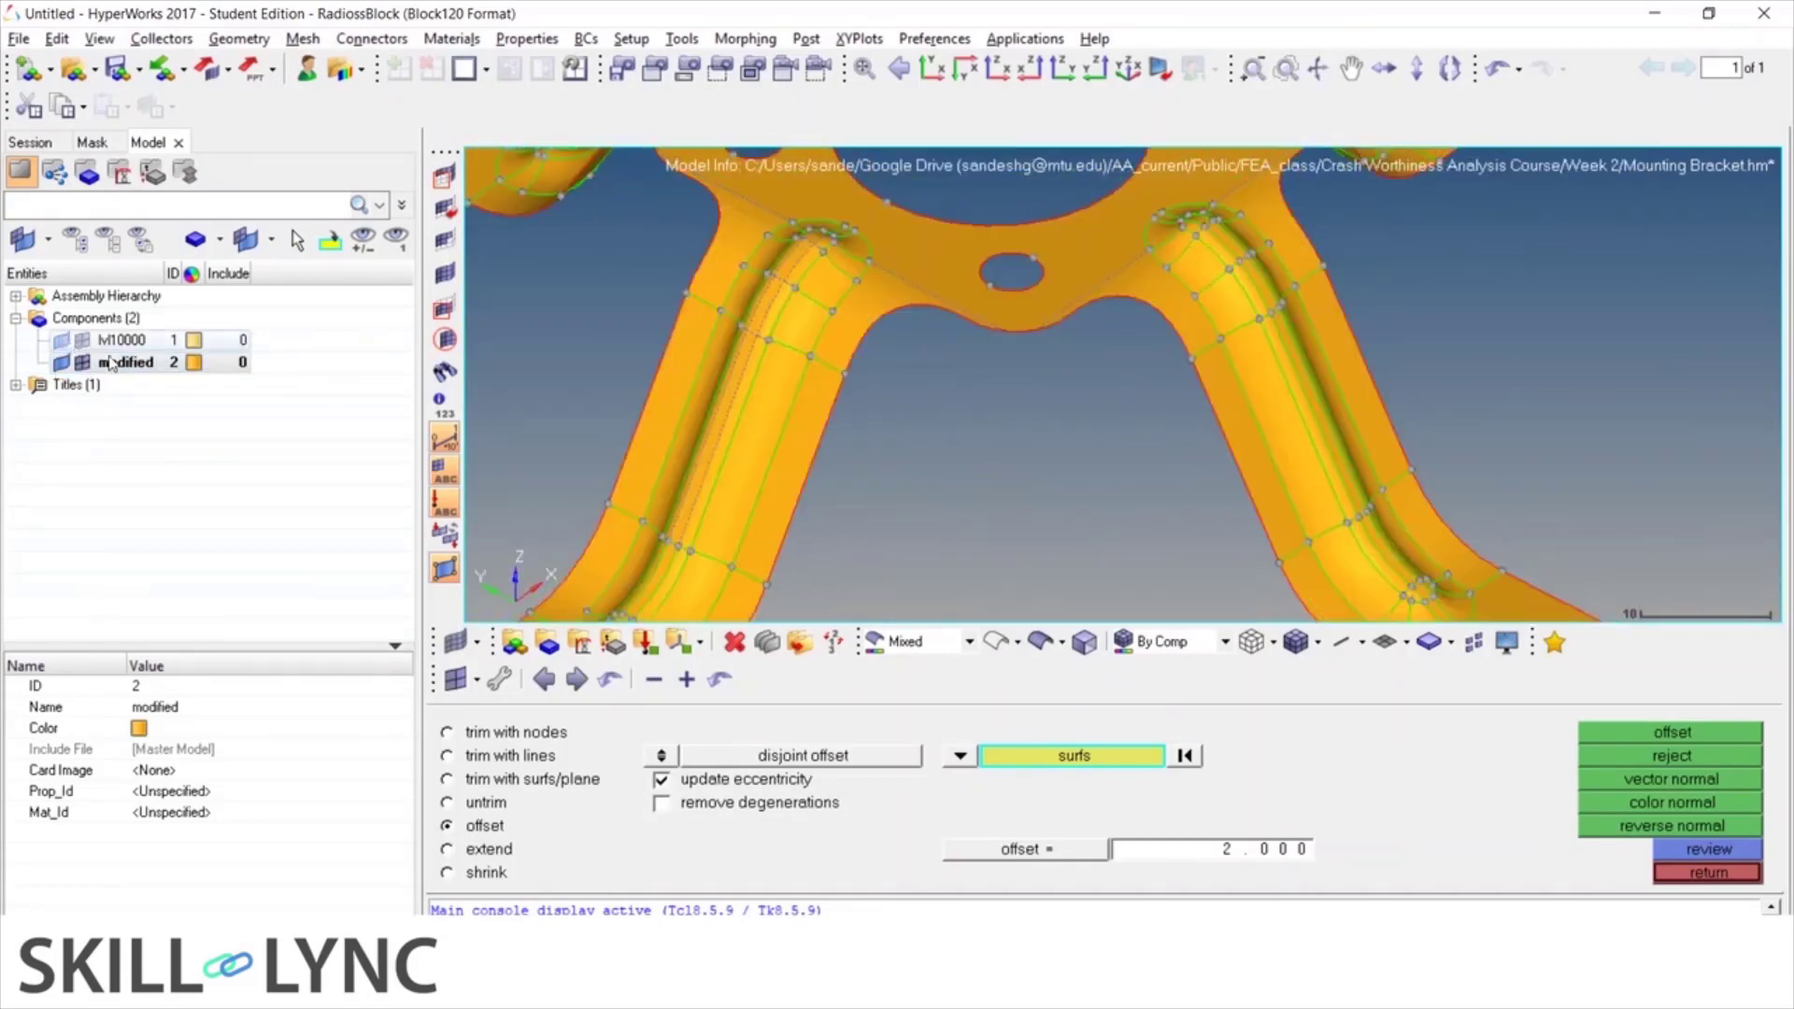
{"action": "scroll", "coordinate": [1075, 458], "scroll_direction": "down", "scroll_amount": 8}
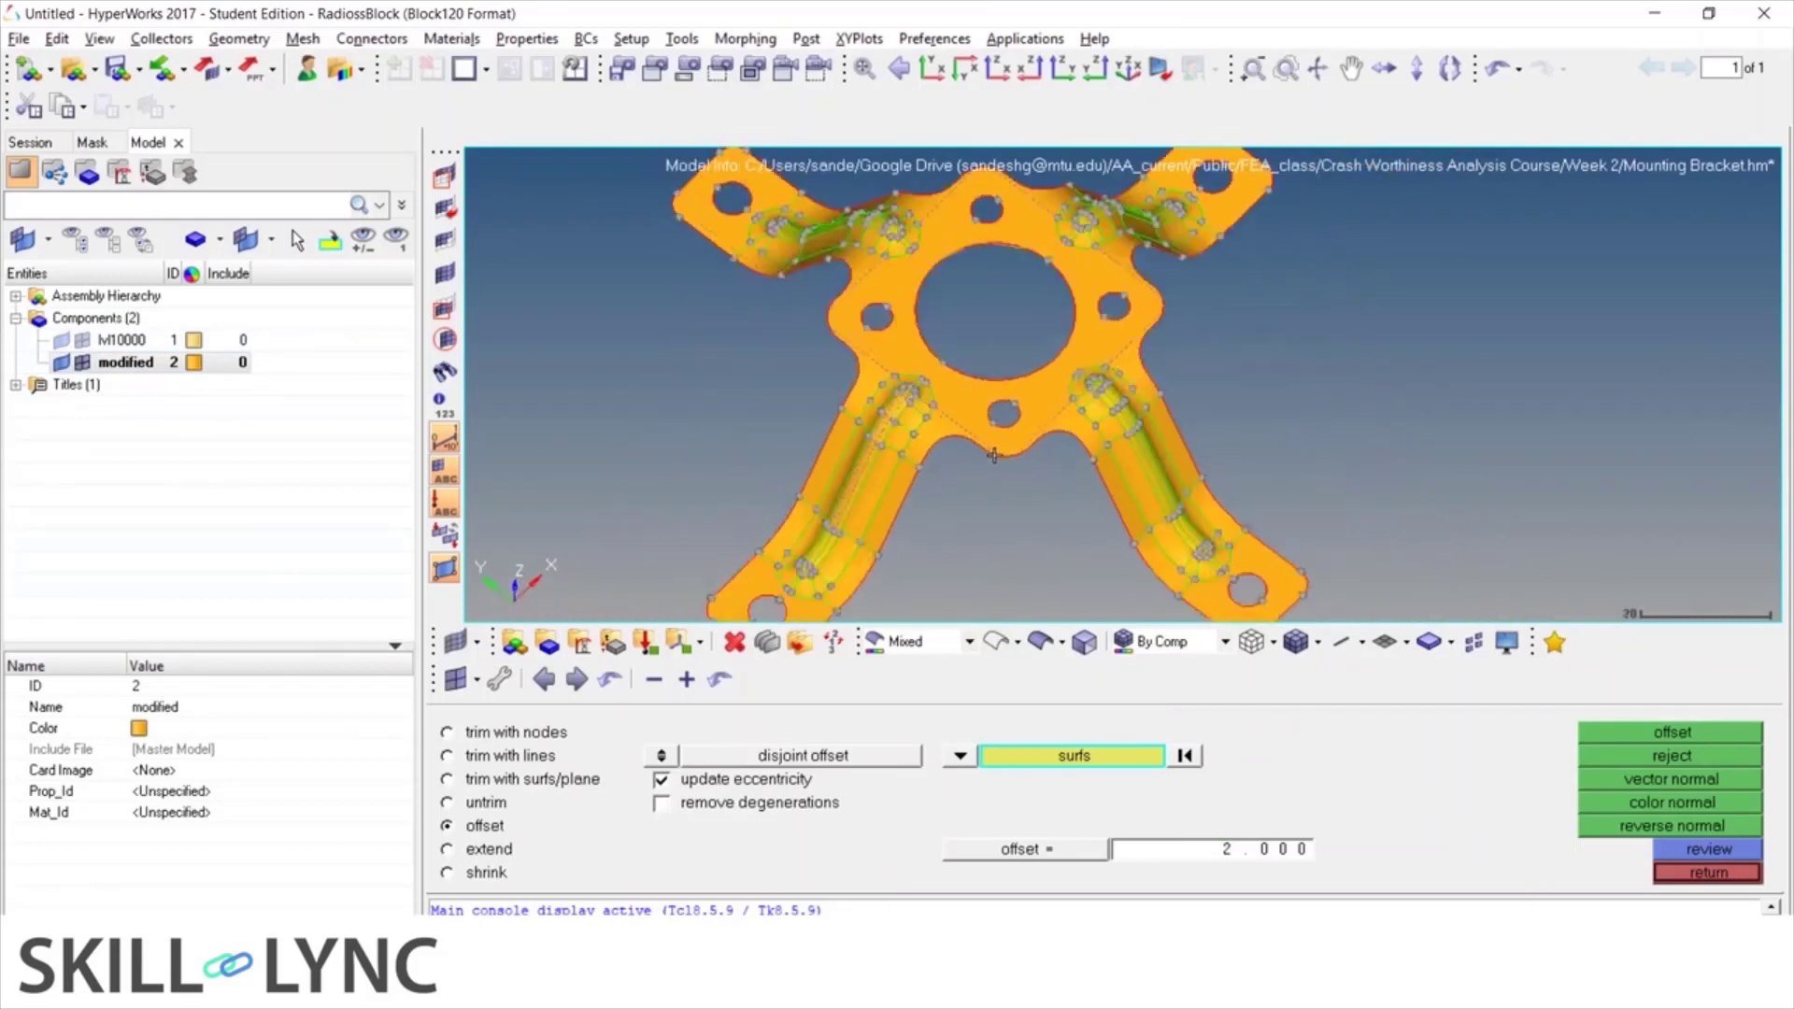
{"action": "scroll", "coordinate": [993, 455], "scroll_direction": "down", "scroll_amount": 3}
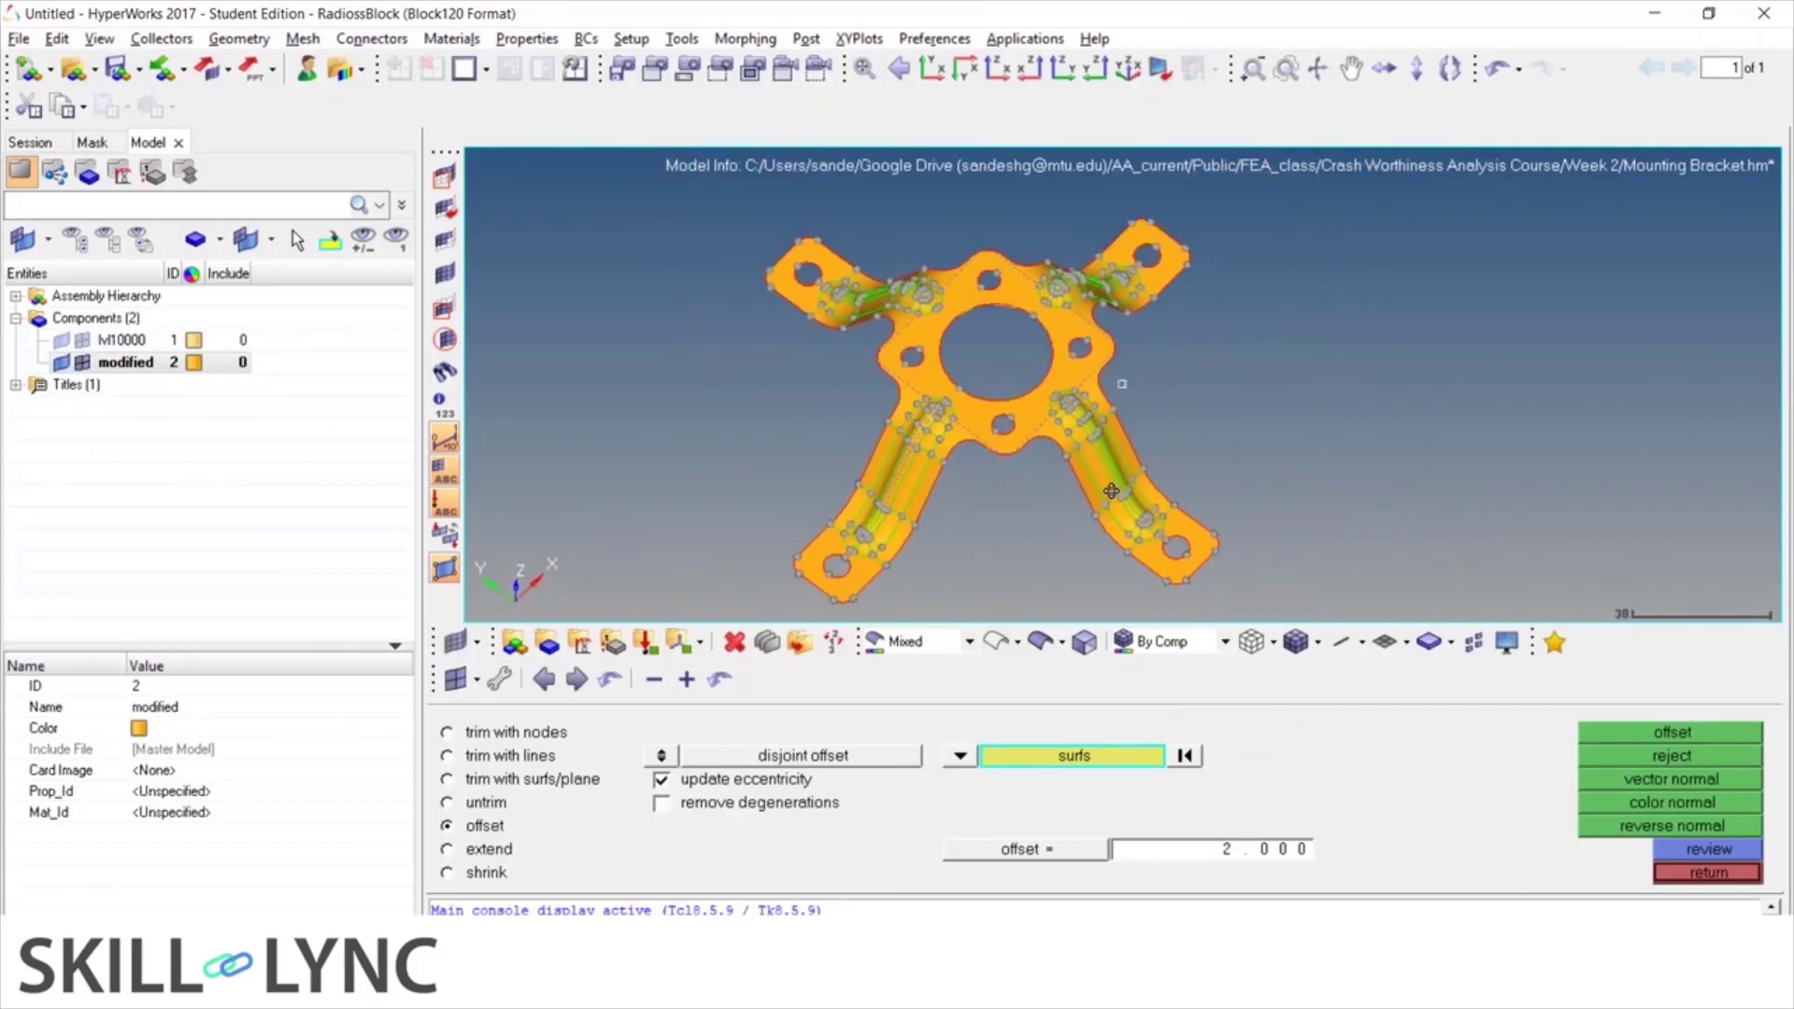
Show the lvl10000 geometry together with the midsurface and check the midsurface's position within the thickness at the hub's outer edge
{"action": "left_click", "coordinate": [85, 347]}
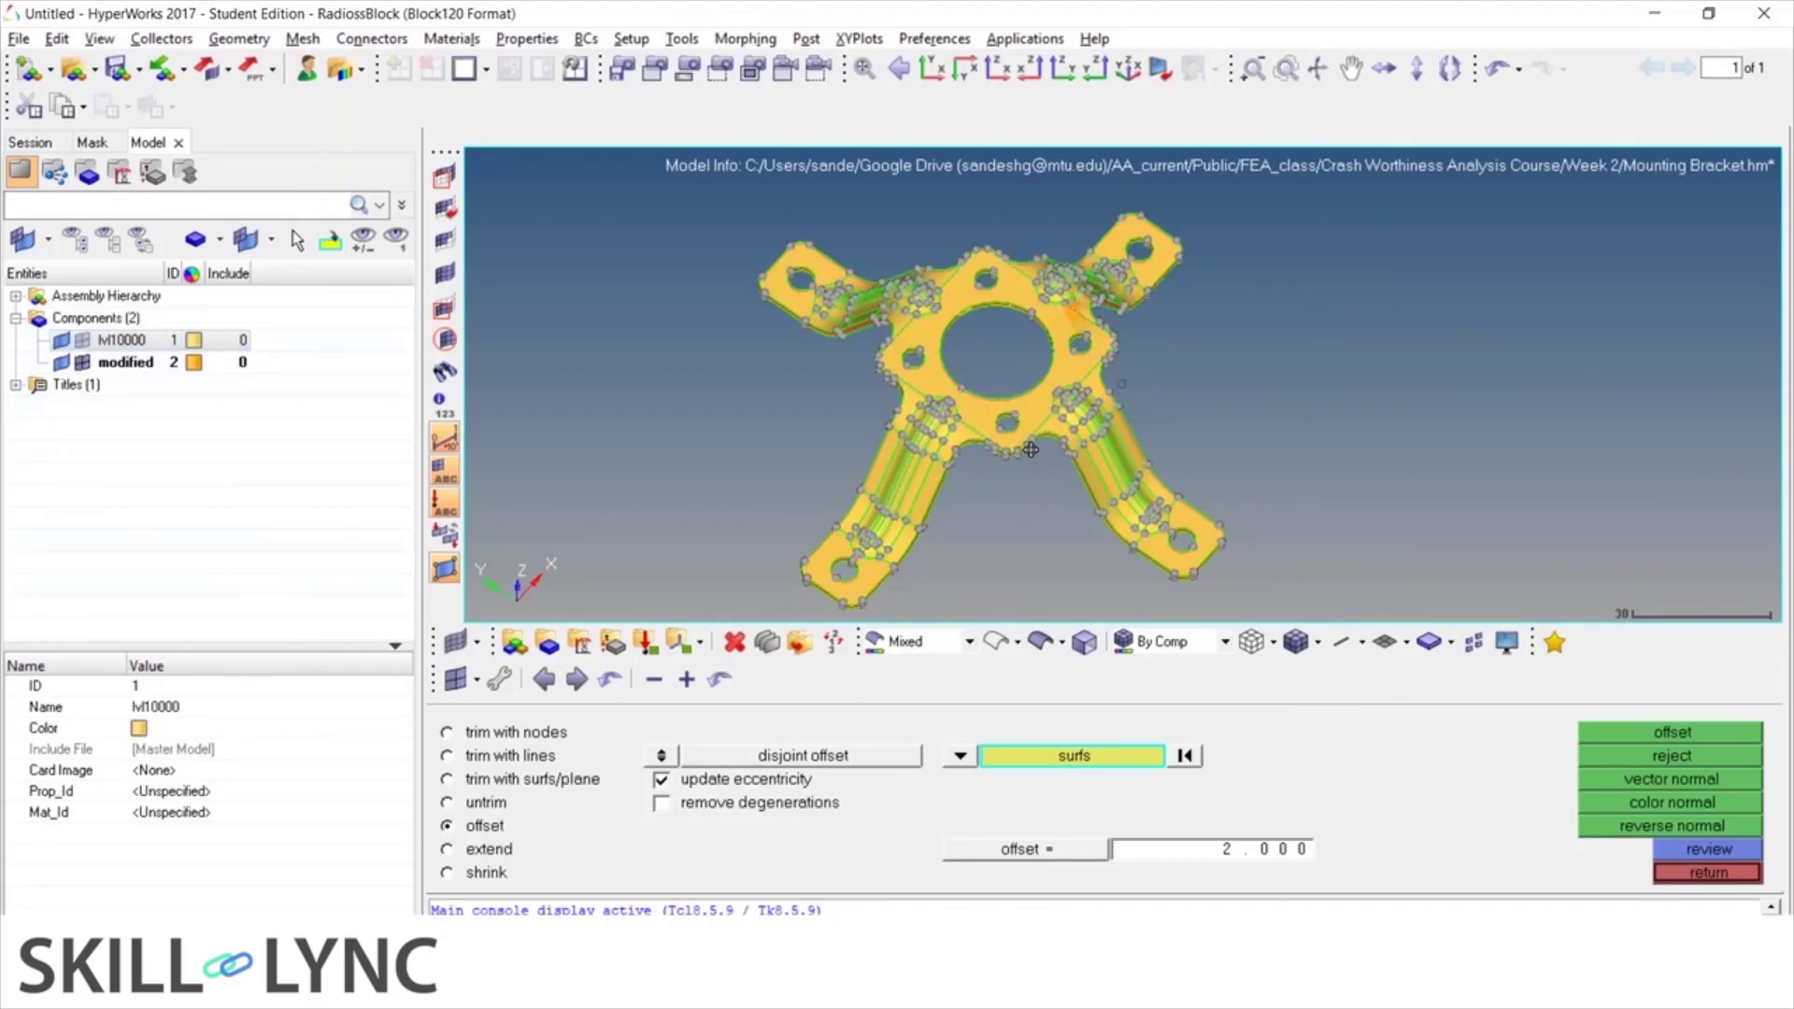
{"action": "key", "text": "Escape"}
{"action": "left_click_drag", "start_coordinate": [1015, 458], "coordinate": [1053, 448], "text": "ctrl"}
{"action": "scroll", "coordinate": [1017, 467], "scroll_direction": "up", "scroll_amount": 10, "text": "ctrl"}
{"action": "key", "text": "F4"}
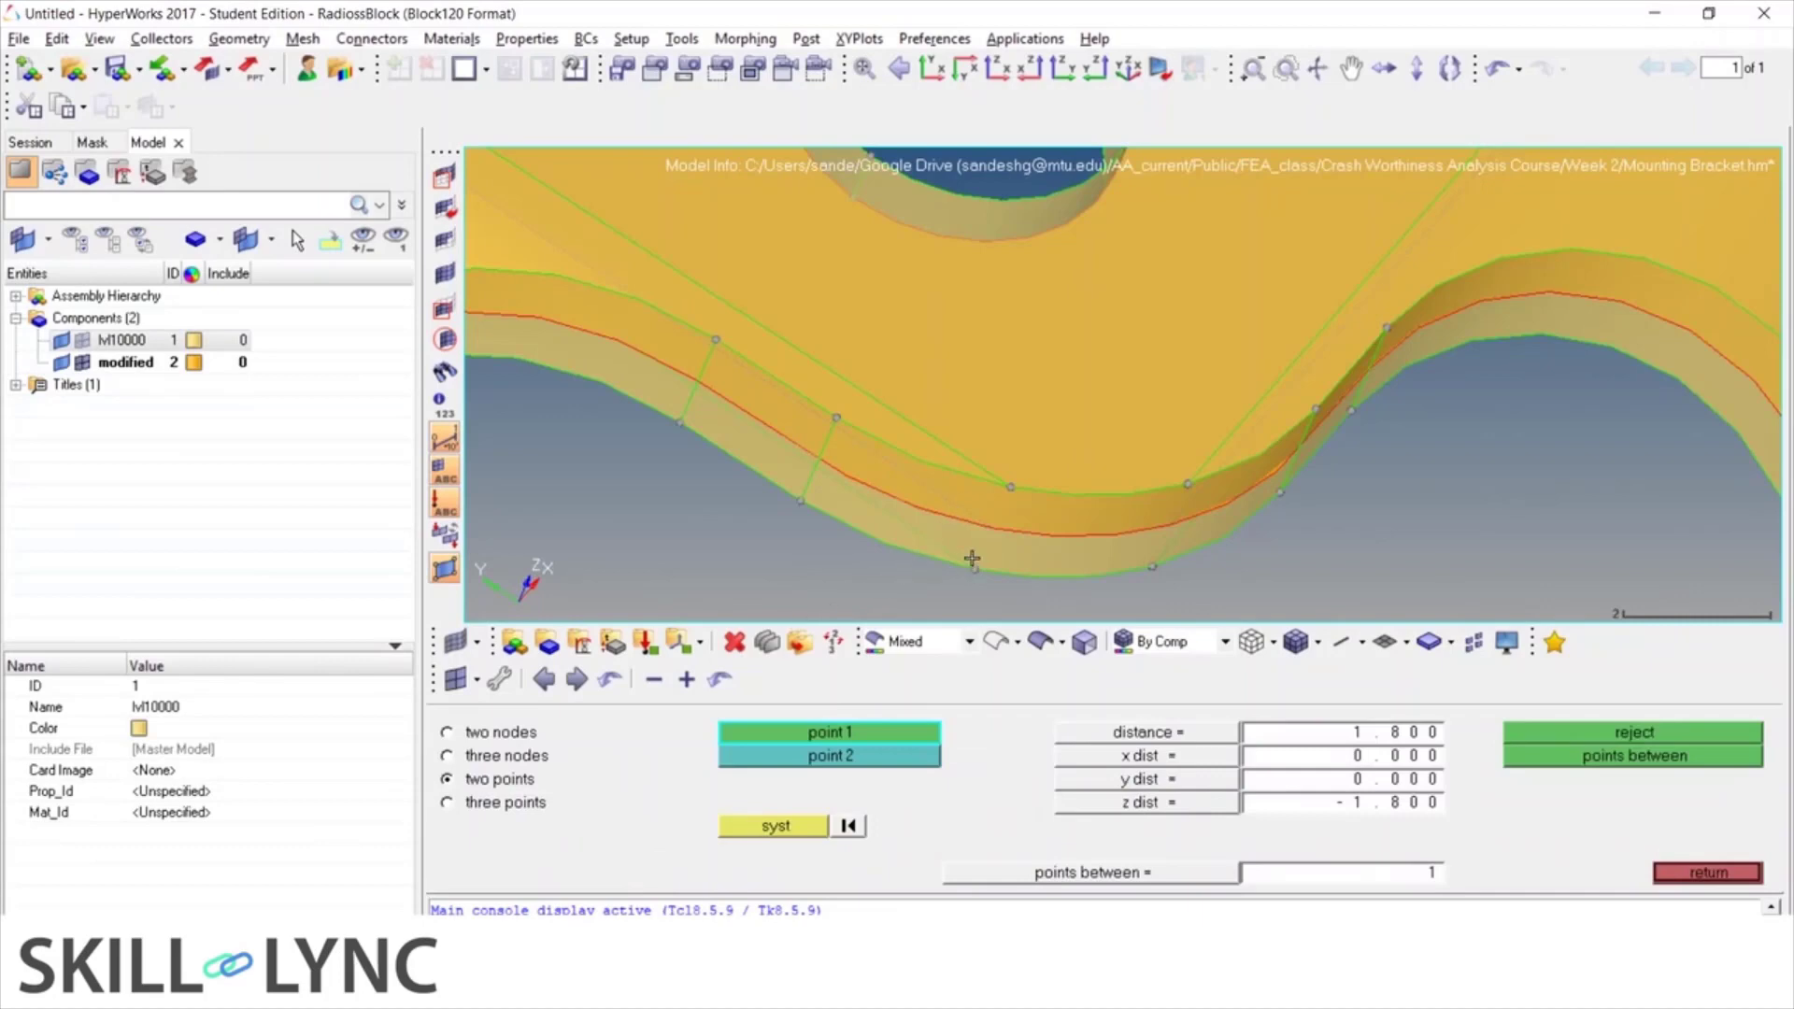
{"action": "left_click", "coordinate": [1010, 486]}
{"action": "left_click", "coordinate": [1724, 875]}
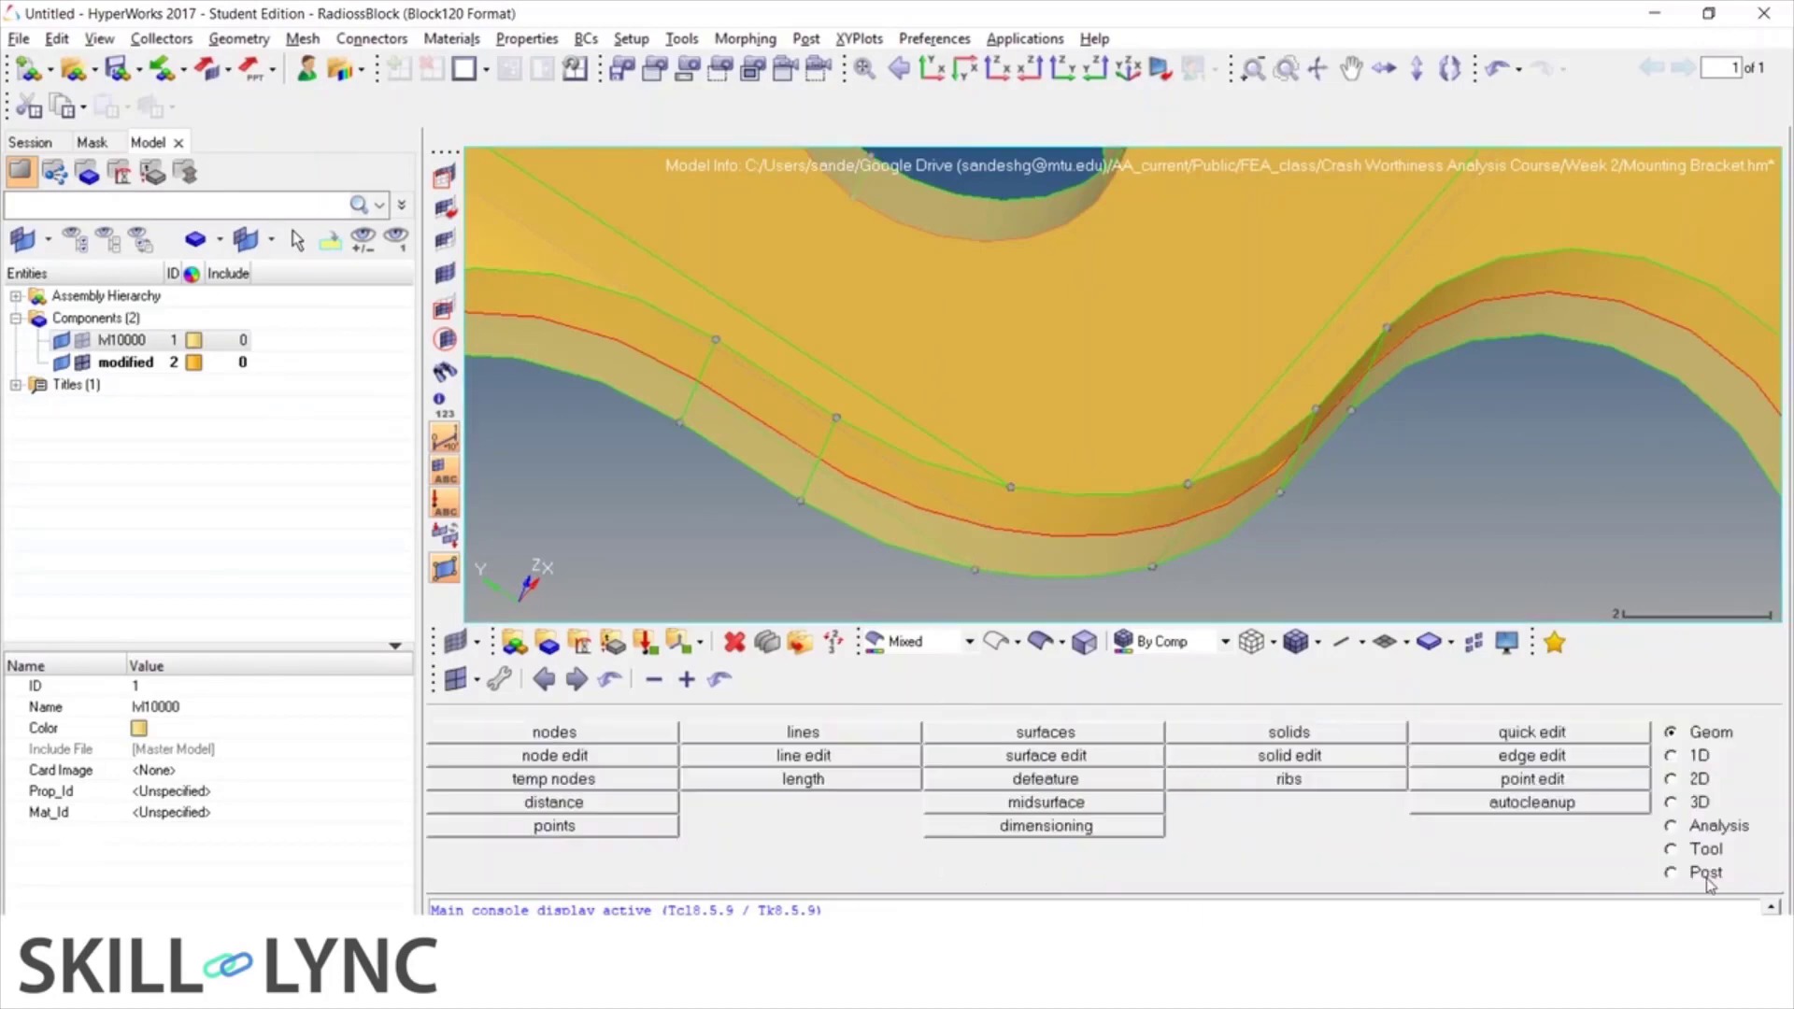
Set the surface edit offset distance to 0.9 and hide the lvl10000 geometry
{"action": "left_click", "coordinate": [1106, 758]}
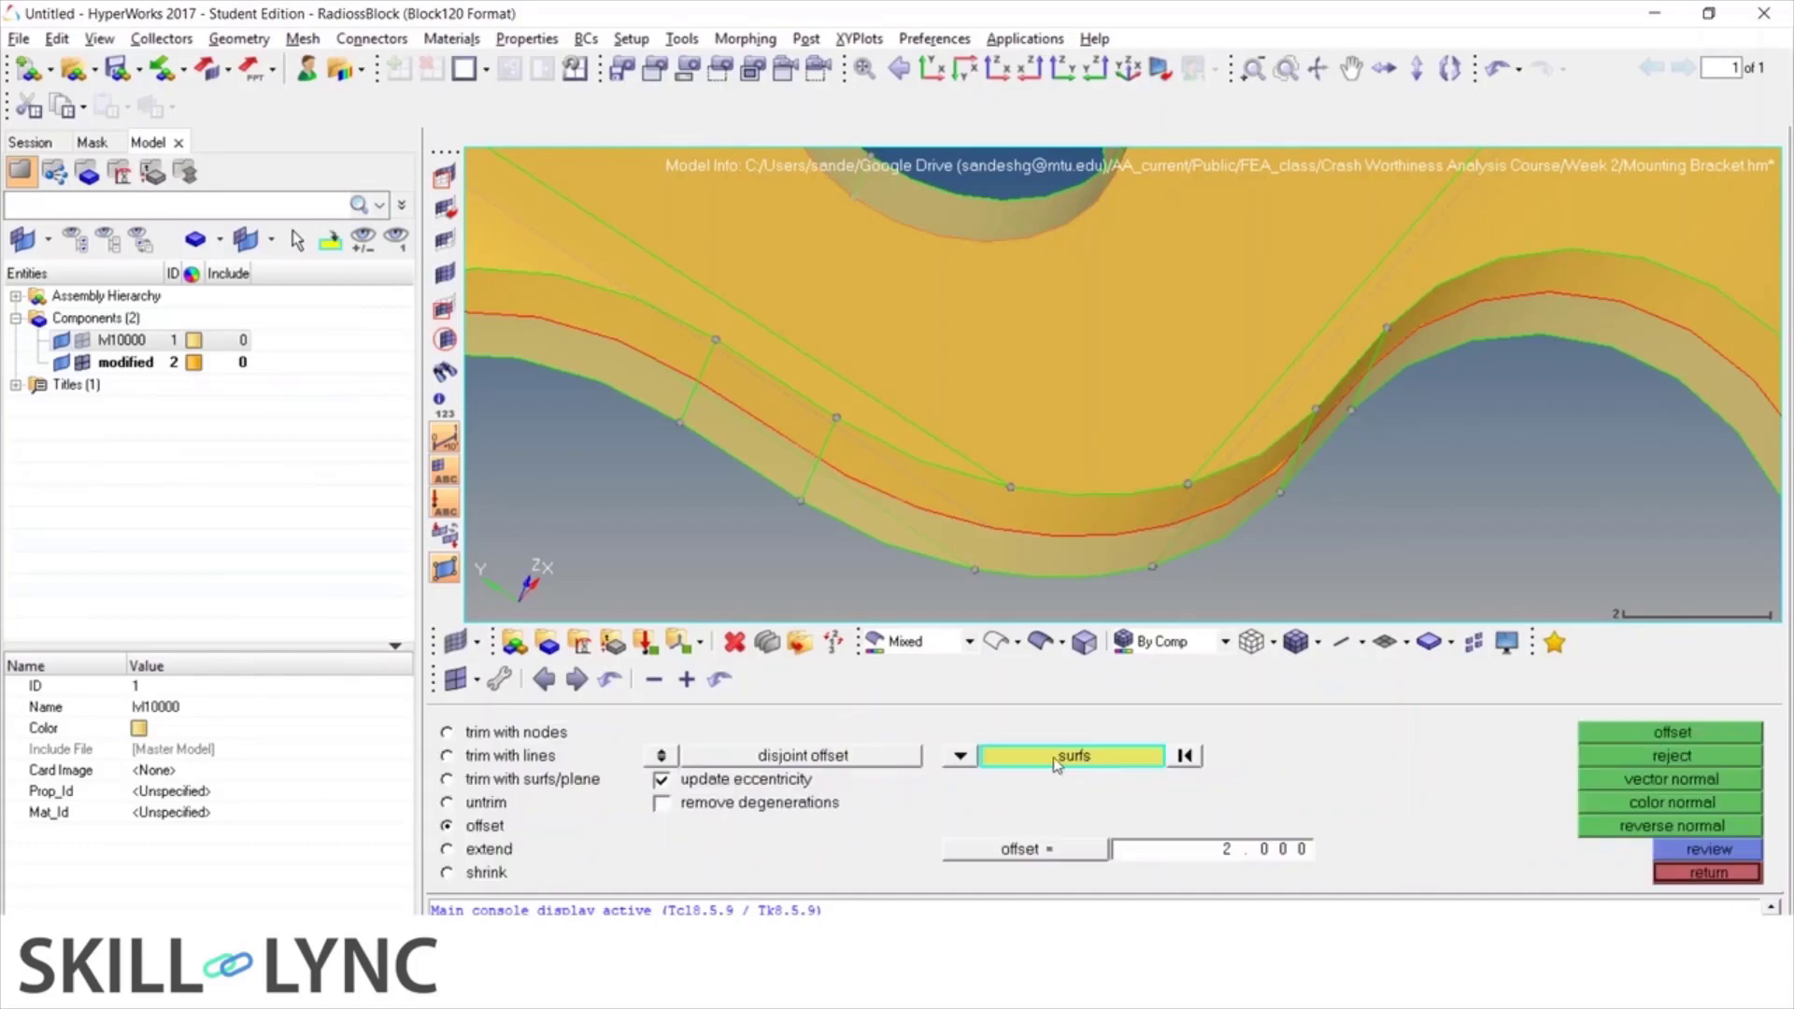
{"action": "left_click", "coordinate": [1175, 854]}
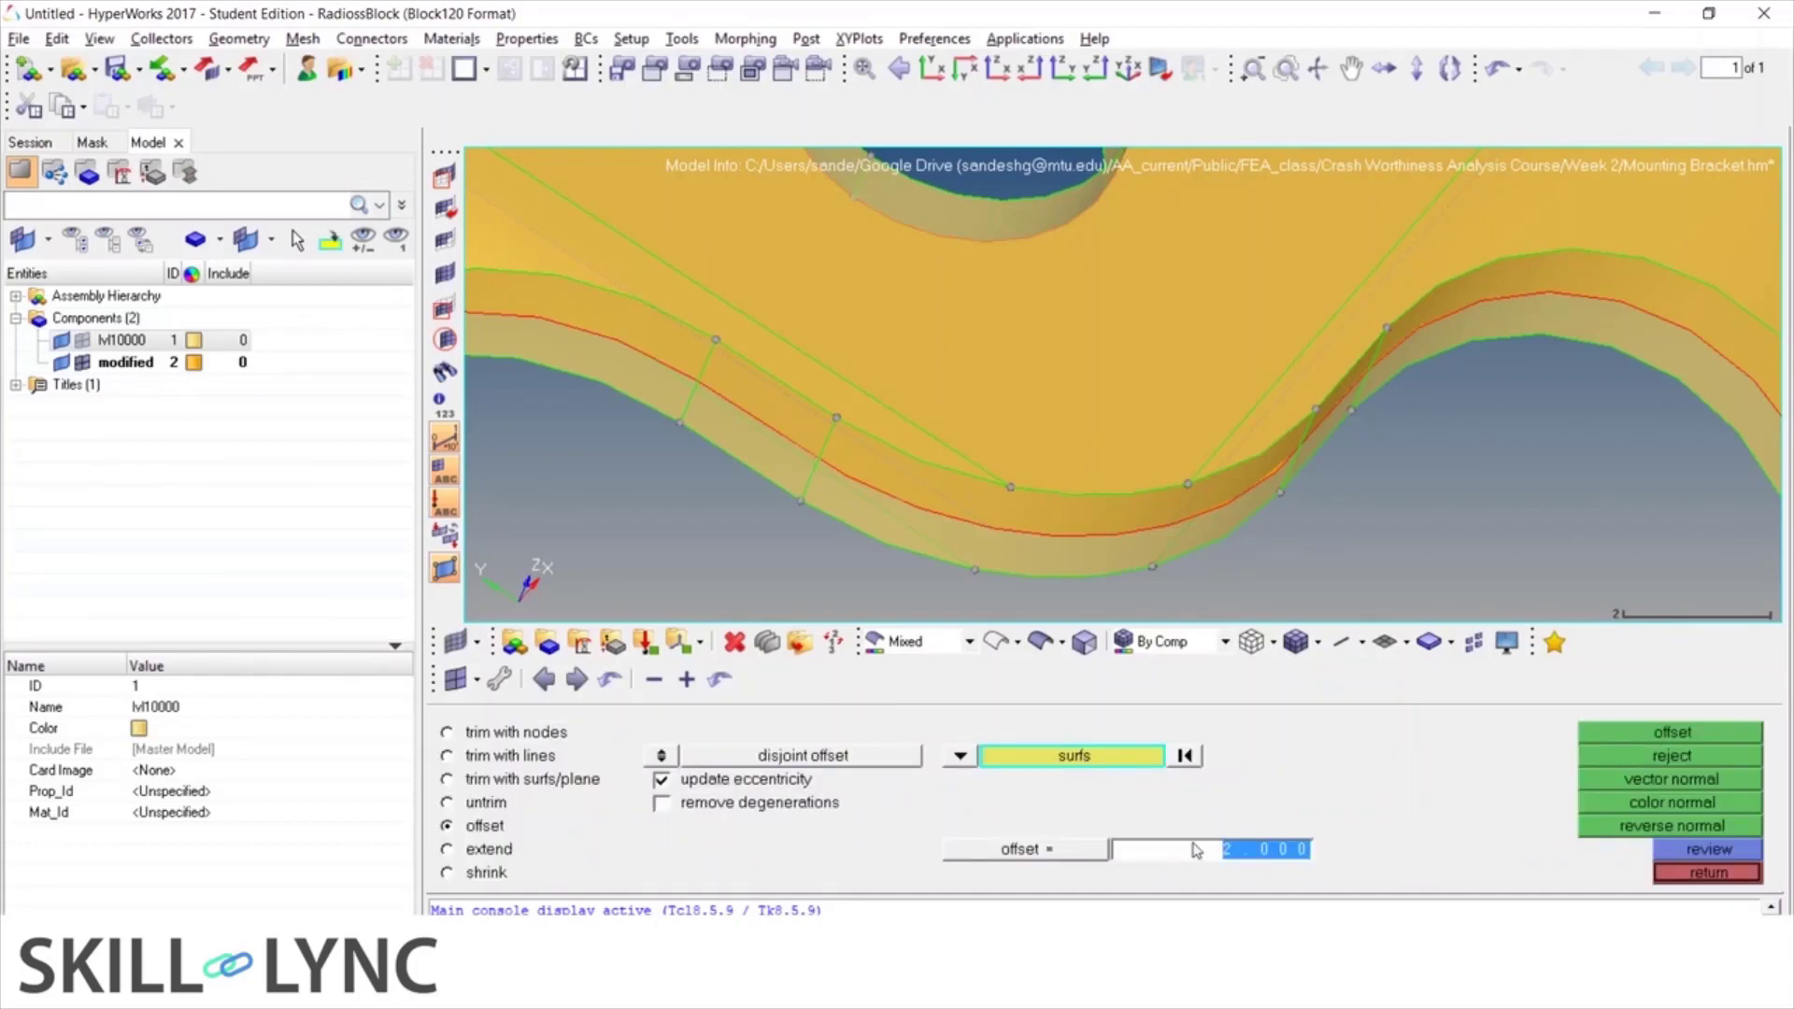
{"action": "key", "text": "BackSpace"}
{"action": "type", "text": ".9"}
{"action": "key", "text": "Return"}
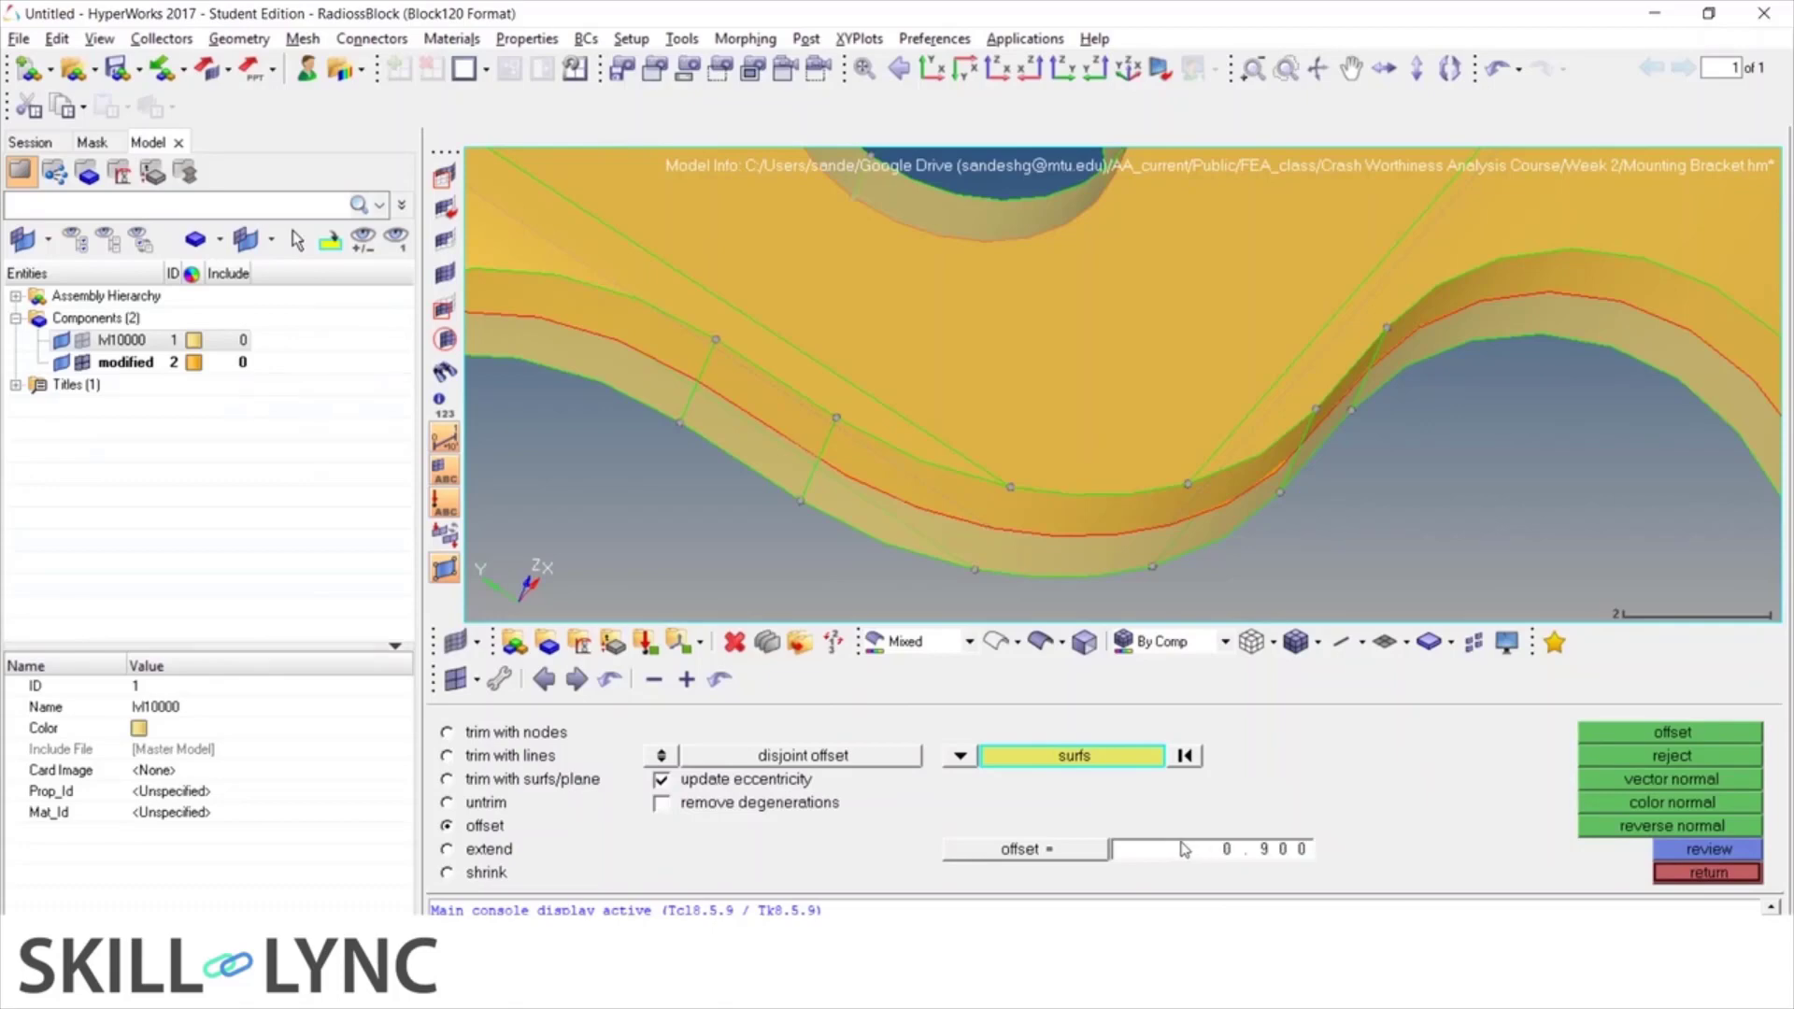
{"action": "scroll", "coordinate": [993, 427], "scroll_direction": "down", "scroll_amount": 5, "text": "ctrl"}
{"action": "scroll", "coordinate": [1017, 479], "scroll_direction": "down", "scroll_amount": 4, "text": "ctrl"}
{"action": "left_click_drag", "start_coordinate": [1181, 457], "coordinate": [1041, 410], "text": "ctrl"}
{"action": "left_click", "coordinate": [62, 342]}
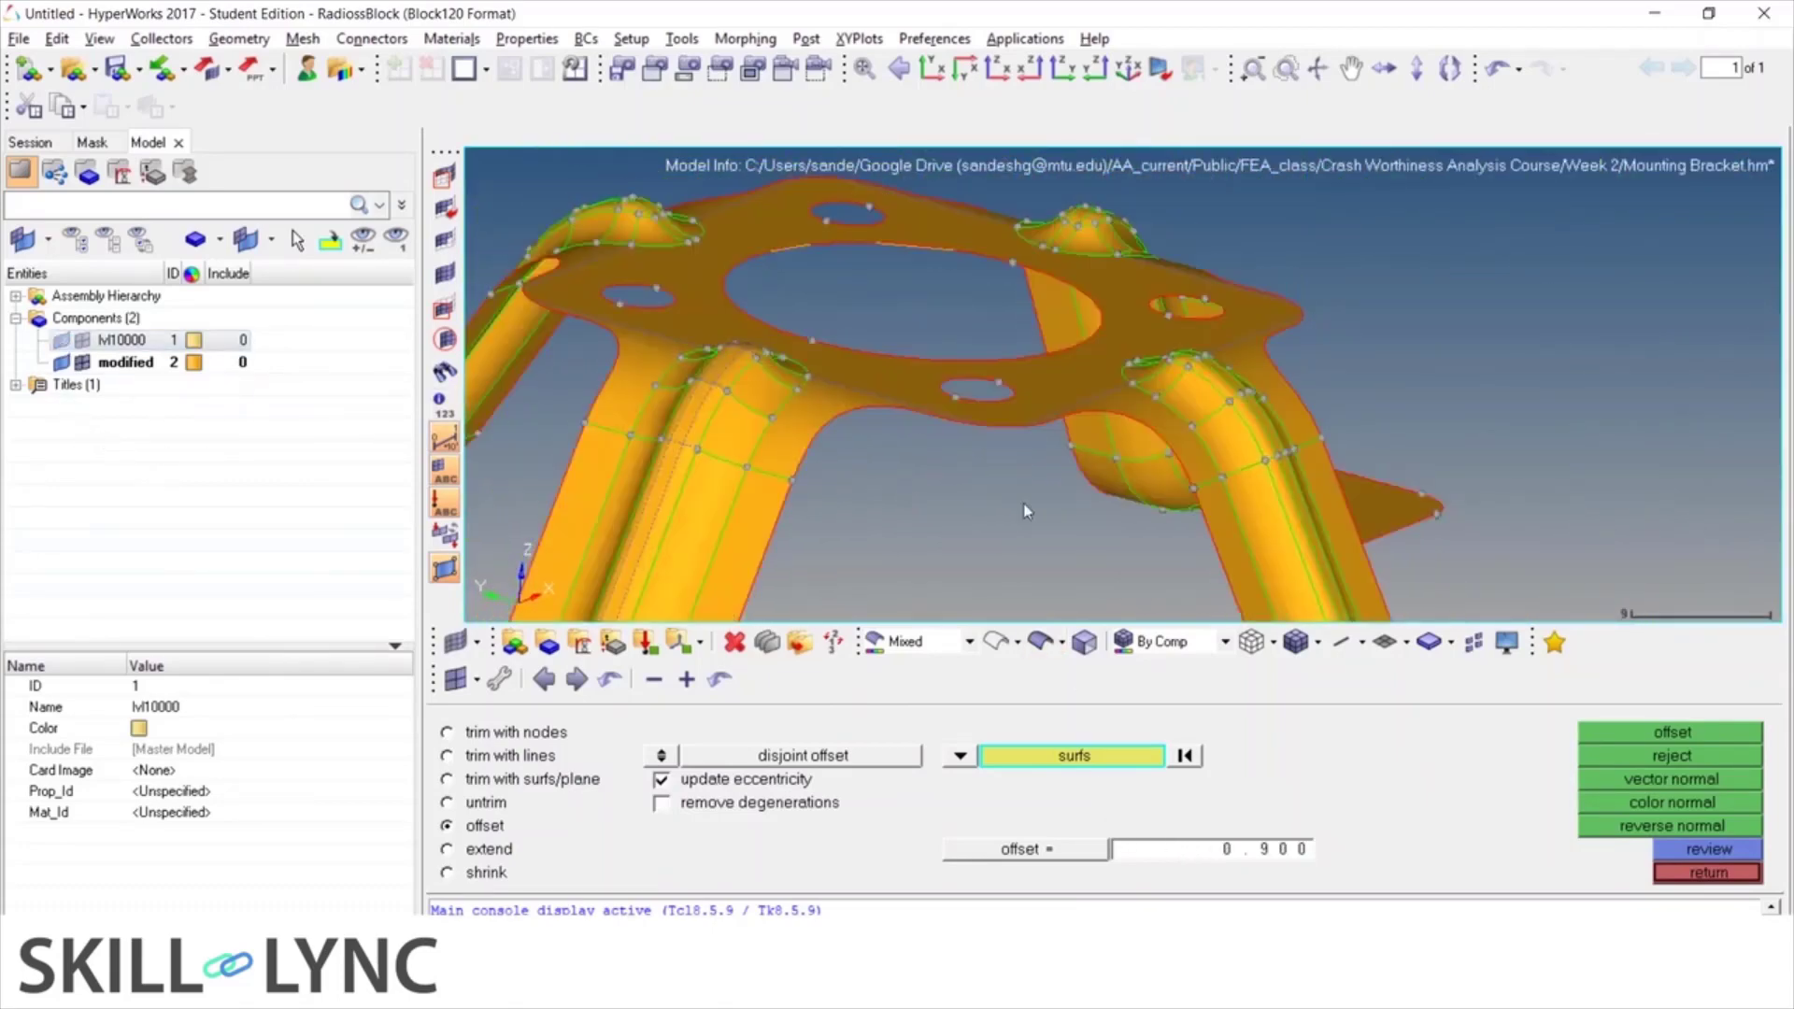
Offset the flat hub surfaces of the midsurface by 0.9 using the disjoint offset
{"action": "left_click_drag", "start_coordinate": [1117, 502], "coordinate": [1070, 537], "text": "ctrl"}
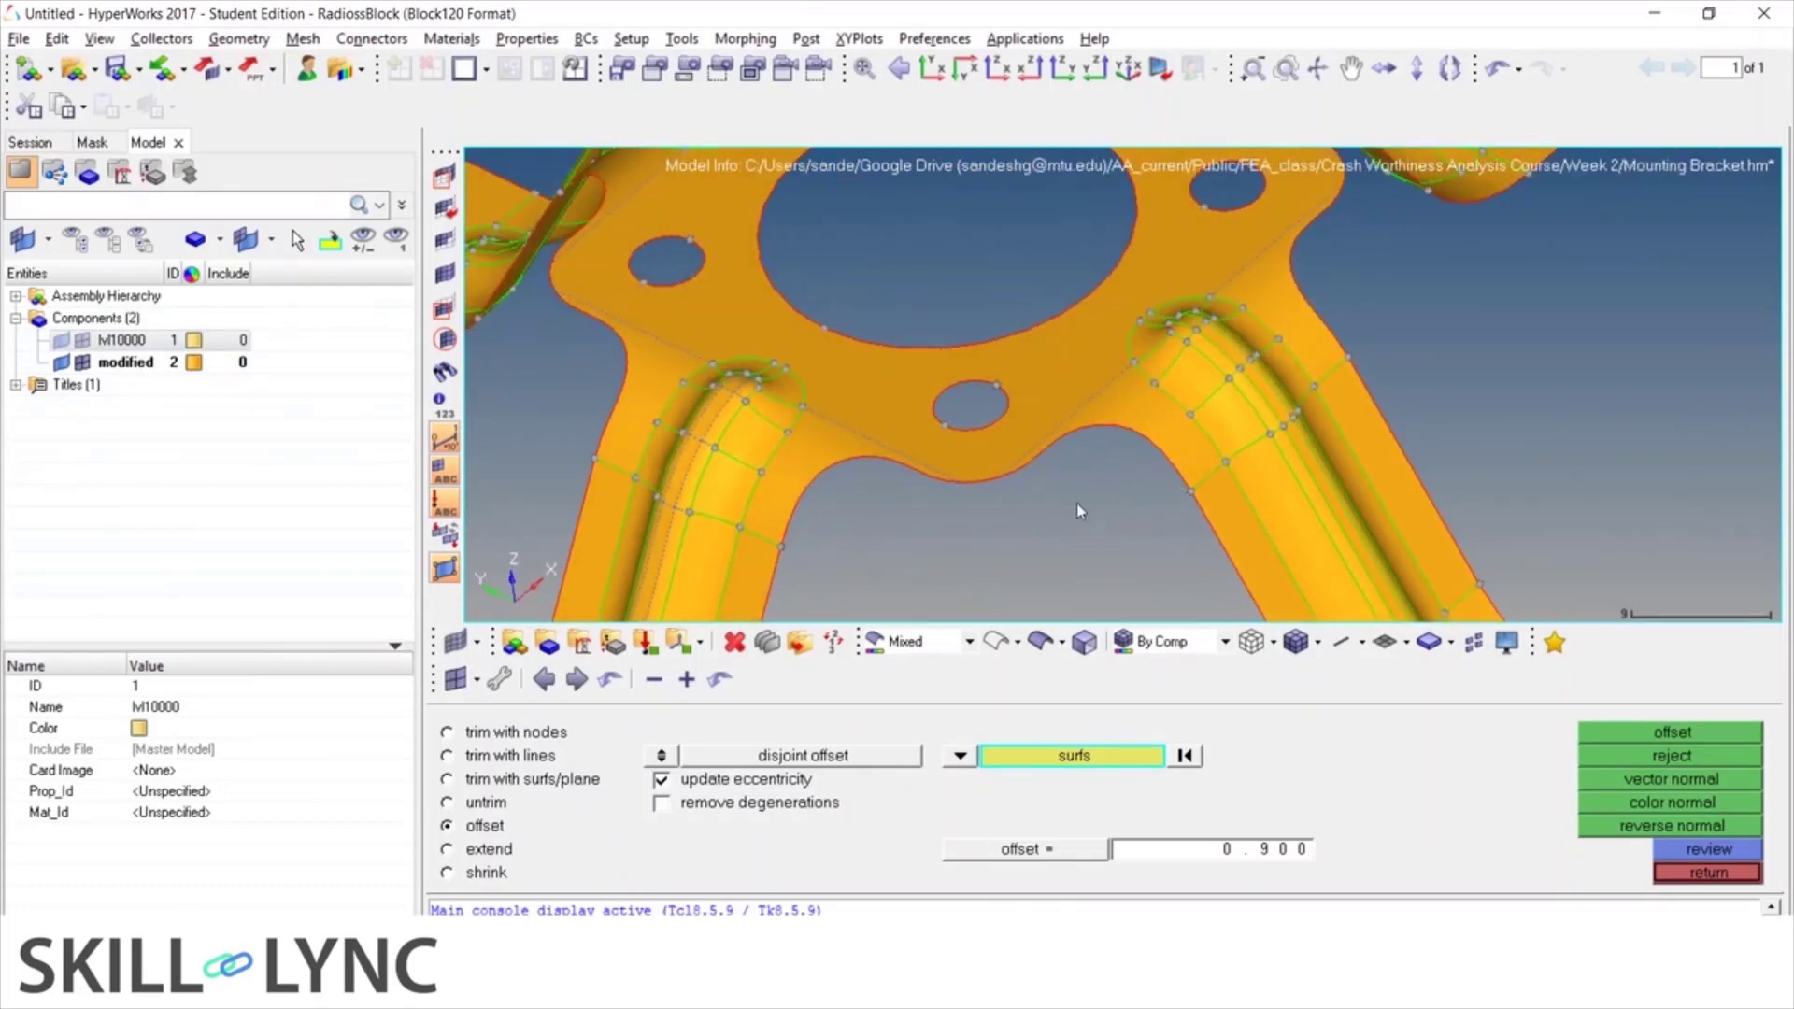
{"action": "left_click", "coordinate": [1041, 402]}
{"action": "scroll", "coordinate": [1027, 392], "scroll_direction": "down", "scroll_amount": 6}
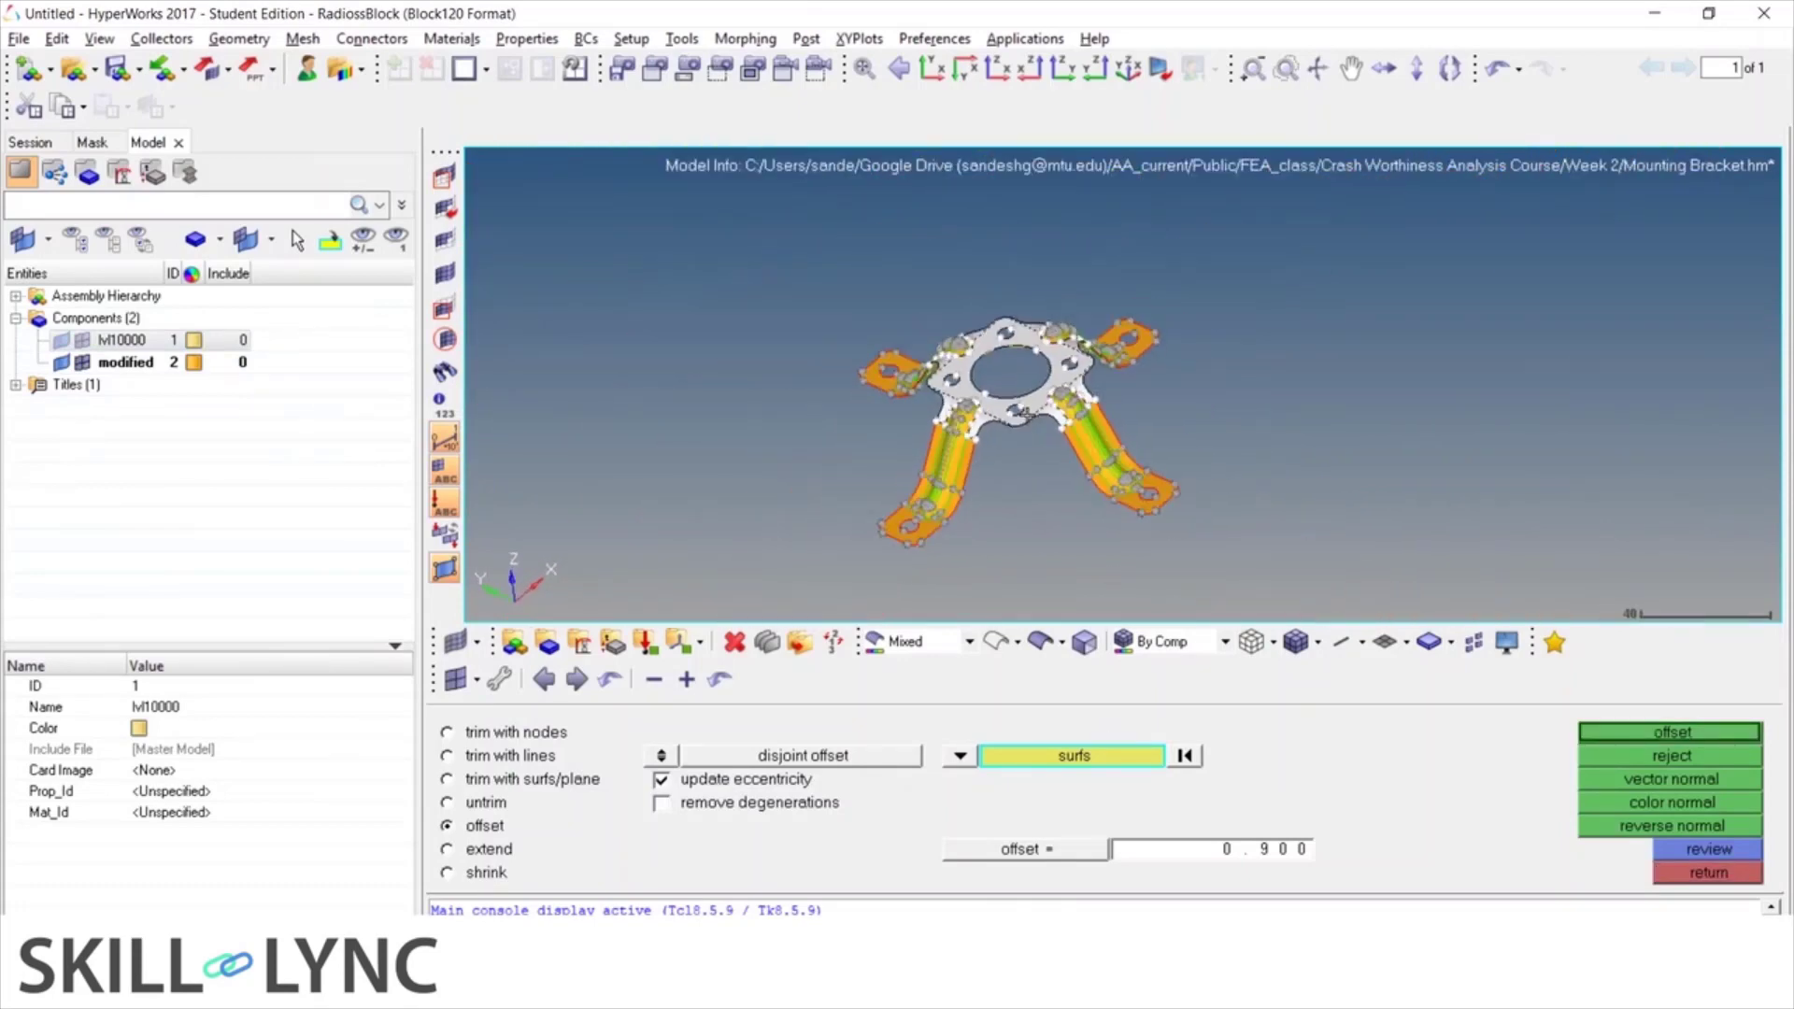
{"action": "scroll", "coordinate": [1007, 367], "scroll_direction": "up", "scroll_amount": 3}
{"action": "left_click_drag", "start_coordinate": [1006, 366], "coordinate": [1035, 291], "text": "ctrl"}
{"action": "scroll", "coordinate": [1036, 290], "scroll_direction": "down", "scroll_amount": 3}
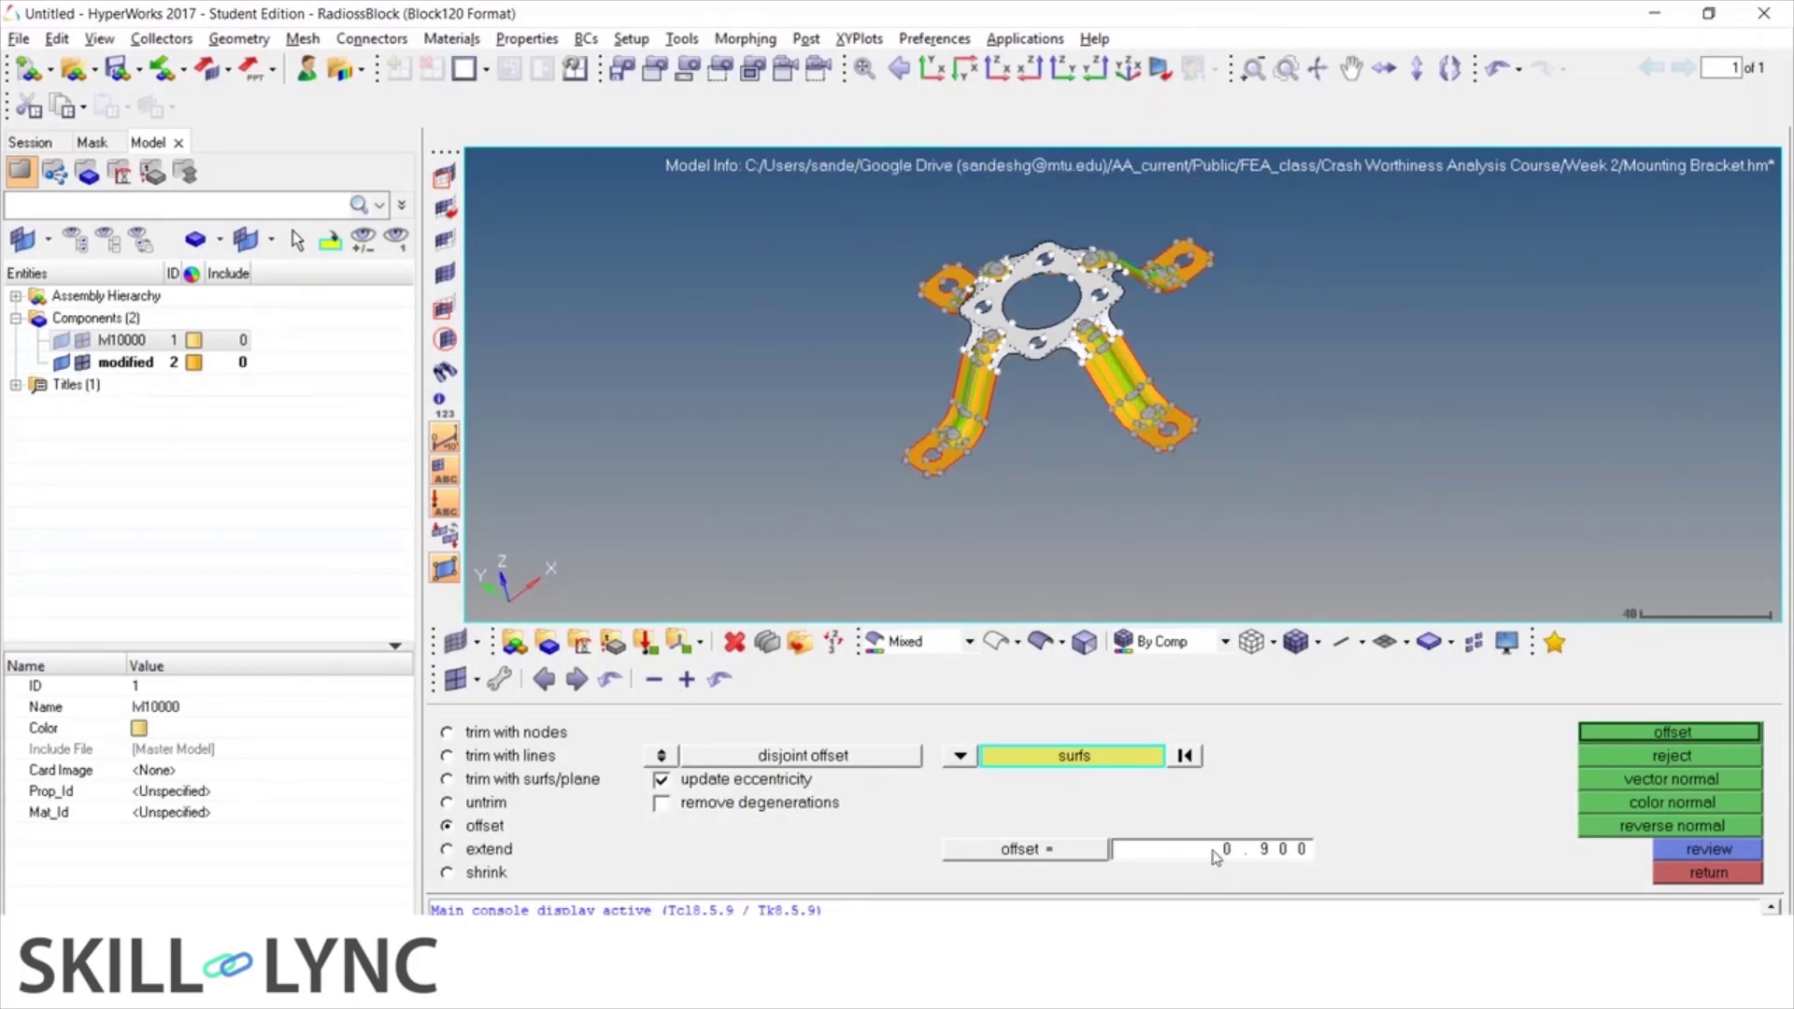
{"action": "left_click", "coordinate": [1655, 736]}
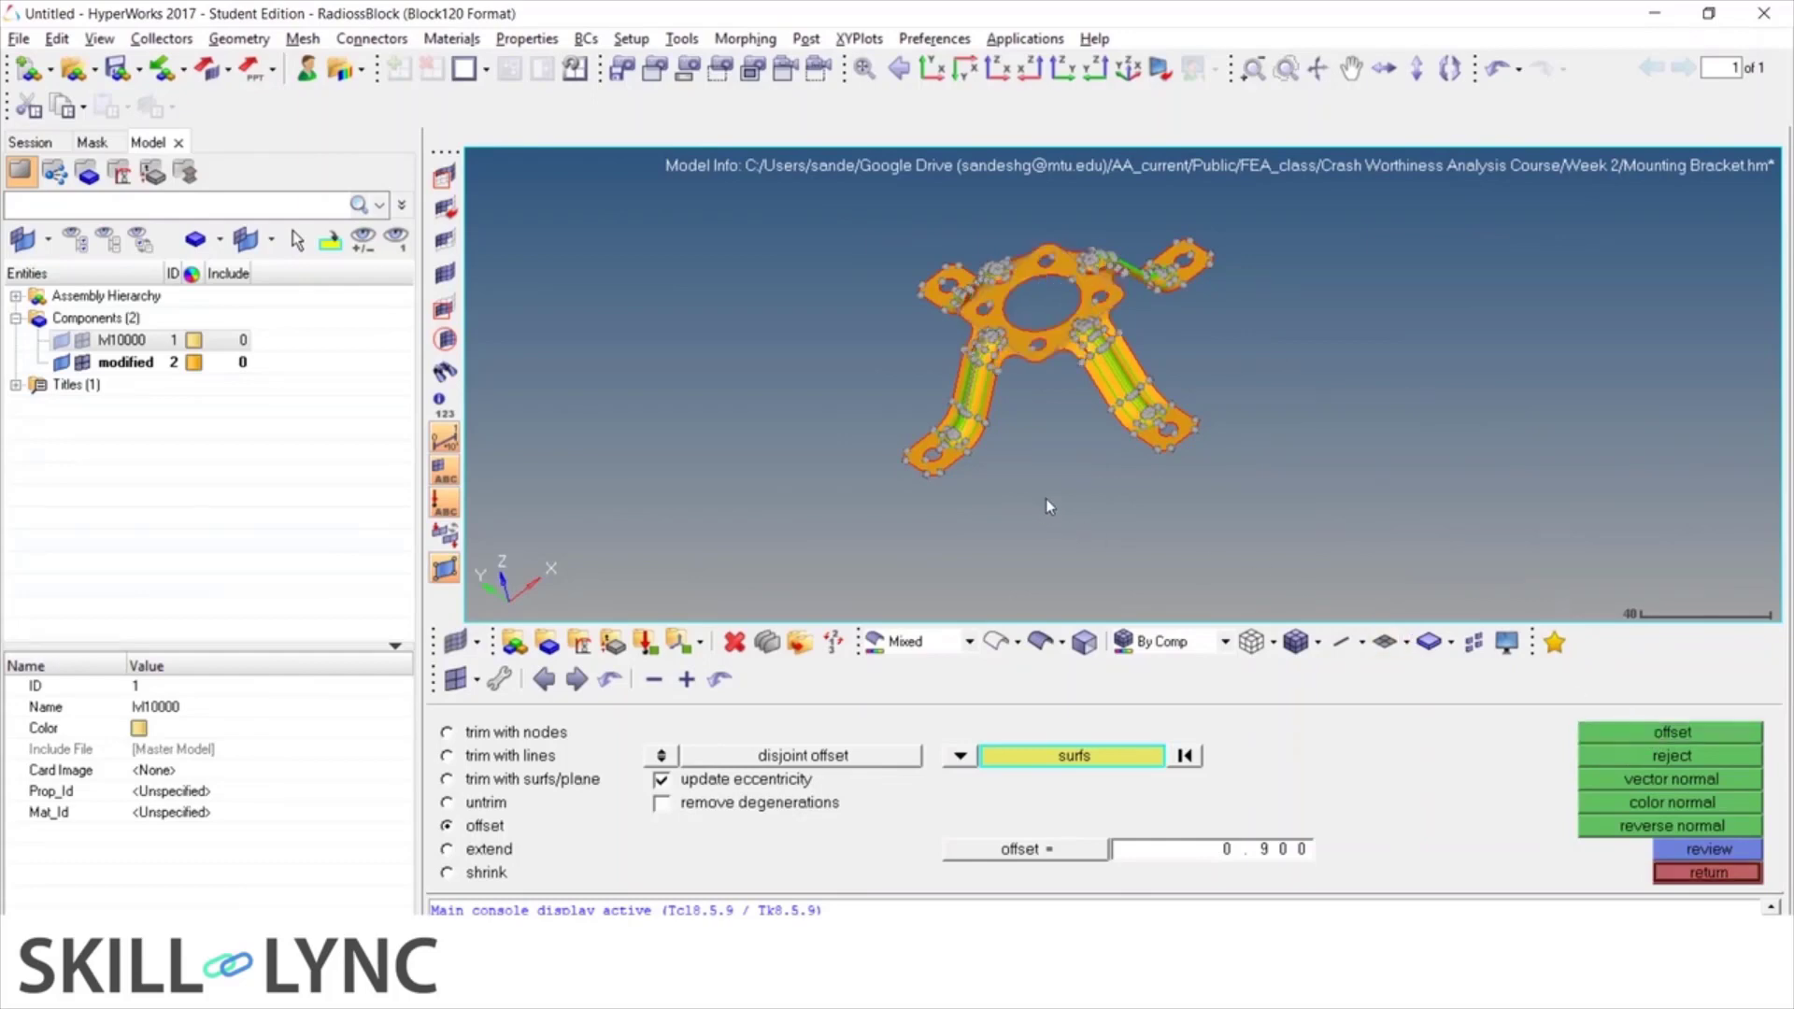
Examine the offset hub surfaces from below and beside the arms, where they meet the arms and beads
{"action": "left_click_drag", "start_coordinate": [1046, 498], "coordinate": [1054, 359], "text": "ctrl"}
{"action": "scroll", "coordinate": [1011, 375], "scroll_direction": "up", "scroll_amount": 7, "text": "ctrl"}
{"action": "left_click_drag", "start_coordinate": [1194, 407], "coordinate": [1159, 440], "text": "ctrl"}
{"action": "right_click_drag", "start_coordinate": [1158, 439], "coordinate": [1230, 512], "text": "ctrl"}
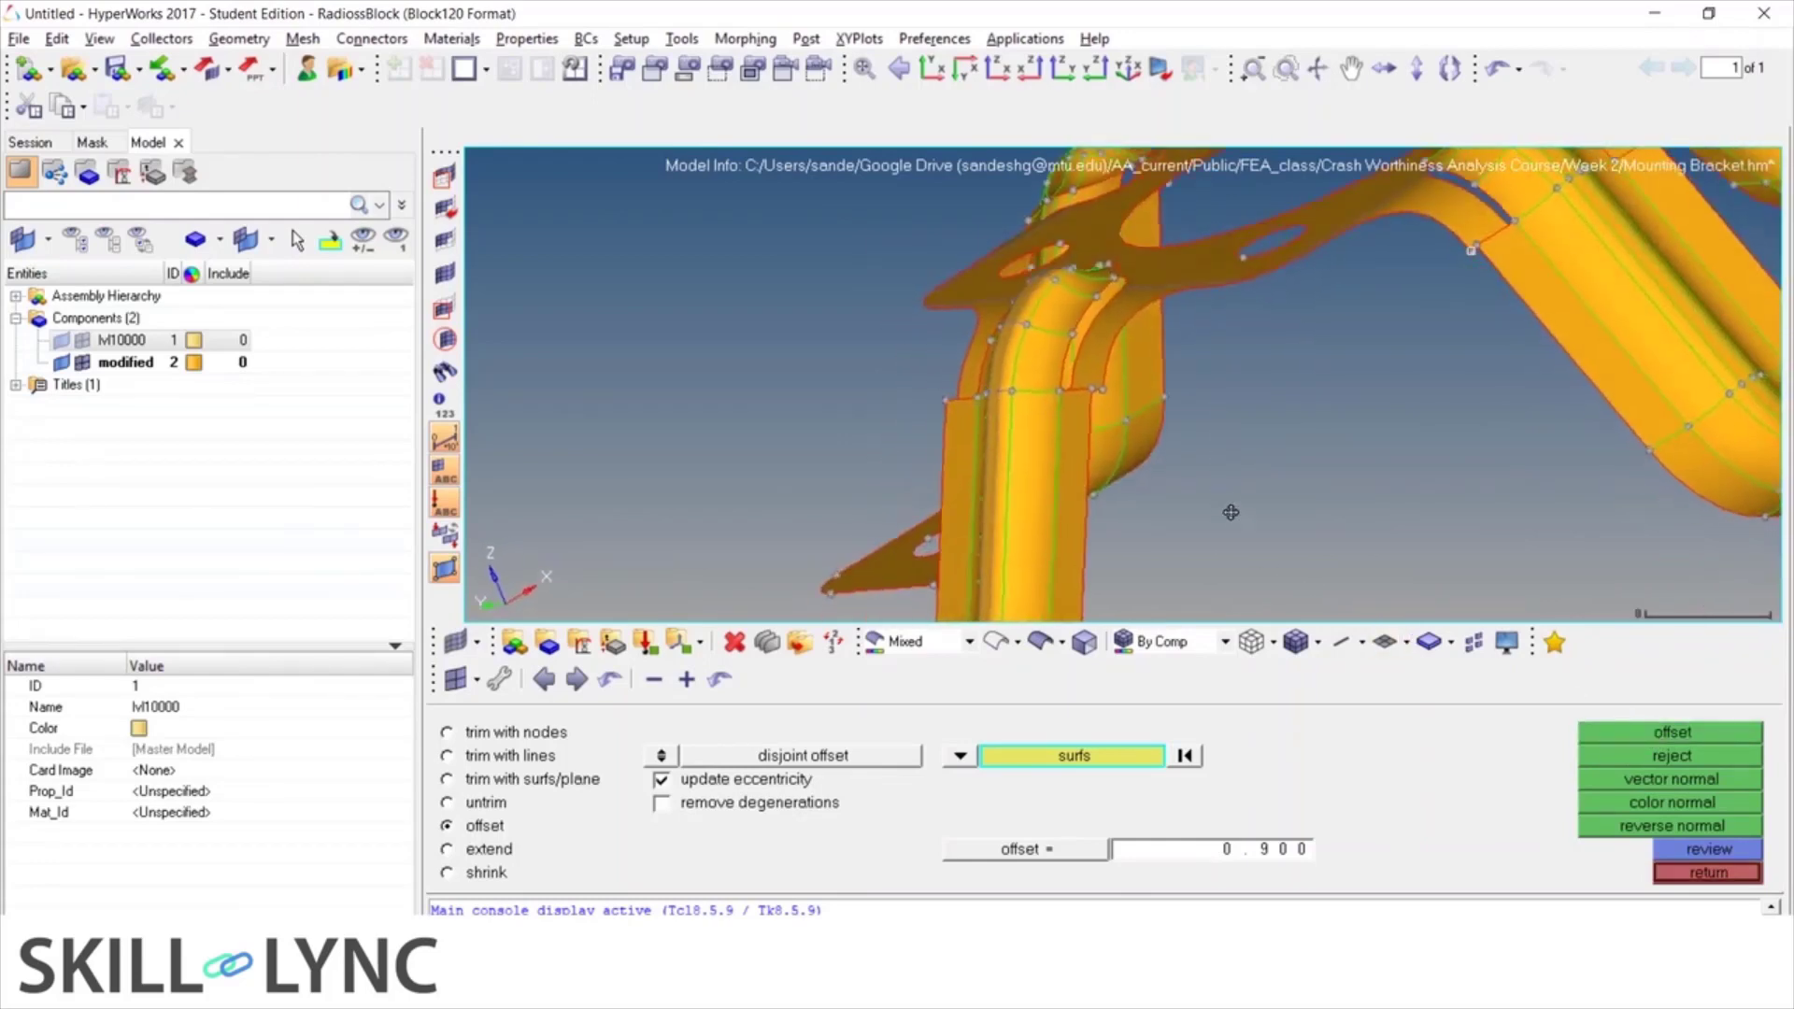
{"action": "left_click_drag", "start_coordinate": [1230, 512], "coordinate": [1668, 497], "text": "ctrl"}
{"action": "scroll", "coordinate": [1334, 609], "scroll_direction": "down", "scroll_amount": 4}
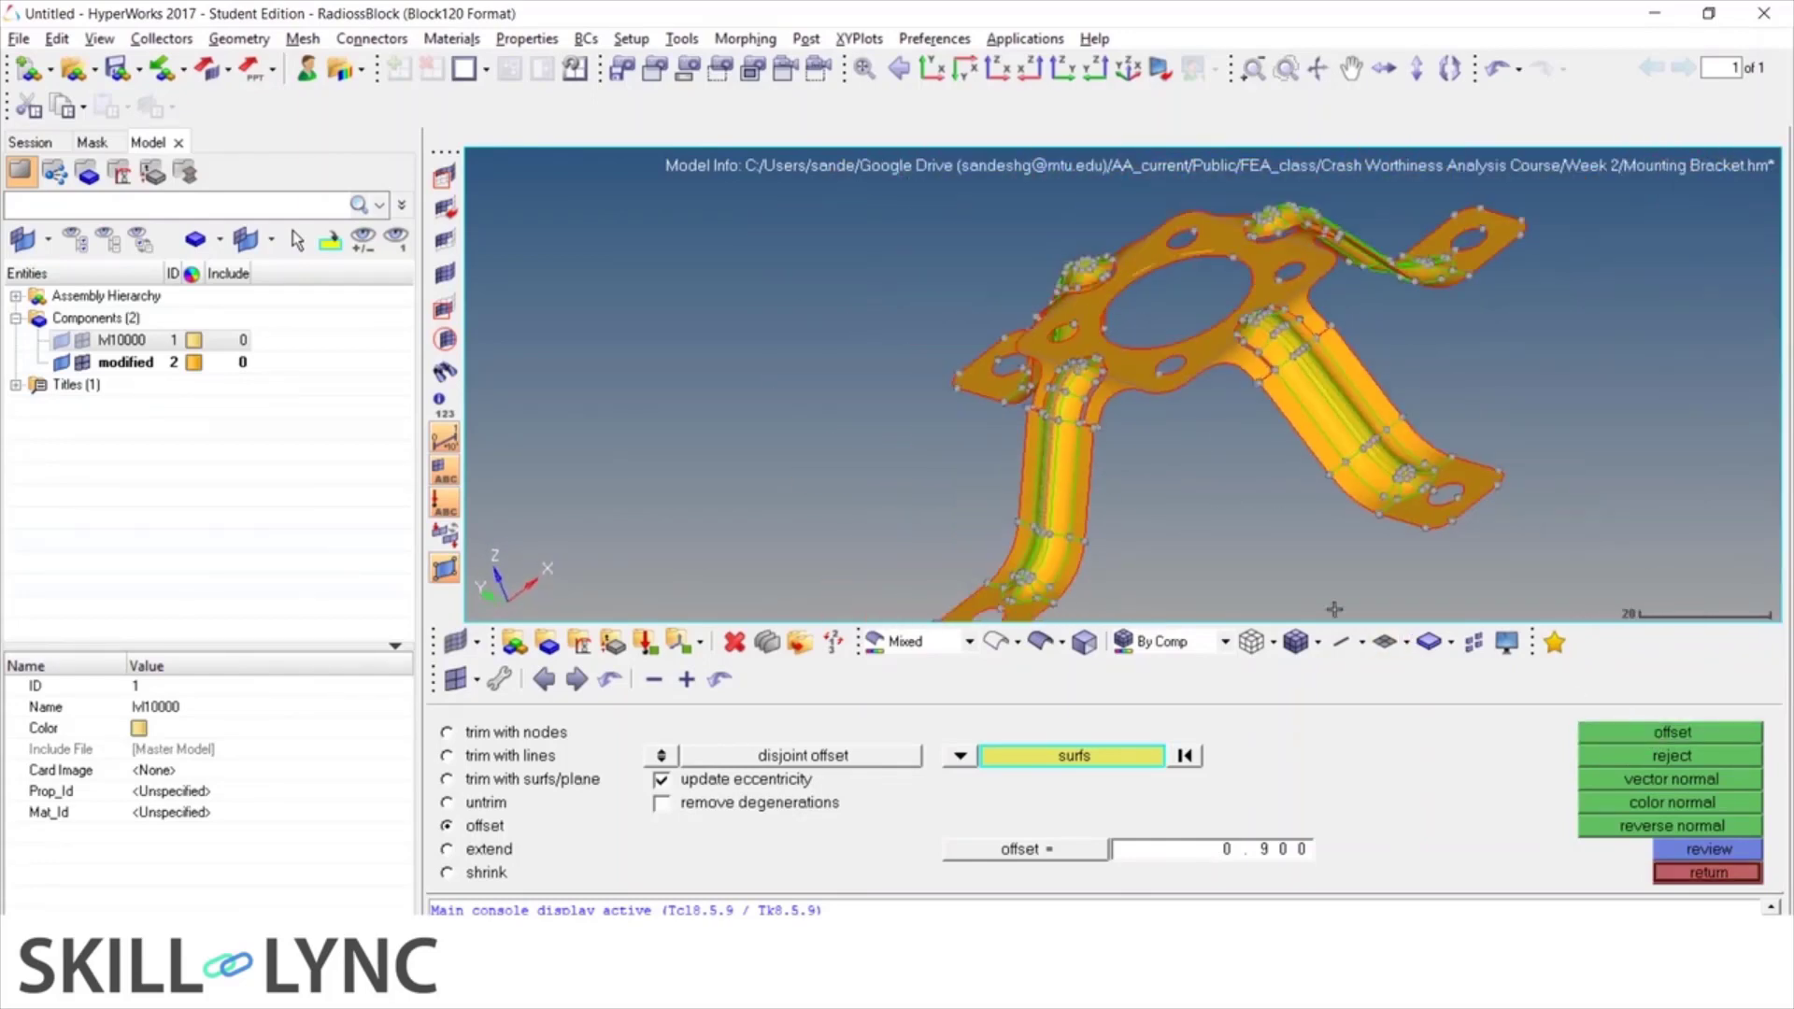
Reject the hub surface offset and leave surface editing
{"action": "left_click", "coordinate": [1671, 732]}
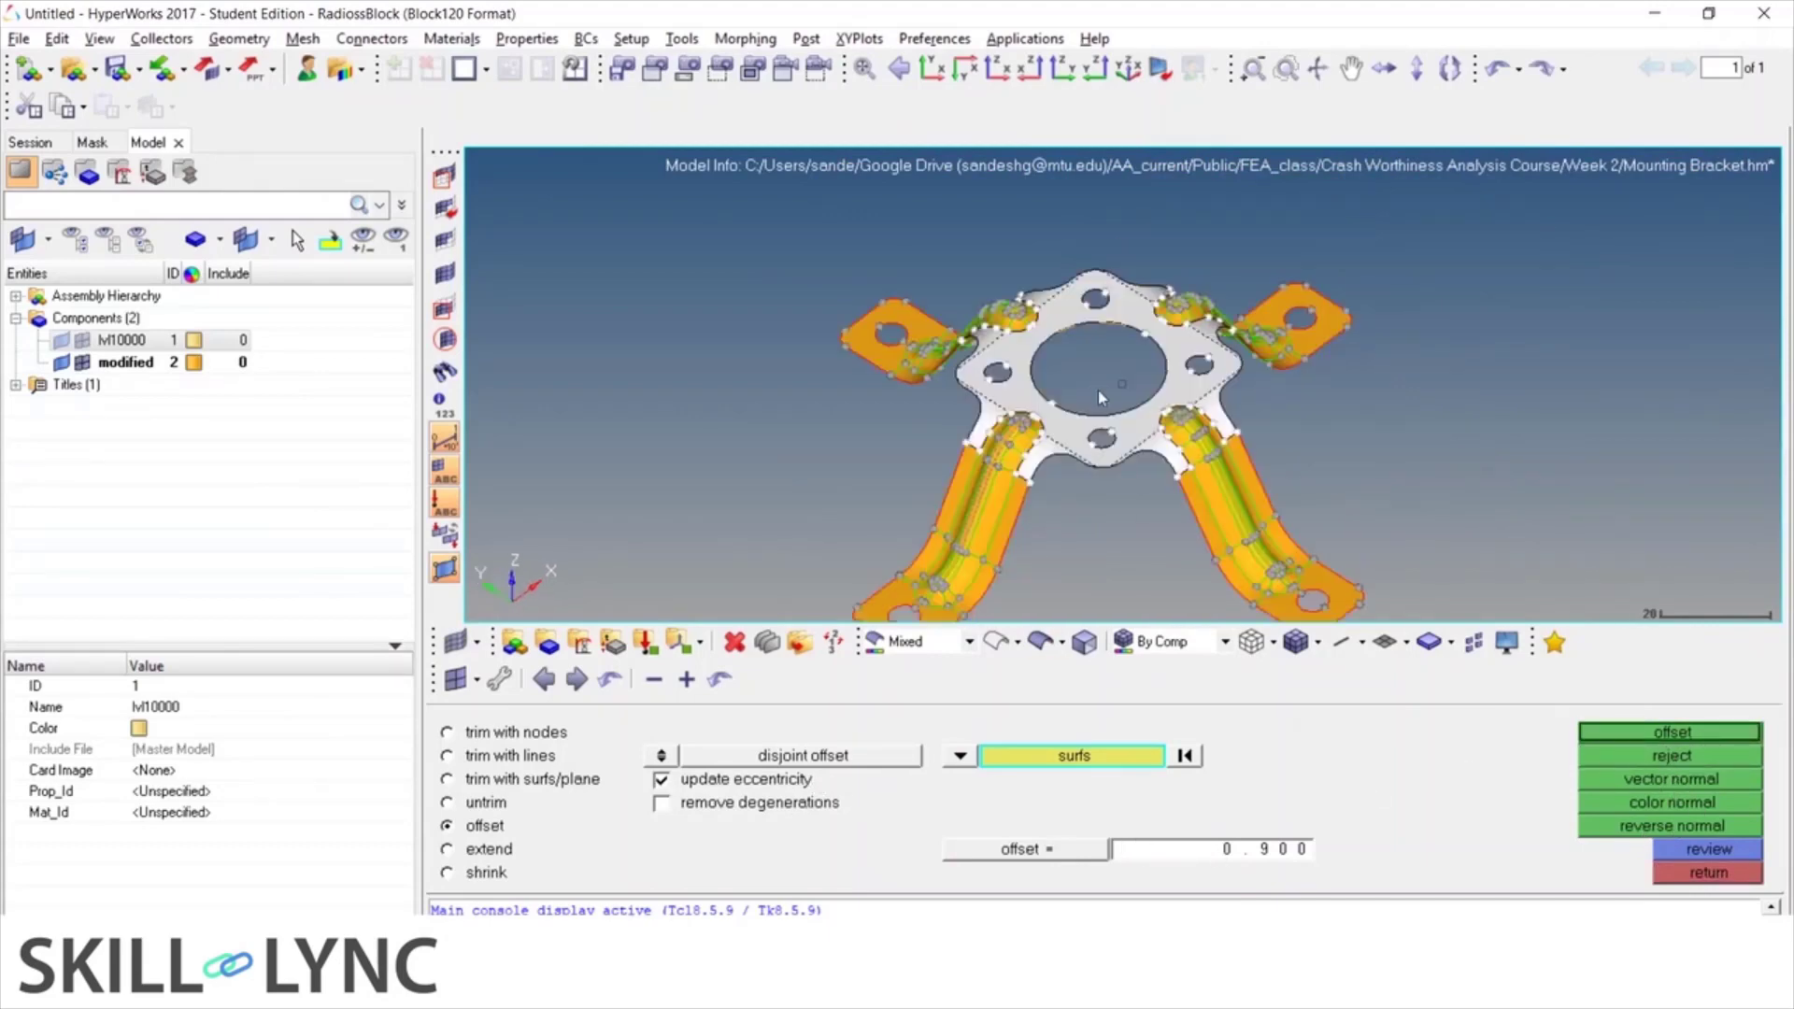
{"action": "scroll", "coordinate": [1097, 391], "scroll_direction": "up", "scroll_amount": 4, "text": "ctrl"}
{"action": "mouse_move", "coordinate": [1112, 560]}
{"action": "left_mouse_down", "text": "ctrl"}
{"action": "mouse_move", "coordinate": [1121, 480]}
{"action": "mouse_move", "coordinate": [1117, 535]}
{"action": "left_mouse_up", "text": "ctrl"}
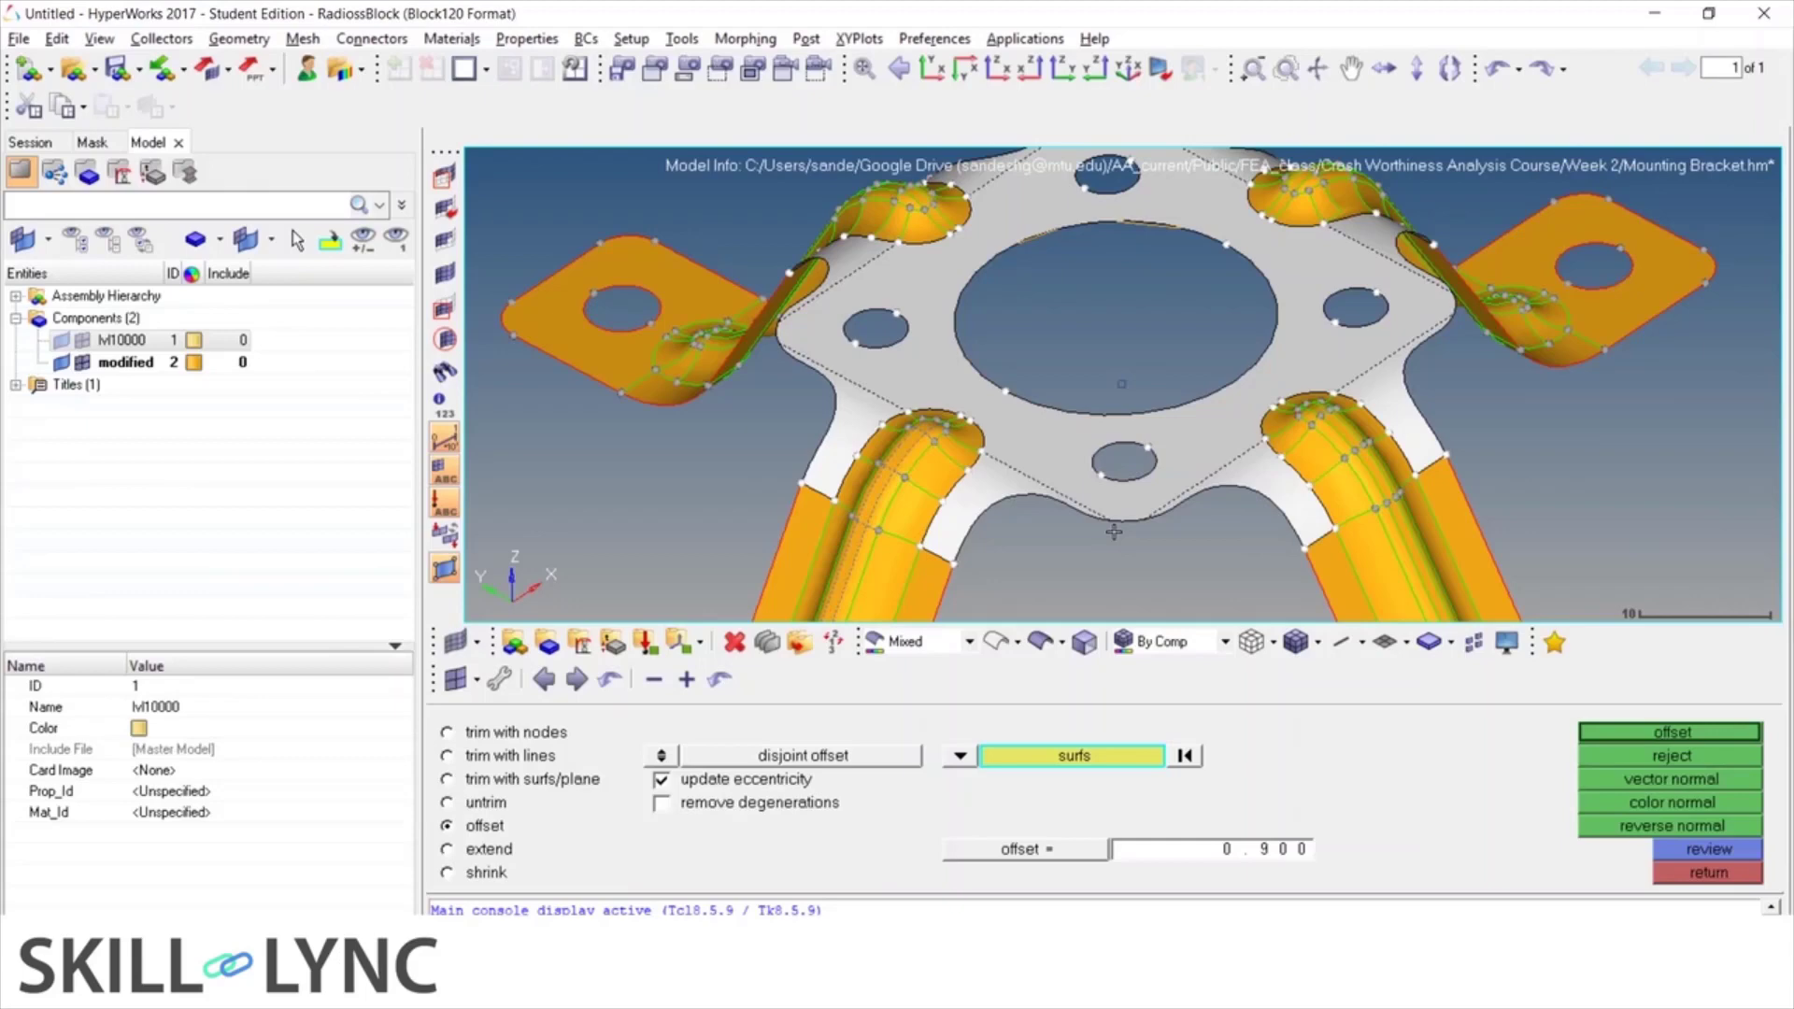
{"action": "left_click", "coordinate": [1709, 871]}
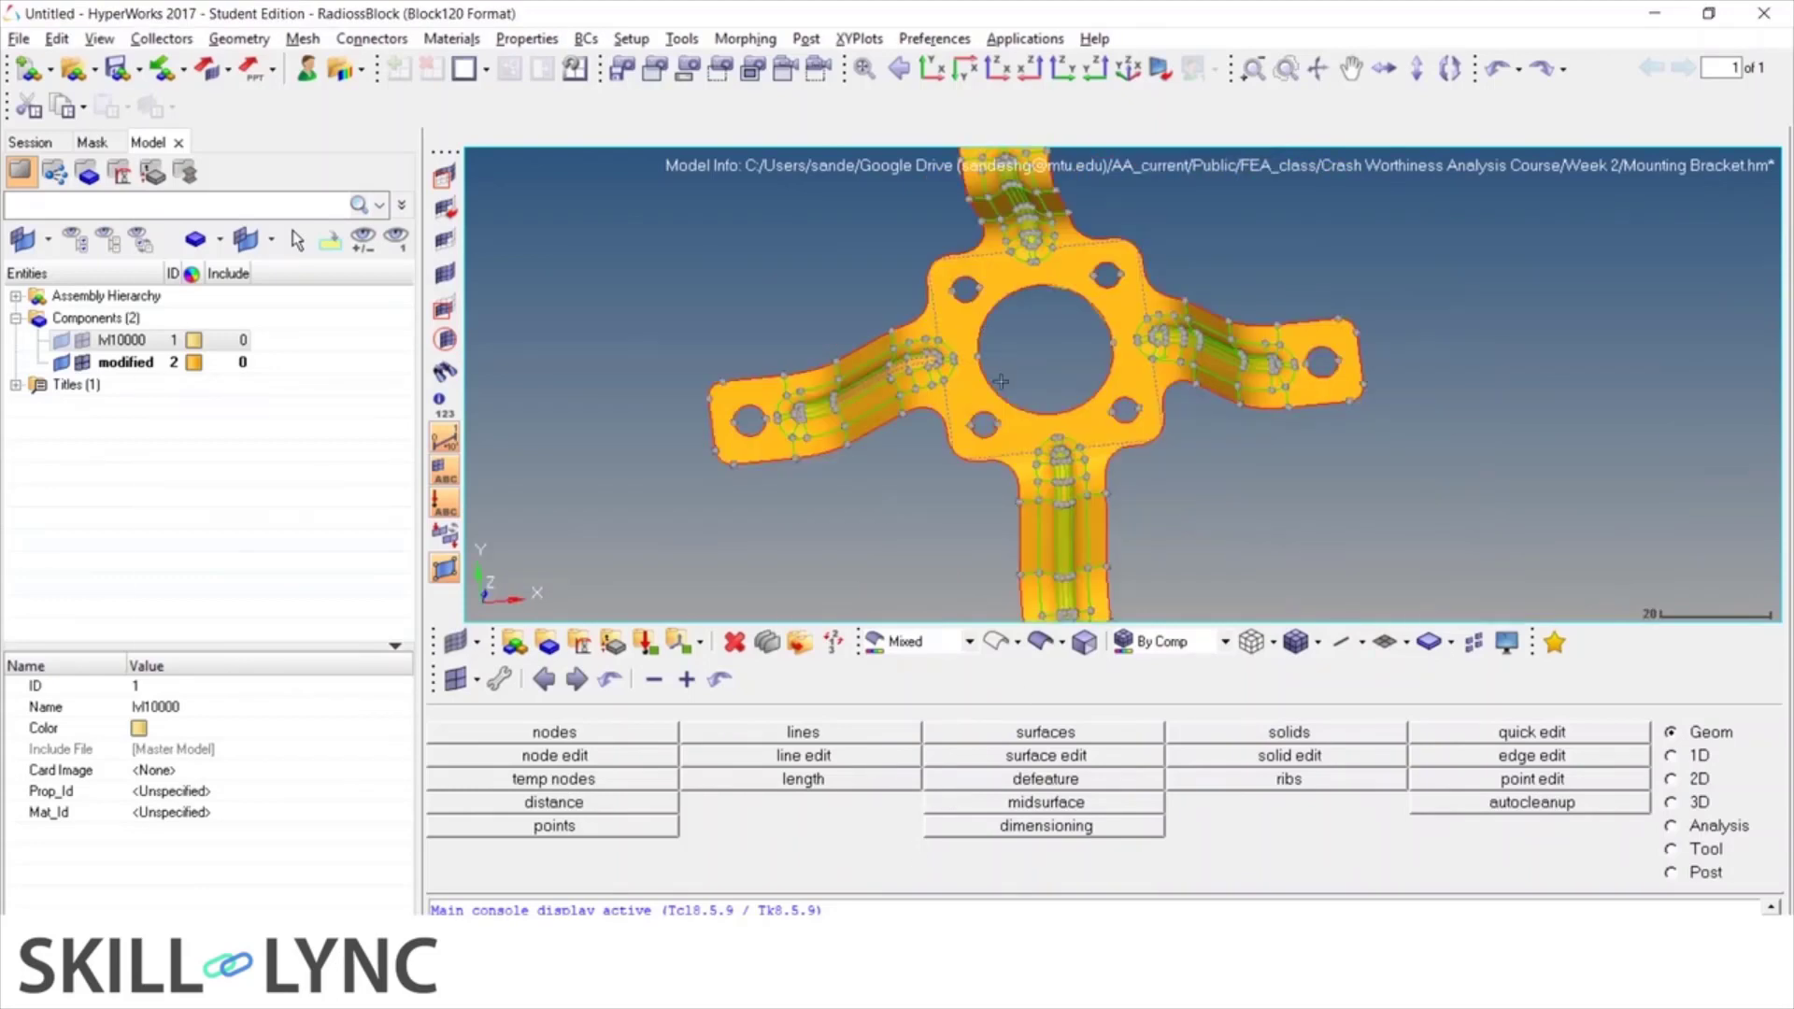
Close the gap at the bead end's inner corner near the hub by toggling its free edge and accepting the gap
{"action": "left_click_drag", "start_coordinate": [1001, 381], "coordinate": [1091, 486], "text": "ctrl"}
{"action": "scroll", "coordinate": [1063, 542], "scroll_direction": "up", "scroll_amount": 5, "text": "ctrl"}
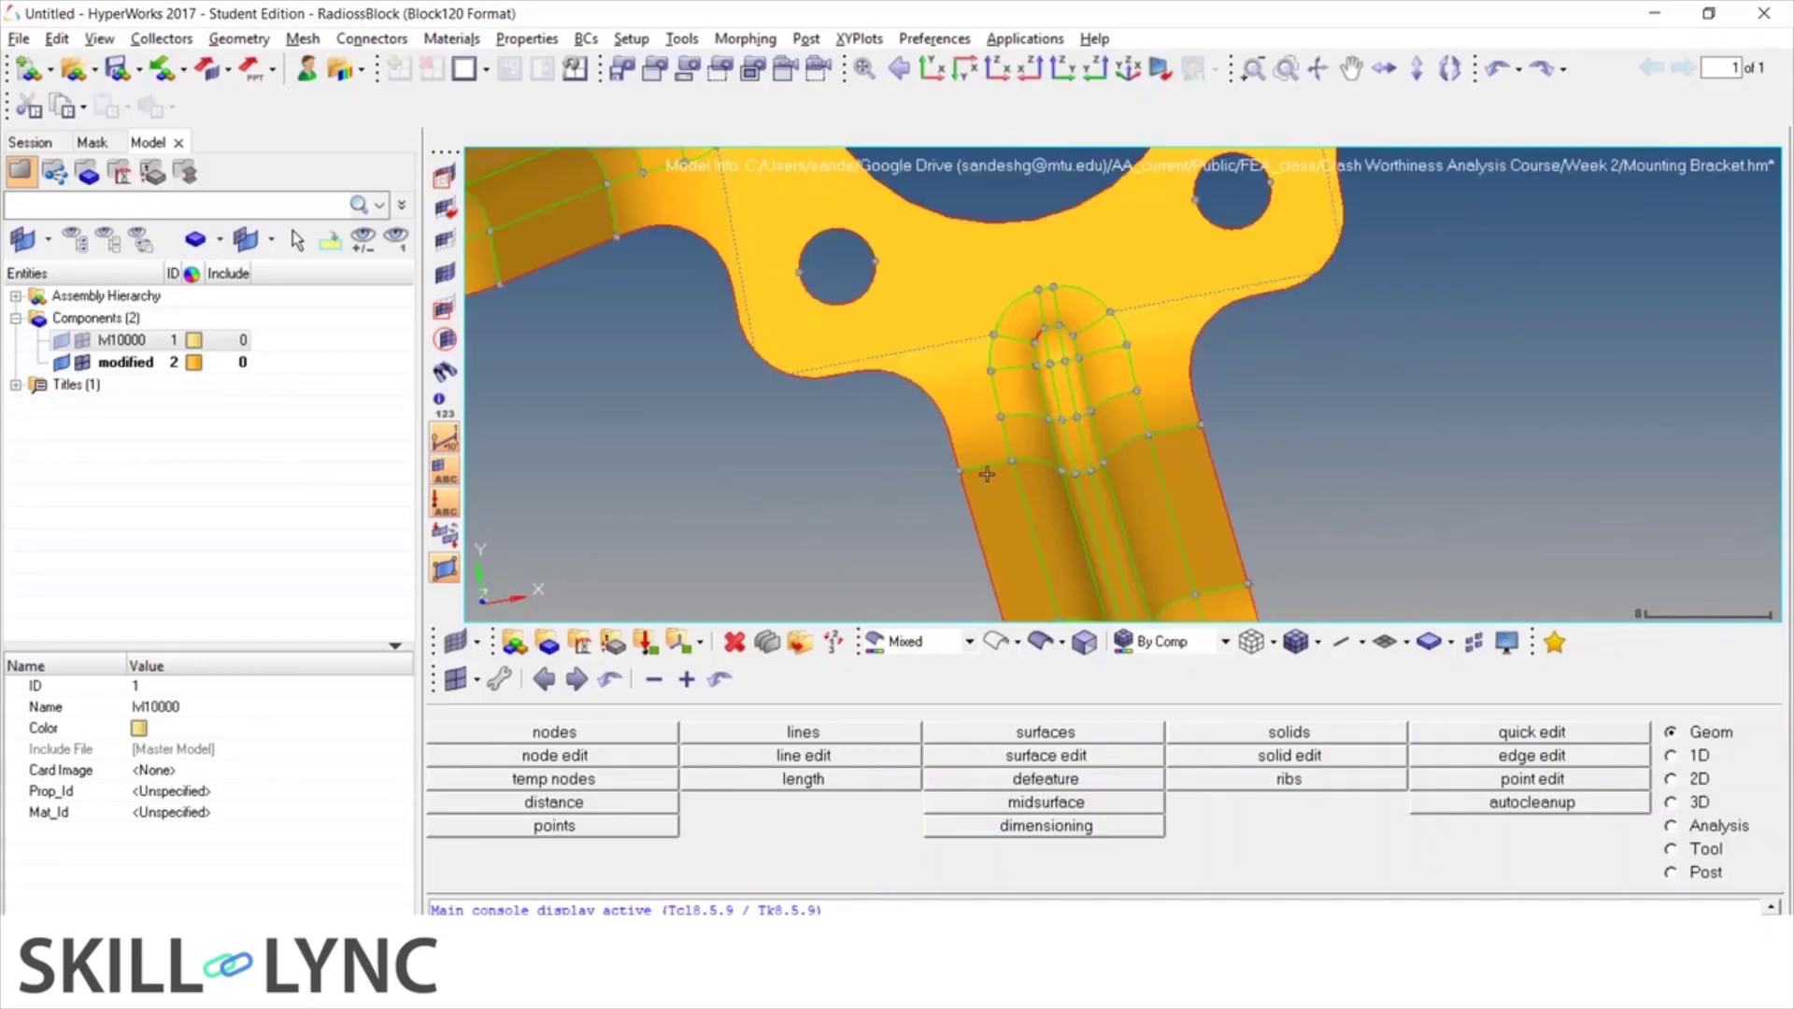
{"action": "left_click_drag", "start_coordinate": [985, 474], "coordinate": [884, 461], "text": "ctrl"}
{"action": "scroll", "coordinate": [972, 346], "scroll_direction": "up", "scroll_amount": 10, "text": "ctrl"}
{"action": "key", "text": "F11"}
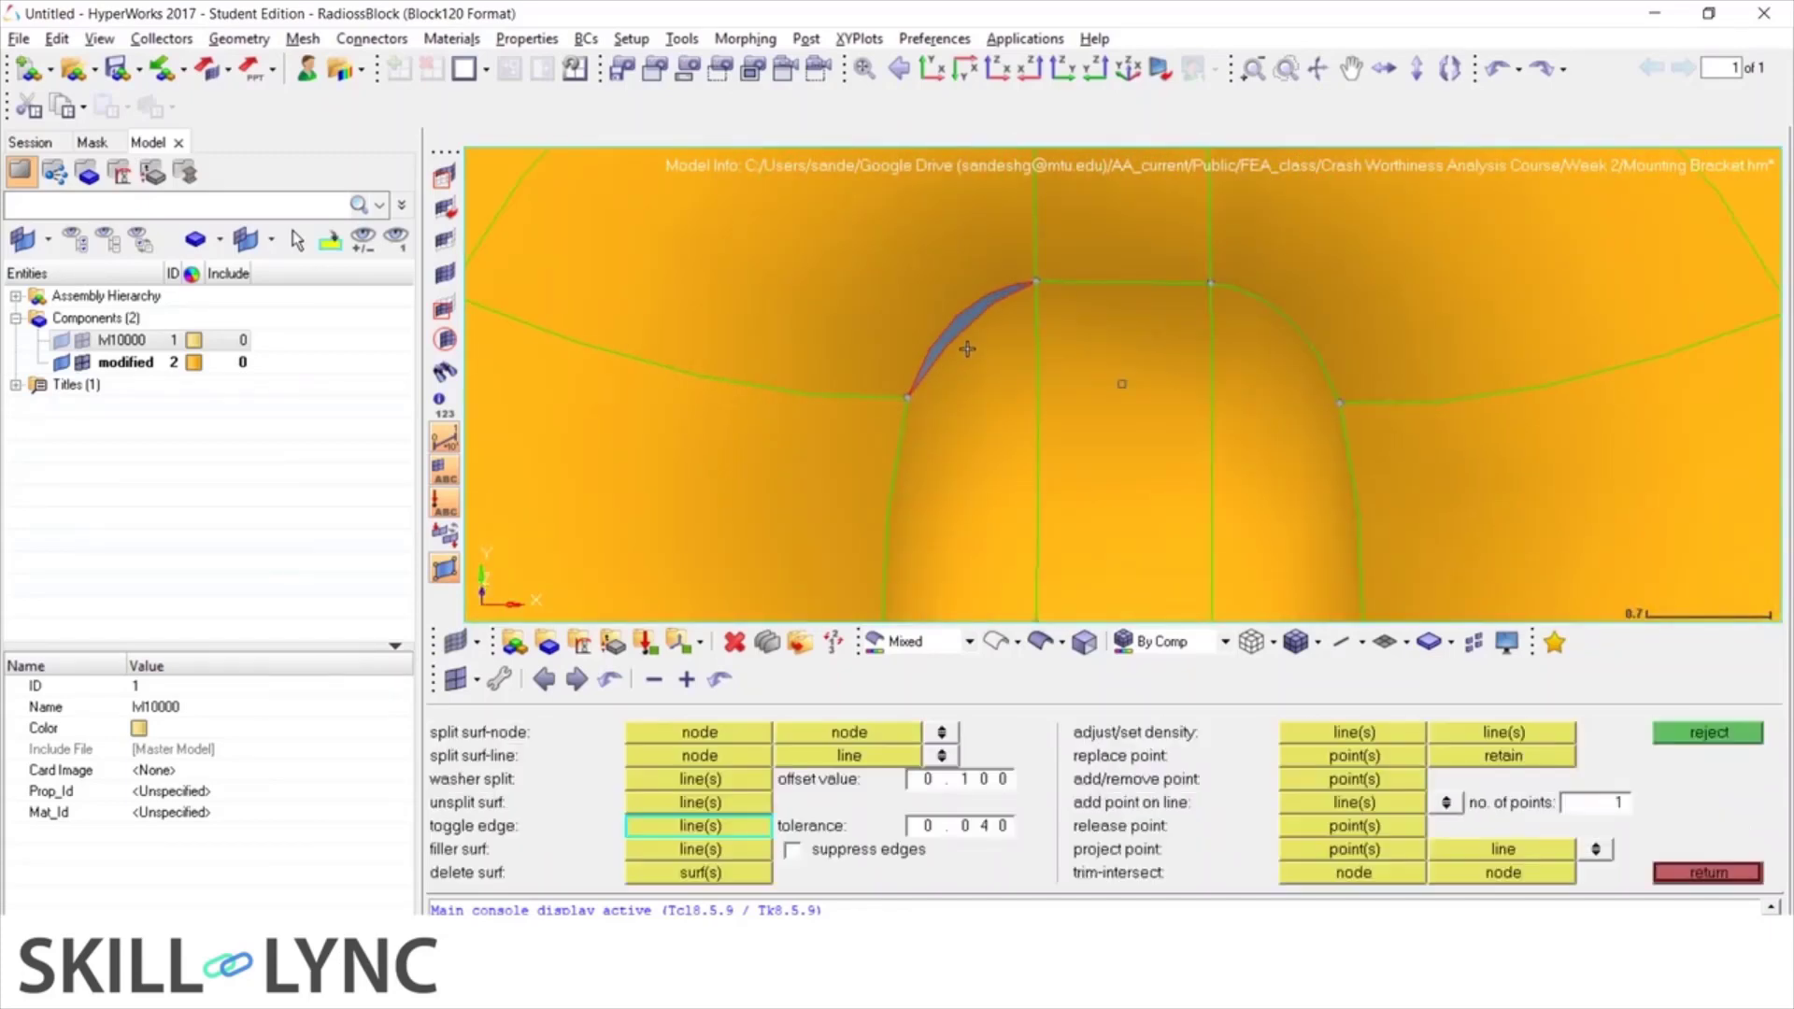
{"action": "left_click", "coordinate": [954, 313]}
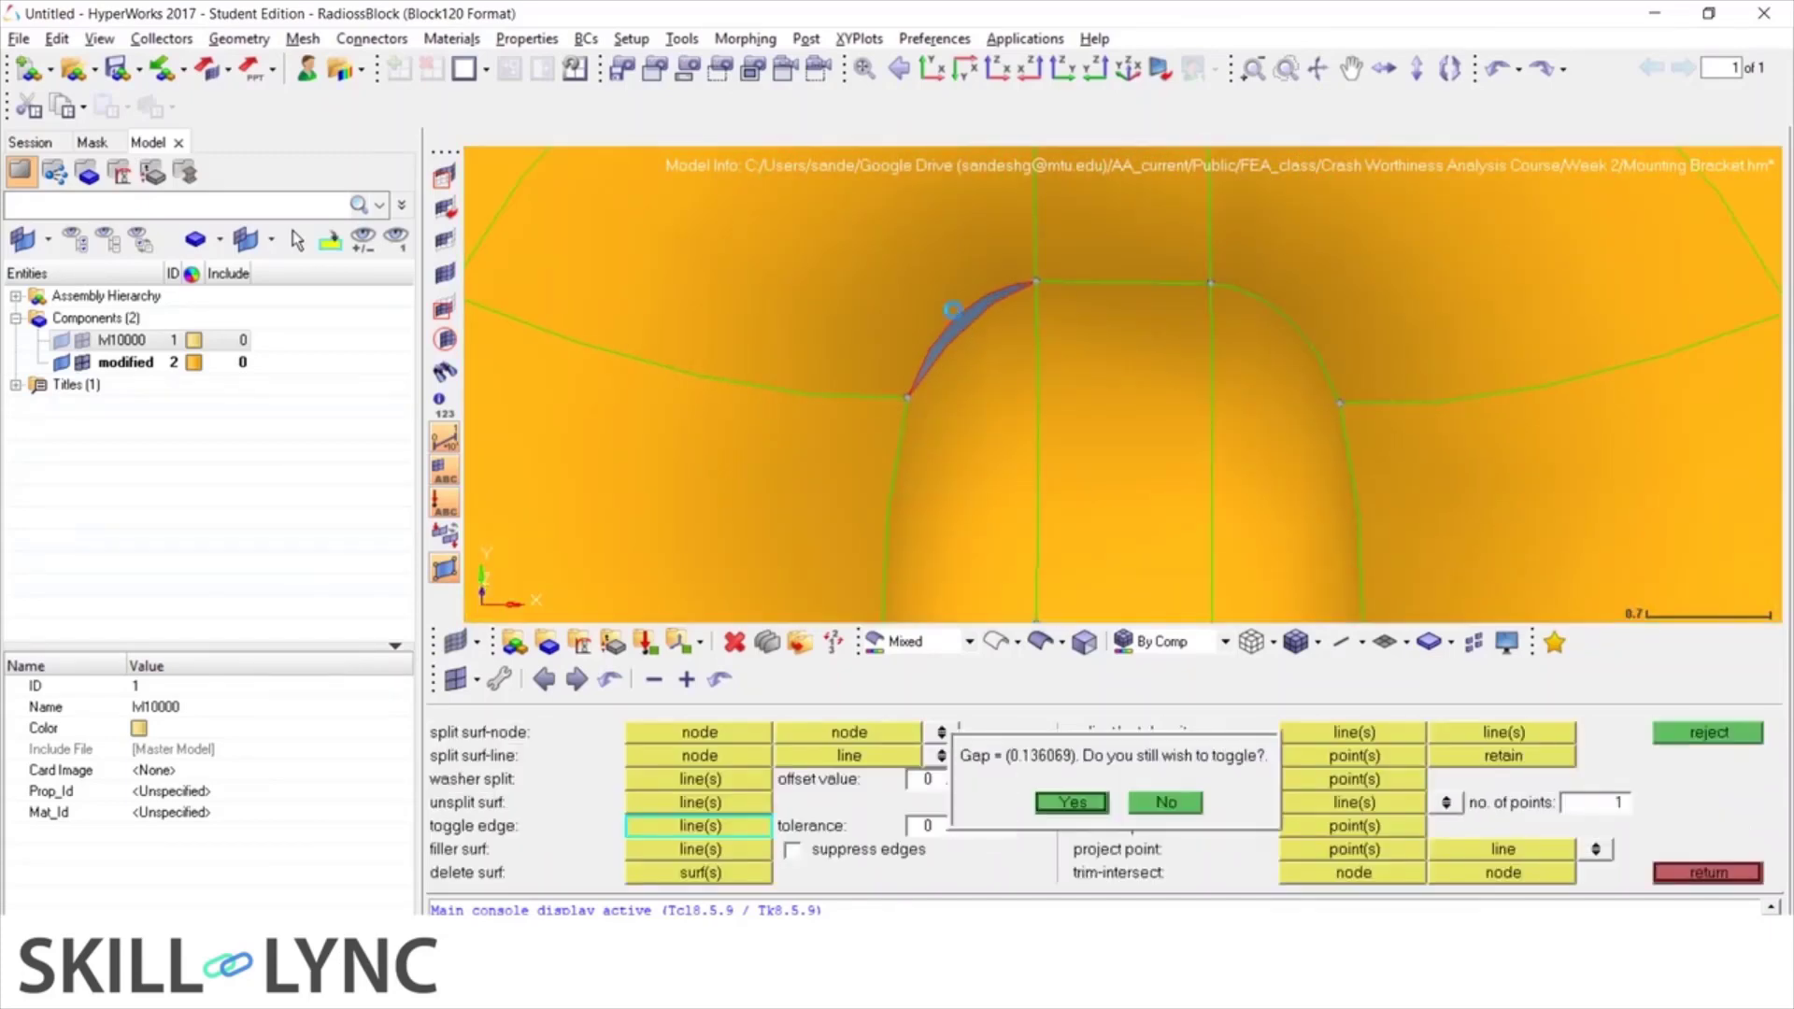
{"action": "left_click", "coordinate": [1072, 803]}
Suppress the two lengthwise edges along the crest of the same arm's bead with toggle edge
{"action": "scroll", "coordinate": [904, 428], "scroll_direction": "down", "scroll_amount": 5}
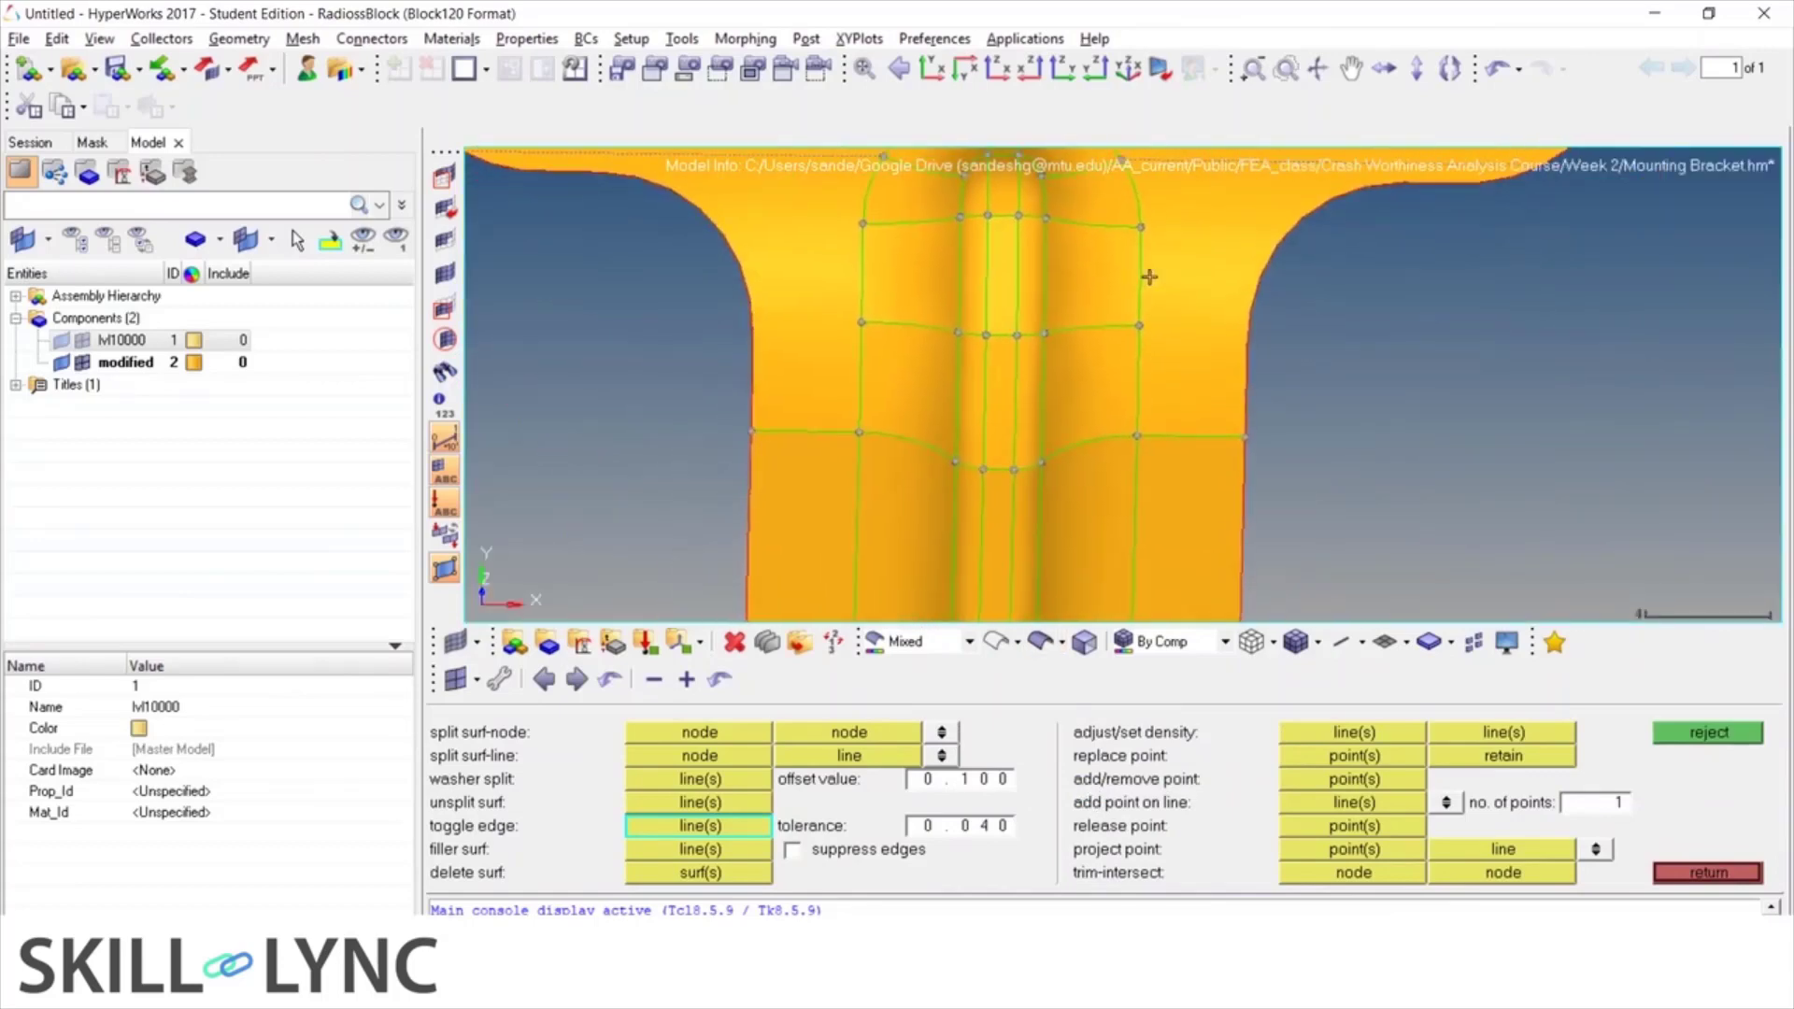
{"action": "scroll", "coordinate": [1028, 428], "scroll_direction": "down", "scroll_amount": 4}
{"action": "scroll", "coordinate": [1001, 280], "scroll_direction": "up", "scroll_amount": 4}
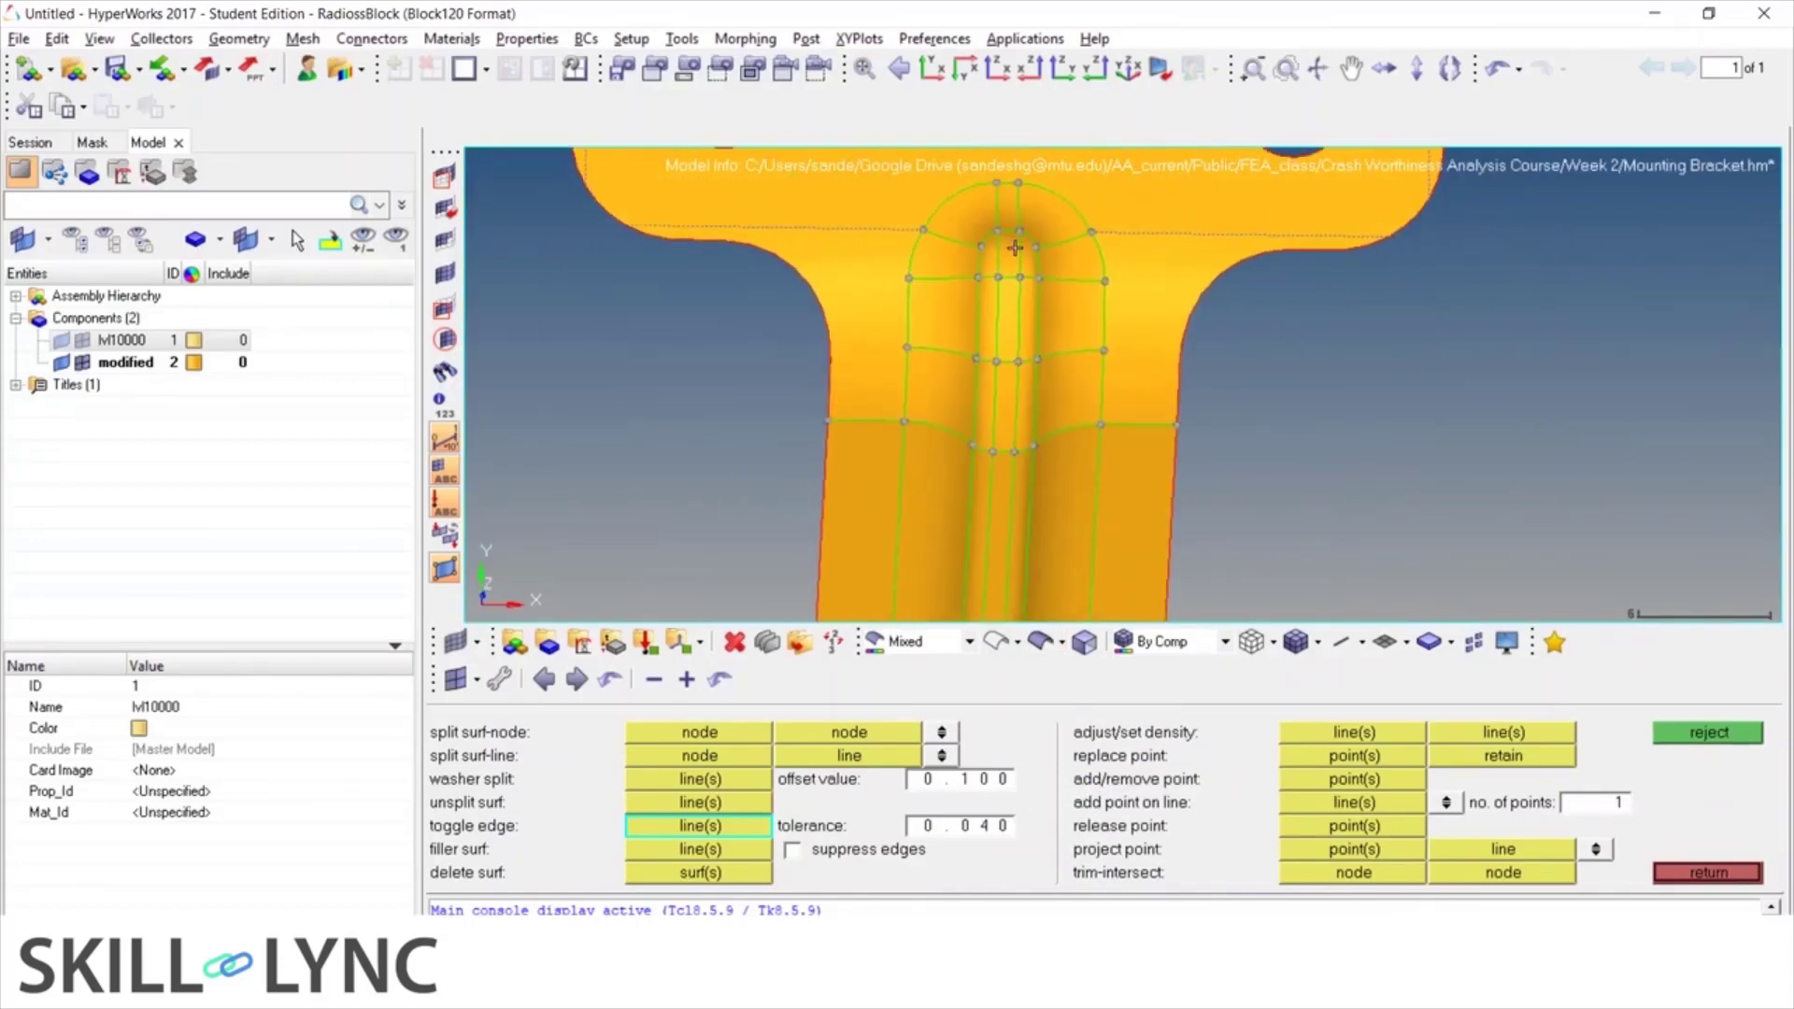
{"action": "scroll", "coordinate": [1015, 247], "scroll_direction": "up", "scroll_amount": 3}
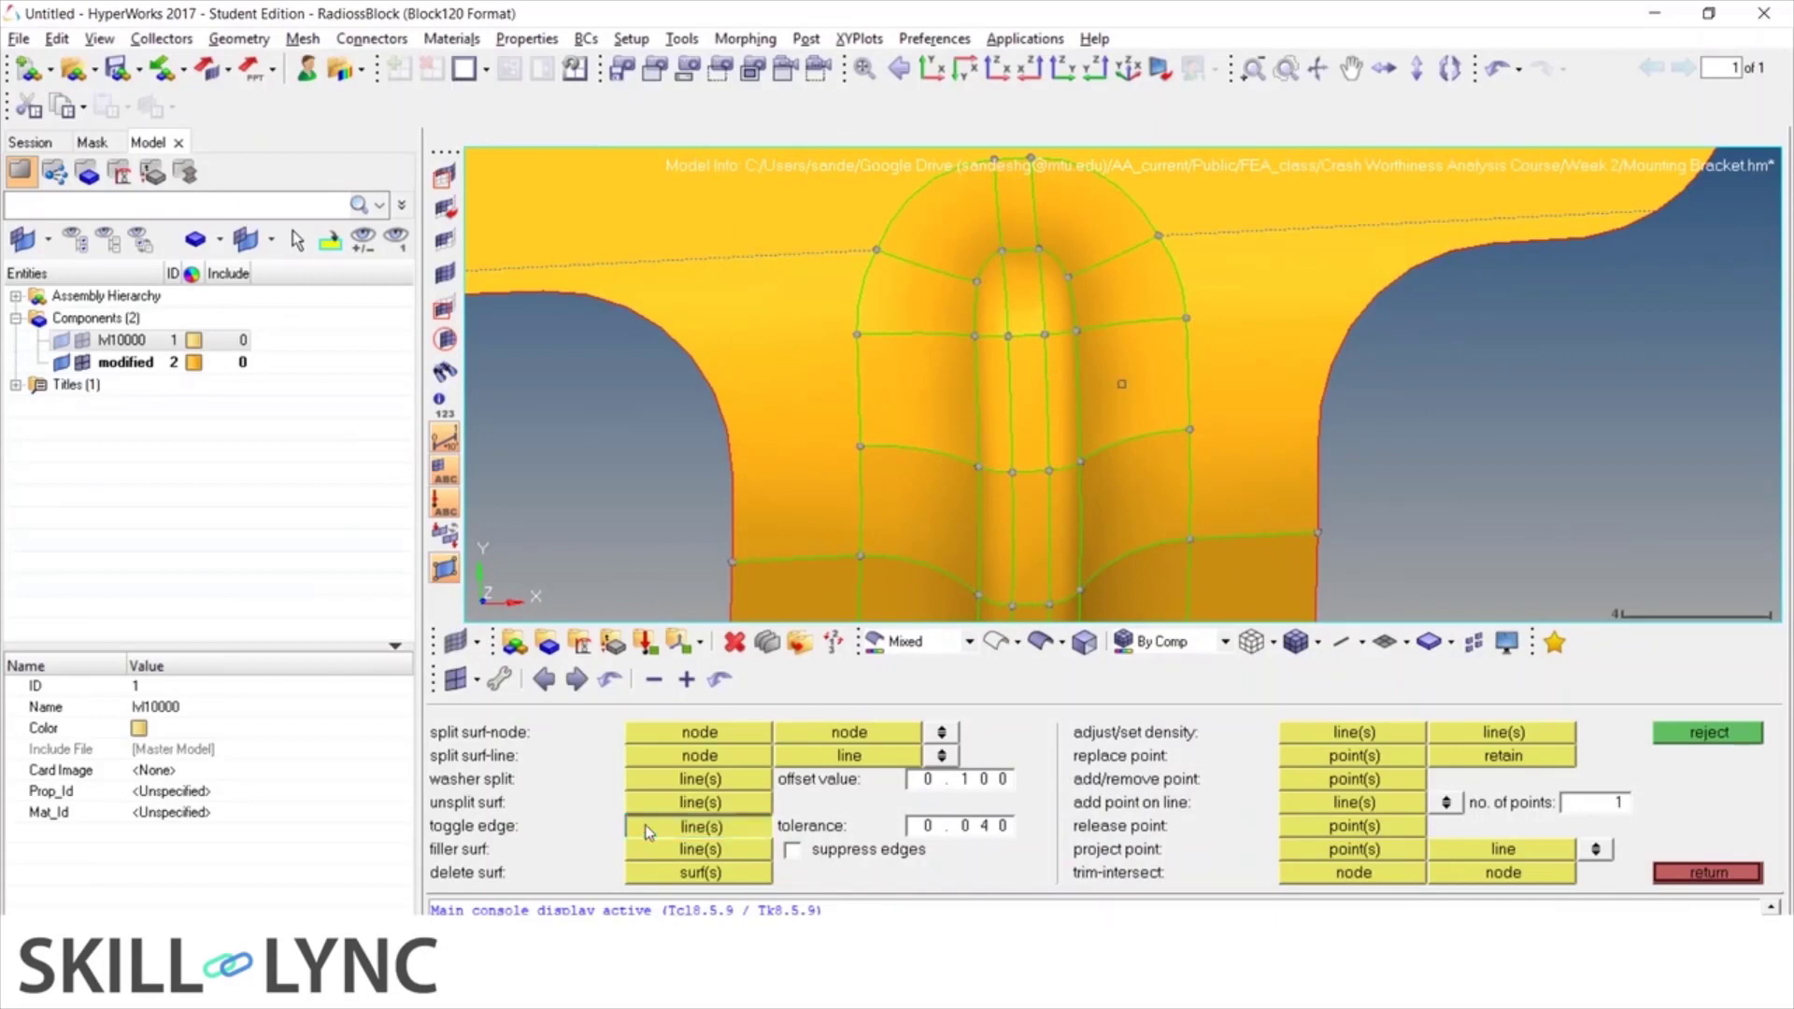
{"action": "mouse_move", "coordinate": [989, 279]}
{"action": "left_mouse_down", "text": "shift"}
{"action": "mouse_move", "coordinate": [1064, 485]}
{"action": "mouse_move", "coordinate": [1061, 540]}
{"action": "left_mouse_up", "text": "shift"}
{"action": "scroll", "coordinate": [1065, 568], "scroll_direction": "down", "scroll_amount": 2}
{"action": "mouse_move", "coordinate": [1042, 580]}
{"action": "right_mouse_down", "text": "ctrl"}
{"action": "mouse_move", "coordinate": [985, 435]}
{"action": "mouse_move", "coordinate": [962, 228]}
{"action": "right_mouse_up", "text": "ctrl"}
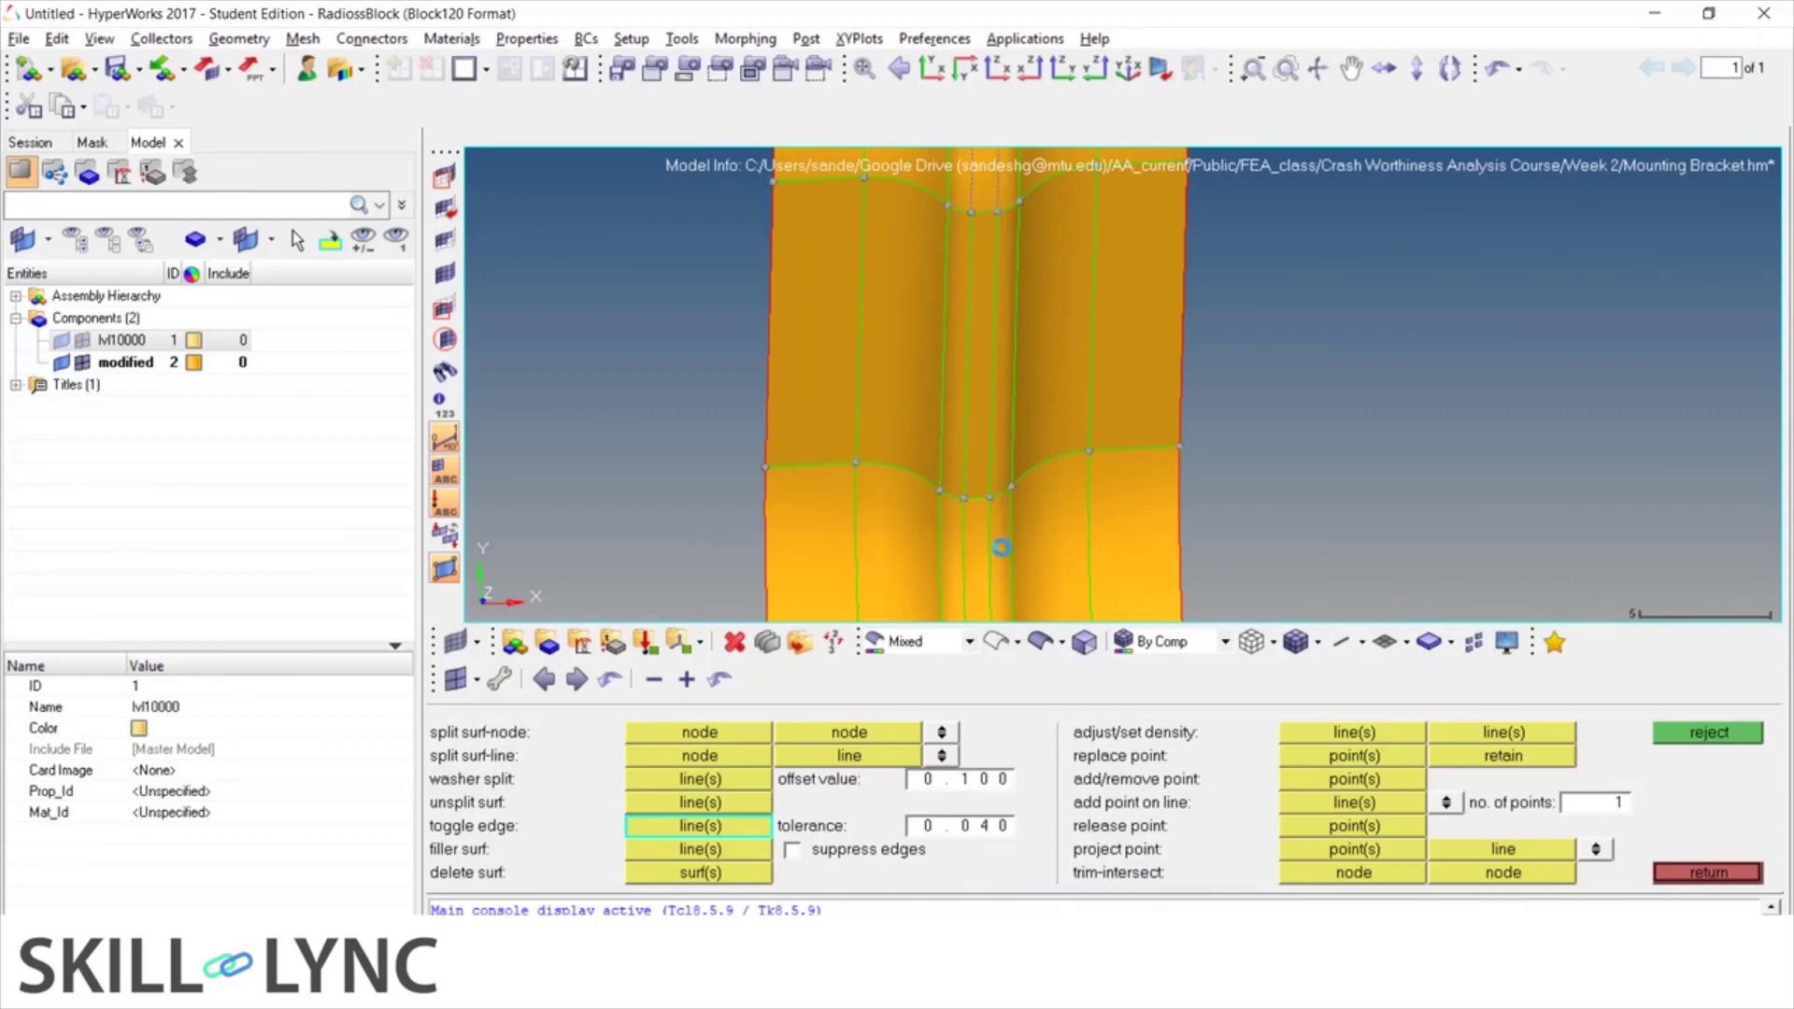
{"action": "scroll", "coordinate": [931, 308], "scroll_direction": "down", "scroll_amount": 2}
{"action": "scroll", "coordinate": [953, 441], "scroll_direction": "up", "scroll_amount": 3}
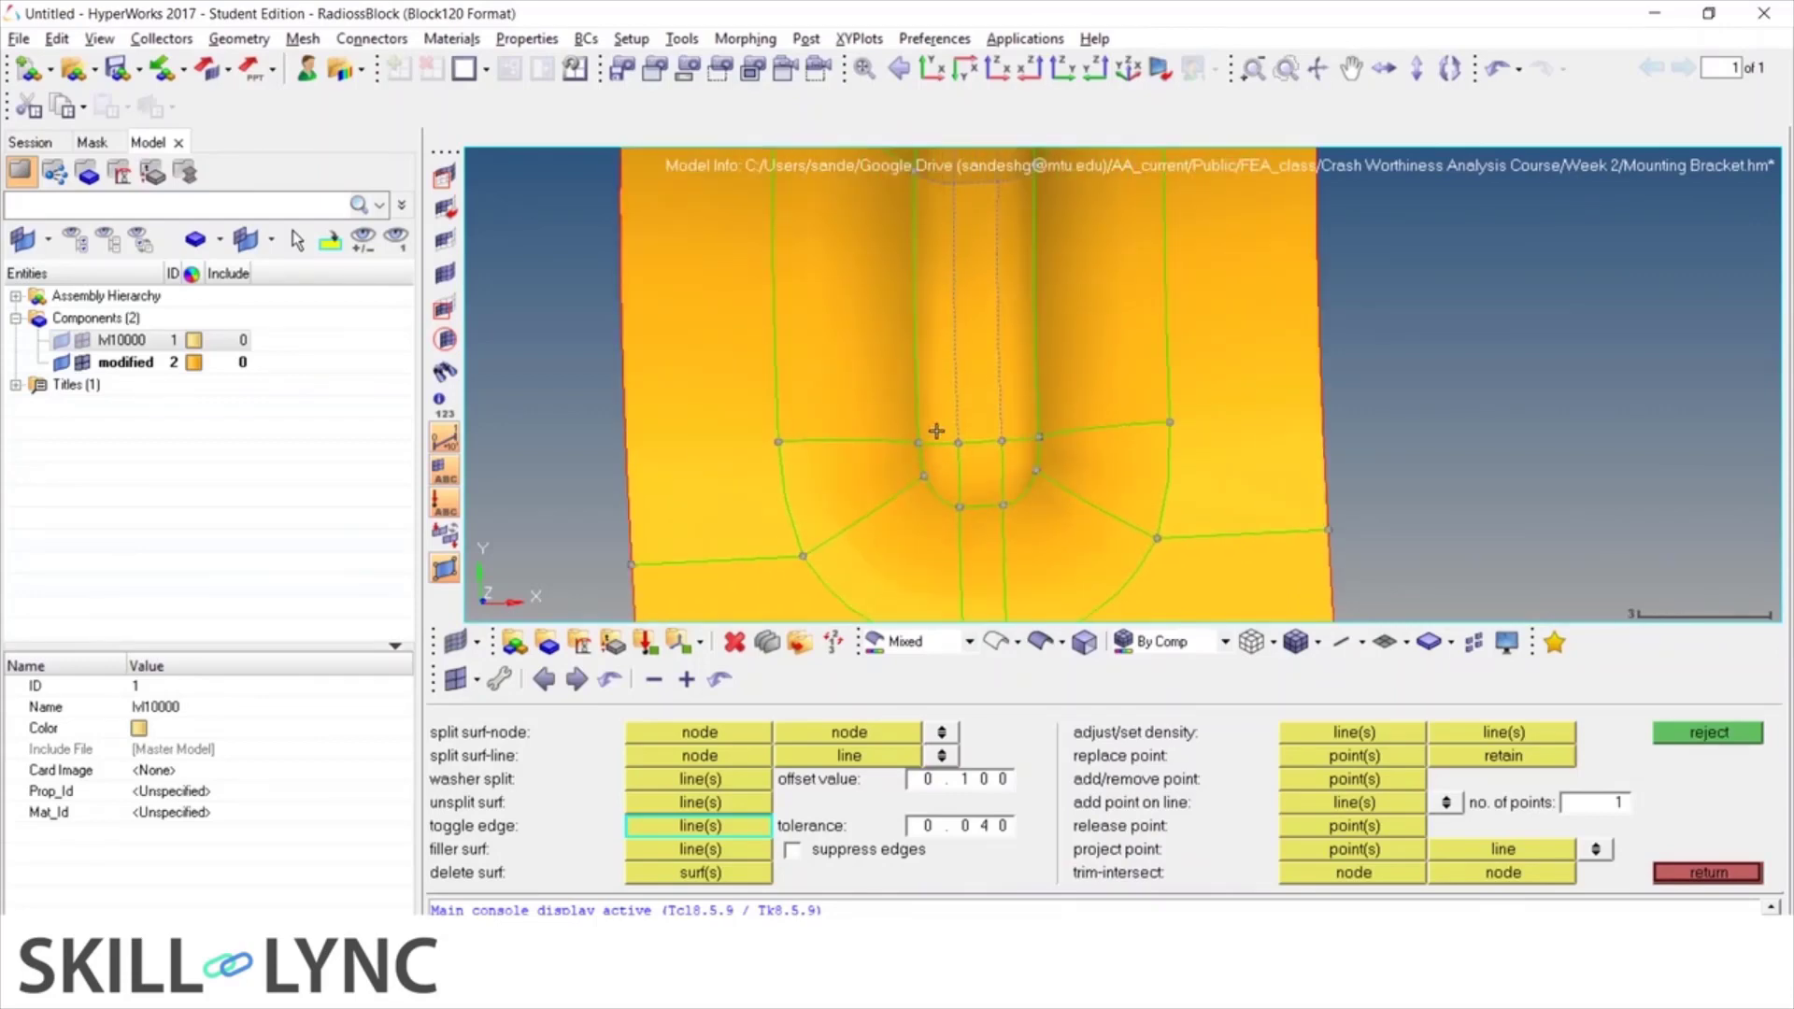
Suppress the short cross edges over the crest of the same arm's bead with toggle edge
{"action": "left_click_drag", "start_coordinate": [936, 428], "coordinate": [845, 380], "text": "shift"}
{"action": "scroll", "coordinate": [1084, 320], "scroll_direction": "down", "scroll_amount": 4}
{"action": "scroll", "coordinate": [1084, 318], "scroll_direction": "up", "scroll_amount": 4}
{"action": "right_click_drag", "start_coordinate": [845, 381], "coordinate": [891, 579], "text": "ctrl"}
{"action": "scroll", "coordinate": [915, 466], "scroll_direction": "down", "scroll_amount": 3}
{"action": "scroll", "coordinate": [934, 266], "scroll_direction": "up", "scroll_amount": 3}
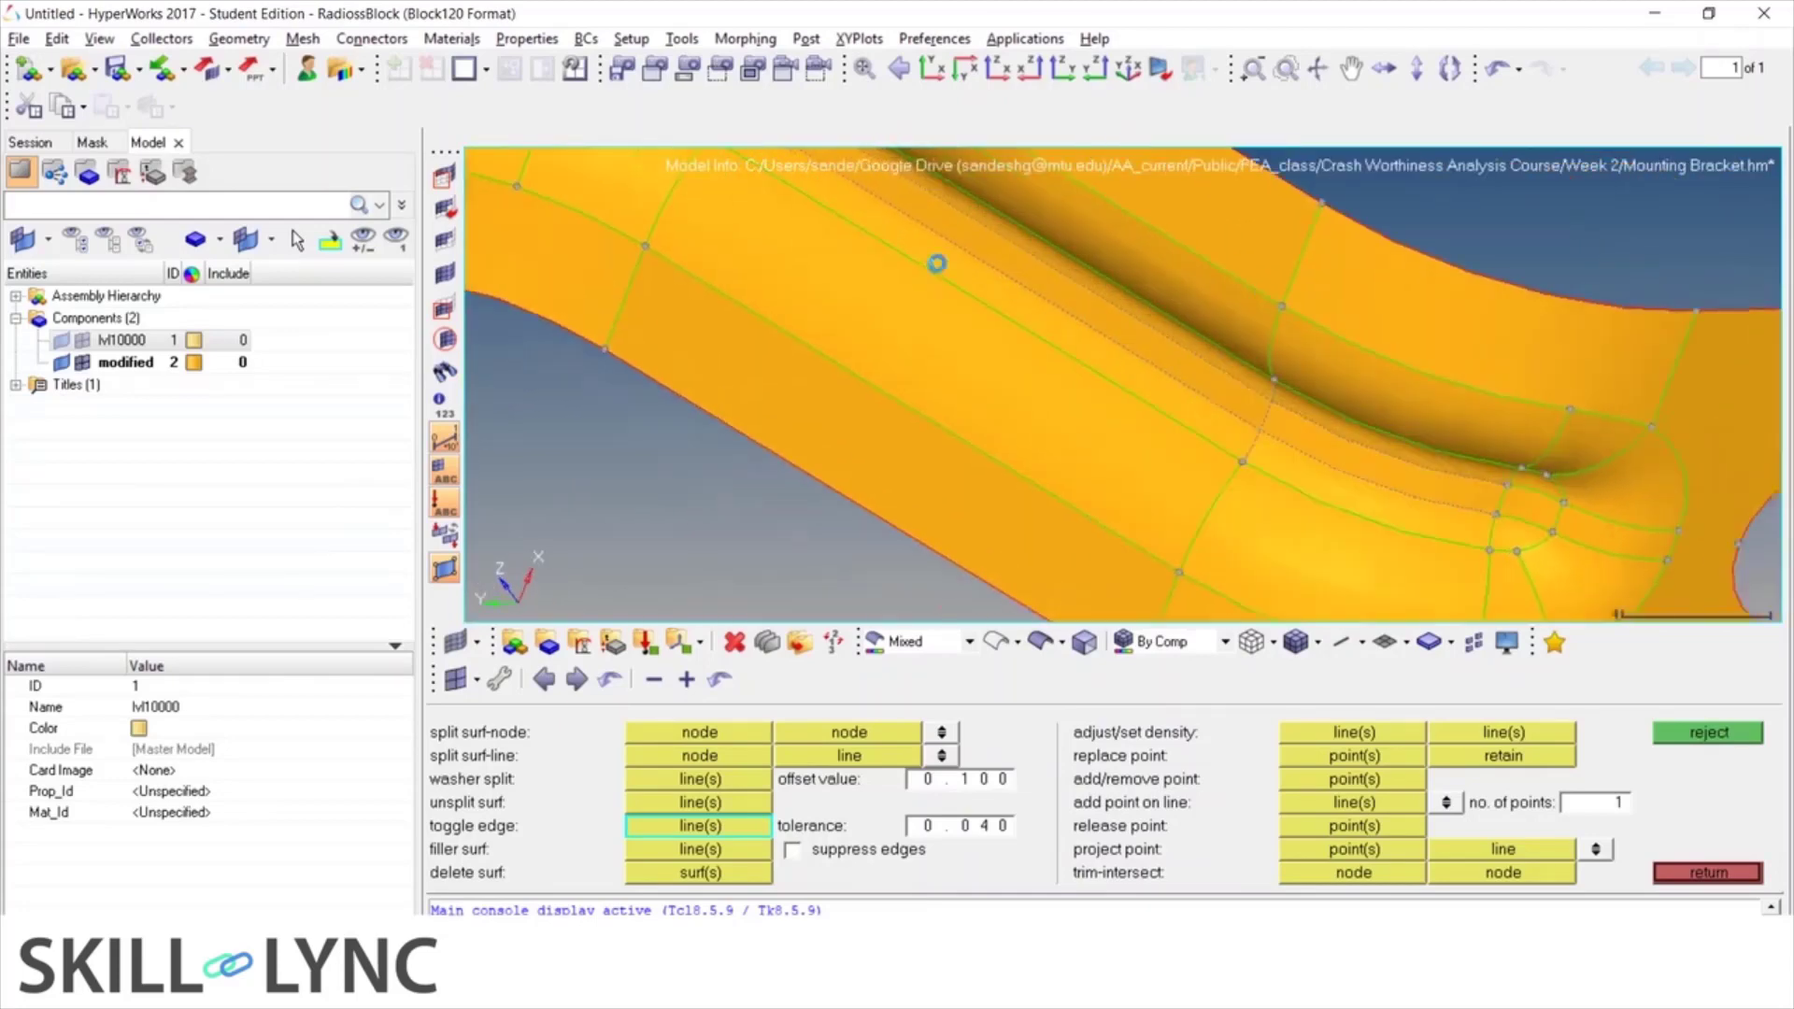
{"action": "scroll", "coordinate": [964, 273], "scroll_direction": "down", "scroll_amount": 2}
{"action": "left_click_drag", "start_coordinate": [969, 280], "coordinate": [1083, 403], "text": "ctrl"}
{"action": "scroll", "coordinate": [1083, 404], "scroll_direction": "up", "scroll_amount": 6}
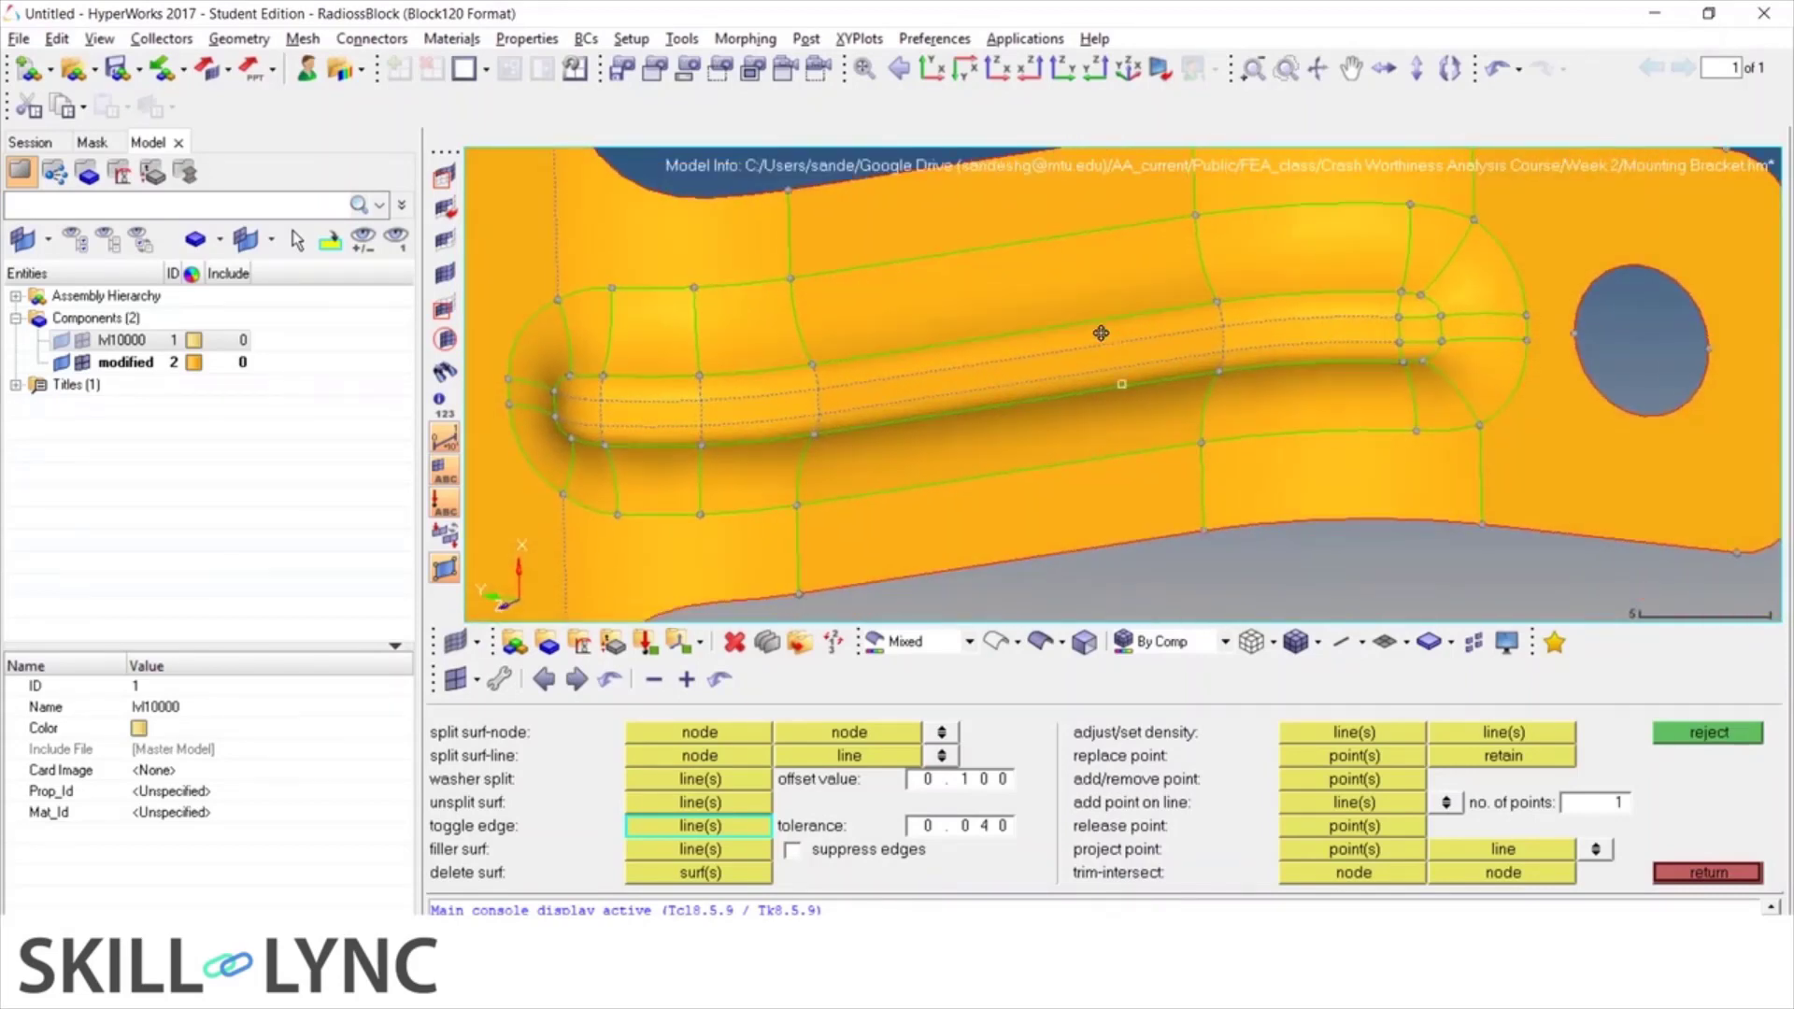
{"action": "scroll", "coordinate": [1231, 284], "scroll_direction": "down", "scroll_amount": 3}
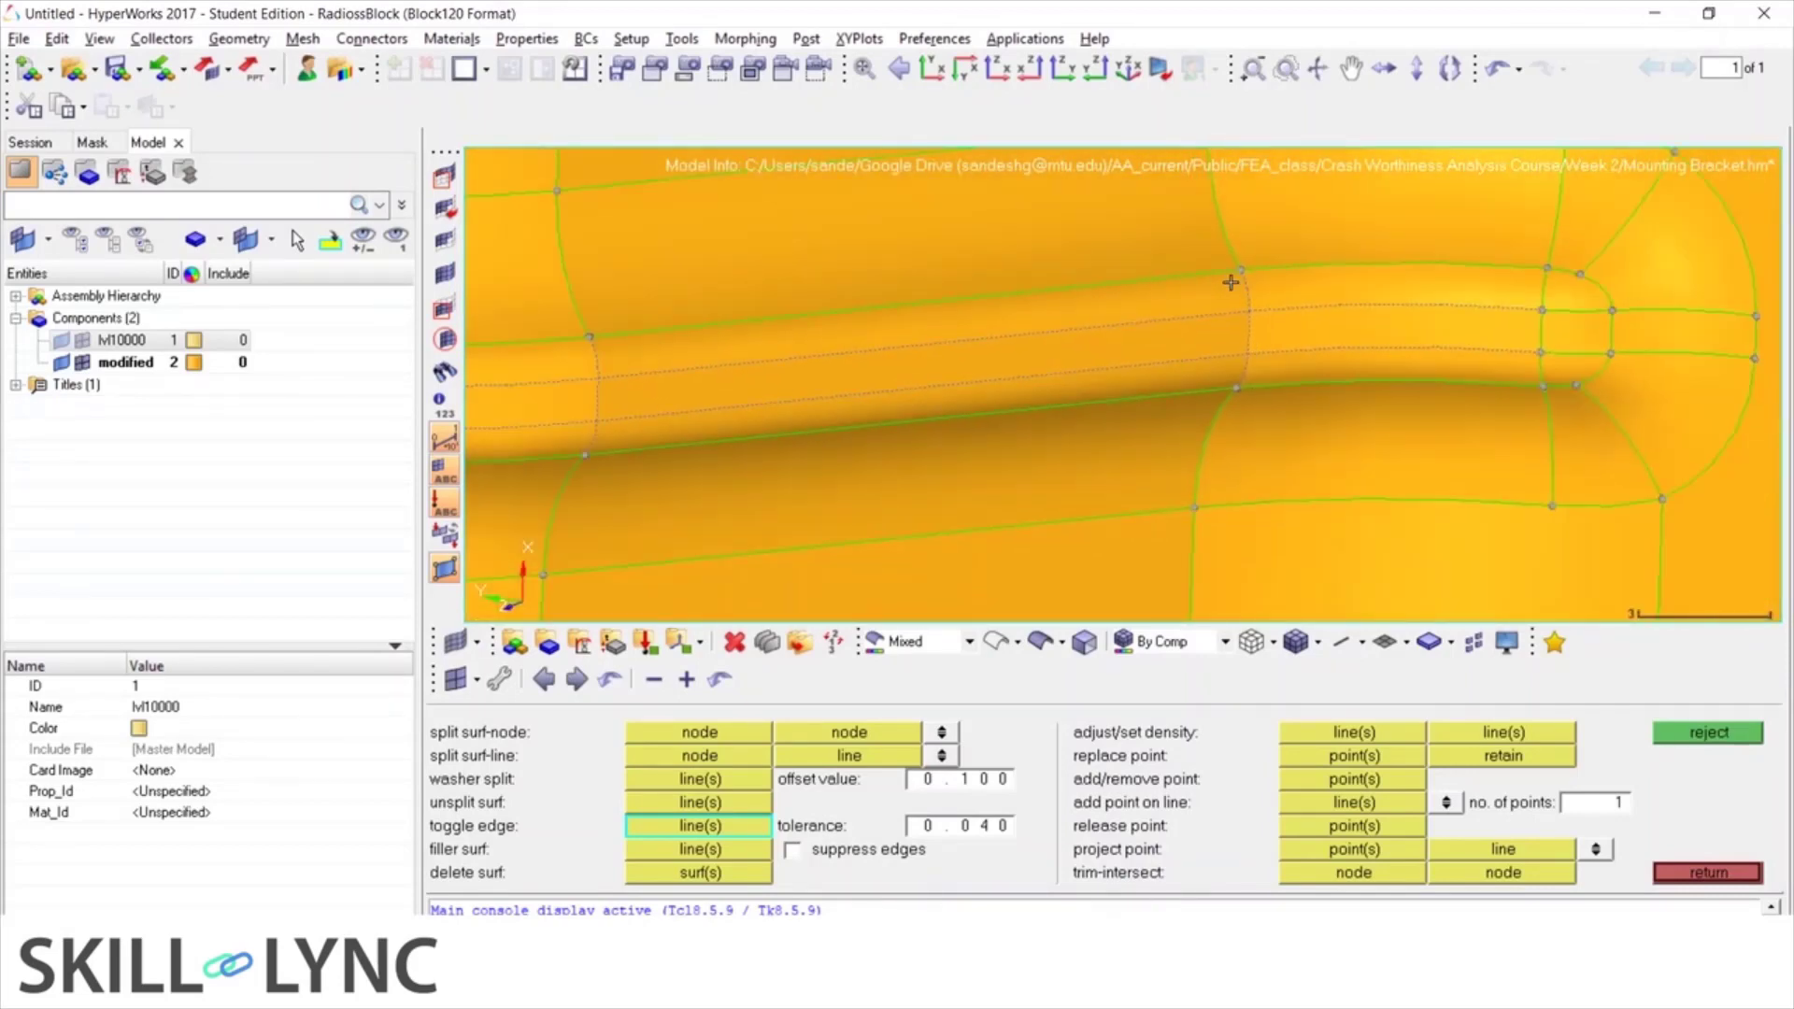
{"action": "scroll", "coordinate": [1231, 282], "scroll_direction": "down", "scroll_amount": 4}
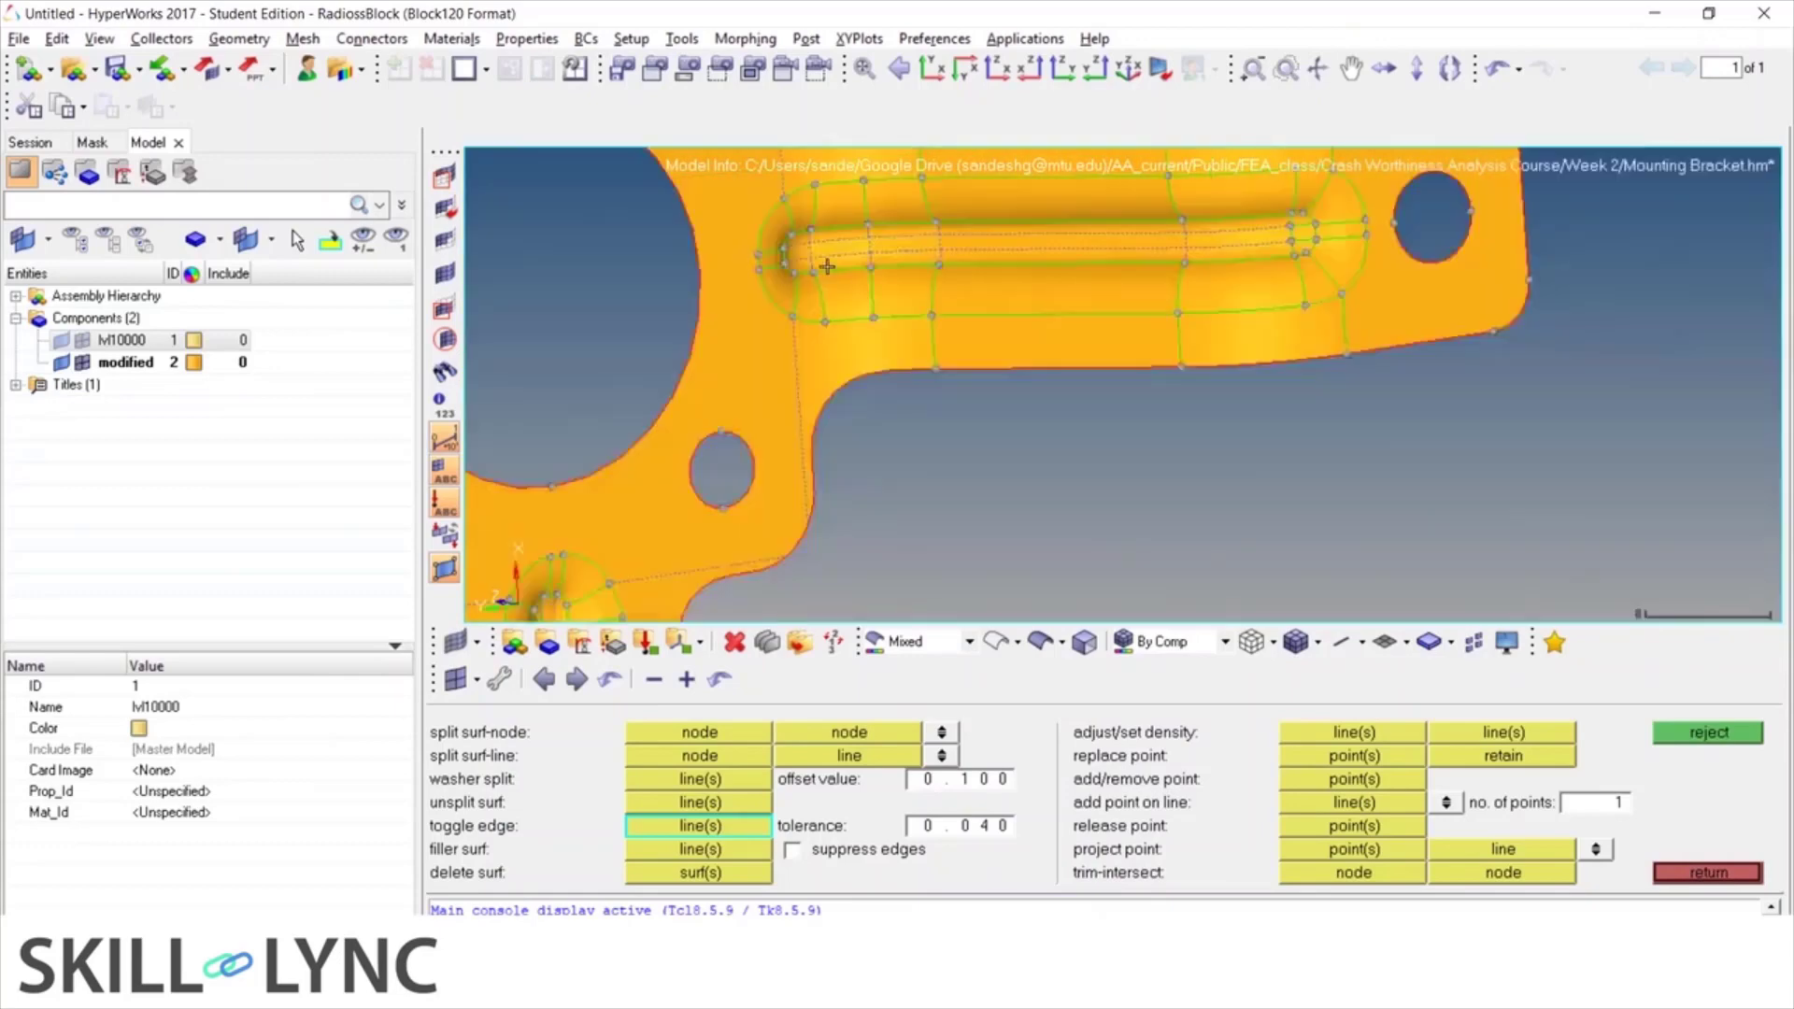
Suppress the remaining edges inside the same arm's bead outline, at the hub end and at the outer end near the hole
{"action": "scroll", "coordinate": [827, 265], "scroll_direction": "up", "scroll_amount": 3}
{"action": "left_click_drag", "start_coordinate": [1109, 344], "coordinate": [1375, 404], "text": "ctrl"}
{"action": "scroll", "coordinate": [1127, 488], "scroll_direction": "down", "scroll_amount": 4}
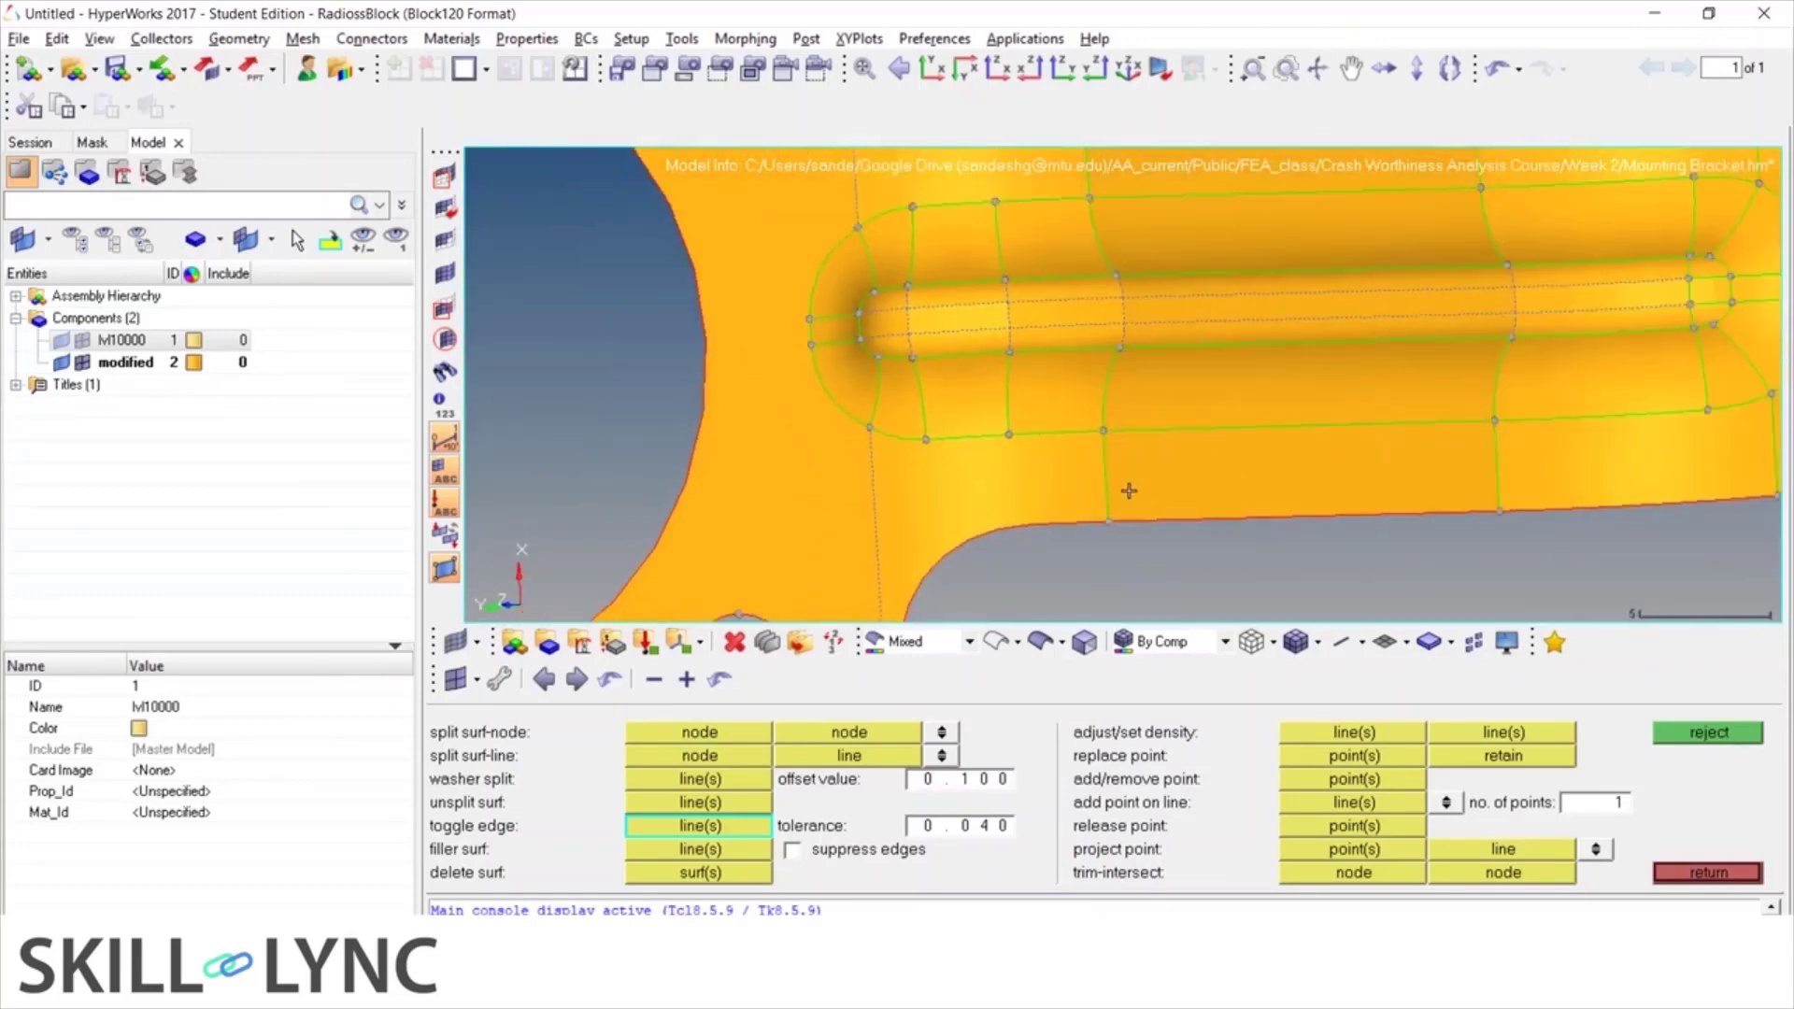
{"action": "left_click_drag", "start_coordinate": [1293, 513], "coordinate": [1273, 524], "text": "ctrl"}
{"action": "scroll", "coordinate": [1210, 489], "scroll_direction": "up", "scroll_amount": 3}
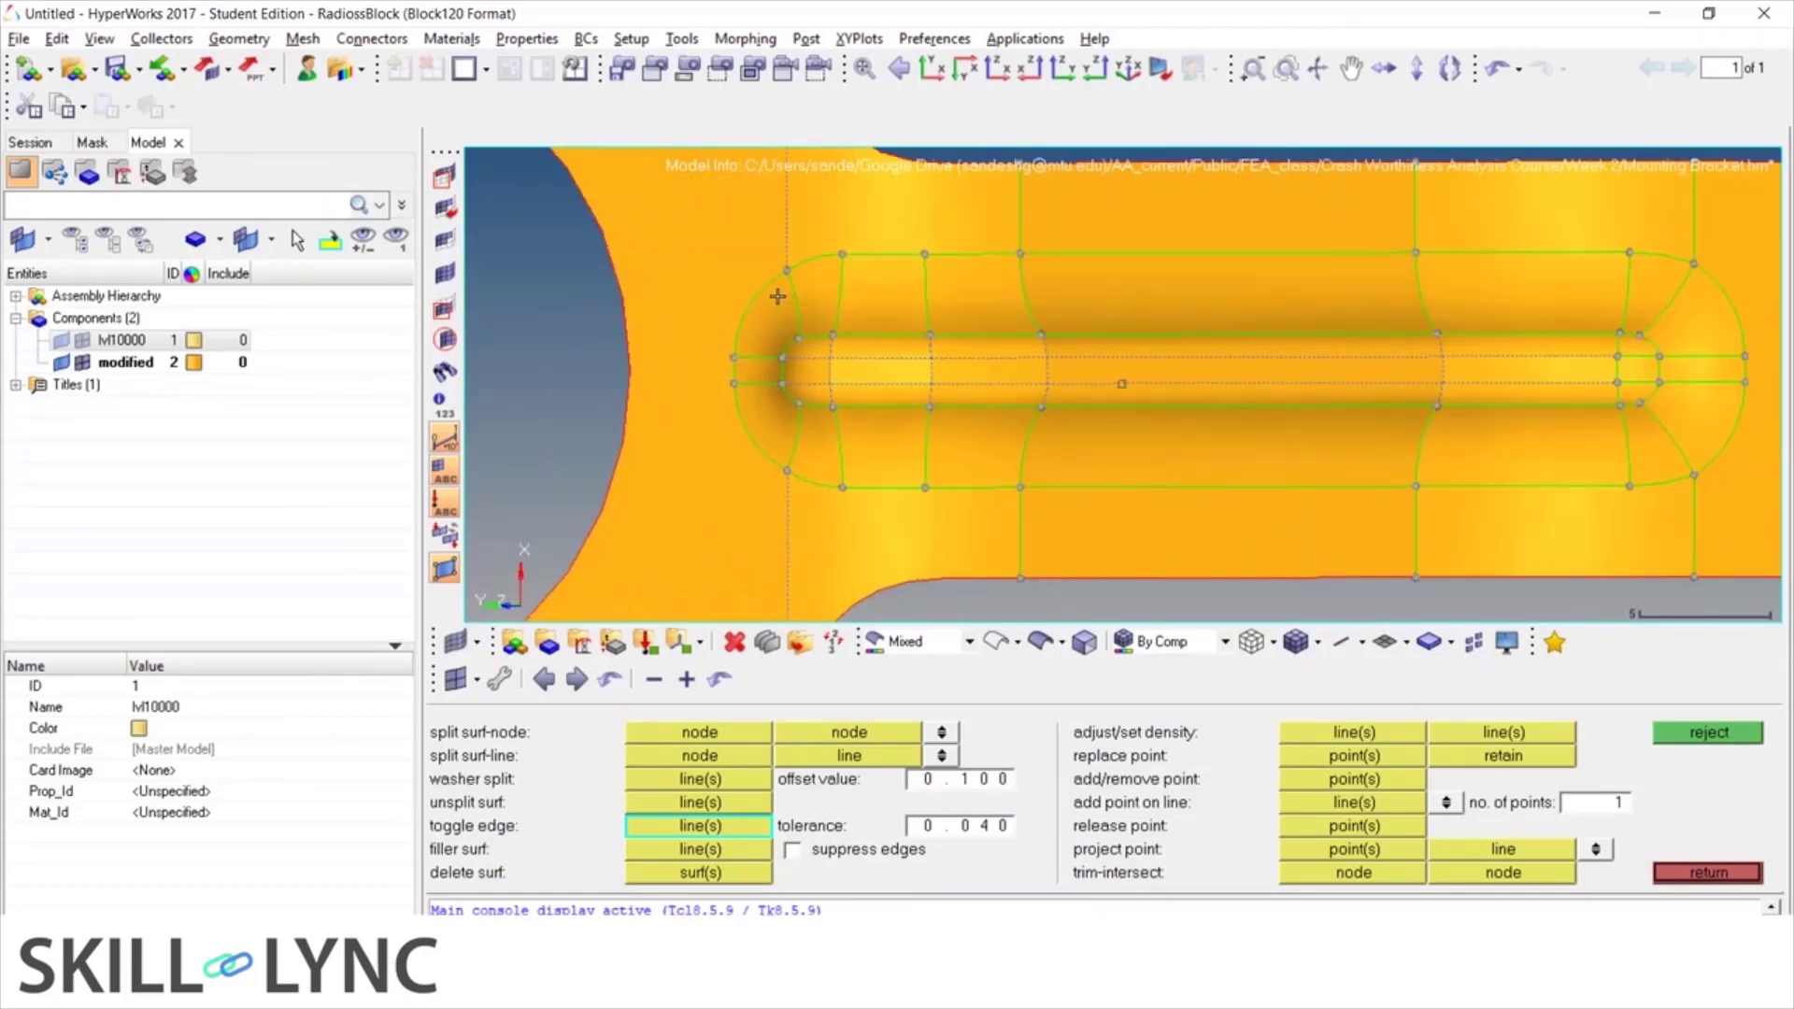
{"action": "left_click_drag", "start_coordinate": [759, 301], "coordinate": [1156, 429], "text": "shift"}
{"action": "right_click_drag", "start_coordinate": [1193, 415], "coordinate": [949, 404], "text": "ctrl"}
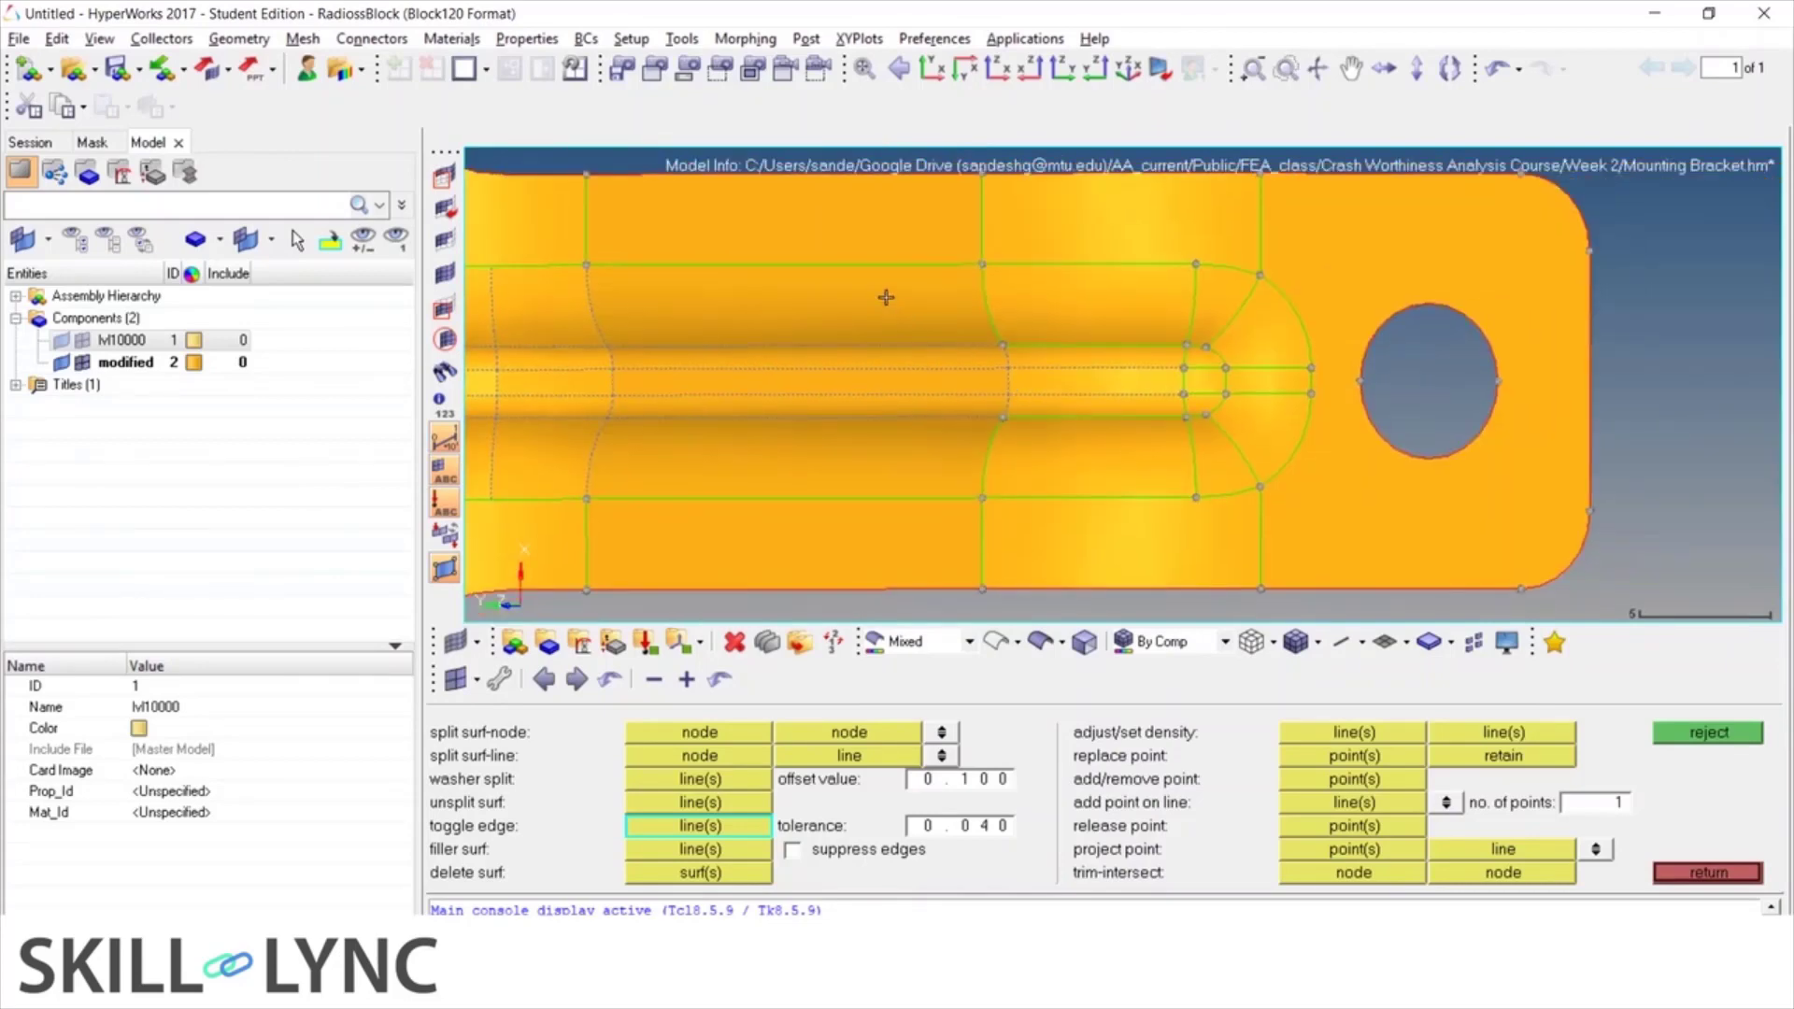
{"action": "left_click_drag", "start_coordinate": [886, 295], "coordinate": [1250, 480], "text": "shift"}
{"action": "key", "text": "f"}
Suppress the edges inside the next arm's bead outline with toggle edge, from the hub end to the end near the hole
{"action": "mouse_move", "coordinate": [1005, 460]}
{"action": "left_mouse_down", "text": "ctrl"}
{"action": "mouse_move", "coordinate": [1005, 412]}
{"action": "mouse_move", "coordinate": [989, 433]}
{"action": "left_mouse_up", "text": "ctrl"}
{"action": "left_click_drag", "start_coordinate": [1439, 421], "coordinate": [1439, 399], "text": "ctrl"}
{"action": "scroll", "coordinate": [981, 429], "scroll_direction": "up", "scroll_amount": 2, "text": "ctrl"}
{"action": "left_click_drag", "start_coordinate": [981, 430], "coordinate": [1189, 325], "text": "ctrl"}
{"action": "left_click_drag", "start_coordinate": [1048, 380], "coordinate": [1028, 488], "text": "ctrl"}
{"action": "scroll", "coordinate": [1028, 488], "scroll_direction": "up", "scroll_amount": 3, "text": "ctrl"}
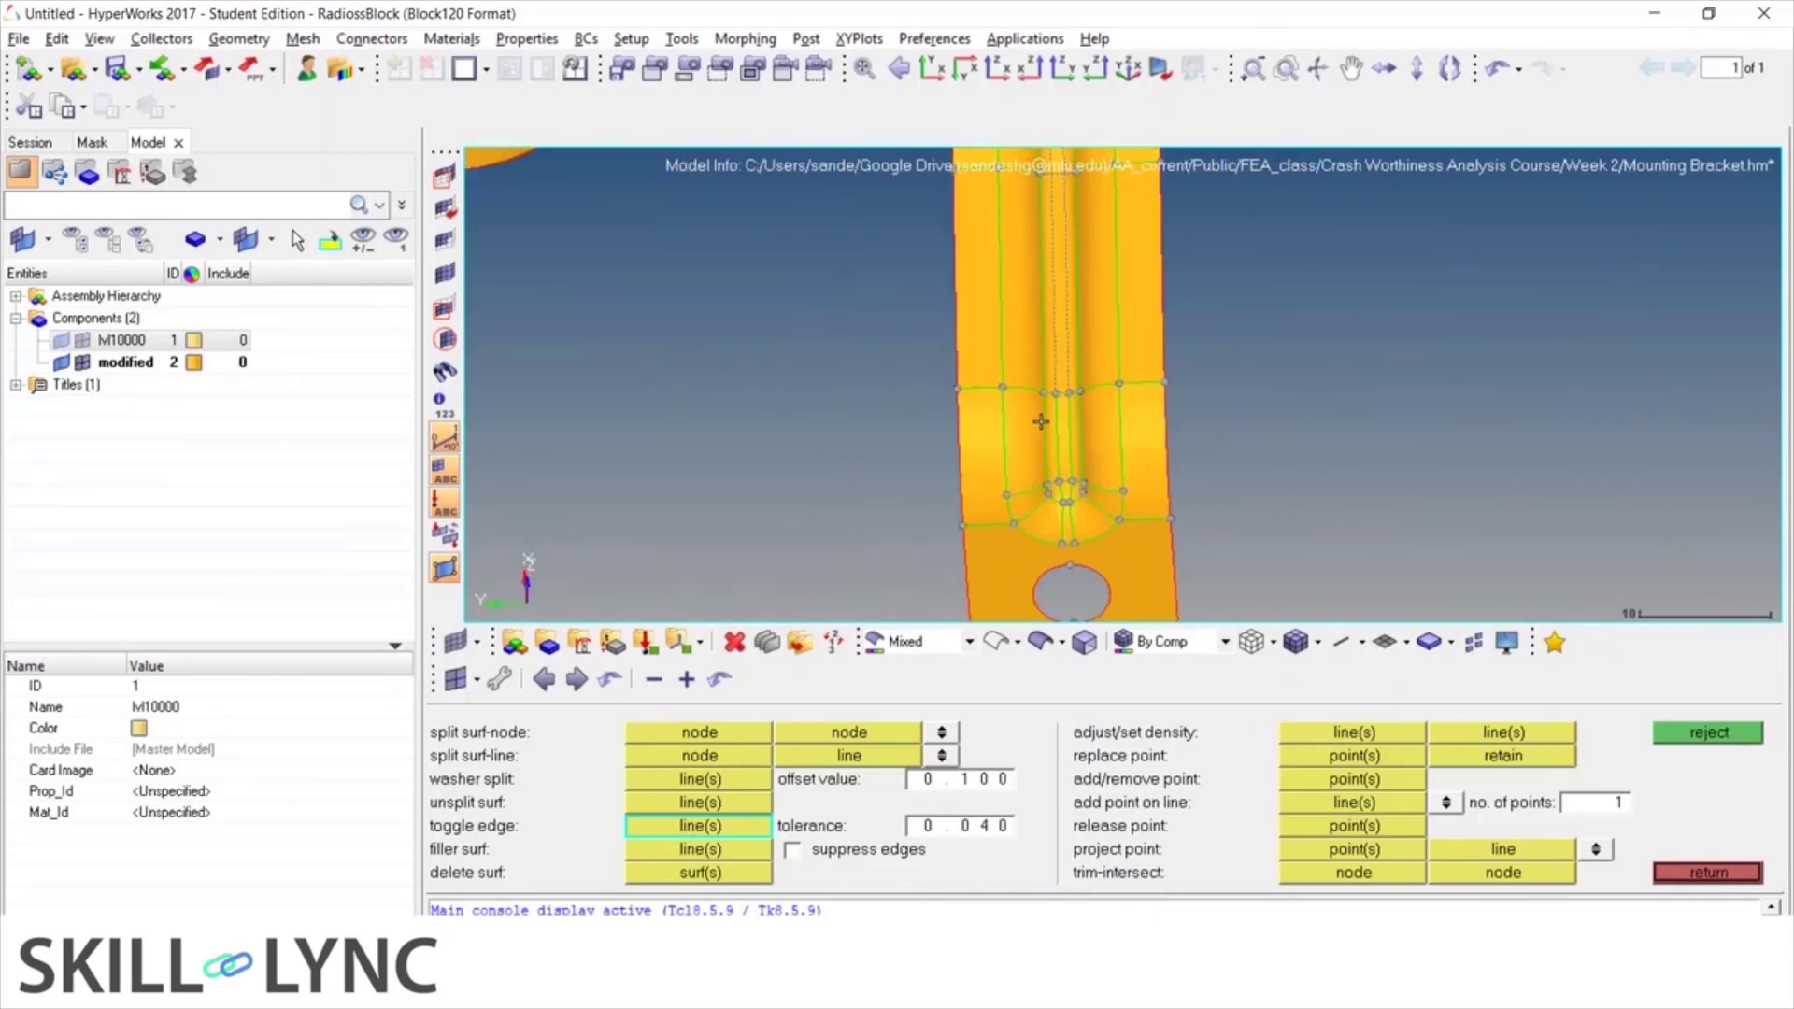
{"action": "right_click_drag", "start_coordinate": [1001, 512], "coordinate": [943, 617], "text": "ctrl"}
{"action": "scroll", "coordinate": [925, 500], "scroll_direction": "down", "scroll_amount": 3}
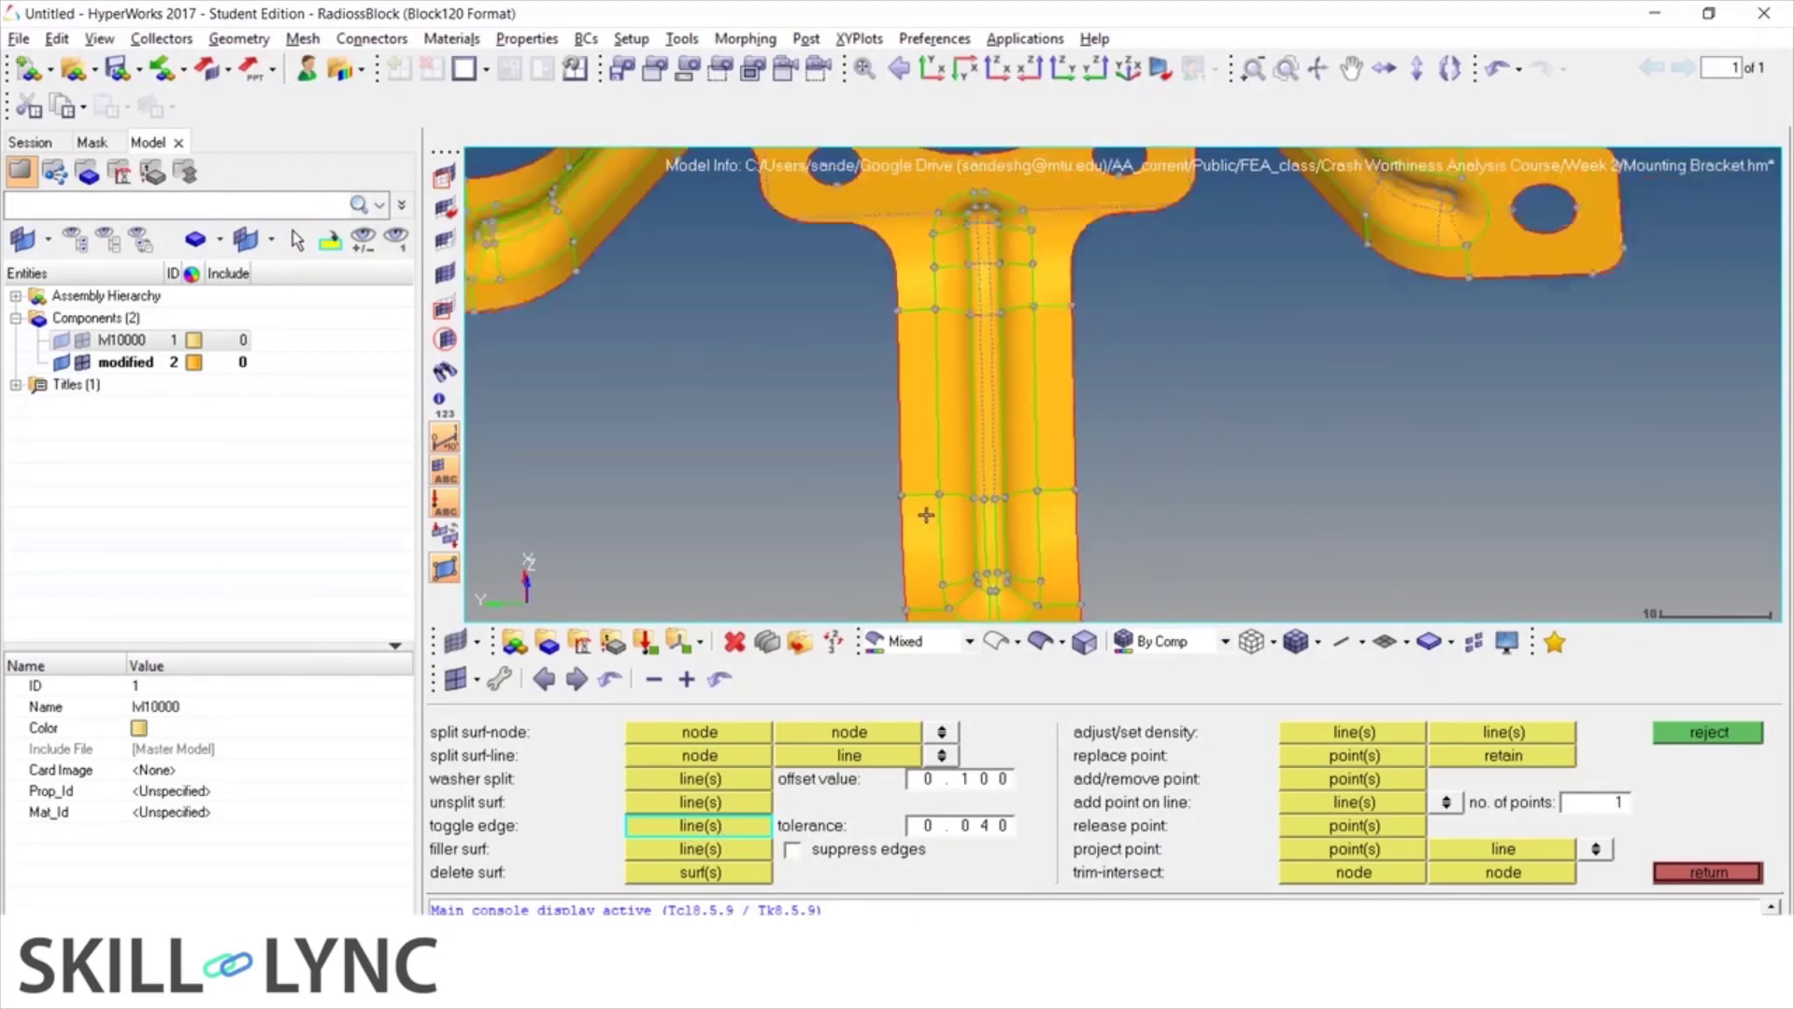
{"action": "scroll", "coordinate": [888, 355], "scroll_direction": "up", "scroll_amount": 3}
{"action": "scroll", "coordinate": [877, 205], "scroll_direction": "up", "scroll_amount": 4}
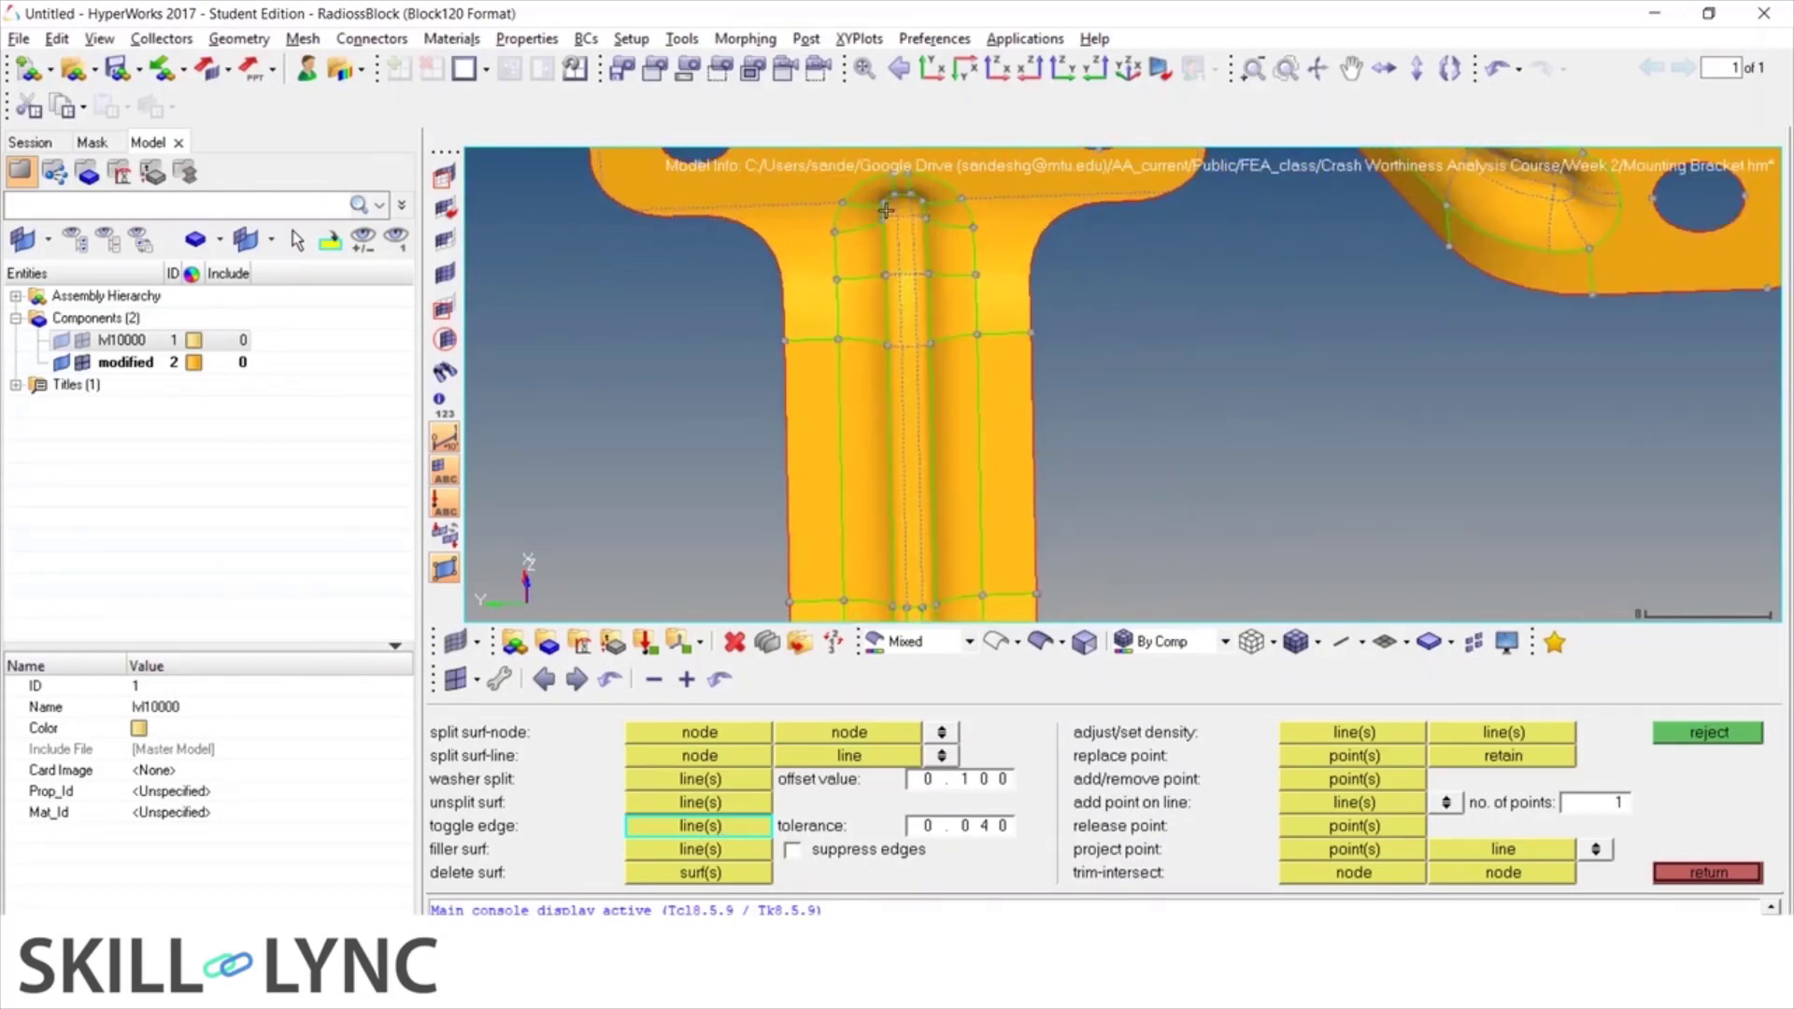
{"action": "left_click_drag", "start_coordinate": [757, 234], "coordinate": [753, 860], "text": "shift"}
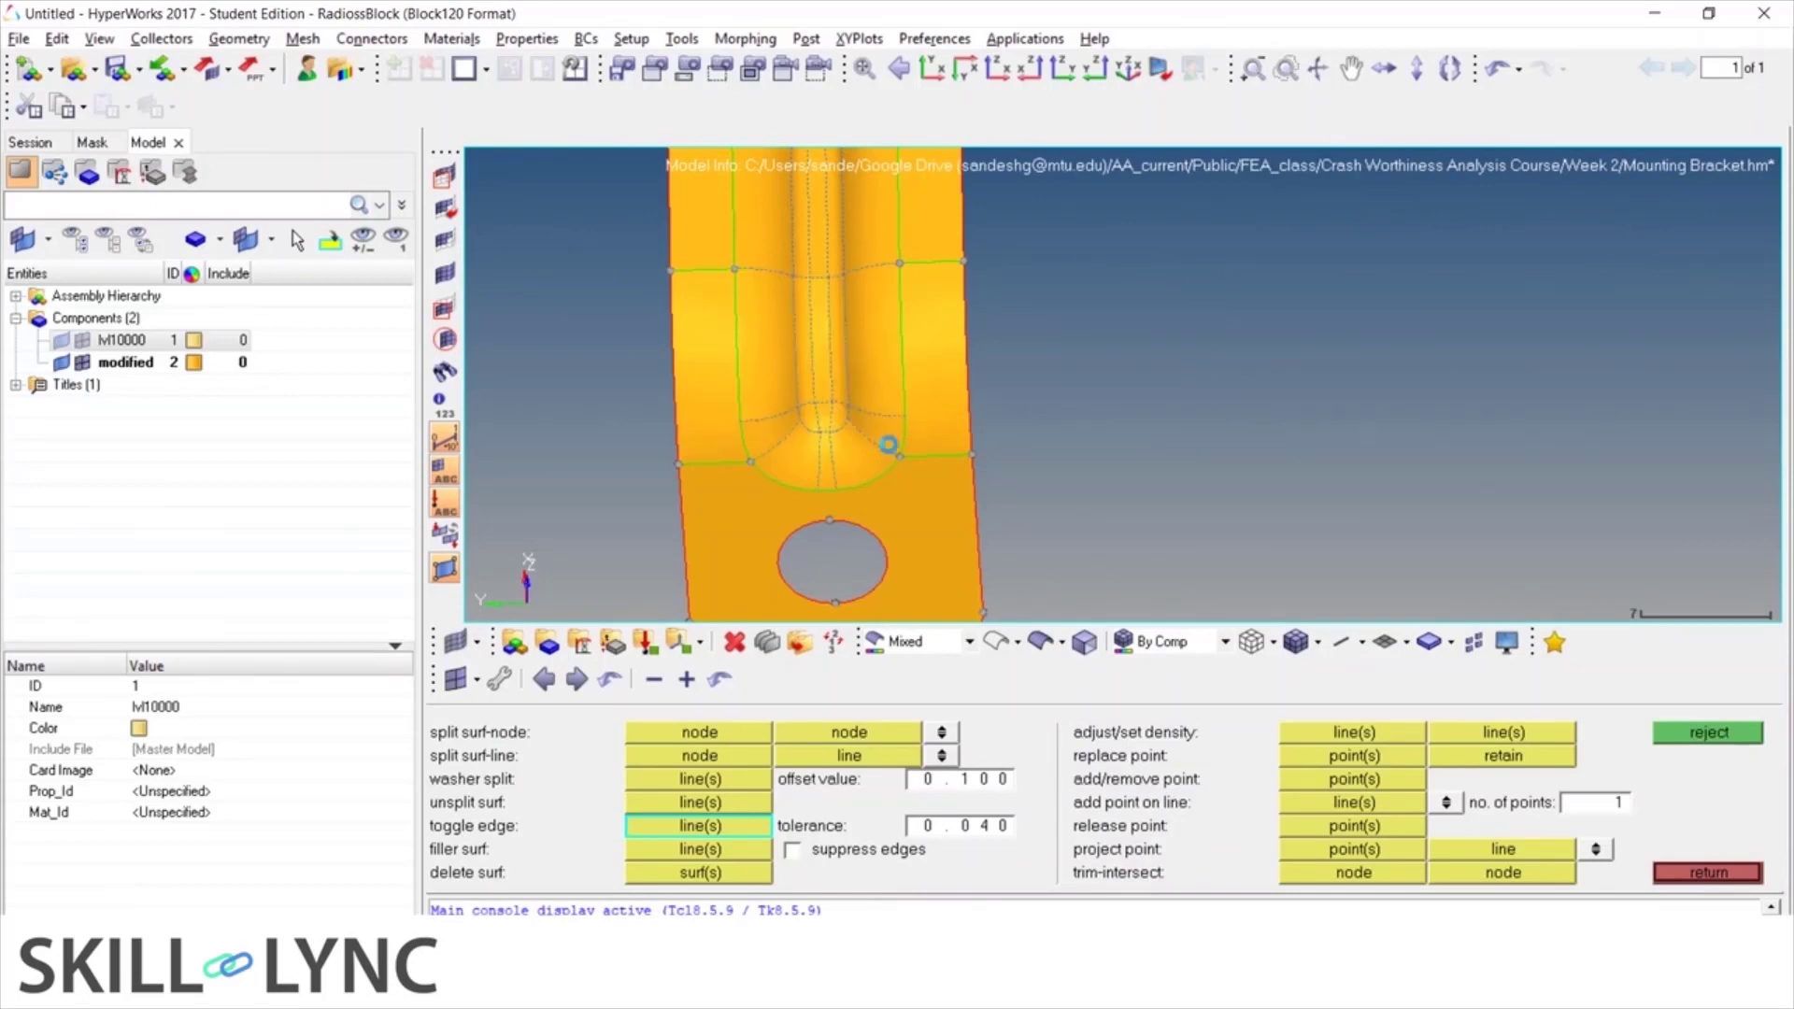
Suppress the edges inside the opposite arm's bead outline with toggle edge, at both its outer end and its hub end
{"action": "scroll", "coordinate": [892, 448], "scroll_direction": "down", "scroll_amount": 5}
{"action": "scroll", "coordinate": [955, 278], "scroll_direction": "up", "scroll_amount": 5}
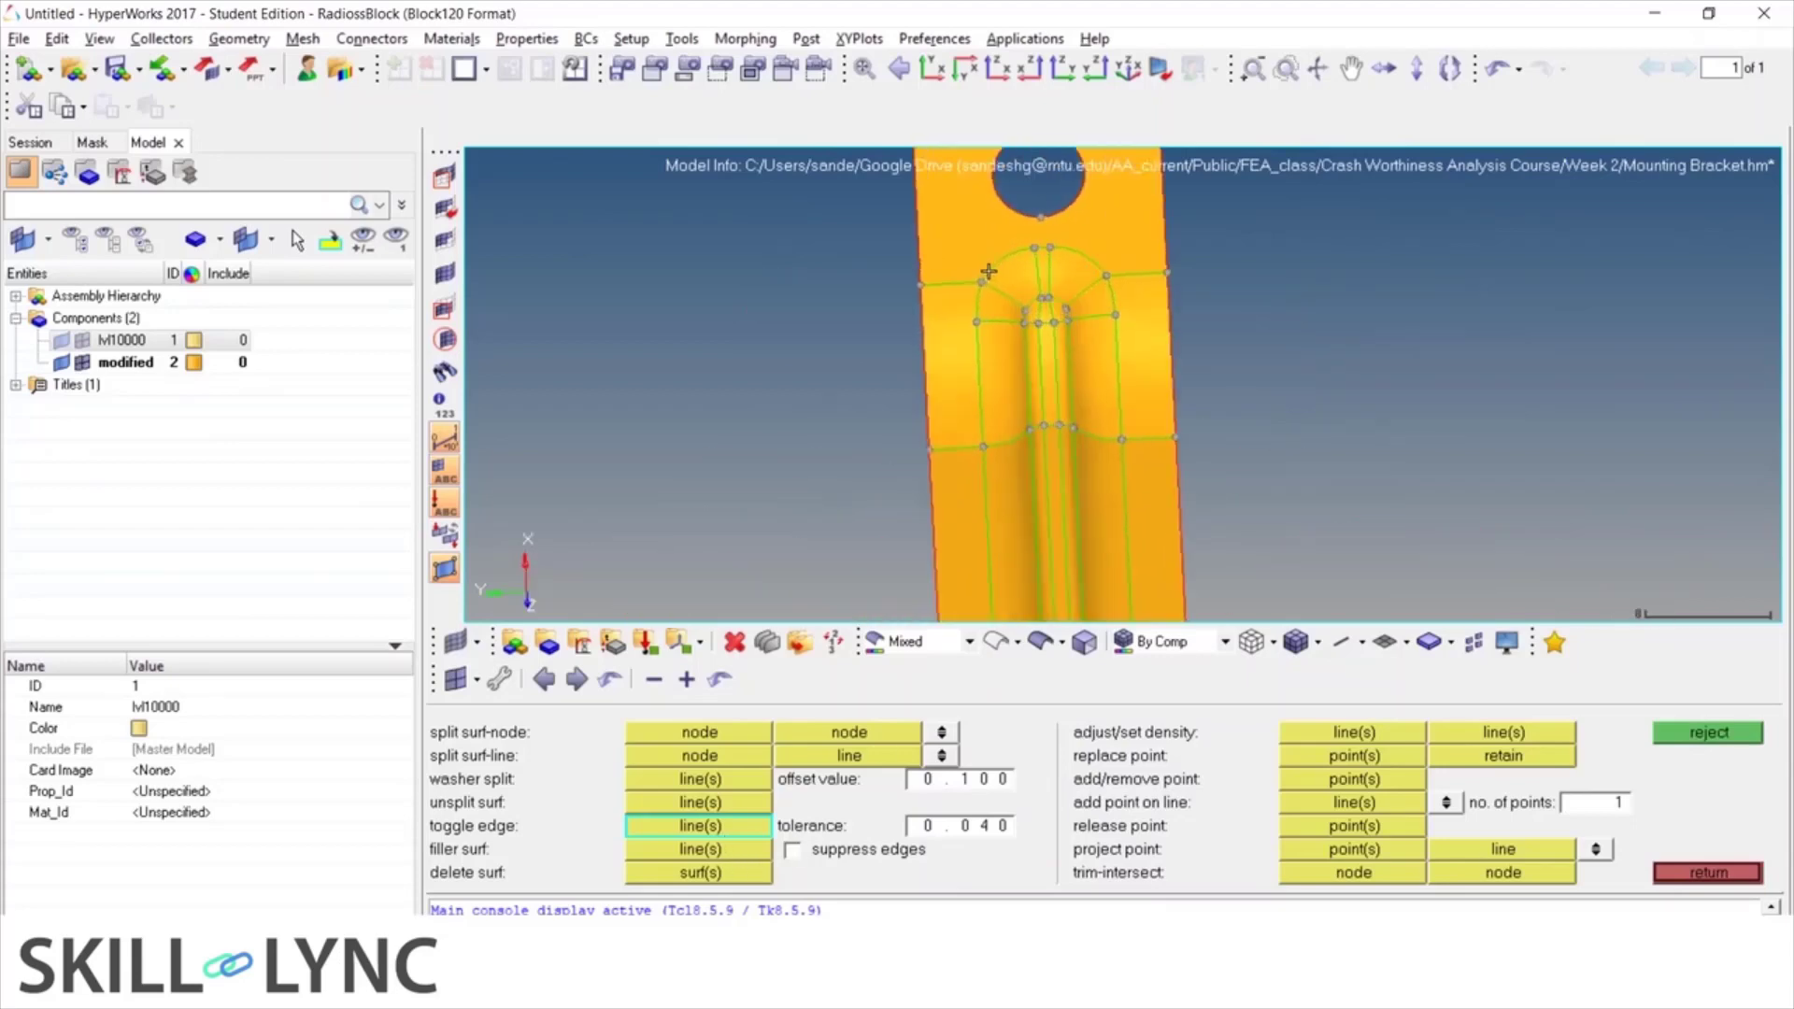
{"action": "left_click_drag", "start_coordinate": [999, 287], "coordinate": [1137, 502], "text": "shift"}
{"action": "scroll", "coordinate": [971, 230], "scroll_direction": "down", "scroll_amount": 6}
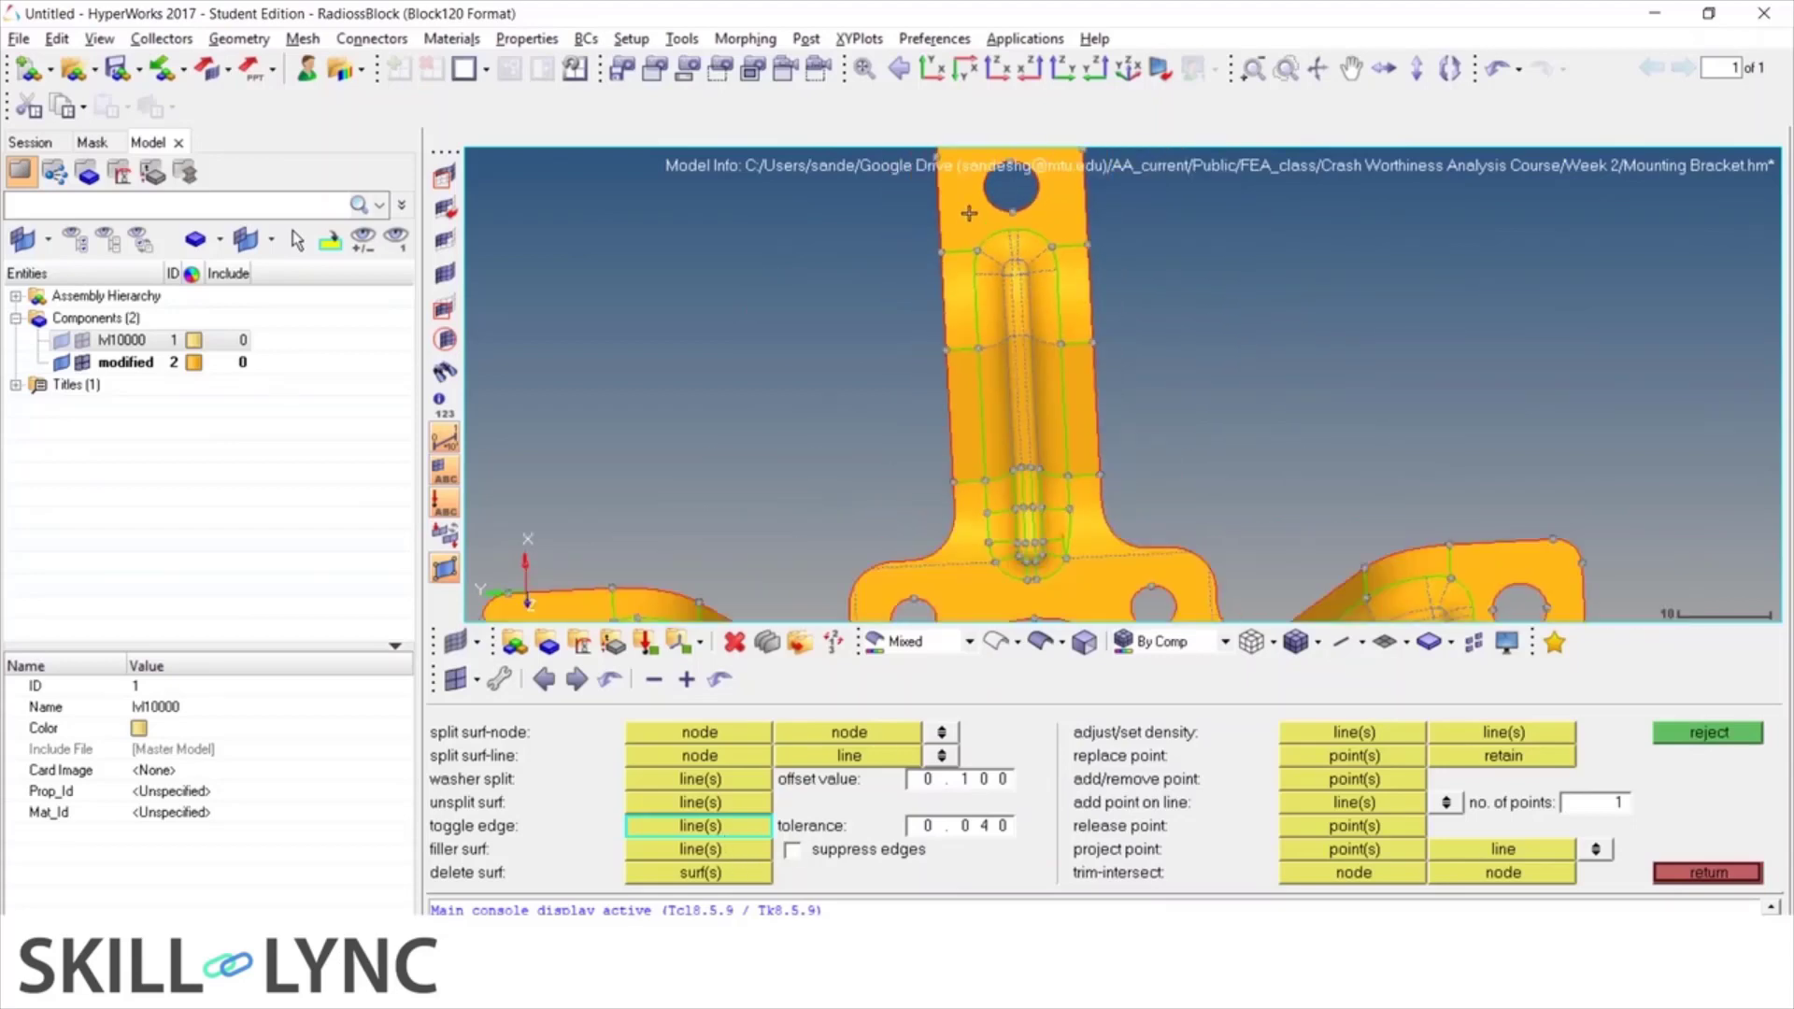
{"action": "scroll", "coordinate": [954, 316], "scroll_direction": "up", "scroll_amount": 6}
{"action": "left_click_drag", "start_coordinate": [966, 223], "coordinate": [1116, 476], "text": "shift"}
{"action": "scroll", "coordinate": [1057, 438], "scroll_direction": "up", "scroll_amount": 2}
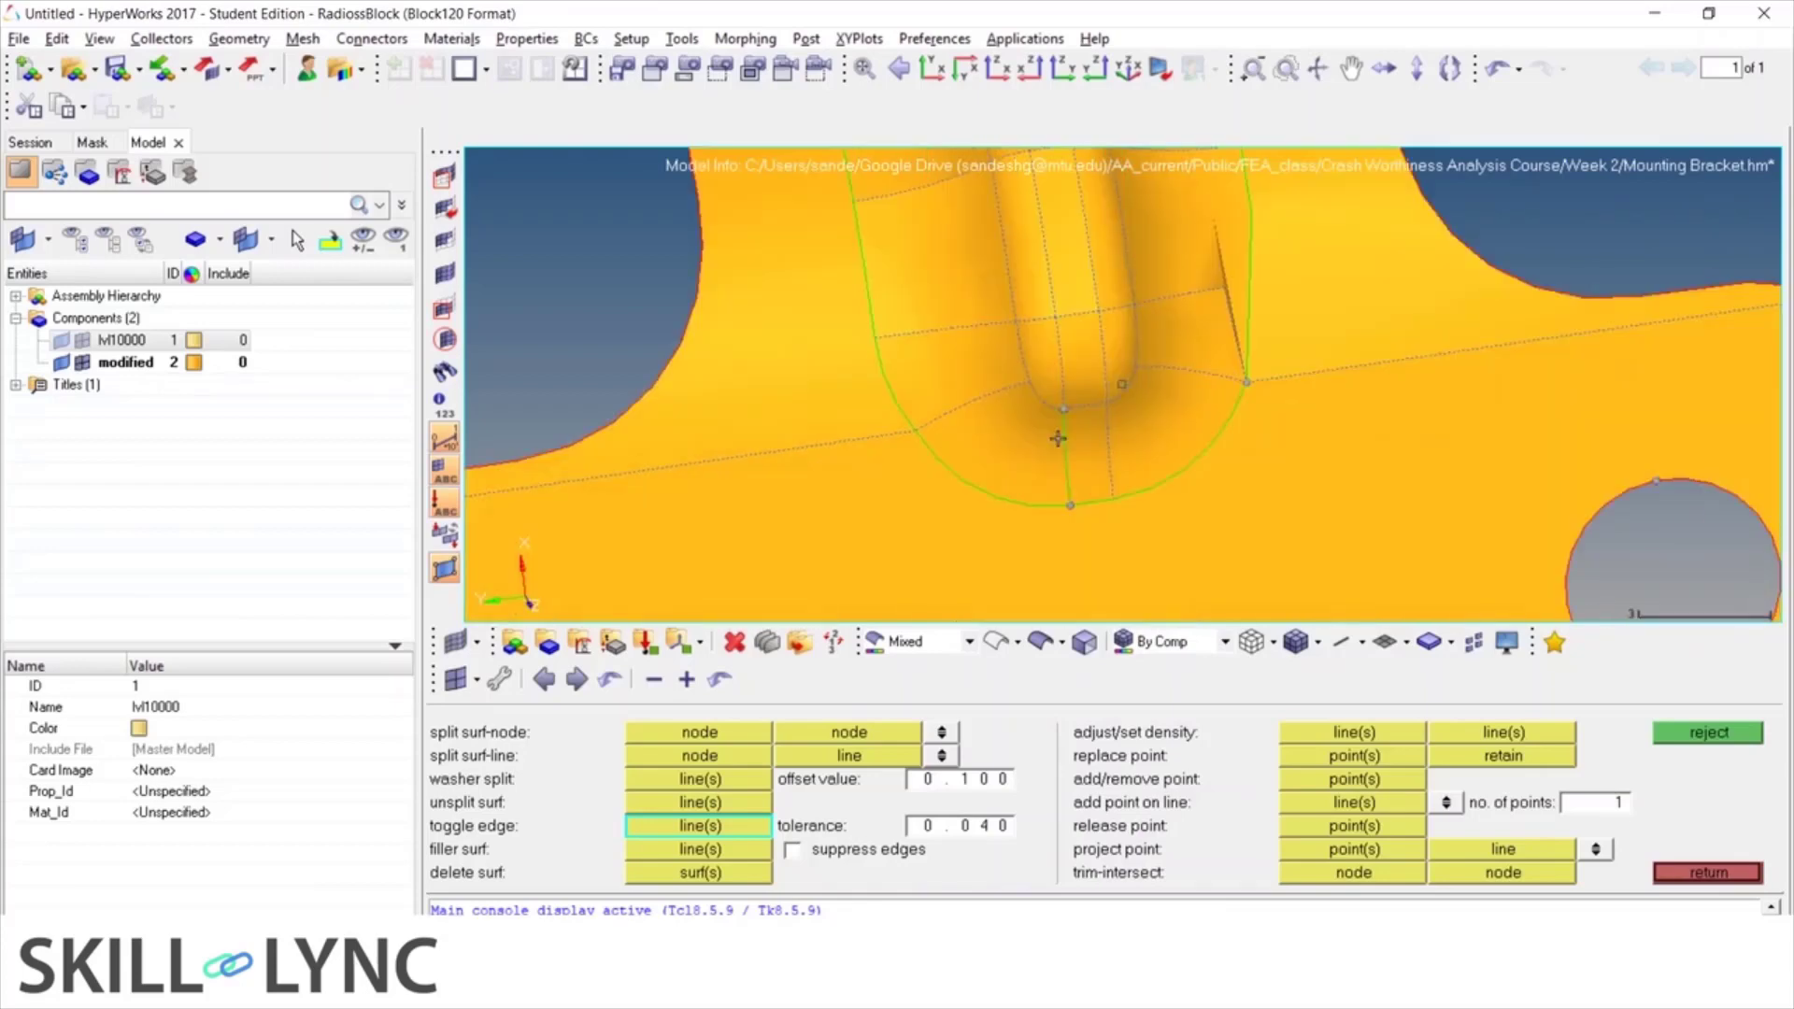
{"action": "scroll", "coordinate": [1057, 442], "scroll_direction": "down", "scroll_amount": 5}
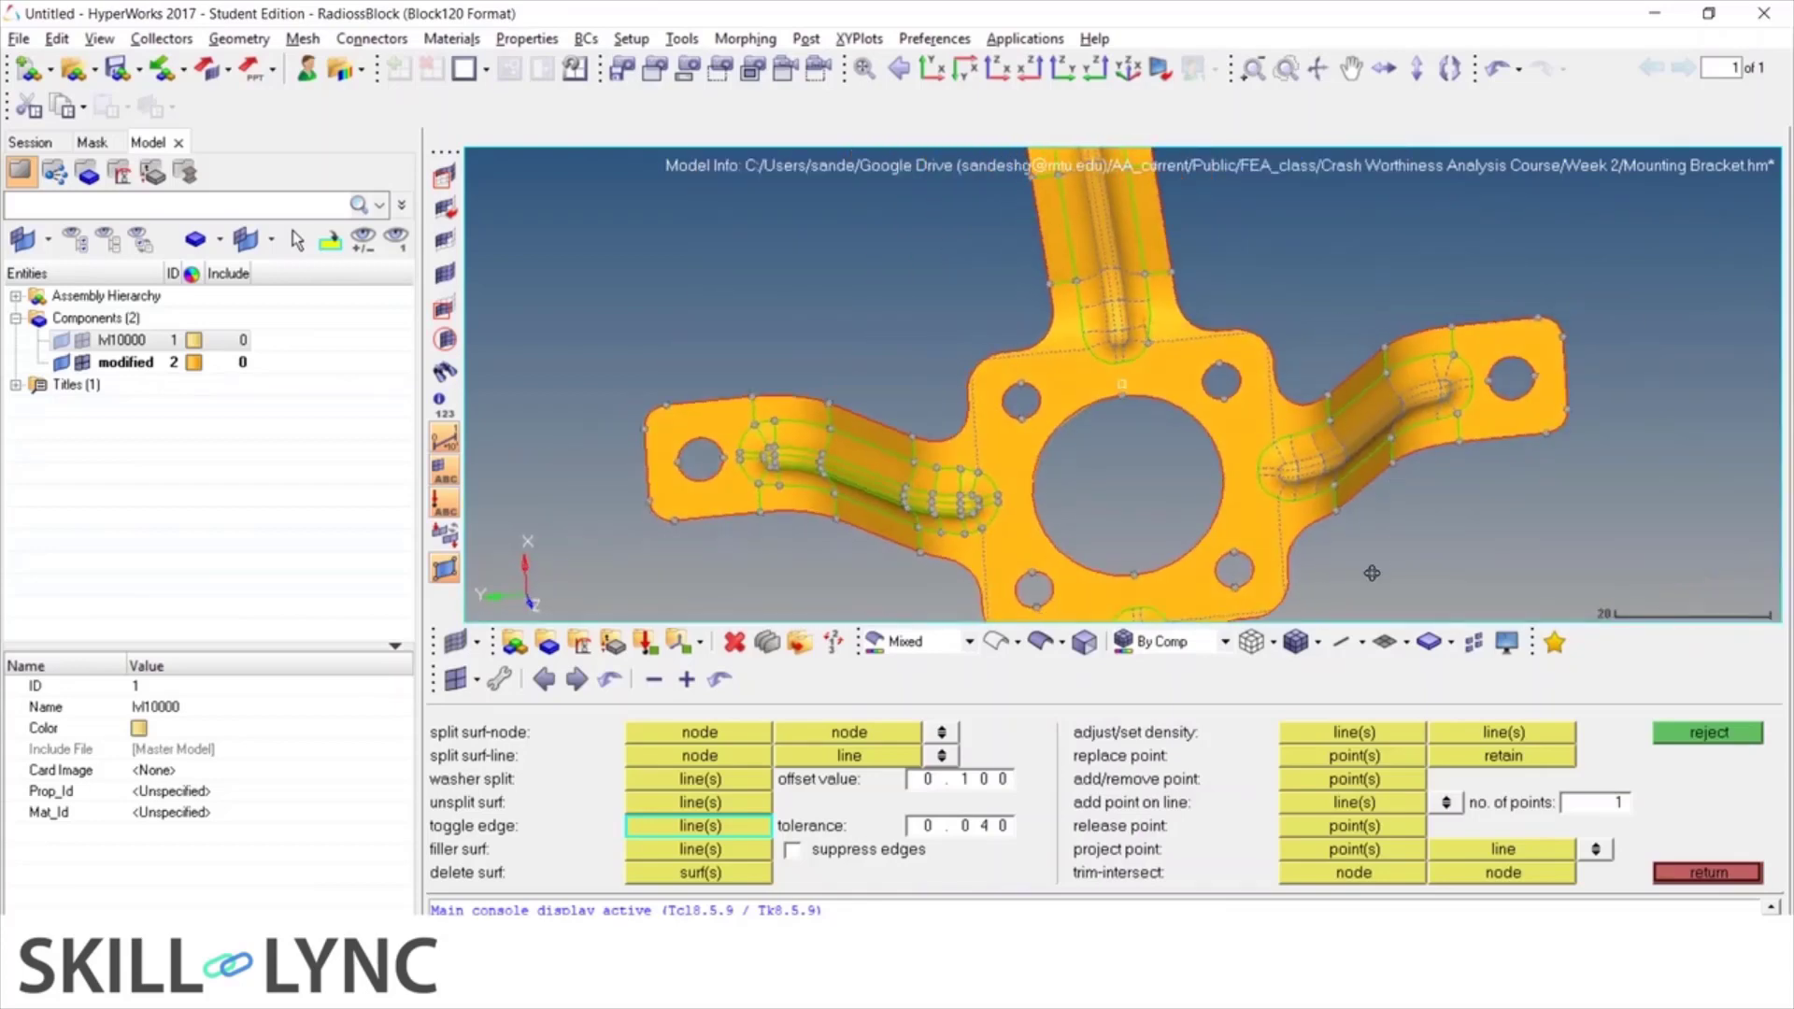
Suppress the edges inside the last arm's bead and toggle the dotted segment of its rounded outline at the hub end
{"action": "scroll", "coordinate": [1029, 481], "scroll_direction": "up", "scroll_amount": 4}
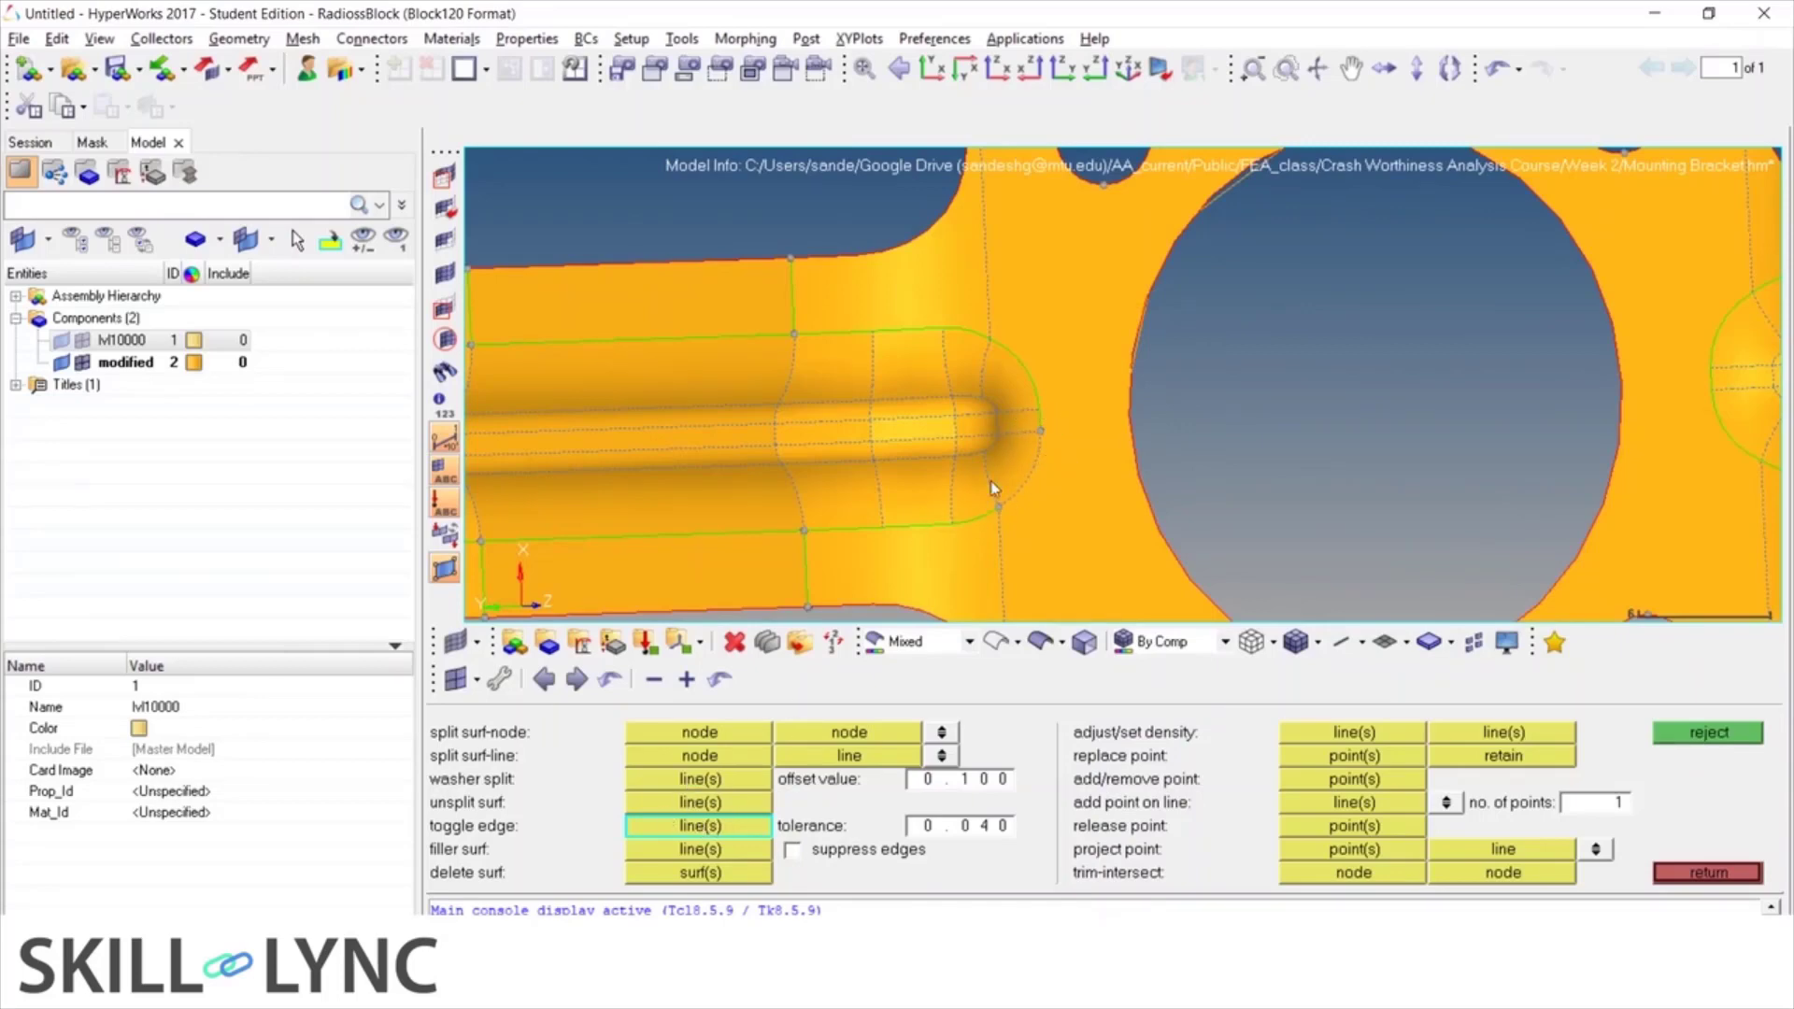
{"action": "left_click", "coordinate": [1026, 484]}
{"action": "left_click", "coordinate": [678, 809]}
Examine the cleaned-up bead edges on the arms and around the hub from several distances and angles
{"action": "scroll", "coordinate": [962, 592], "scroll_direction": "down", "scroll_amount": 6}
{"action": "scroll", "coordinate": [995, 336], "scroll_direction": "down", "scroll_amount": 2}
{"action": "left_click_drag", "start_coordinate": [1121, 381], "coordinate": [1056, 542], "text": "ctrl"}
{"action": "scroll", "coordinate": [1037, 532], "scroll_direction": "up", "scroll_amount": 5}
{"action": "scroll", "coordinate": [964, 468], "scroll_direction": "down", "scroll_amount": 2}
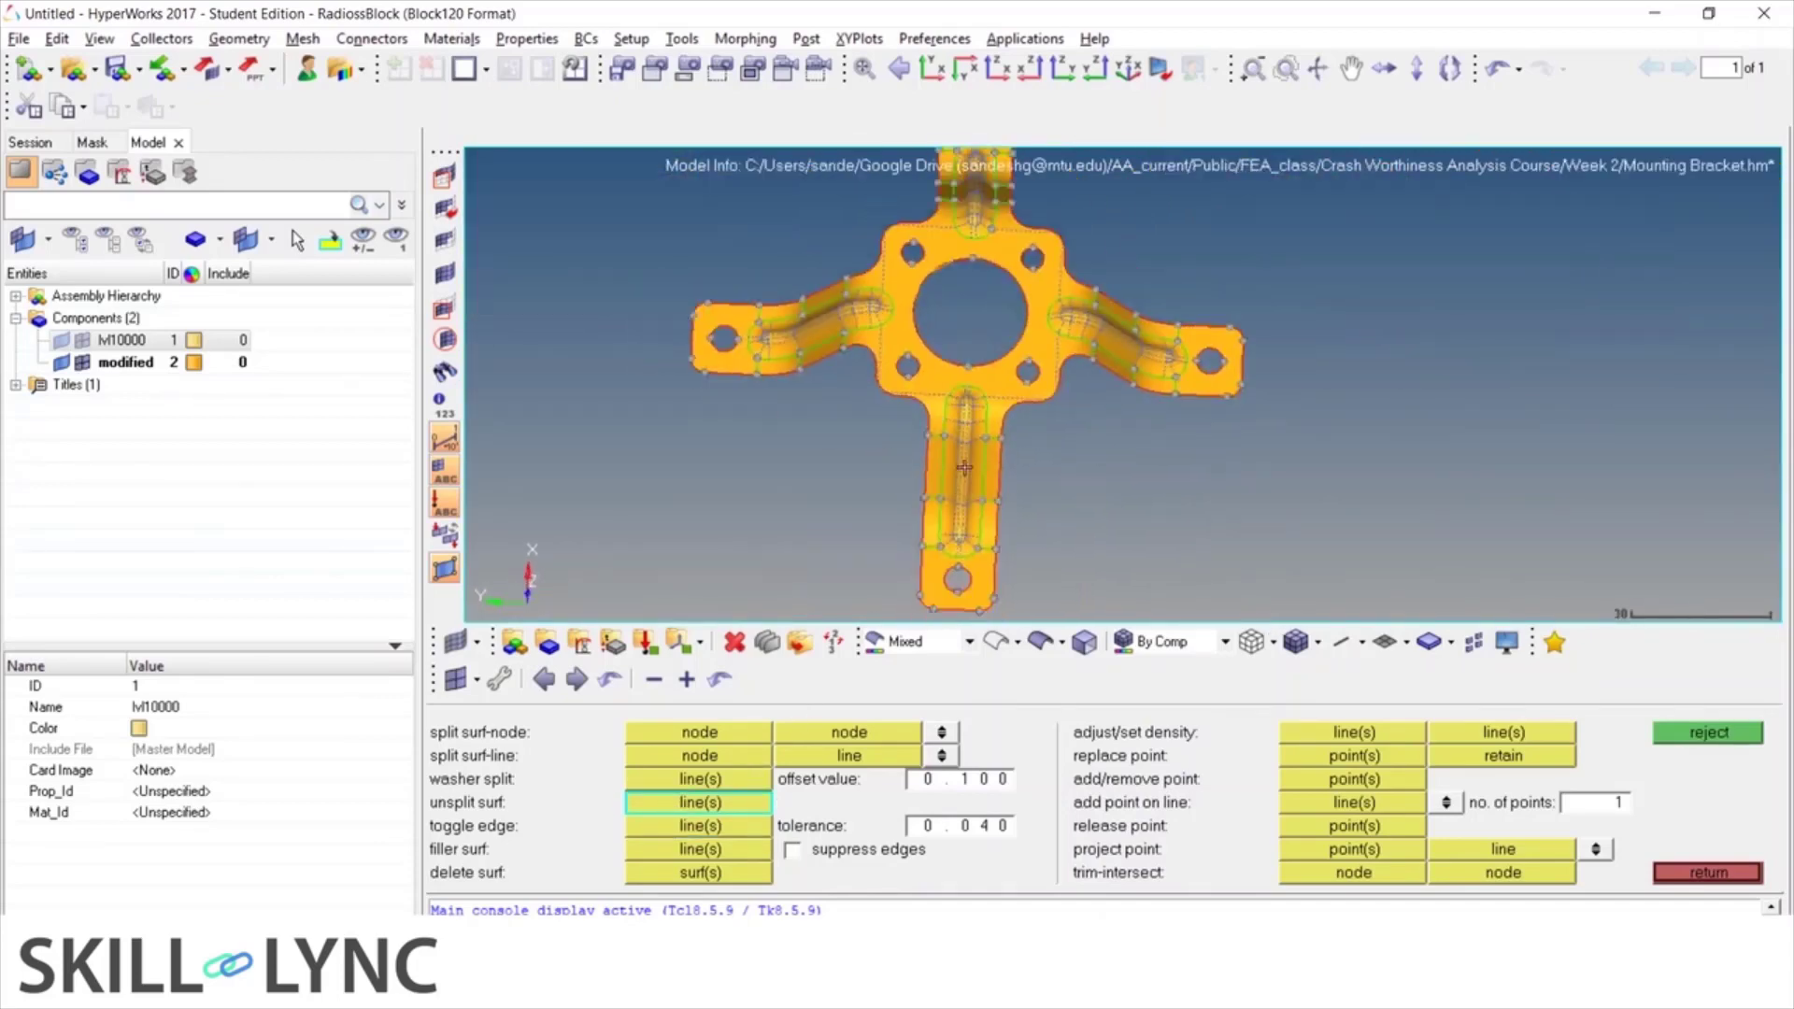
{"action": "scroll", "coordinate": [943, 421], "scroll_direction": "up", "scroll_amount": 5}
{"action": "mouse_move", "coordinate": [964, 467]}
{"action": "left_mouse_down", "text": "ctrl"}
{"action": "mouse_move", "coordinate": [943, 420]}
{"action": "mouse_move", "coordinate": [825, 480]}
{"action": "mouse_move", "coordinate": [878, 486]}
{"action": "mouse_move", "coordinate": [920, 525]}
{"action": "mouse_move", "coordinate": [961, 517]}
{"action": "mouse_move", "coordinate": [953, 473]}
{"action": "left_mouse_up", "text": "ctrl"}
{"action": "scroll", "coordinate": [934, 429], "scroll_direction": "down", "scroll_amount": 5}
{"action": "scroll", "coordinate": [1109, 516], "scroll_direction": "up", "scroll_amount": 5}
{"action": "scroll", "coordinate": [1051, 374], "scroll_direction": "down", "scroll_amount": 5}
{"action": "left_click_drag", "start_coordinate": [1051, 383], "coordinate": [965, 427], "text": "ctrl"}
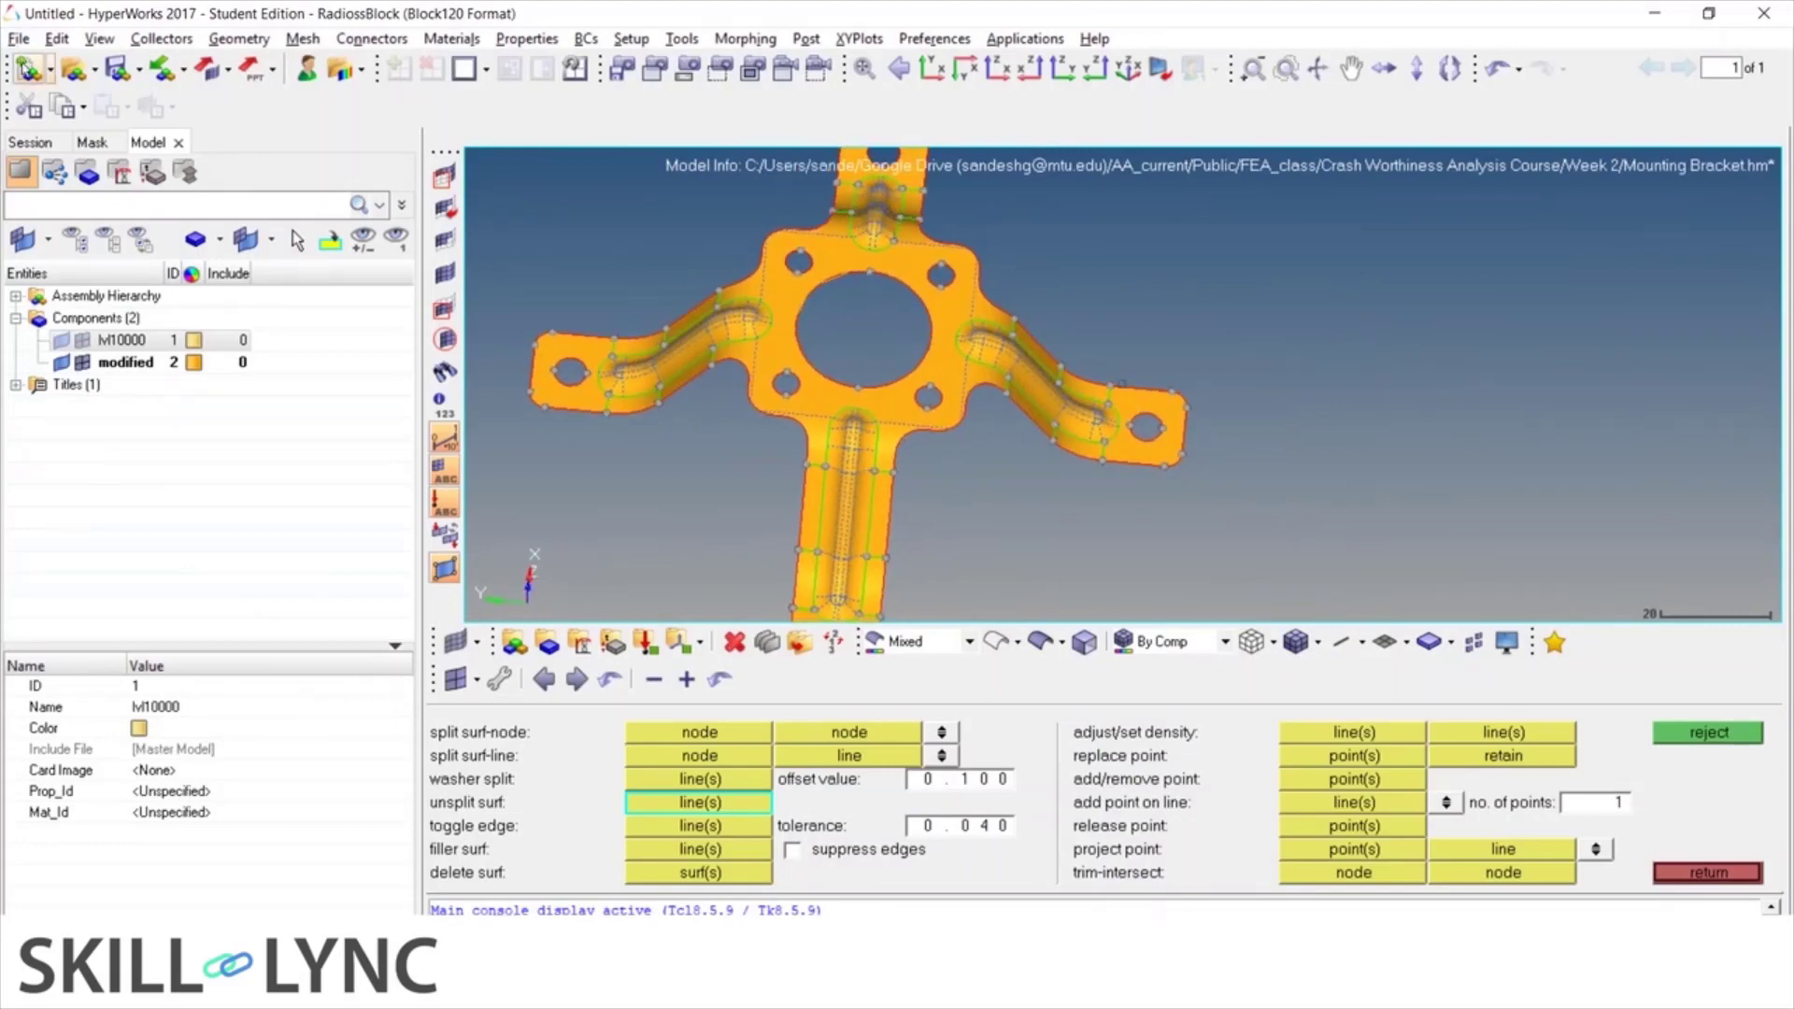
Save the Mounting Bracket model and open class_demo_meshed_example.hm from the Week 2 folder
{"action": "left_click", "coordinate": [122, 74]}
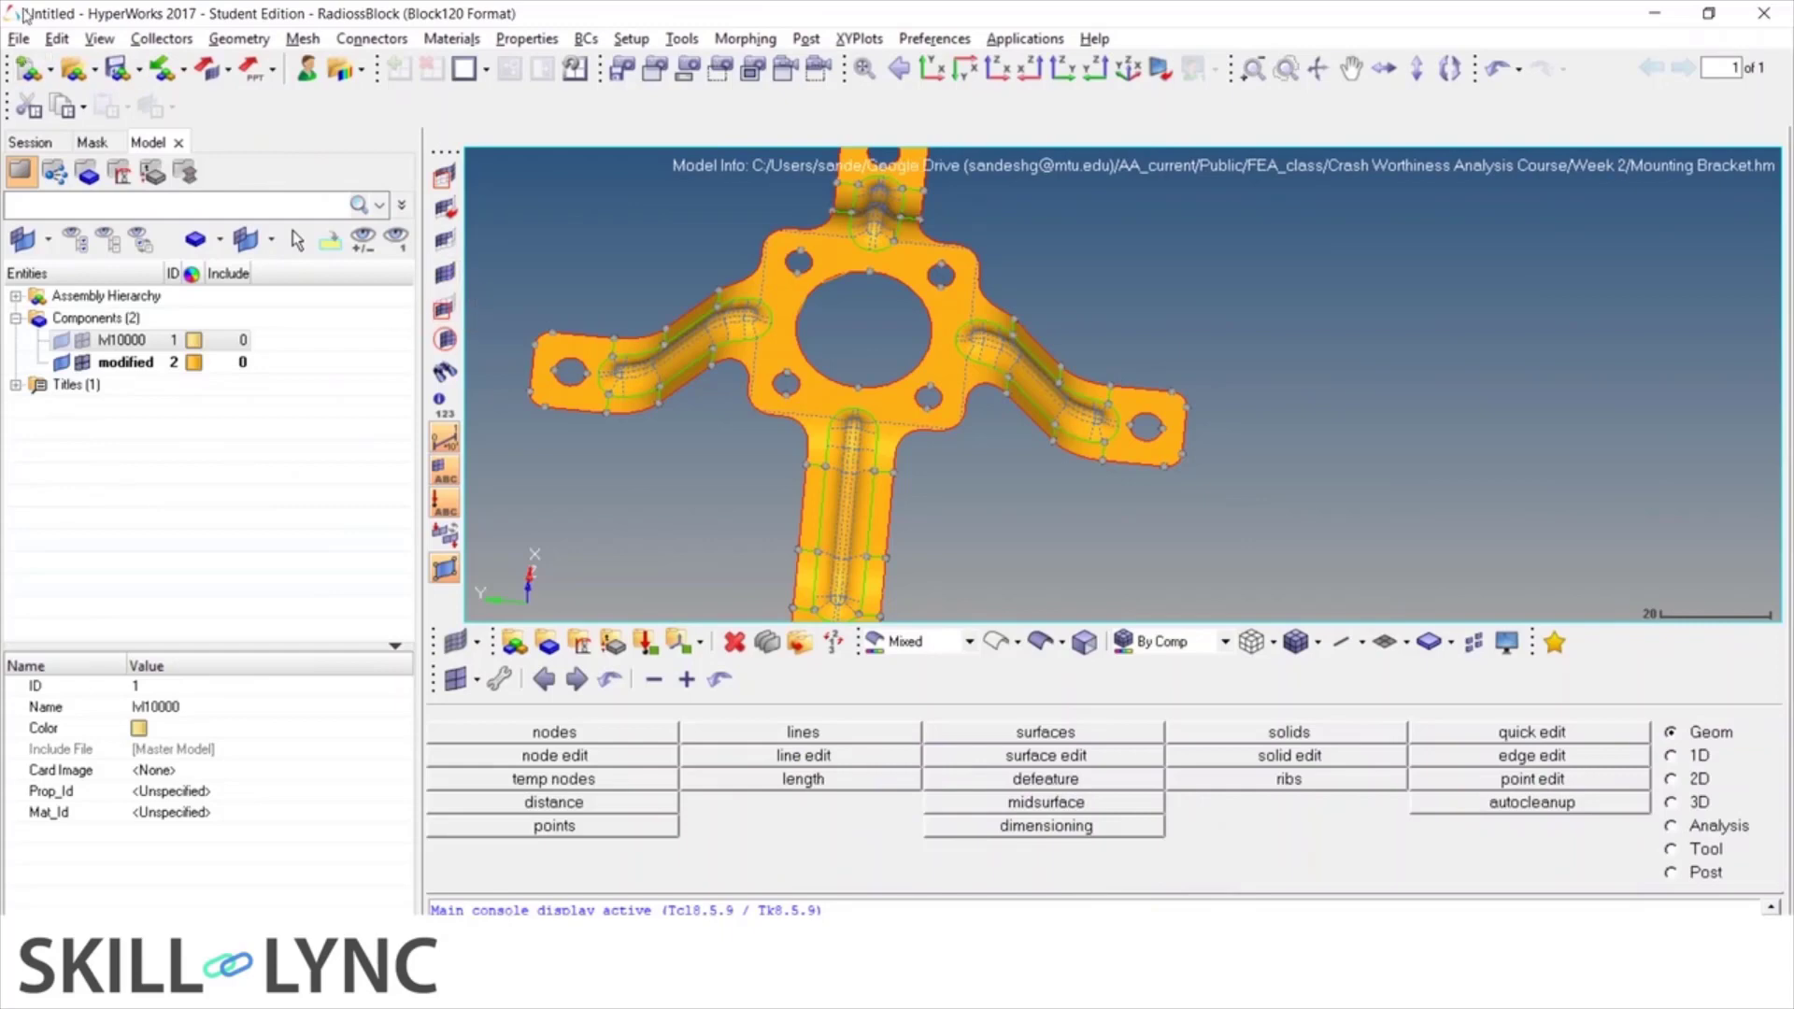
{"action": "left_click", "coordinate": [19, 39]}
{"action": "mouse_move", "coordinate": [42, 108]}
{"action": "left_click", "coordinate": [340, 164]}
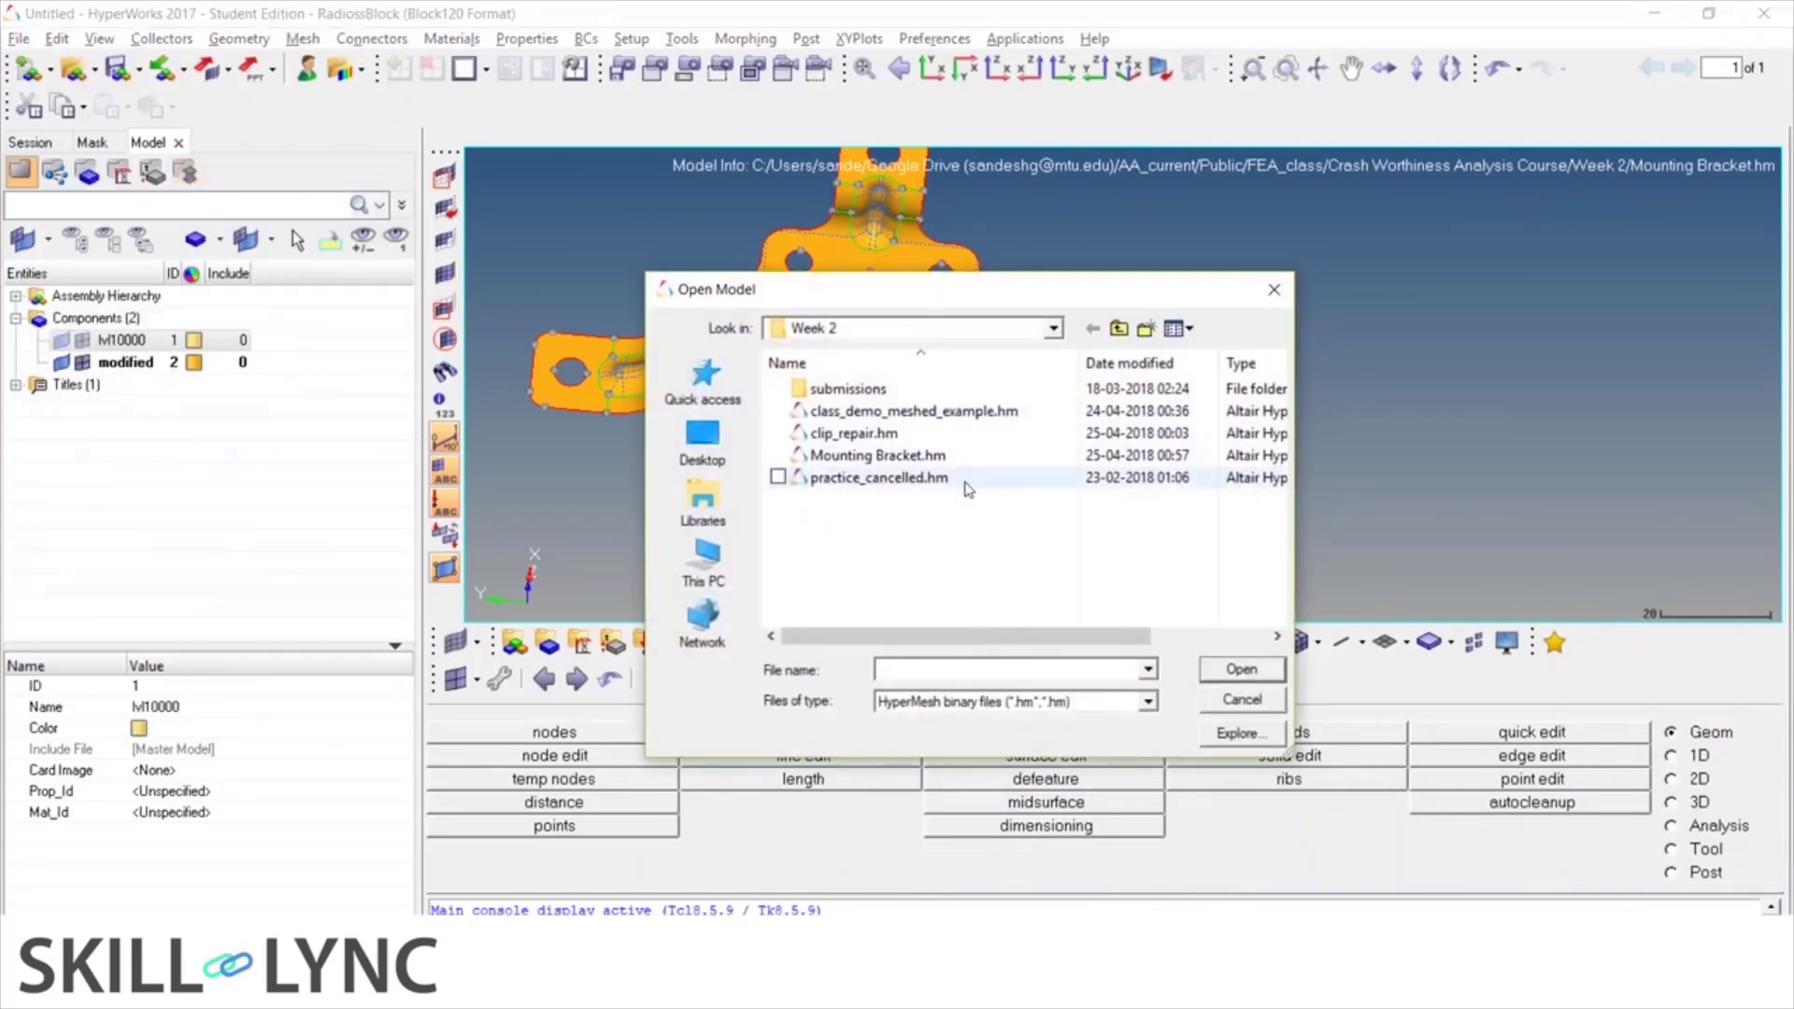
{"action": "double_click", "coordinate": [914, 412]}
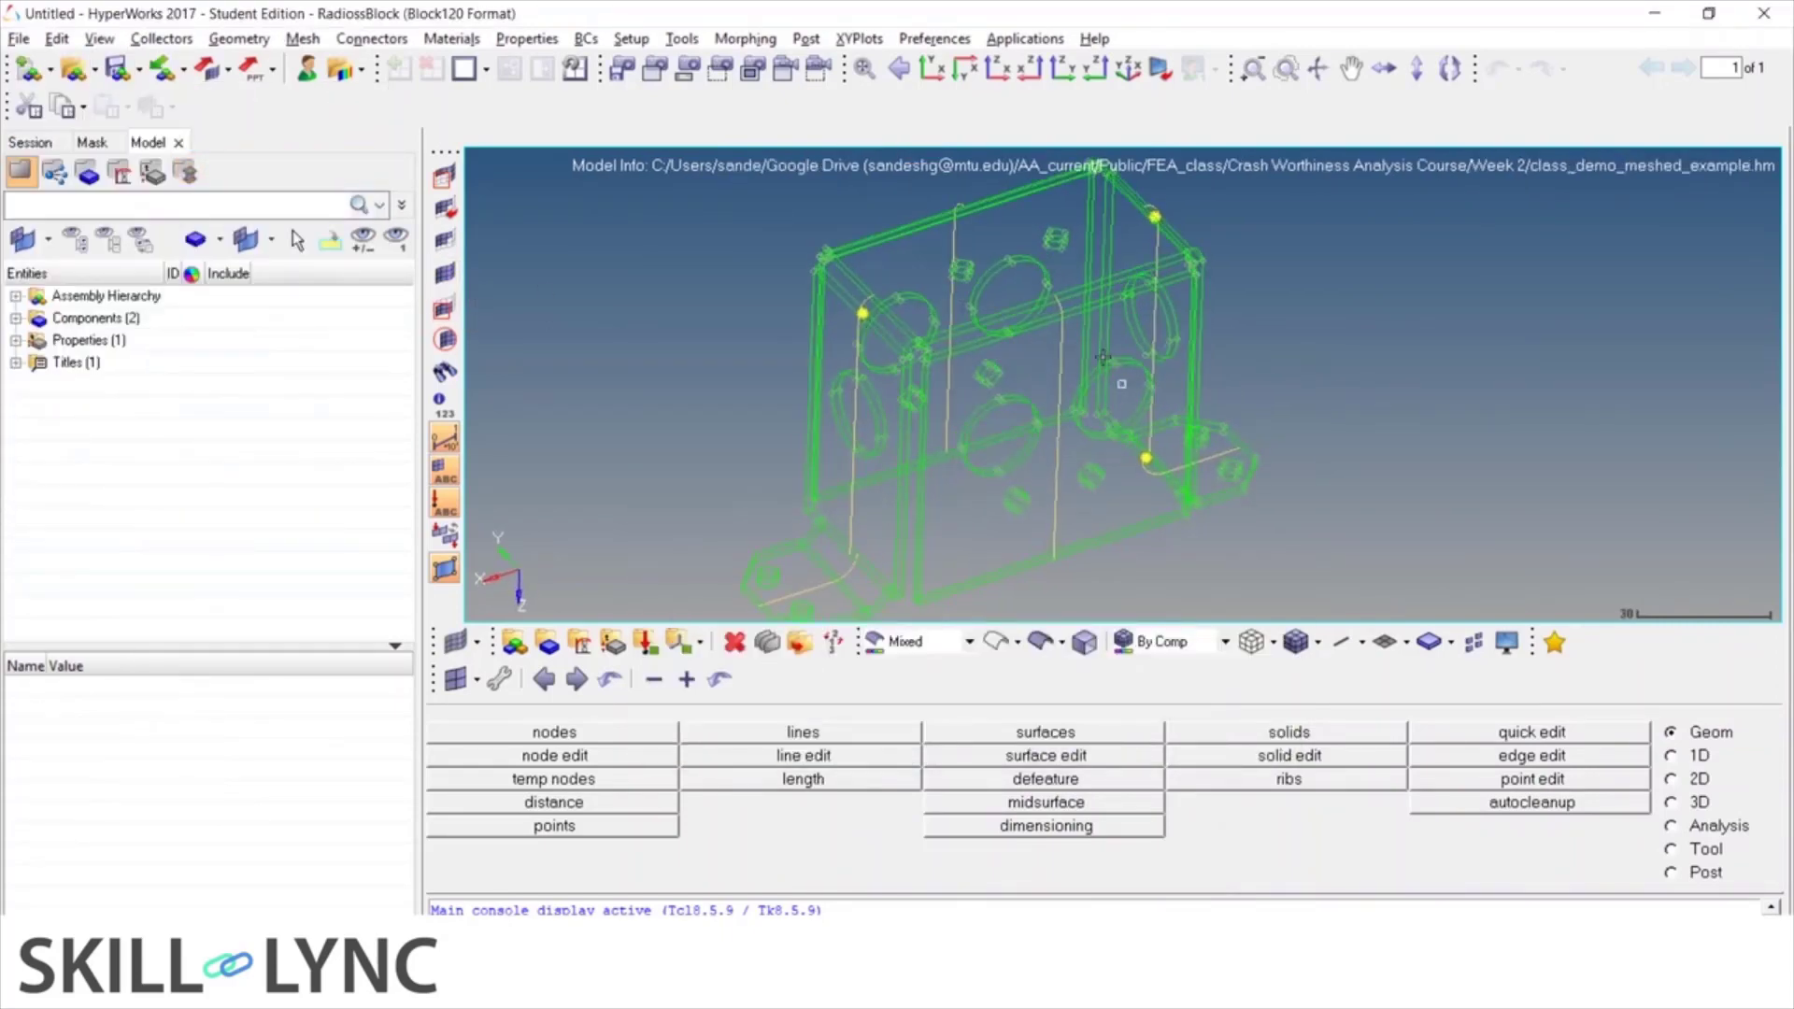
{"action": "scroll", "coordinate": [1083, 311], "scroll_direction": "down", "scroll_amount": 4, "text": "ctrl"}
{"action": "scroll", "coordinate": [1018, 346], "scroll_direction": "up", "scroll_amount": 4, "text": "ctrl"}
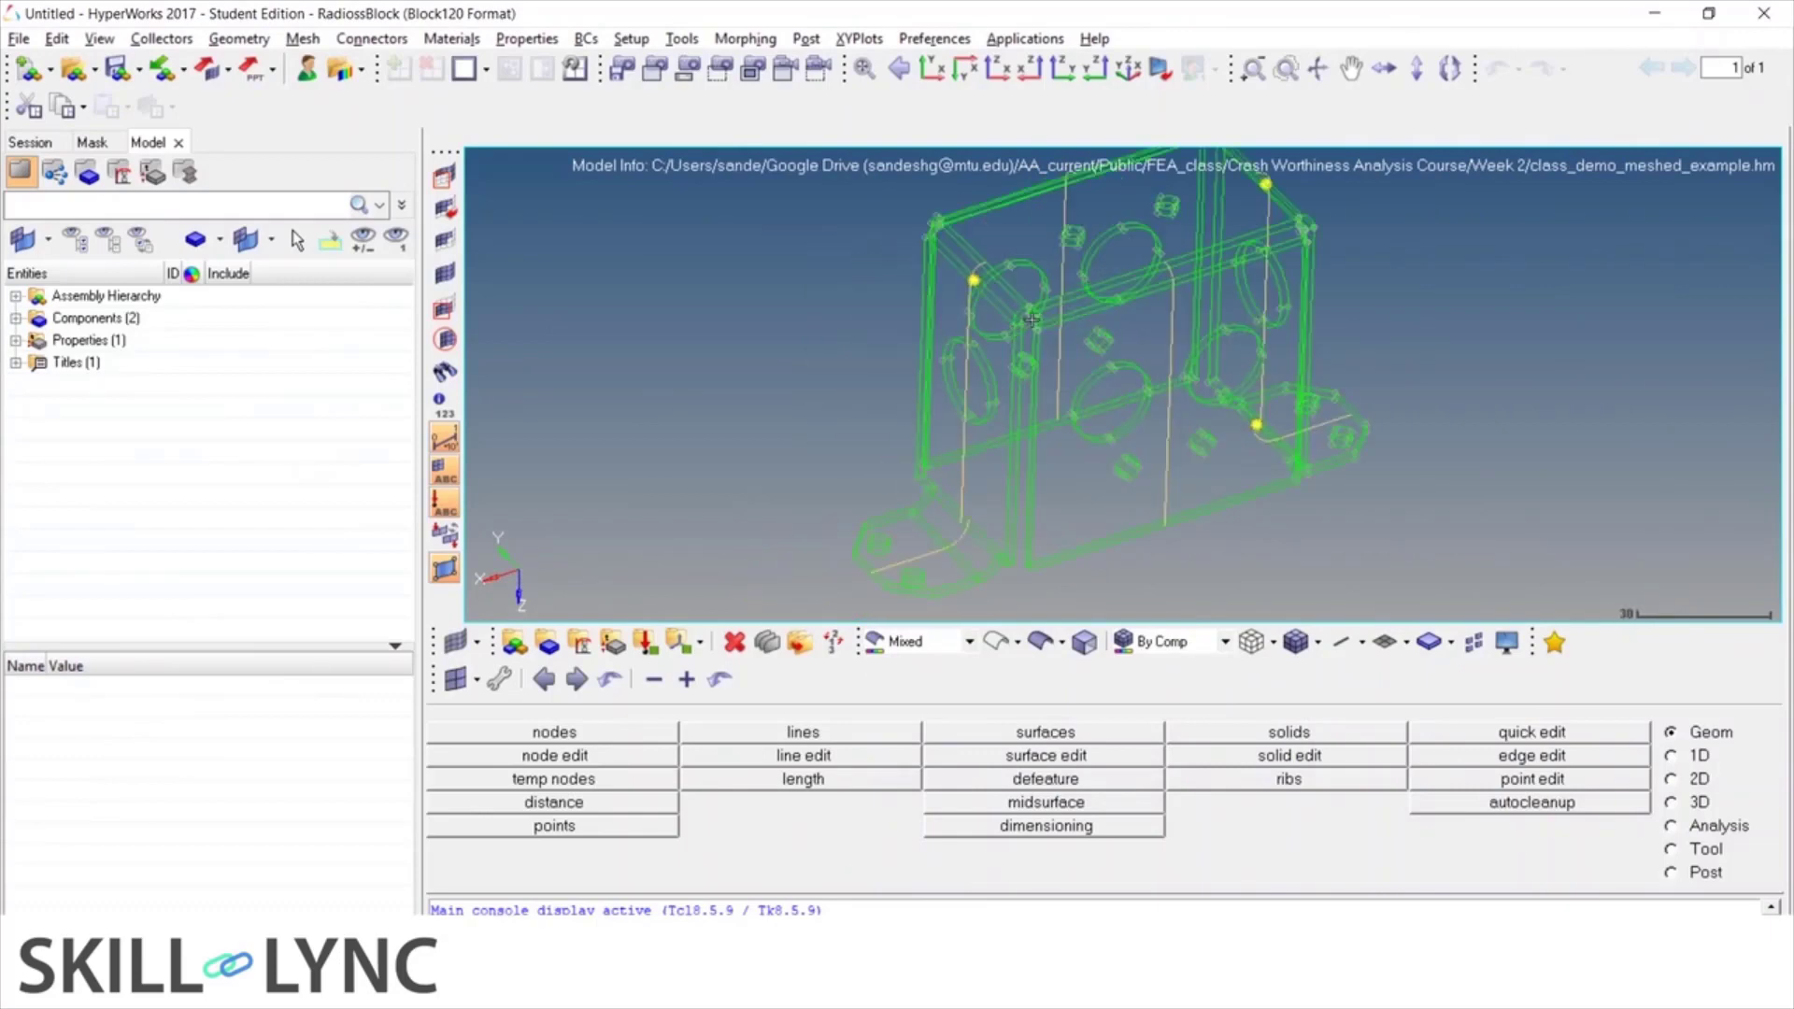